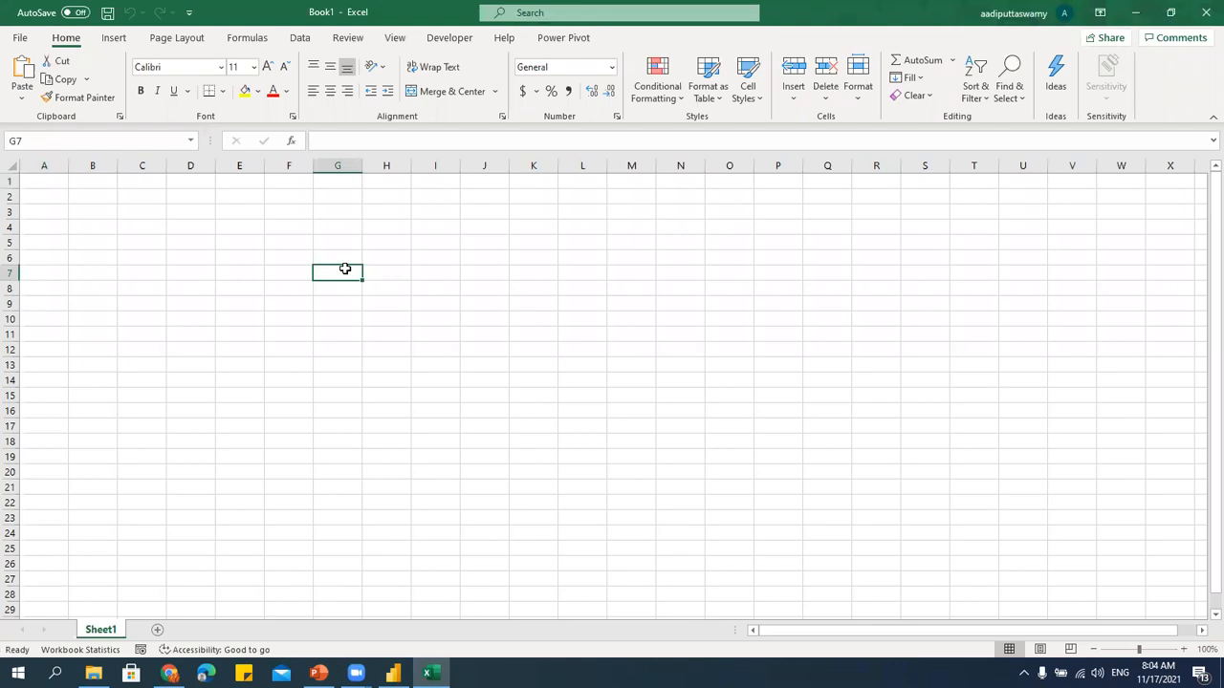
# Minimize the Excel and Power BI windows and open the Power Query Editor folder of Day 17 in File Explorer.
pyautogui.click(1137, 14)
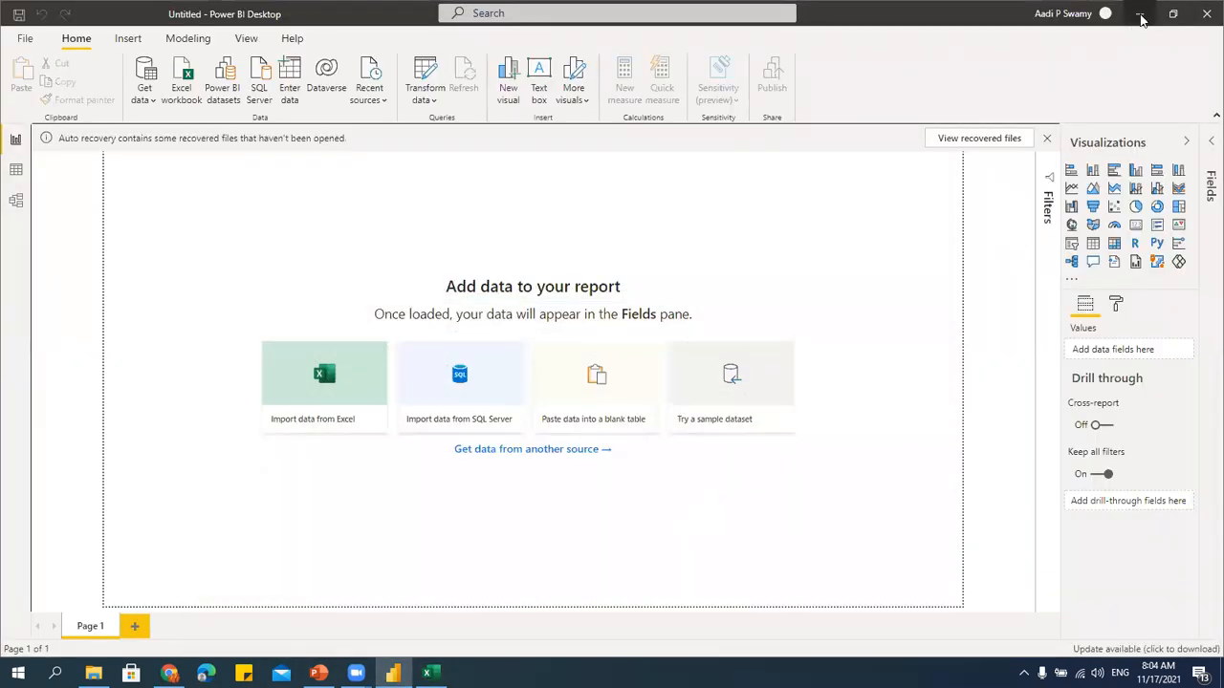
pyautogui.click(1139, 14)
pyautogui.click(94, 674)
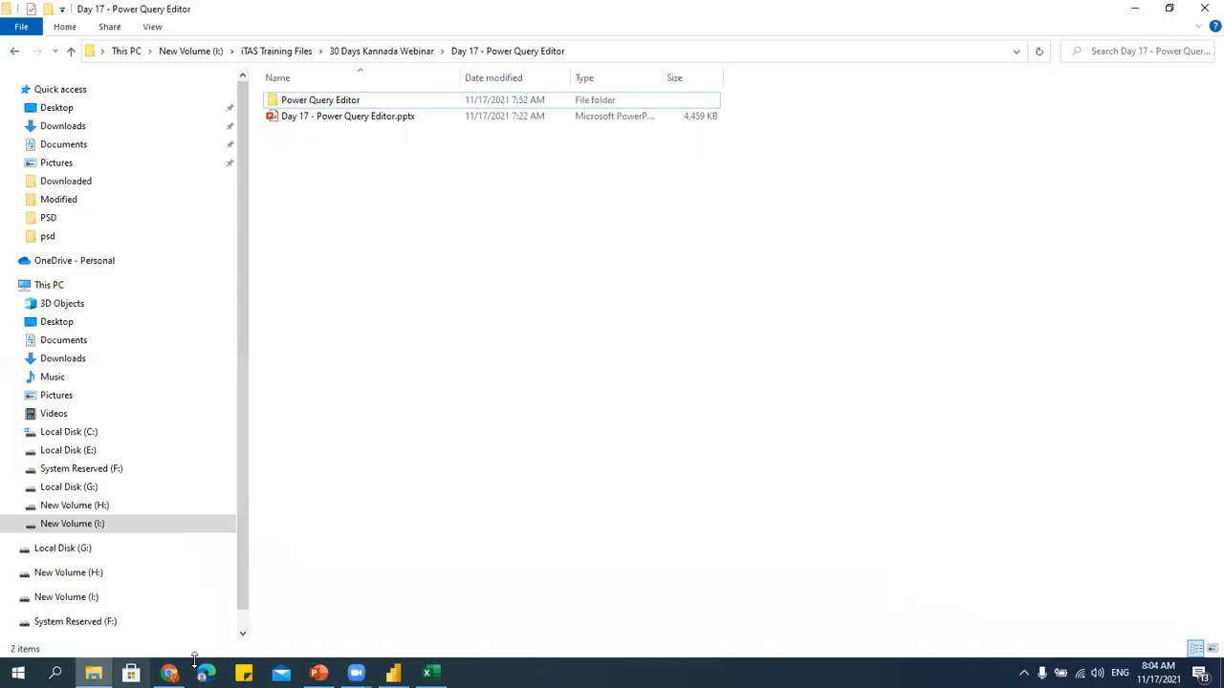
pyautogui.doubleClick(359, 105)
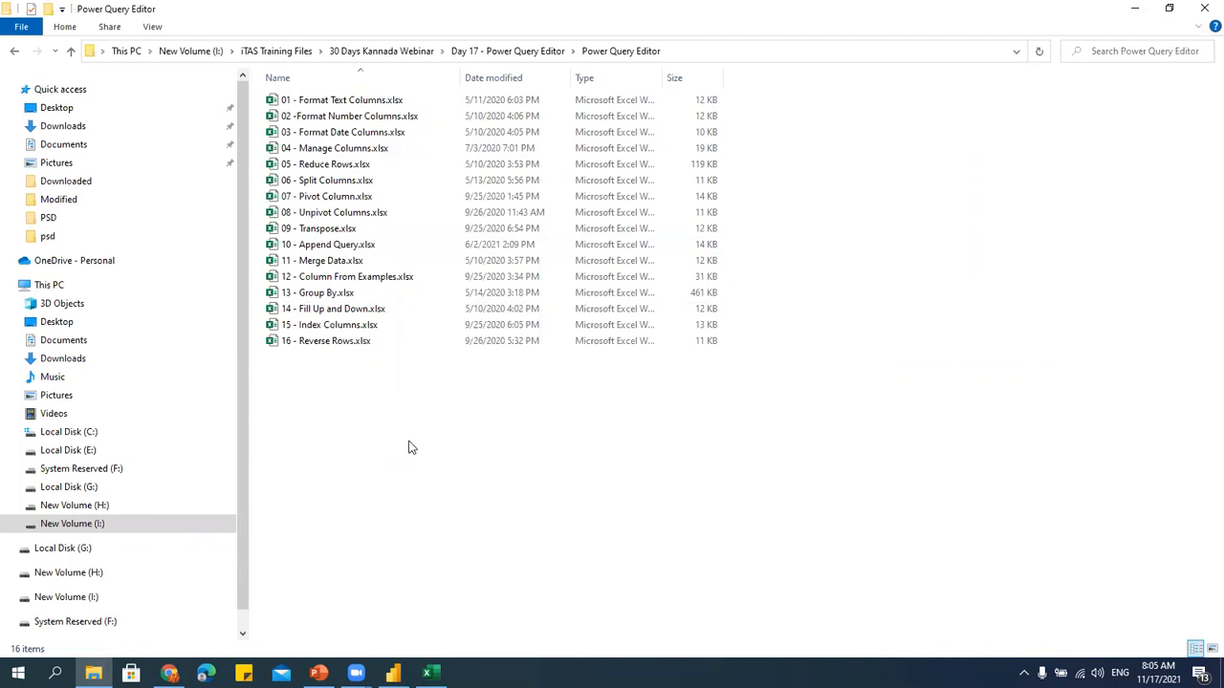
# Look over the numbered practice workbooks in the Power Query Editor folder.
pyautogui.click(393, 673)
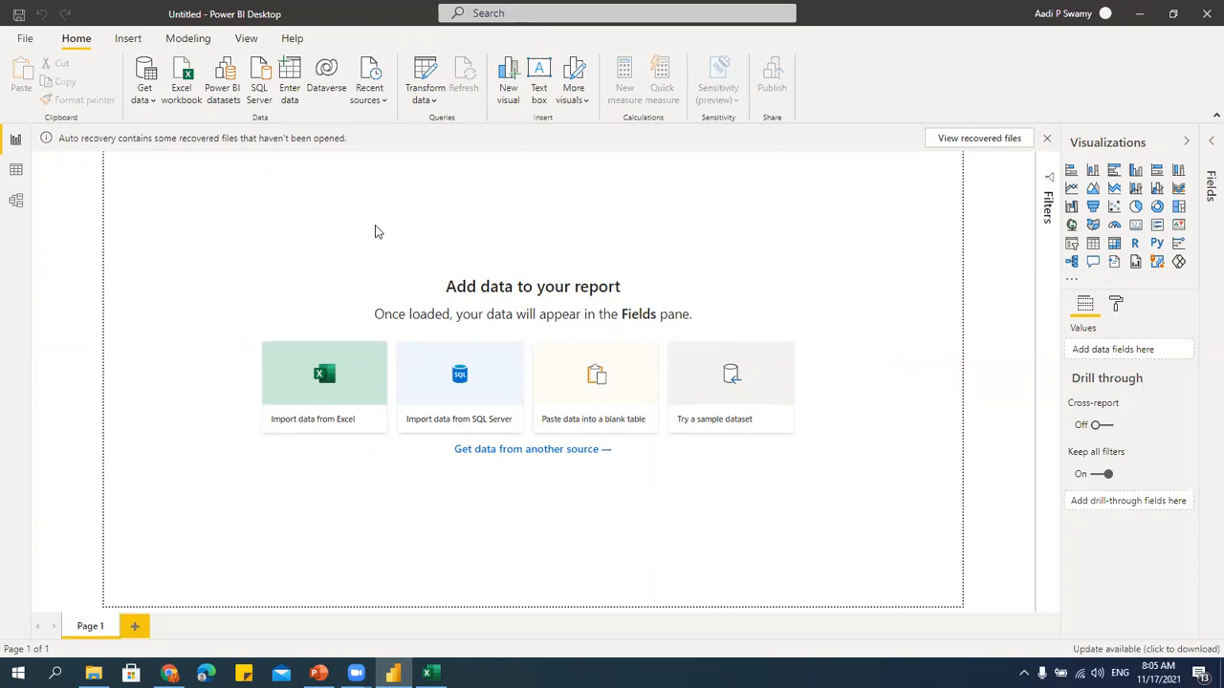
pyautogui.click(355, 188)
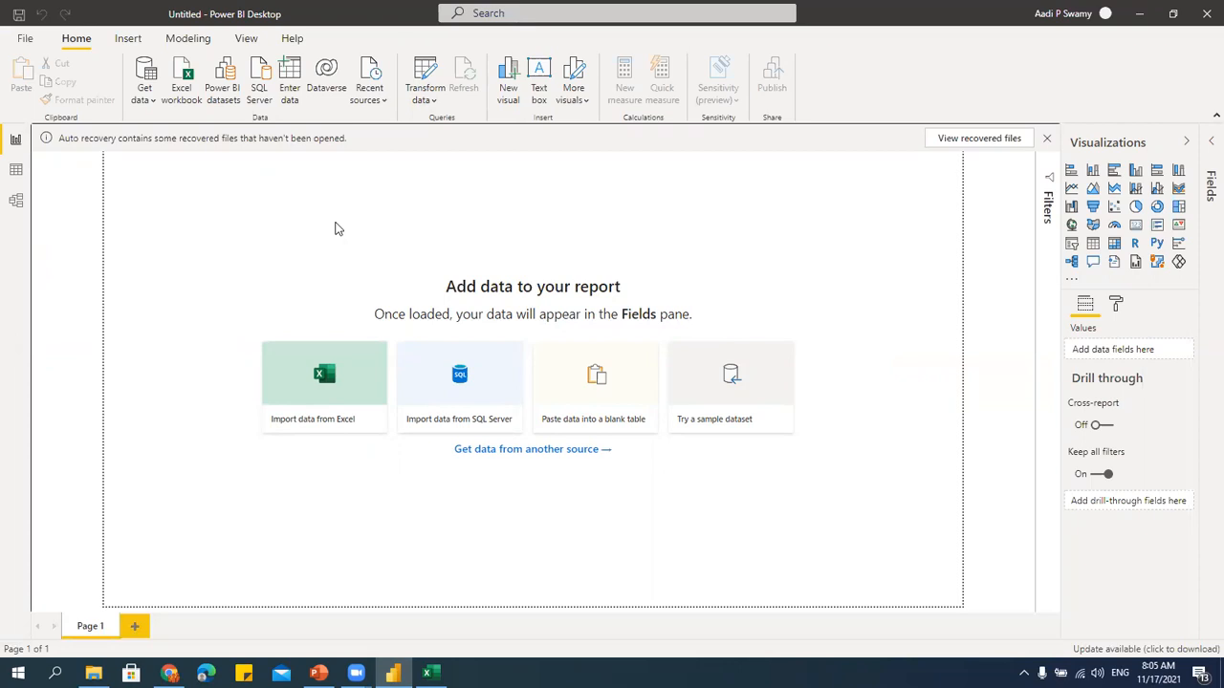
pyautogui.click(94, 674)
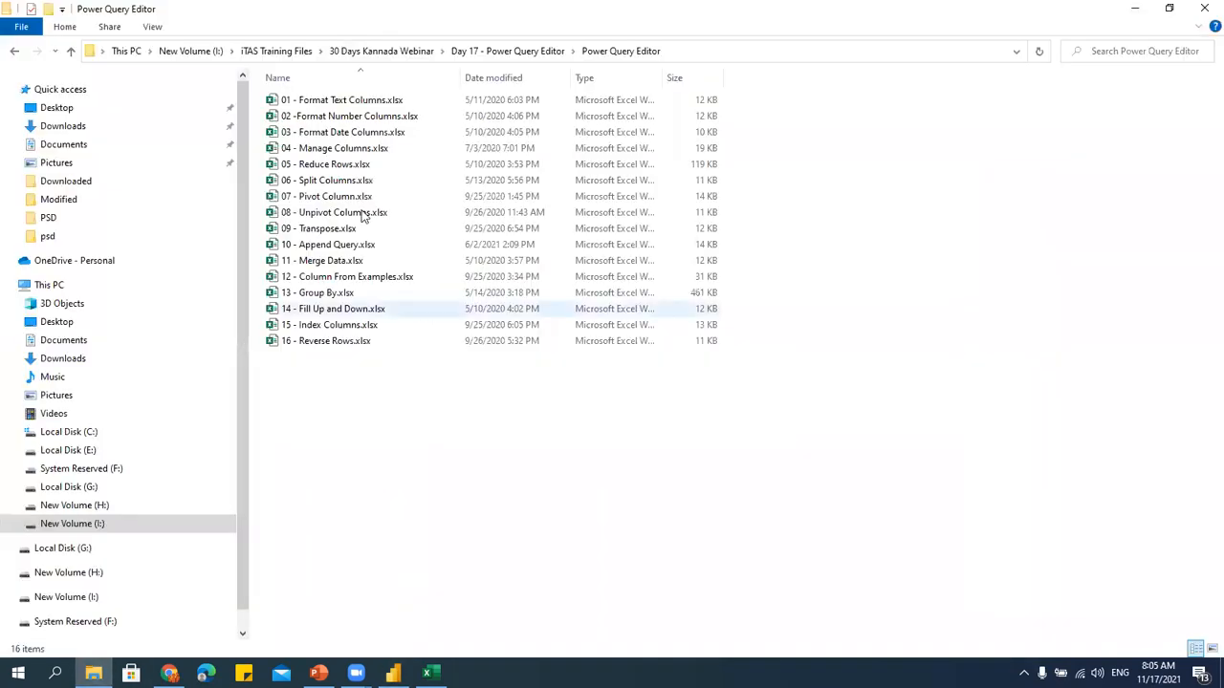
pyautogui.moveTo(549, 493); pyautogui.dragTo(256, 86)
pyautogui.click(408, 442)
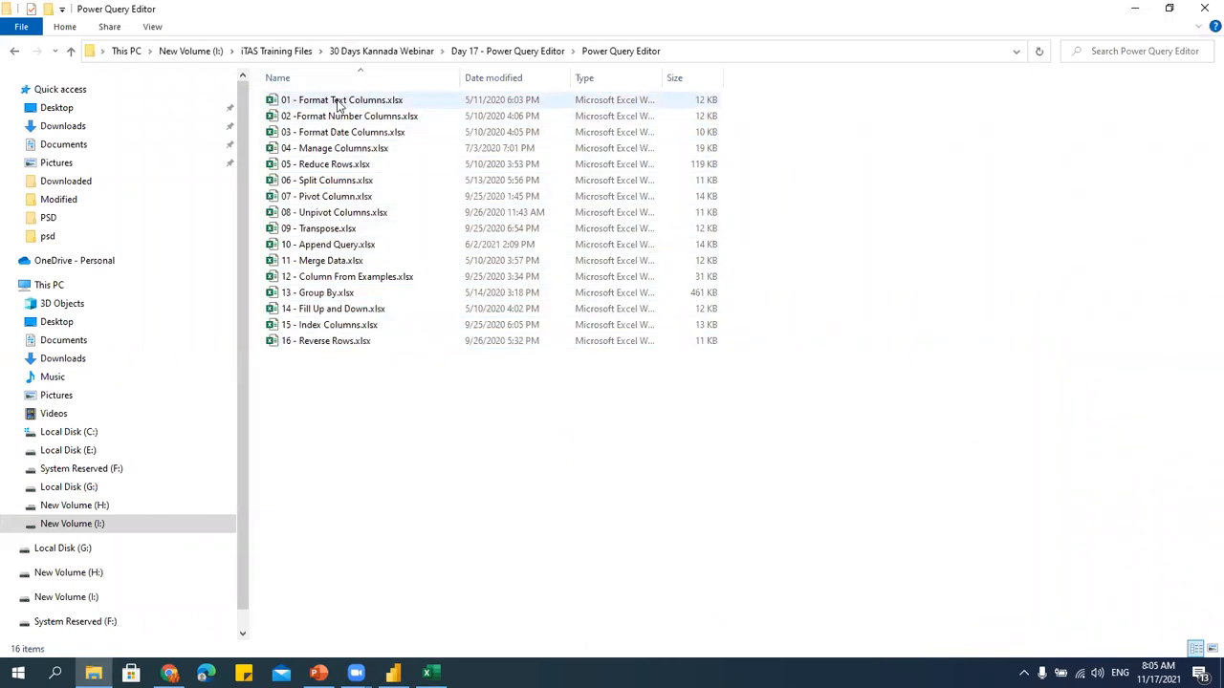
pyautogui.moveTo(527, 409); pyautogui.dragTo(287, 96)
pyautogui.click(426, 379)
pyautogui.moveTo(510, 450); pyautogui.dragTo(251, 86)
pyautogui.click(389, 395)
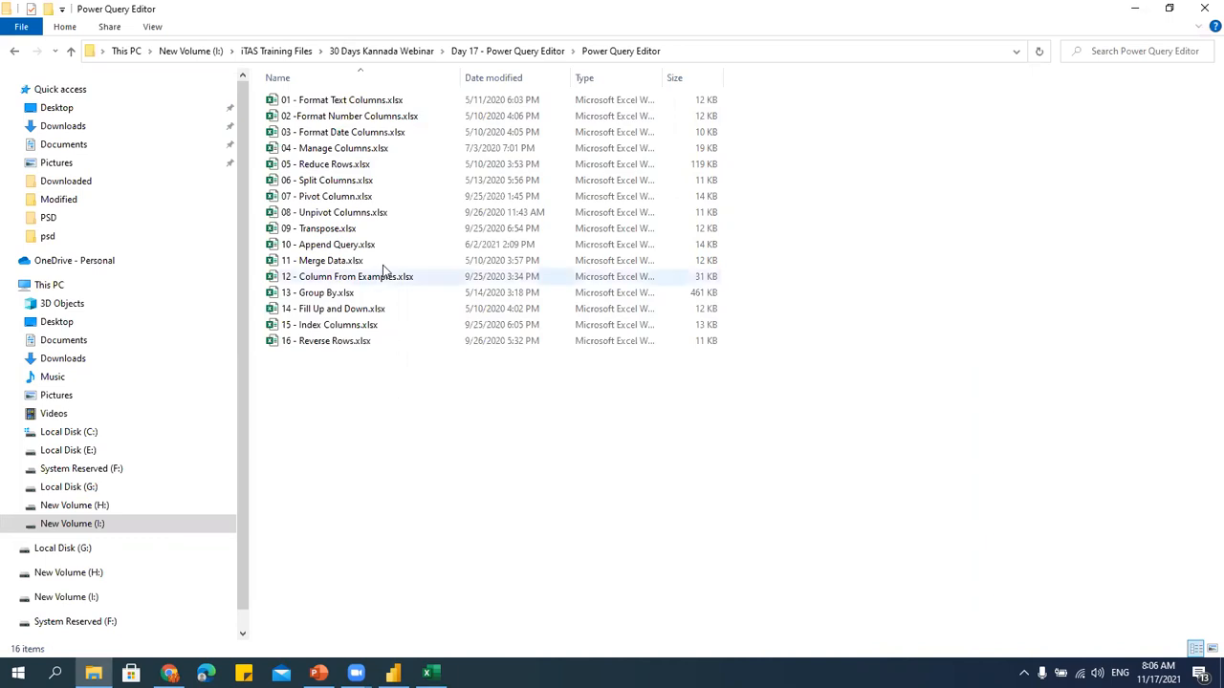
pyautogui.click(350, 100)
pyautogui.click(472, 433)
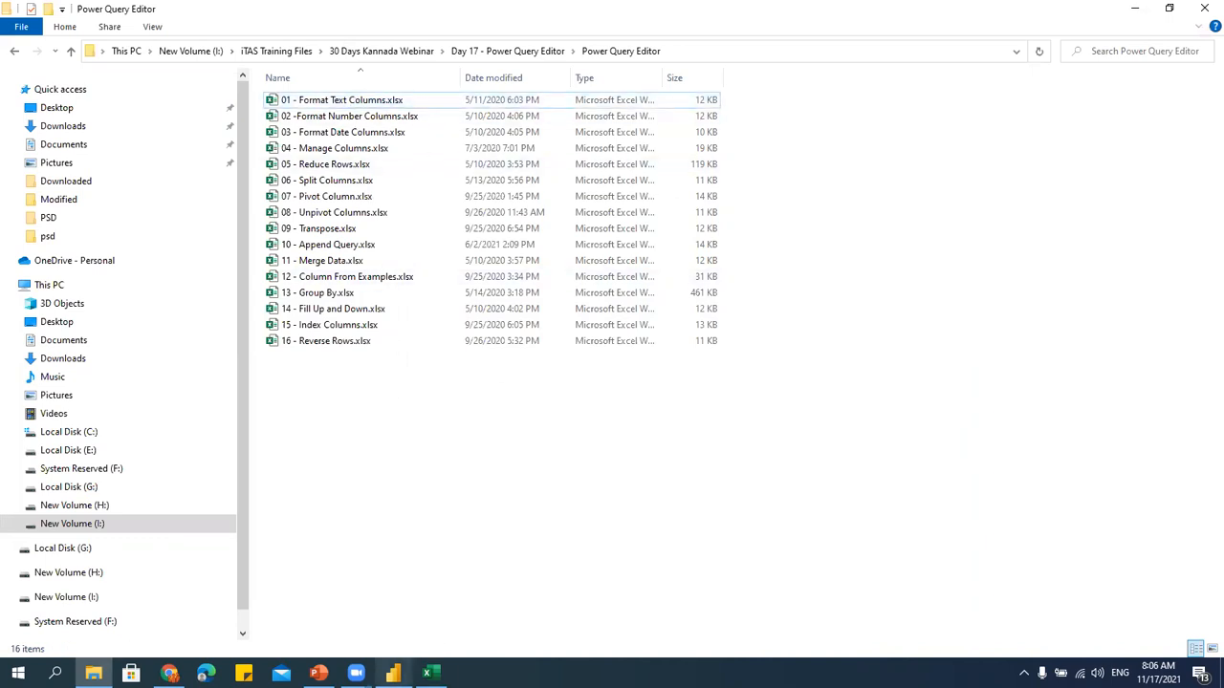
# Start an Excel workbook import in Power BI Desktop and browse to I:\iTAS Training Files\30 Days Kannada Webinar\Day 17 - Power Query Editor\Power Query Editor.
pyautogui.click(393, 673)
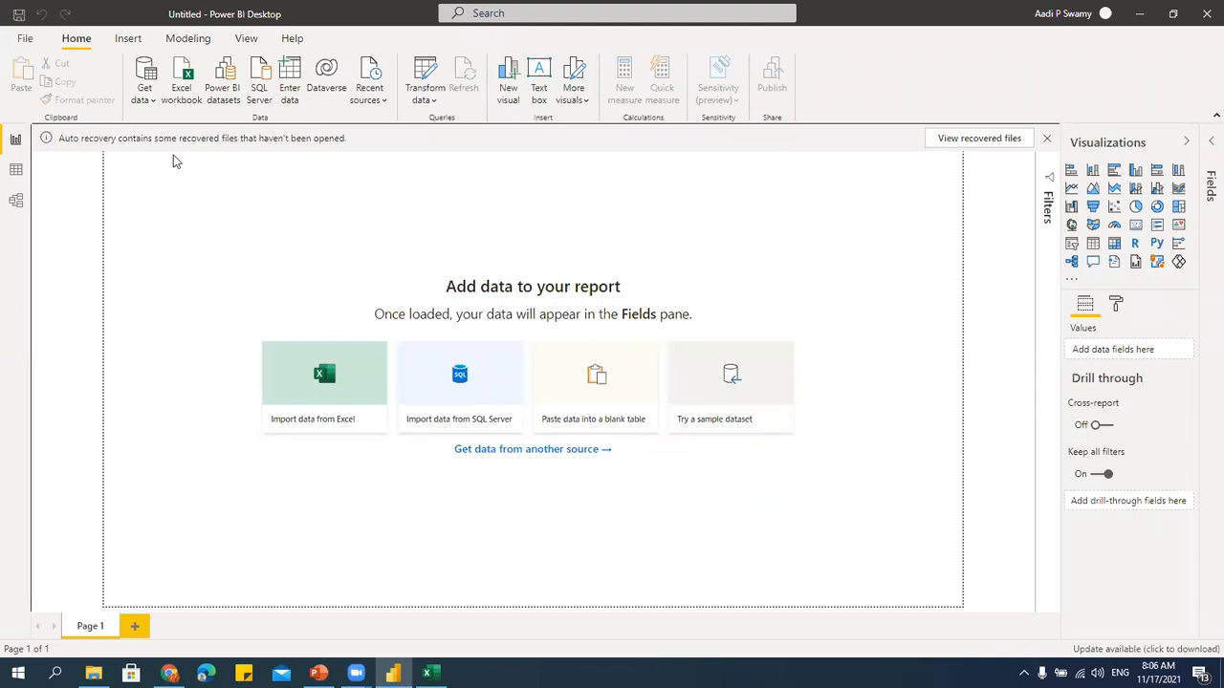
pyautogui.click(146, 99)
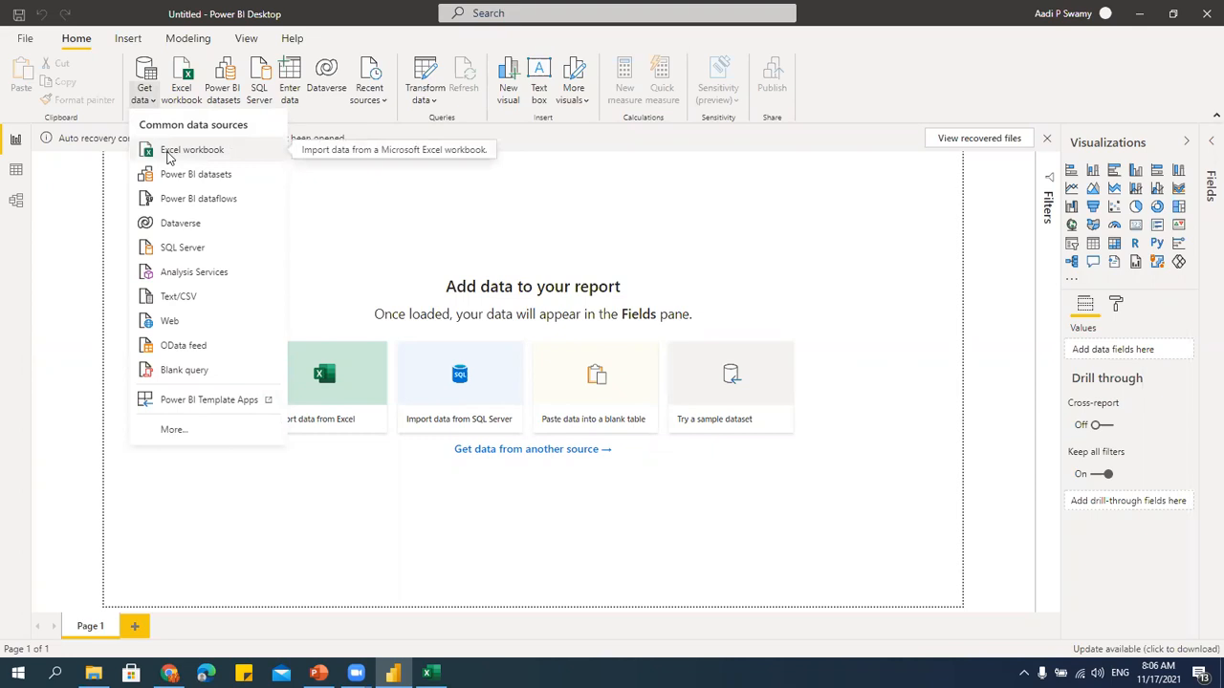
pyautogui.click(189, 153)
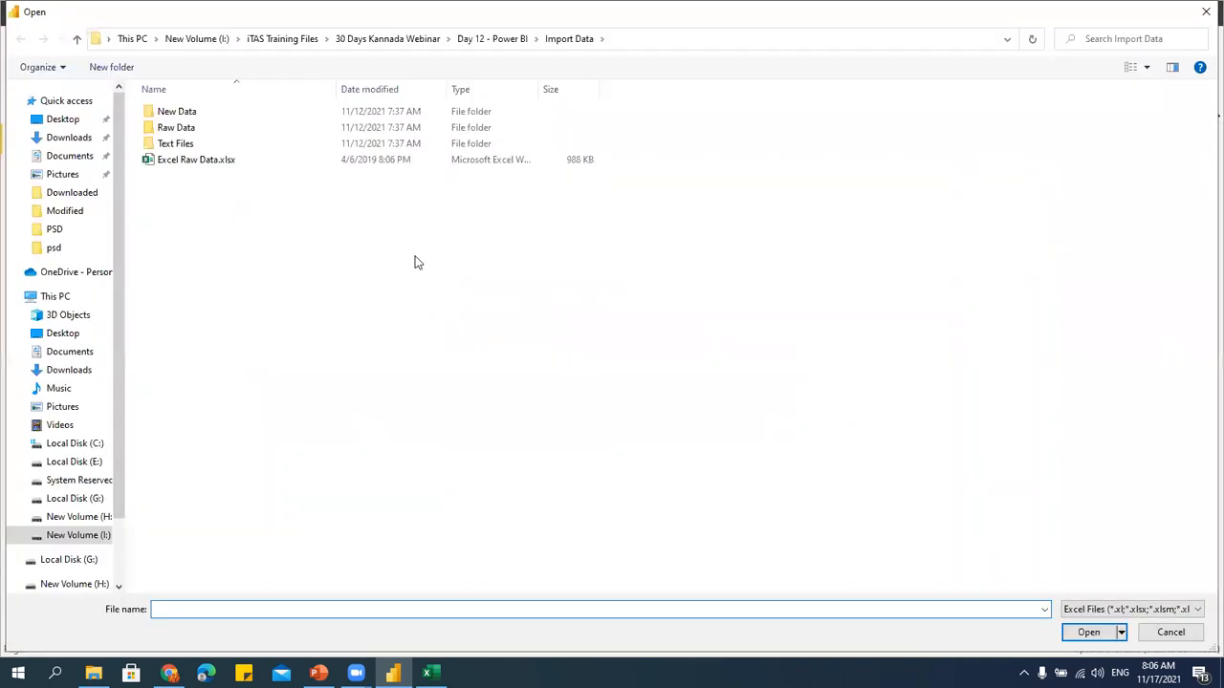
pyautogui.click(94, 674)
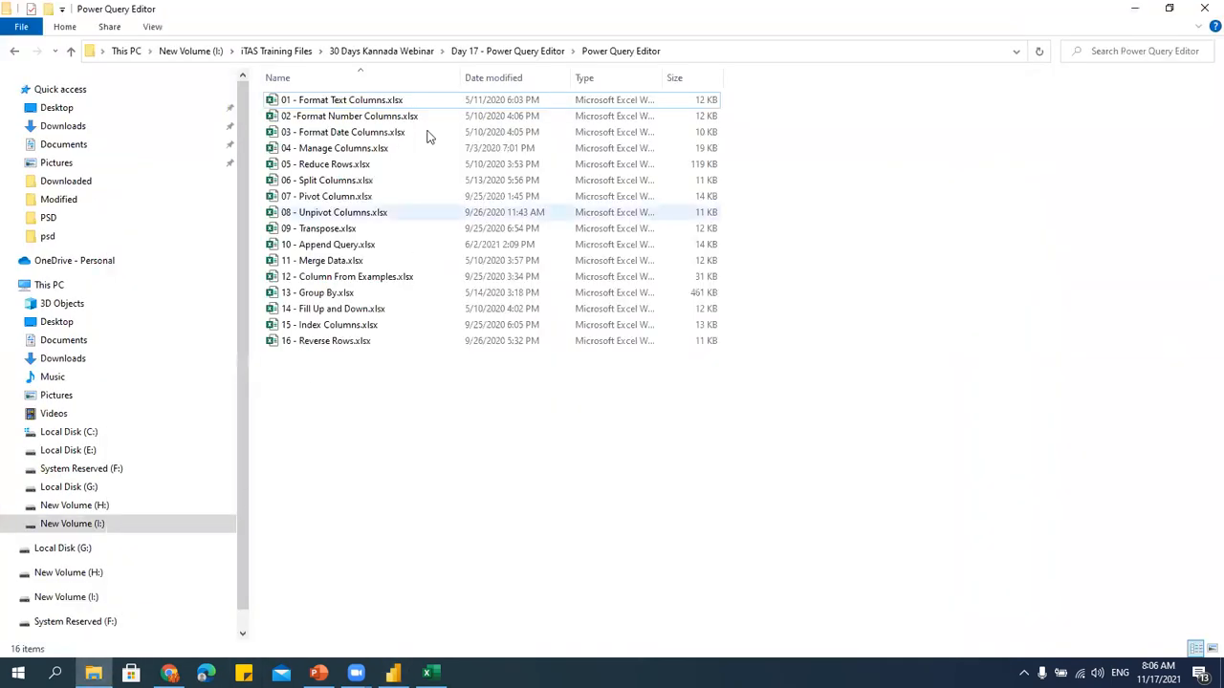
pyautogui.click(704, 56)
pyautogui.hotkey('ctrl', 'c')
pyautogui.hotkey('alt', 'Tab')
pyautogui.click(348, 610)
pyautogui.hotkey('ctrl', 'v')
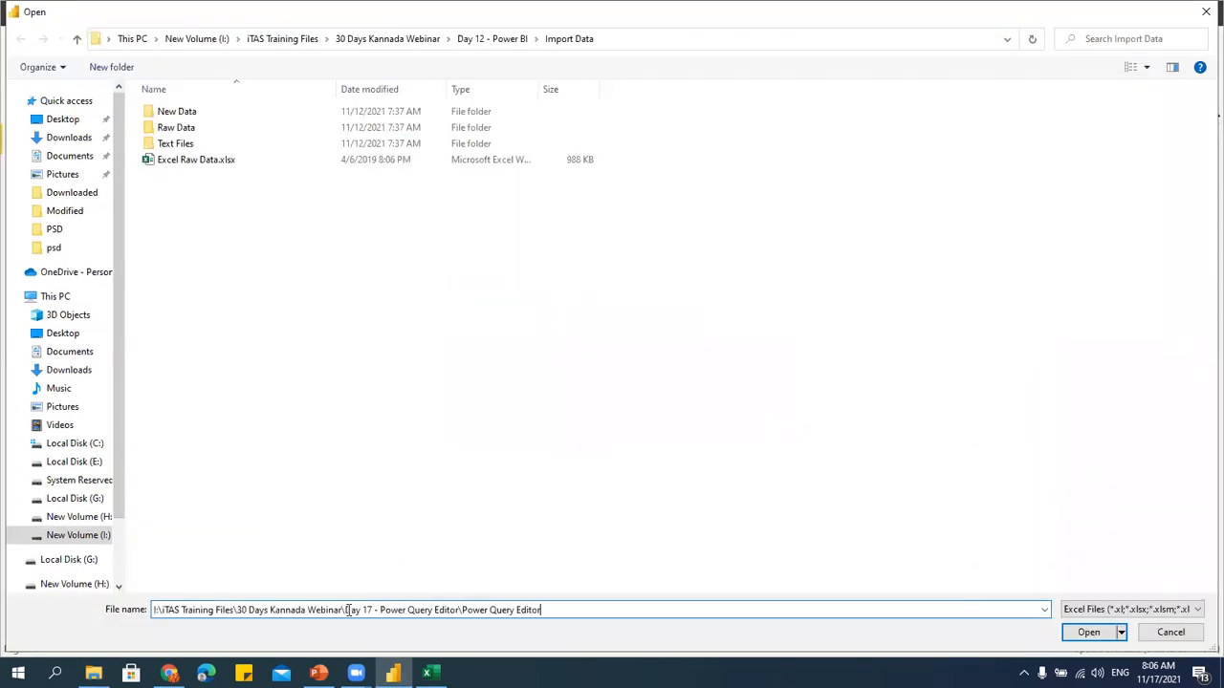
pyautogui.press('Return')
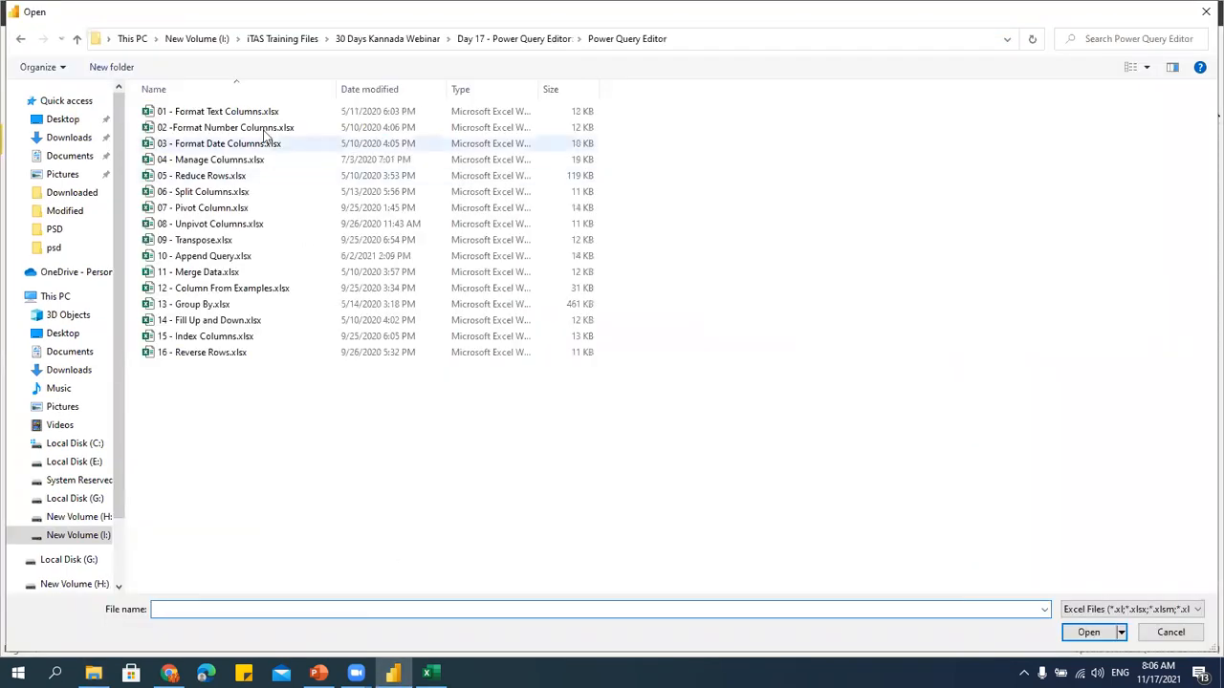
# Load the Format Text Columns table from the workbook 01 - Format Text Columns.xlsx.
pyautogui.click(245, 115)
pyautogui.click(1088, 634)
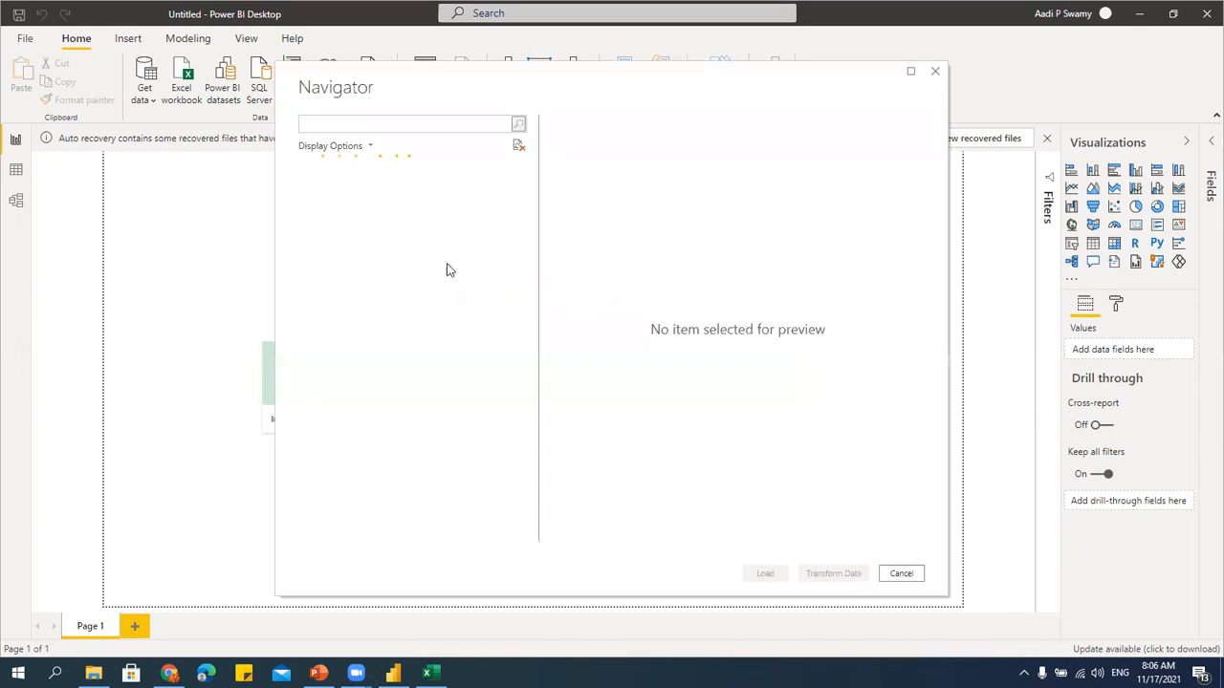
pyautogui.click(322, 189)
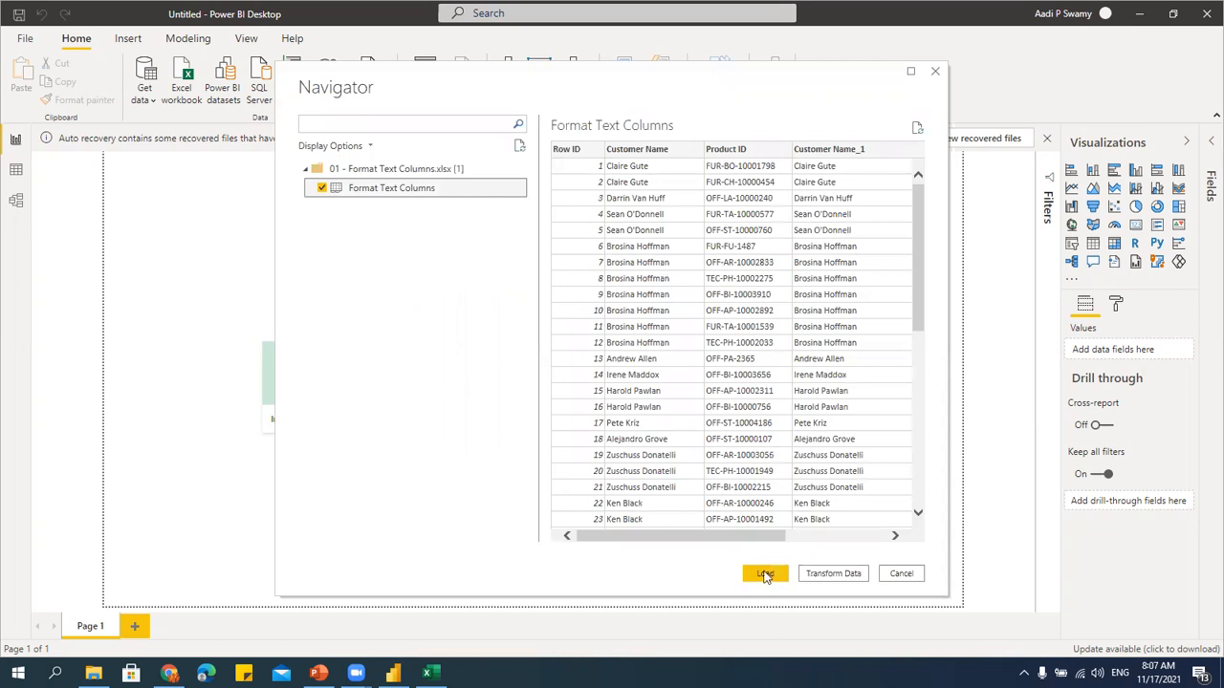
pyautogui.click(737, 576)
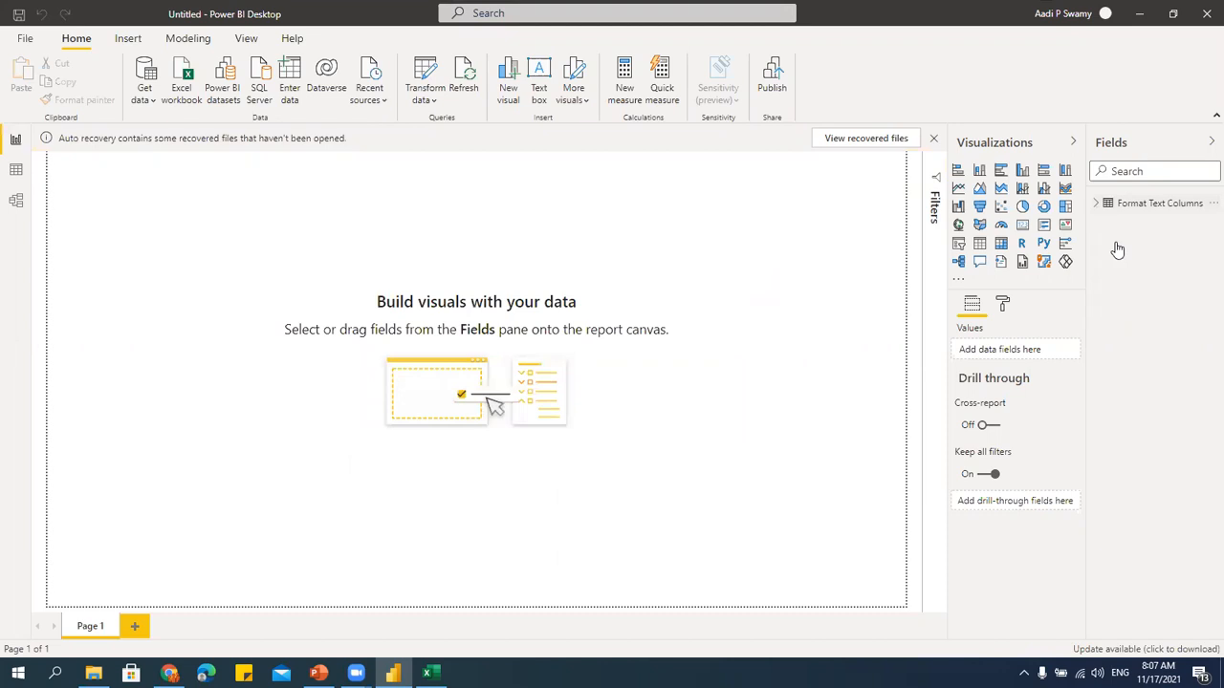
# Review the fields and rows of the Format Text Columns table, checking the Customer Name, Product ID and Customer Name_1 columns.
pyautogui.click(1148, 203)
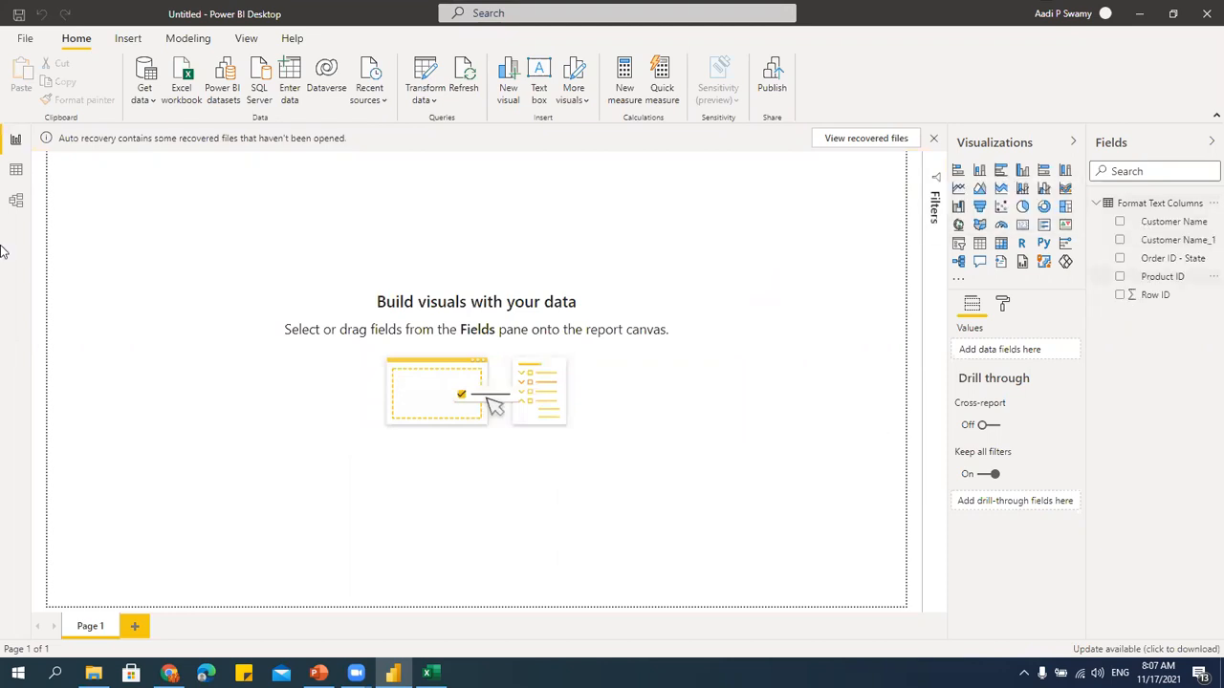
pyautogui.click(16, 169)
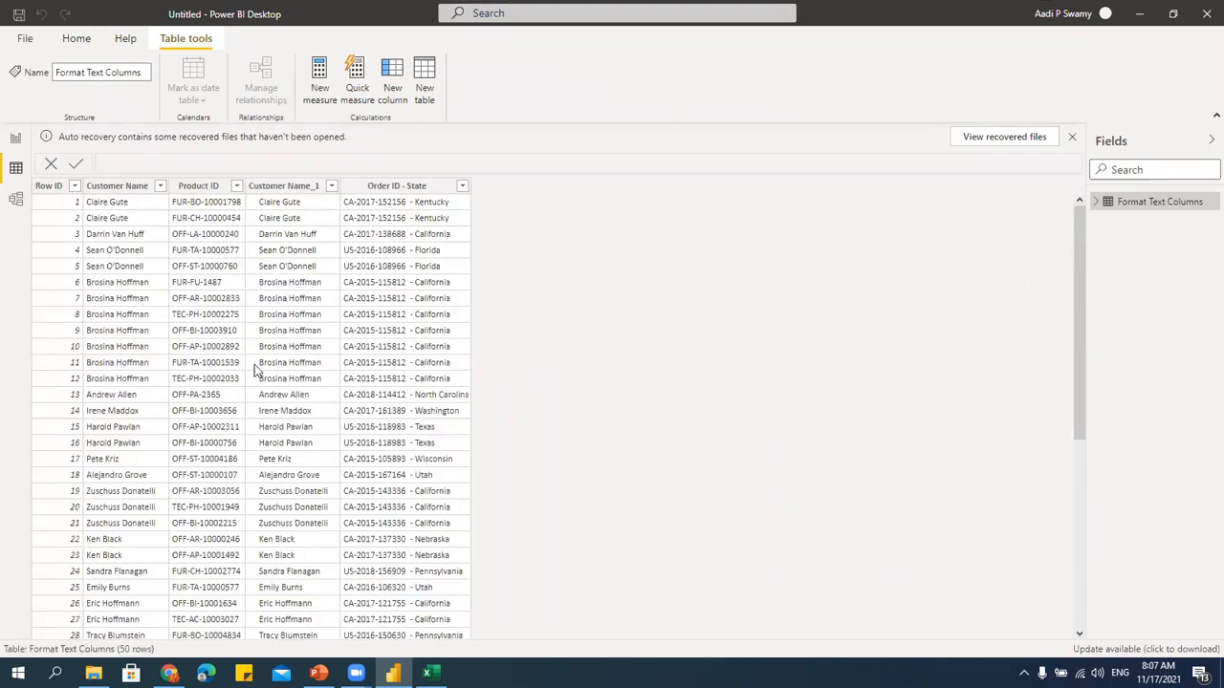
pyautogui.click(113, 191)
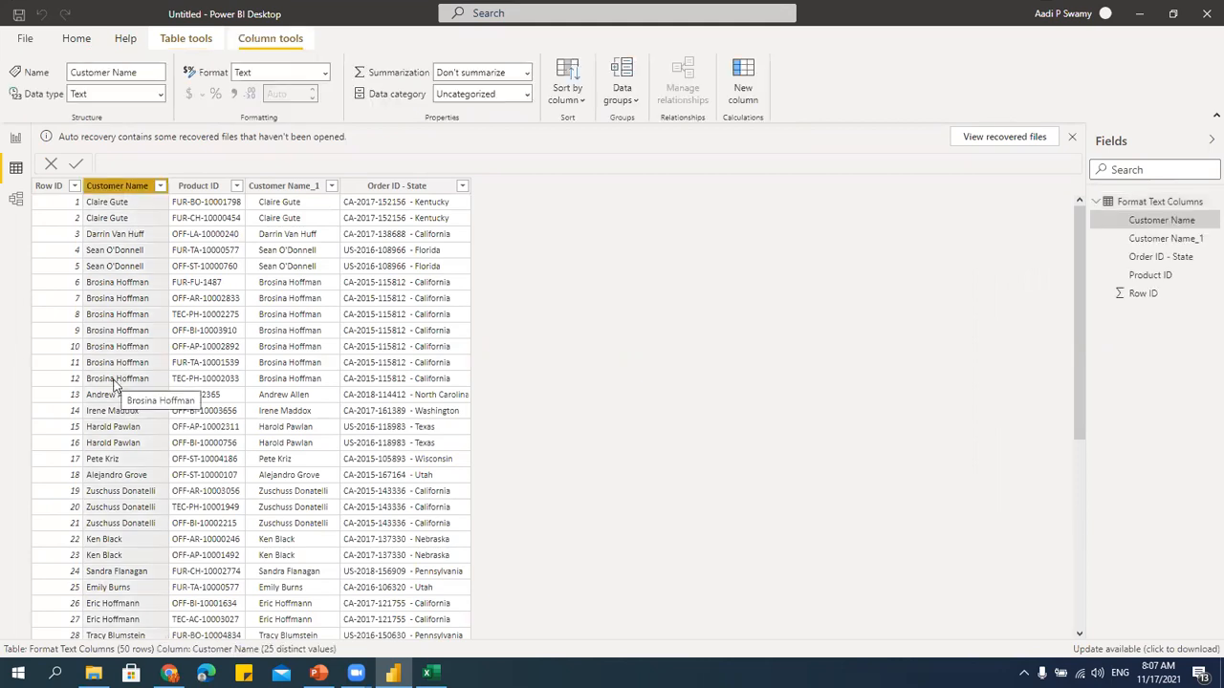
pyautogui.click(201, 188)
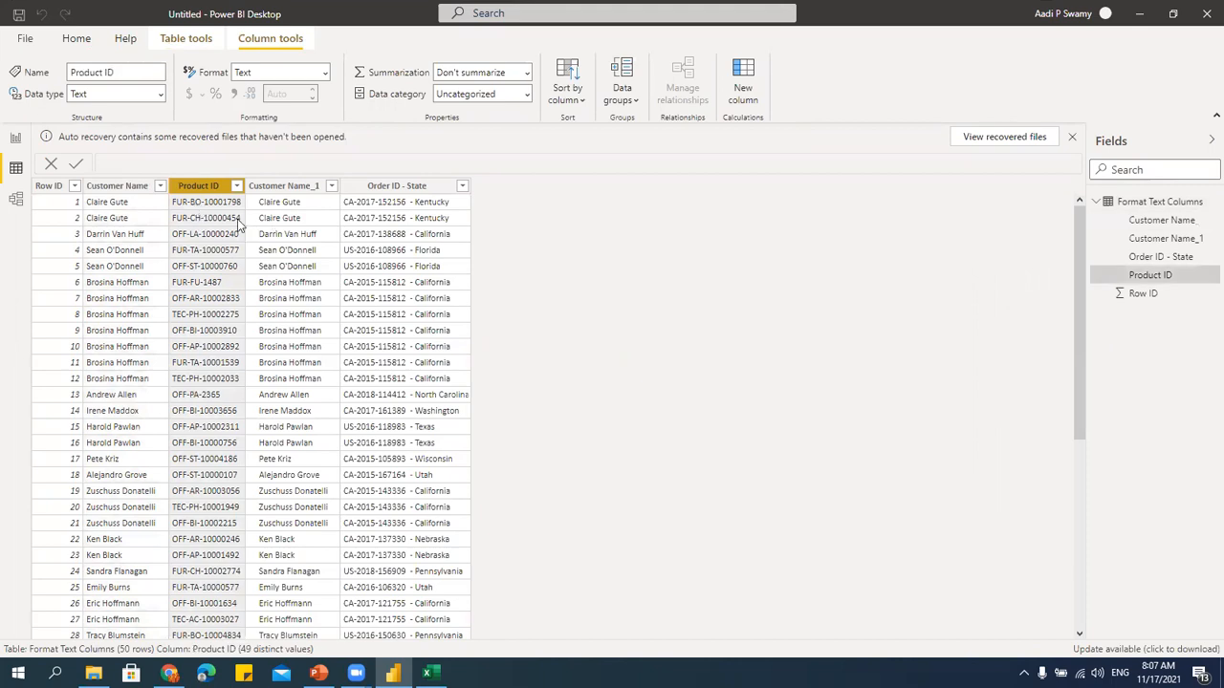
pyautogui.click(284, 187)
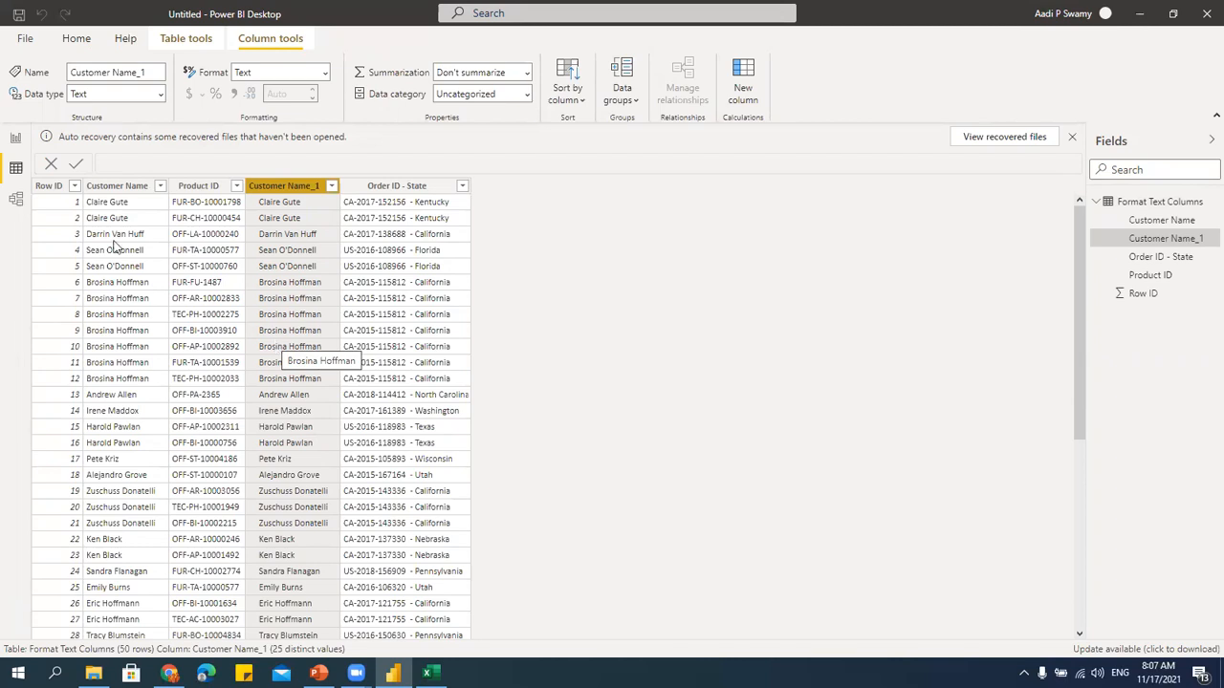
# Return to the report view and open the loaded data for transformation in Power Query Editor.
pyautogui.click(15, 137)
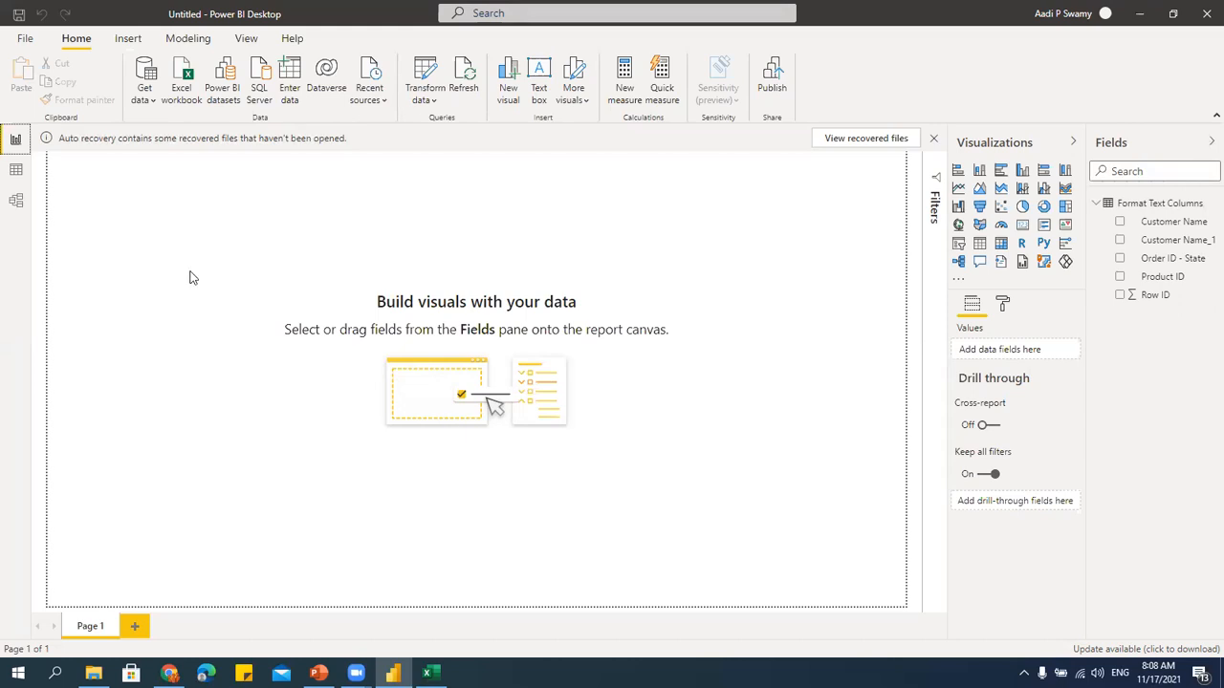
pyautogui.click(430, 100)
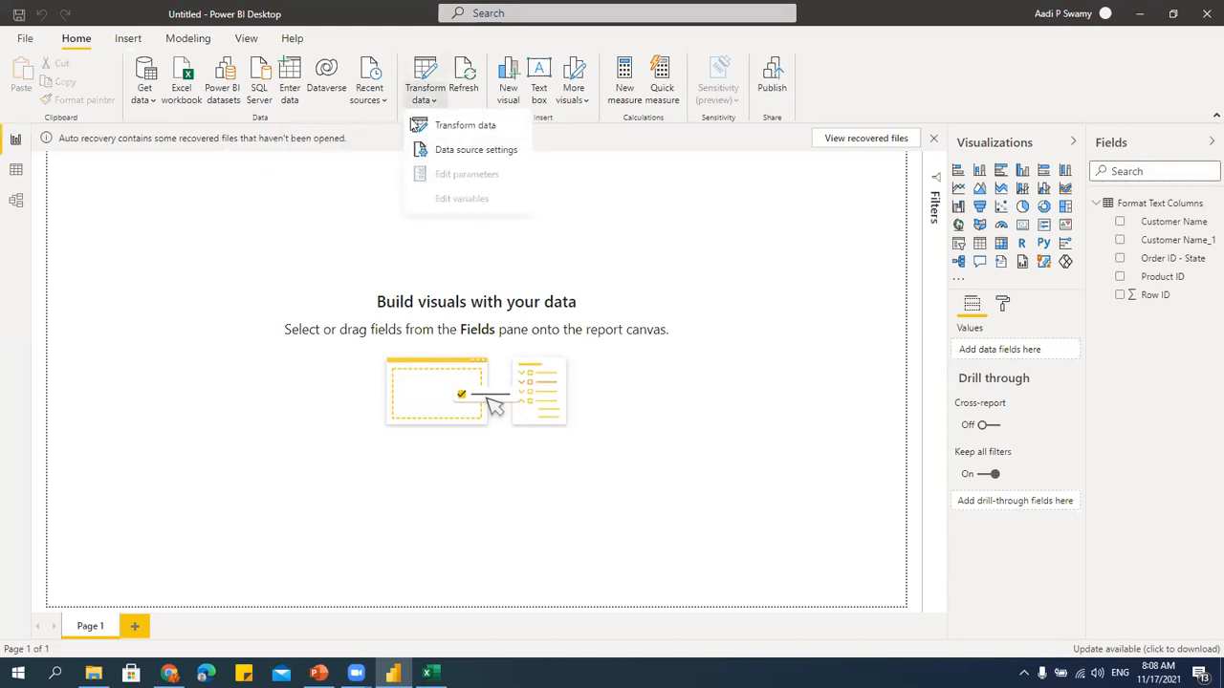
pyautogui.click(465, 128)
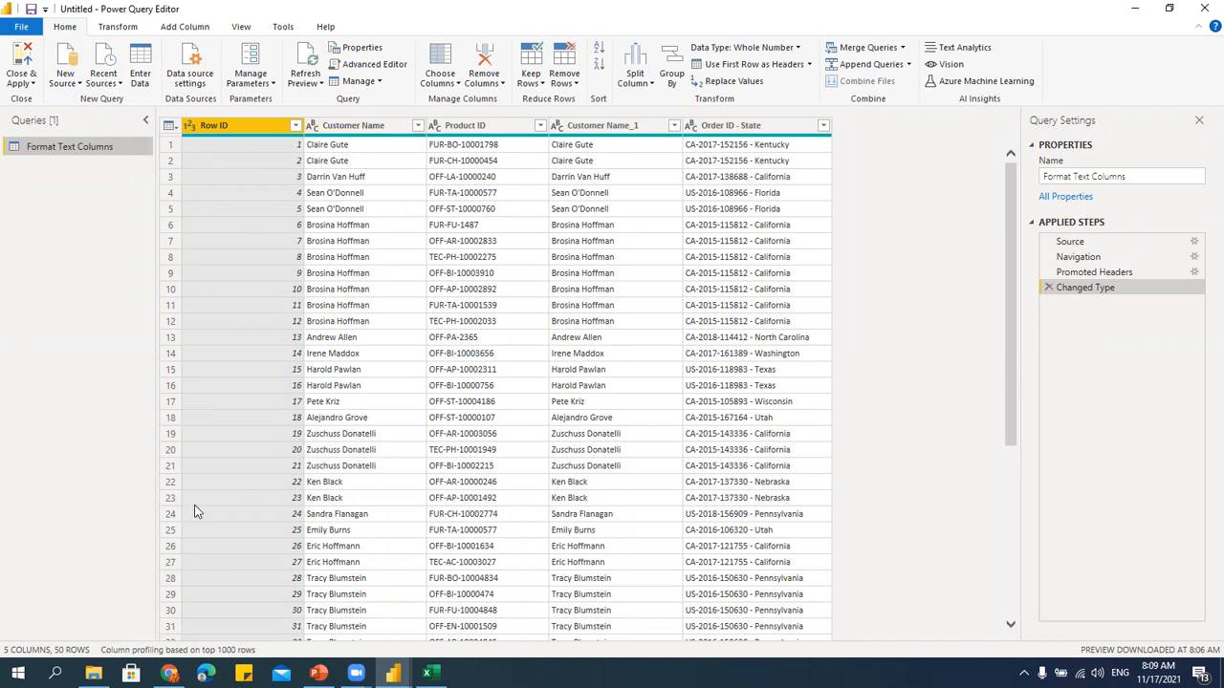
# Add a new column containing the Customer Name text converted to UPPERCASE, keeping the original column.
pyautogui.click(347, 126)
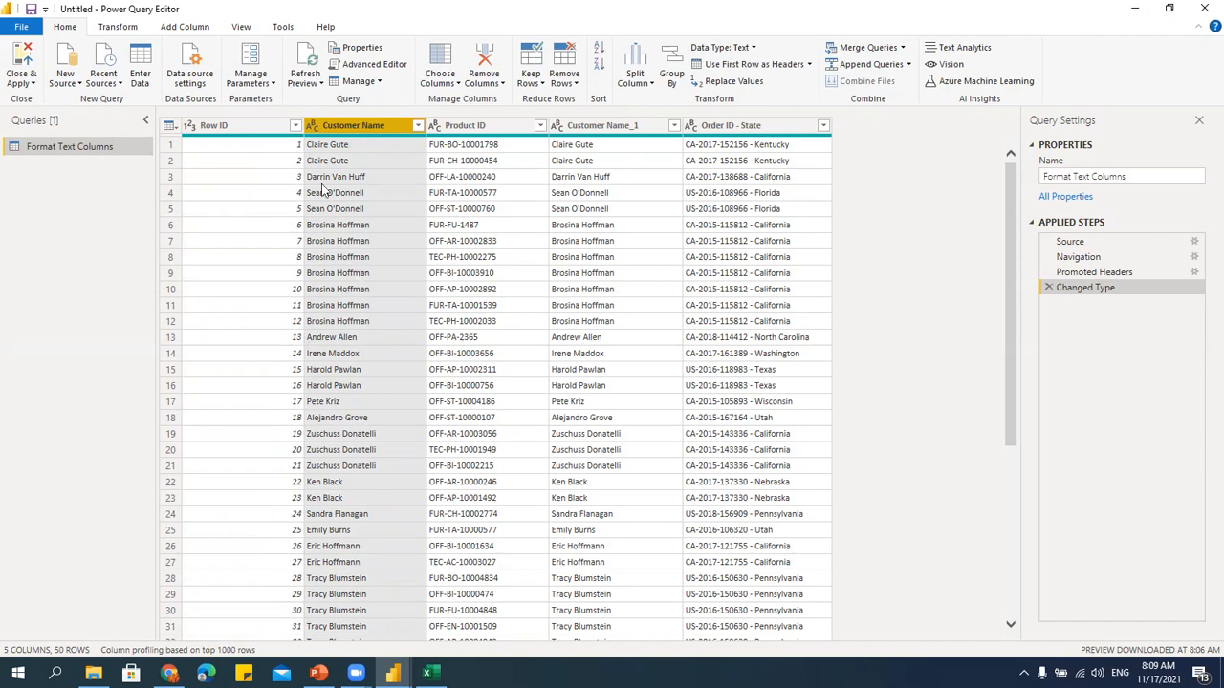
pyautogui.click(133, 30)
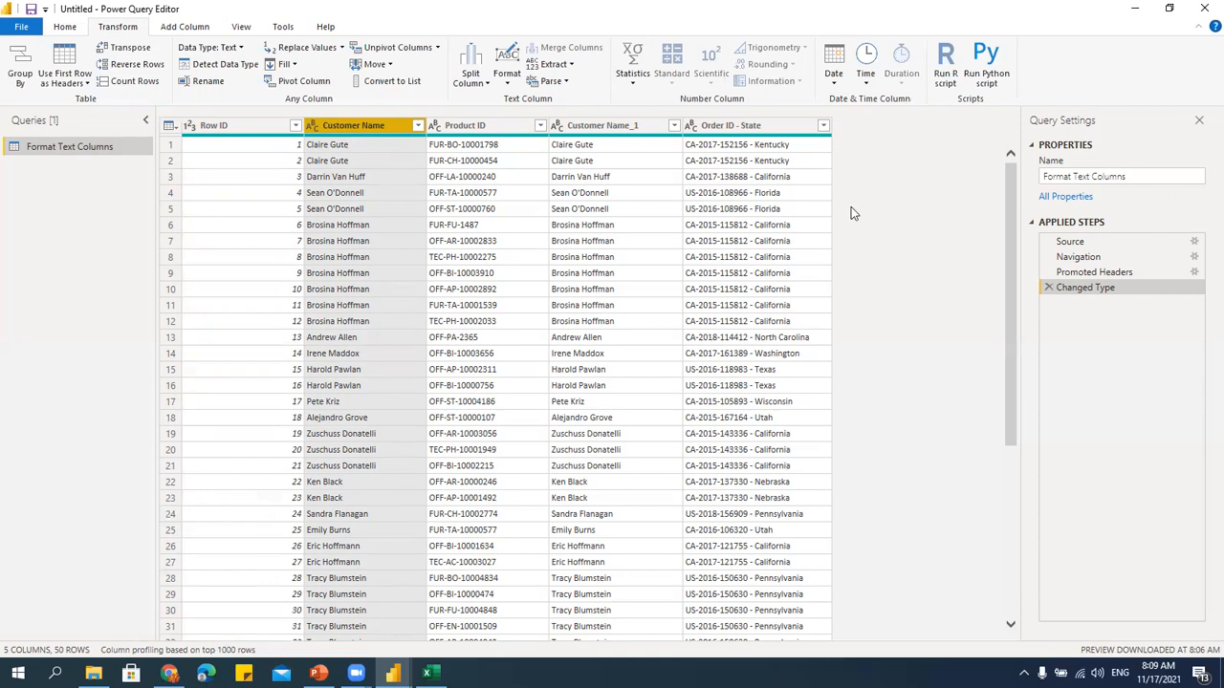
pyautogui.click(186, 29)
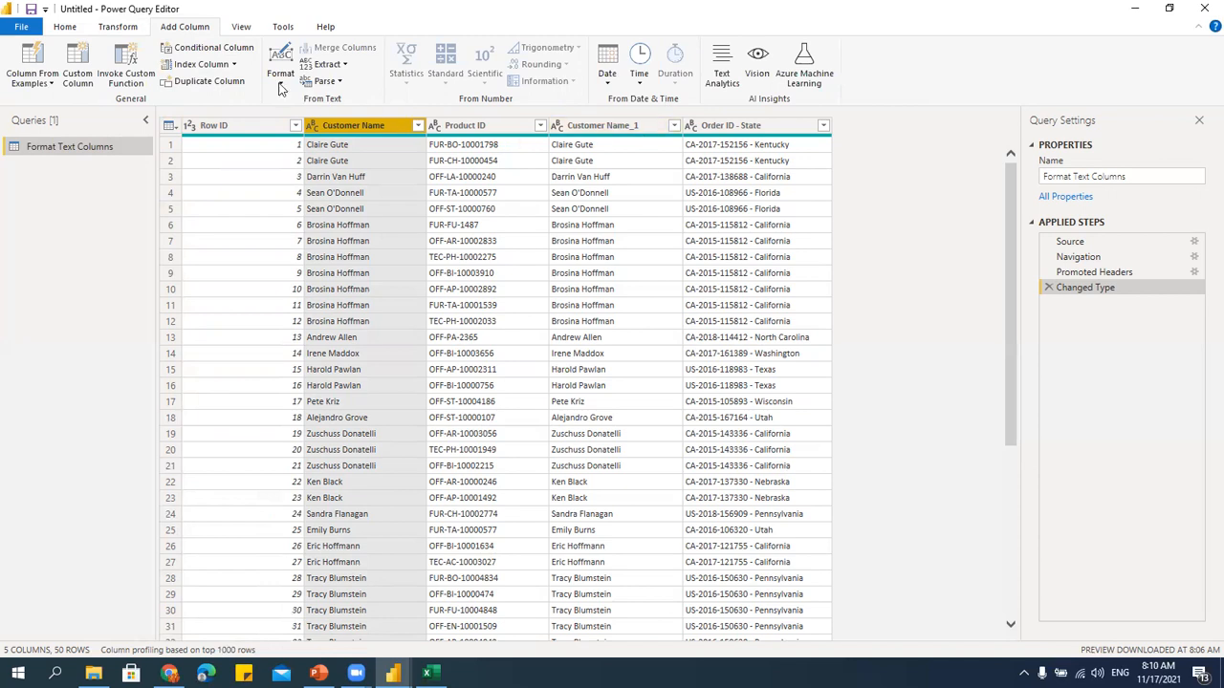
pyautogui.click(128, 27)
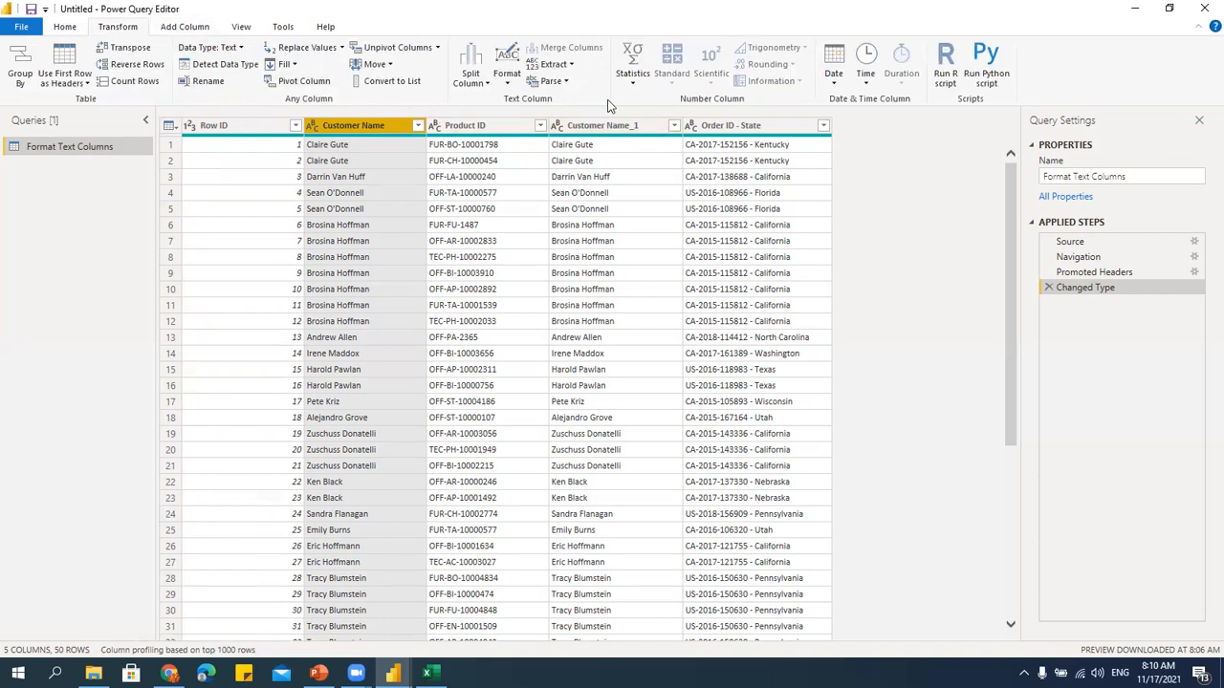
pyautogui.click(182, 27)
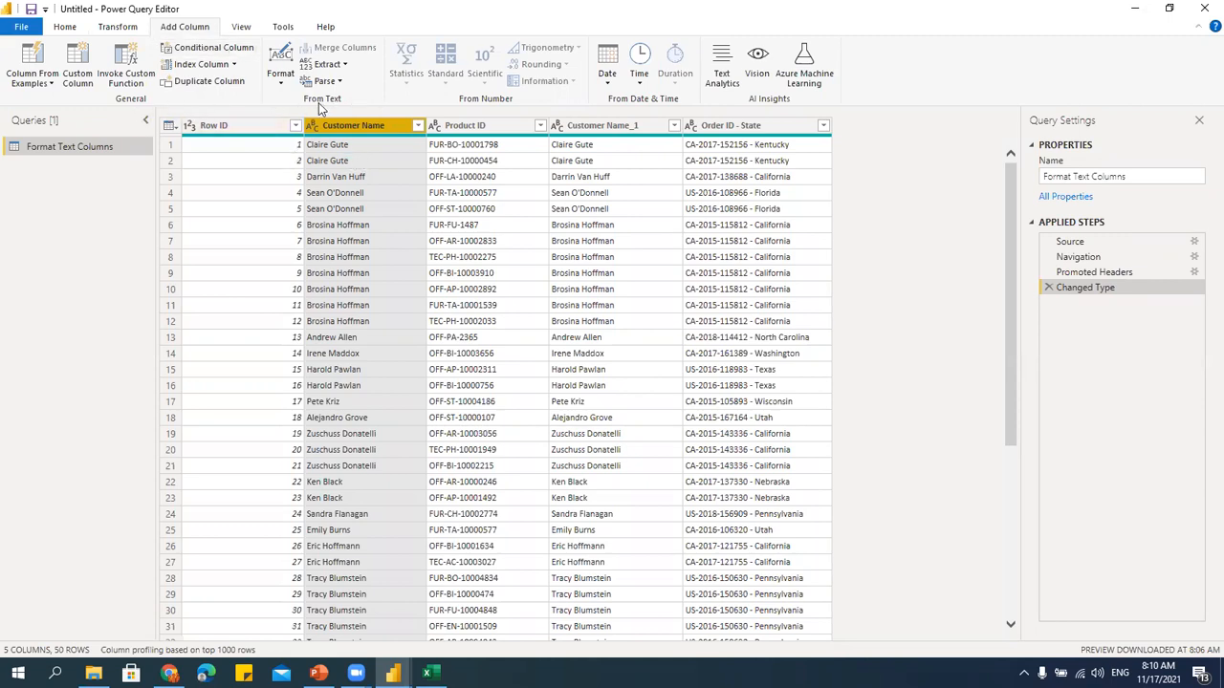
pyautogui.click(282, 85)
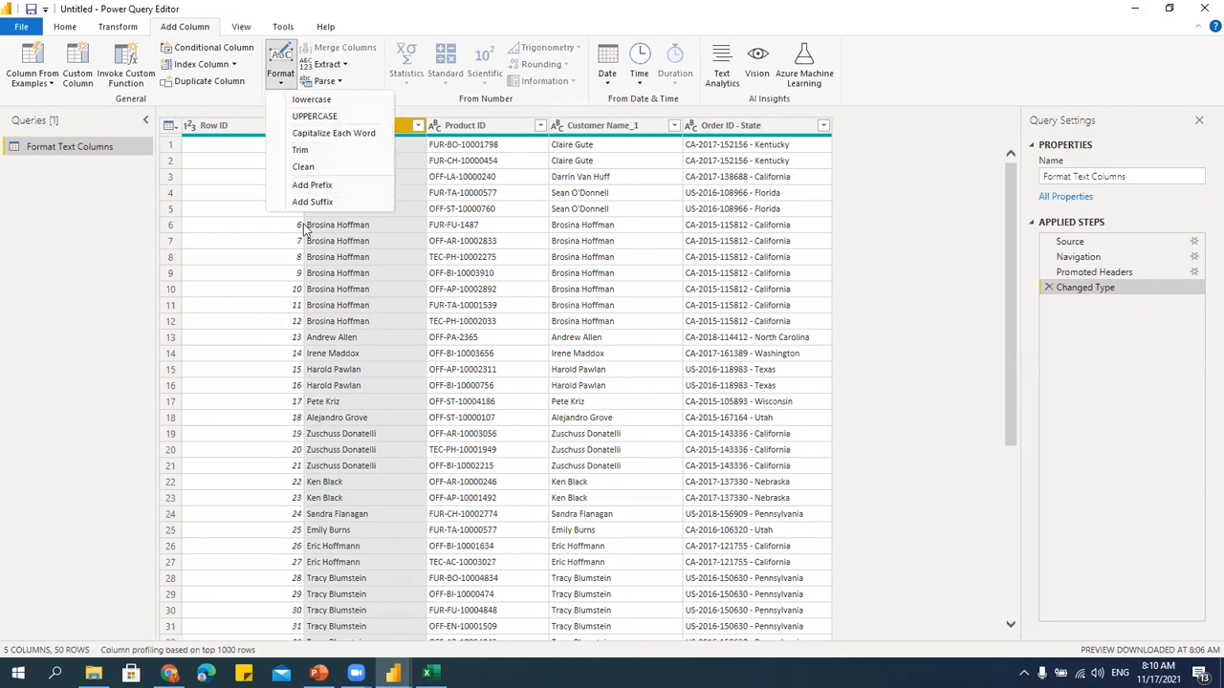
pyautogui.click(304, 116)
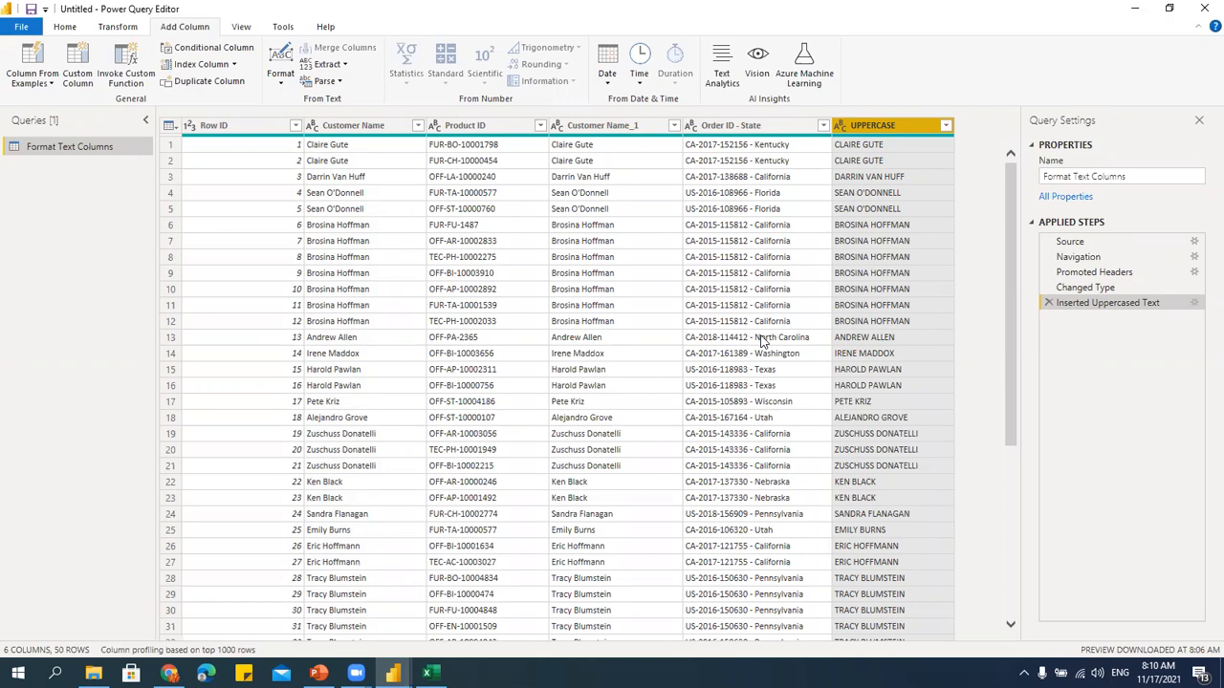
# Add a new column containing the trimmed text of the Customer Name_1 column.
pyautogui.click(366, 131)
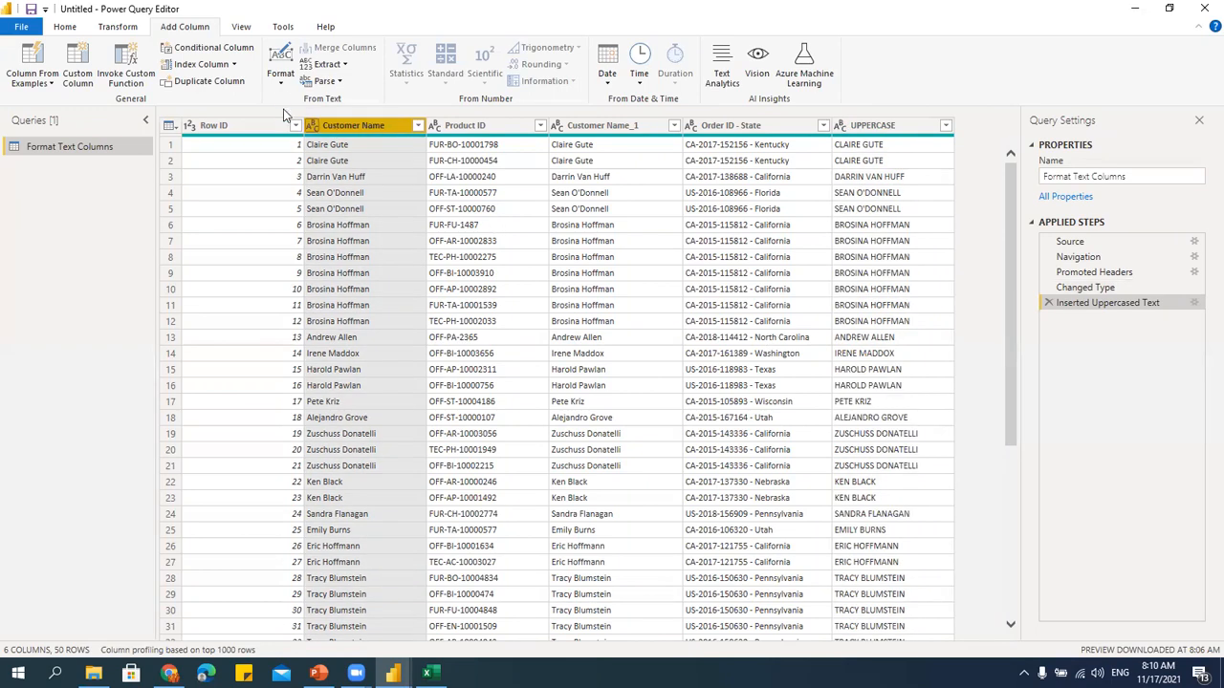
pyautogui.click(281, 78)
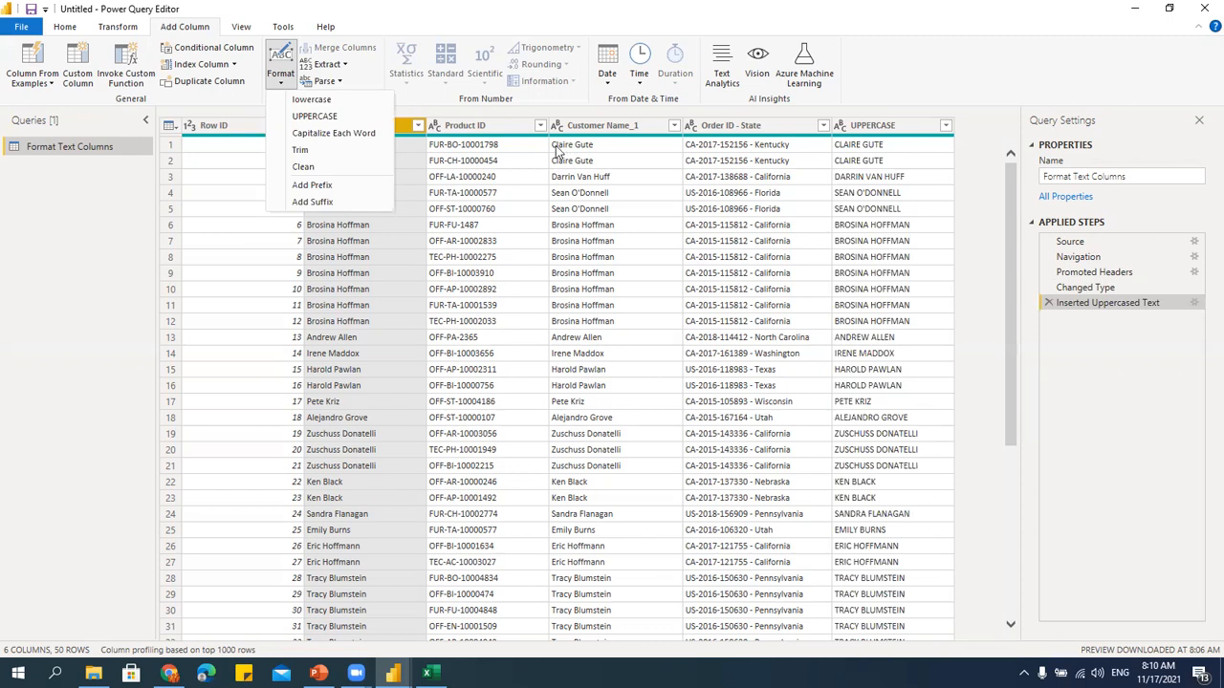
pyautogui.click(596, 129)
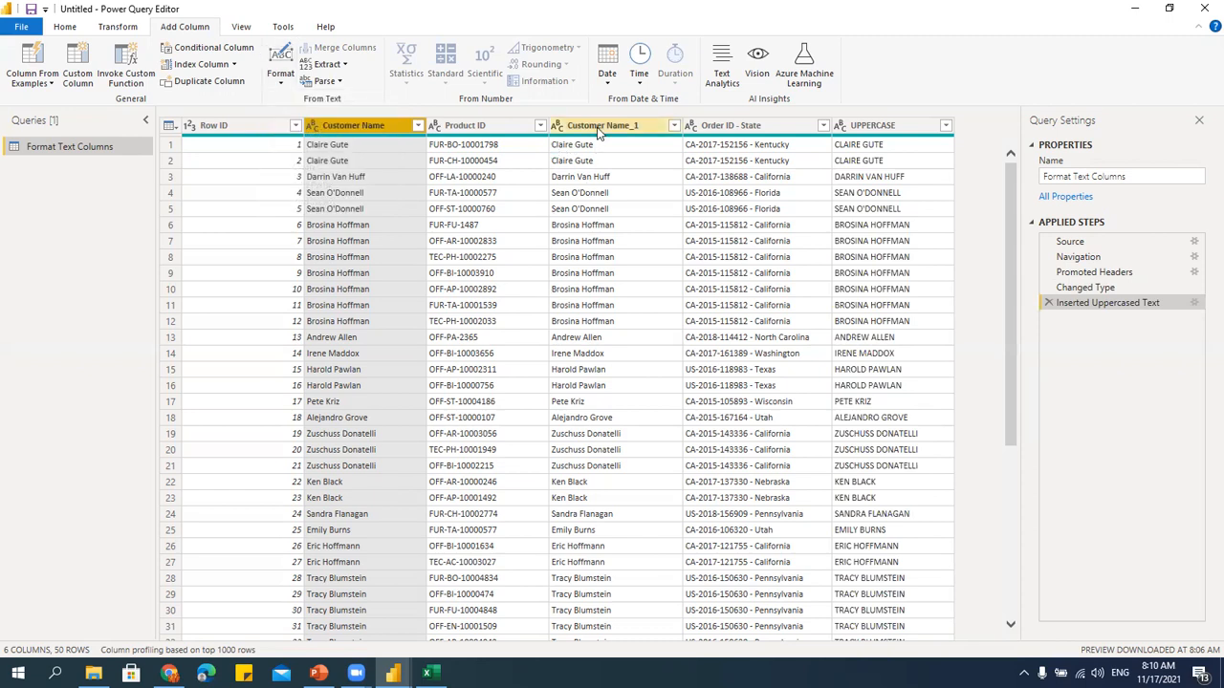
pyautogui.click(597, 127)
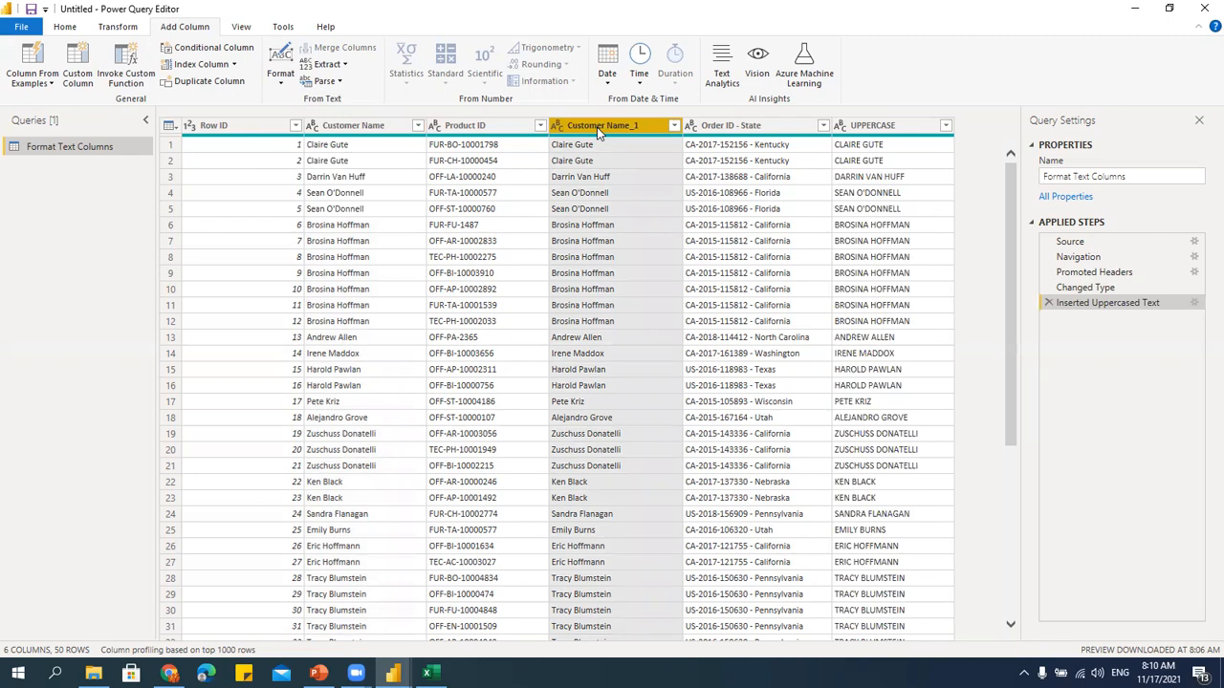
pyautogui.click(281, 82)
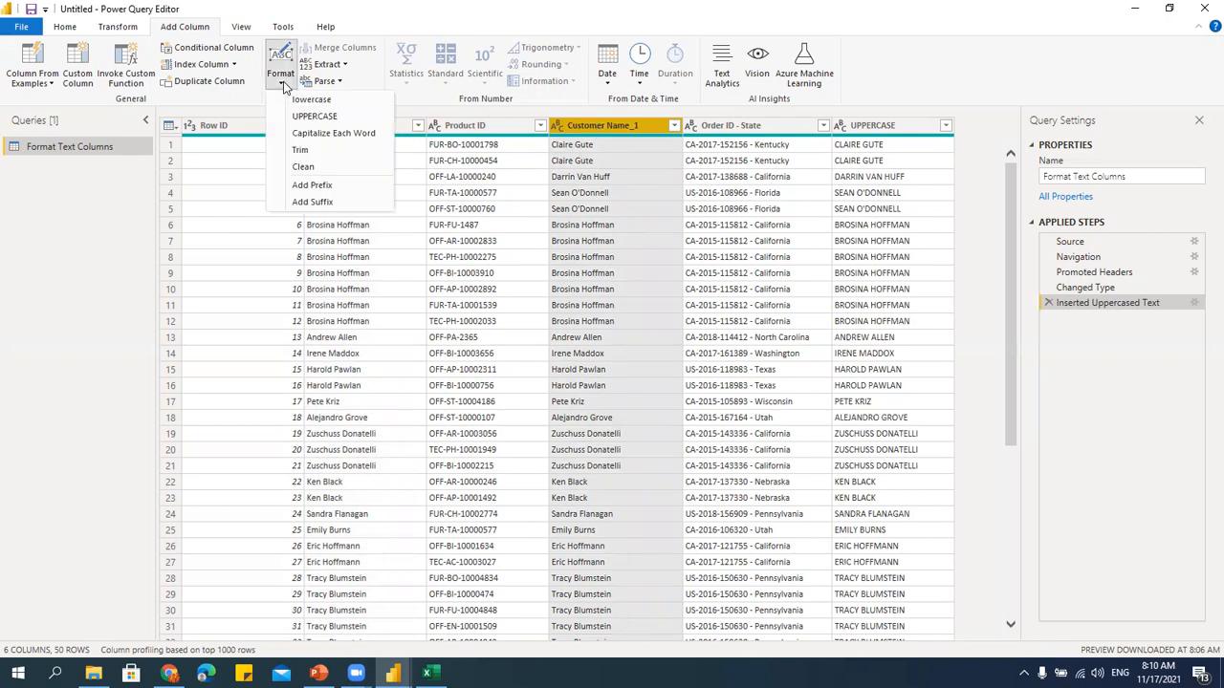
pyautogui.click(299, 150)
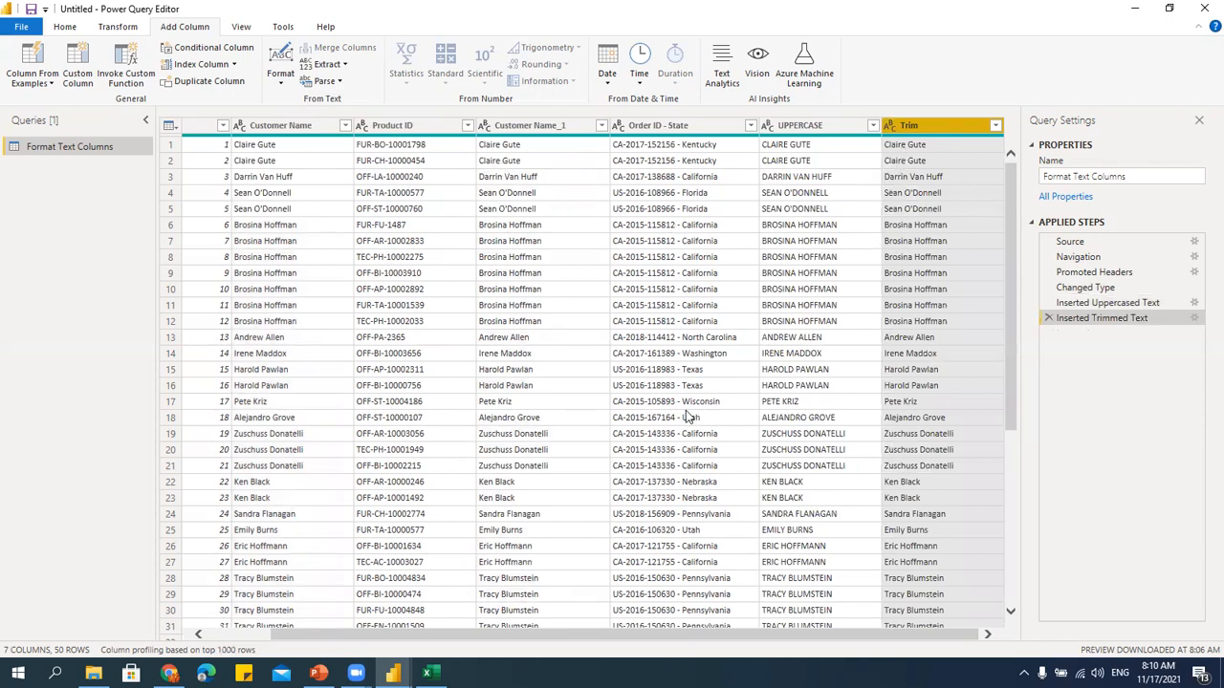
# Trim the text of the Customer Name_1 column in place, without adding a new column.
pyautogui.click(556, 125)
pyautogui.click(117, 28)
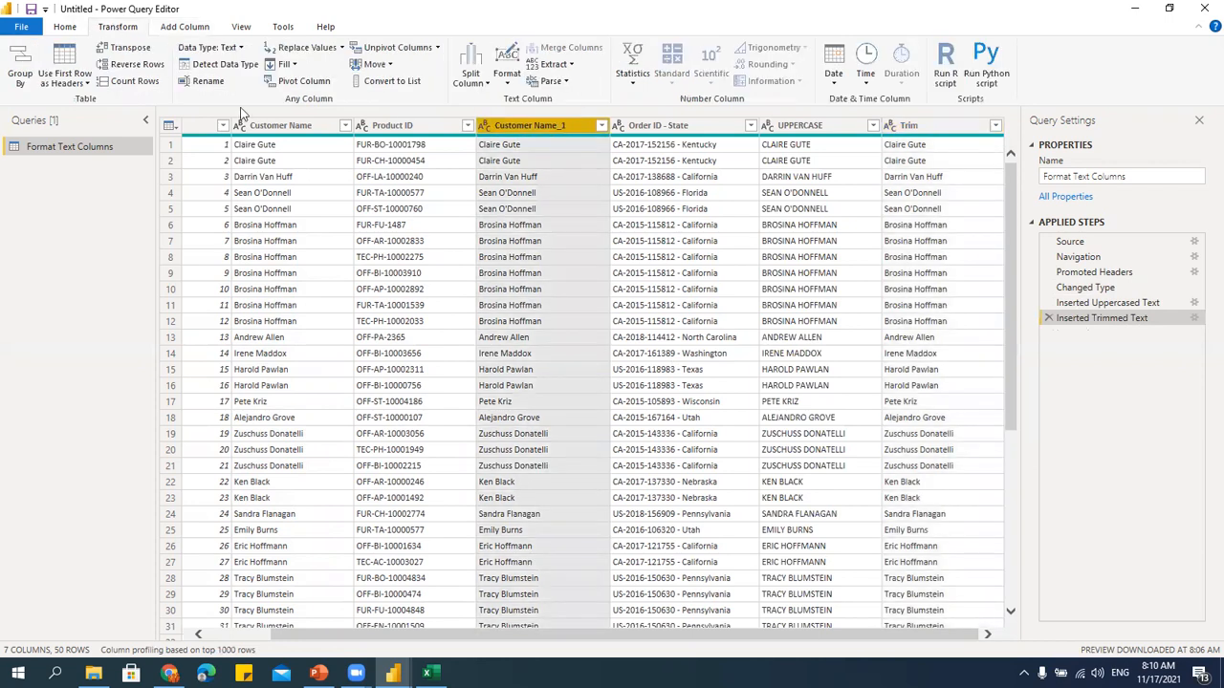
pyautogui.click(509, 81)
pyautogui.click(526, 150)
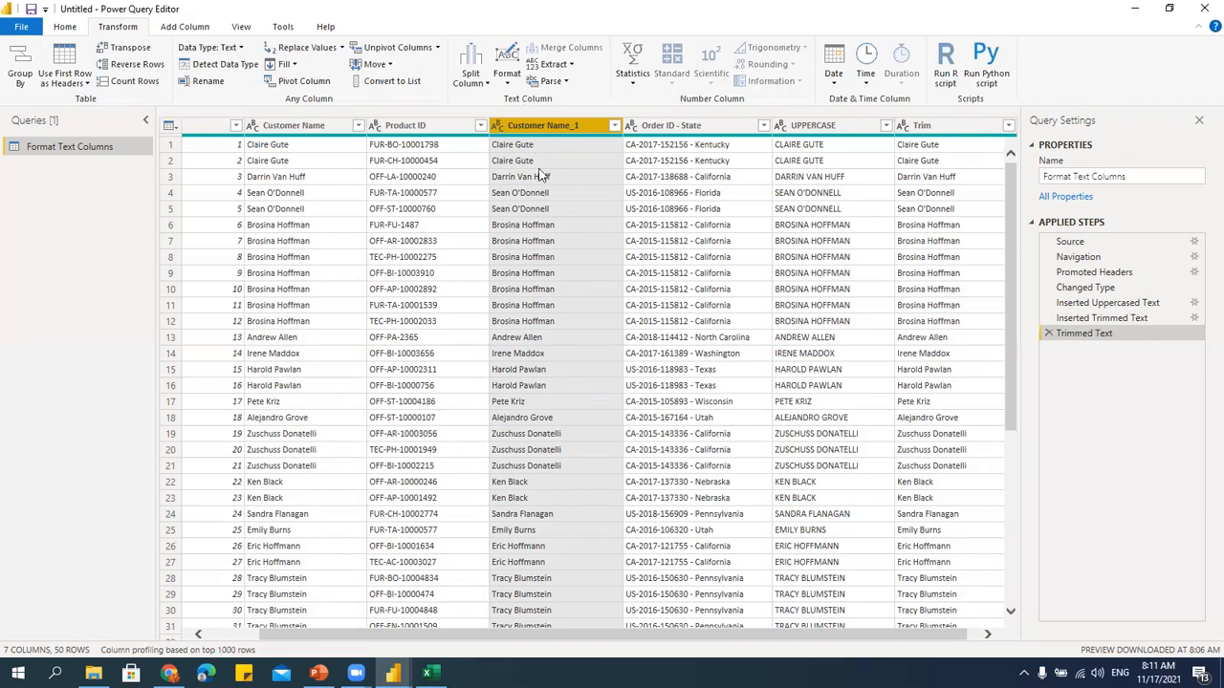
# Go back to the Inserted Uppercased Text applied step and examine the text formatting options for adding a new column.
pyautogui.click(191, 27)
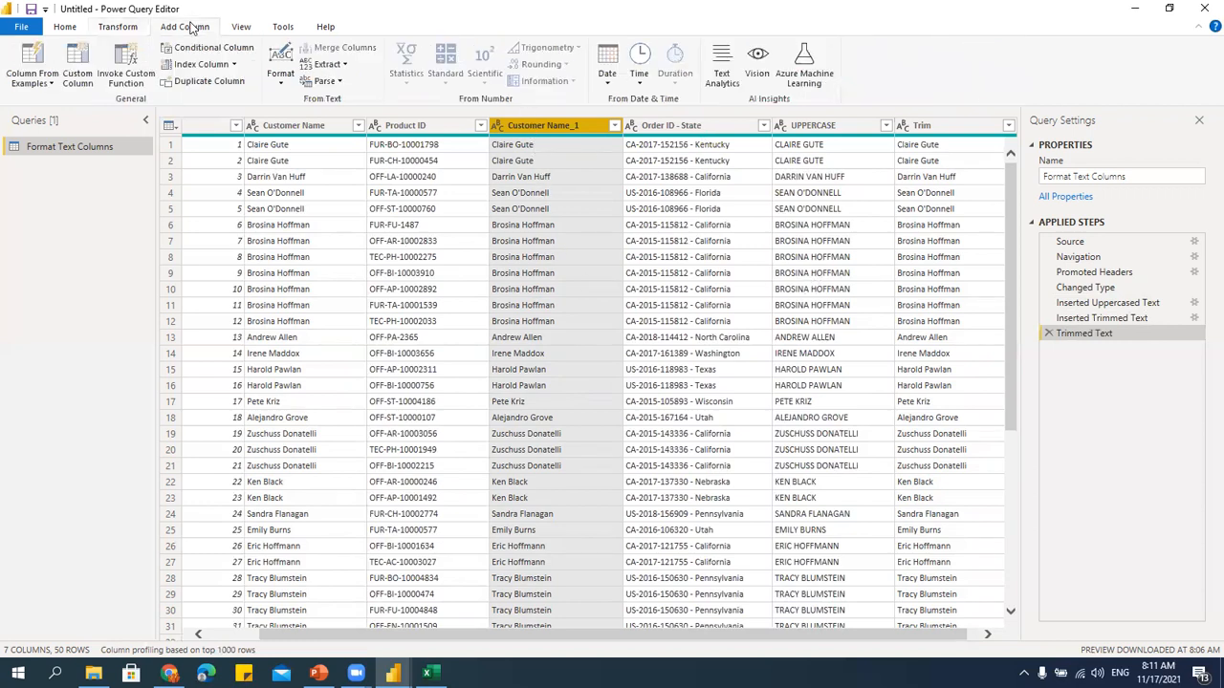
pyautogui.click(124, 28)
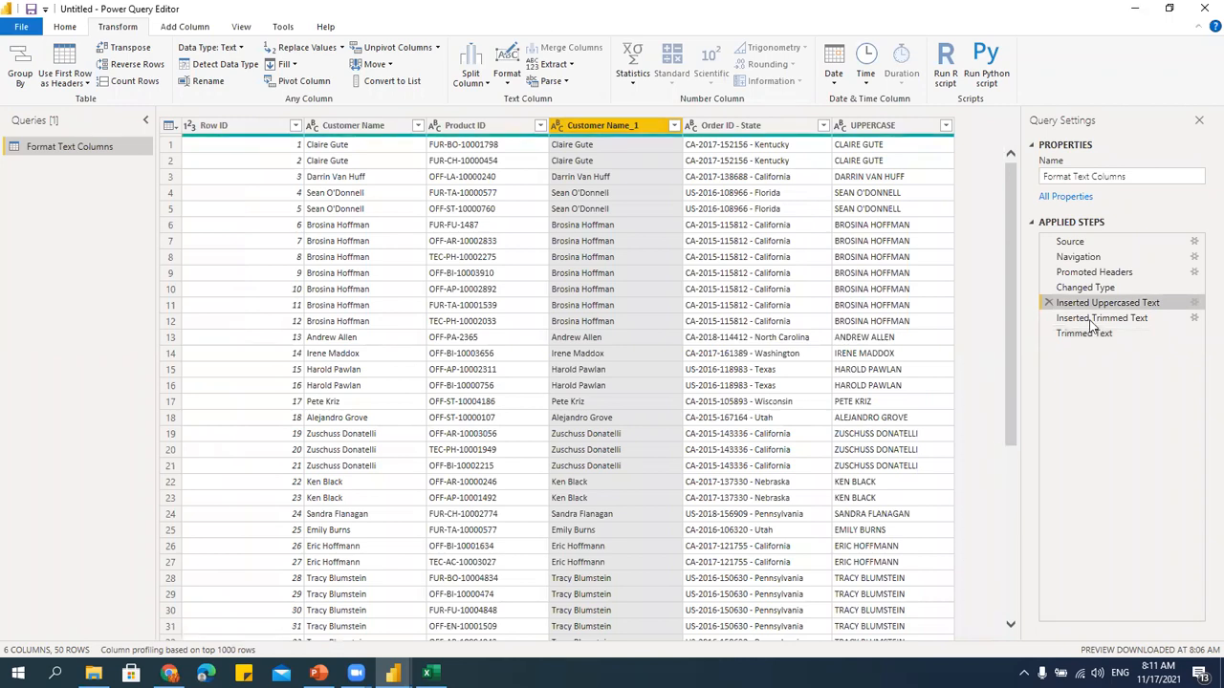
pyautogui.keyDown('ctrl'); pyautogui.click(890, 131); pyautogui.keyUp('ctrl')
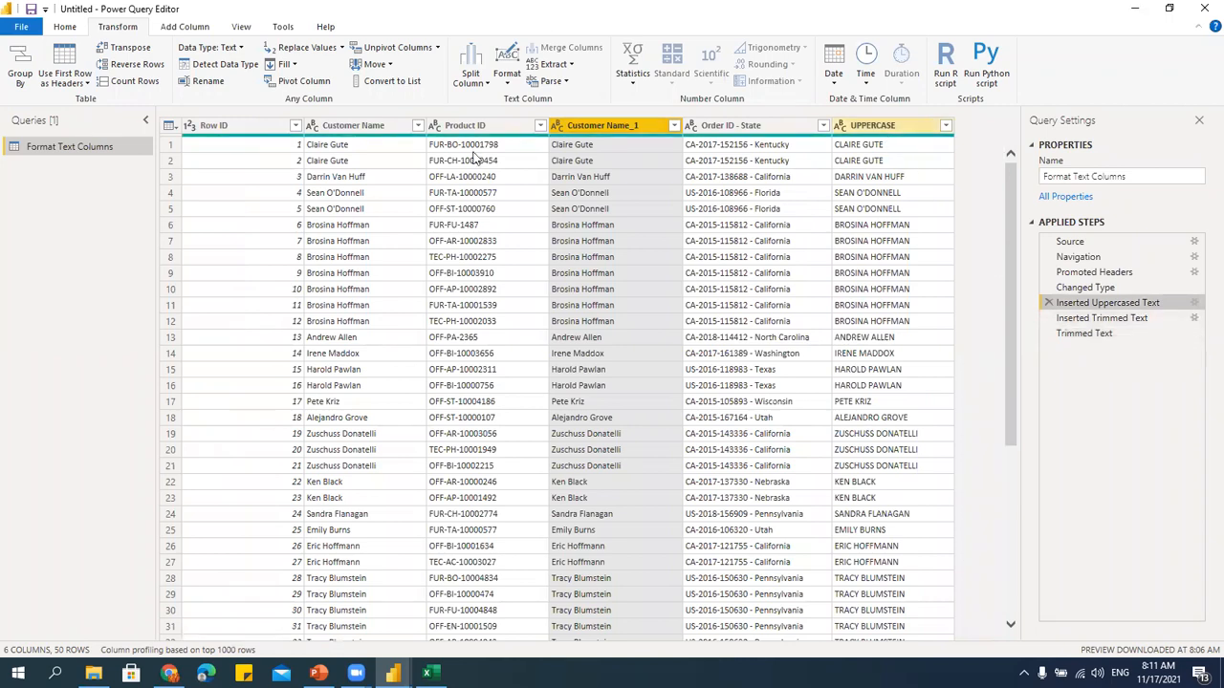
pyautogui.click(191, 28)
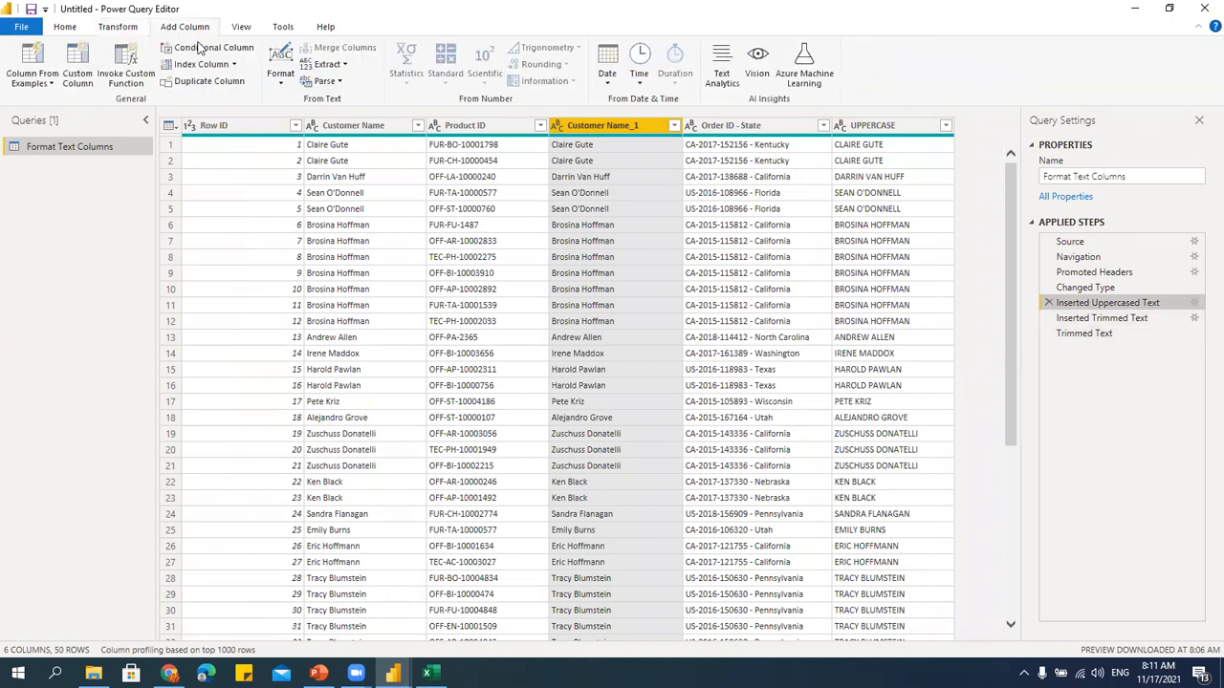
pyautogui.click(286, 82)
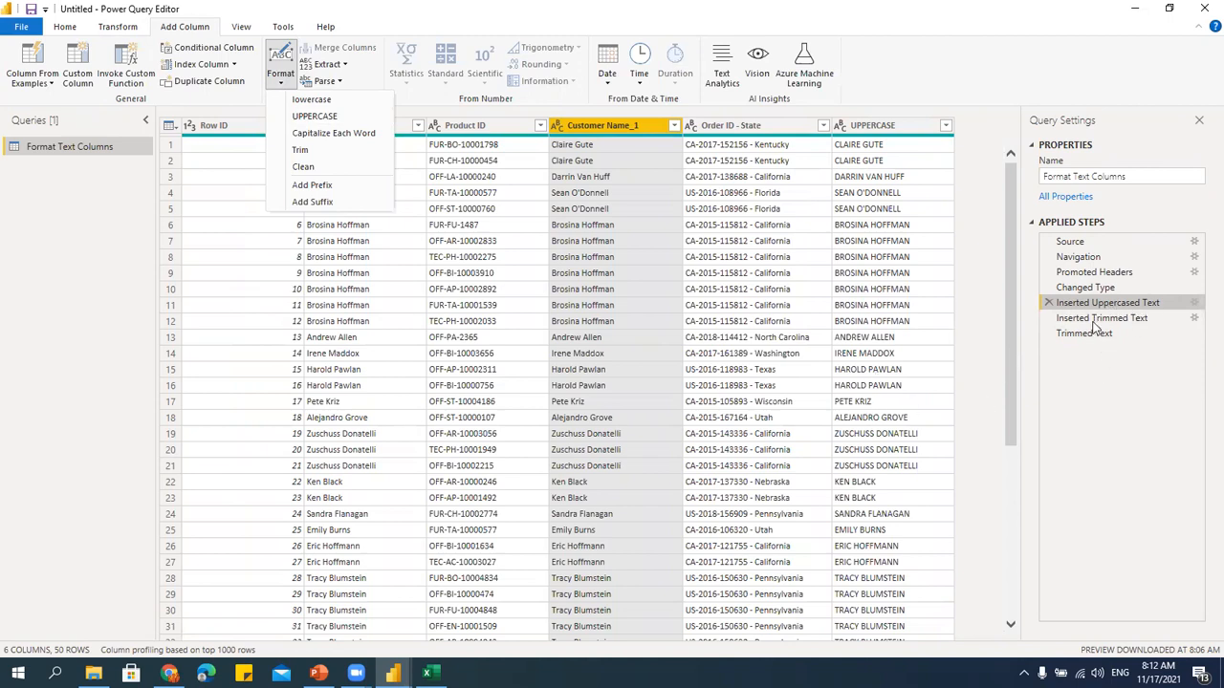
pyautogui.click(658, 212)
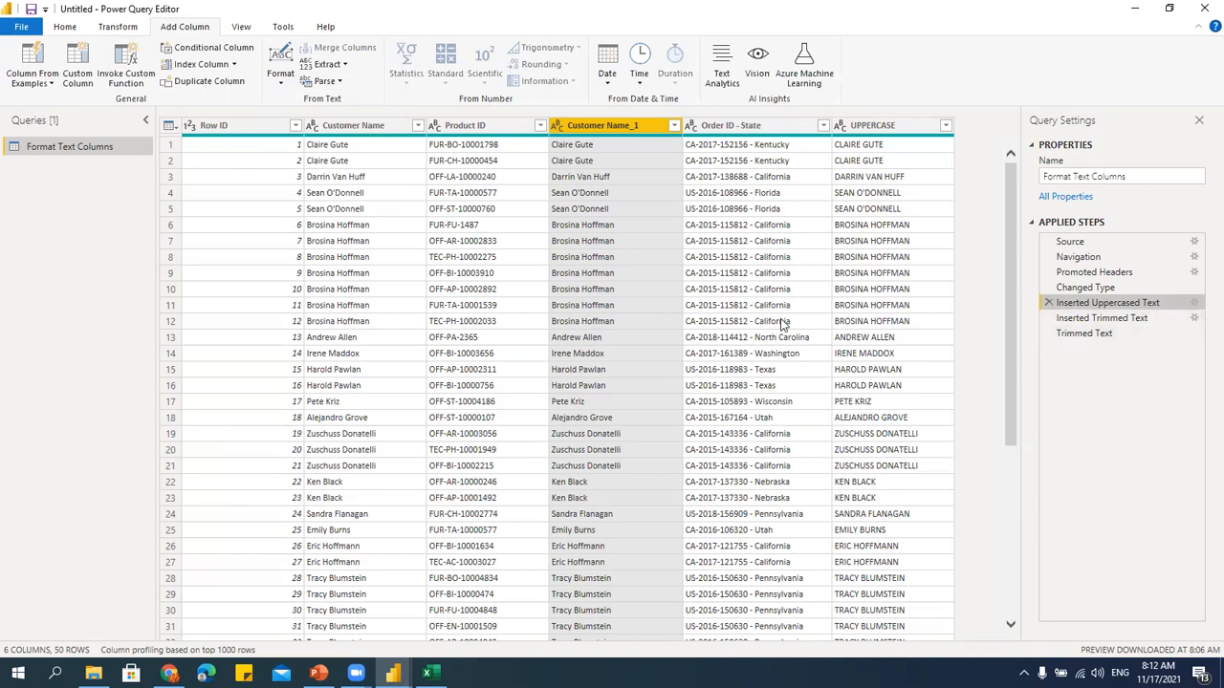
# Convert the Customer Name column to UPPERCASE in place as an intermediate step after Inserted Uppercased Text, and compare the data at both steps.
pyautogui.click(344, 126)
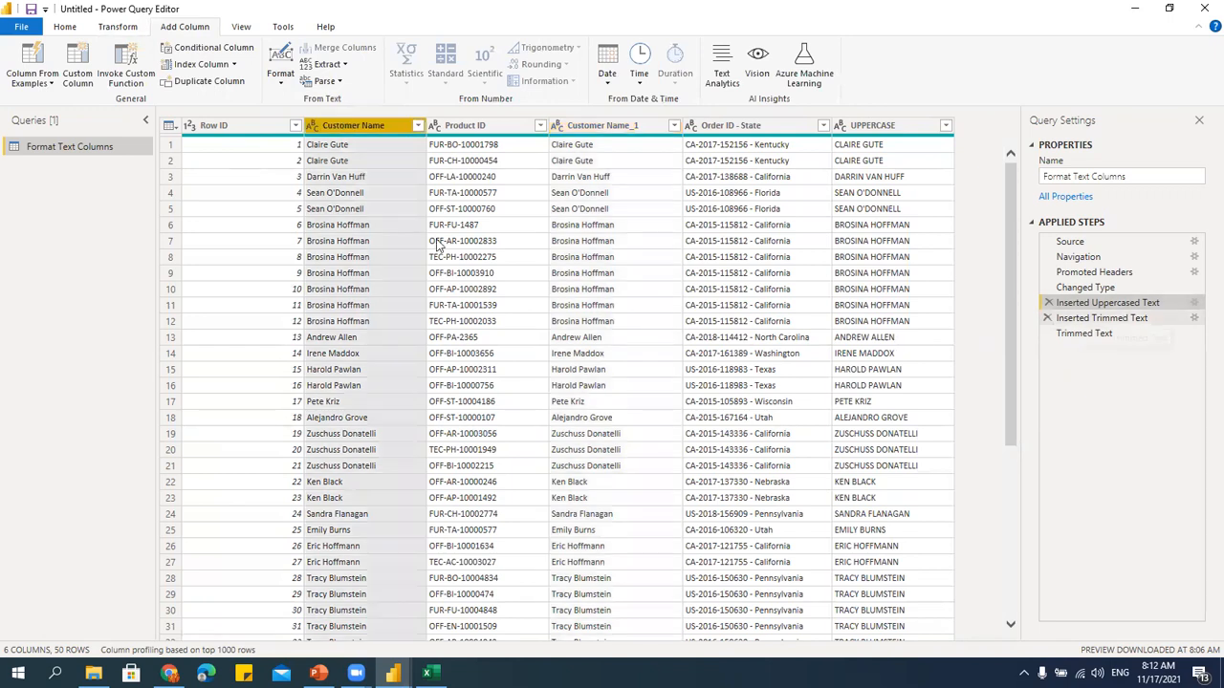
pyautogui.click(138, 28)
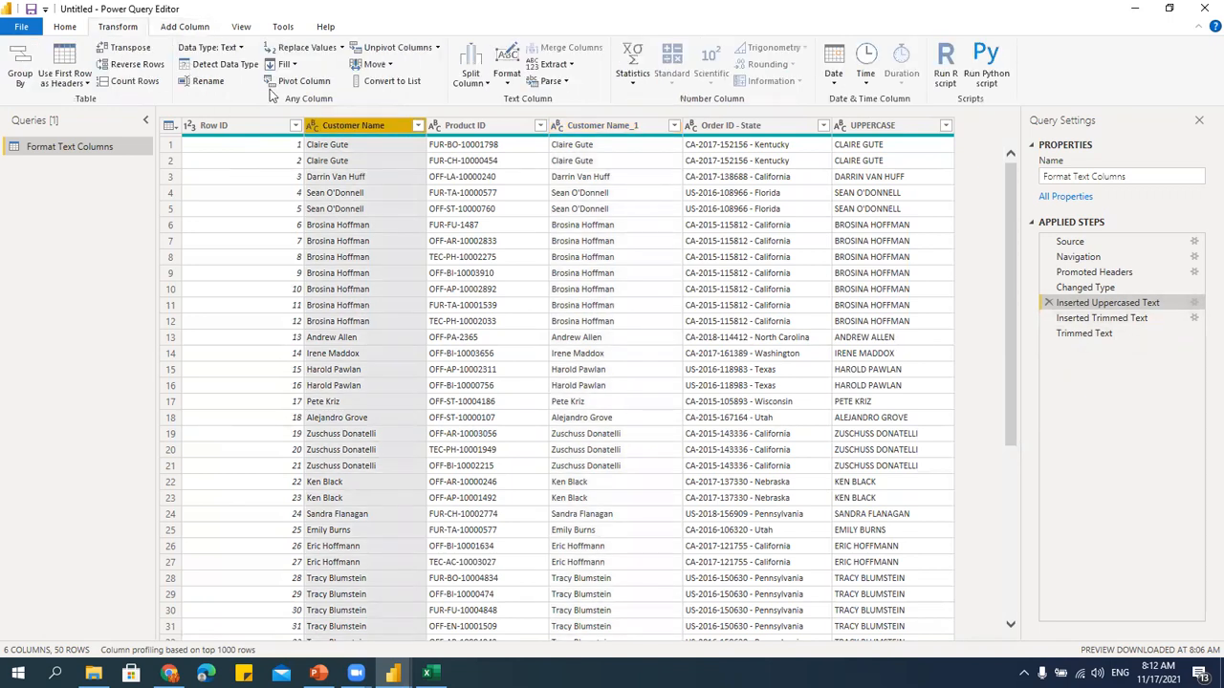
pyautogui.click(507, 81)
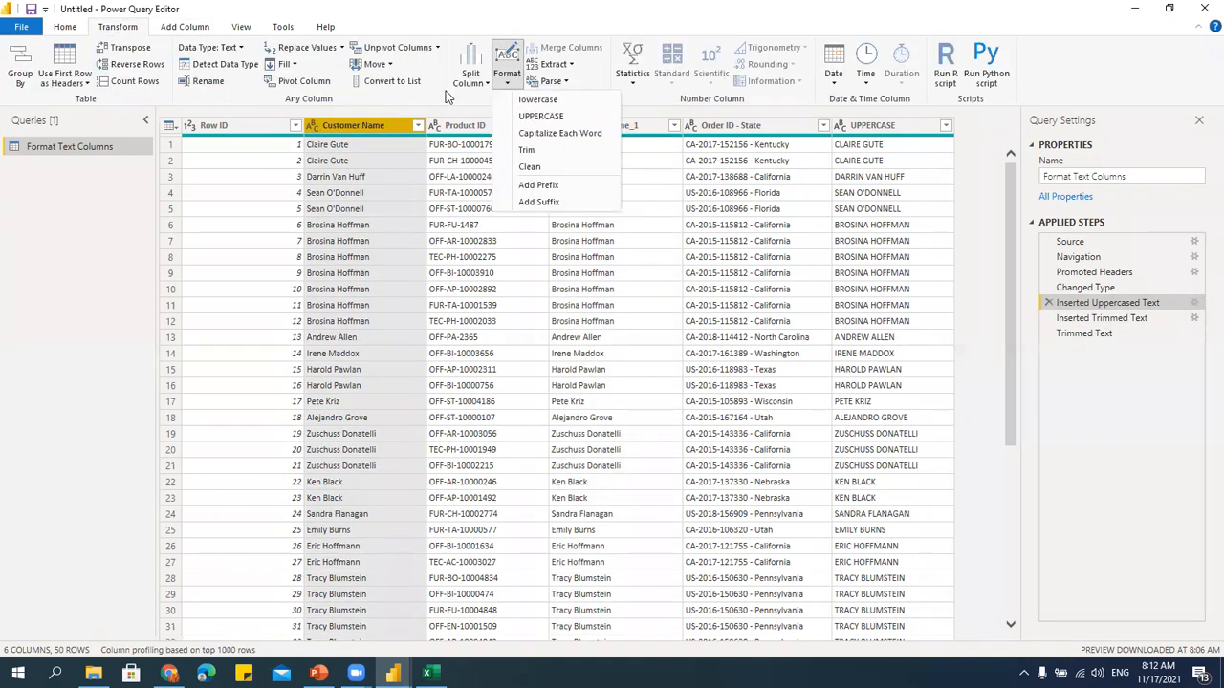
pyautogui.click(541, 117)
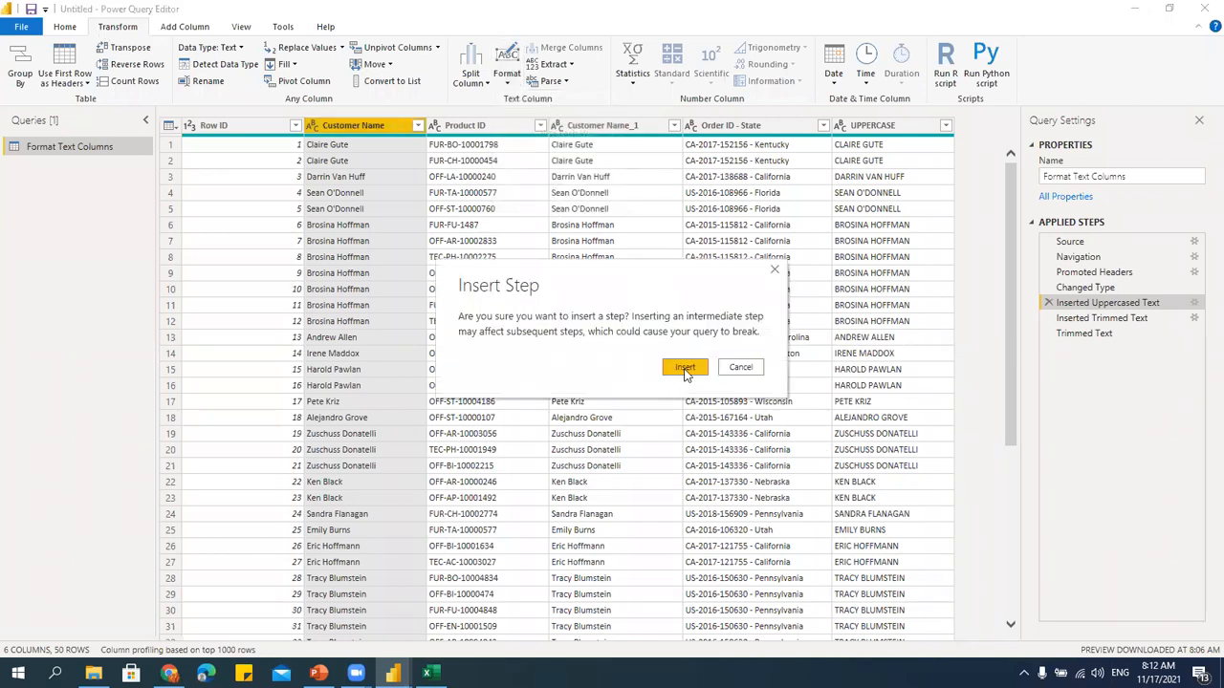
pyautogui.click(684, 368)
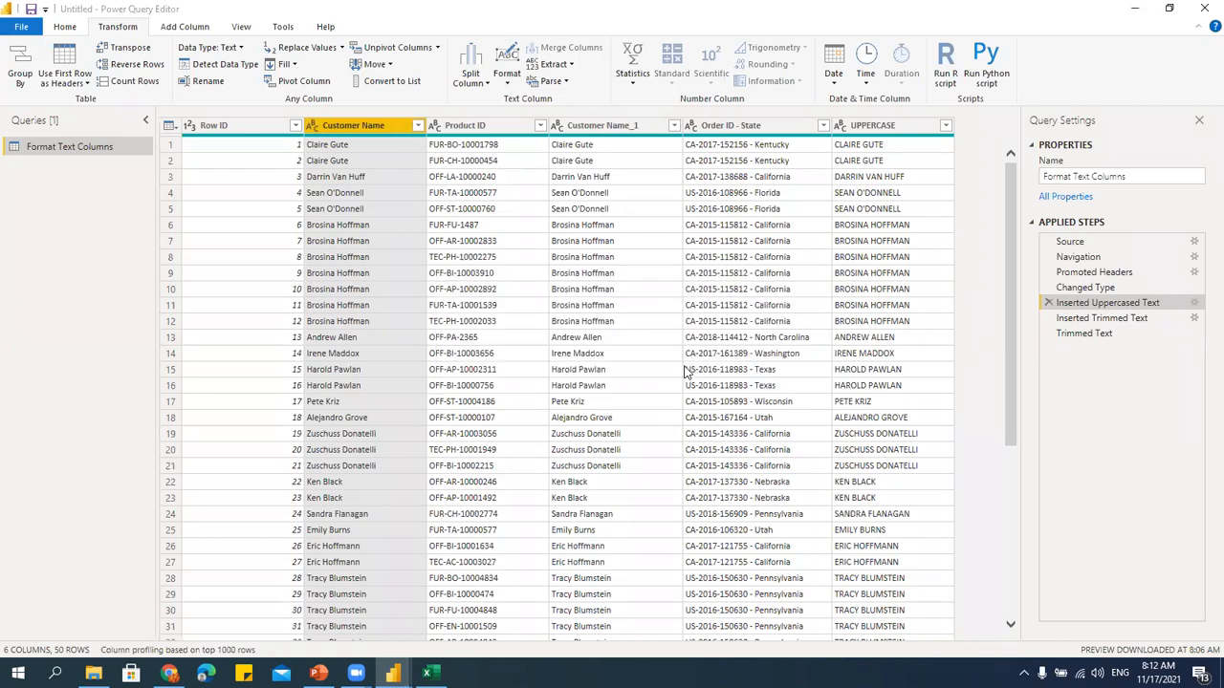
pyautogui.click(1078, 304)
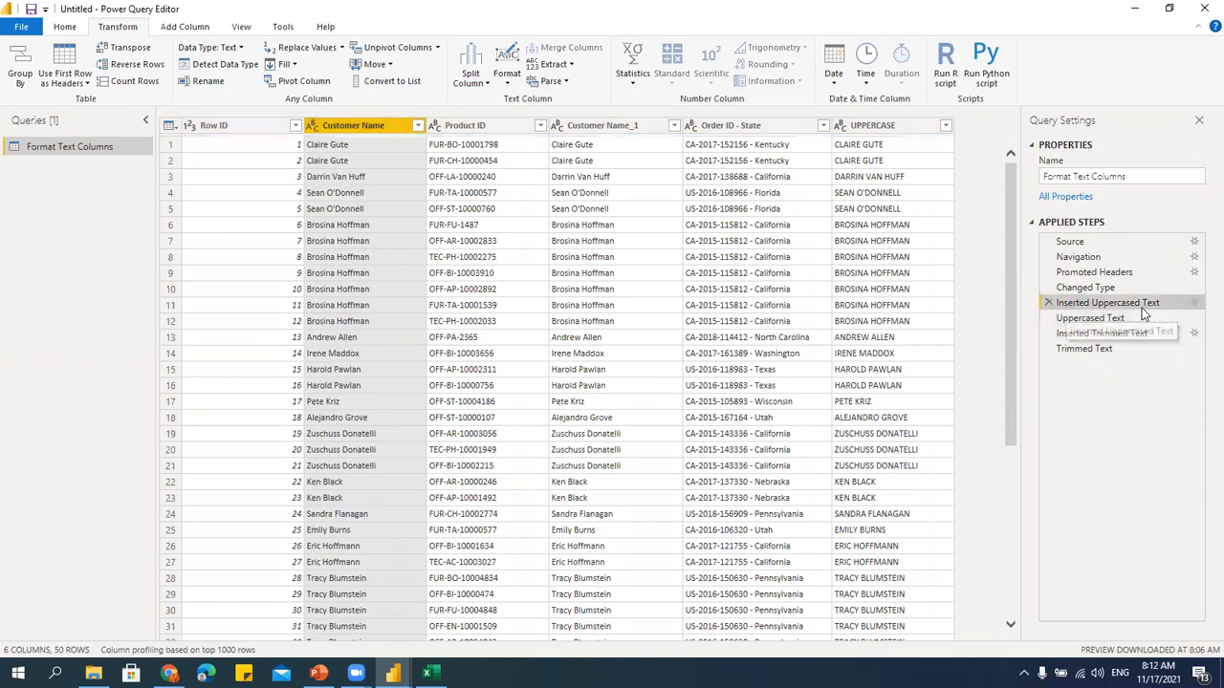
pyautogui.click(1073, 322)
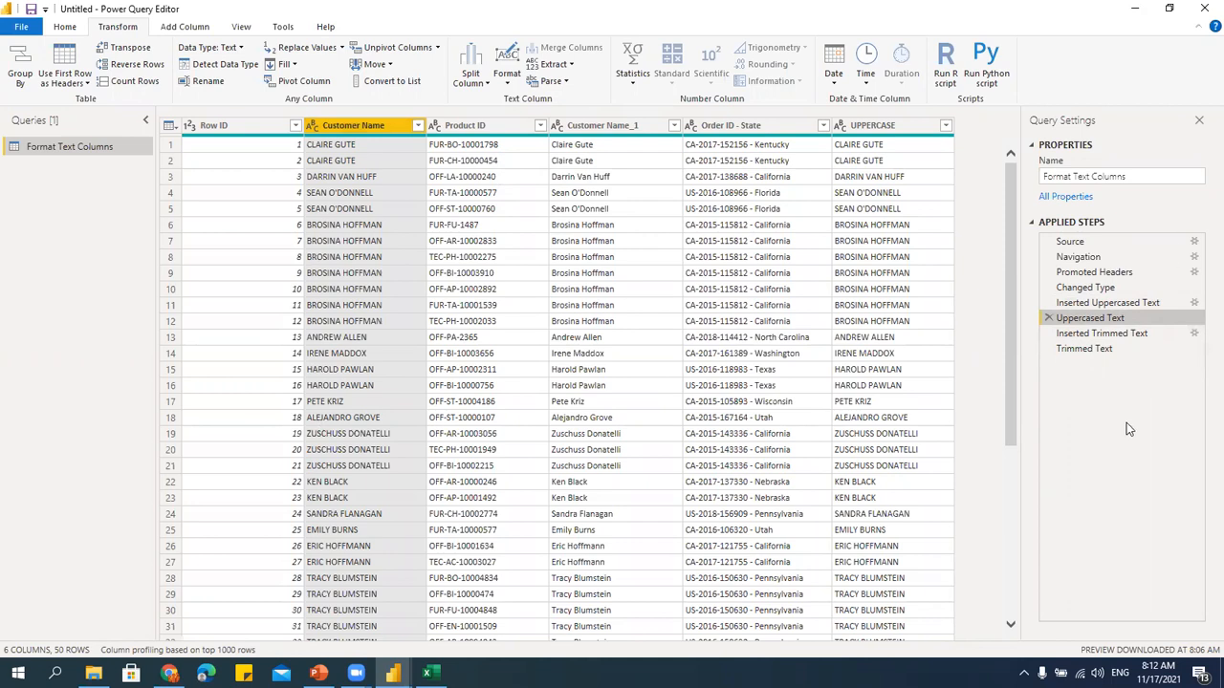
# Delete every applied step after Changed Type, including both uppercase and both trim steps.
pyautogui.click(1049, 347)
pyautogui.click(1049, 332)
pyautogui.click(1049, 318)
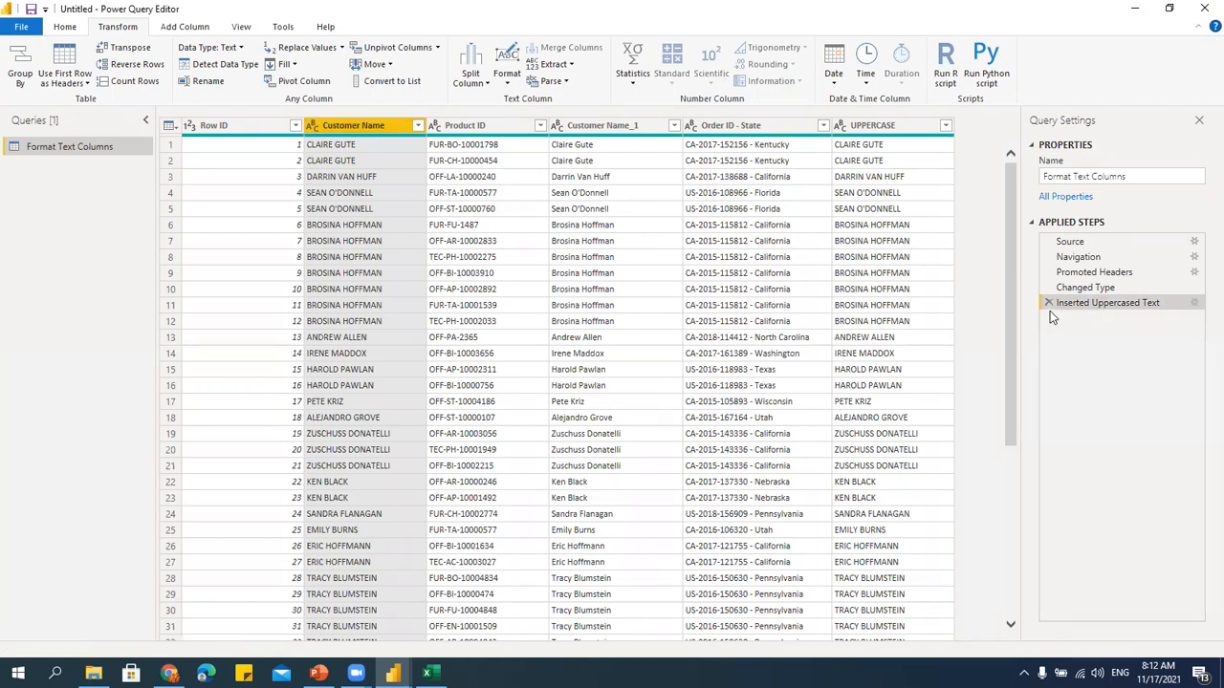
pyautogui.click(1049, 302)
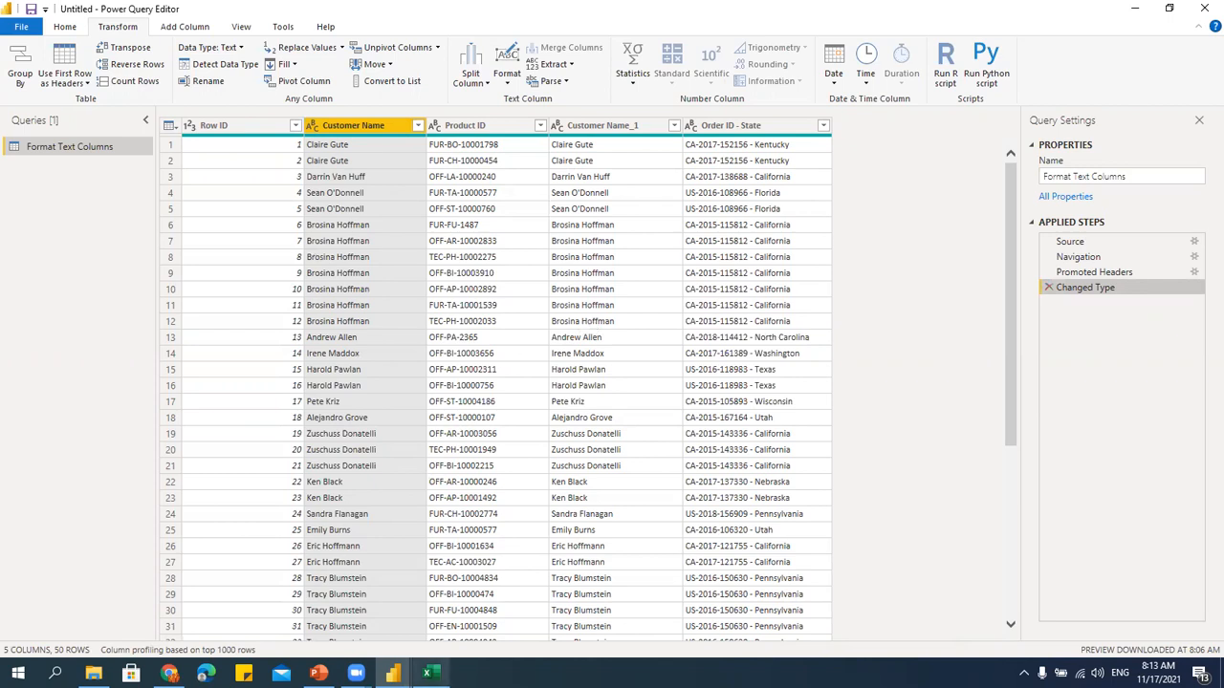
# Locate the source workbook 01 - Format Text Columns.xlsx in File Explorer, then return to Power Query Editor.
pyautogui.click(93, 673)
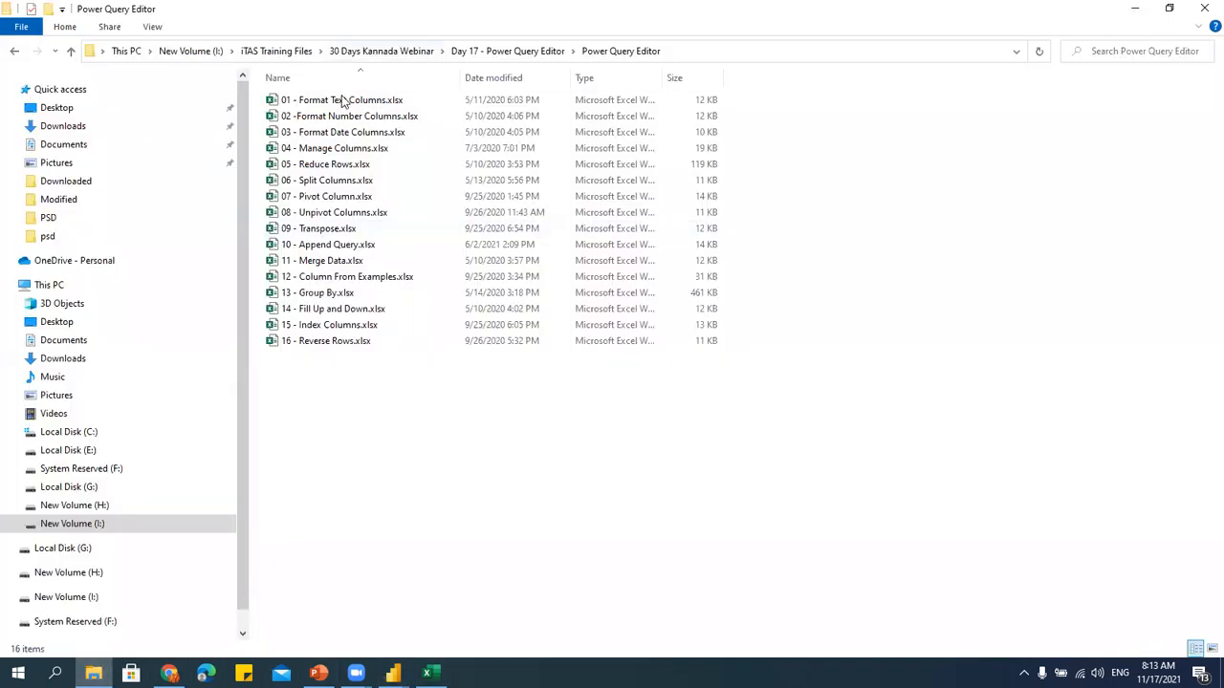
pyautogui.click(346, 100)
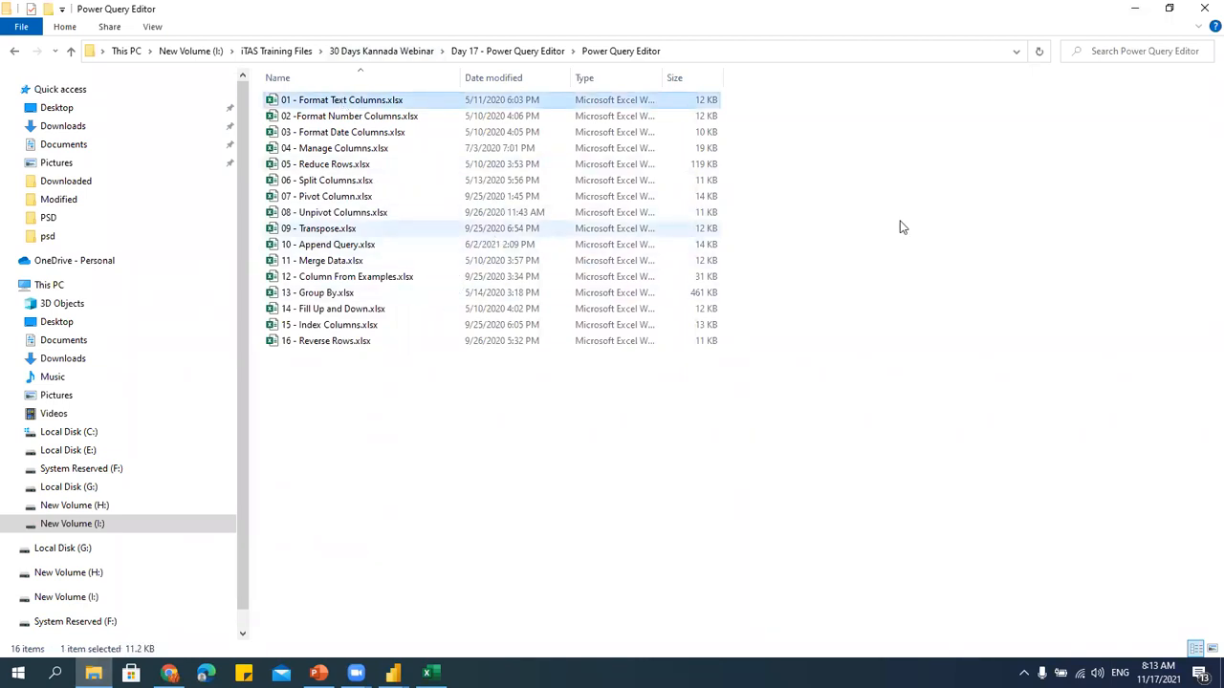
pyautogui.click(1144, 20)
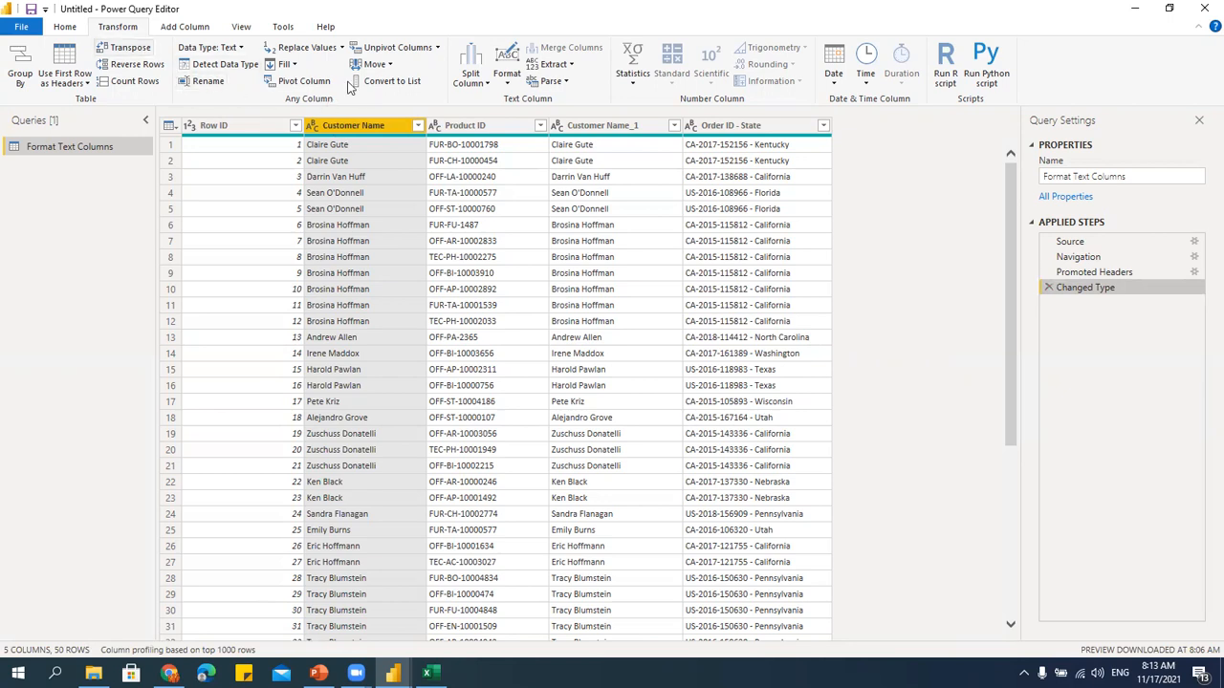
# Convert the Customer Name column to UPPERCASE in place.
pyautogui.click(507, 77)
pyautogui.click(535, 115)
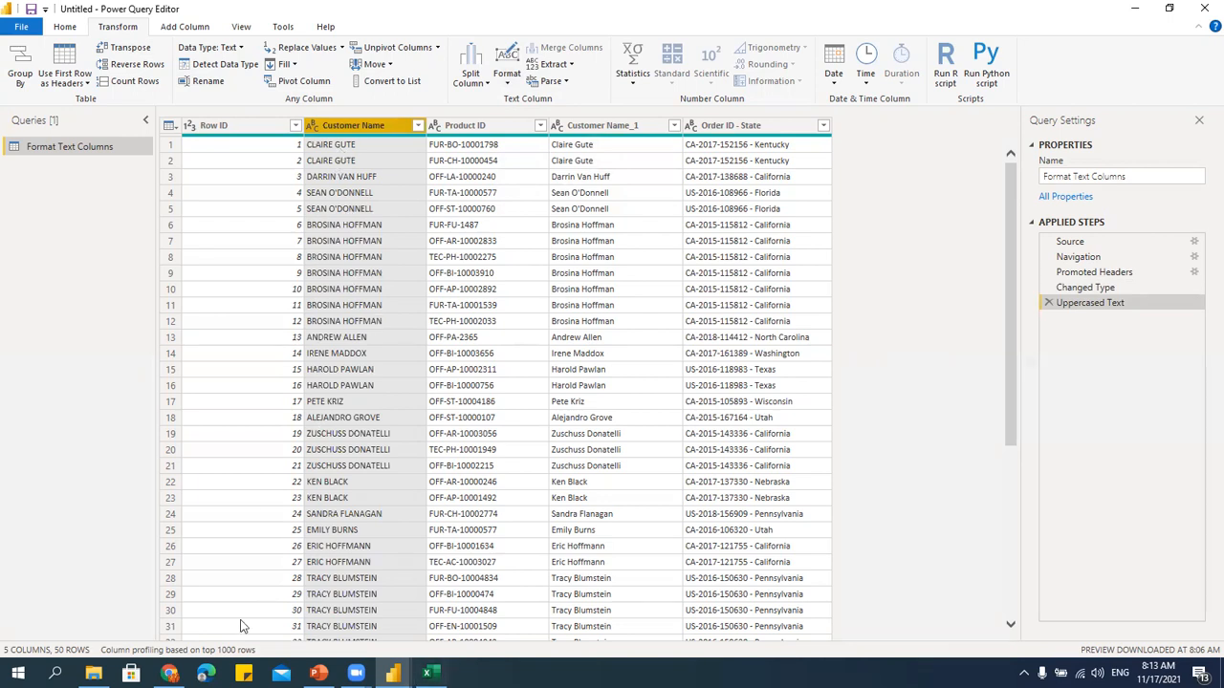
# Open 01 - Format Text Columns.xlsx in Excel, check its Customer Name column down to the last row, and return to Power Query Editor.
pyautogui.click(93, 673)
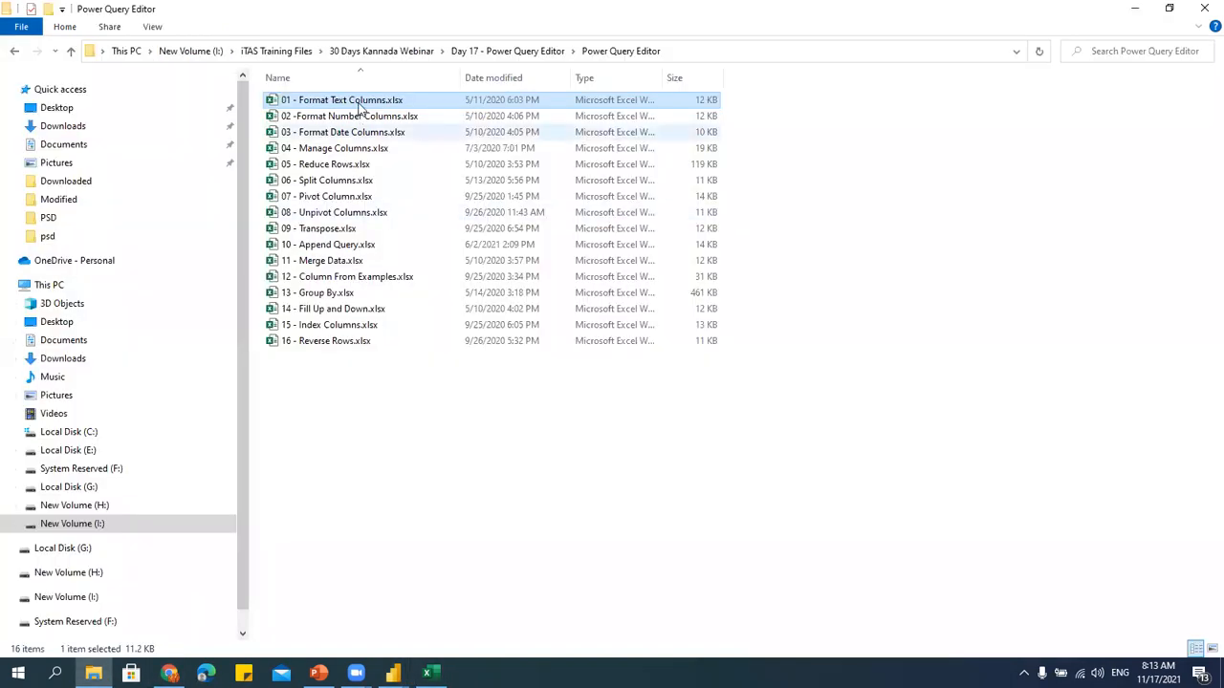
pyautogui.doubleClick(360, 101)
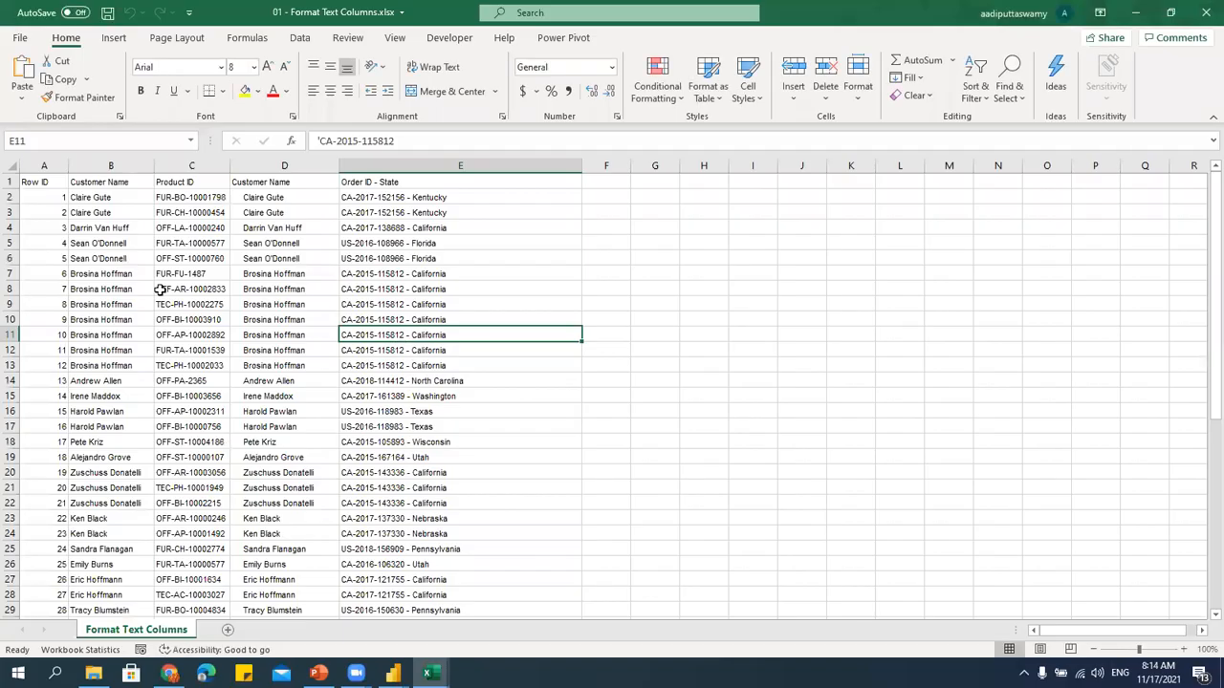
pyautogui.click(122, 259)
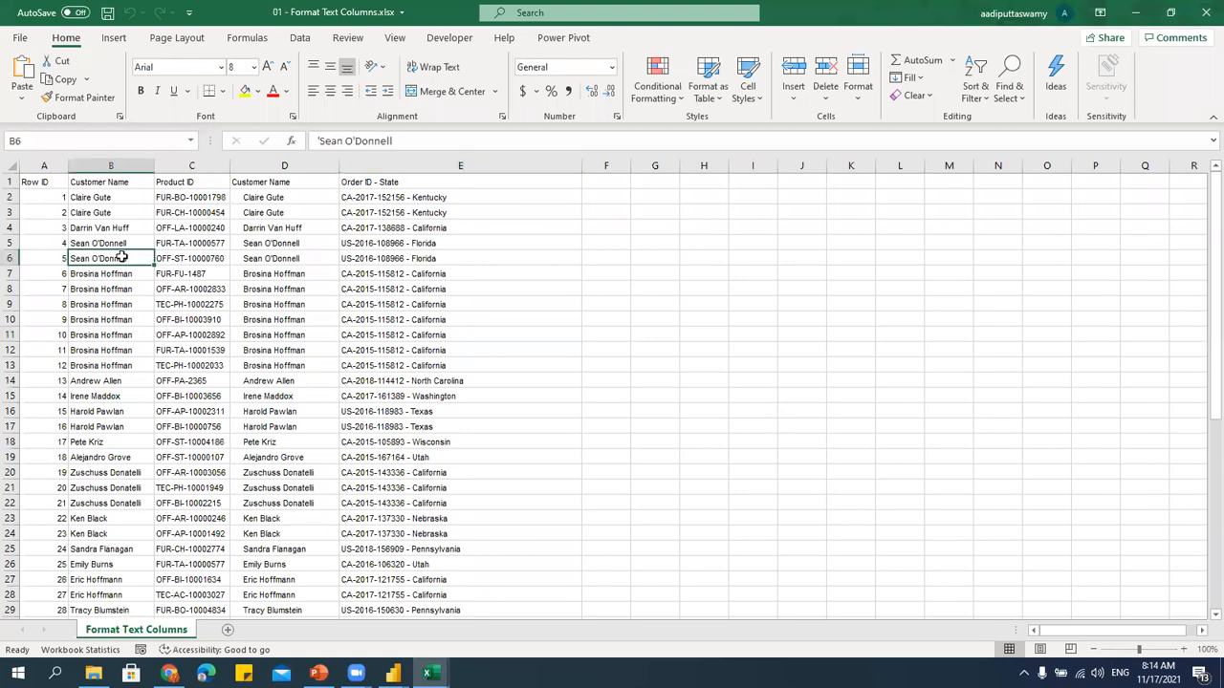
pyautogui.hotkey('ctrl', 'Down')
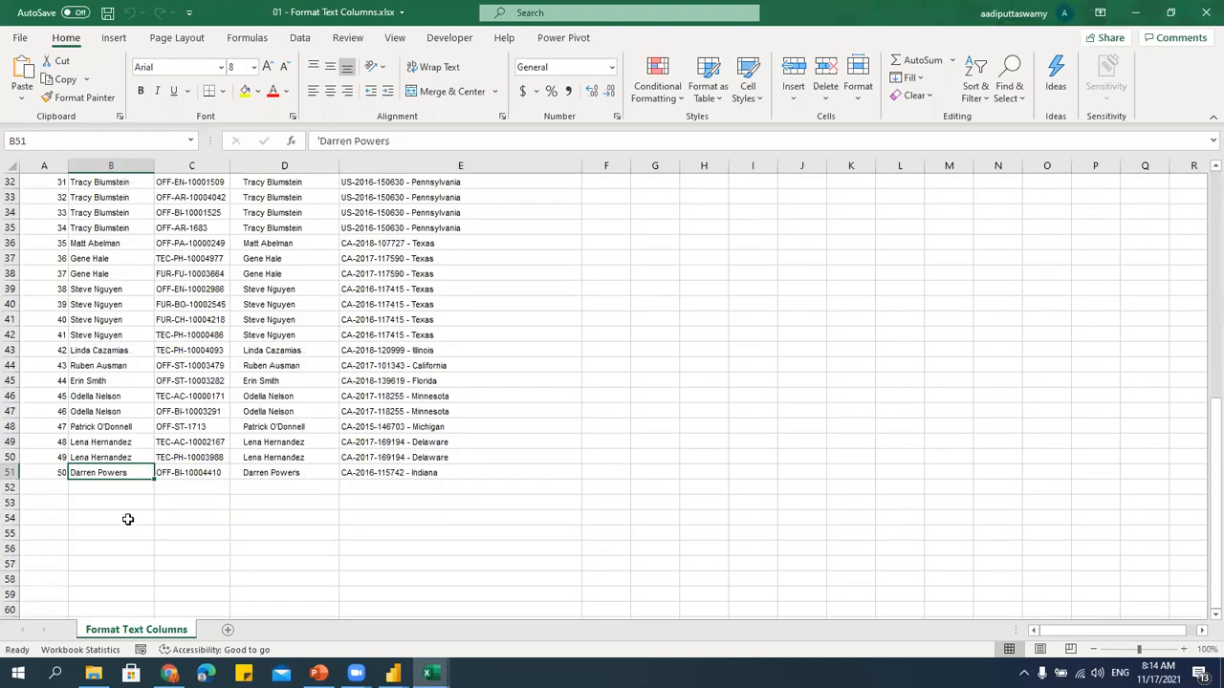
pyautogui.moveTo(123, 489); pyautogui.dragTo(123, 566)
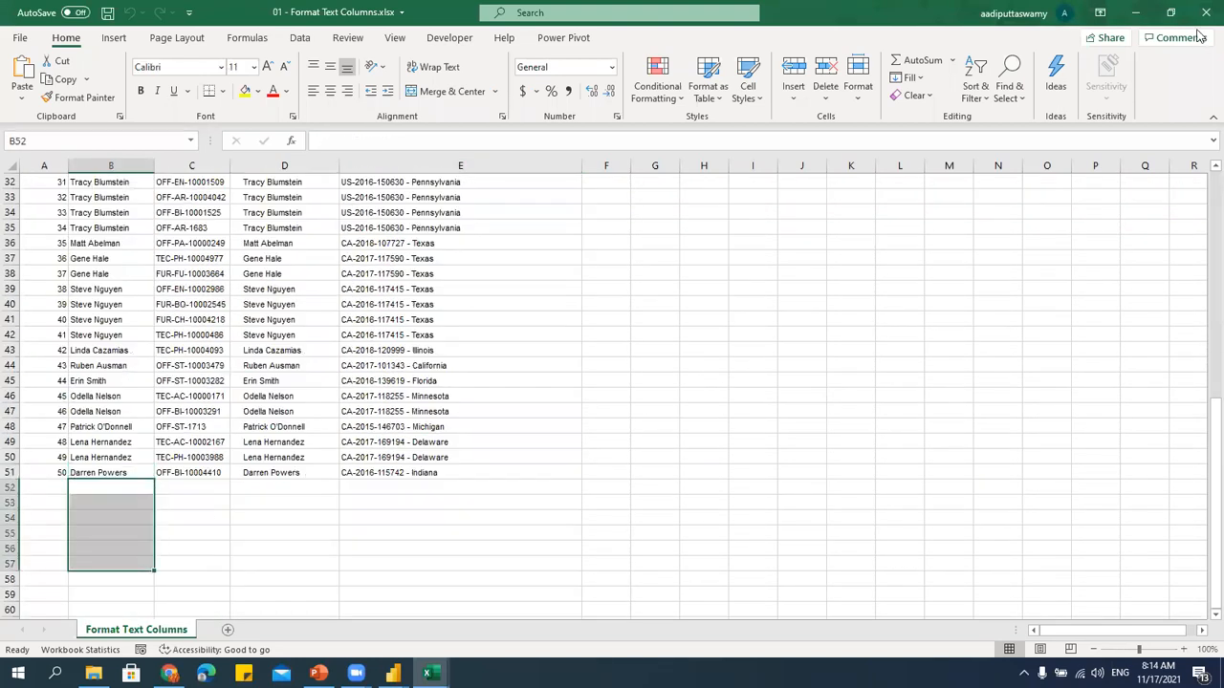
pyautogui.click(1137, 12)
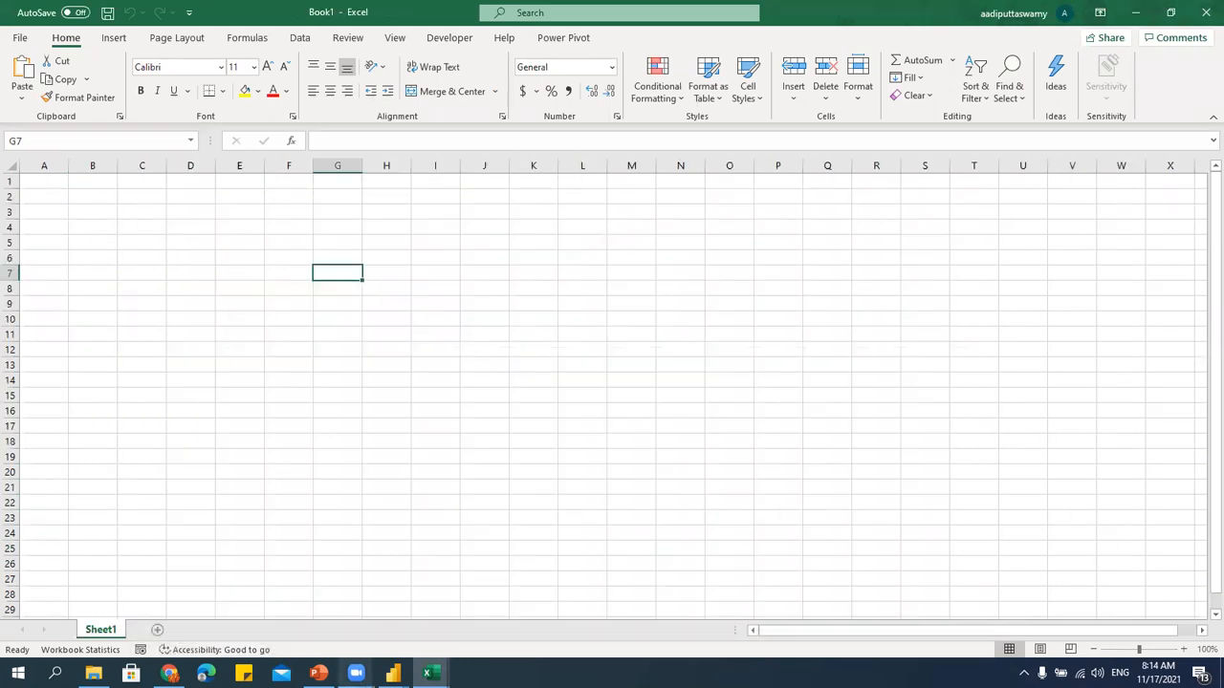
pyautogui.moveTo(393, 674)
pyautogui.click(443, 621)
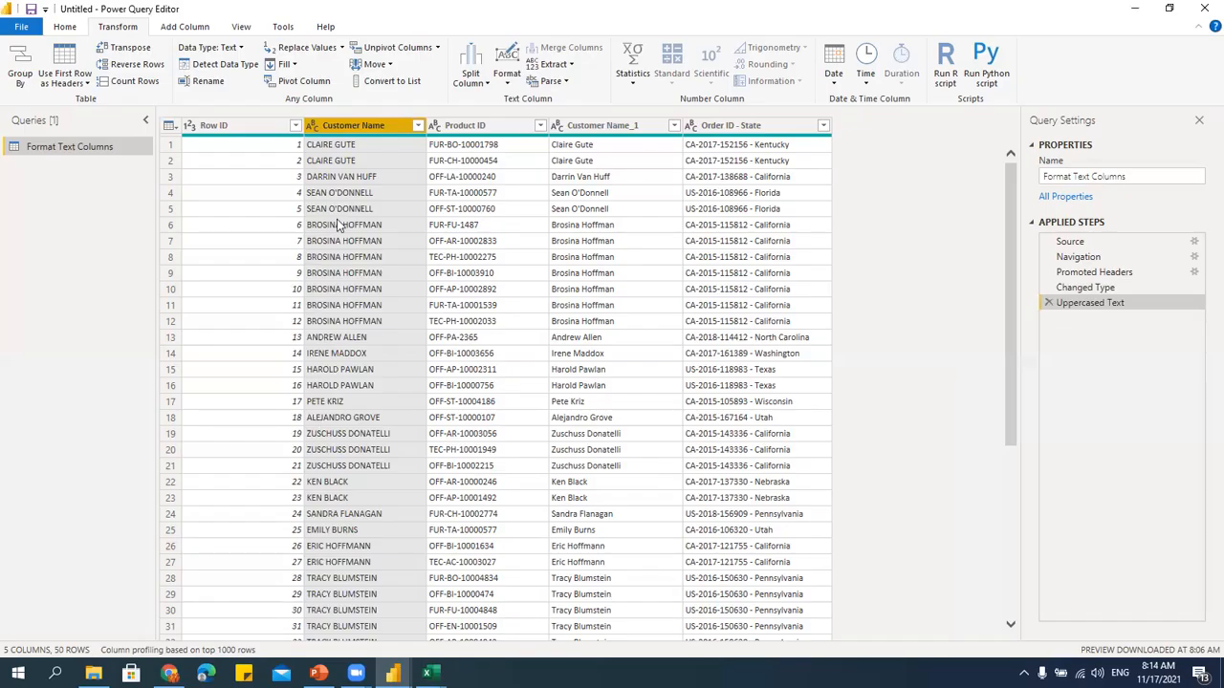
pyautogui.click(69, 32)
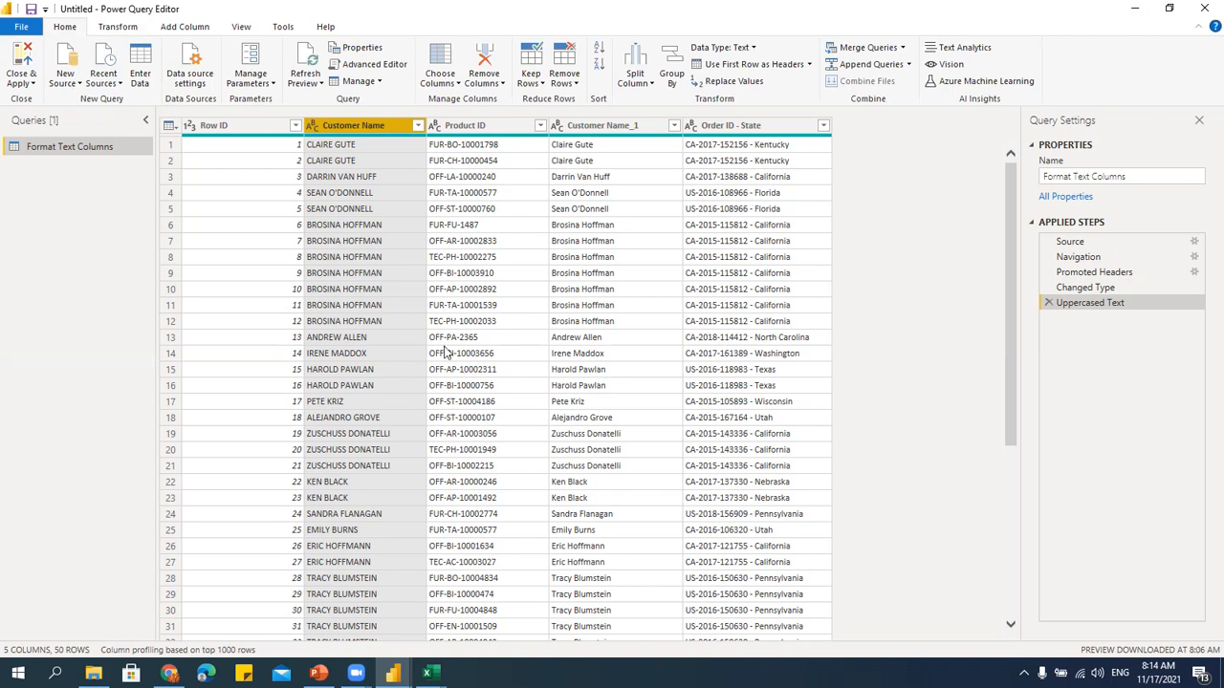
pyautogui.click(118, 26)
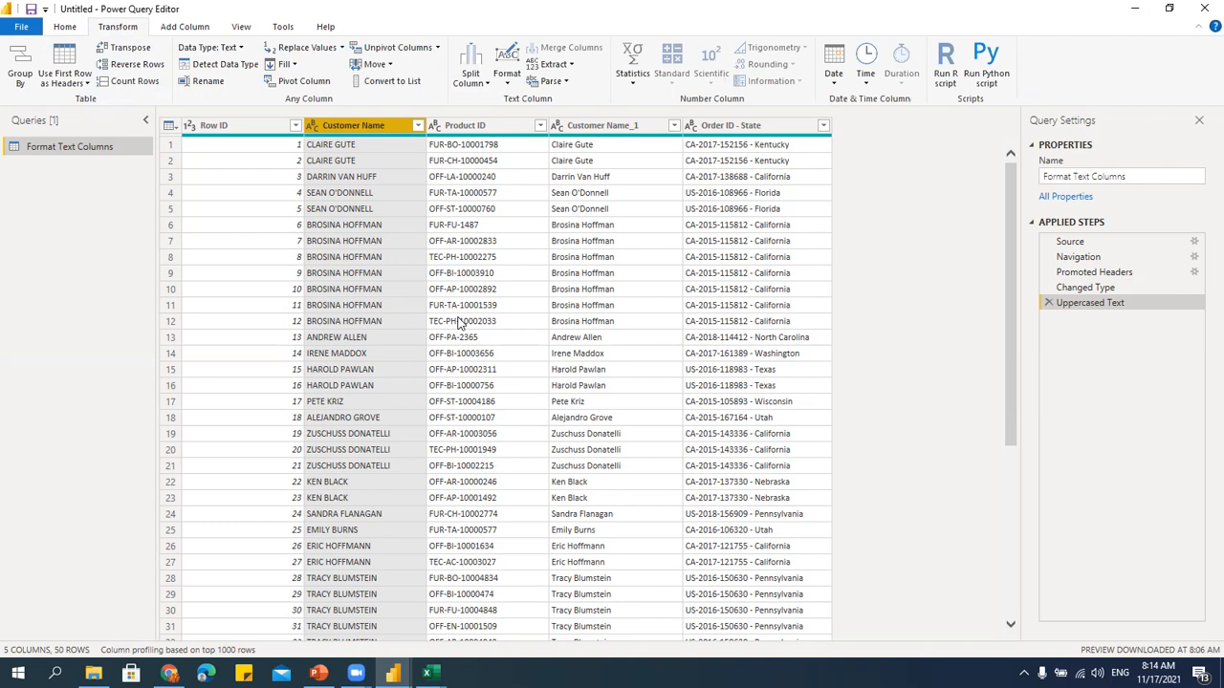
pyautogui.click(475, 129)
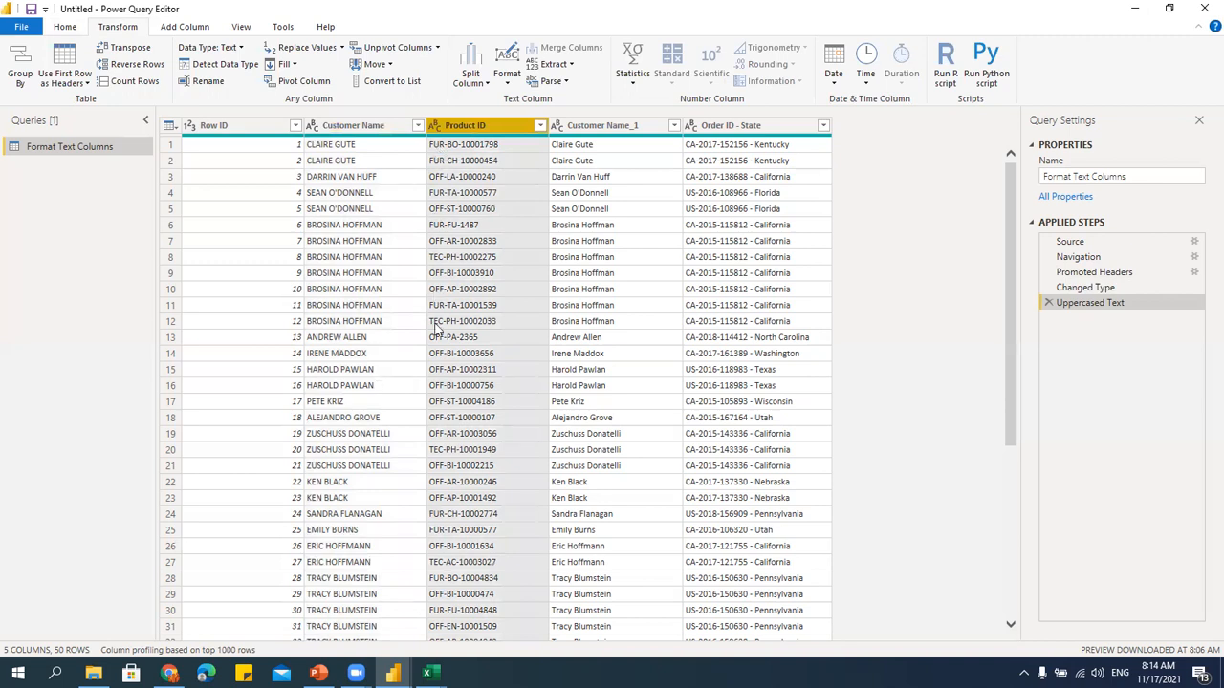
pyautogui.click(571, 65)
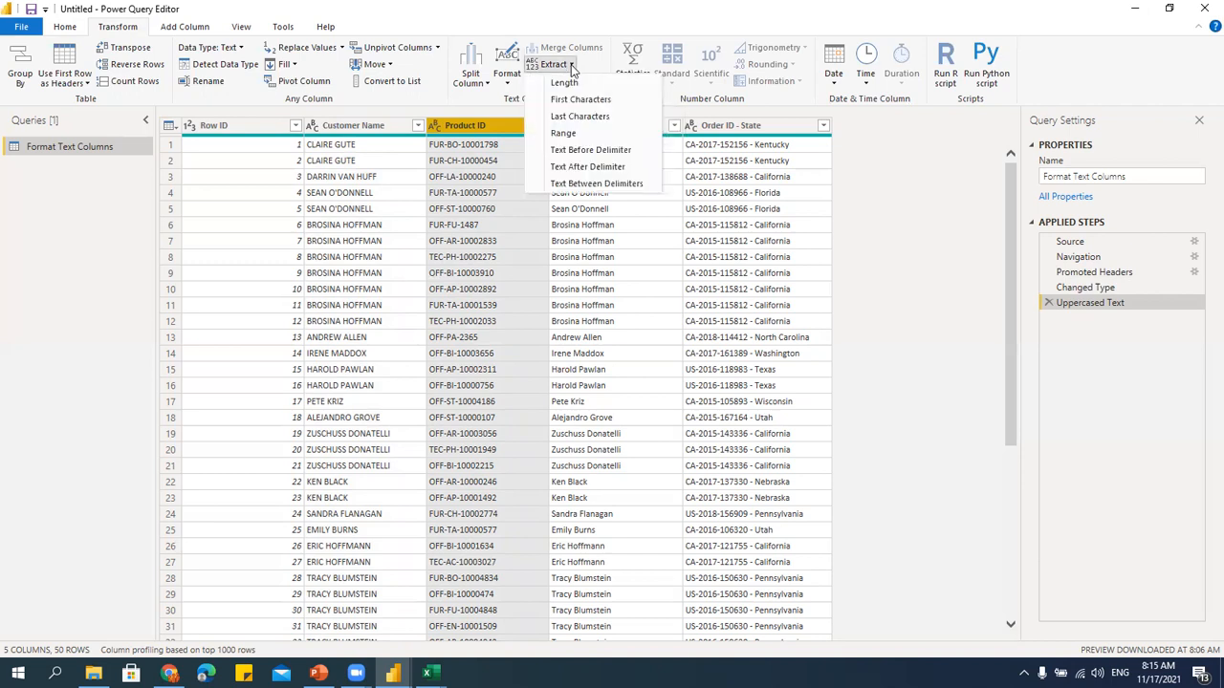
pyautogui.click(565, 100)
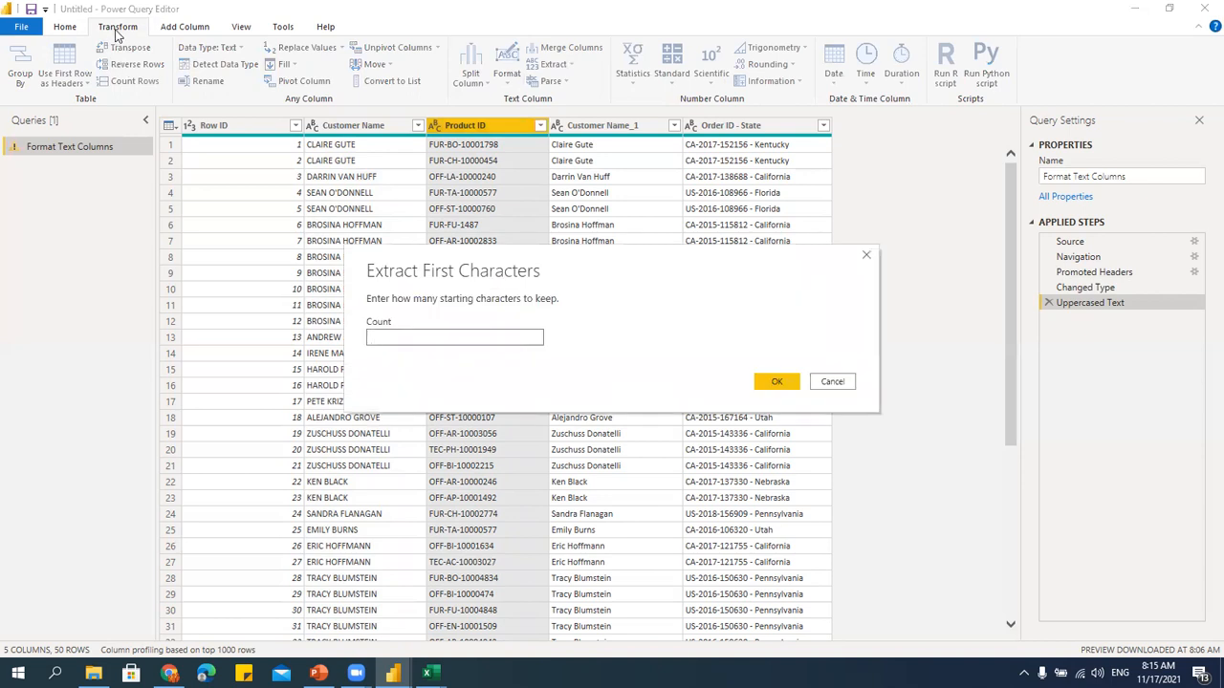
pyautogui.click(830, 384)
# Add a new column that extracts the first 3 characters of Product ID.
pyautogui.click(182, 26)
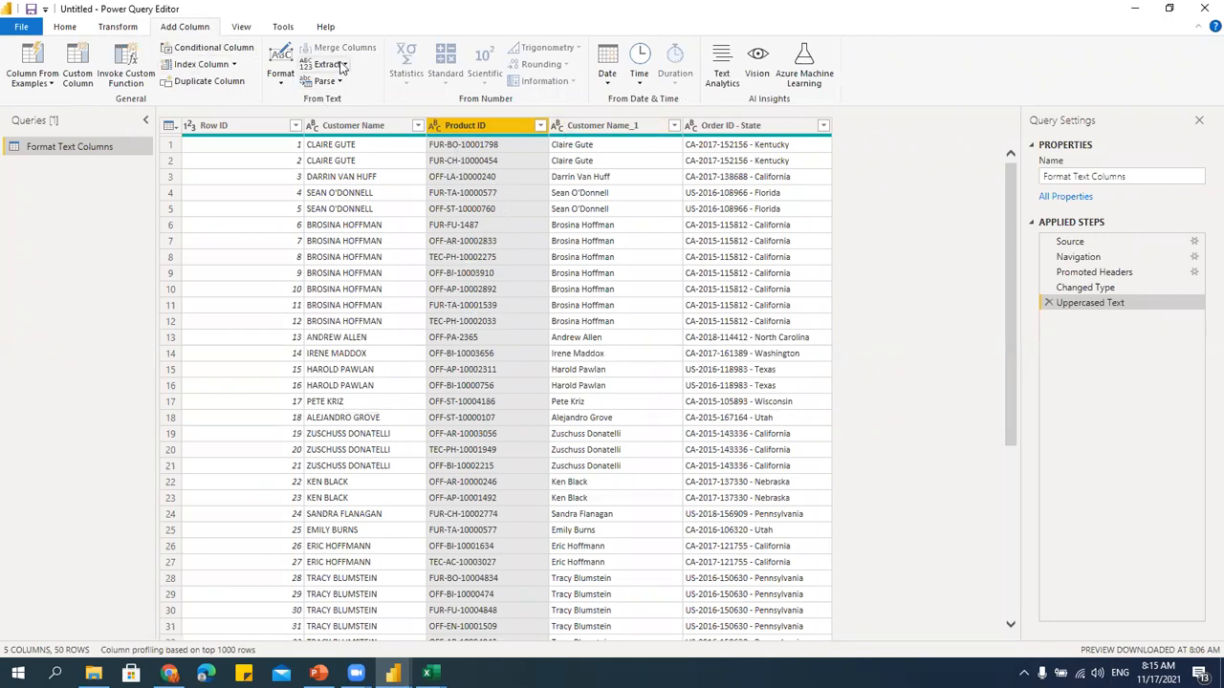
pyautogui.click(337, 64)
pyautogui.click(352, 100)
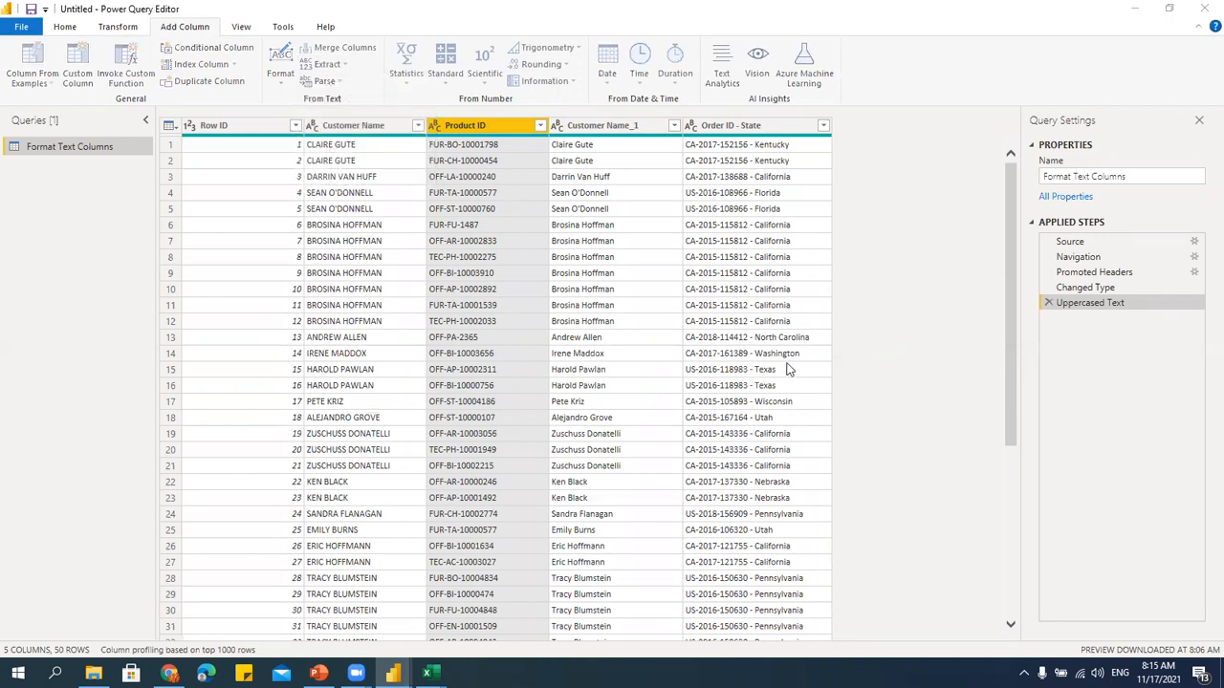
pyautogui.write('3')
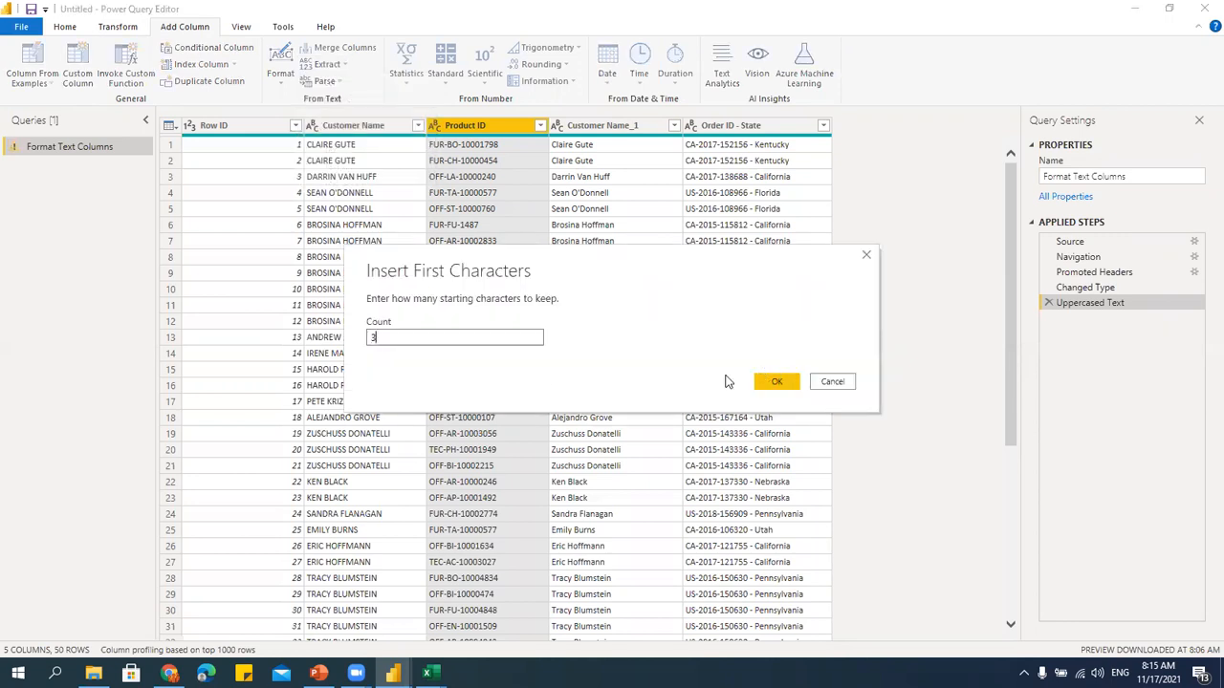
pyautogui.click(778, 383)
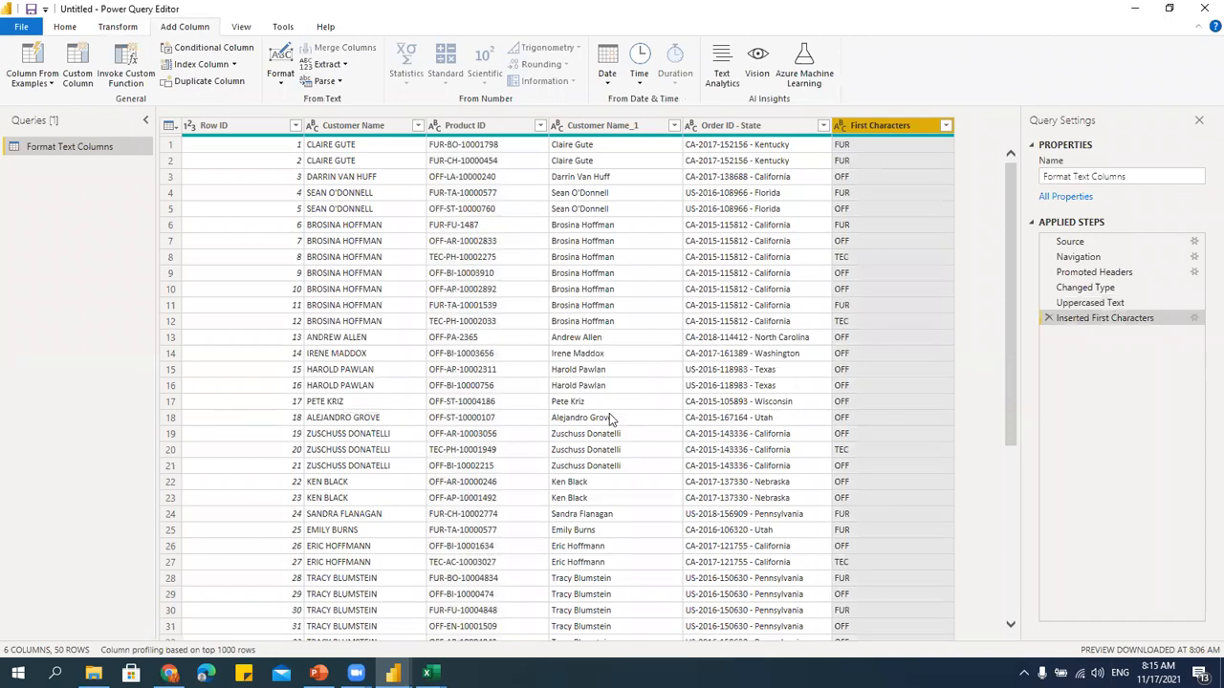
# Add a new column that extracts the last 8 characters of Product ID.
pyautogui.click(474, 131)
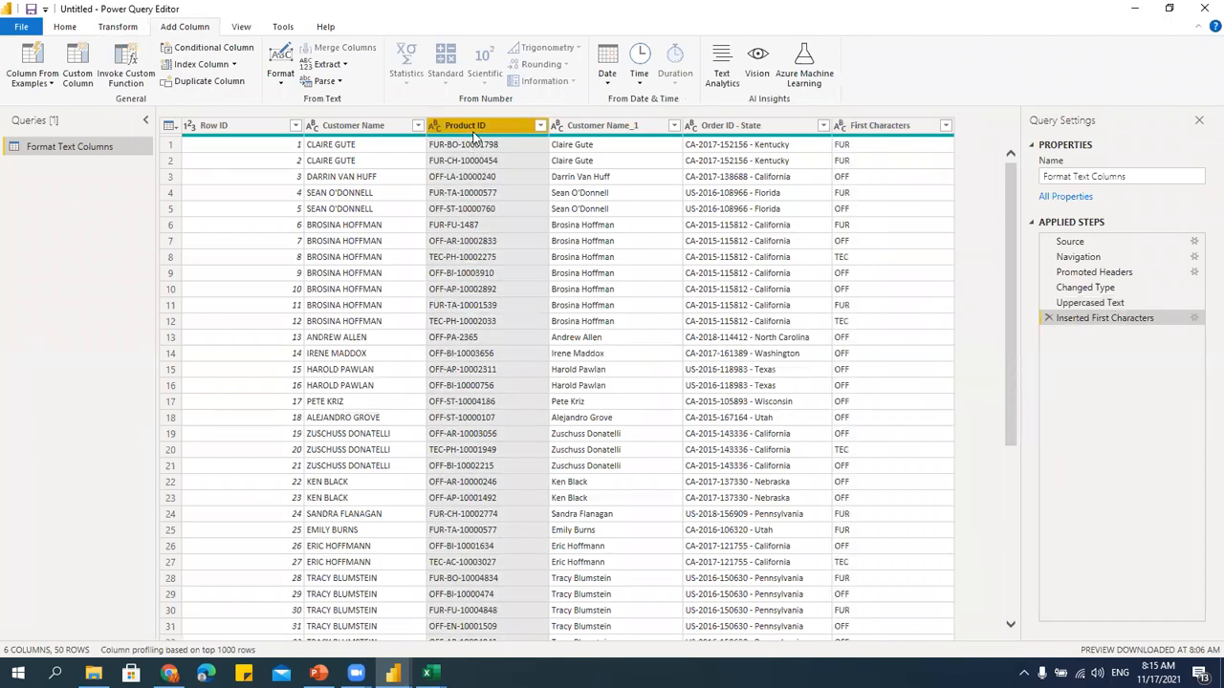
pyautogui.click(344, 65)
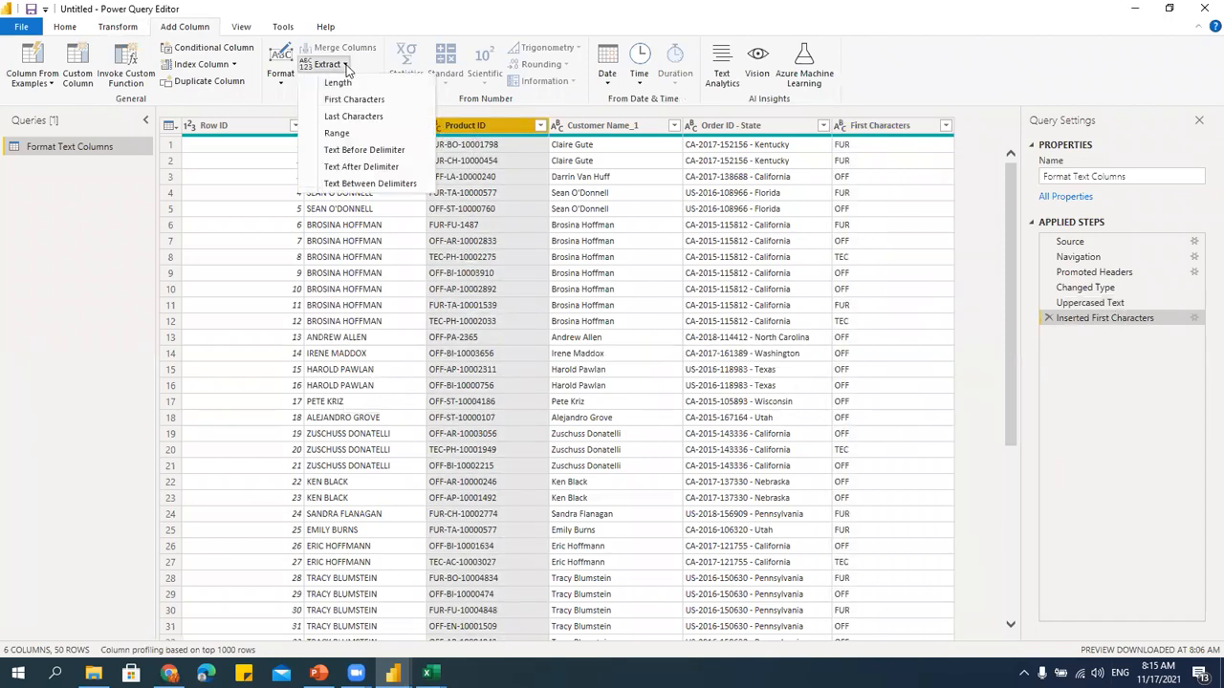
pyautogui.click(351, 117)
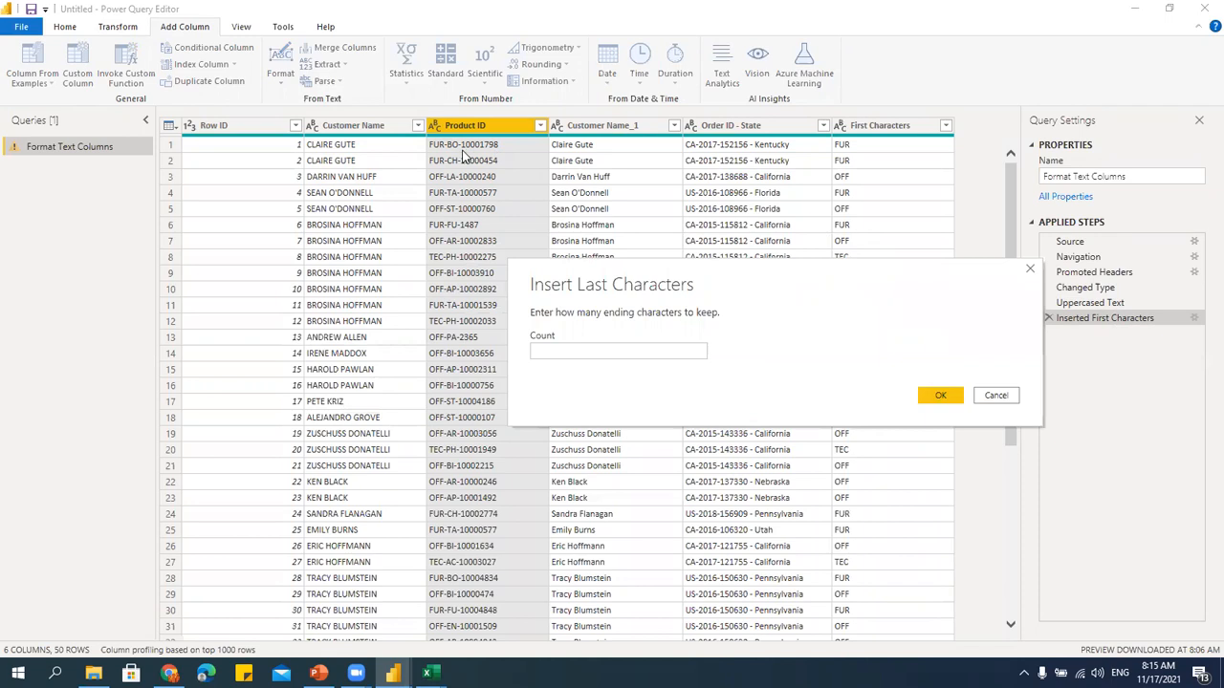
pyautogui.click(571, 351)
pyautogui.write('8')
pyautogui.click(942, 396)
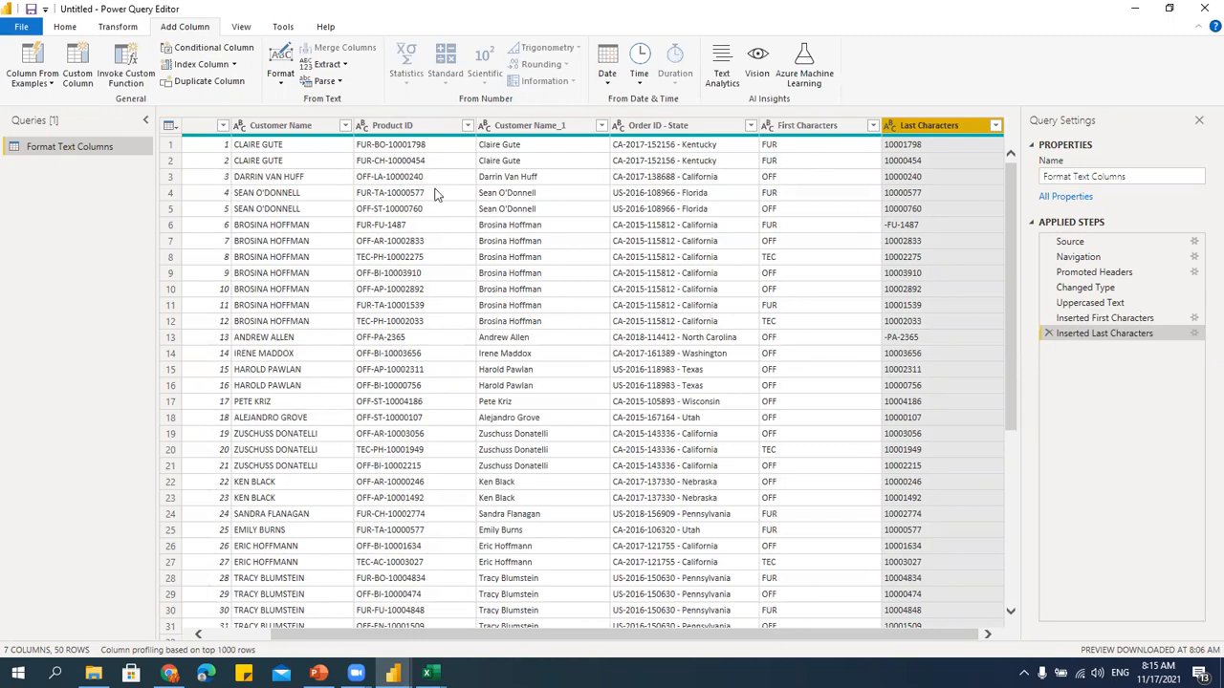
# Add a column extracting the Product ID text after the "-" delimiter, scanning from the end of the input with 0 delimiters skipped.
pyautogui.click(386, 227)
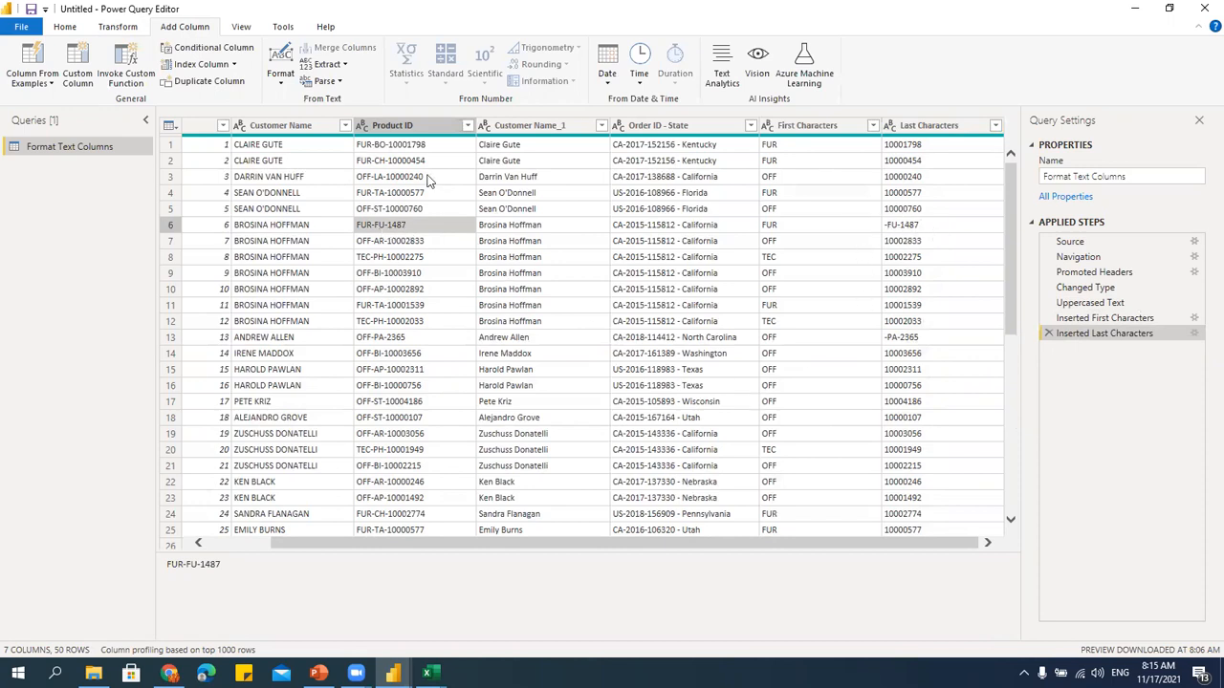
pyautogui.click(406, 124)
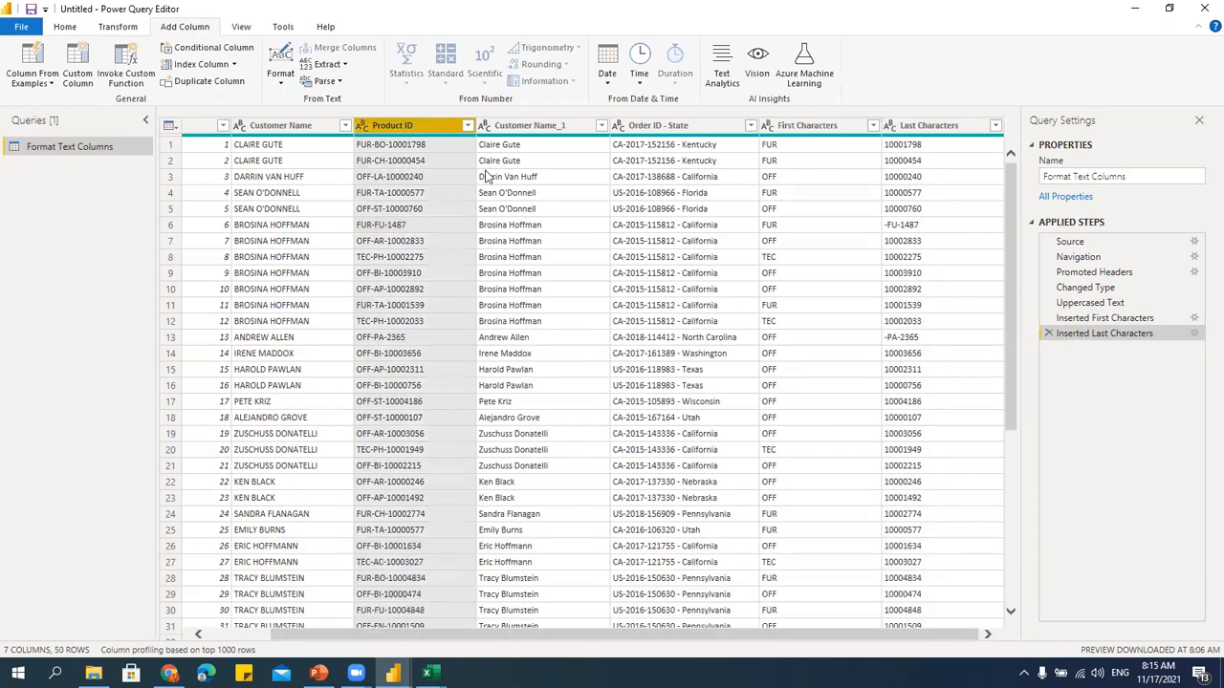
pyautogui.click(344, 64)
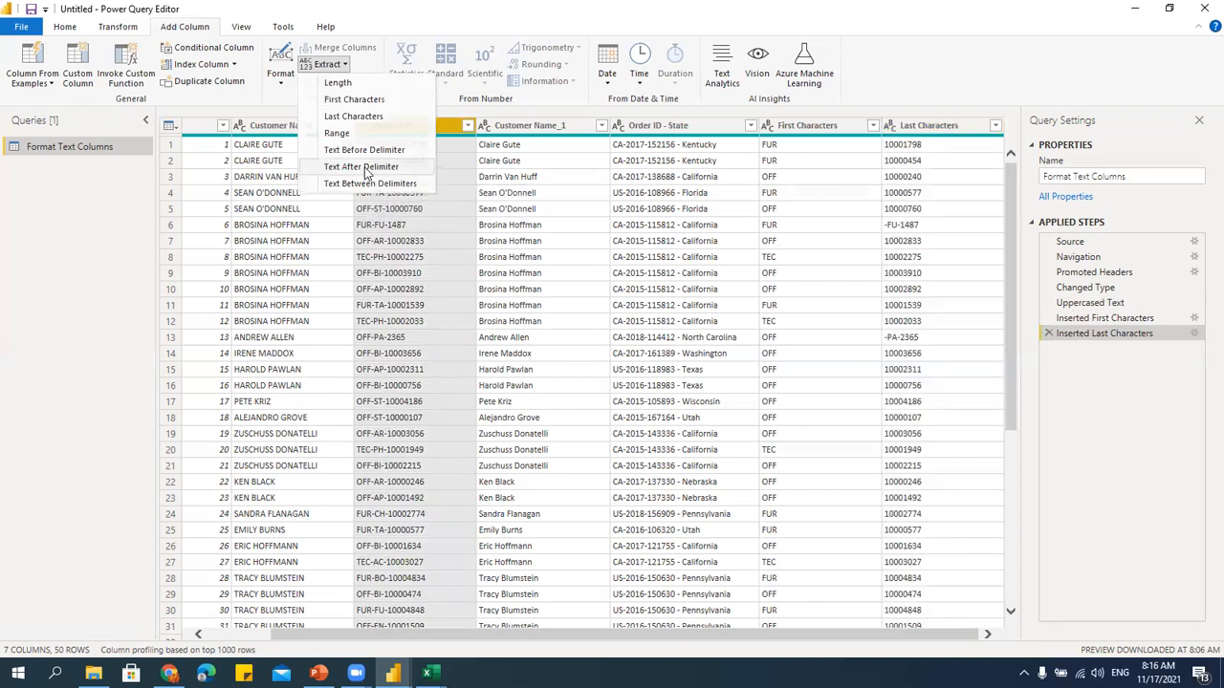
pyautogui.click(361, 167)
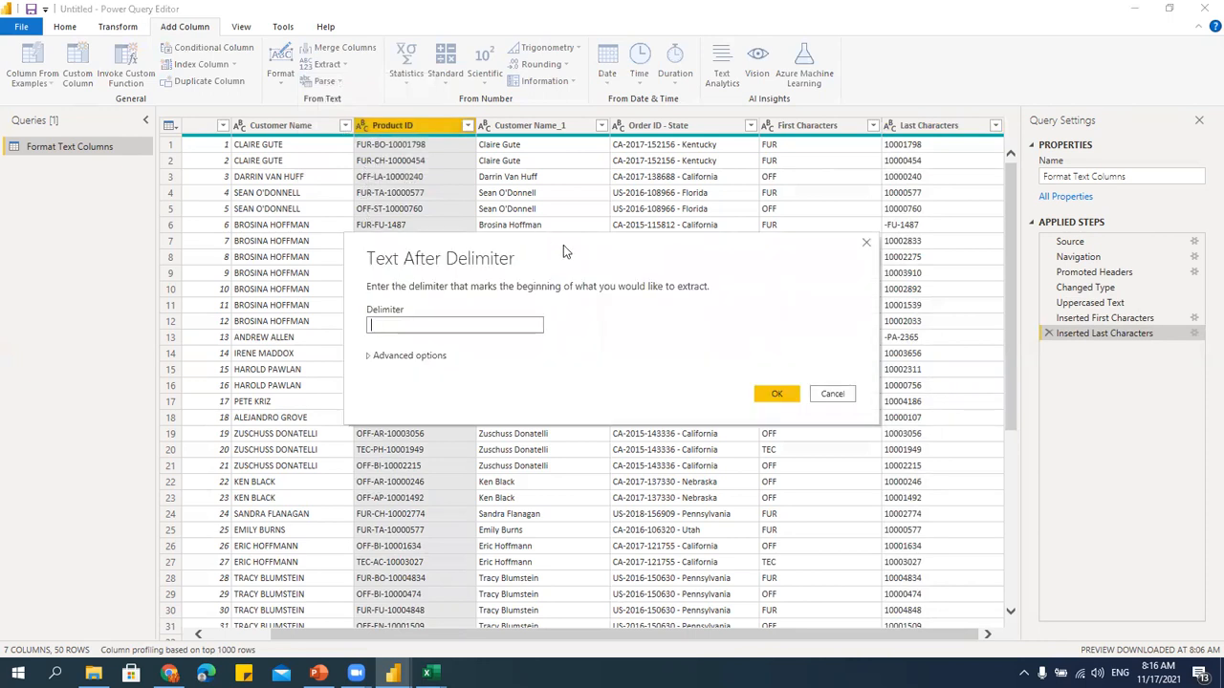
pyautogui.click(527, 338)
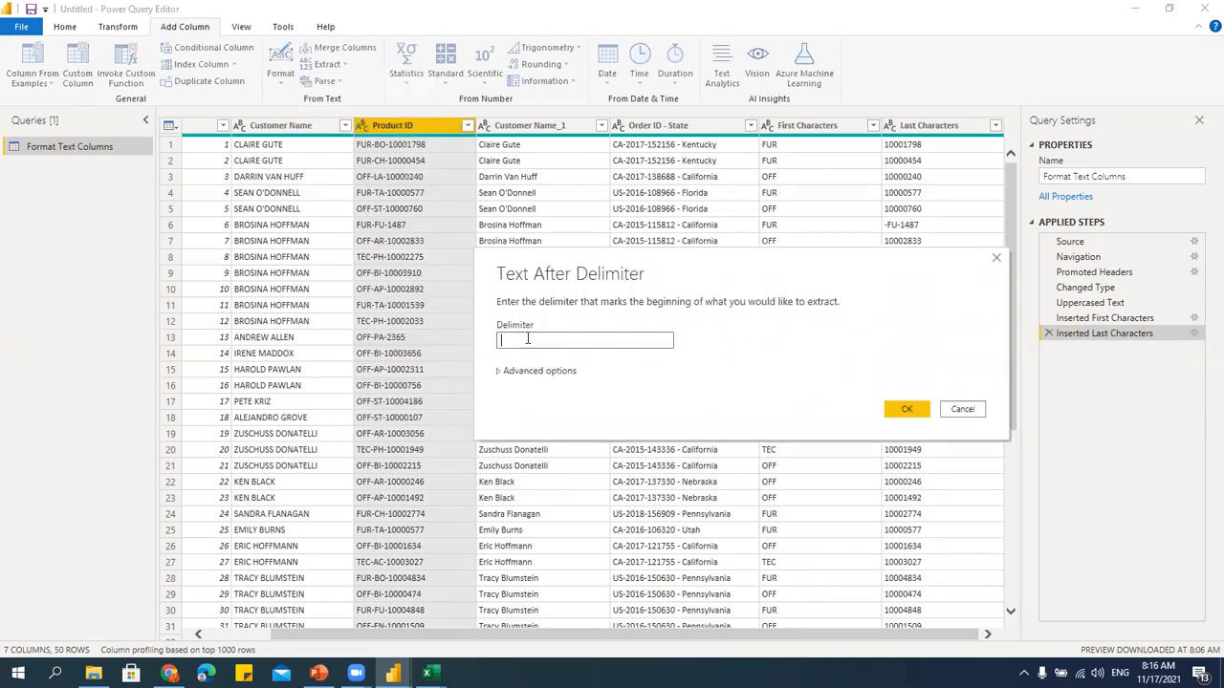
pyautogui.write('-')
pyautogui.click(499, 372)
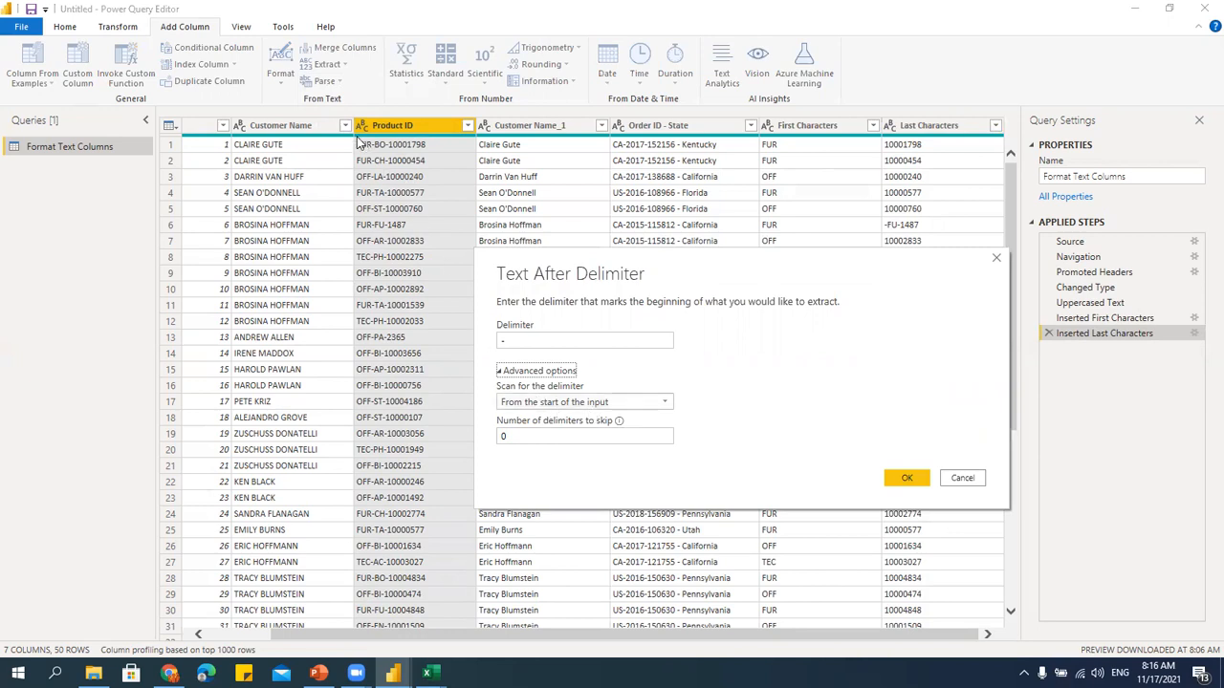
pyautogui.click(563, 402)
pyautogui.click(561, 435)
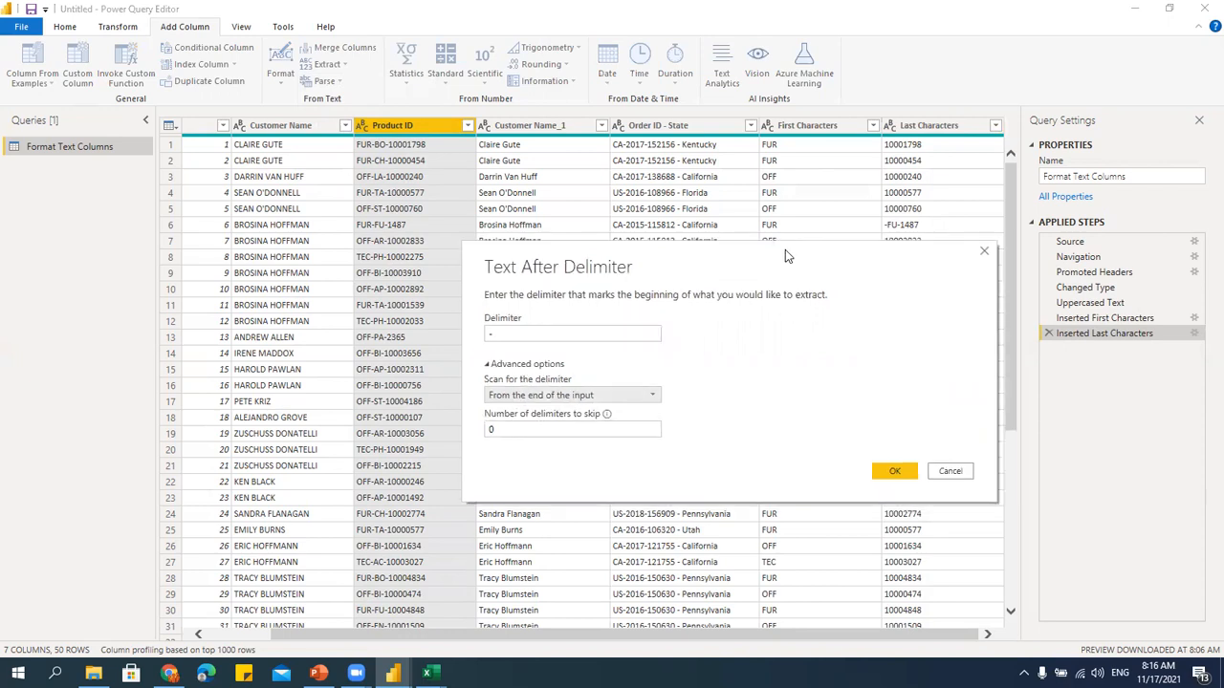
pyautogui.moveTo(803, 271); pyautogui.dragTo(816, 180)
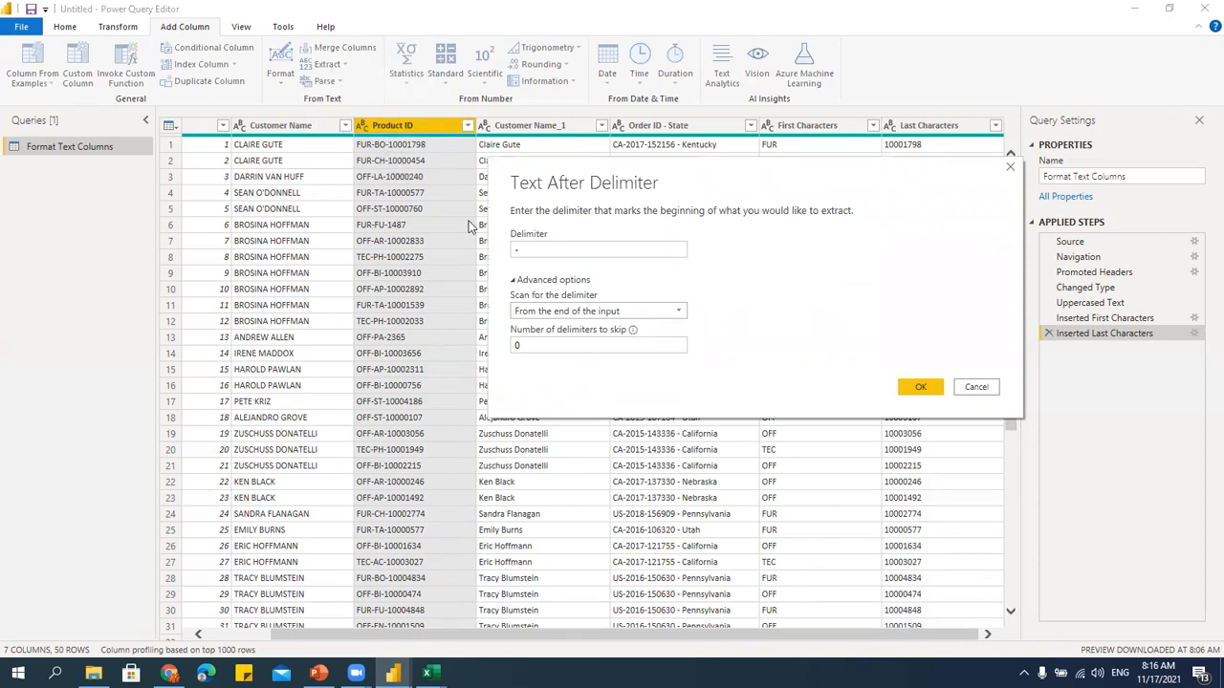
pyautogui.click(918, 388)
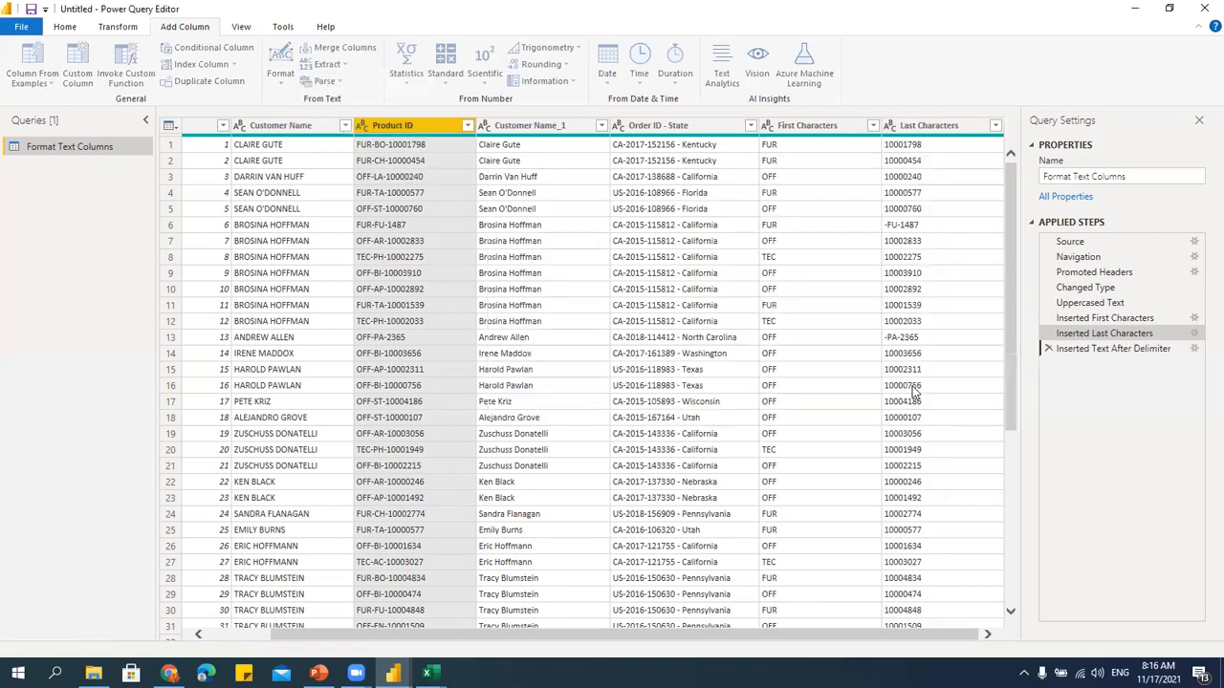
# Compare the Last Characters column with the Text After Delimiter column, checking the shorter Product ID in row 6.
pyautogui.click(981, 636)
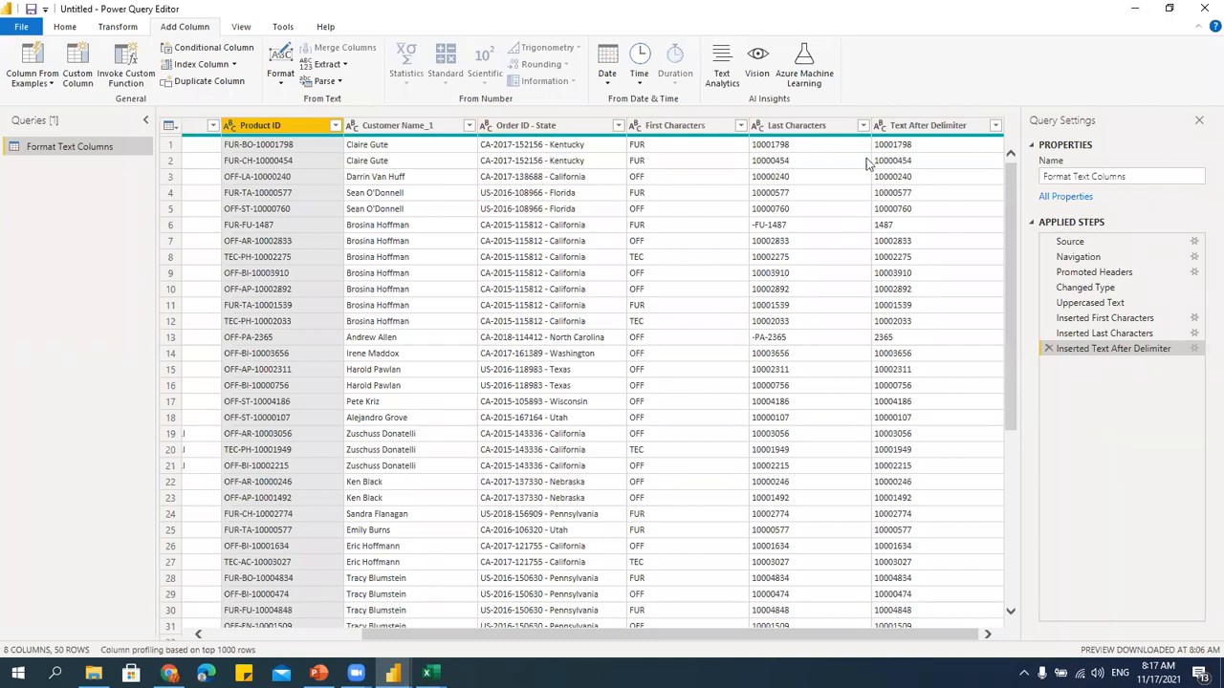
pyautogui.click(784, 127)
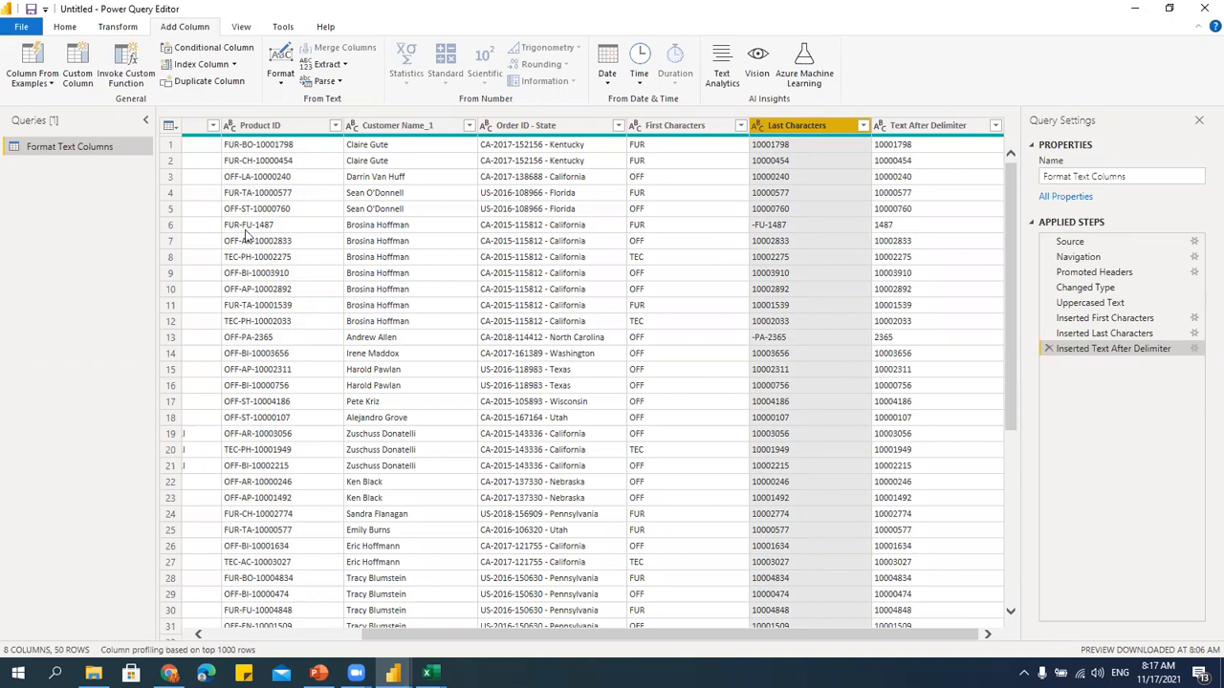
pyautogui.click(891, 227)
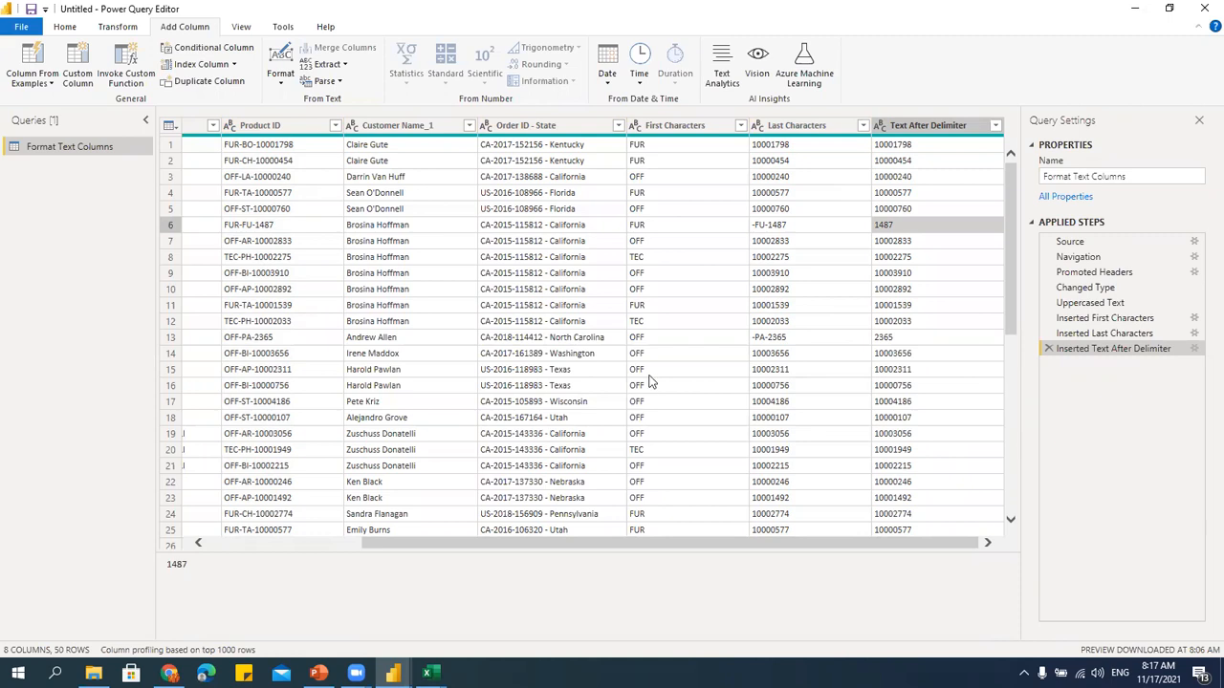
pyautogui.click(118, 27)
pyautogui.click(177, 30)
# Delete the Format Text Columns query and confirm its removal.
pyautogui.rightClick(86, 154)
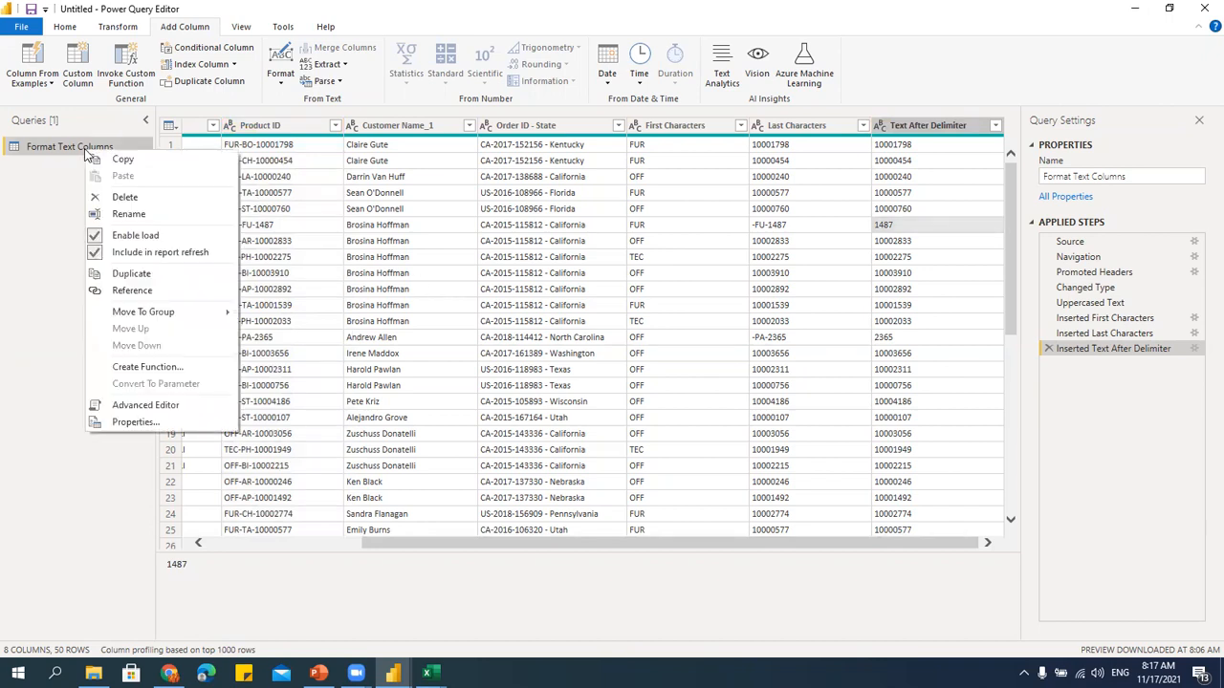
pyautogui.click(124, 197)
pyautogui.click(689, 361)
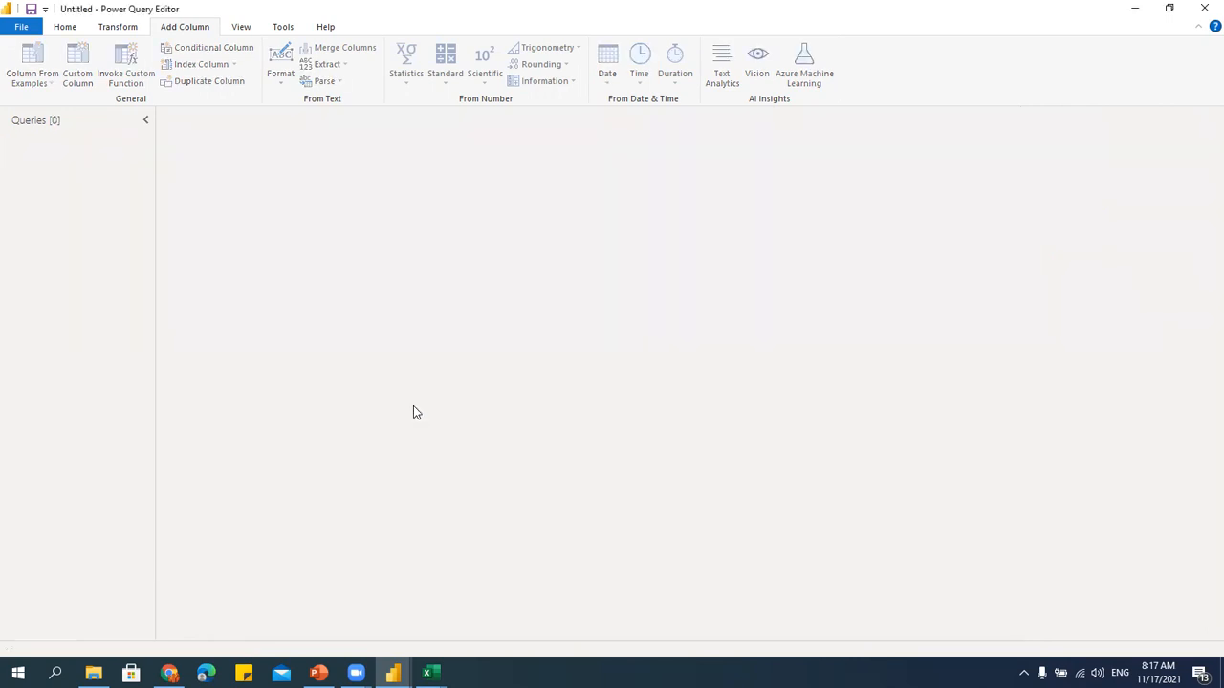
# Switch to 01 - Format Text Columns.xlsx in Excel and close that workbook.
pyautogui.click(430, 674)
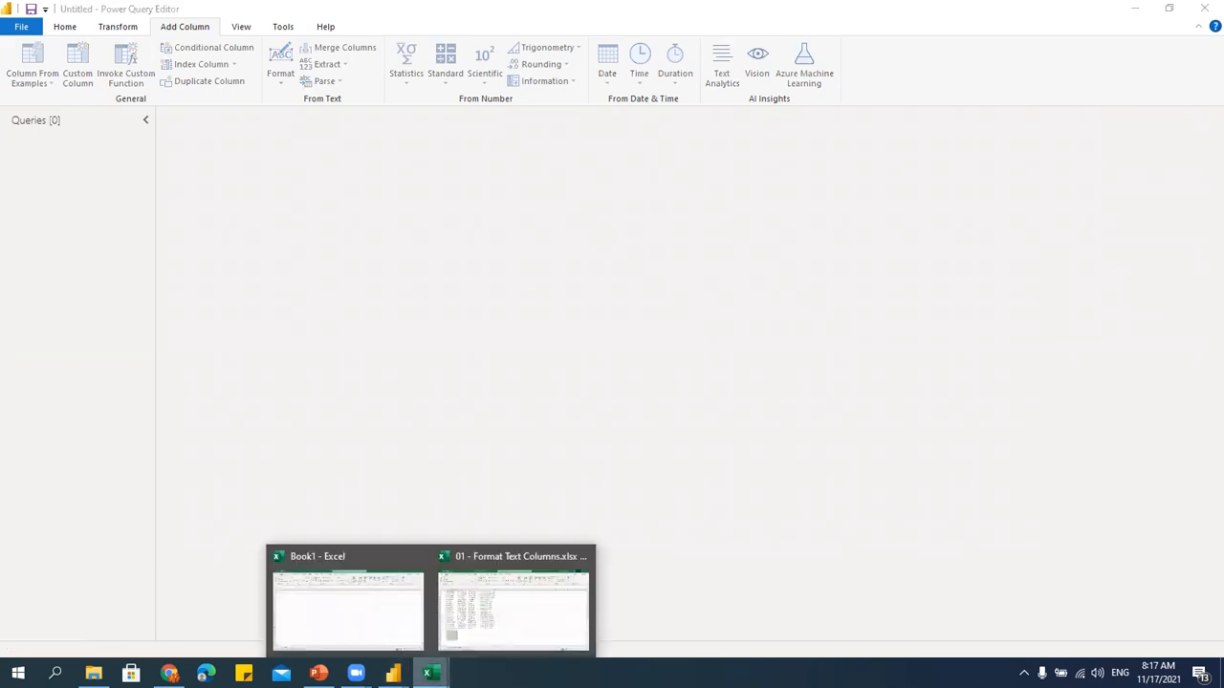
pyautogui.click(489, 612)
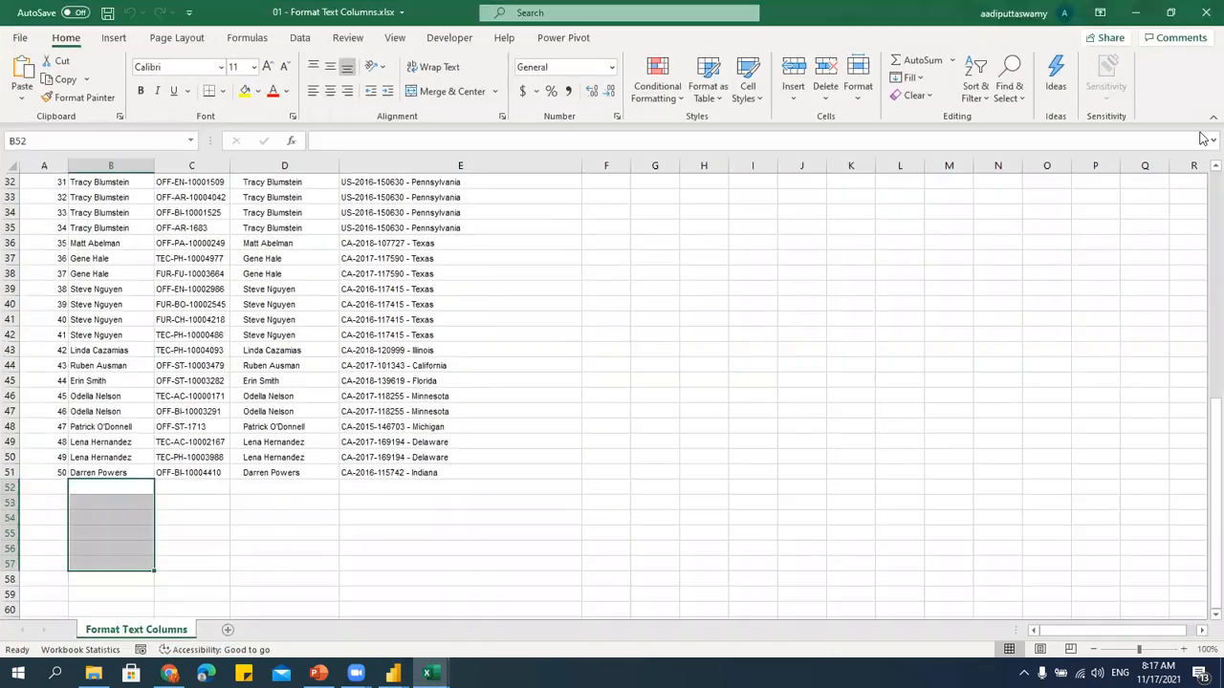
pyautogui.click(1203, 21)
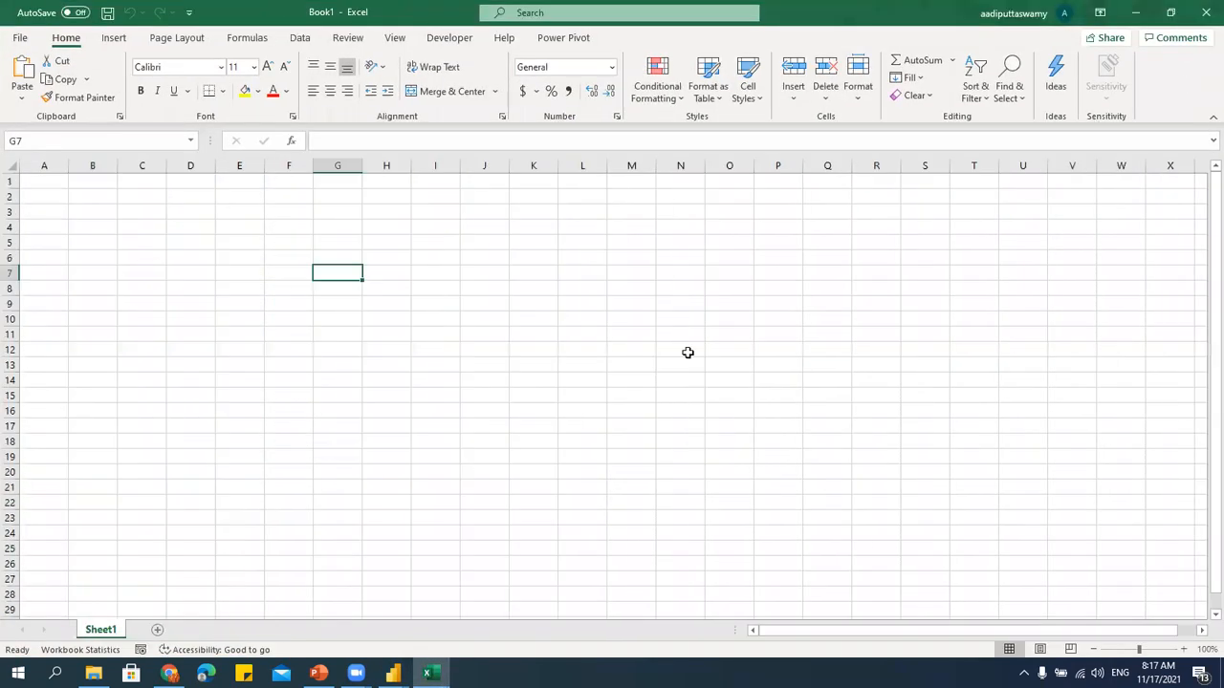
# Launch the Power Query Editor from the blank workbook Book1 in Excel.
pyautogui.click(299, 385)
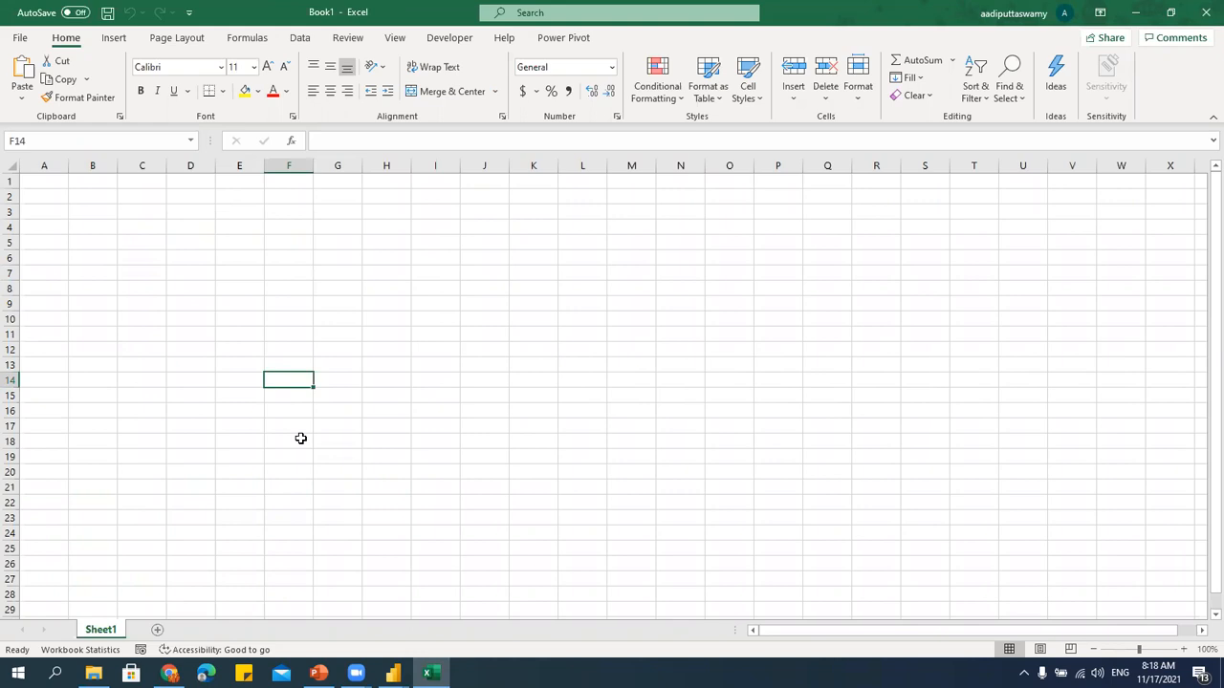
pyautogui.click(302, 334)
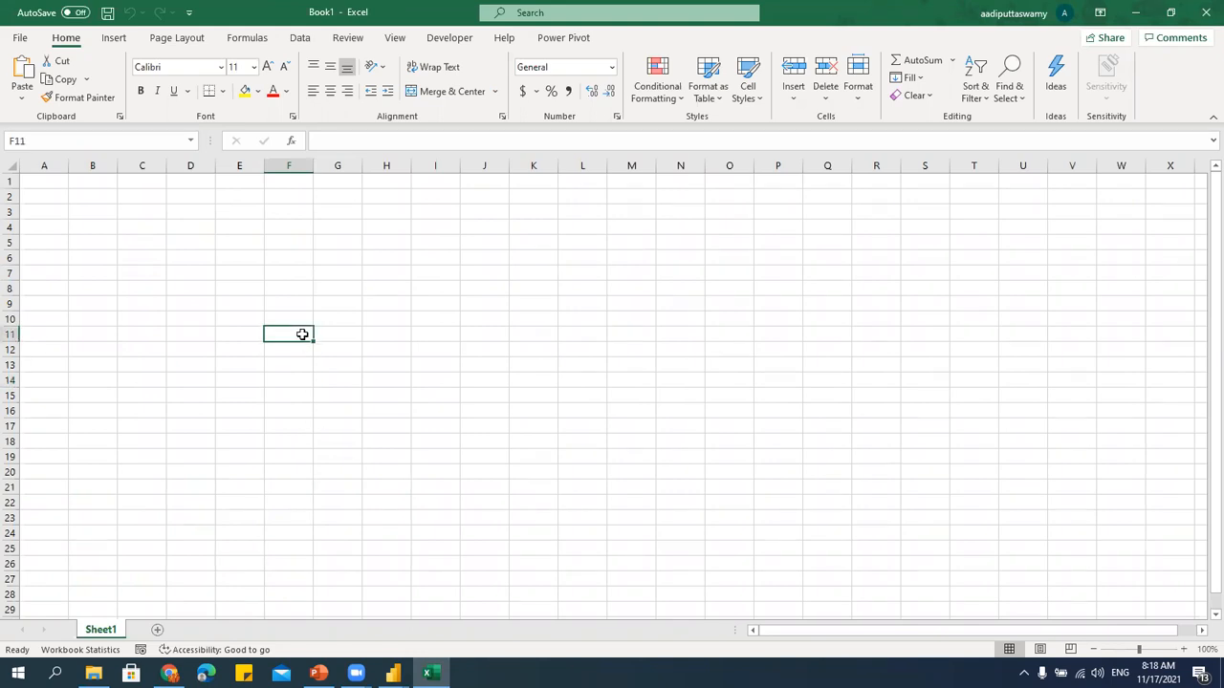
pyautogui.click(301, 38)
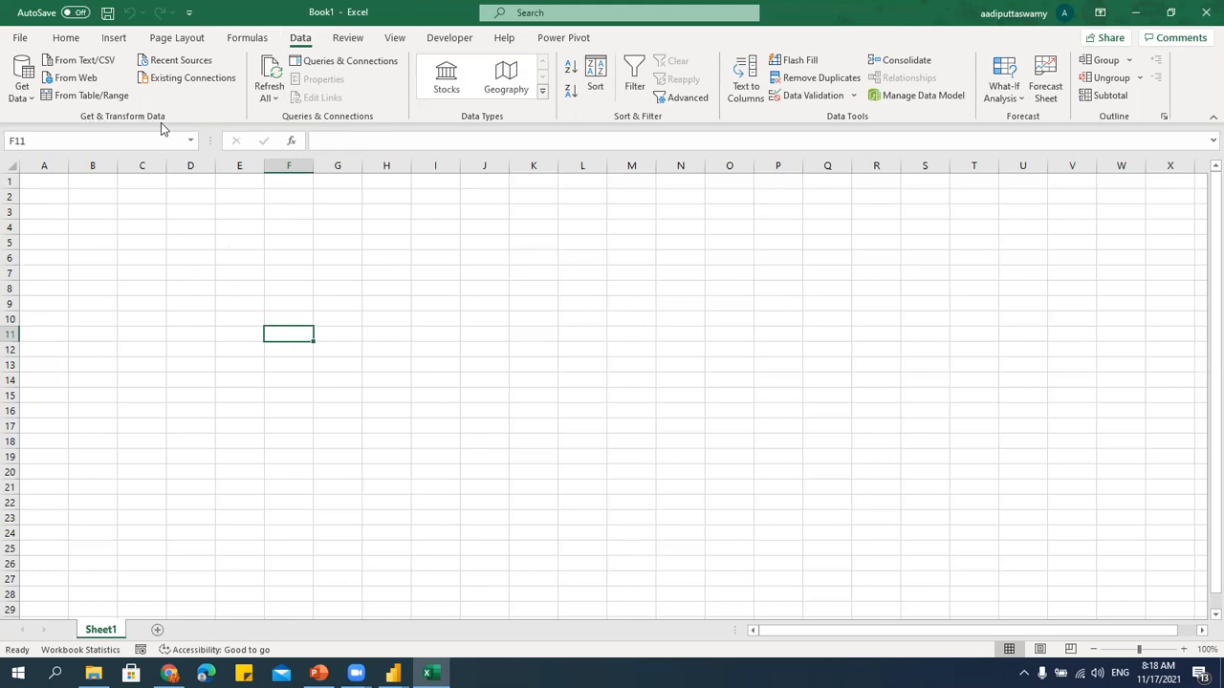
pyautogui.click(23, 88)
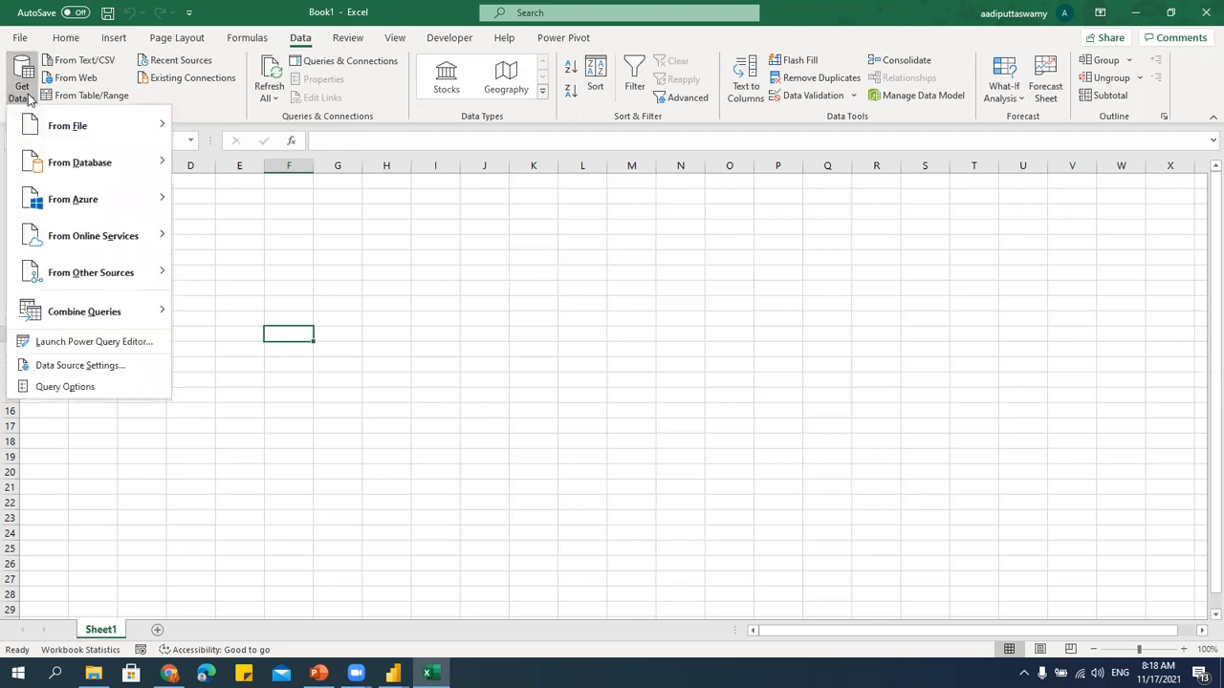
pyautogui.click(53, 347)
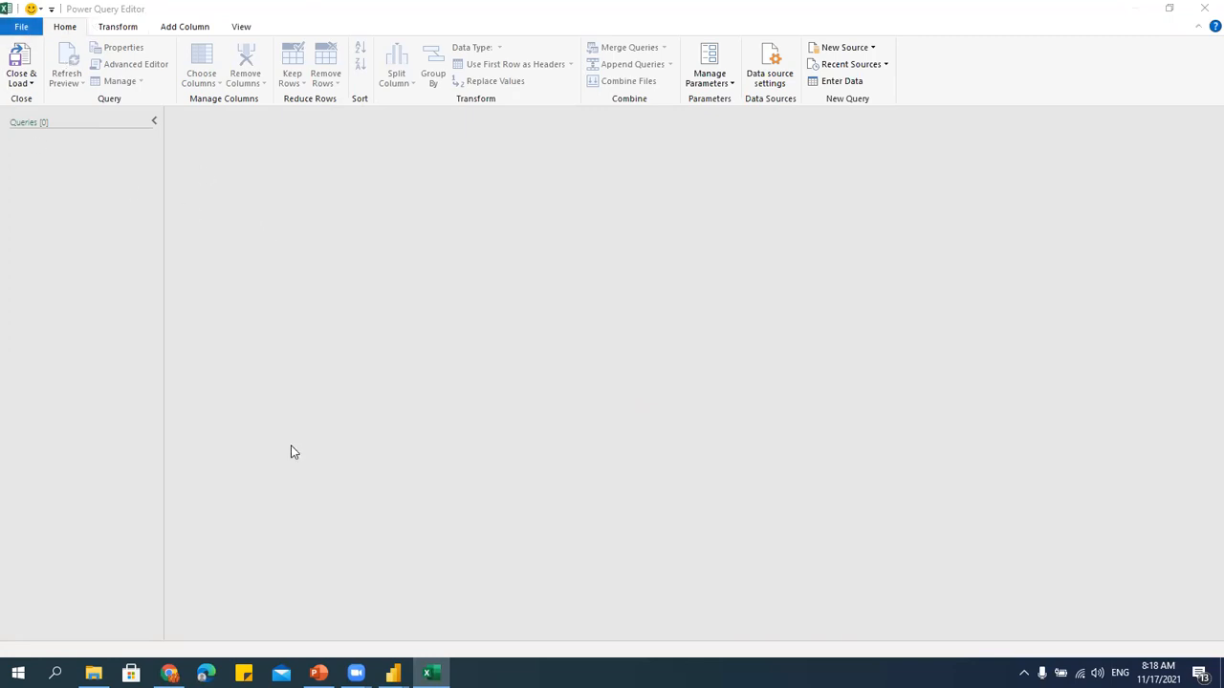
pyautogui.moveTo(393, 673)
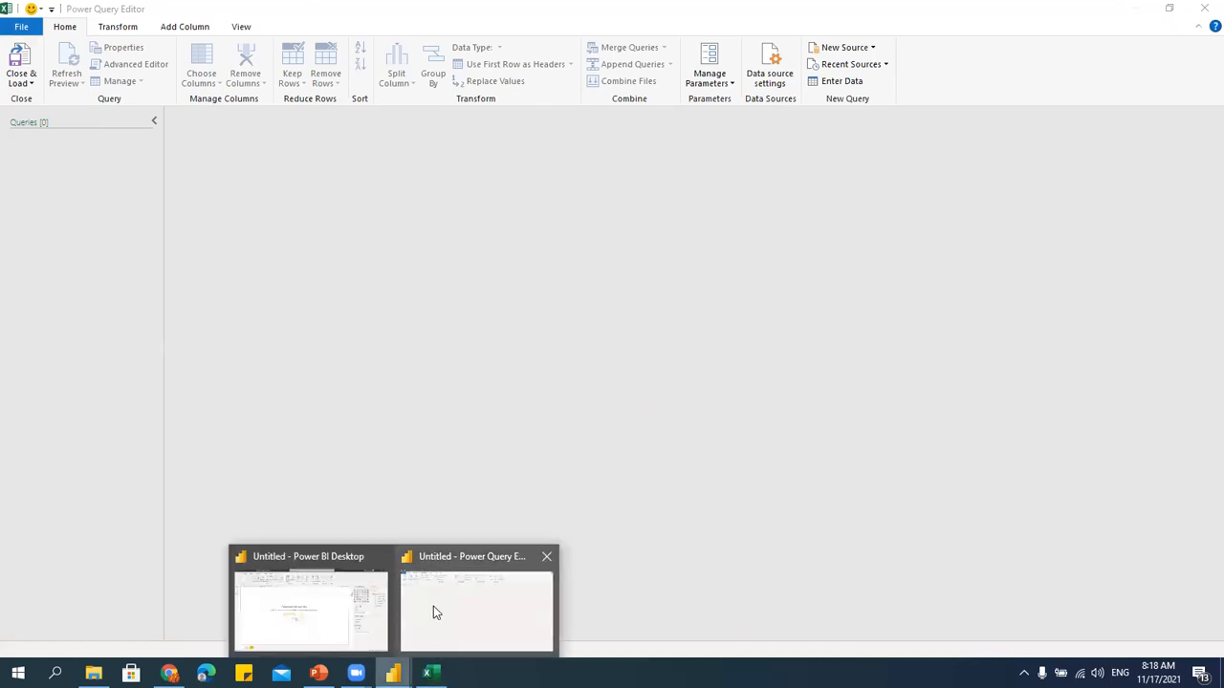
# Compare the Add Column commands in Power BI's Power Query Editor with those in Excel's Power Query Editor.
pyautogui.click(433, 606)
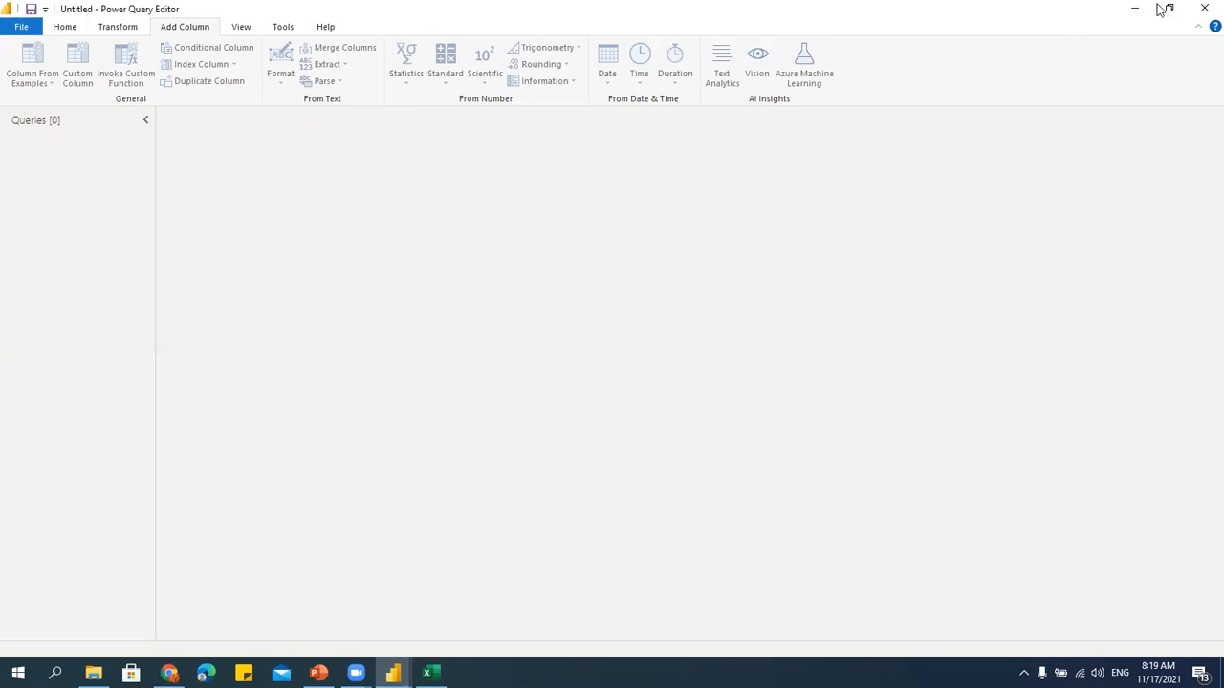
pyautogui.click(1129, 9)
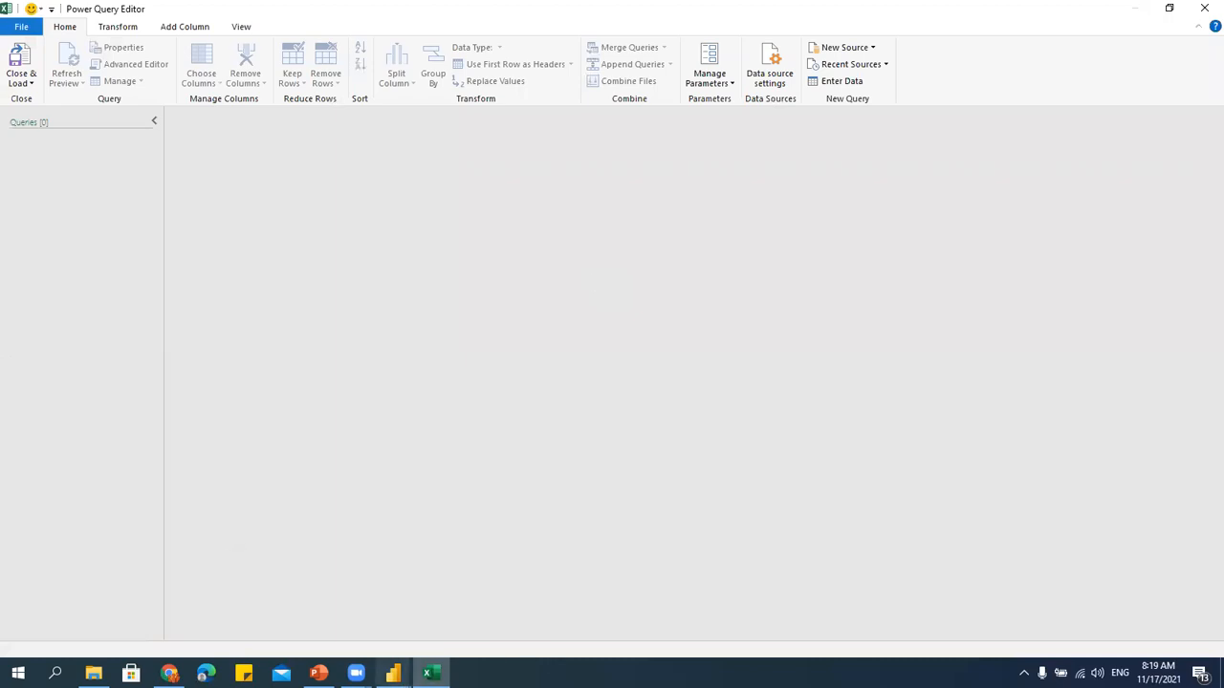
pyautogui.click(393, 673)
pyautogui.click(437, 598)
pyautogui.click(1140, 11)
pyautogui.click(432, 673)
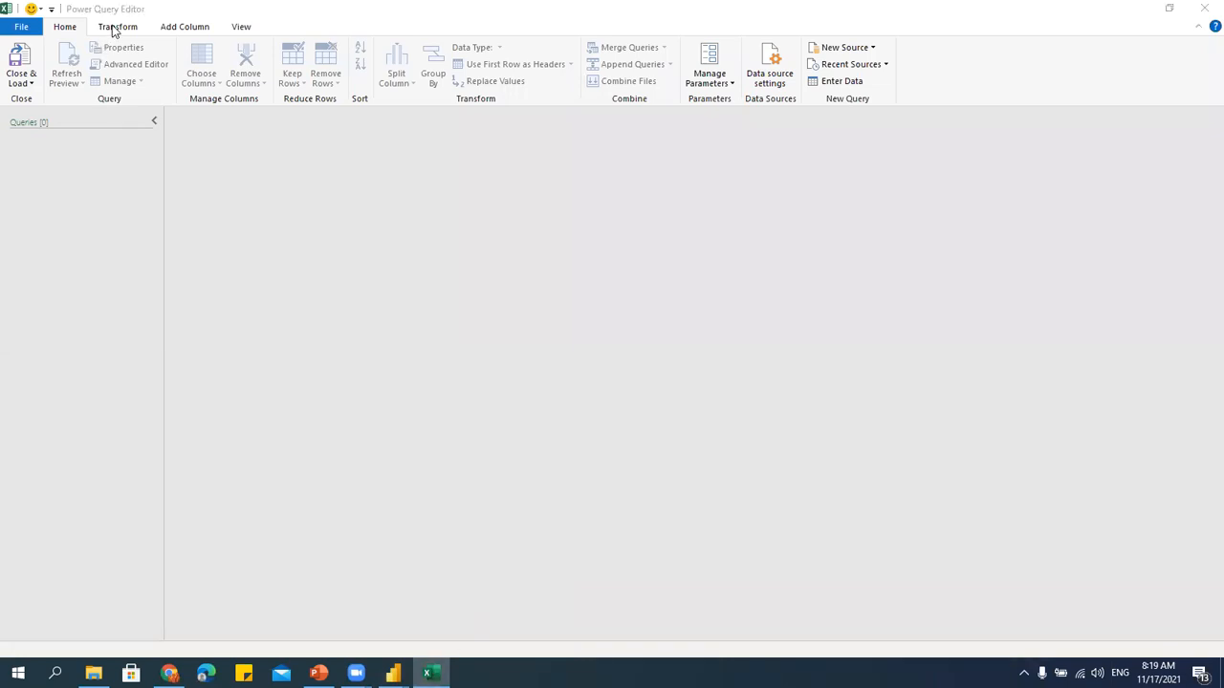
pyautogui.click(184, 31)
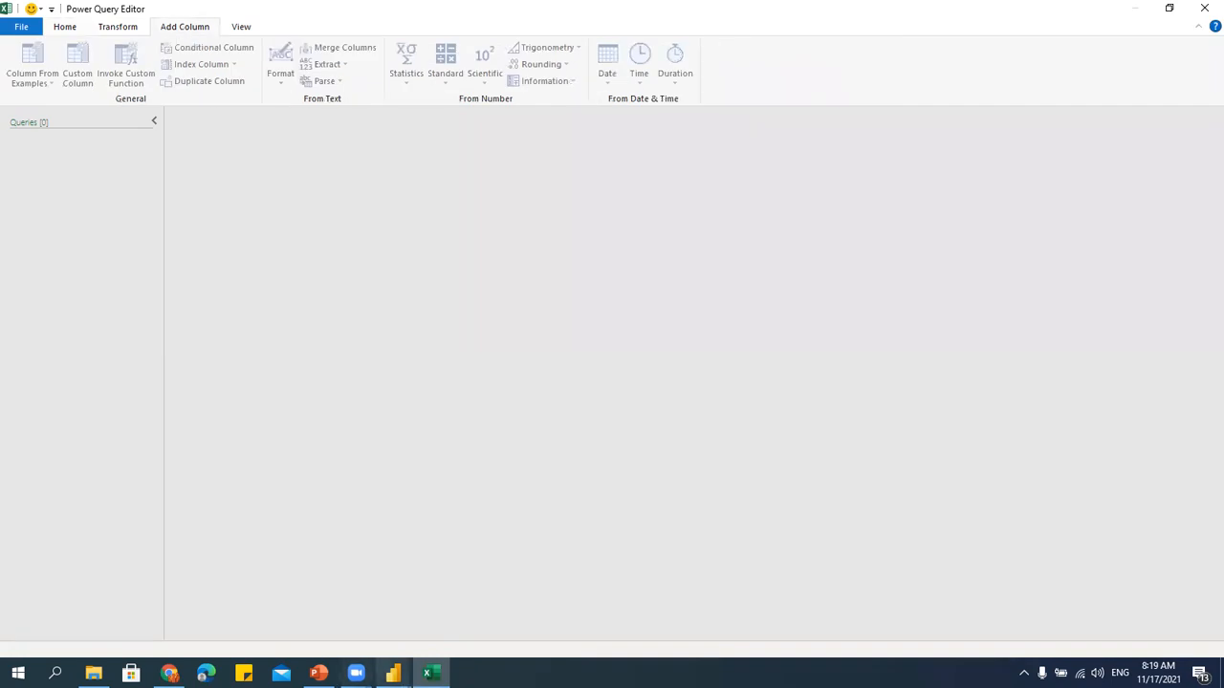
pyautogui.moveTo(393, 674)
pyautogui.click(437, 612)
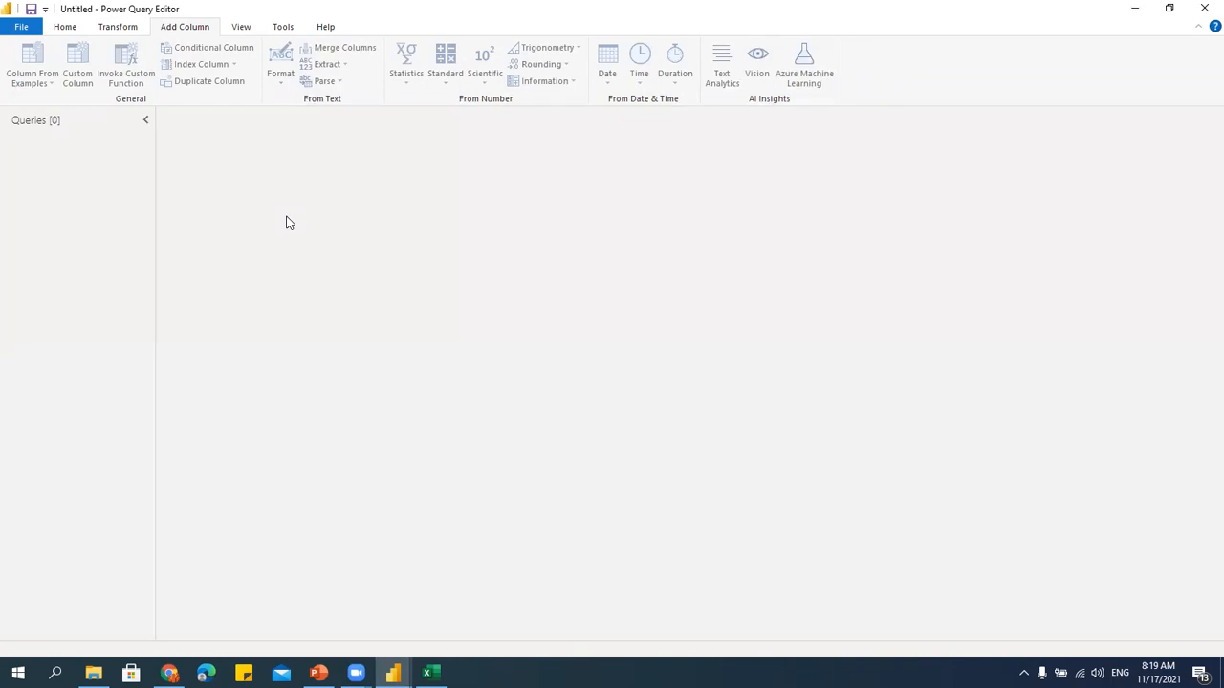
pyautogui.click(1136, 8)
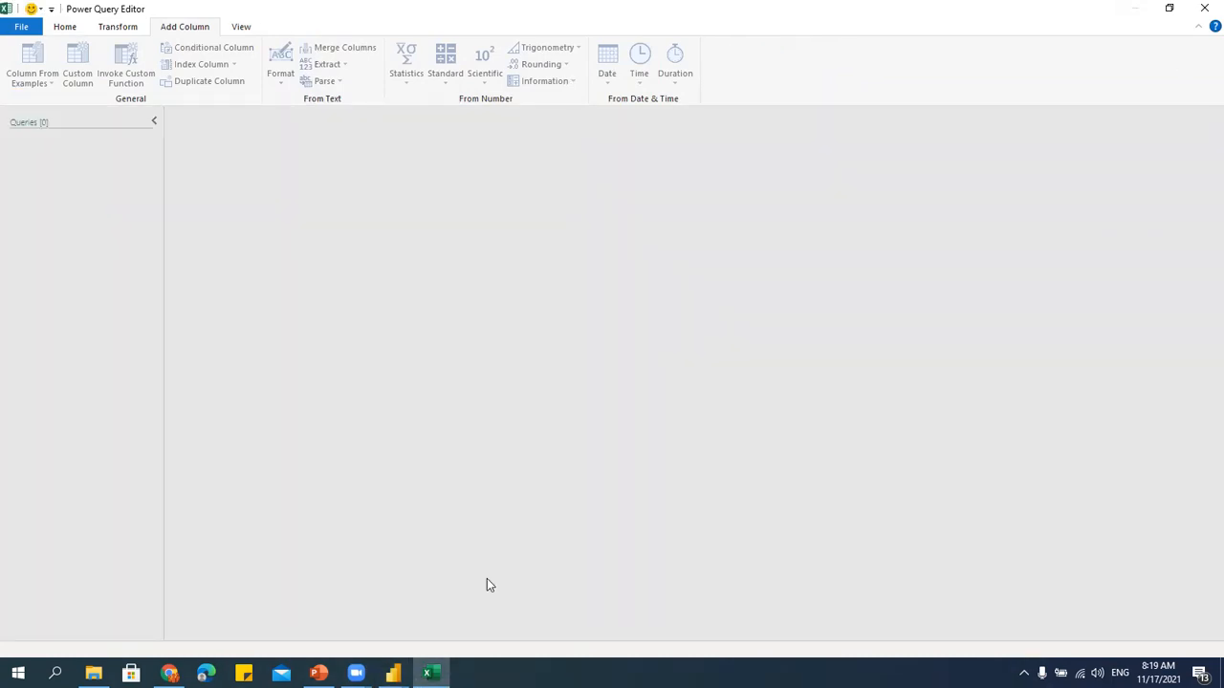
# Start a new query in Excel's Power Query Editor with an Excel workbook file as its source.
pyautogui.click(73, 29)
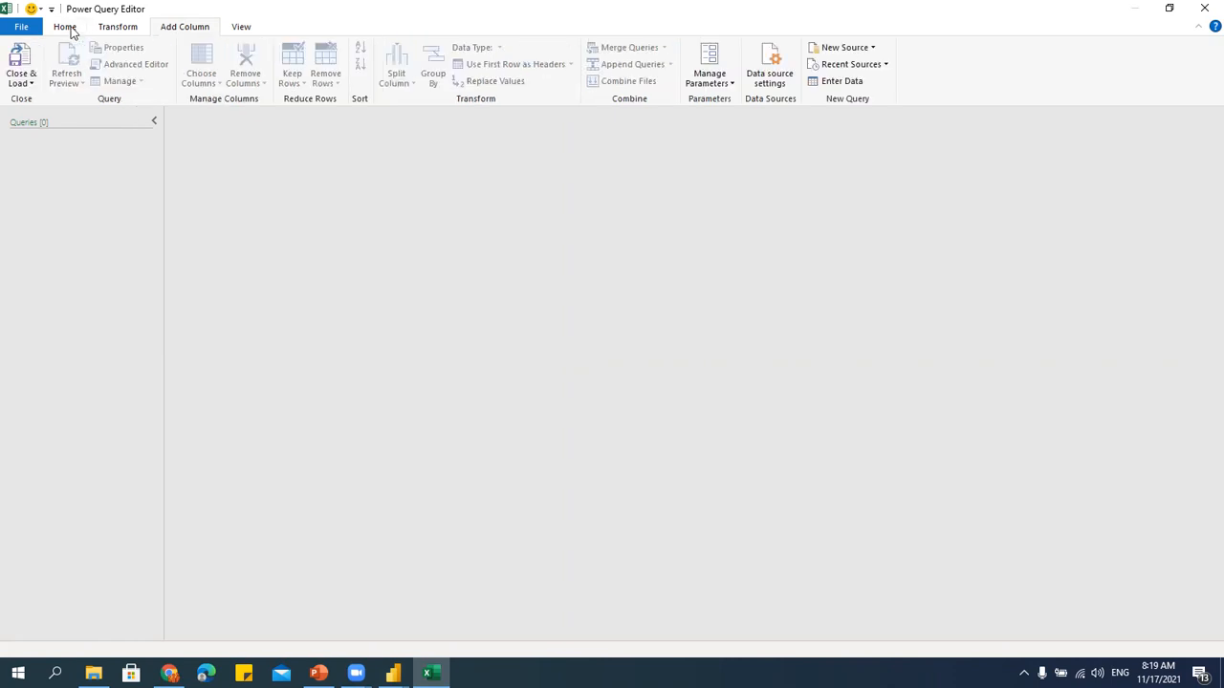
pyautogui.click(872, 48)
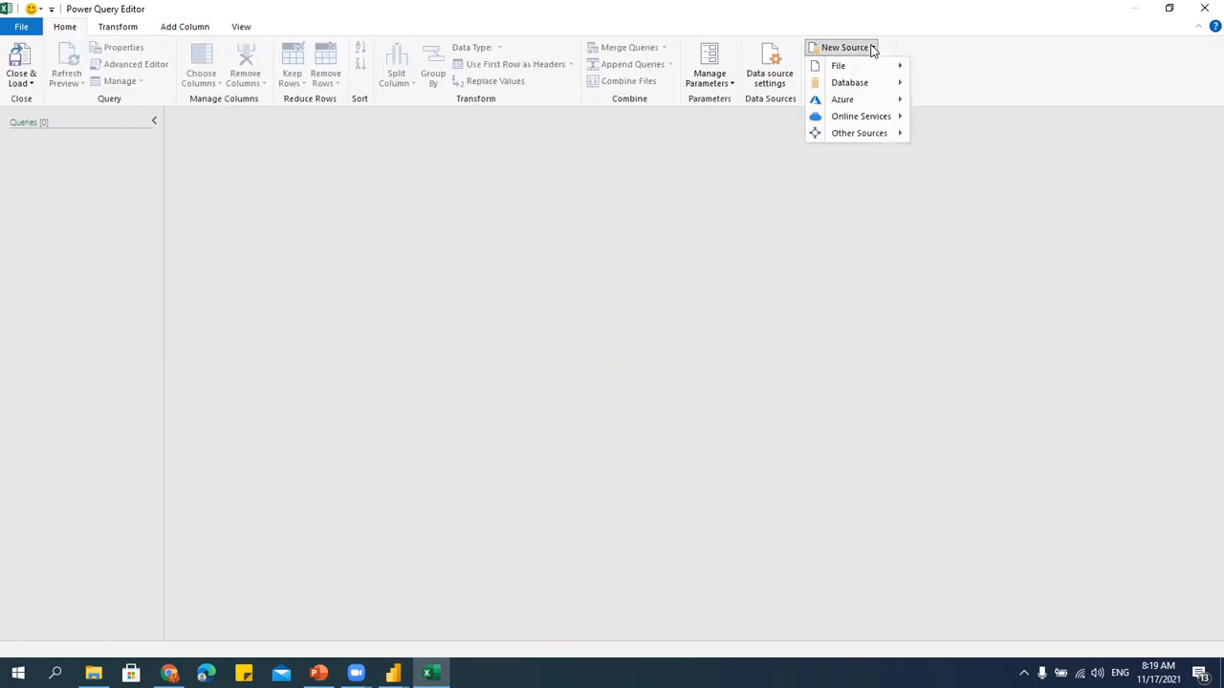
pyautogui.moveTo(861, 66)
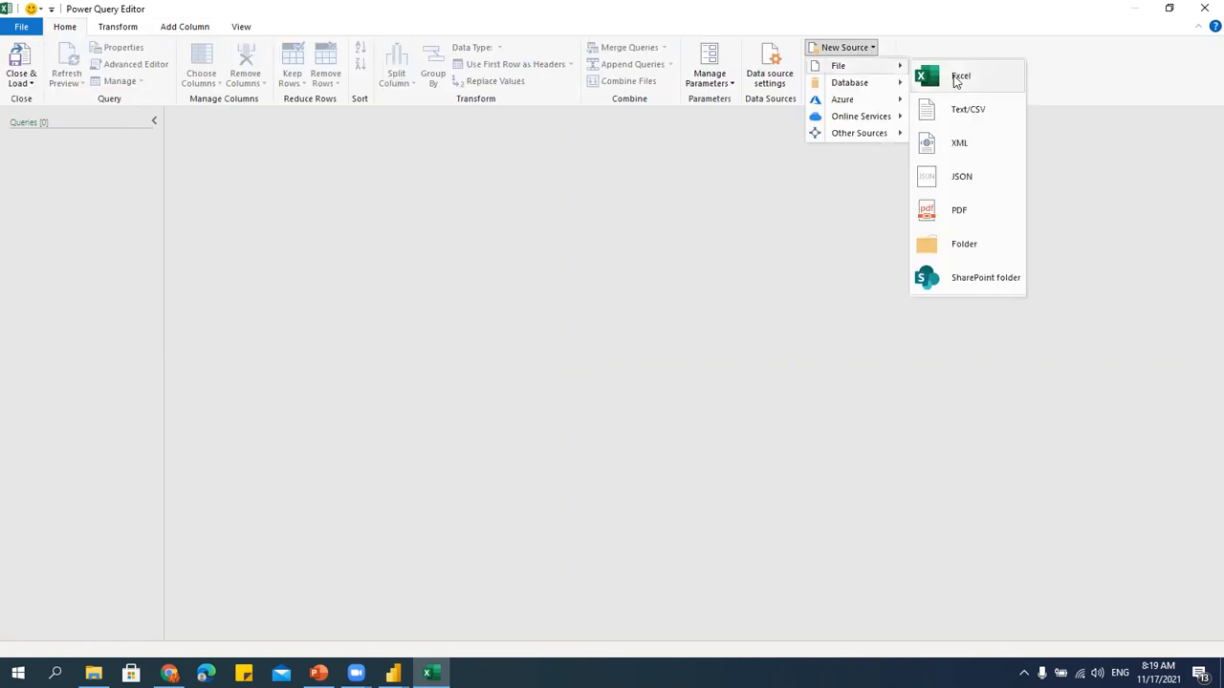
pyautogui.click(294, 173)
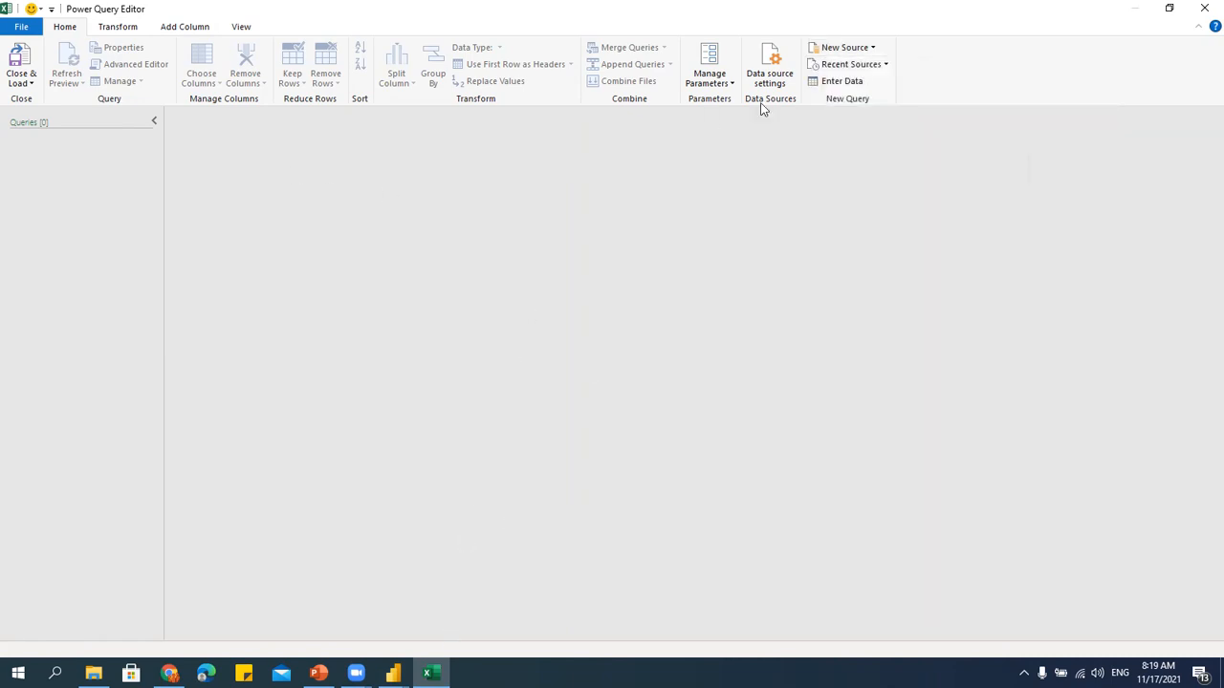
pyautogui.click(871, 53)
pyautogui.moveTo(866, 66)
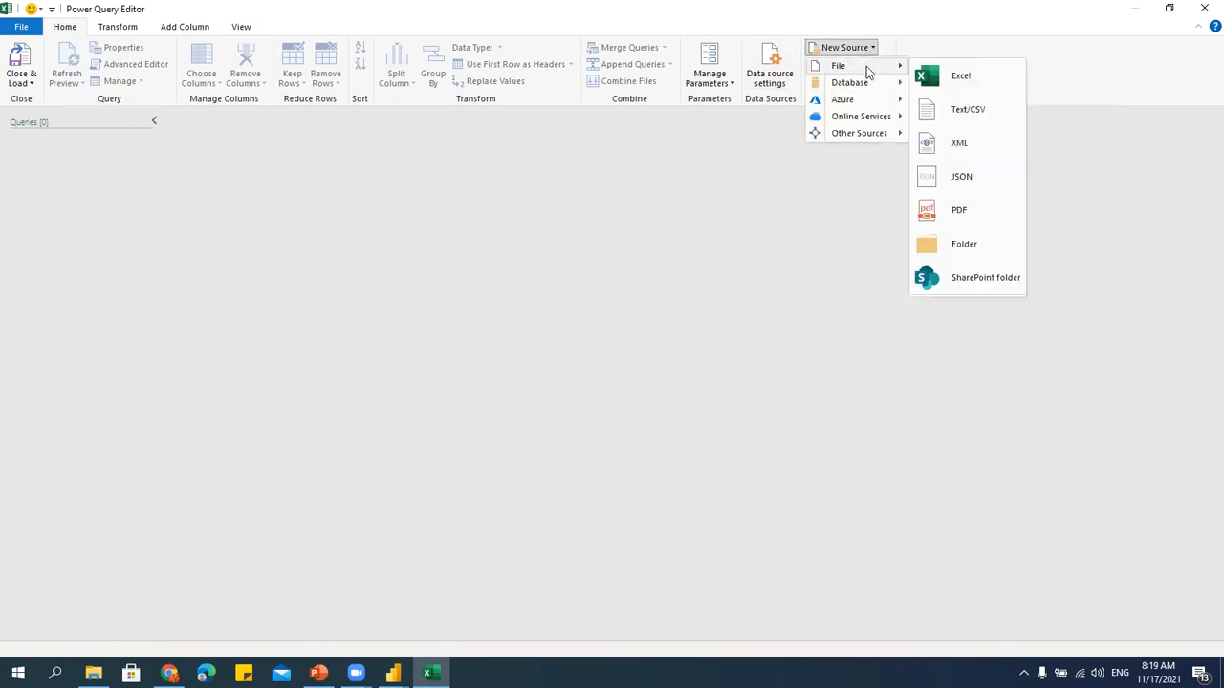
pyautogui.click(755, 308)
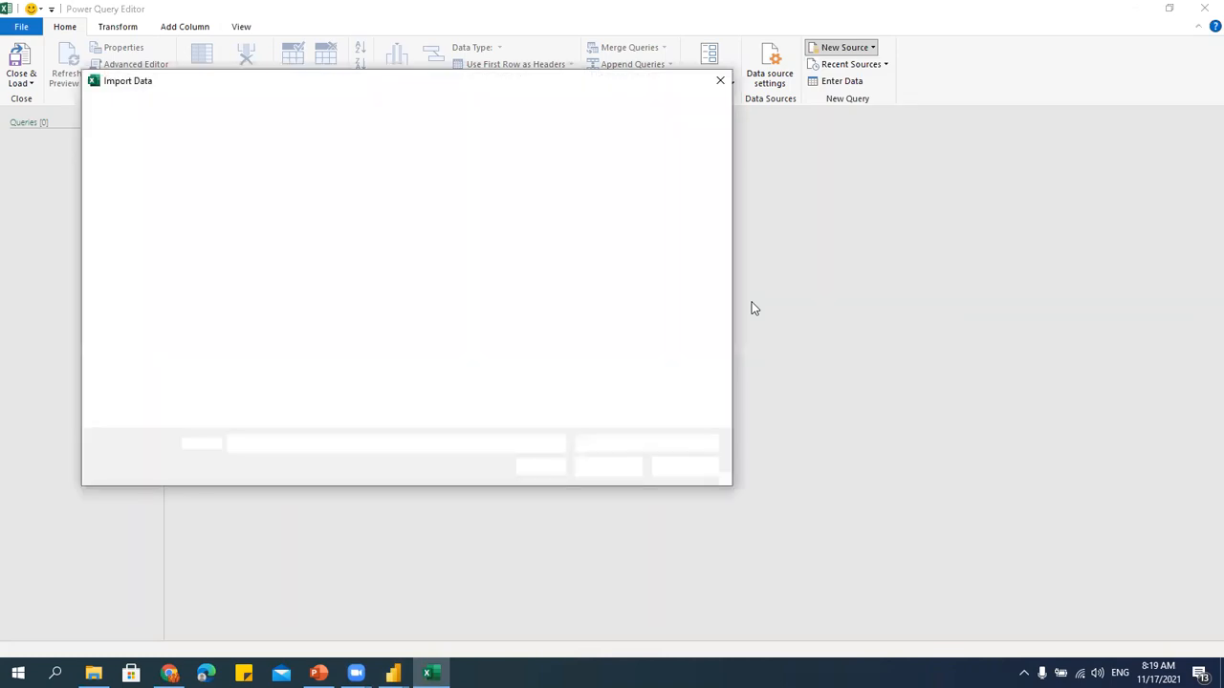
# Copy the Day 17 Power Query Editor folder path from File Explorer and open that folder in the Import Data dialog.
pyautogui.click(93, 673)
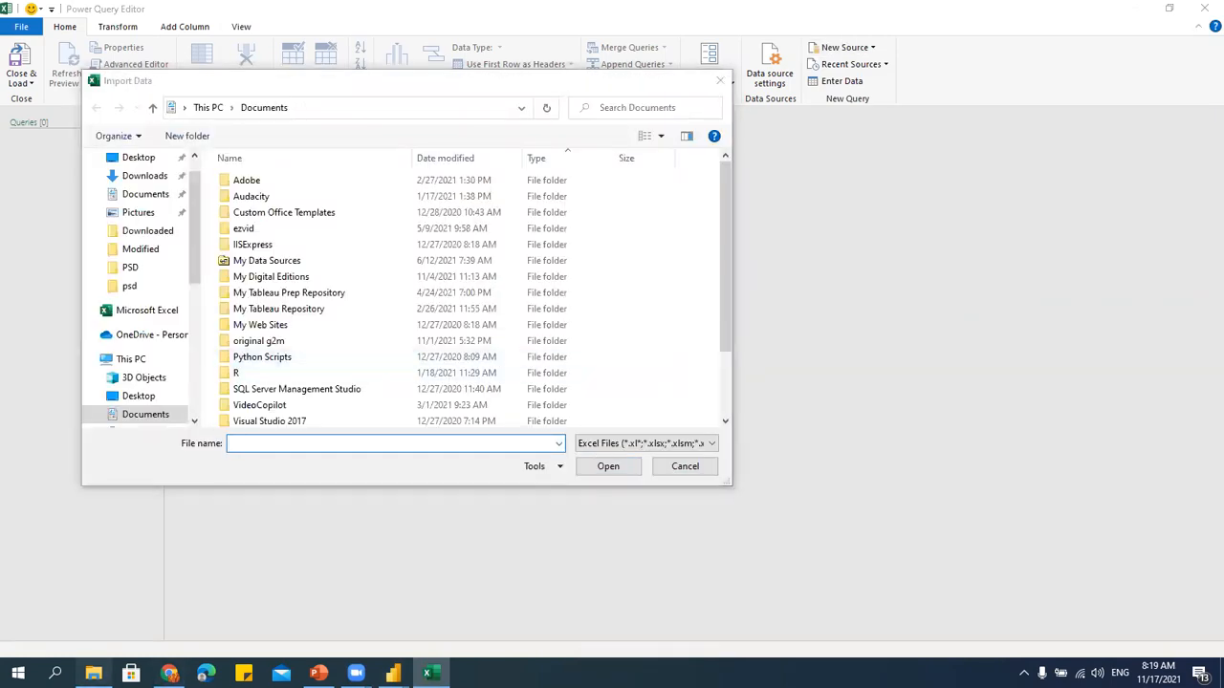
pyautogui.click(727, 55)
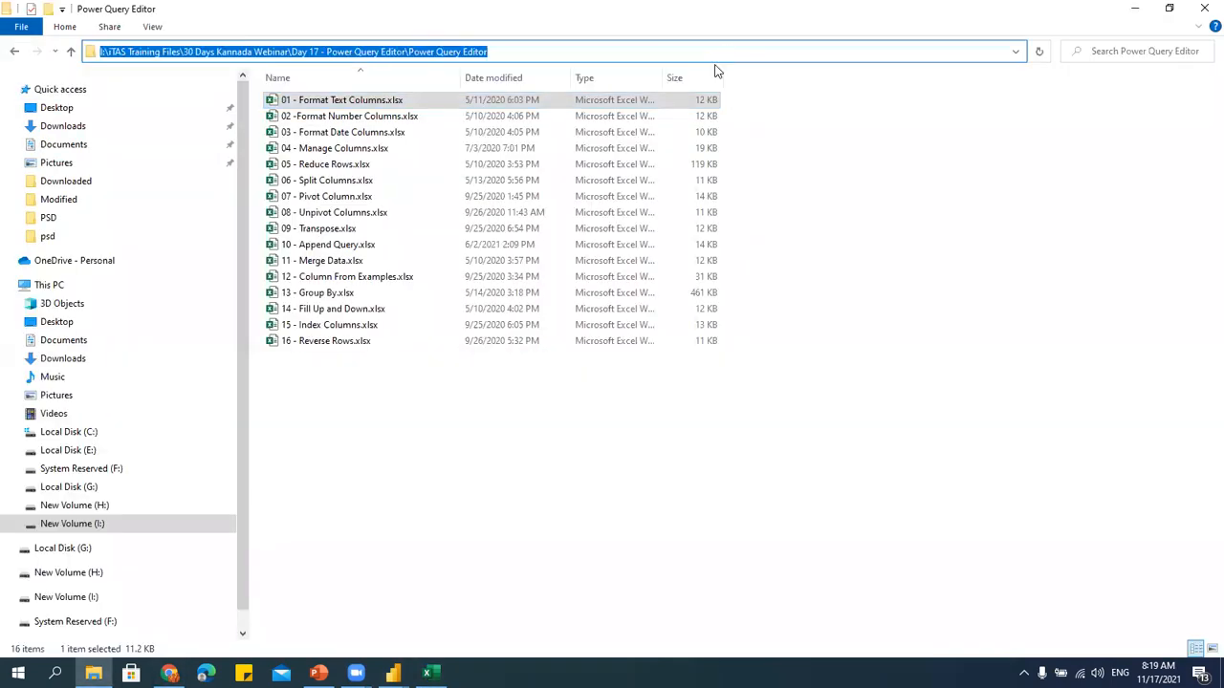
pyautogui.hotkey('ctrl', 'c')
pyautogui.hotkey('alt', 'Tab')
pyautogui.hotkey('ctrl', 'v')
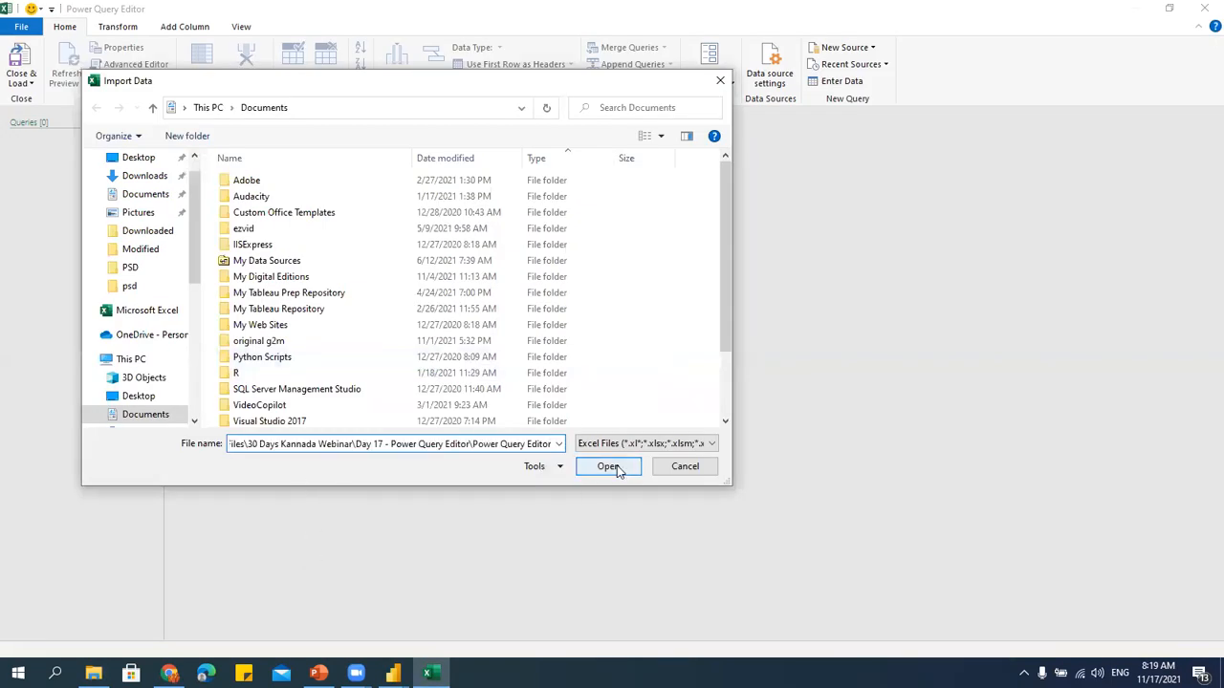
pyautogui.click(617, 469)
# Import the Format Text Columns sheet from 01 - Format Text Columns.xlsx into the Power Query Editor.
pyautogui.click(320, 181)
pyautogui.click(631, 467)
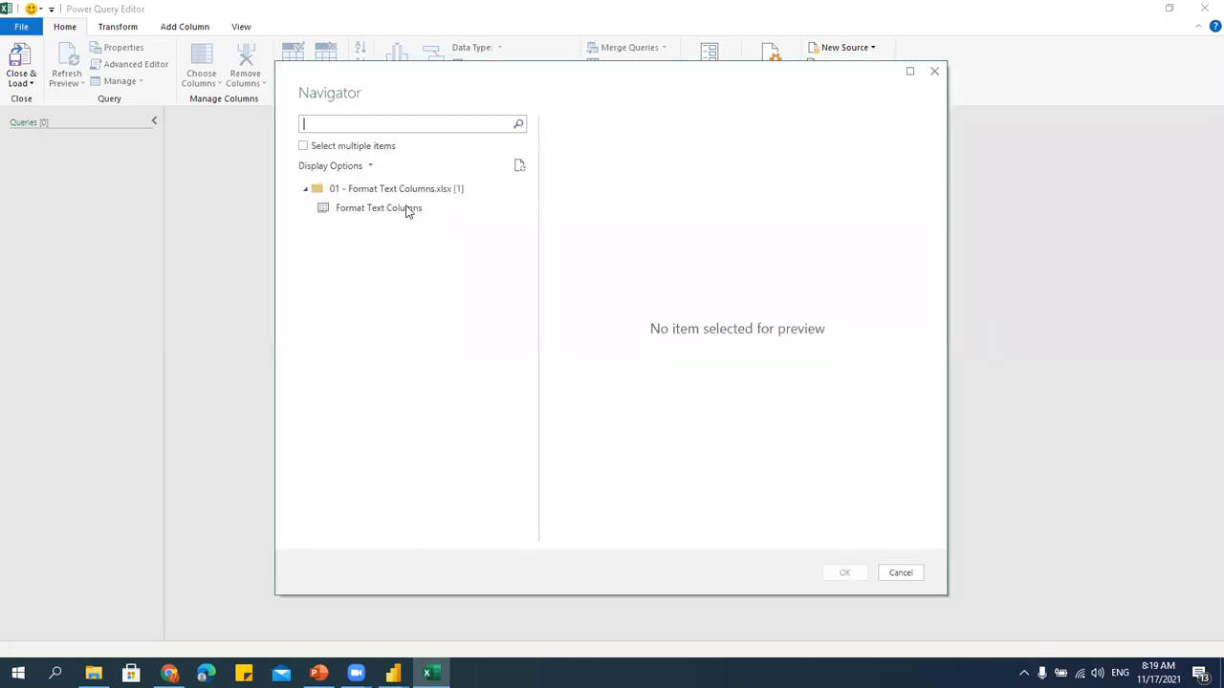
pyautogui.click(406, 207)
pyautogui.click(845, 575)
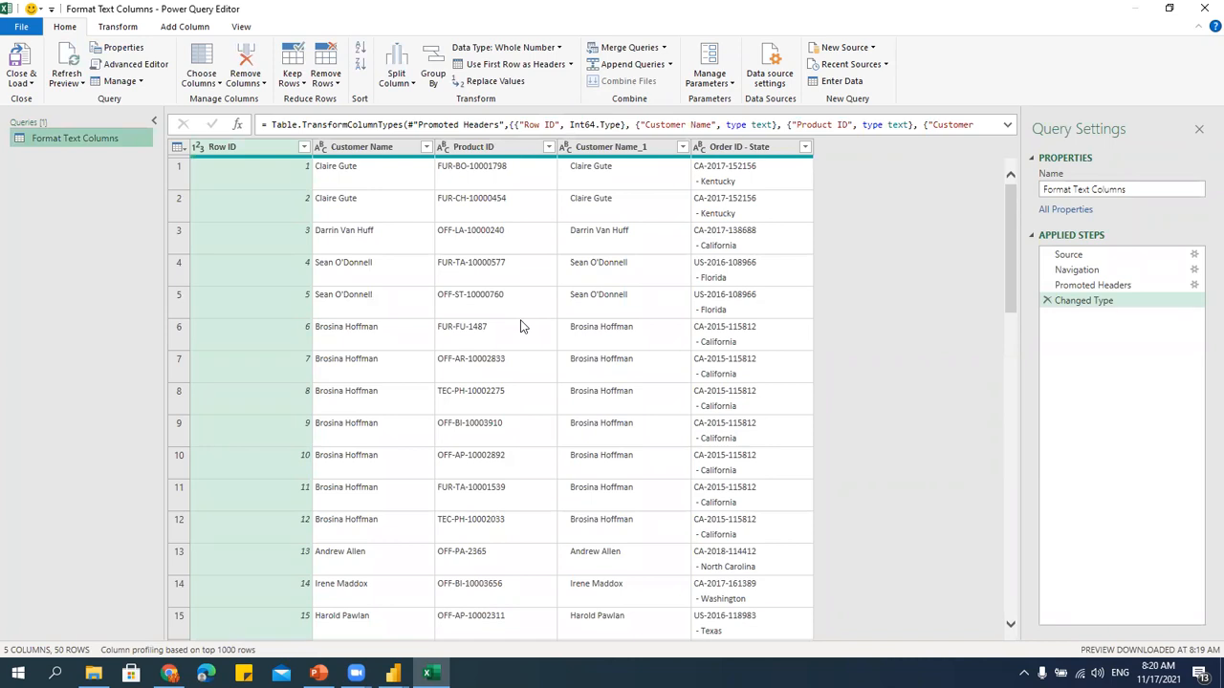
# Trim the extra spaces from the Customer Name_1 column in place.
pyautogui.click(600, 148)
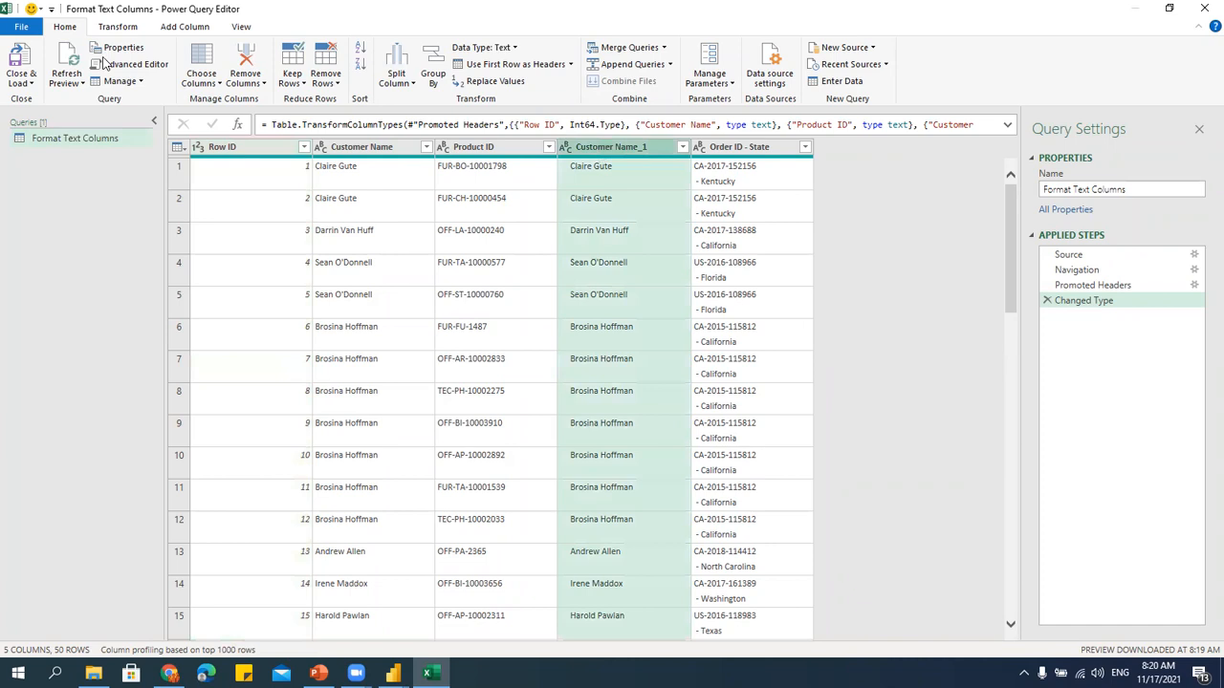
pyautogui.click(115, 27)
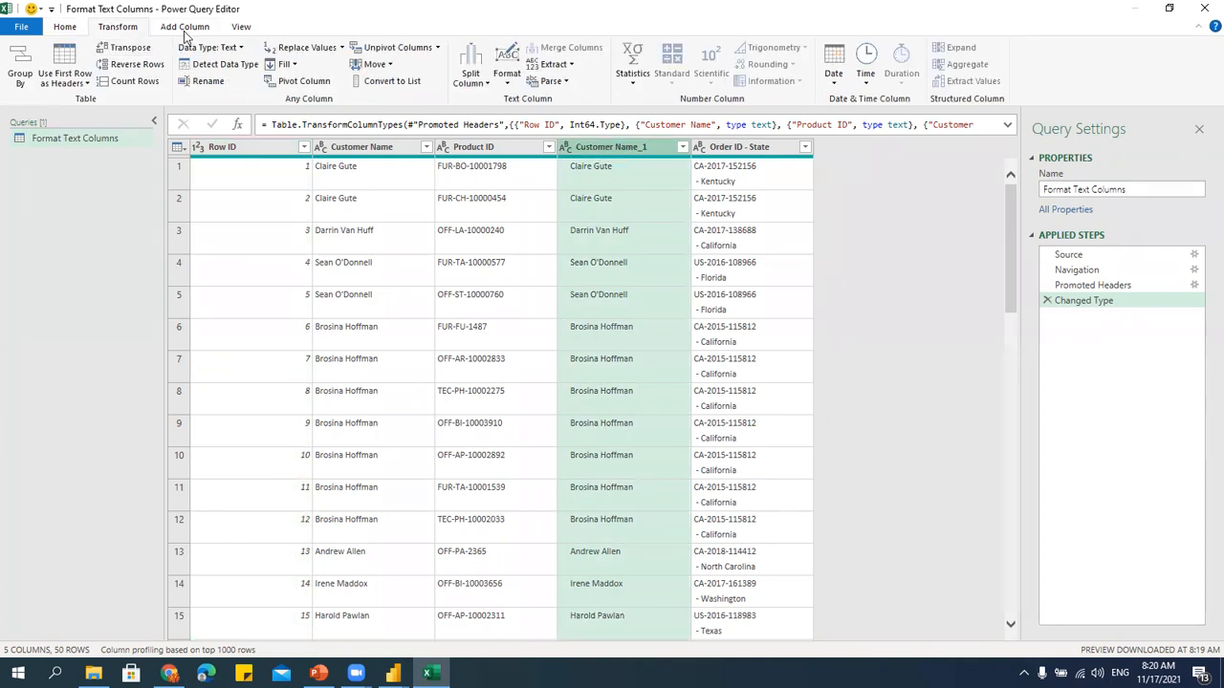
pyautogui.click(508, 82)
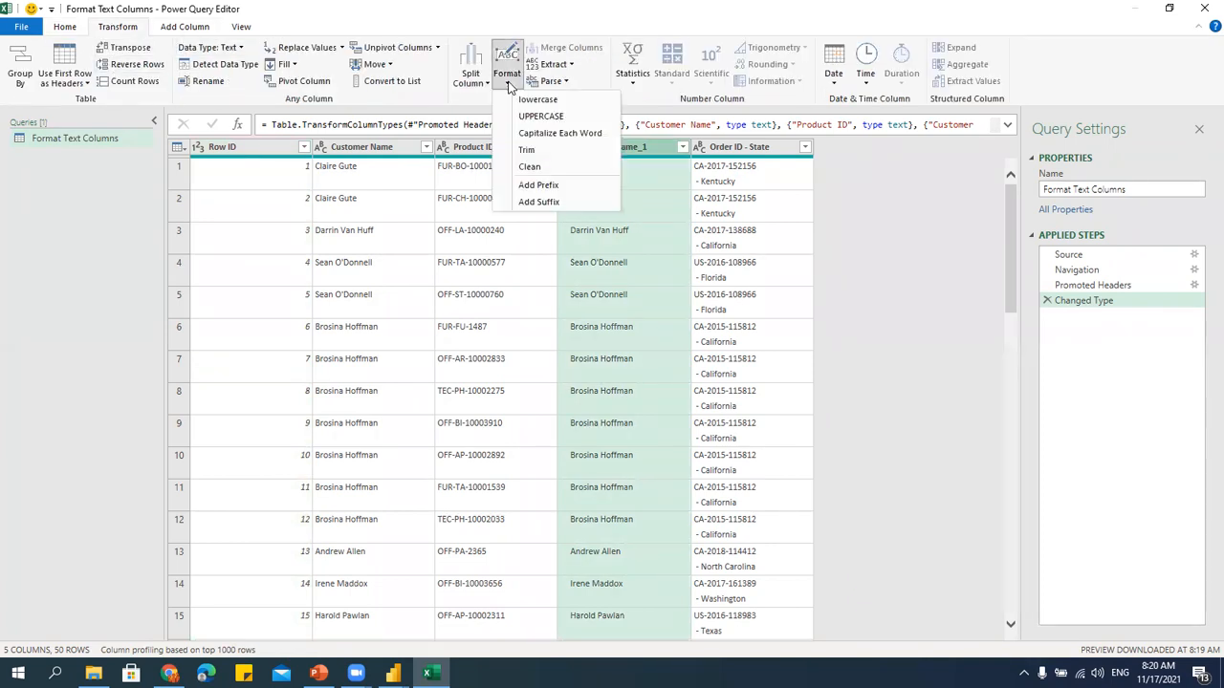
pyautogui.click(527, 149)
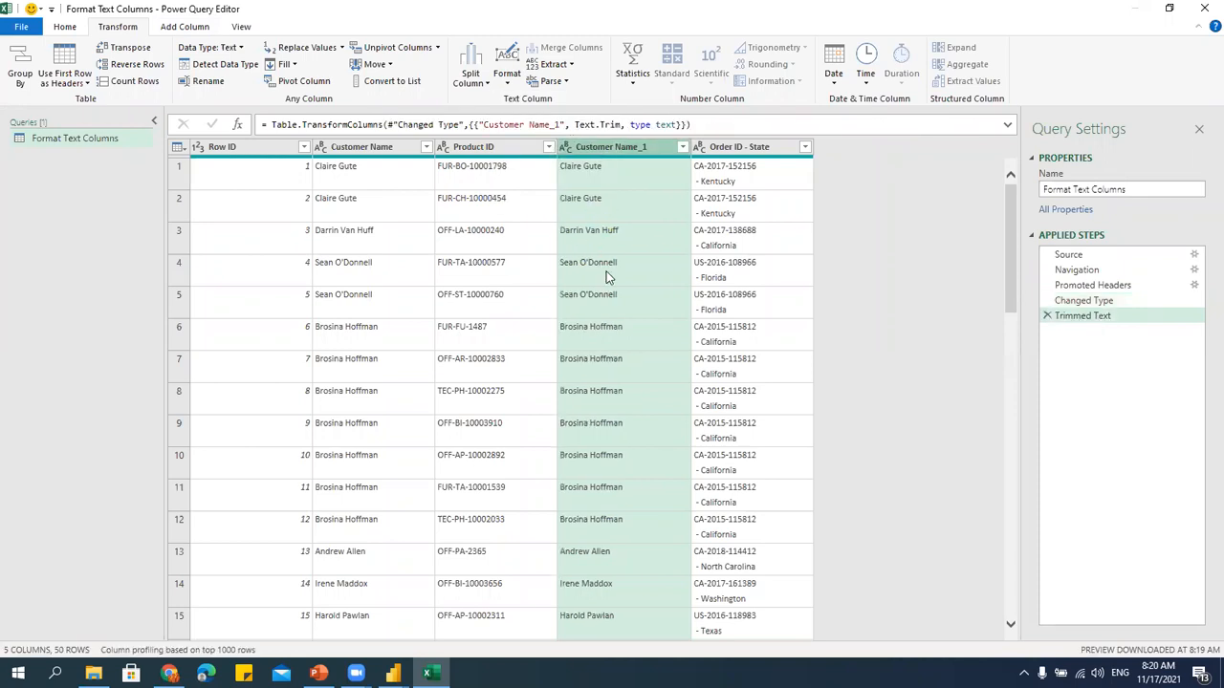
# Apply the Clean format to the Order ID - State column to remove its line breaks.
pyautogui.click(736, 151)
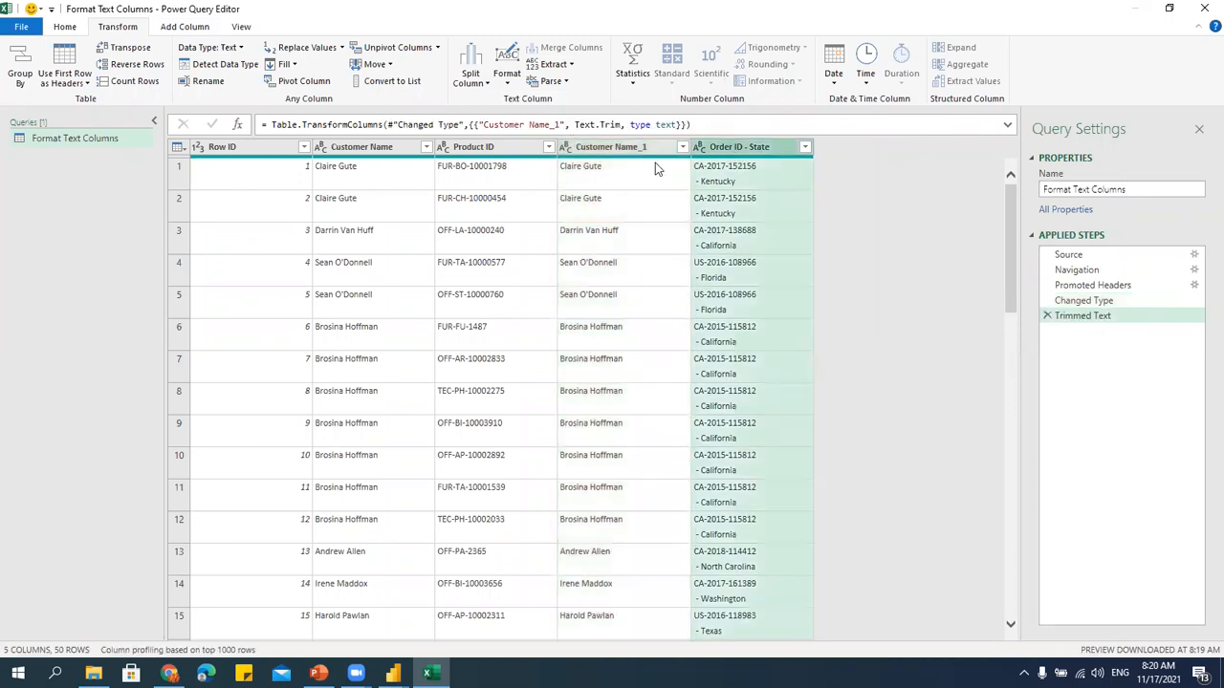
pyautogui.click(505, 83)
pyautogui.click(526, 153)
# Add a new UPPERCASE column based on the Customer Name column.
pyautogui.click(348, 151)
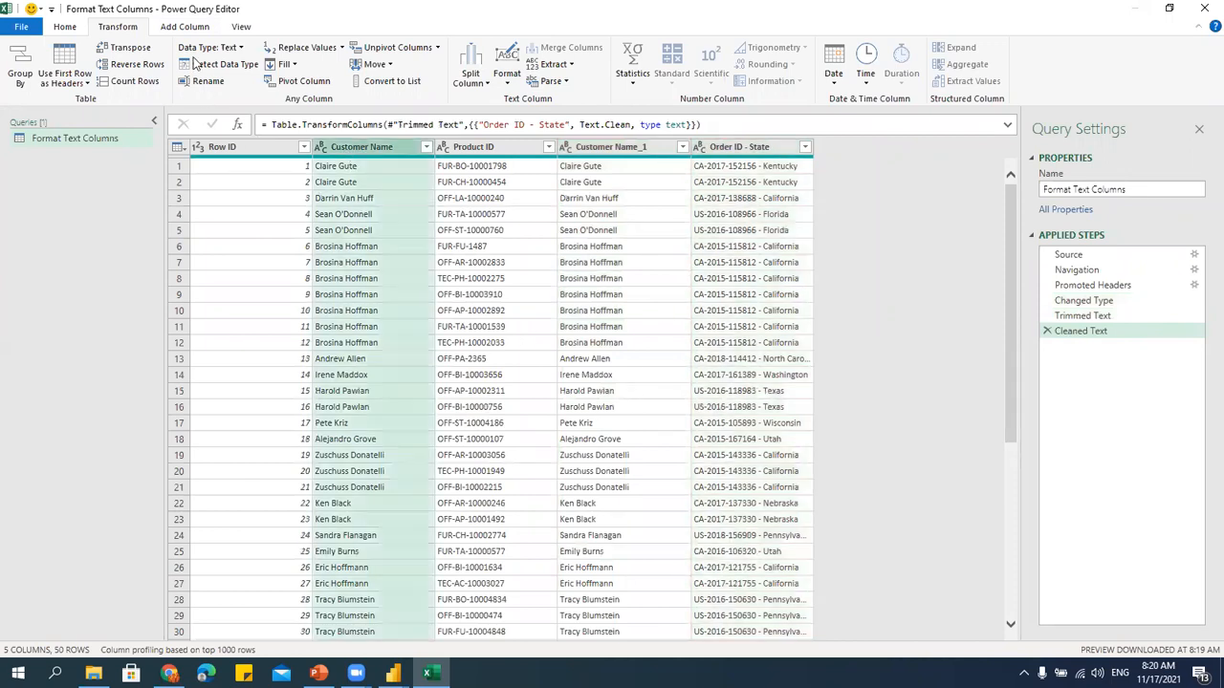
pyautogui.click(183, 28)
pyautogui.click(280, 67)
pyautogui.click(311, 115)
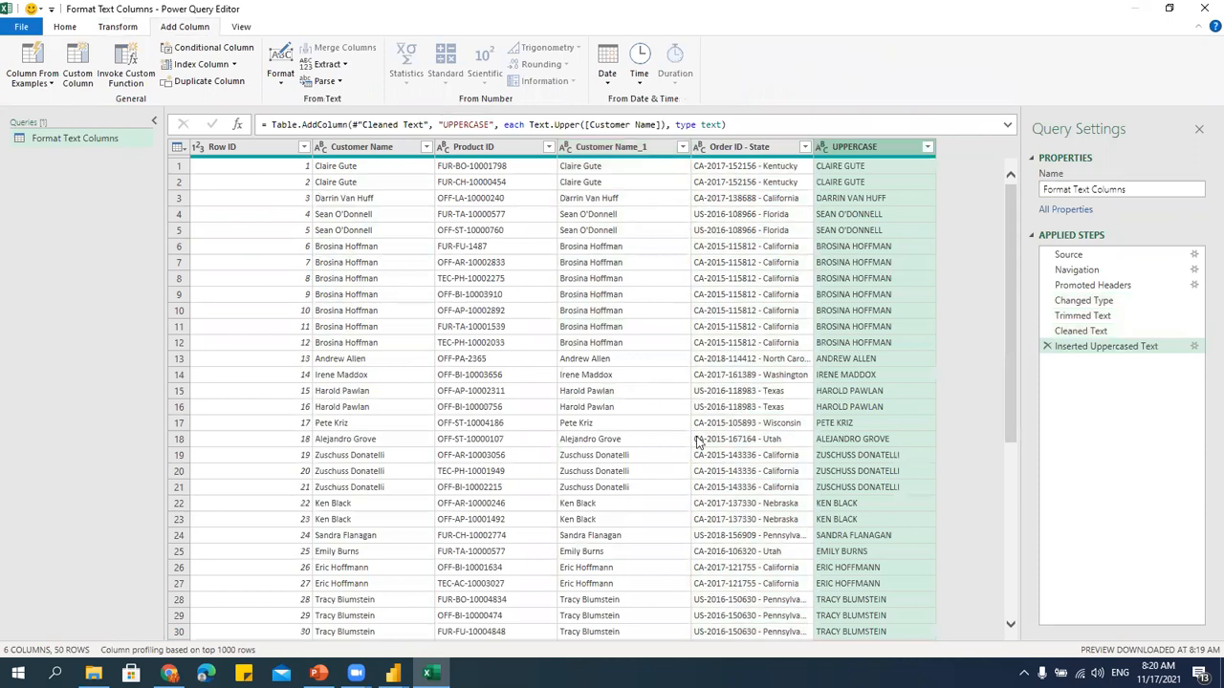
# Close the Power Query Editor and keep the changes, loading the query as a table into Book1.
pyautogui.click(1205, 8)
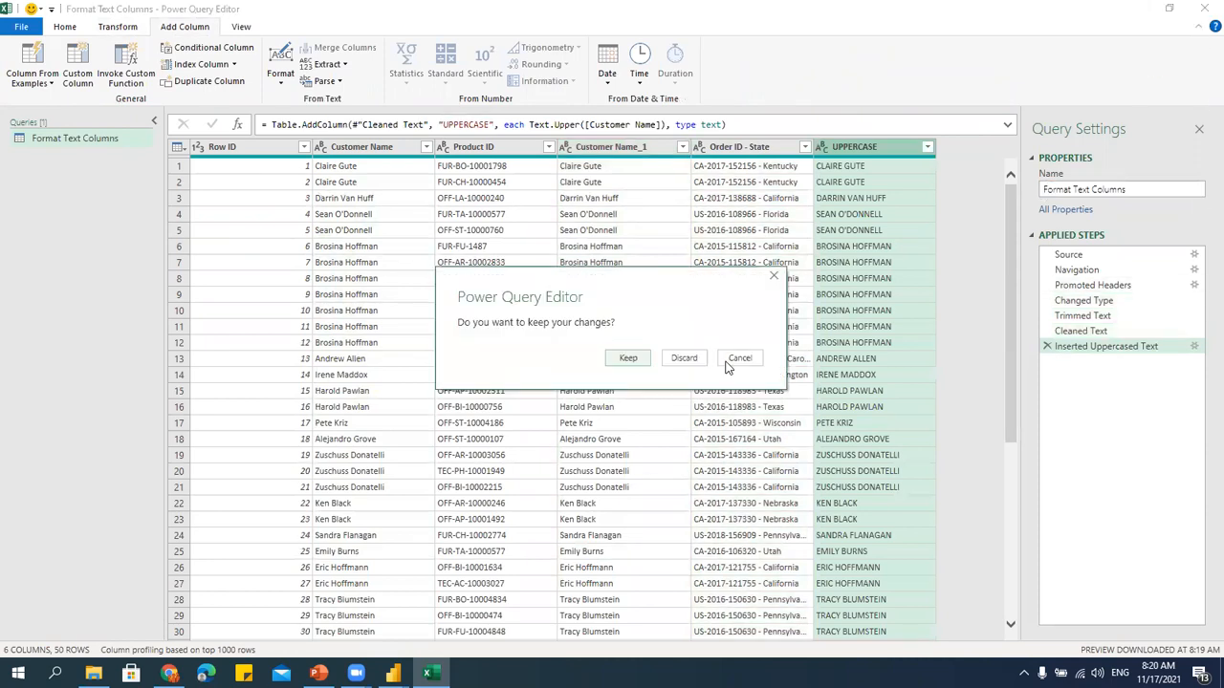
pyautogui.click(620, 360)
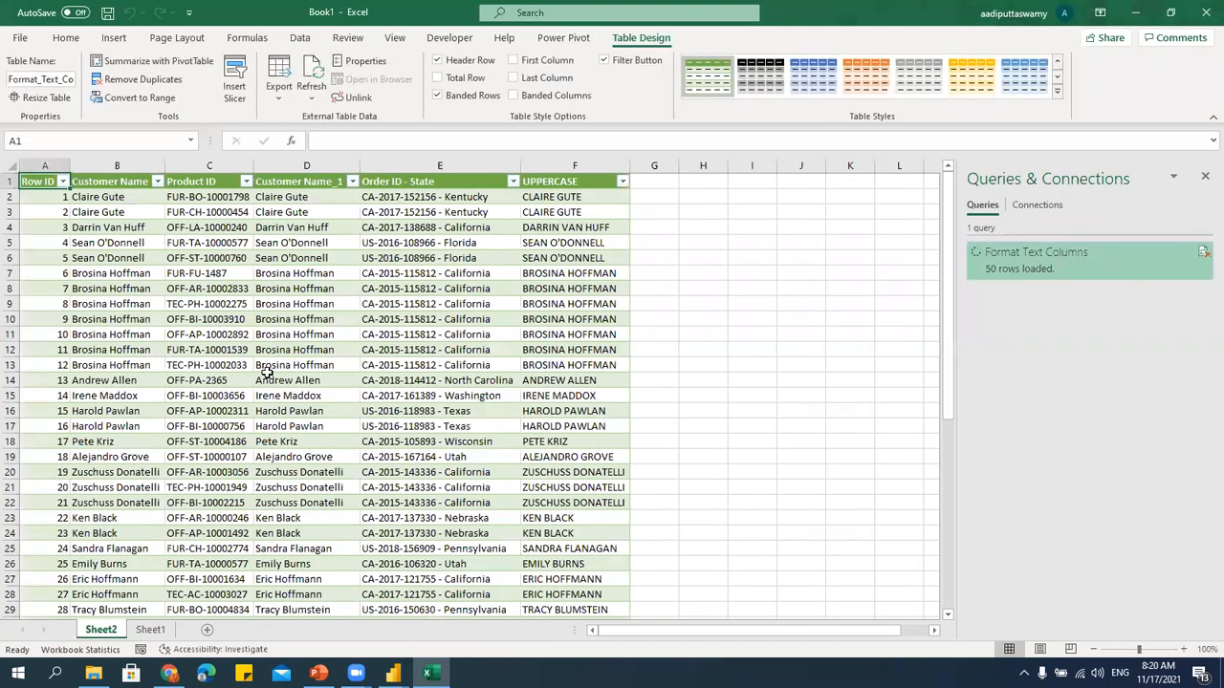
pyautogui.click(266, 409)
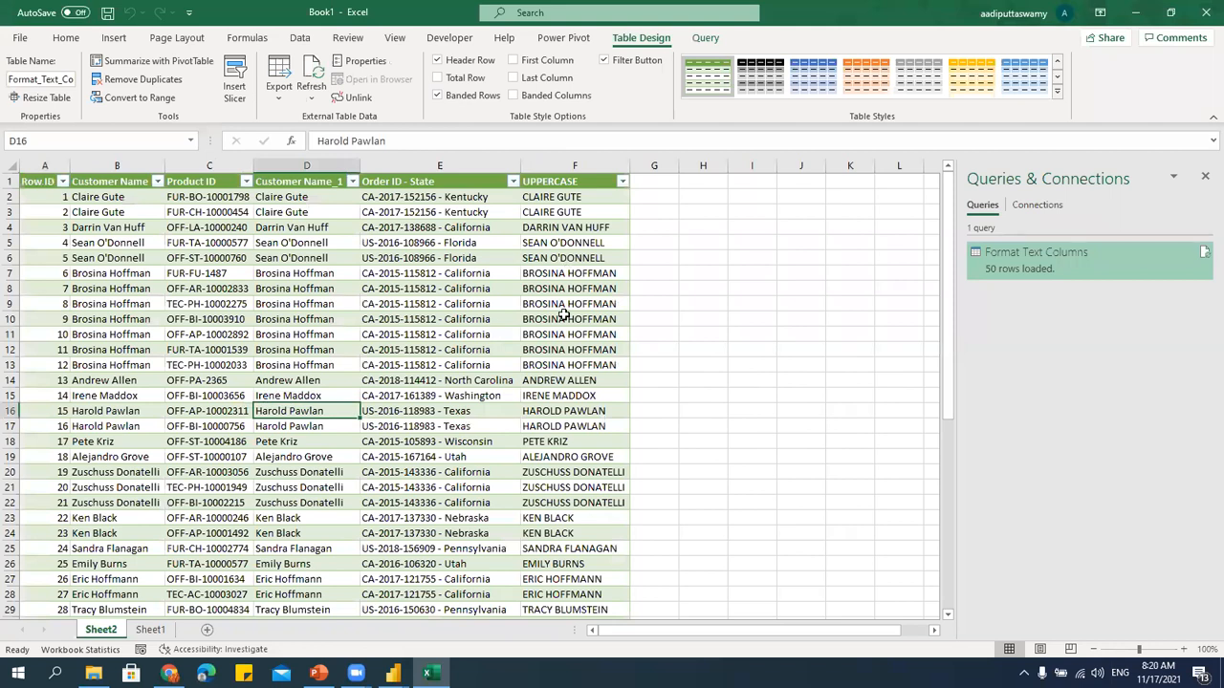
# Examine the loaded table on Sheet2, checking the UPPERCASE, Order ID - State and Product ID columns.
pyautogui.moveTo(564, 197); pyautogui.dragTo(573, 488)
pyautogui.click(409, 408)
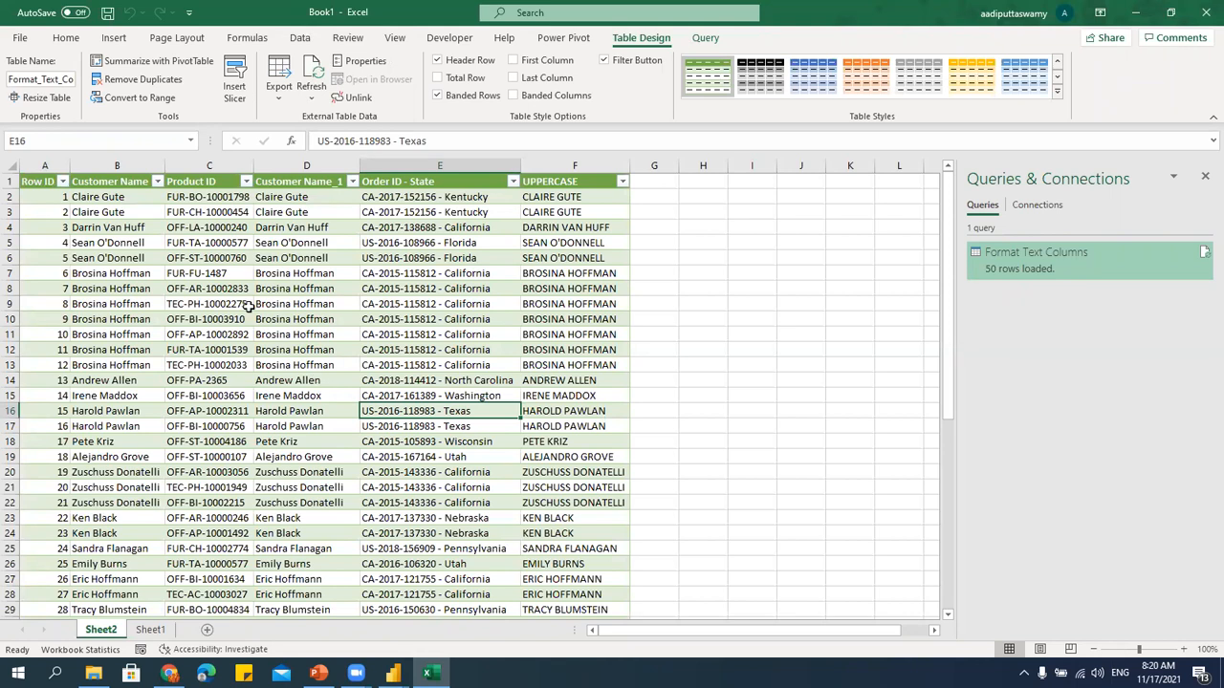
pyautogui.click(199, 182)
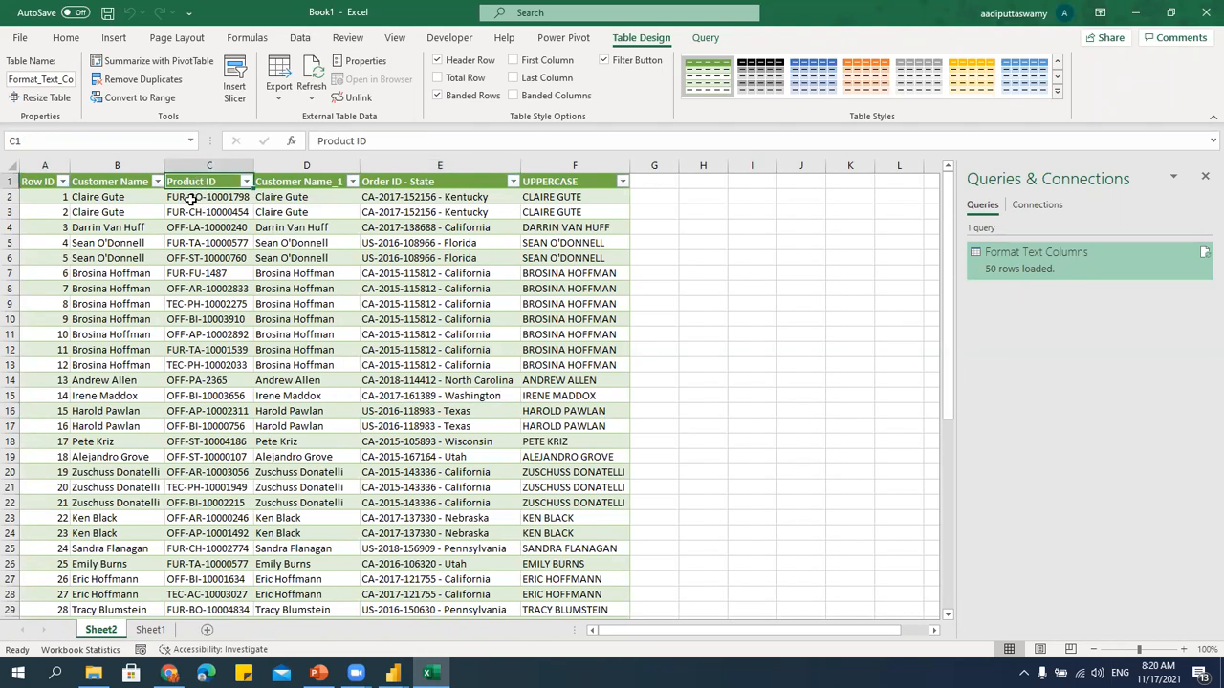
pyautogui.click(201, 287)
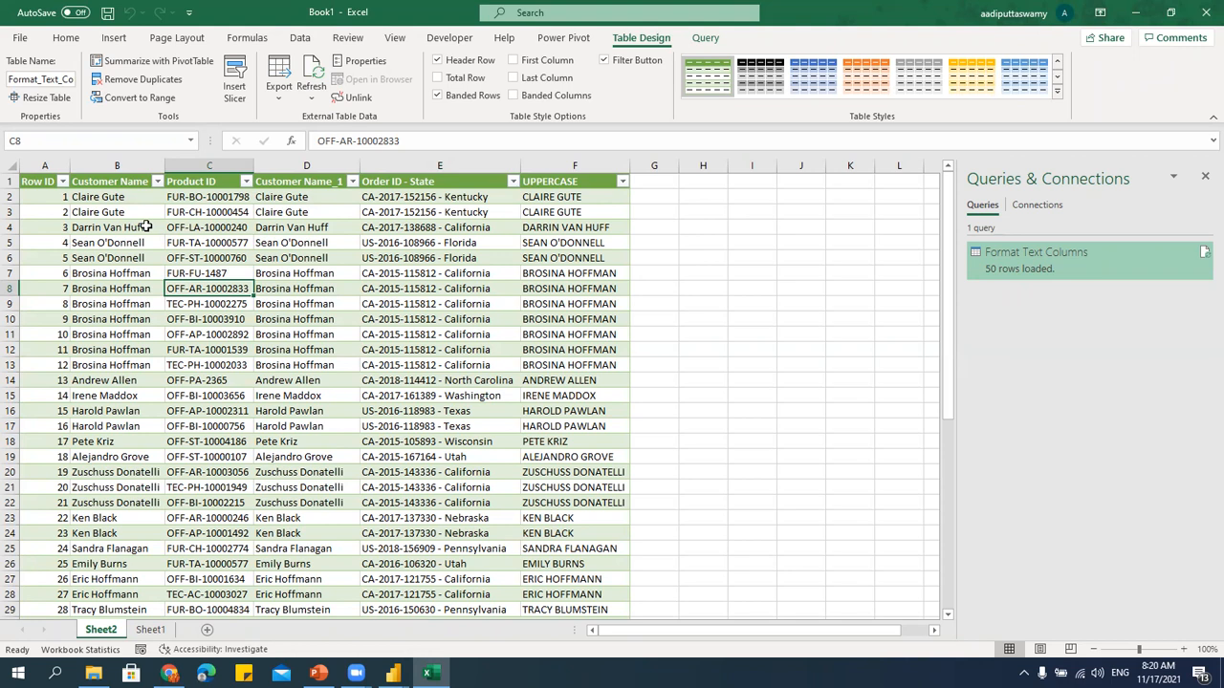
pyautogui.click(612, 197)
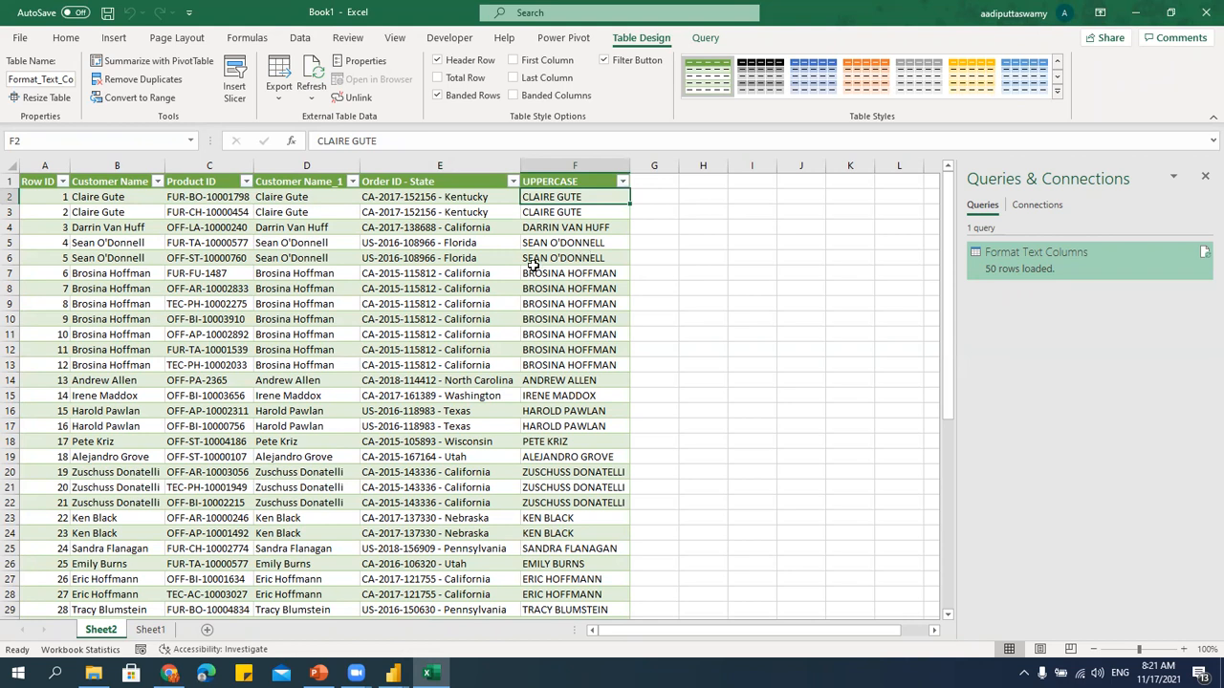
pyautogui.click(220, 272)
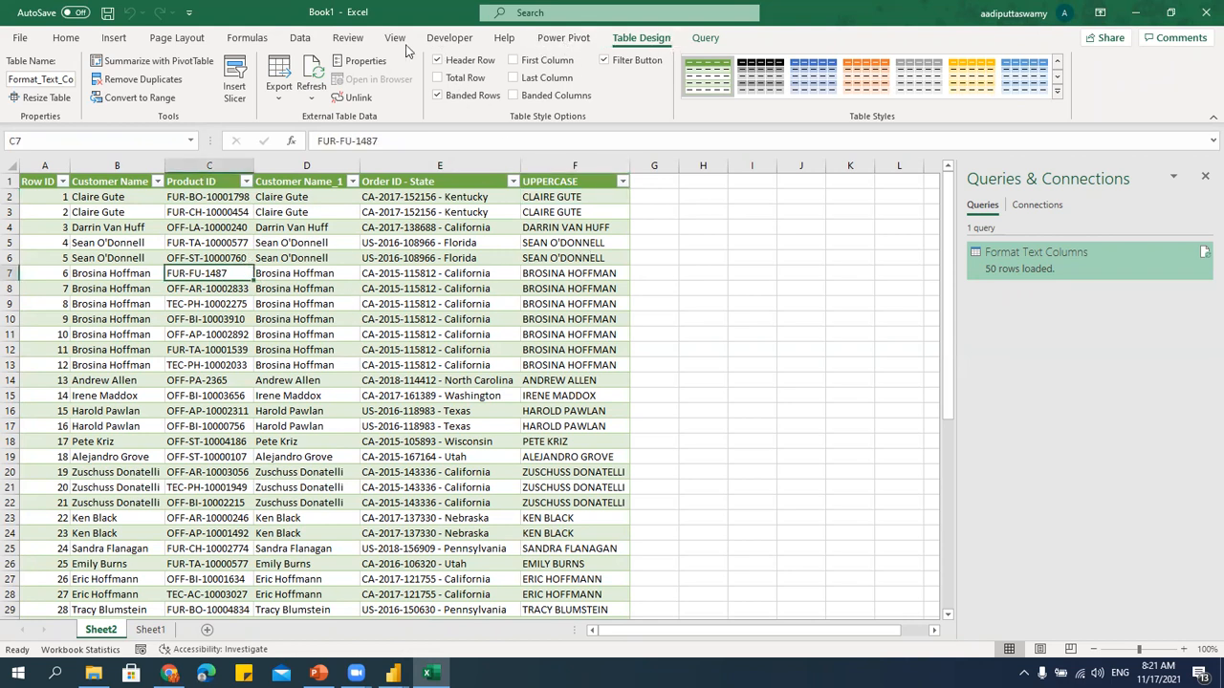
# Relaunch the Power Query Editor from Book1 and select the Product ID column of the Format Text Columns query.
pyautogui.click(299, 37)
pyautogui.click(19, 85)
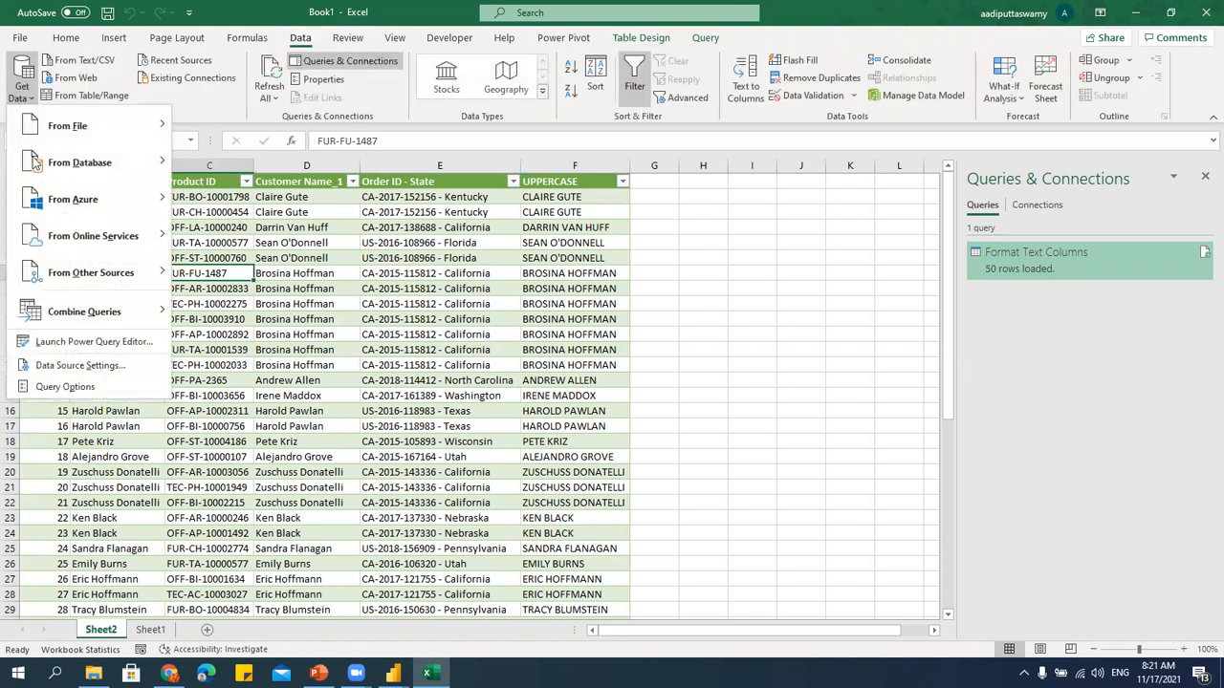
pyautogui.click(76, 342)
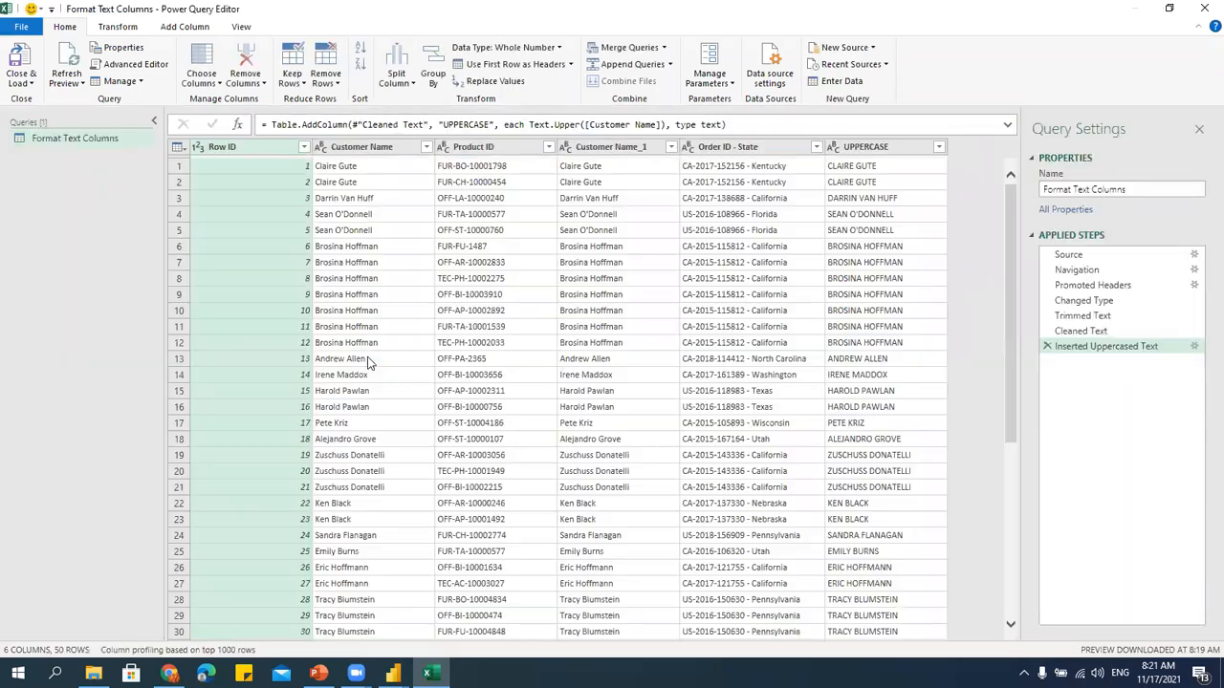
pyautogui.click(492, 149)
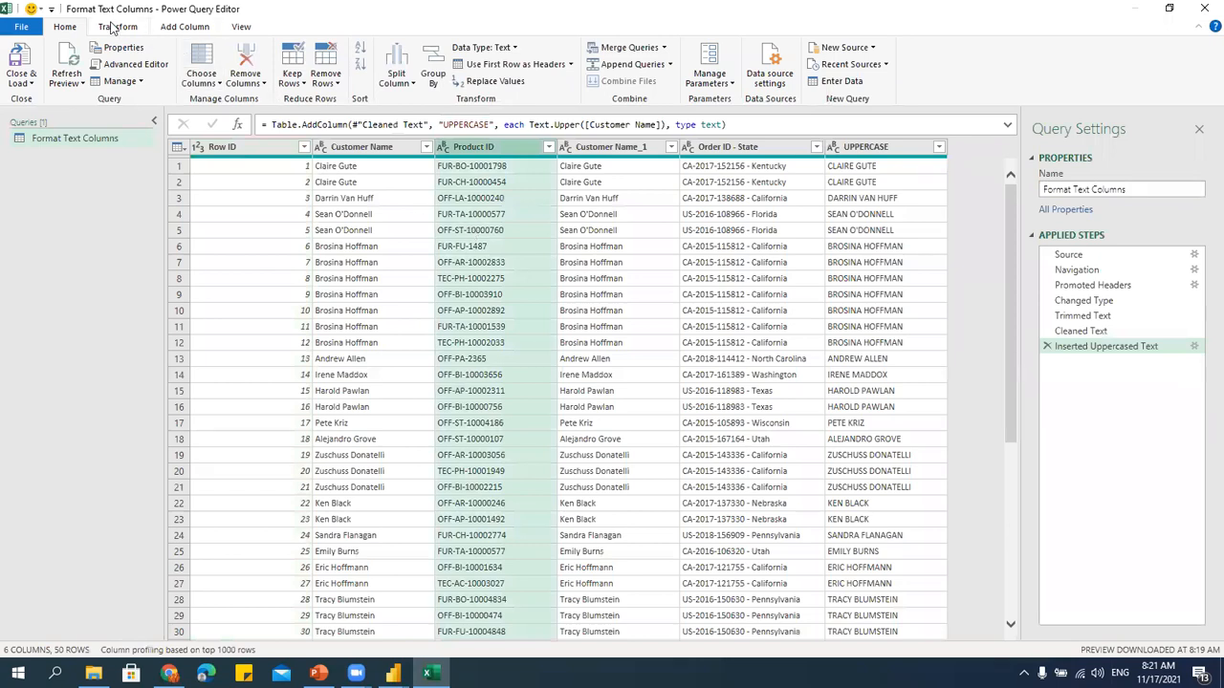
# Add a column extracting the text after the "-" delimiter from Product ID, scanning from the end of the input.
pyautogui.click(201, 29)
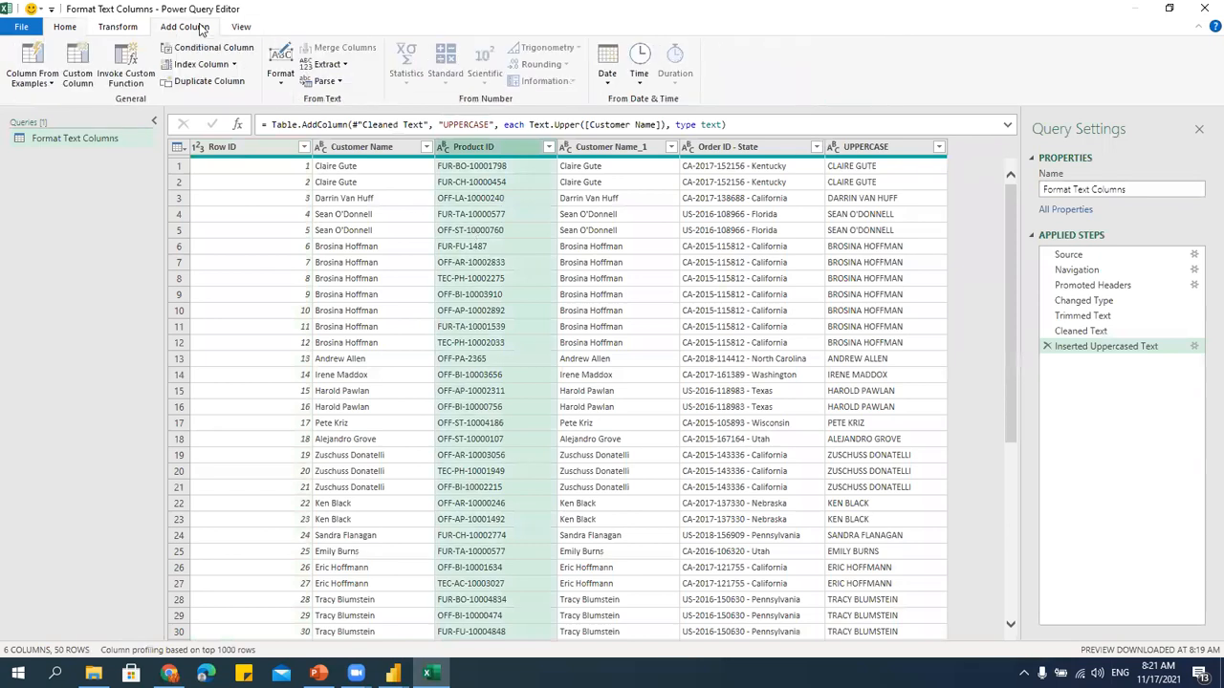
pyautogui.click(347, 65)
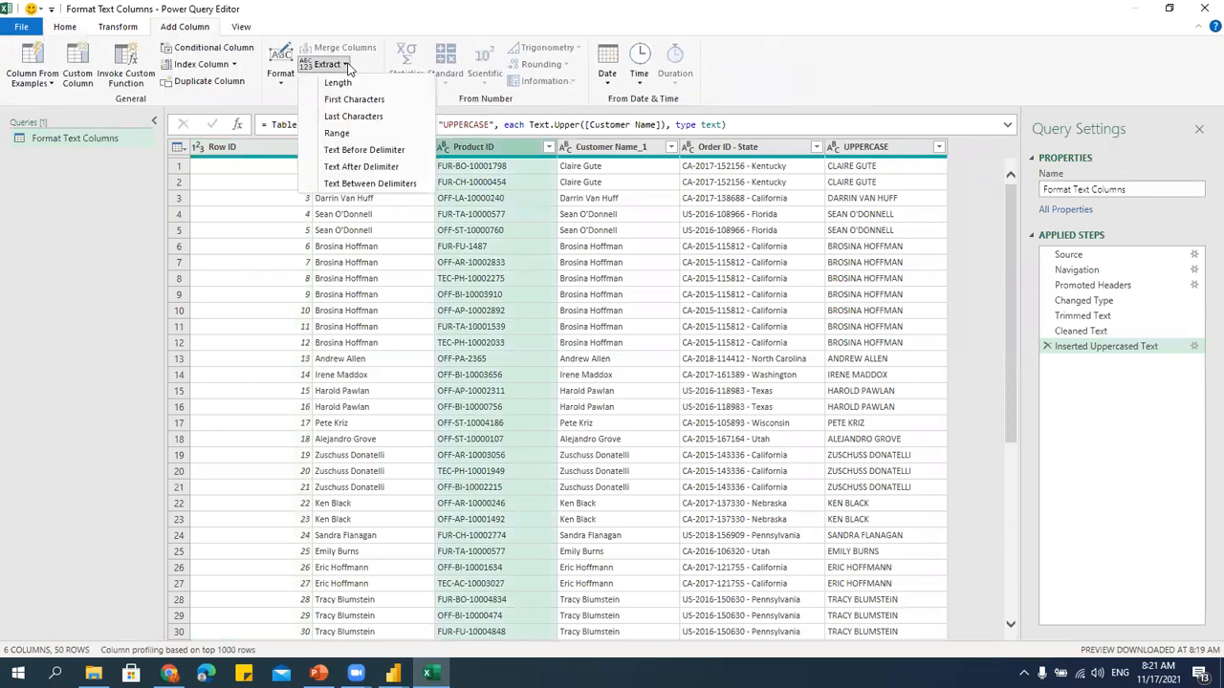
pyautogui.click(370, 183)
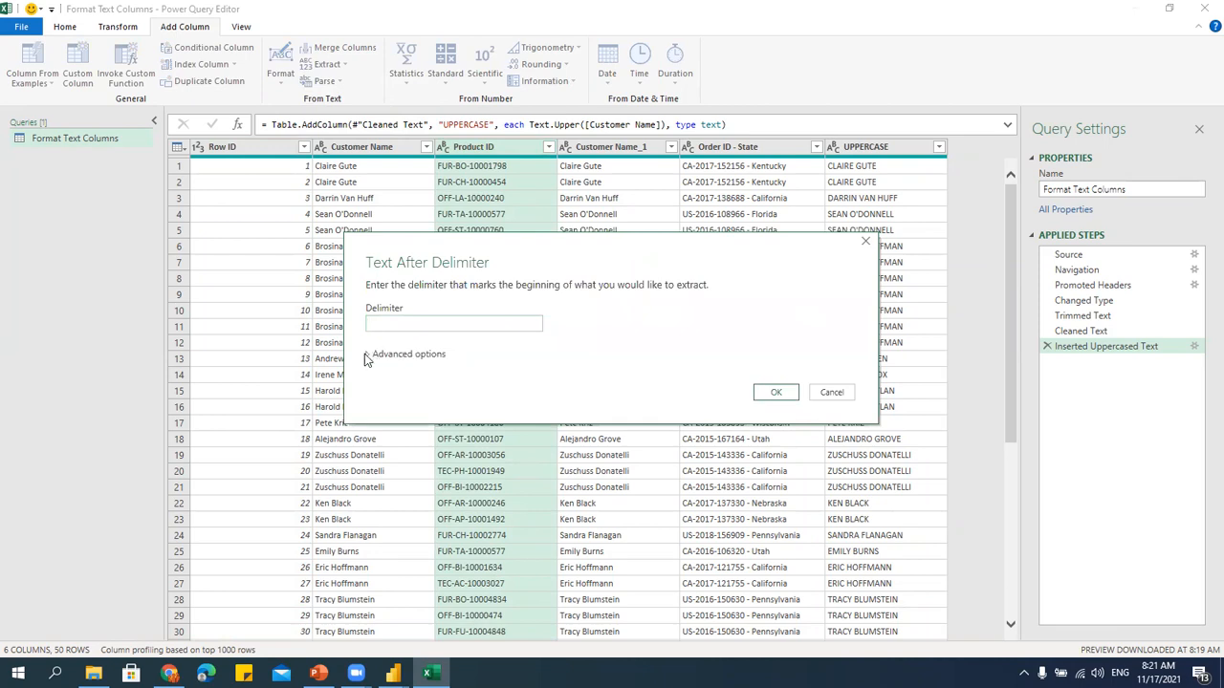
pyautogui.click(402, 323)
pyautogui.write('-')
pyautogui.click(370, 356)
pyautogui.click(450, 387)
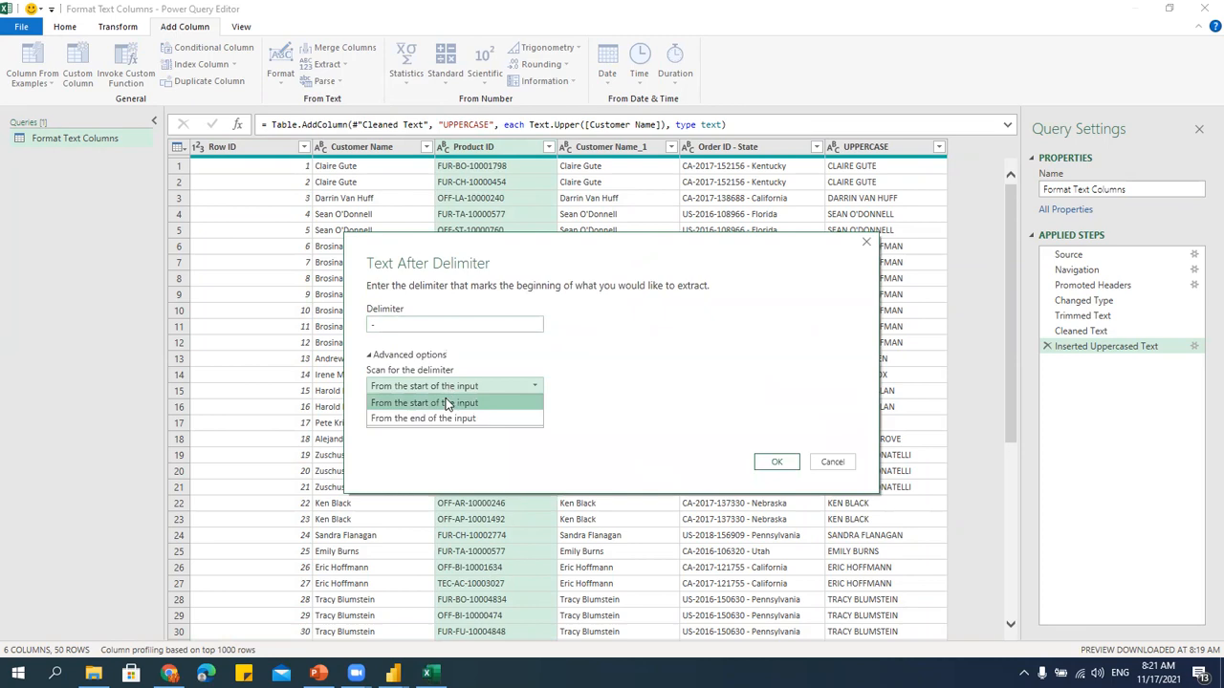
pyautogui.click(446, 418)
pyautogui.click(773, 463)
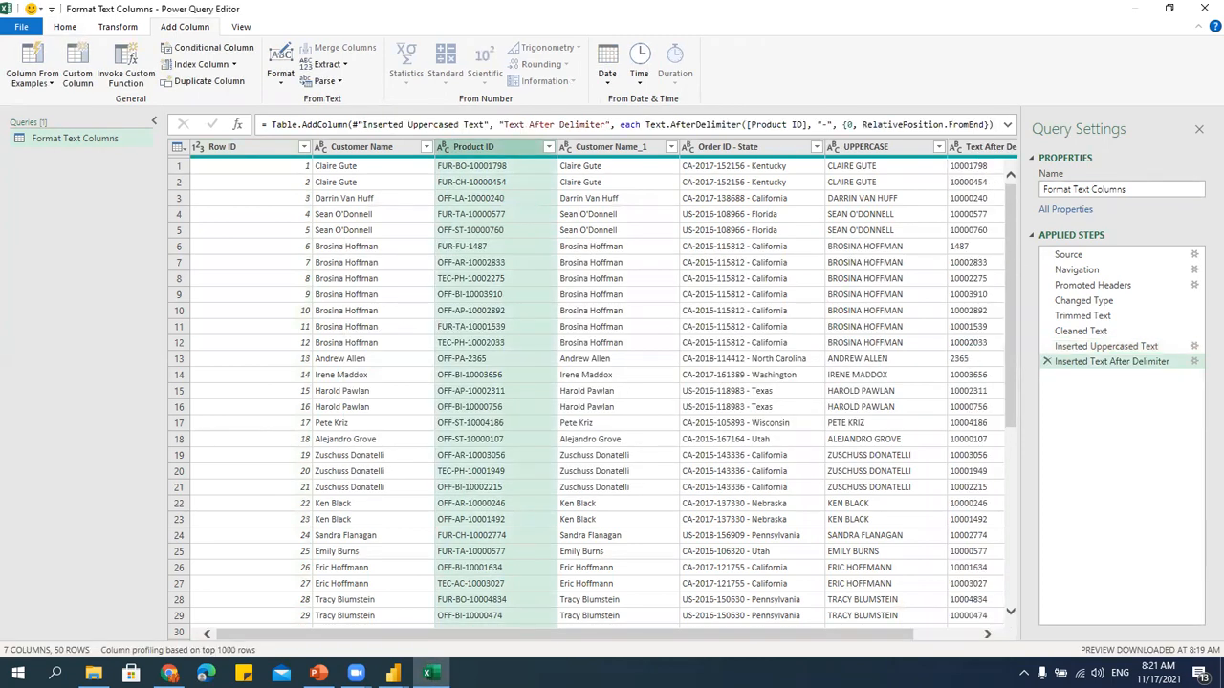
# Rename the UPPERCASE column to CustName_Upper and the Text After Delimiter column to InvCode.
pyautogui.click(988, 634)
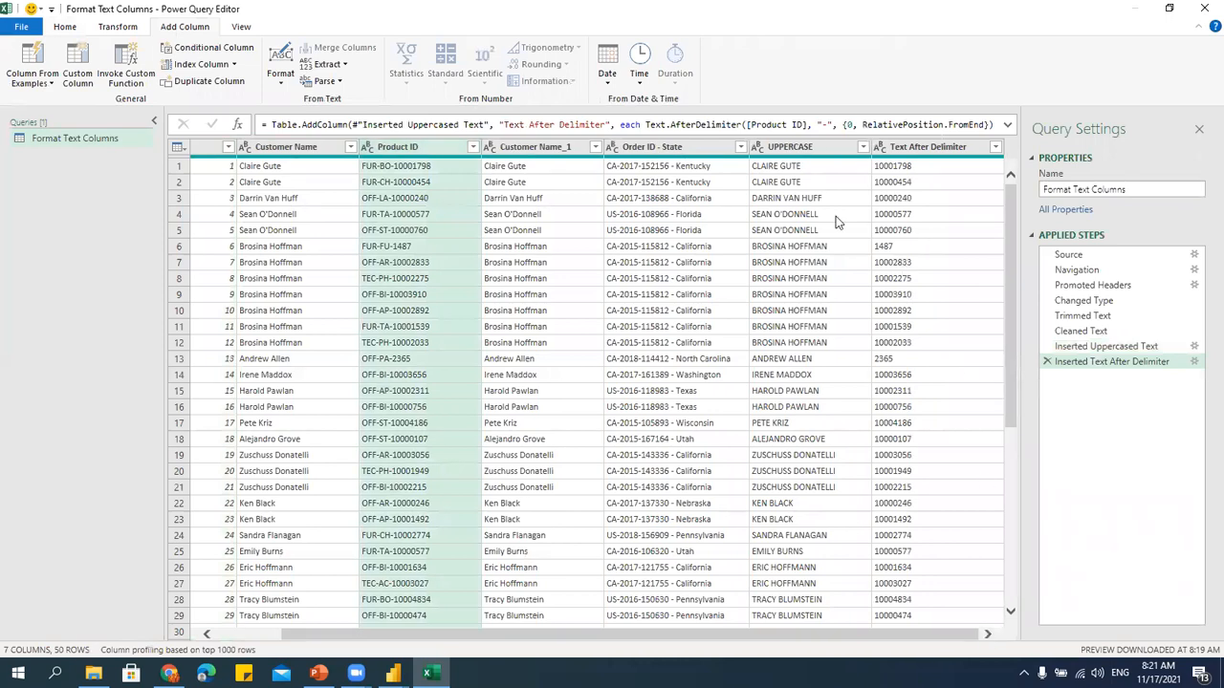
pyautogui.click(818, 151)
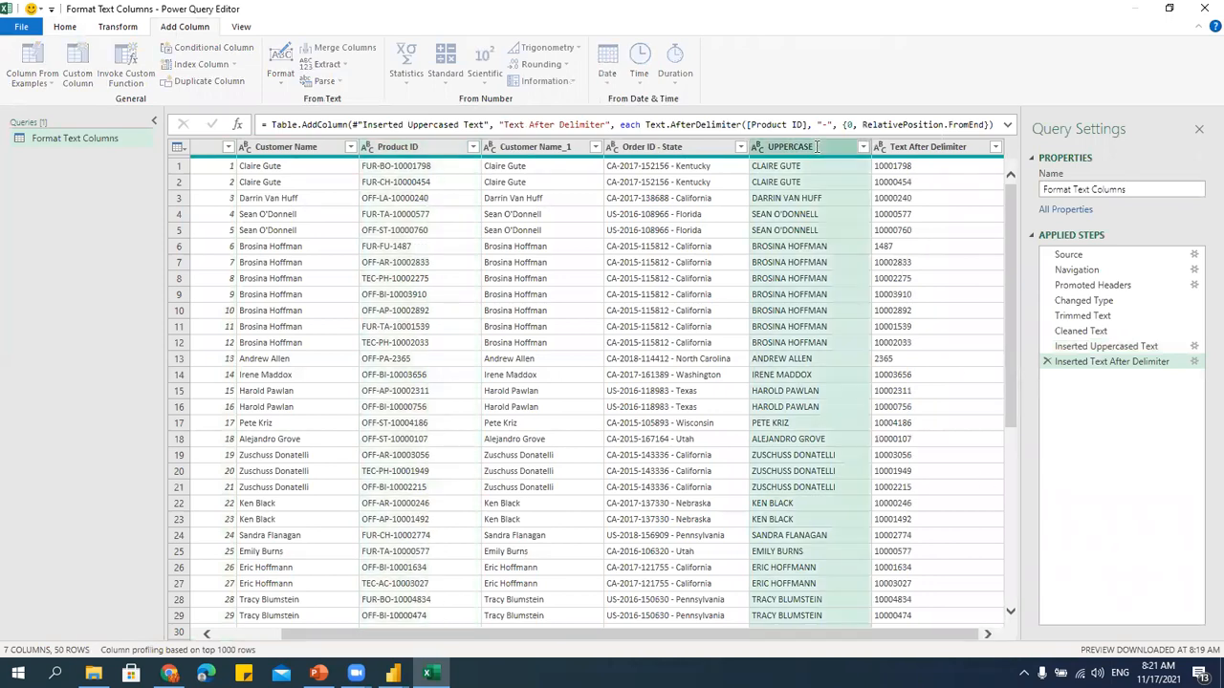
pyautogui.doubleClick(813, 149)
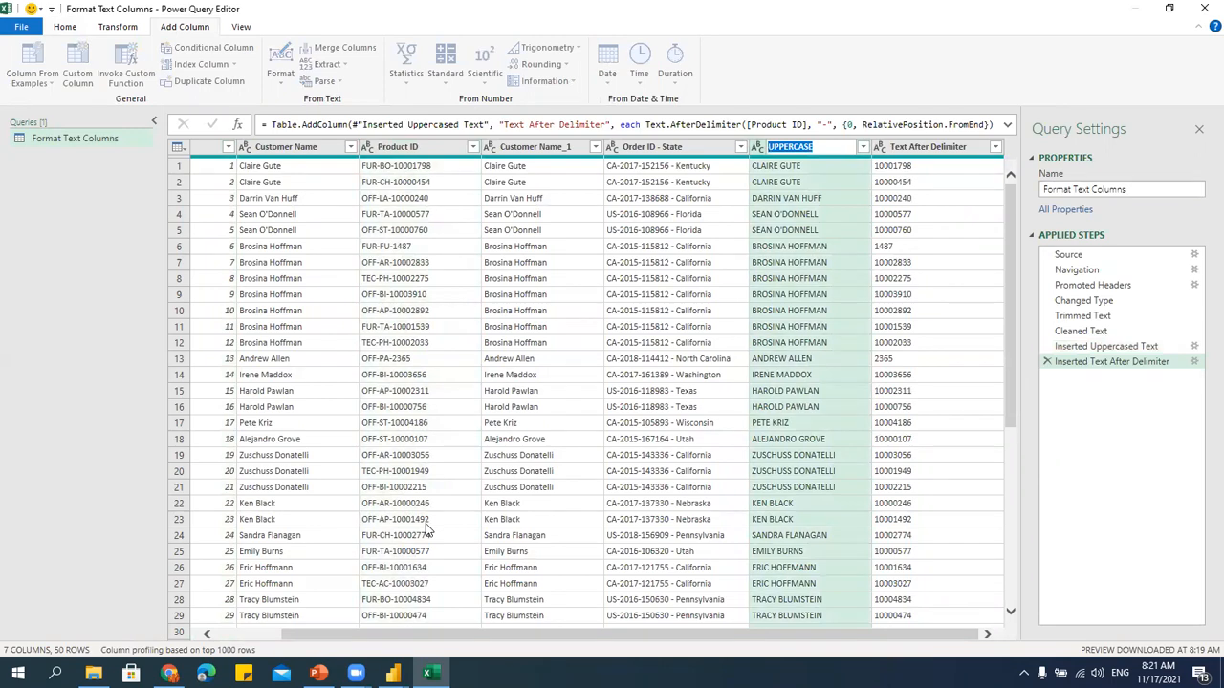
pyautogui.write('CustName_Upper')
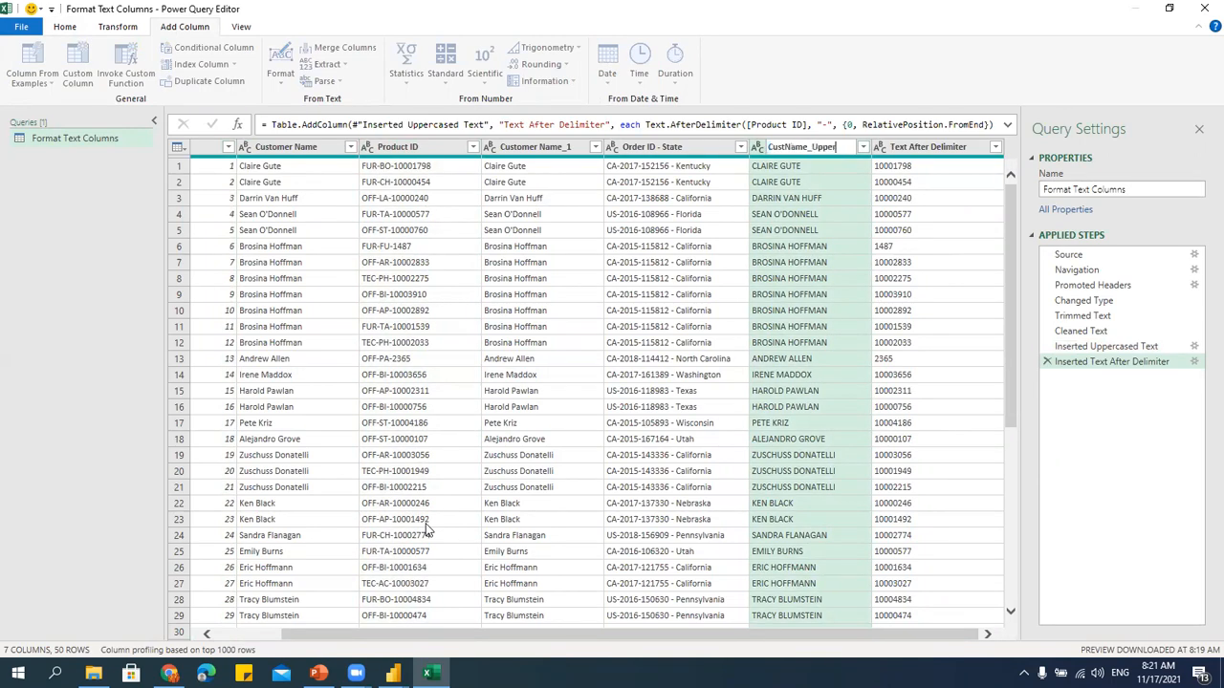
pyautogui.press('Return')
pyautogui.doubleClick(934, 148)
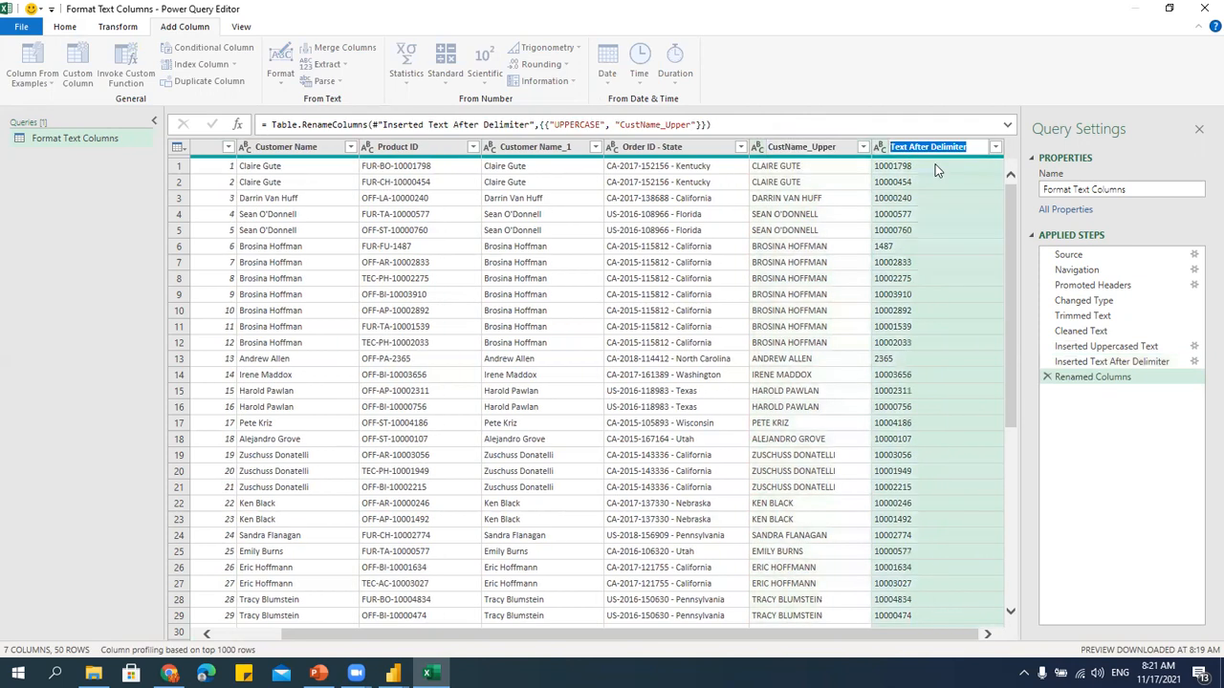
pyautogui.write('InvCode')
pyautogui.press('Return')
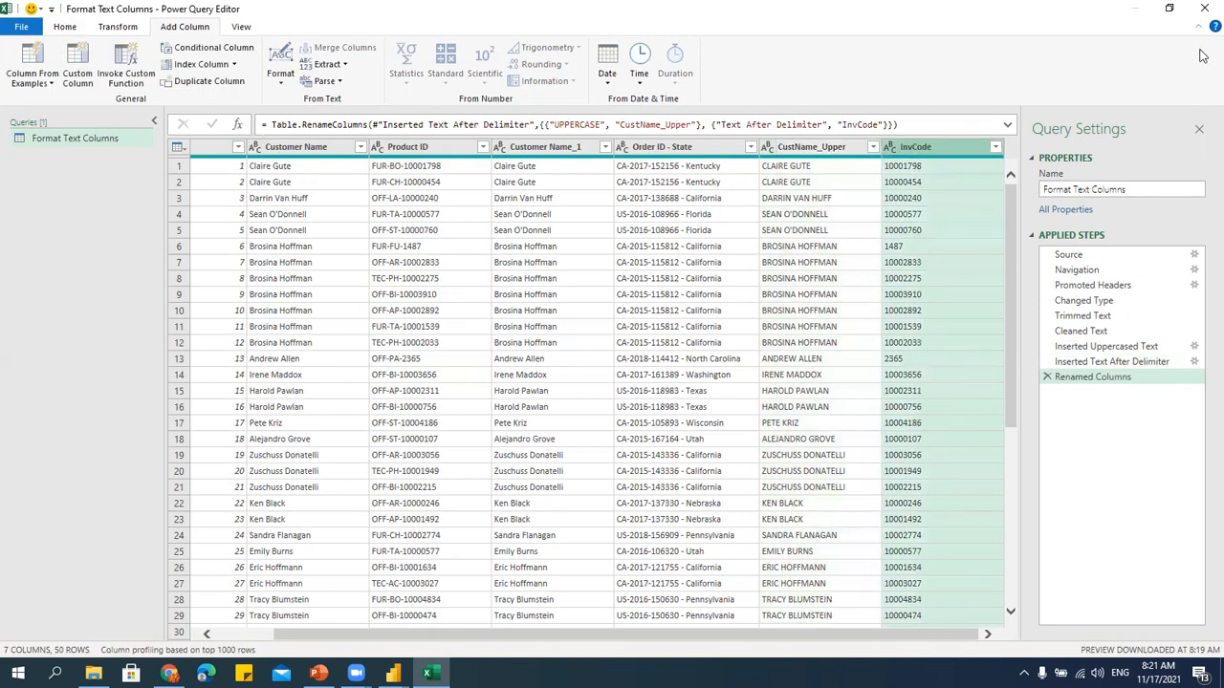
# Close the Power Query Editor keeping the changes, and look through the refreshed table on Sheet2.
pyautogui.click(1202, 12)
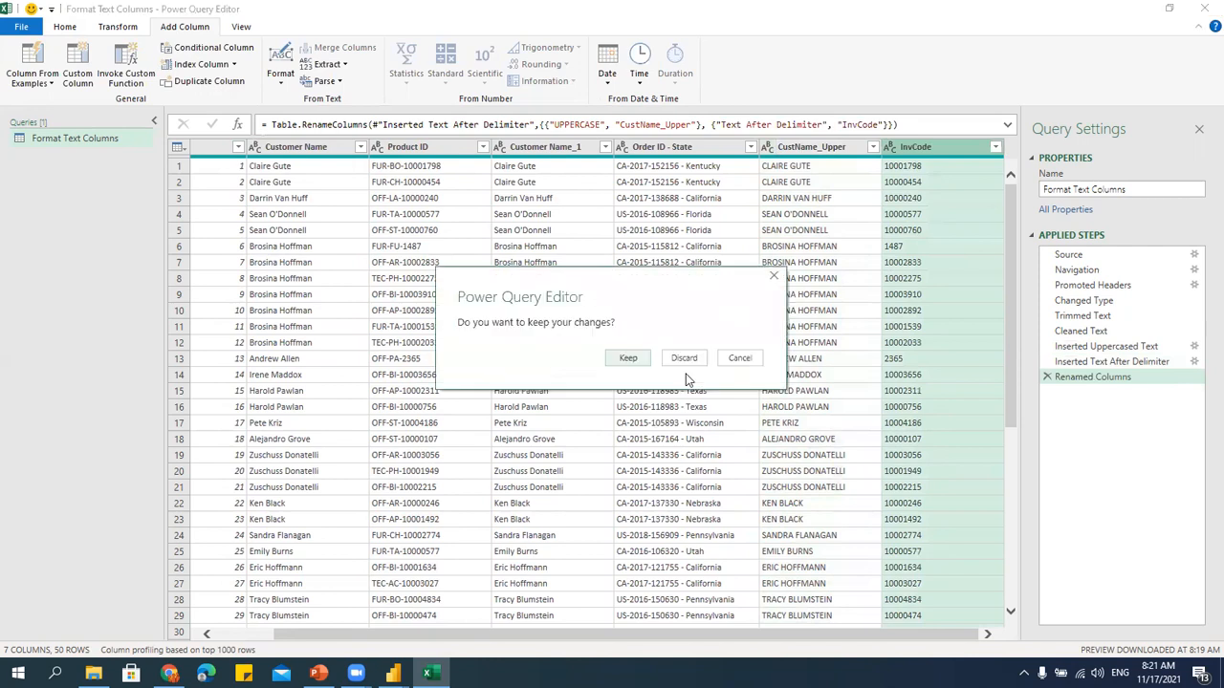
pyautogui.click(628, 357)
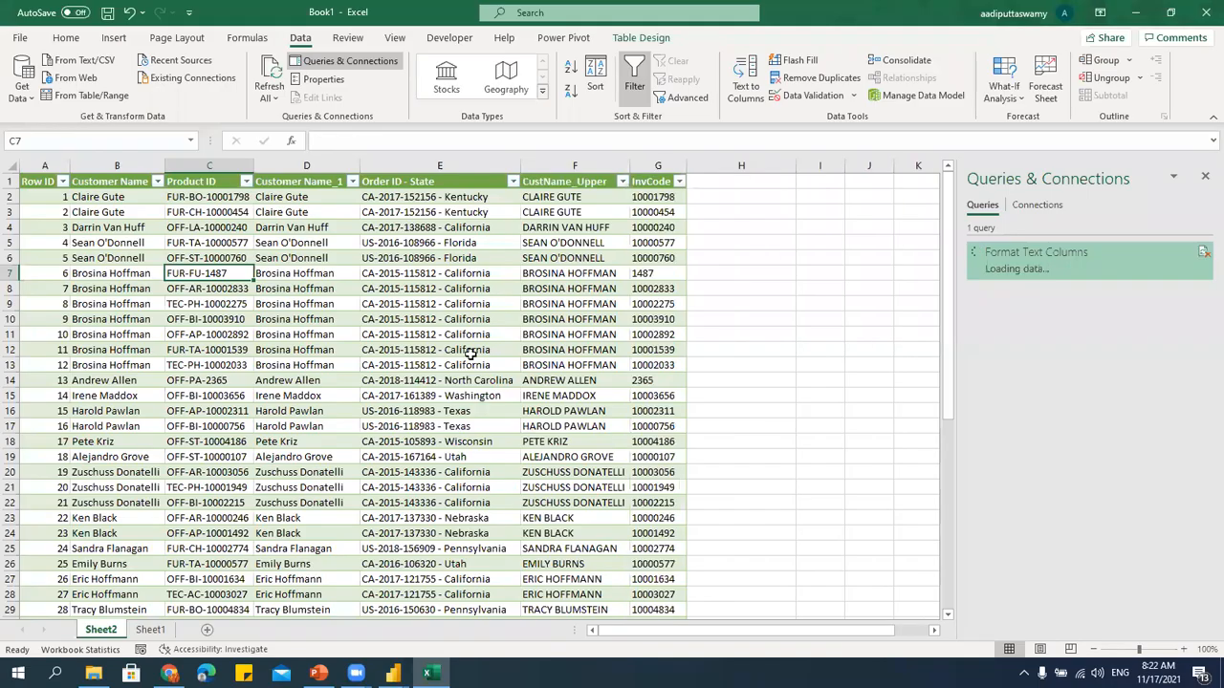
pyautogui.click(591, 290)
pyautogui.scroll(-8, 450, 474)
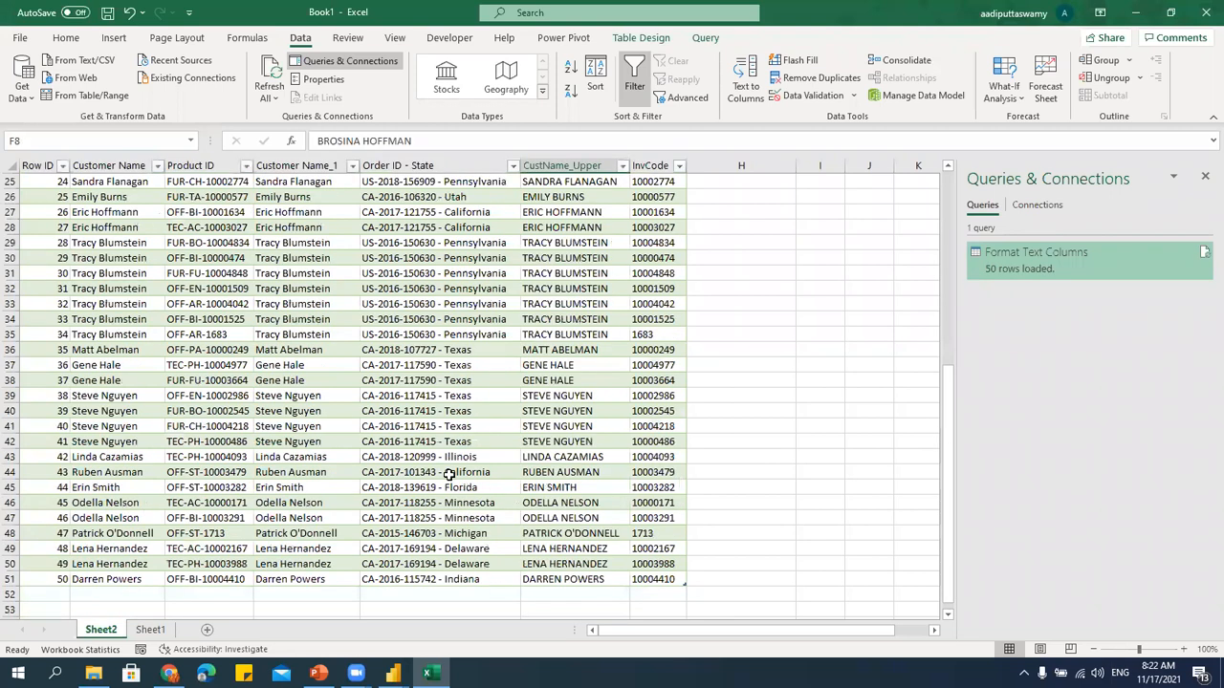
pyautogui.scroll(8, 449, 475)
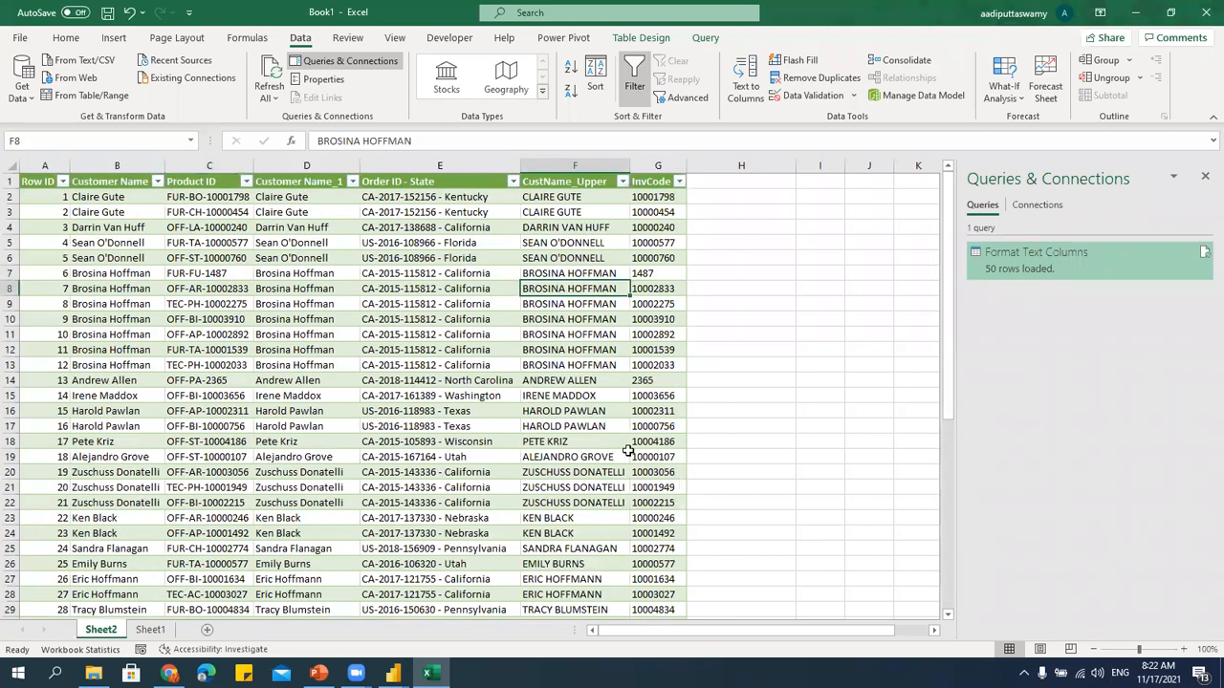
pyautogui.click(453, 396)
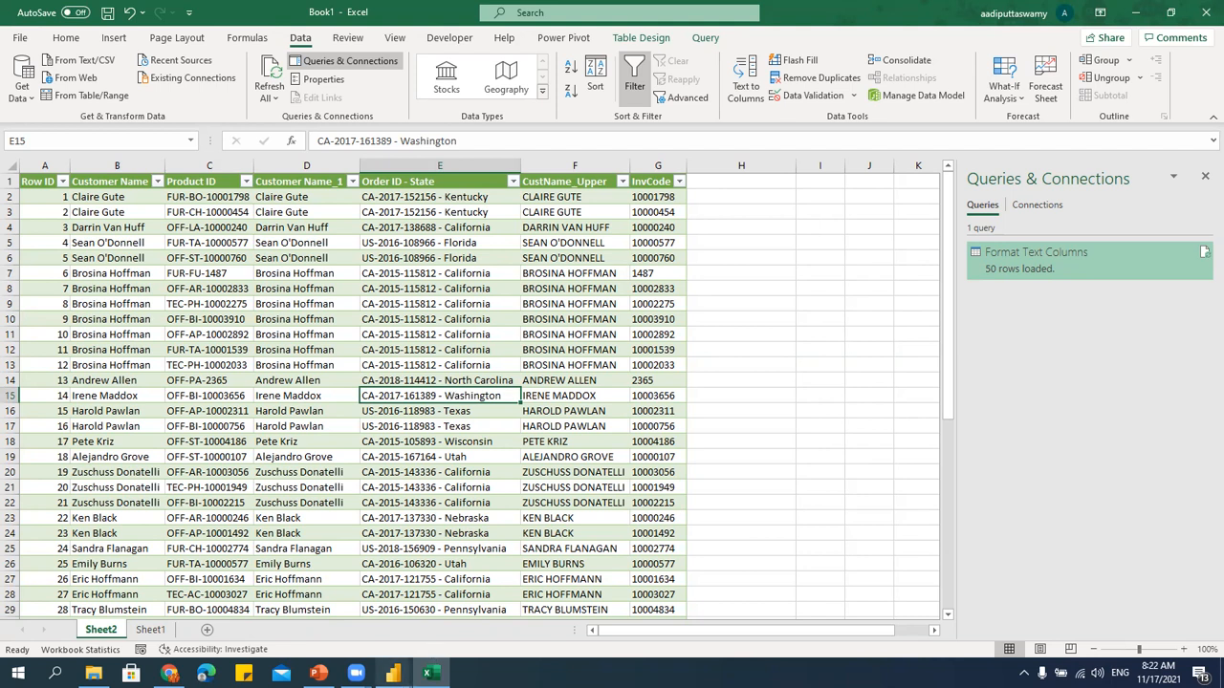
# Switch to Power BI's Power Query Editor and bring up the choices for a new data source.
pyautogui.moveTo(393, 673)
pyautogui.click(413, 602)
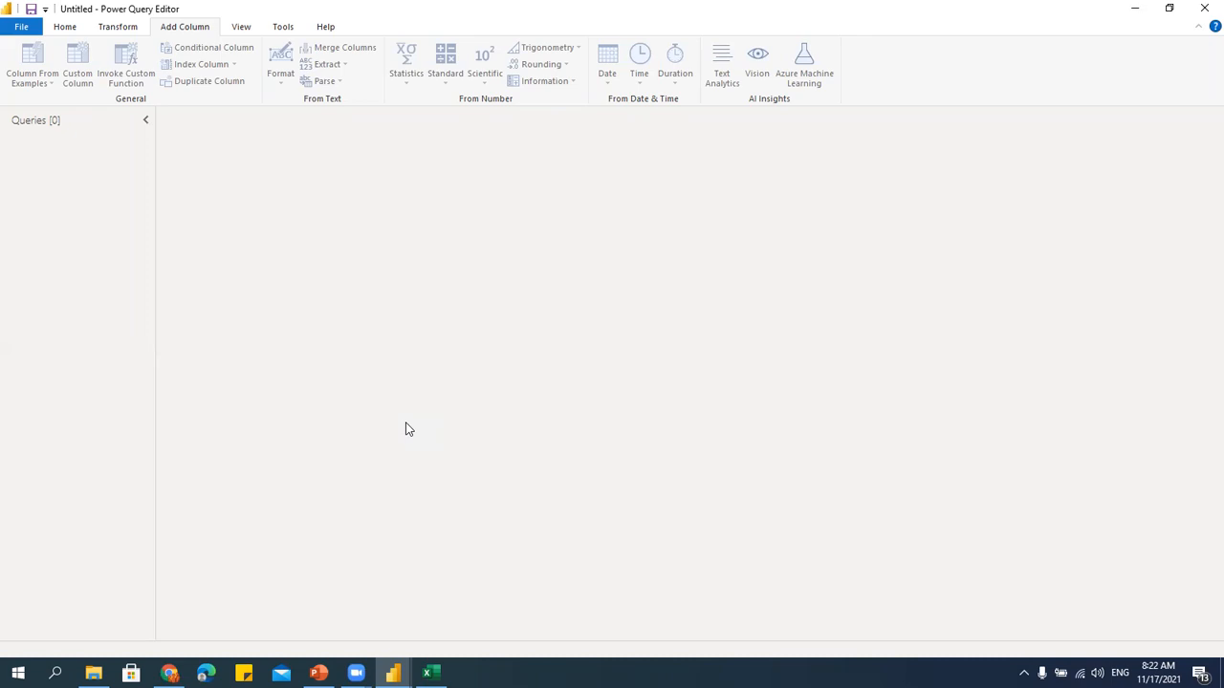
pyautogui.click(67, 26)
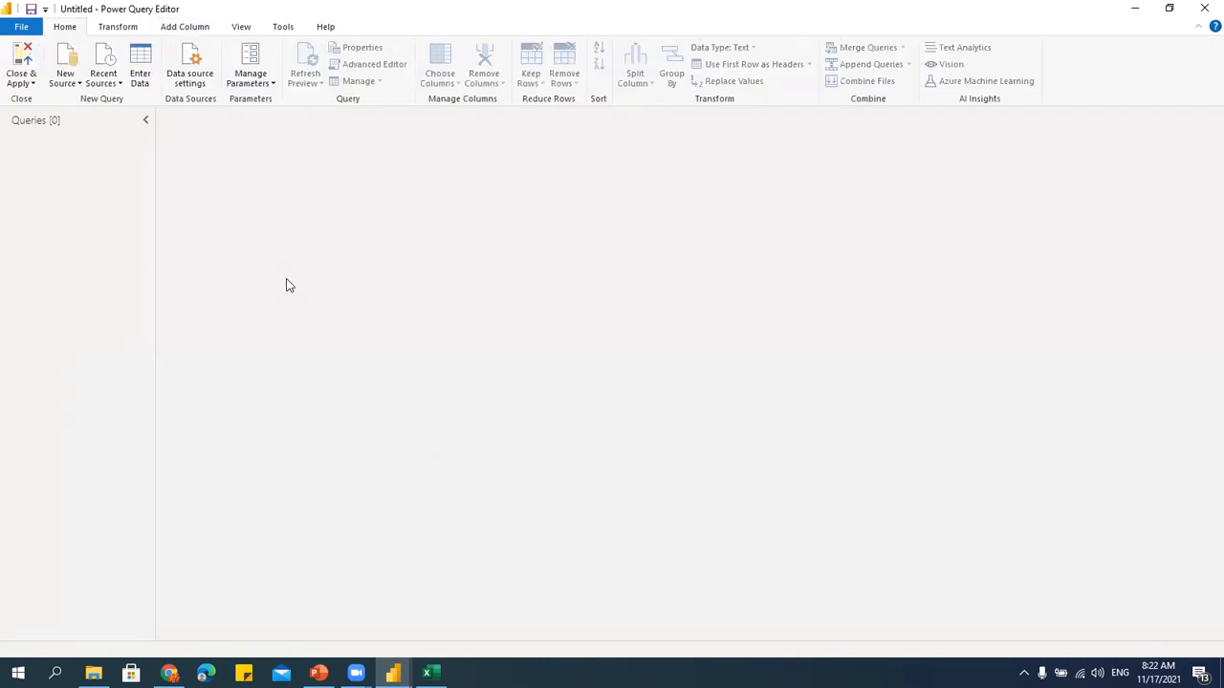
pyautogui.click(65, 83)
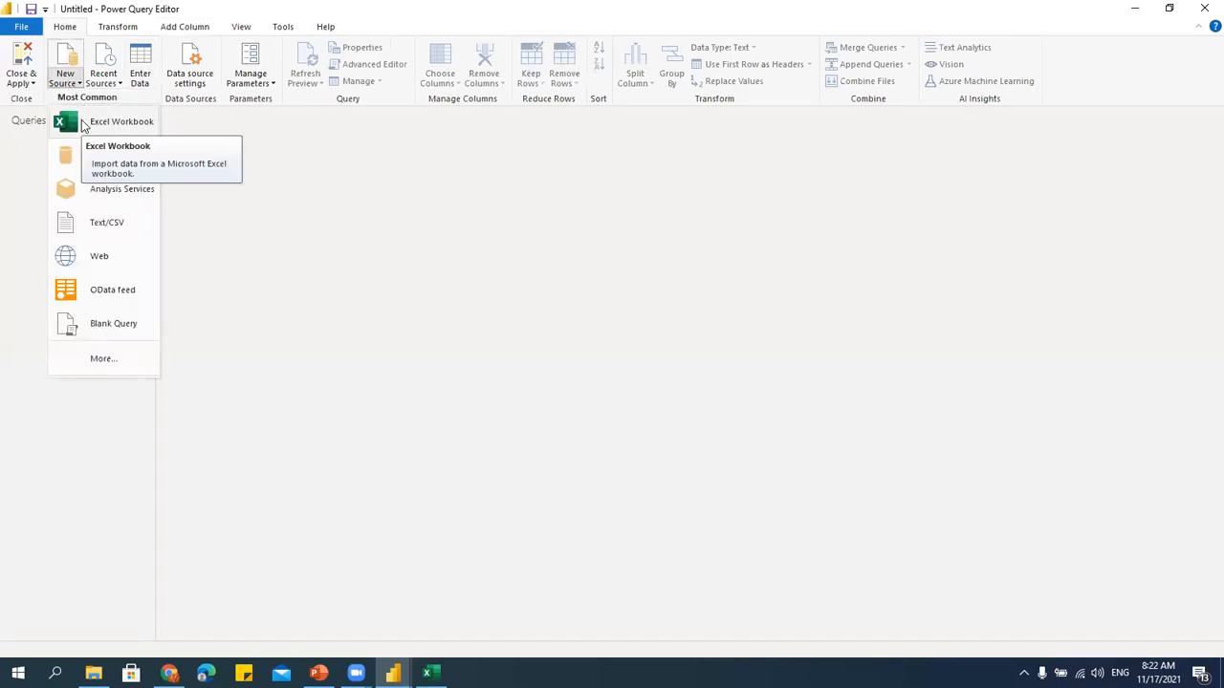
# Switch back to Book1 in Excel and view the empty Sheet1 alongside its Format Text Columns query.
pyautogui.click(431, 673)
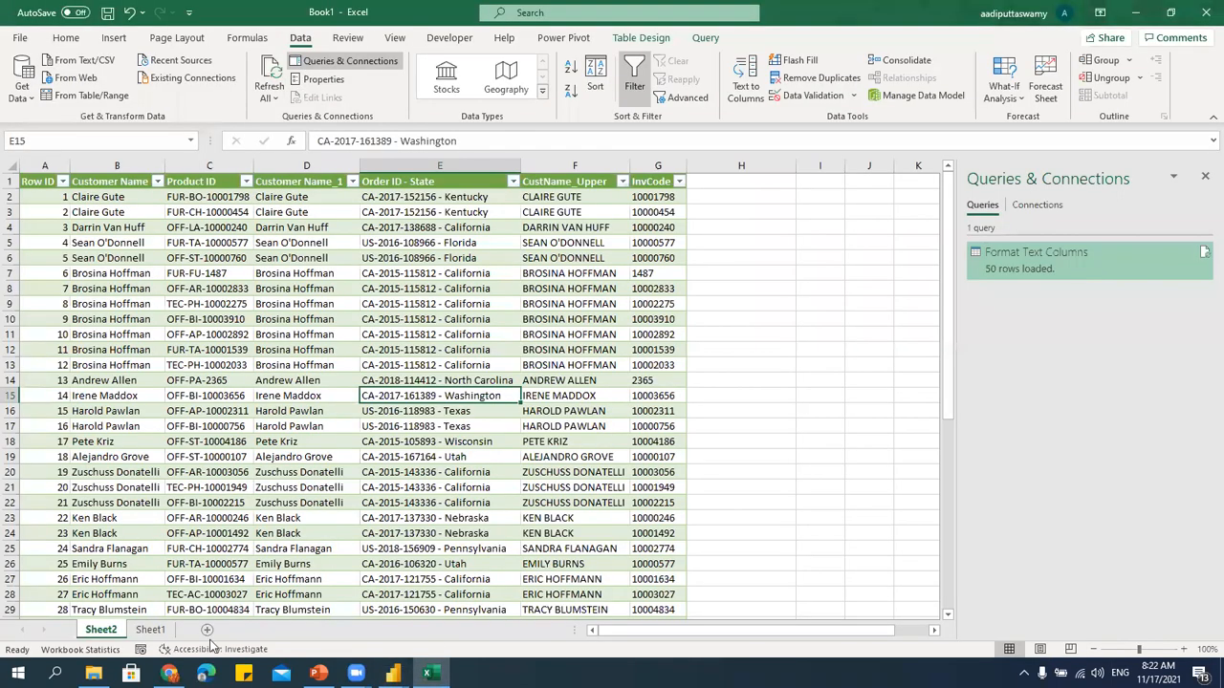
pyautogui.click(151, 629)
pyautogui.click(125, 259)
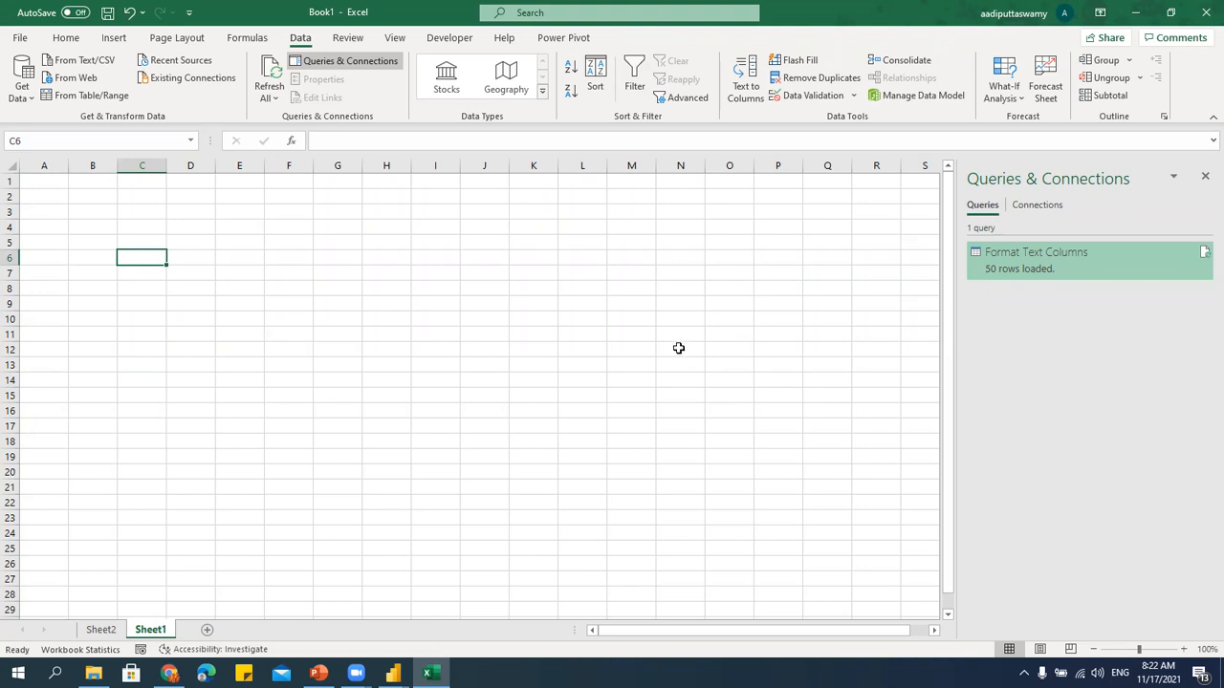
pyautogui.doubleClick(1090, 260)
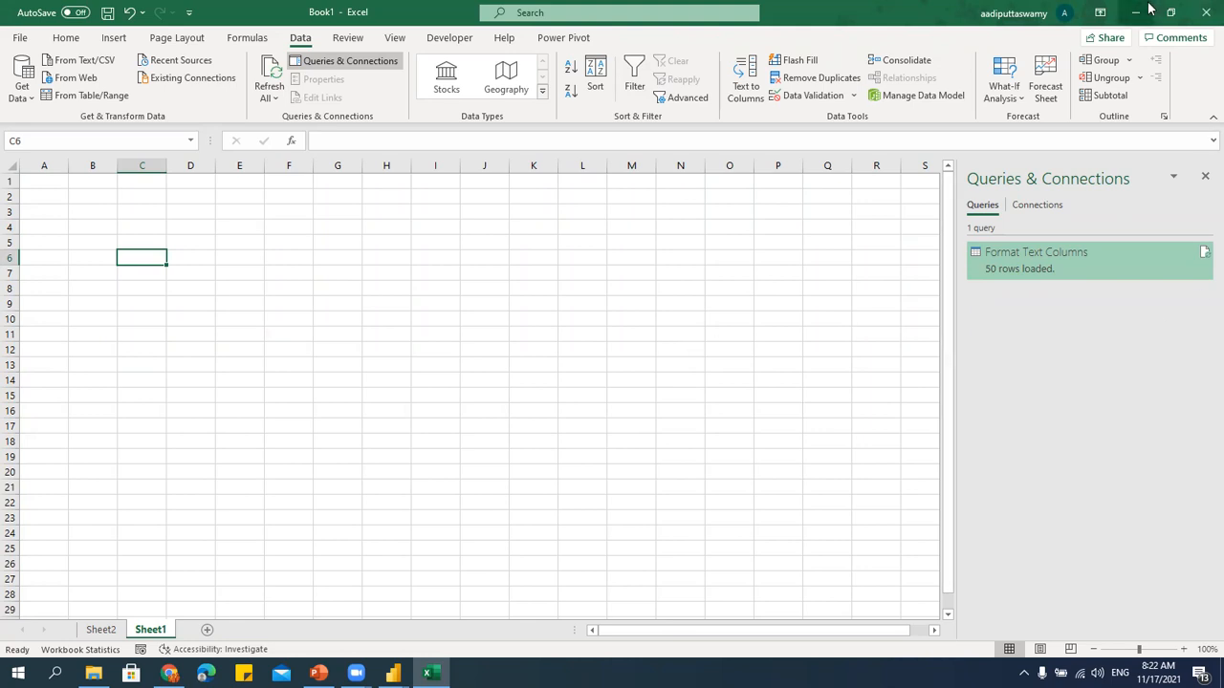
# Return to Power BI's Power Query Editor and import the Format Number Columns sheet from the workbook "02 -Format Number Columns.xlsx".
pyautogui.click(72, 81)
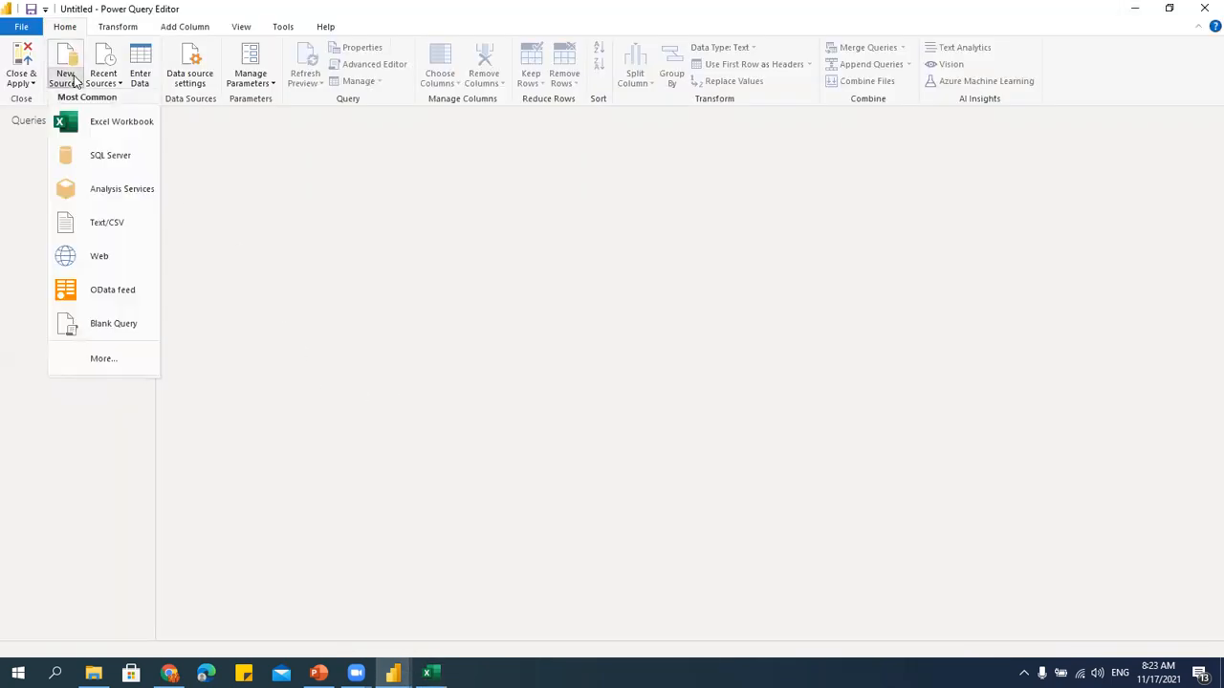
pyautogui.click(75, 125)
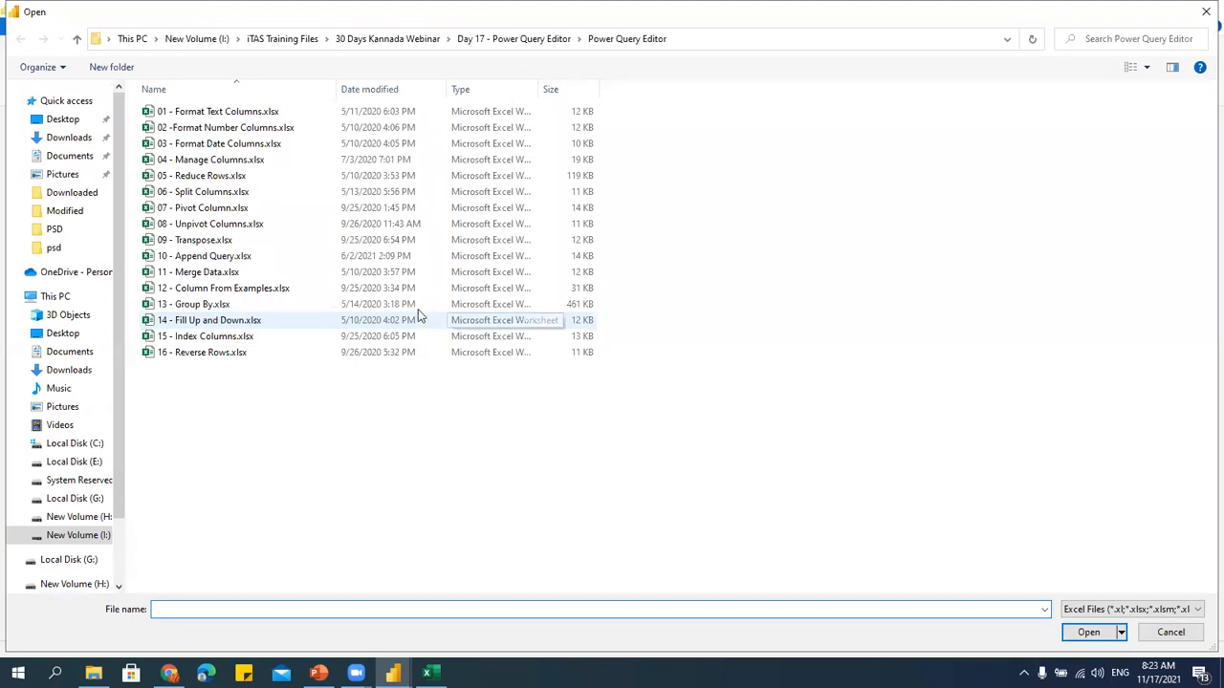
pyautogui.click(282, 129)
pyautogui.click(1080, 632)
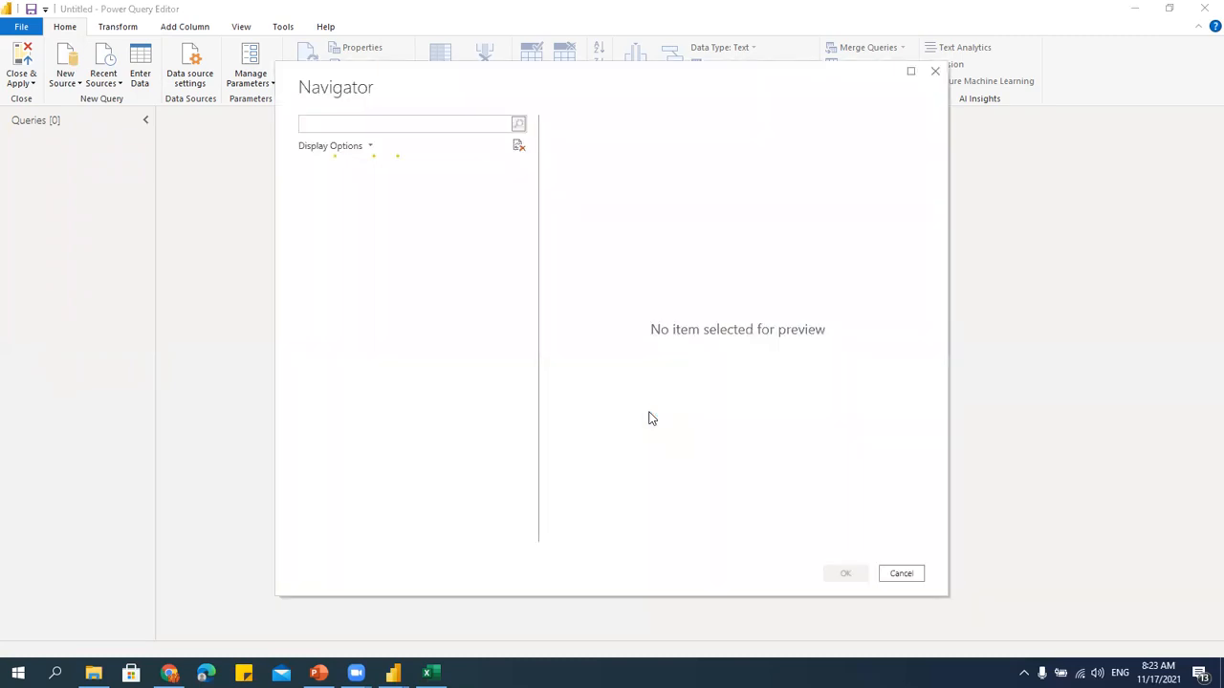
pyautogui.click(353, 190)
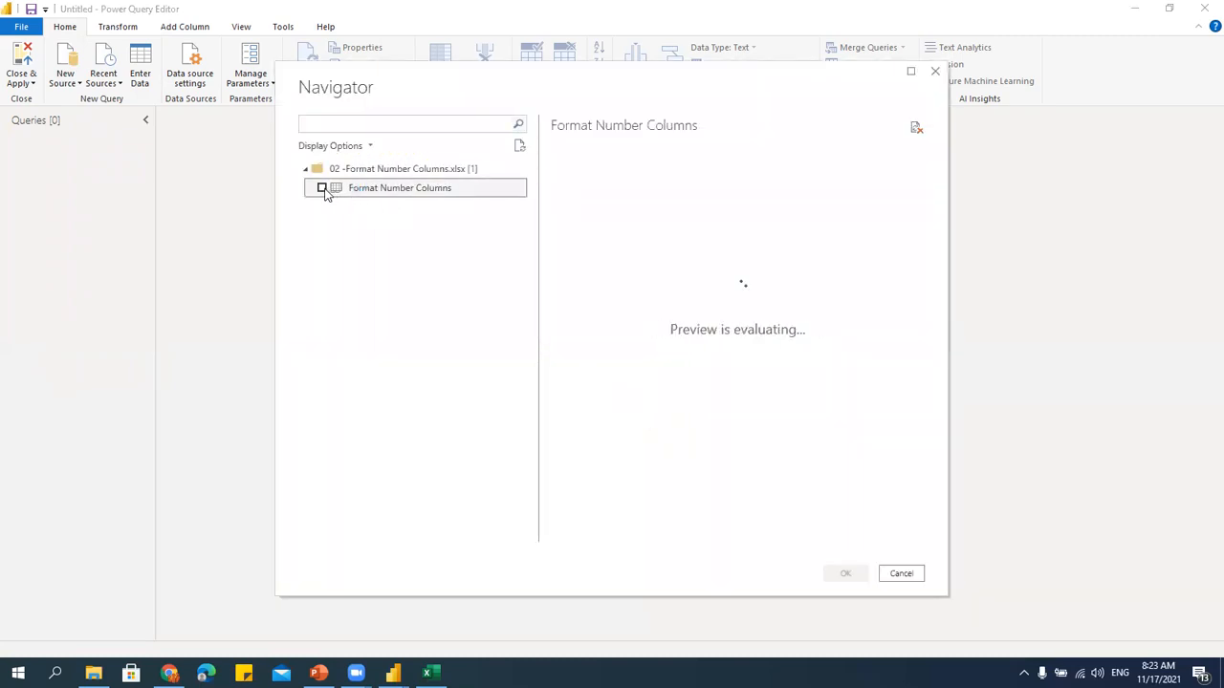
pyautogui.click(324, 188)
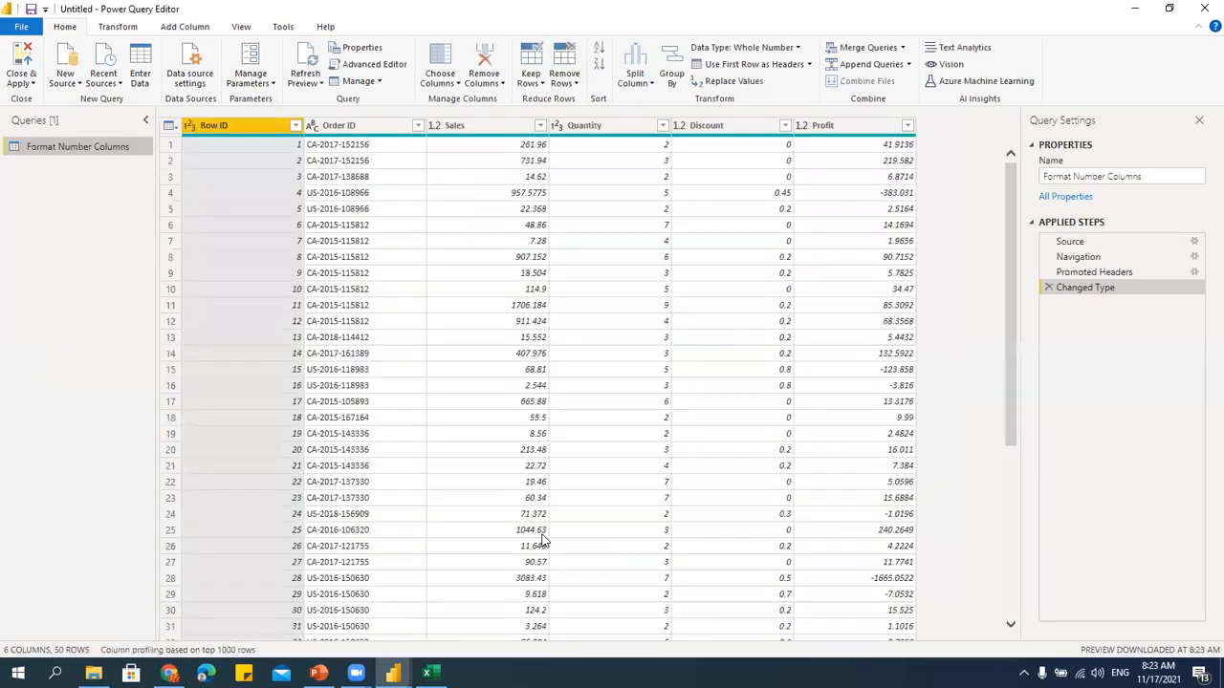
# Hide the query settings and add a new column that adds 1000 to each Sales value.
pyautogui.click(498, 132)
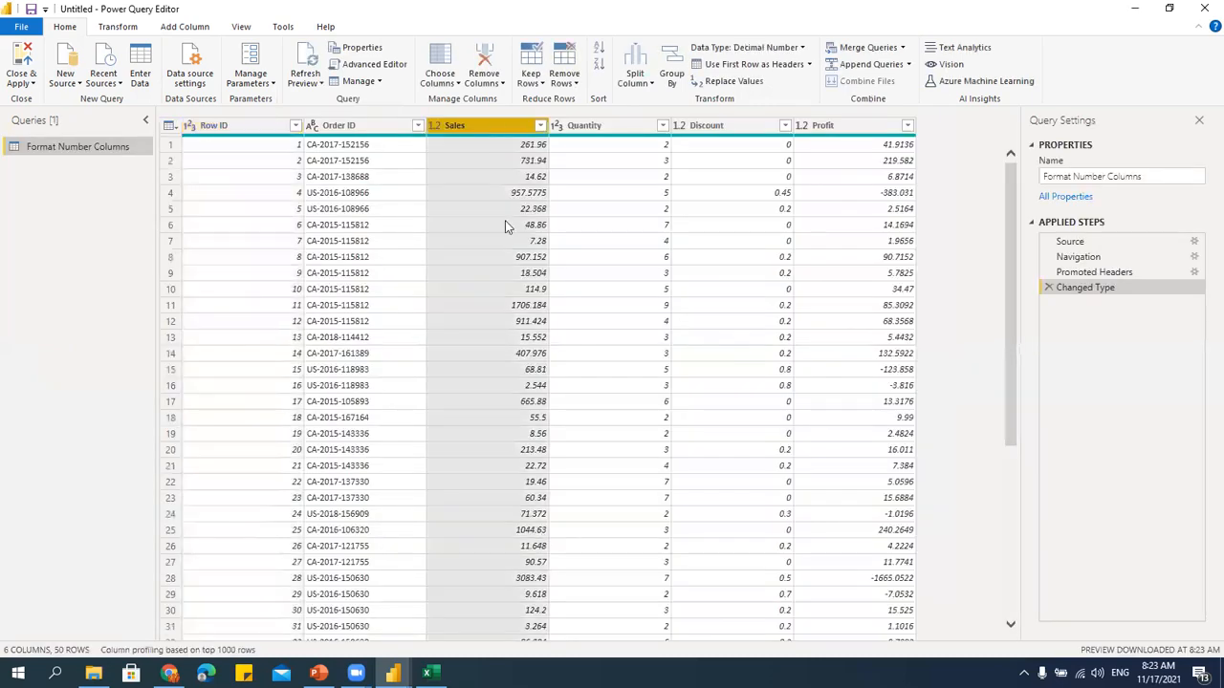
pyautogui.click(1199, 120)
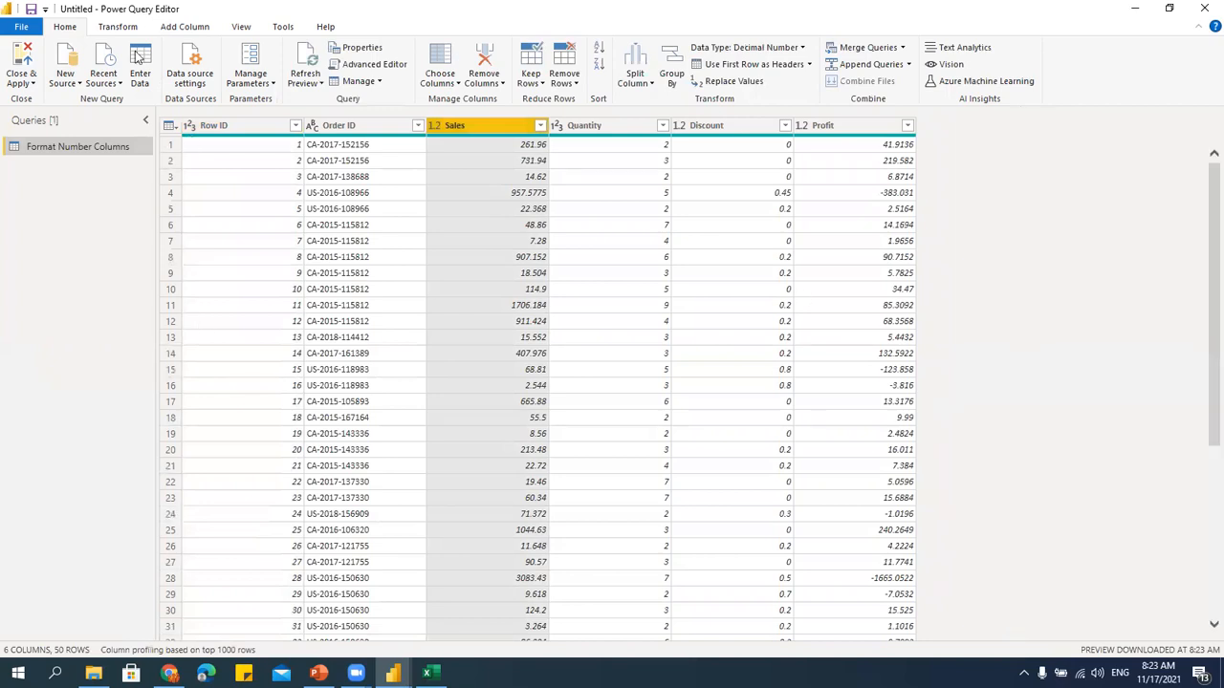
pyautogui.click(185, 28)
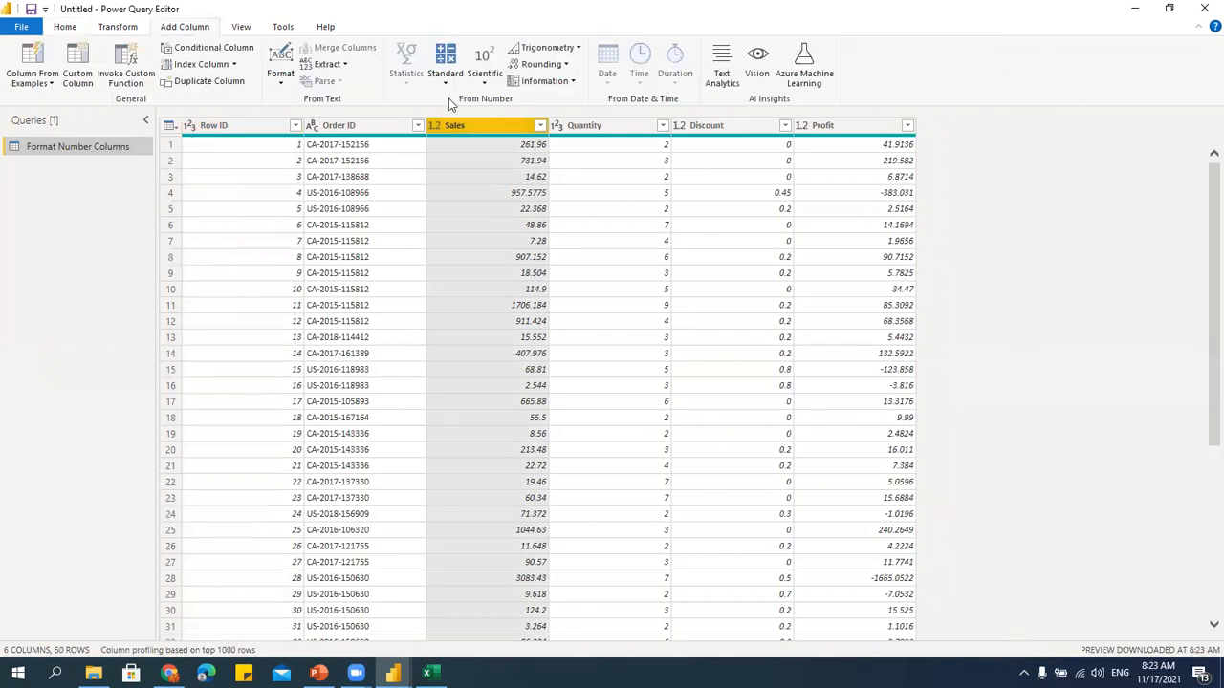
pyautogui.click(445, 74)
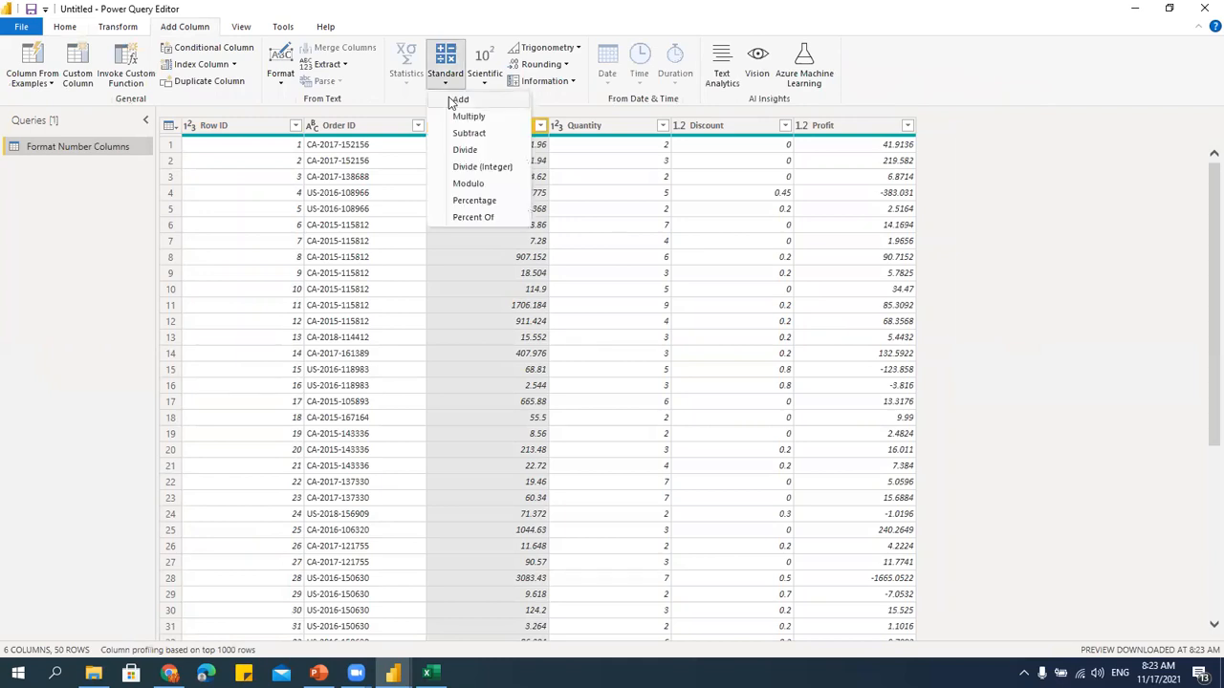
pyautogui.click(436, 251)
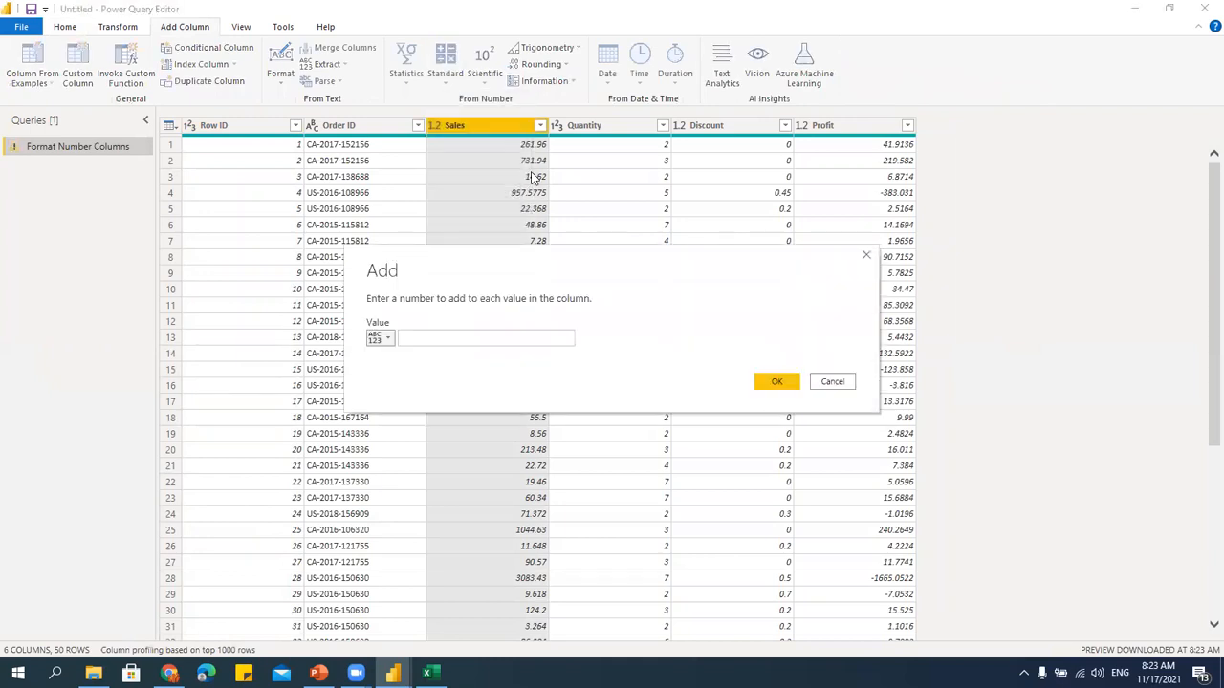
pyautogui.click(449, 337)
pyautogui.write('1000')
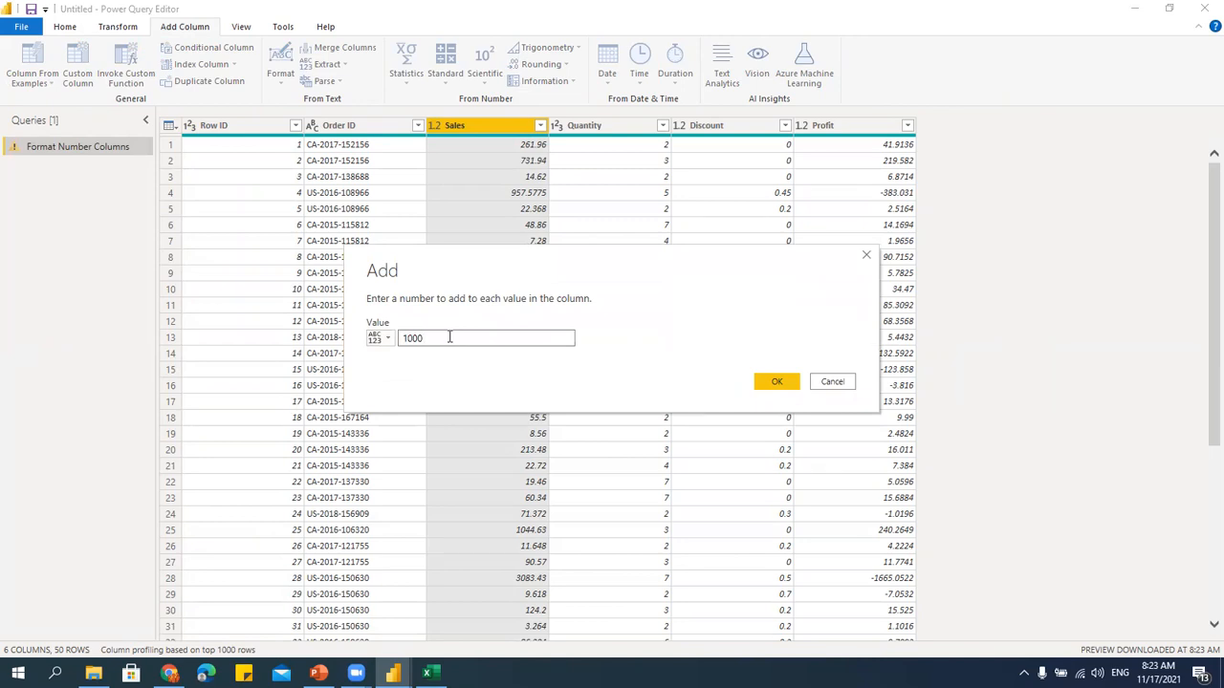
pyautogui.click(776, 383)
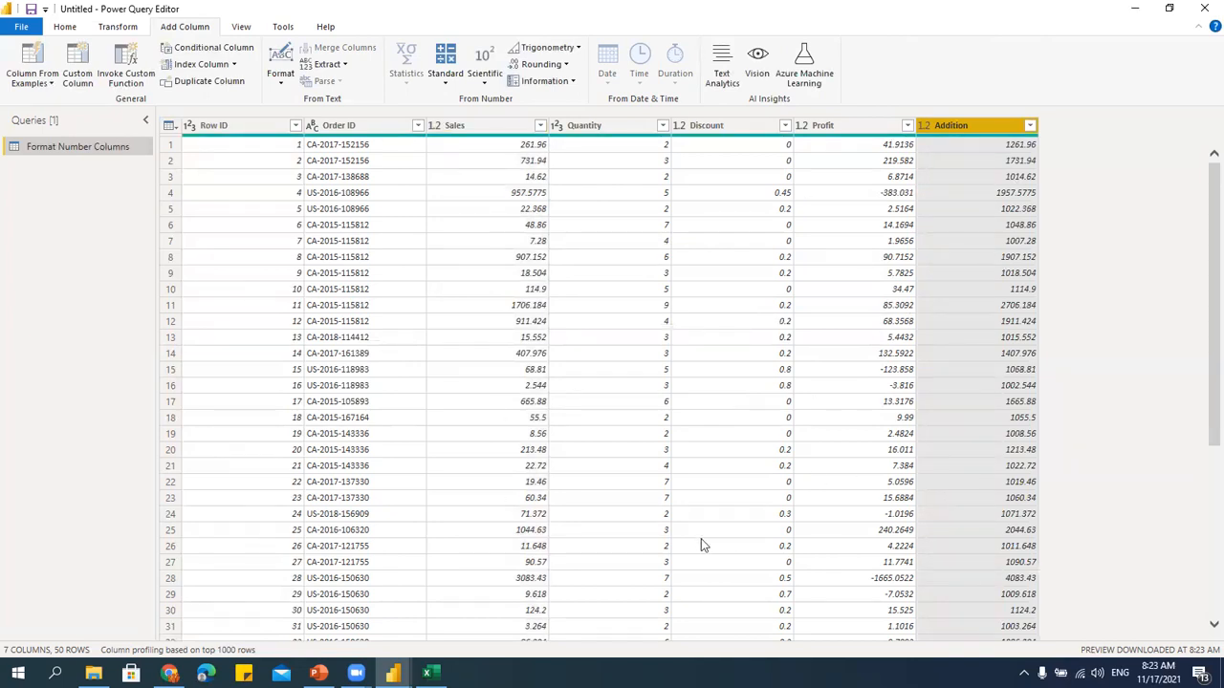
# Add a new column that divides each Sales value by 18.
pyautogui.click(483, 127)
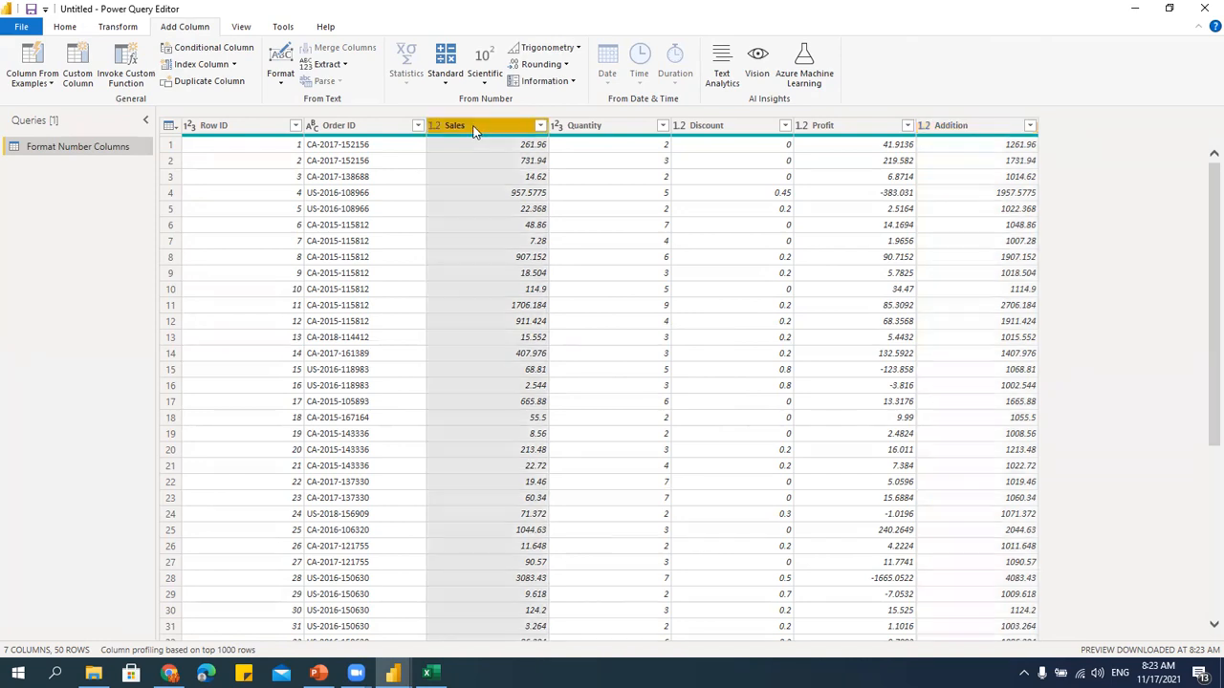
pyautogui.click(446, 73)
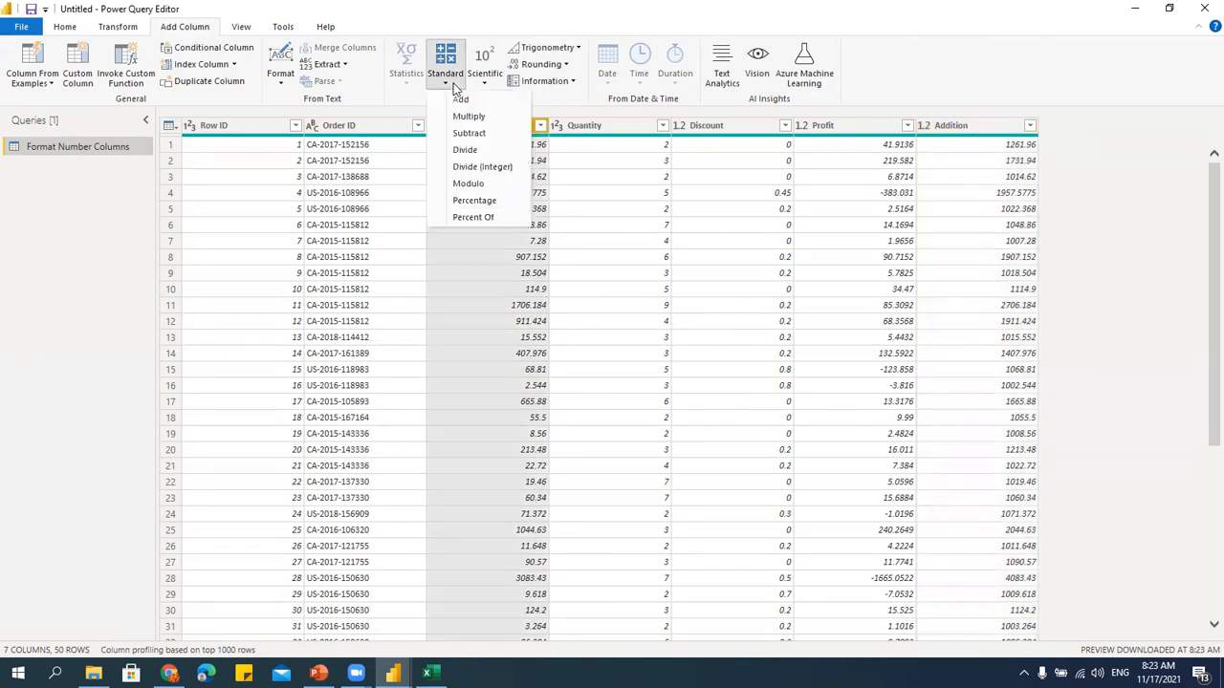
pyautogui.click(463, 151)
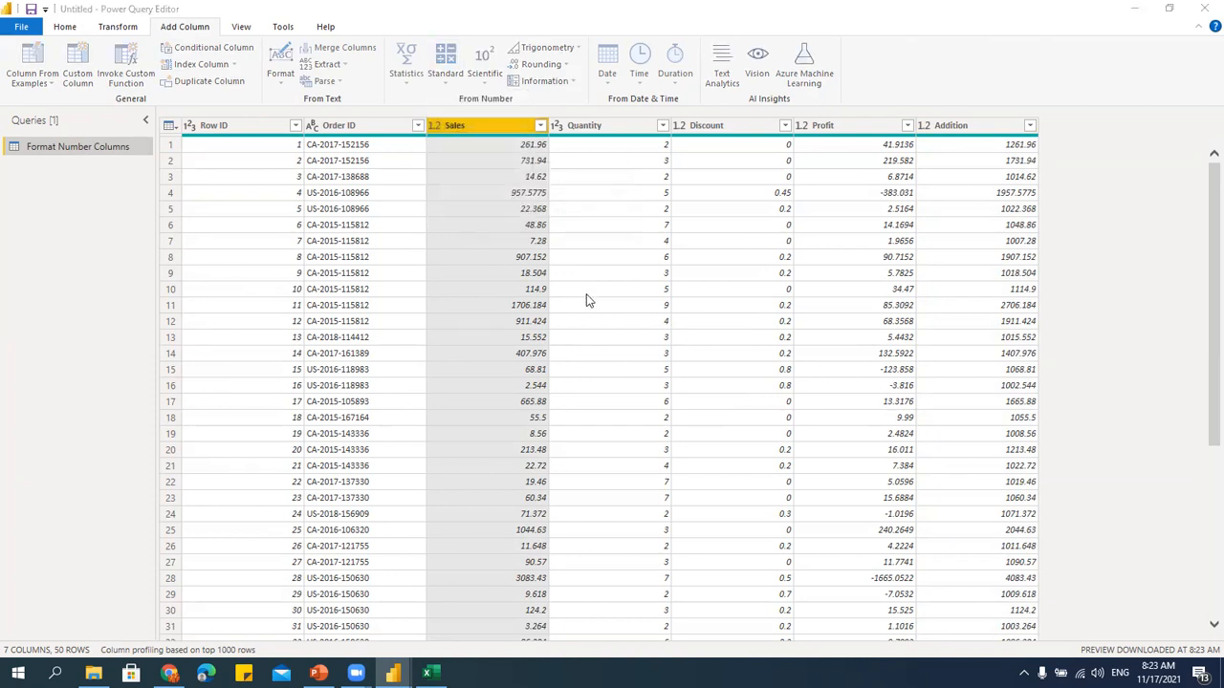
pyautogui.click(461, 337)
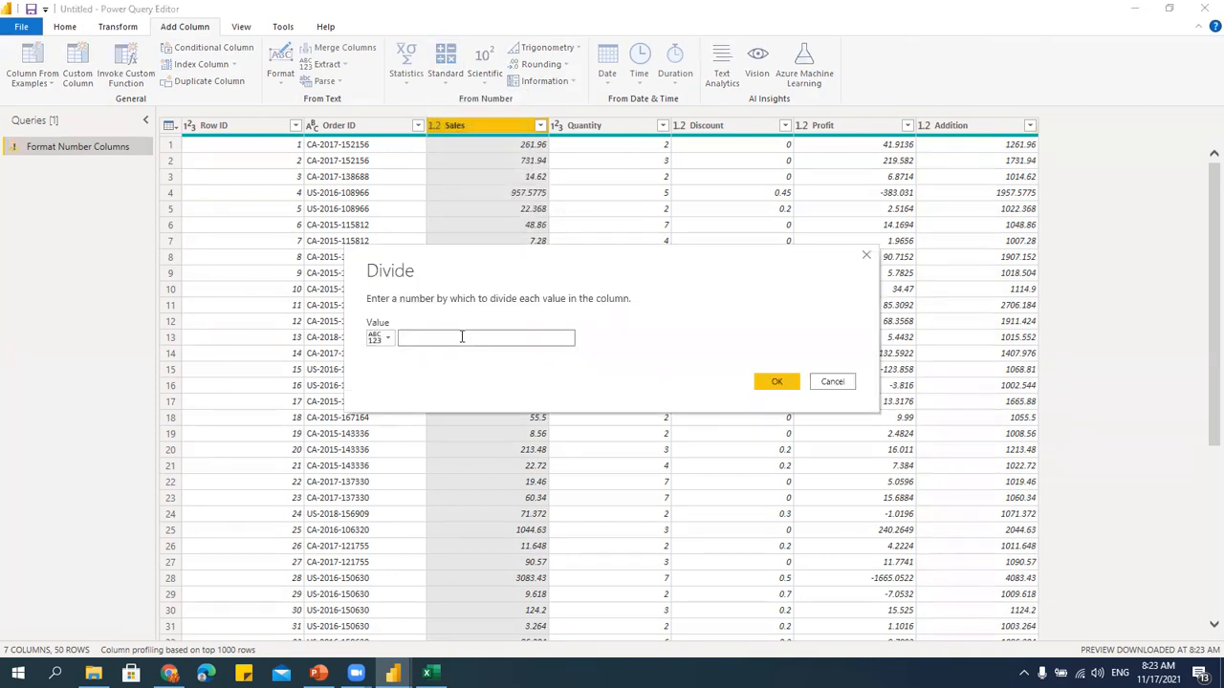
pyautogui.write('18')
pyautogui.press('Return')
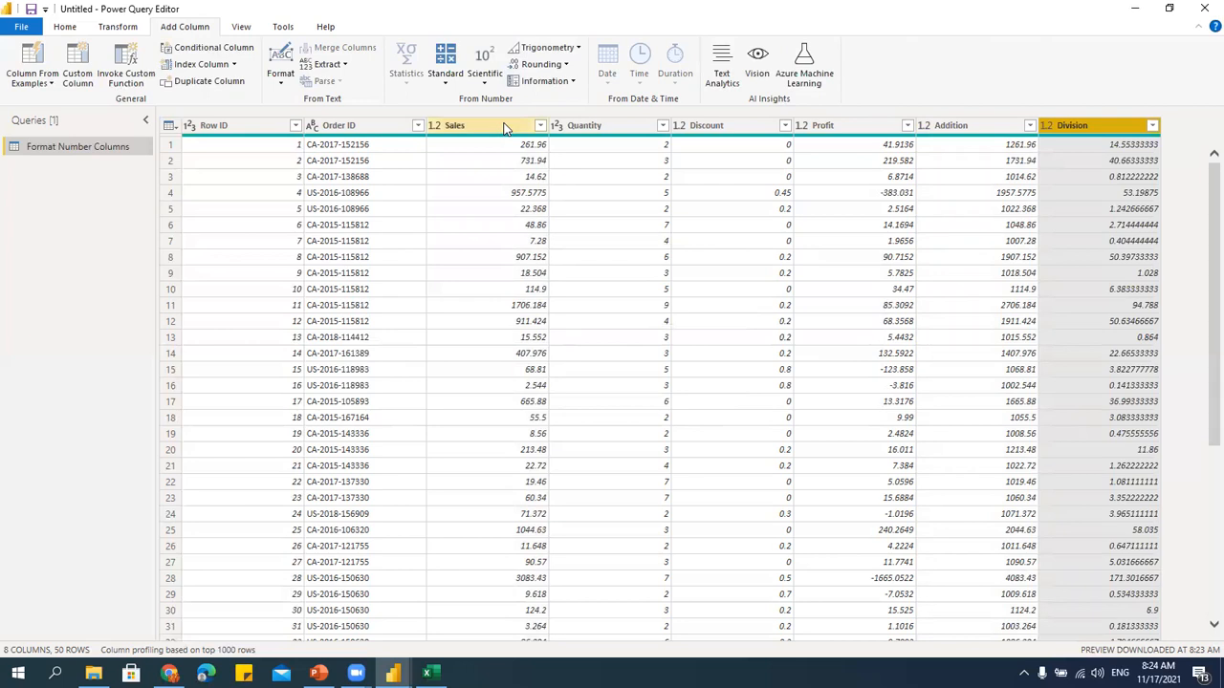
pyautogui.click(467, 125)
pyautogui.click(490, 84)
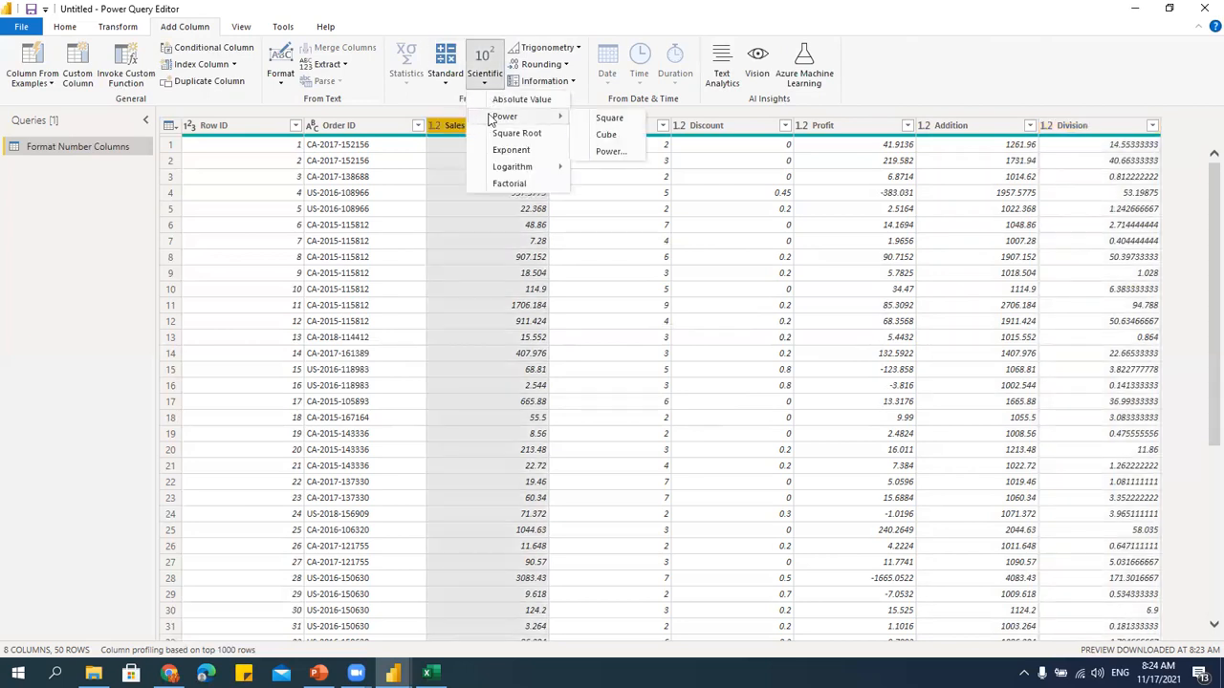
pyautogui.click(754, 304)
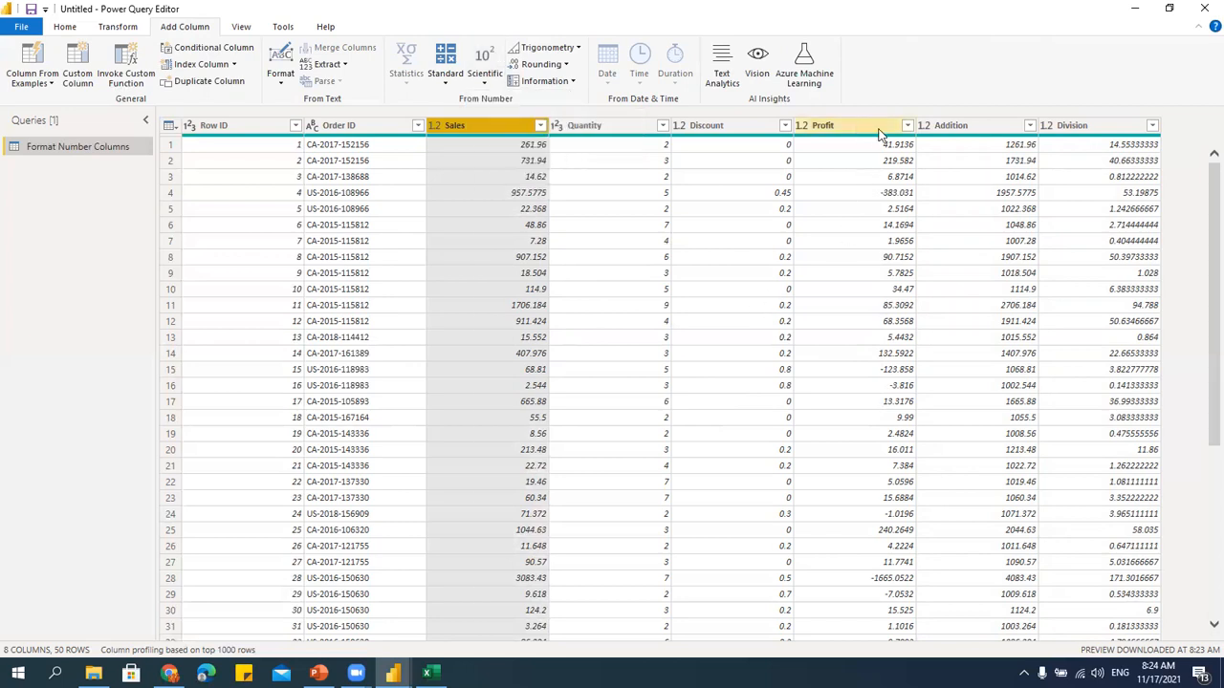
# Add a column with the absolute values of Profit, checking the distinct values of both the Profit column and the new column.
pyautogui.click(907, 126)
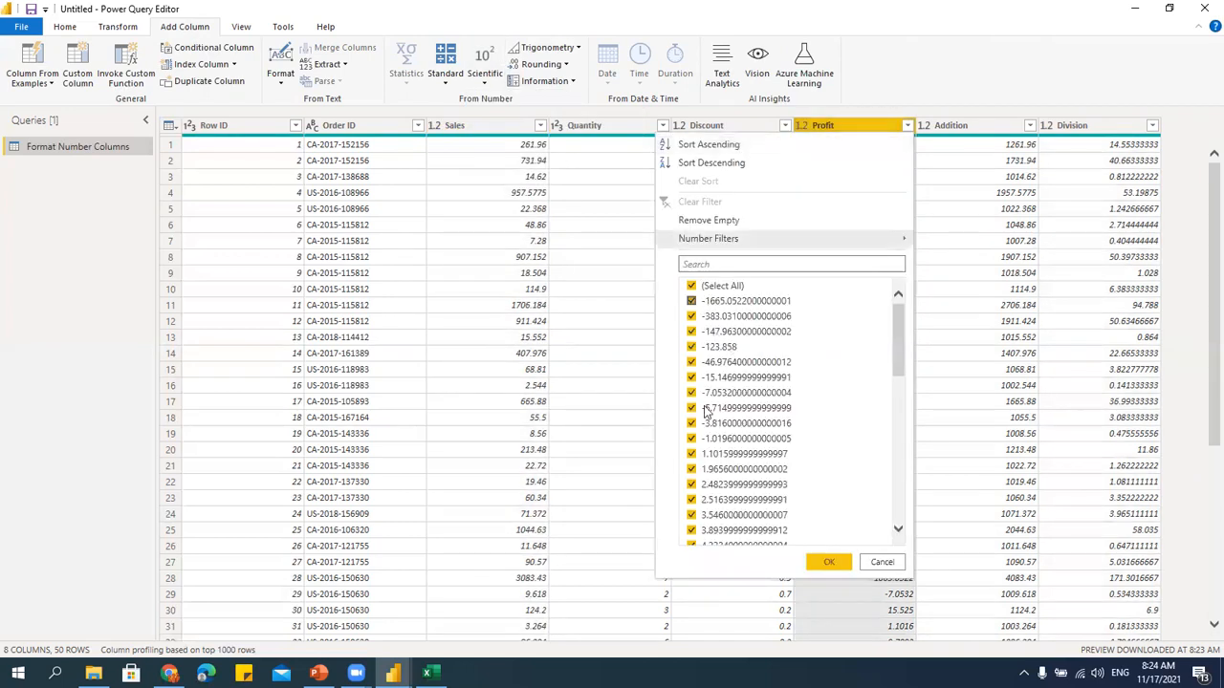
pyautogui.click(894, 563)
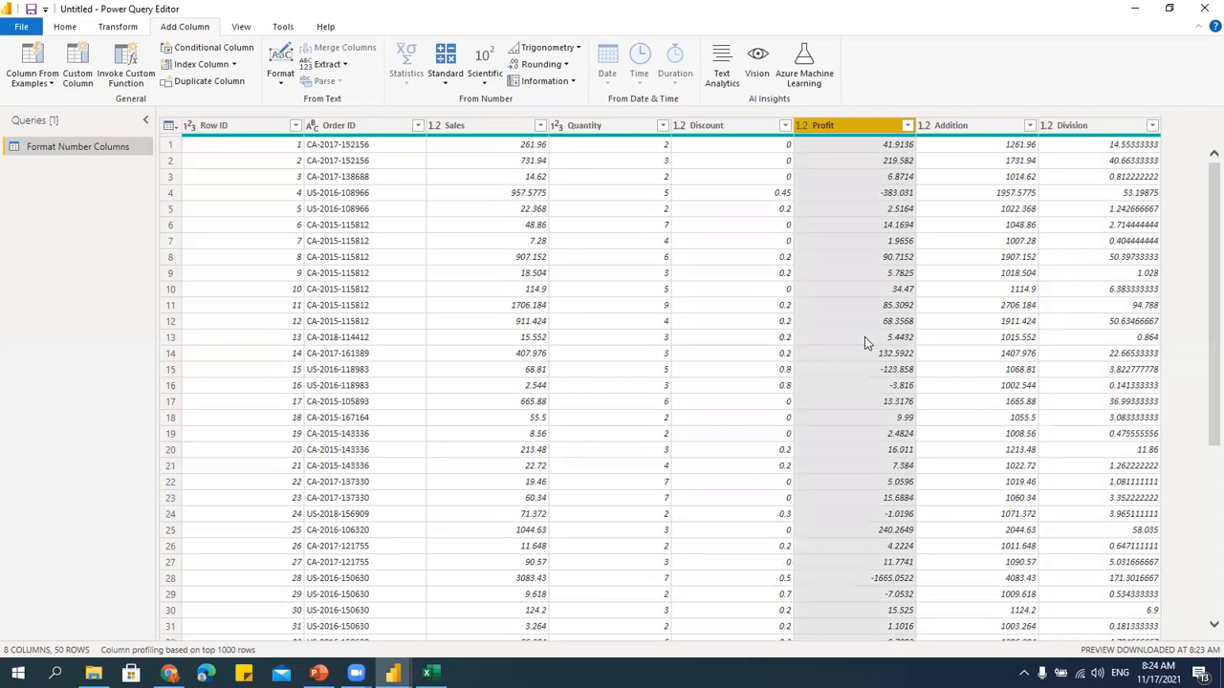
pyautogui.click(484, 69)
pyautogui.click(494, 101)
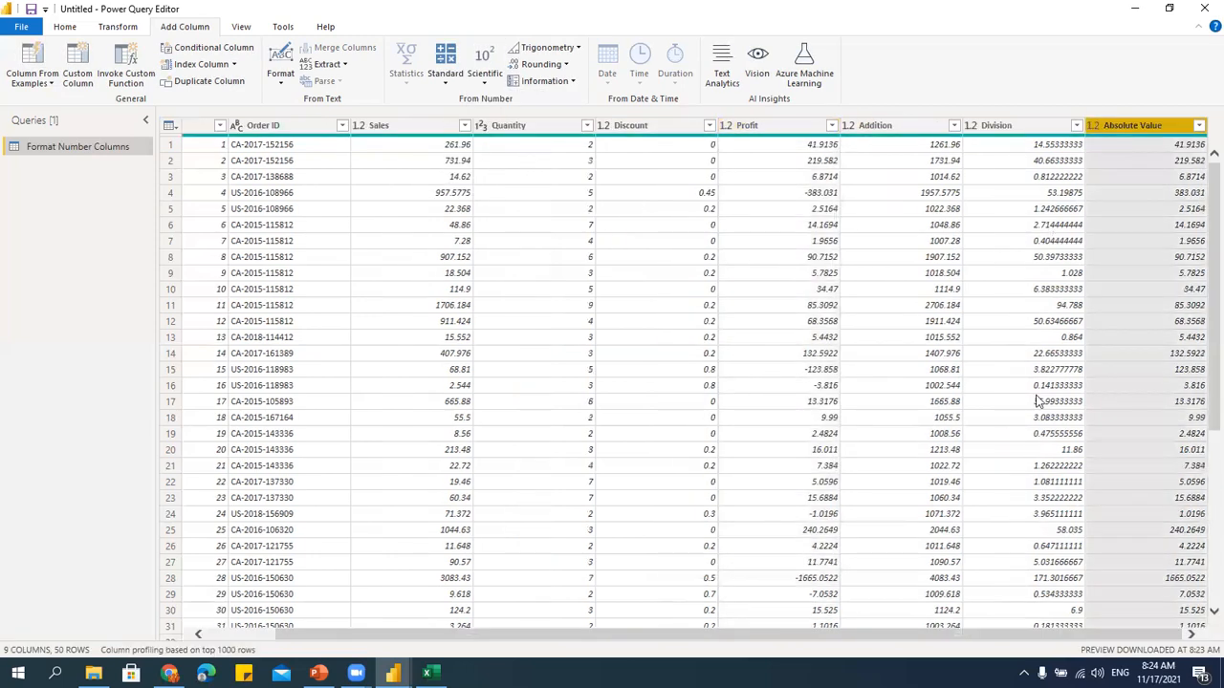
pyautogui.click(1199, 126)
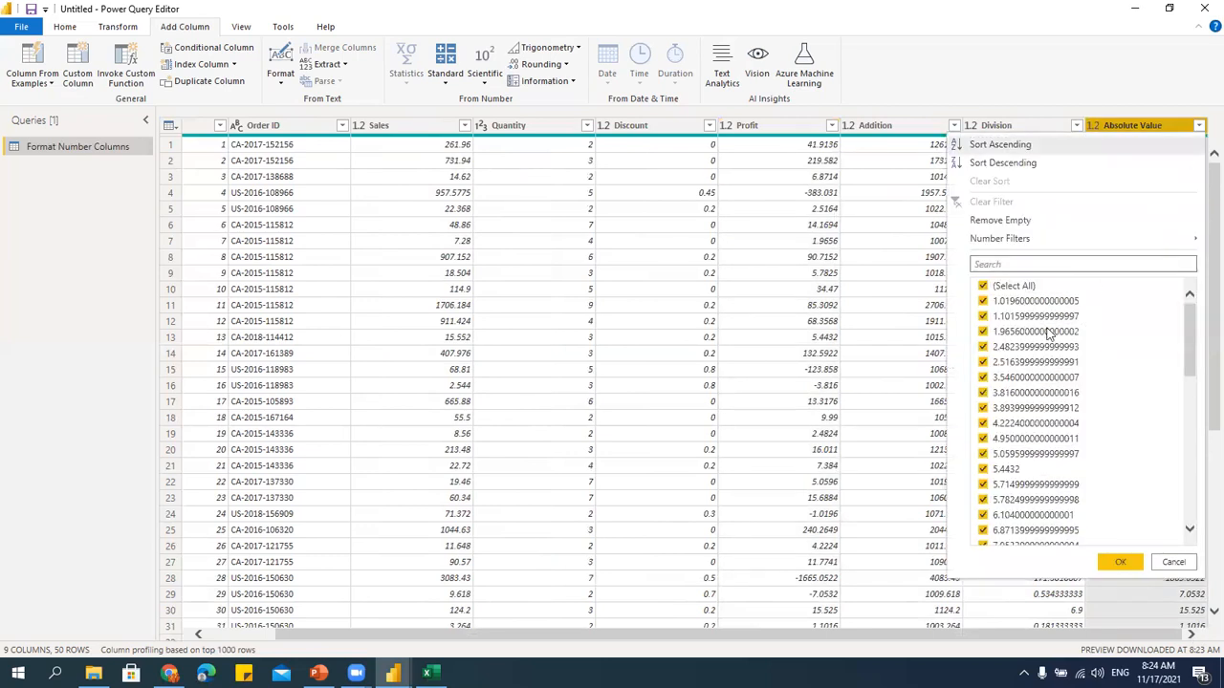
pyautogui.click(1176, 566)
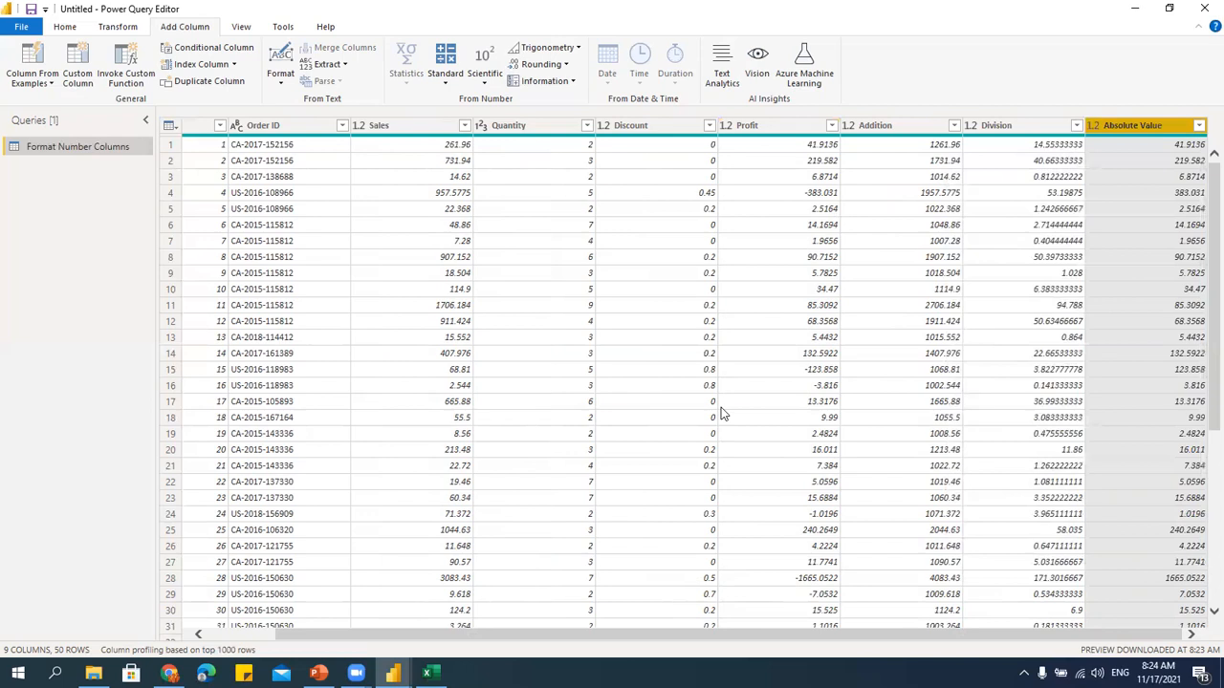
# Add a new column that rounds the Division values to 2 decimal places.
pyautogui.click(566, 65)
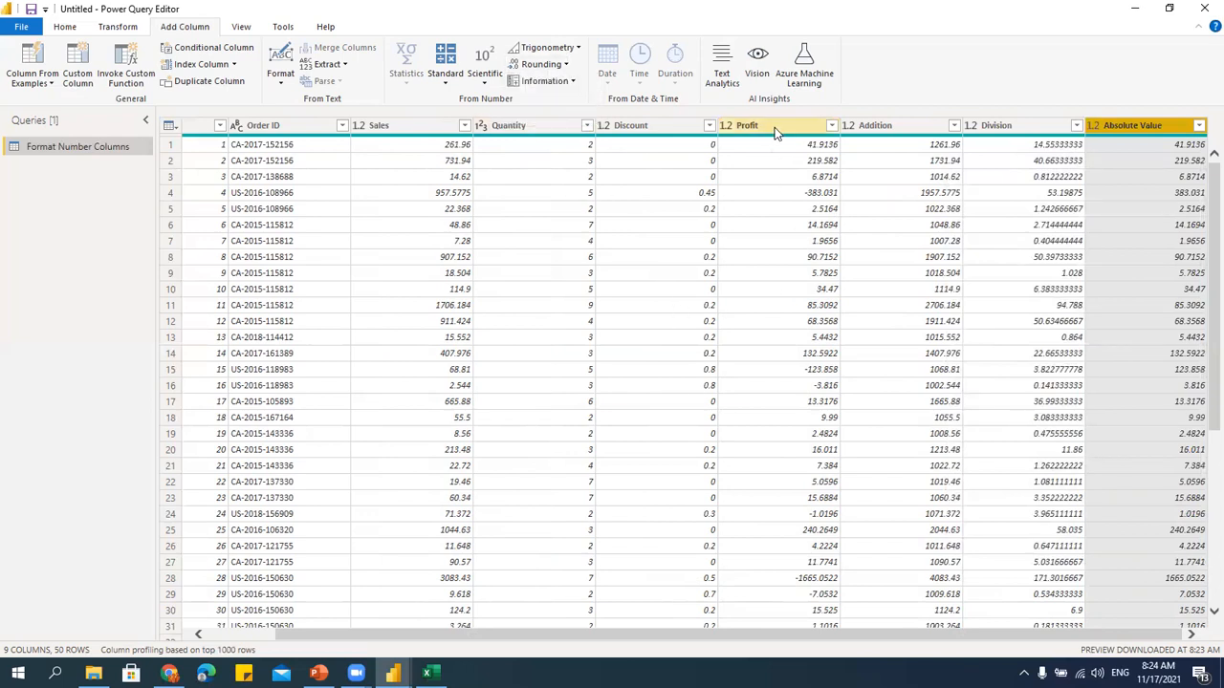
pyautogui.click(992, 132)
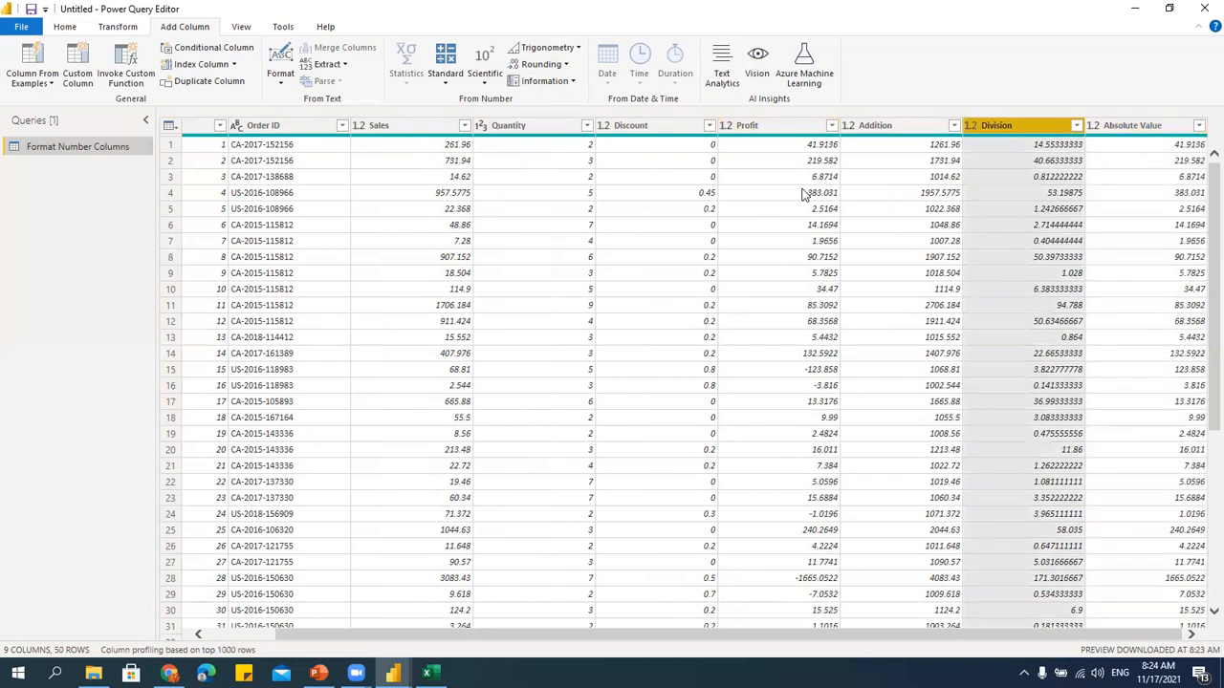
pyautogui.click(566, 65)
pyautogui.click(545, 121)
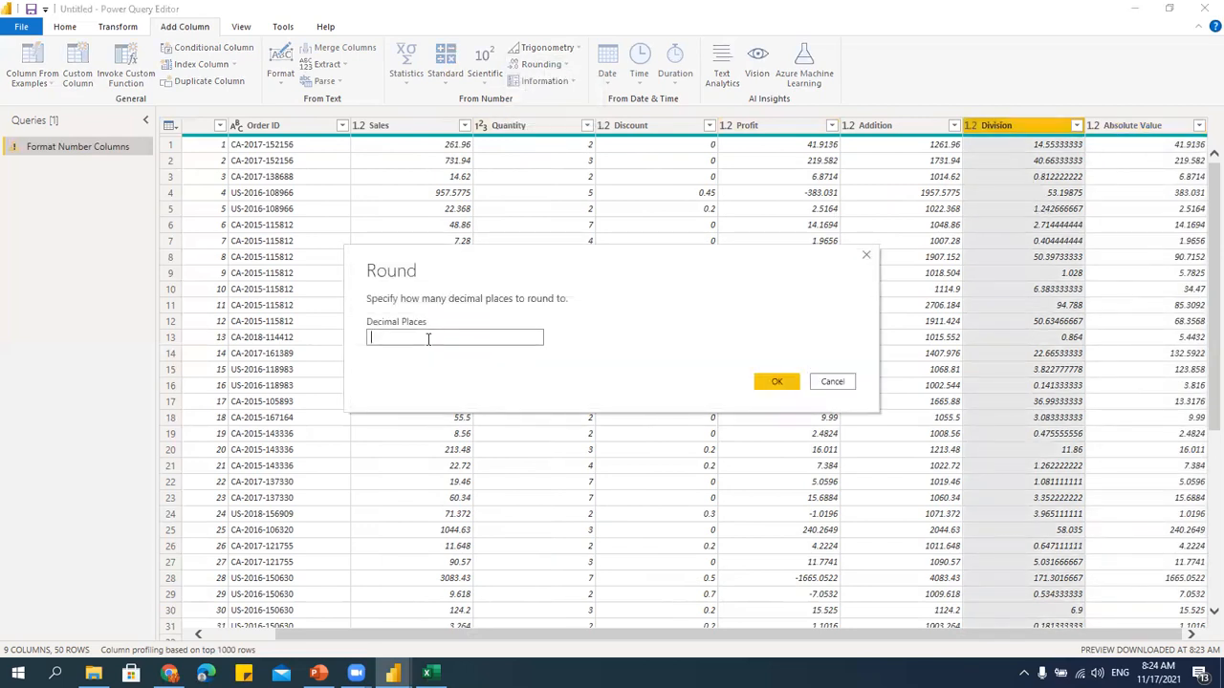
pyautogui.write('2')
pyautogui.click(782, 383)
pyautogui.click(1142, 633)
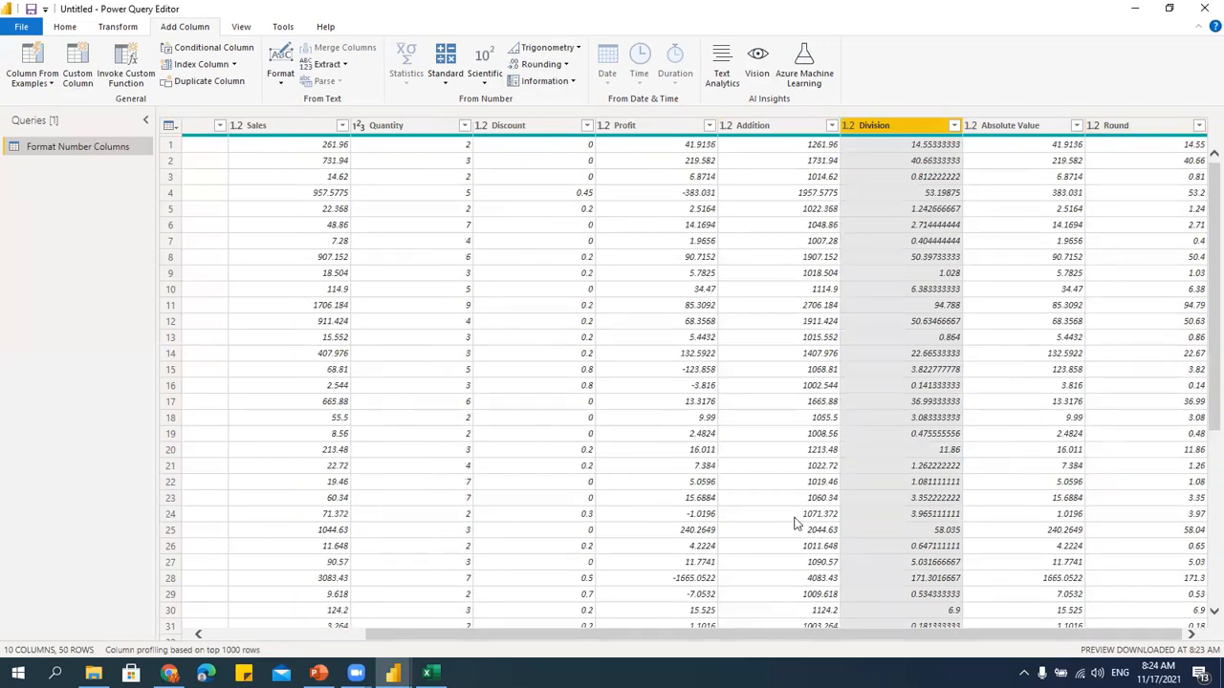
# Close the Power Query Editor, apply the pending query changes, and review the loaded Format Number Columns table.
pyautogui.click(1204, 9)
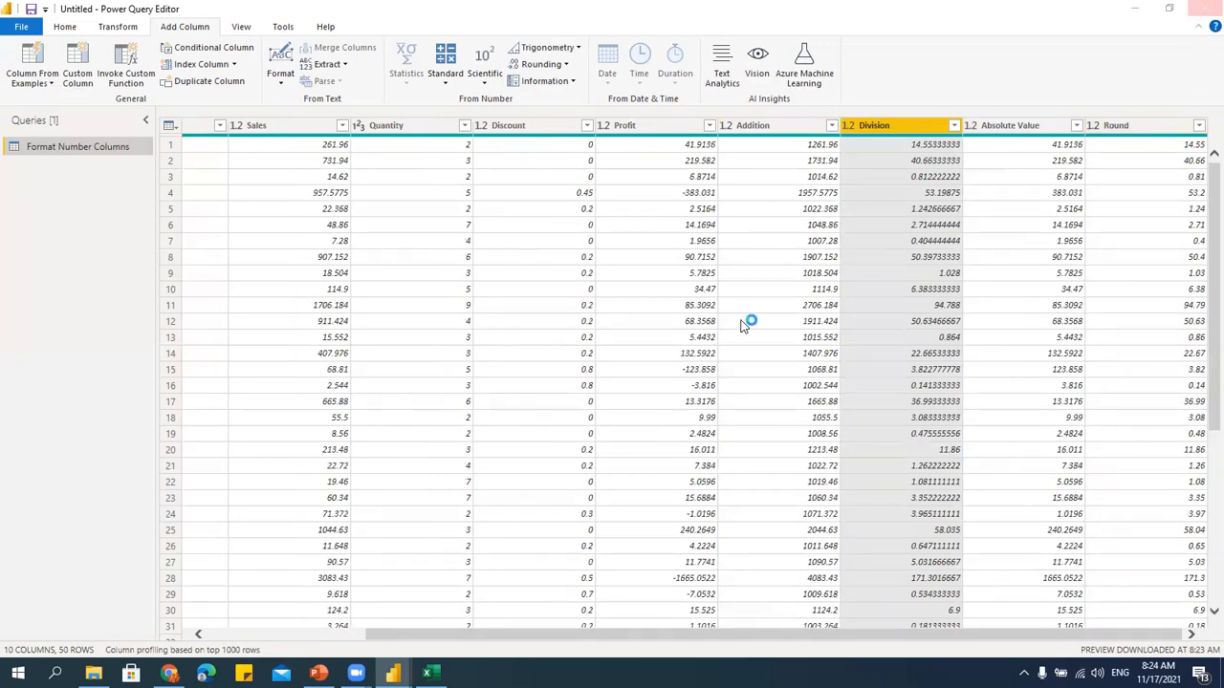
pyautogui.click(630, 361)
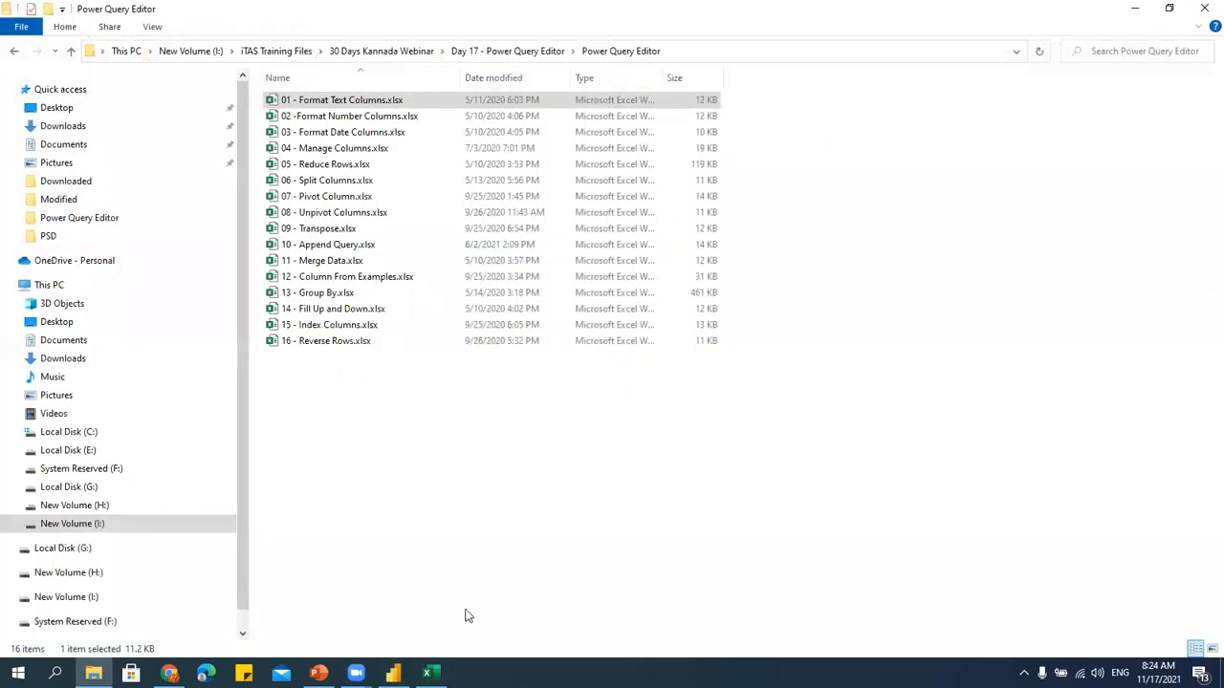
pyautogui.click(393, 673)
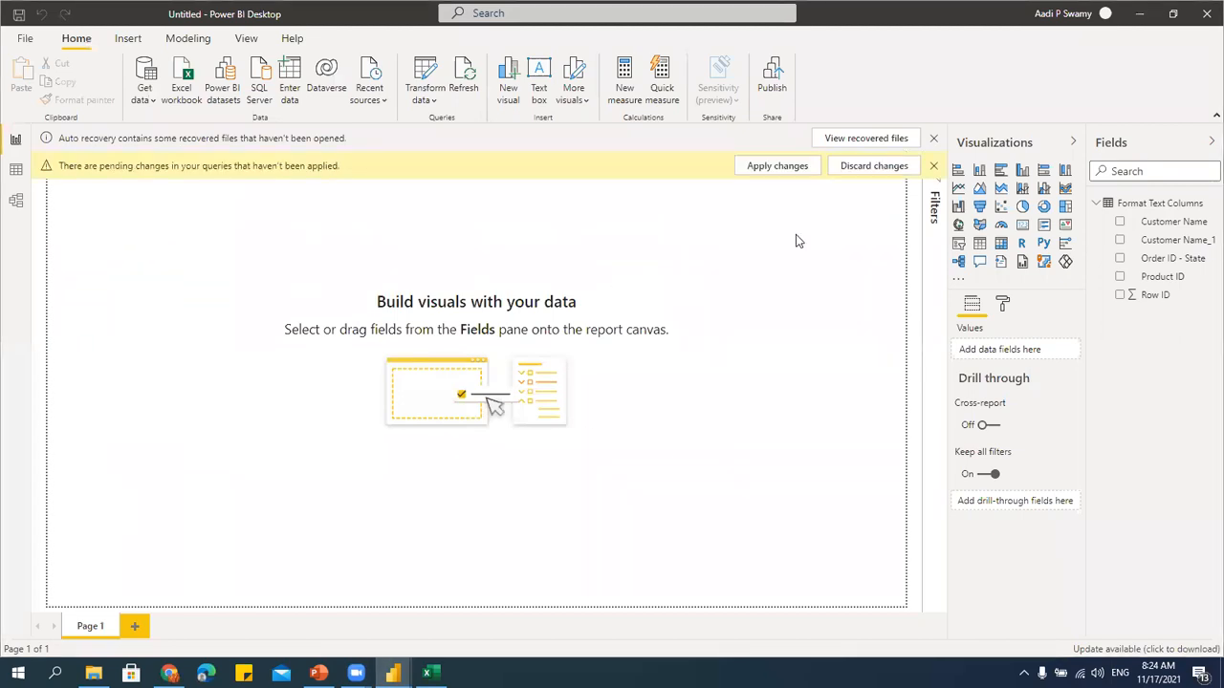
pyautogui.click(790, 170)
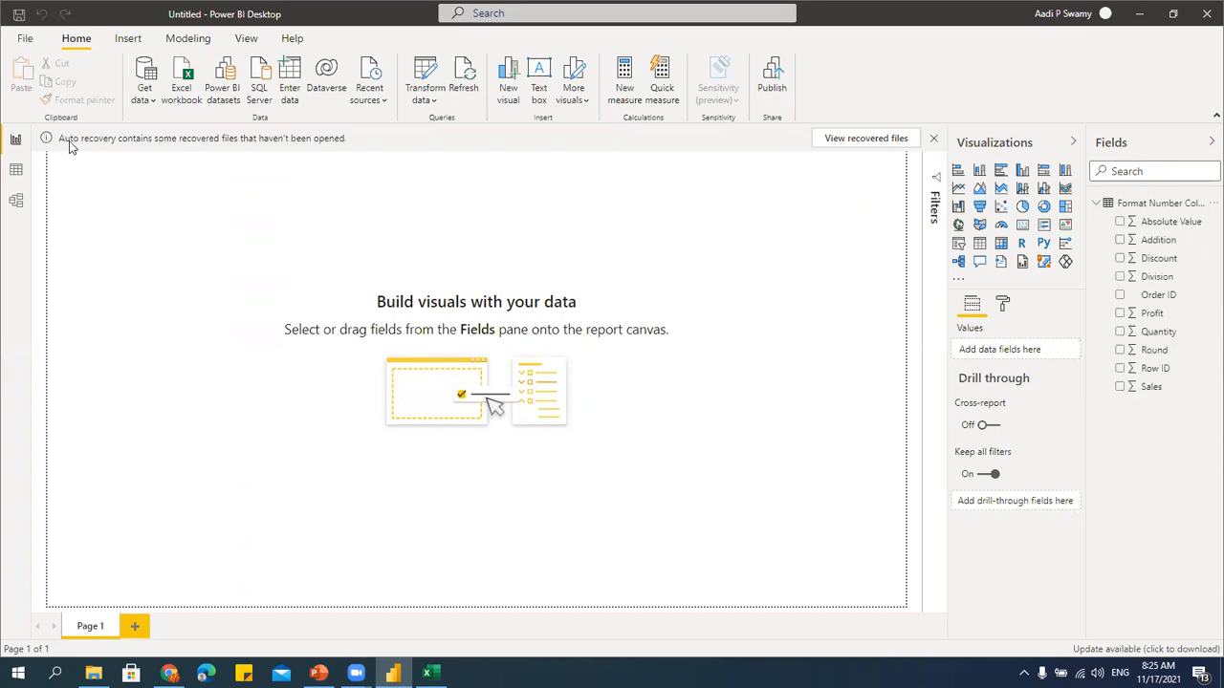
pyautogui.click(17, 171)
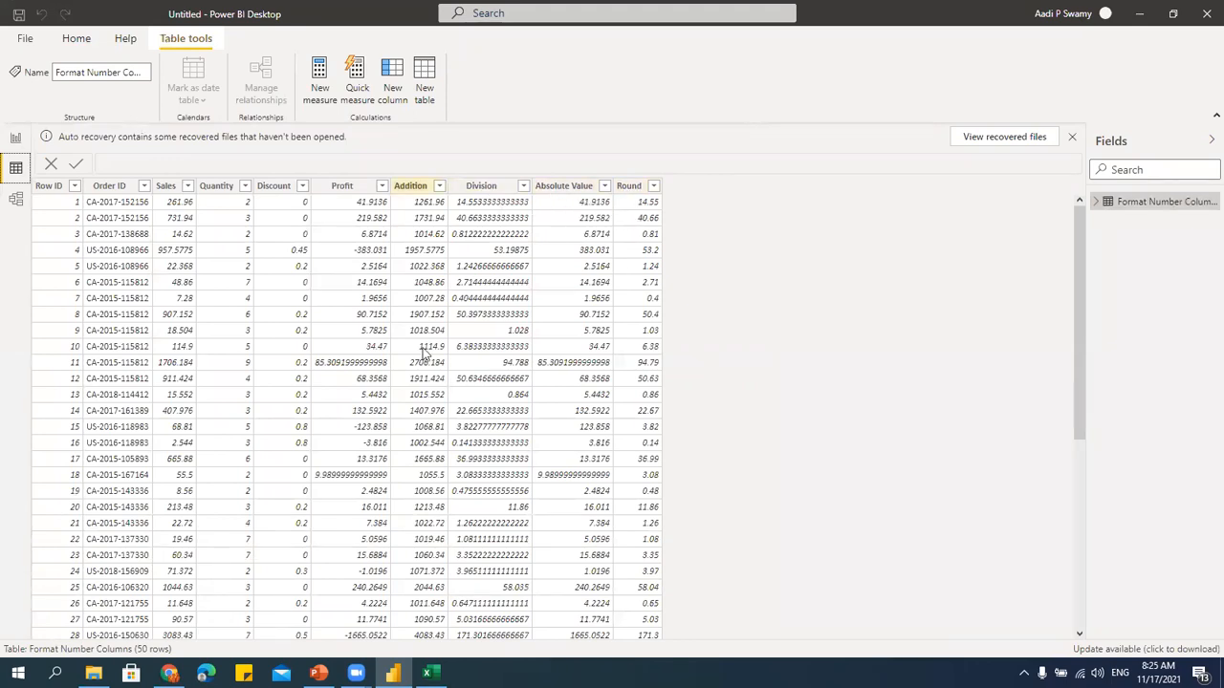
pyautogui.click(15, 137)
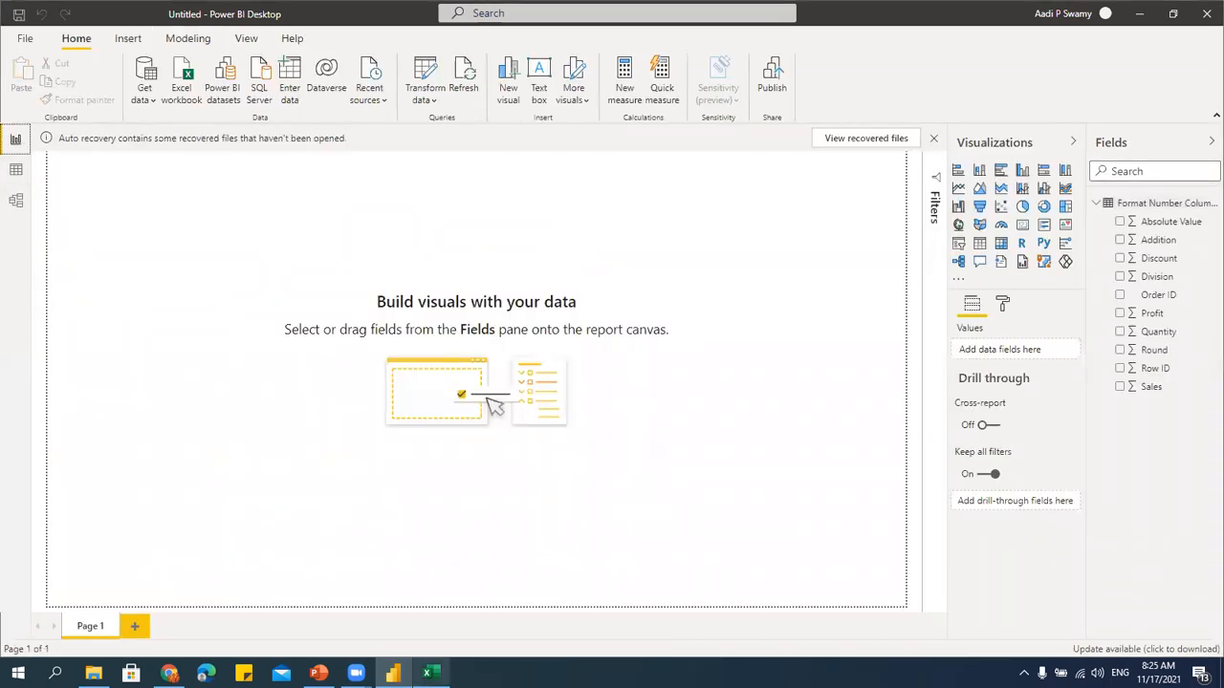
pyautogui.click(431, 673)
pyautogui.click(432, 379)
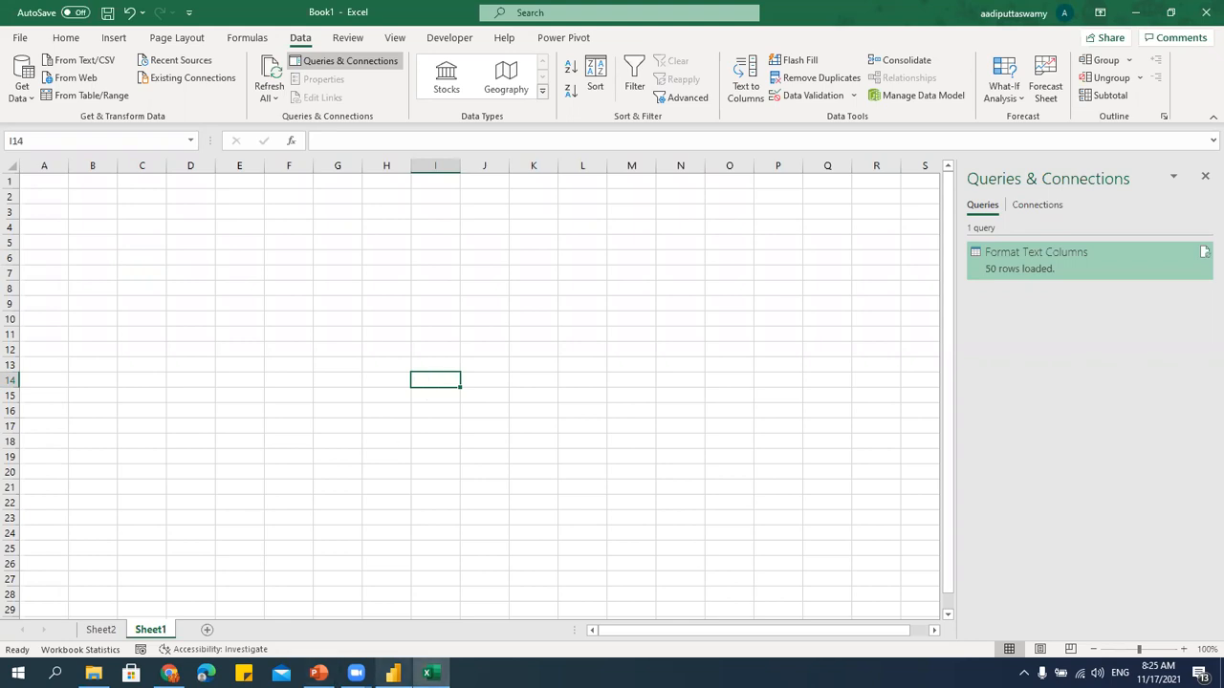
pyautogui.moveTo(393, 673)
pyautogui.click(391, 622)
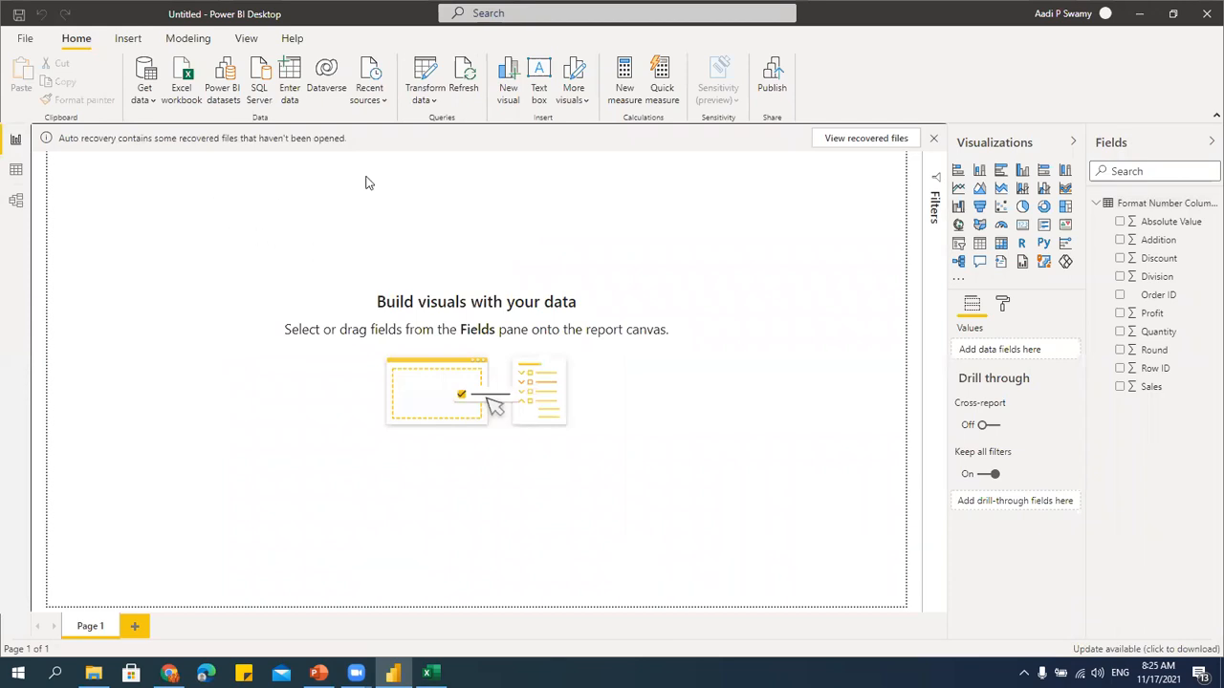
# Reopen the Power Query Editor and delete the Format Number Columns query.
pyautogui.click(431, 103)
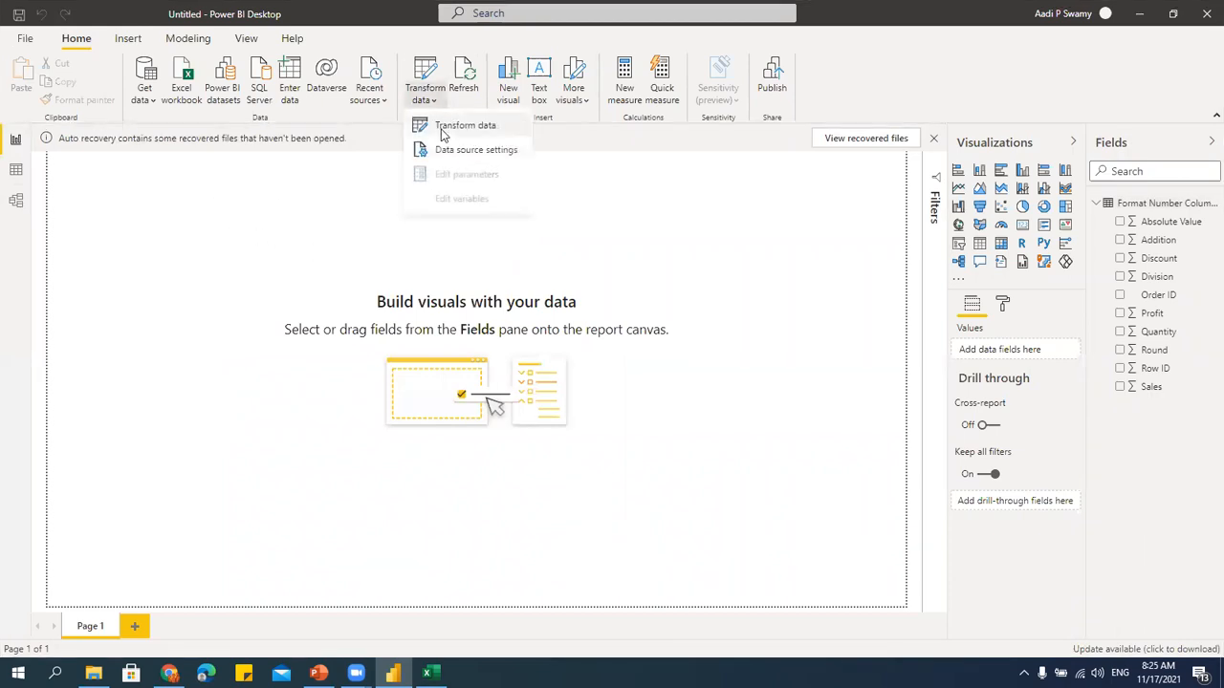
pyautogui.click(443, 129)
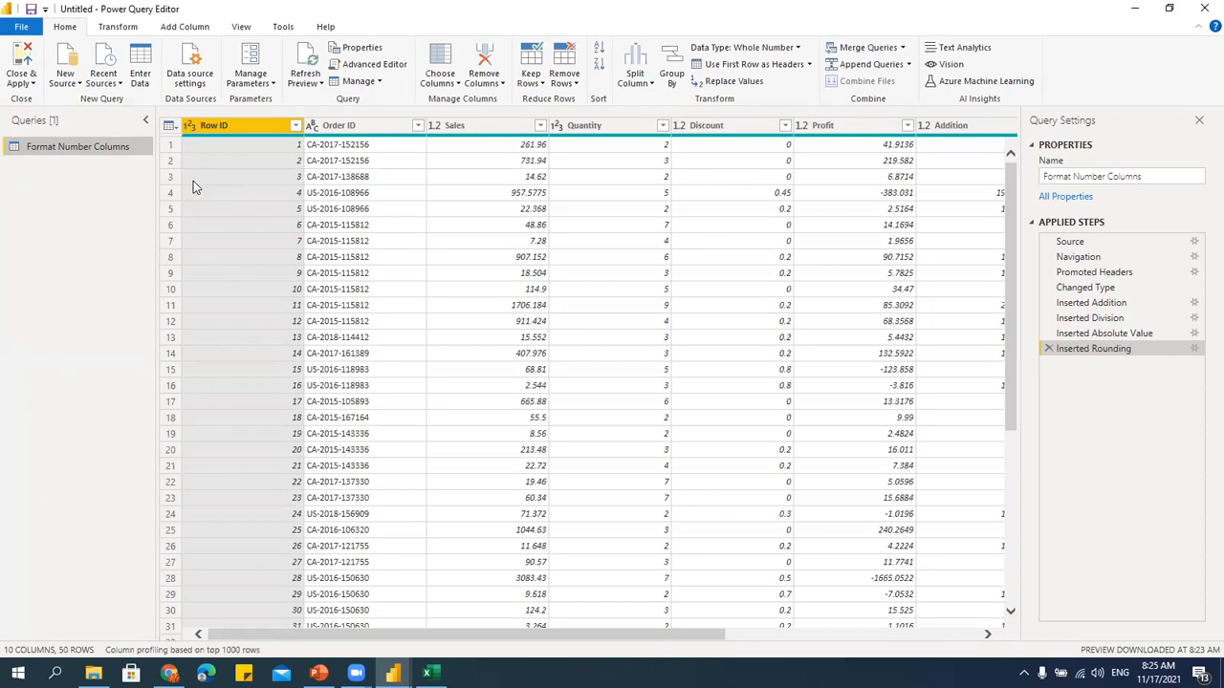
pyautogui.press('Delete')
pyautogui.click(699, 359)
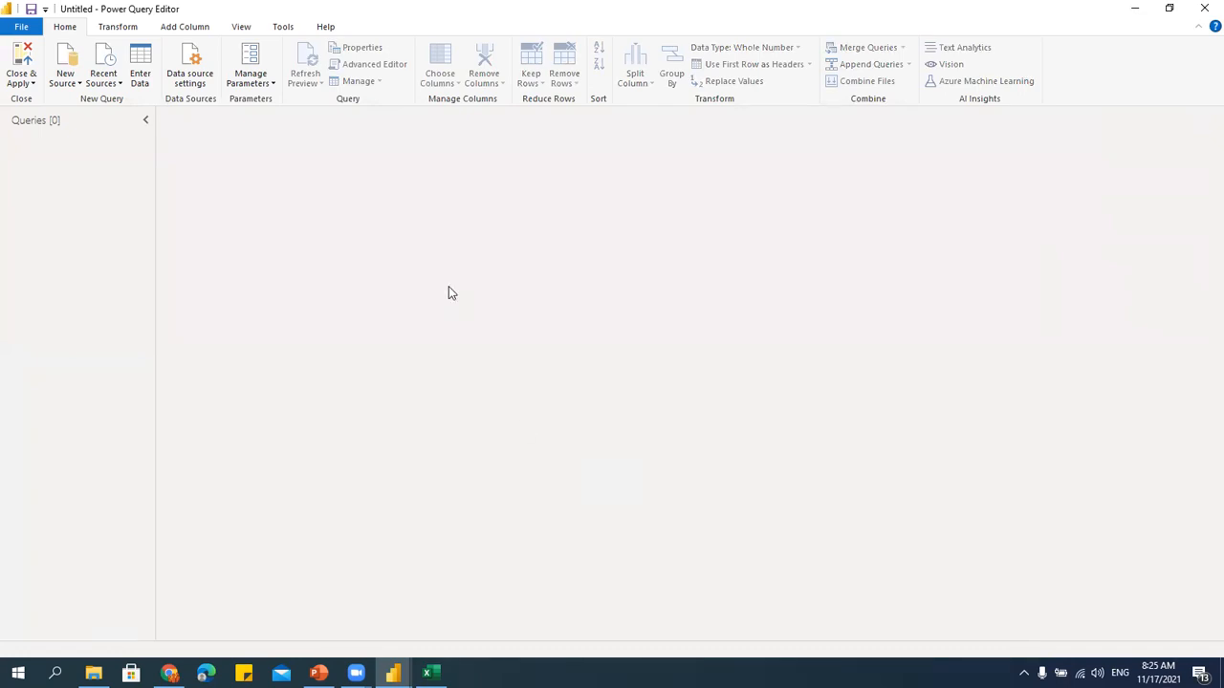
# Import the Format Date Columns sheet from the workbook "03 - Format Date Columns.xlsx" as a new query.
pyautogui.click(67, 84)
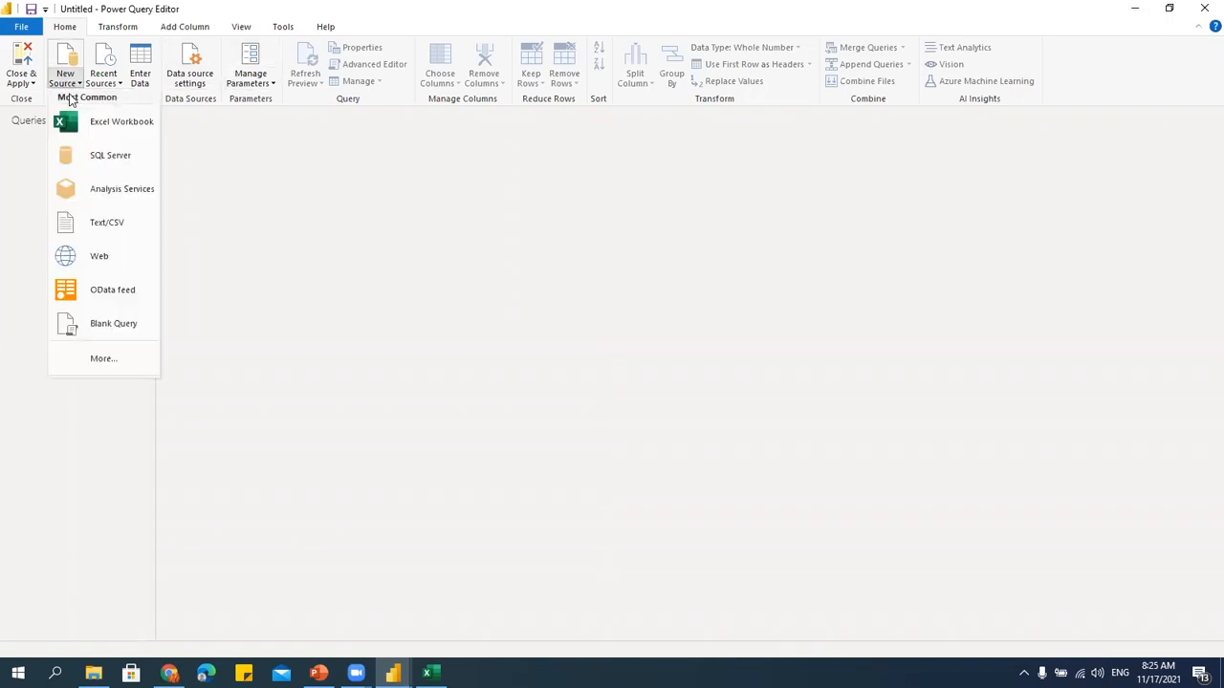
pyautogui.click(76, 125)
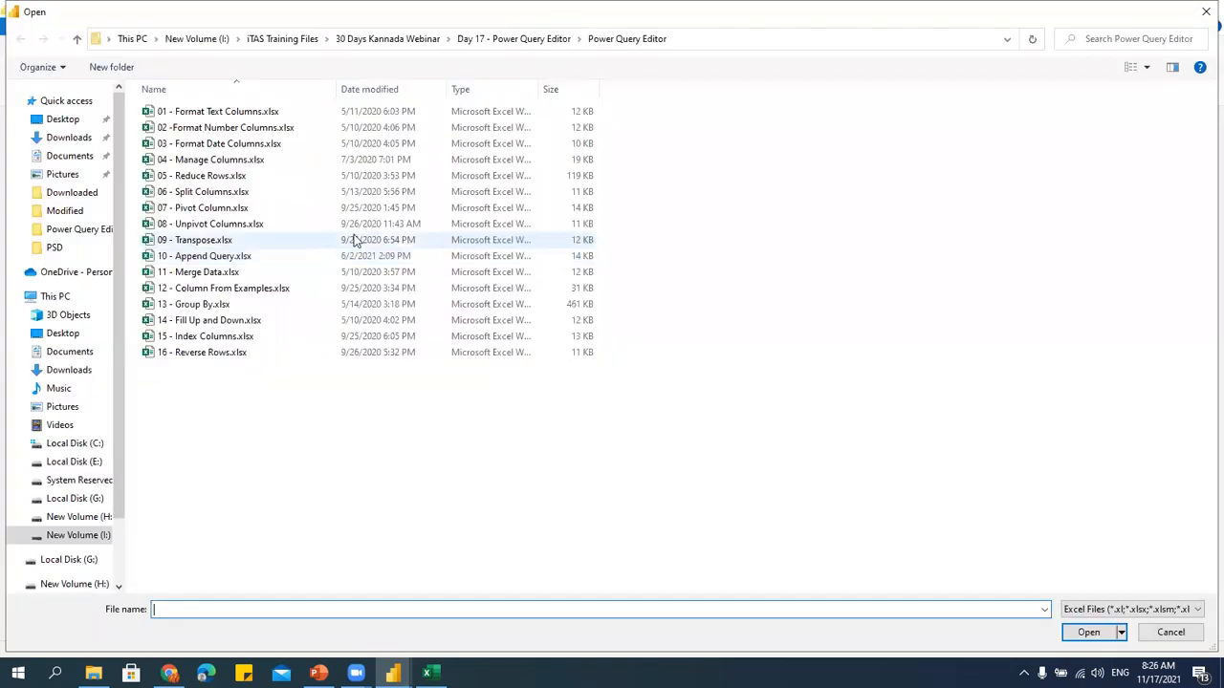
pyautogui.click(221, 145)
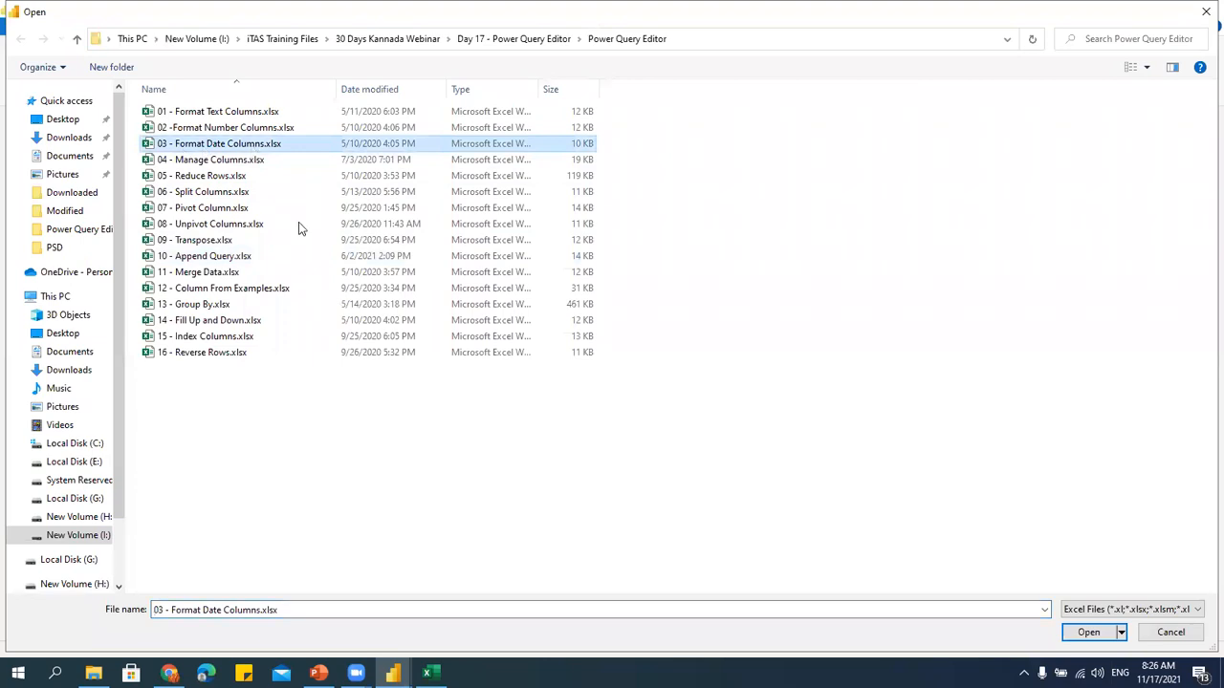
pyautogui.click(1088, 632)
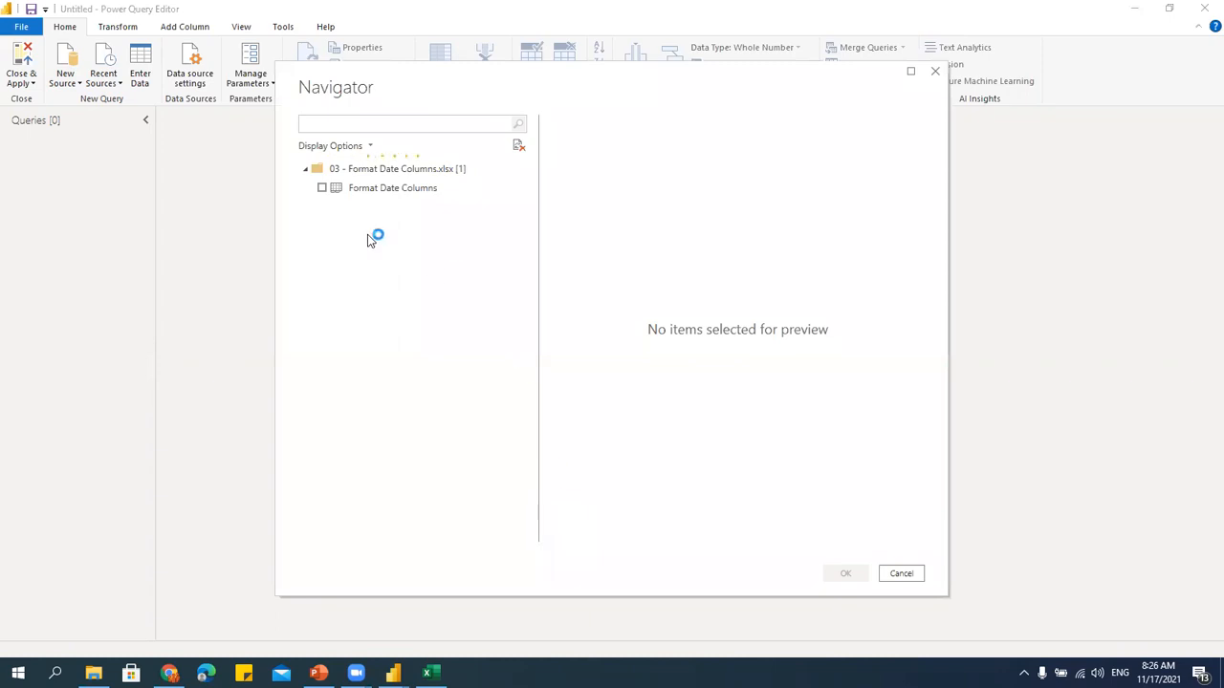
pyautogui.click(323, 188)
pyautogui.click(848, 576)
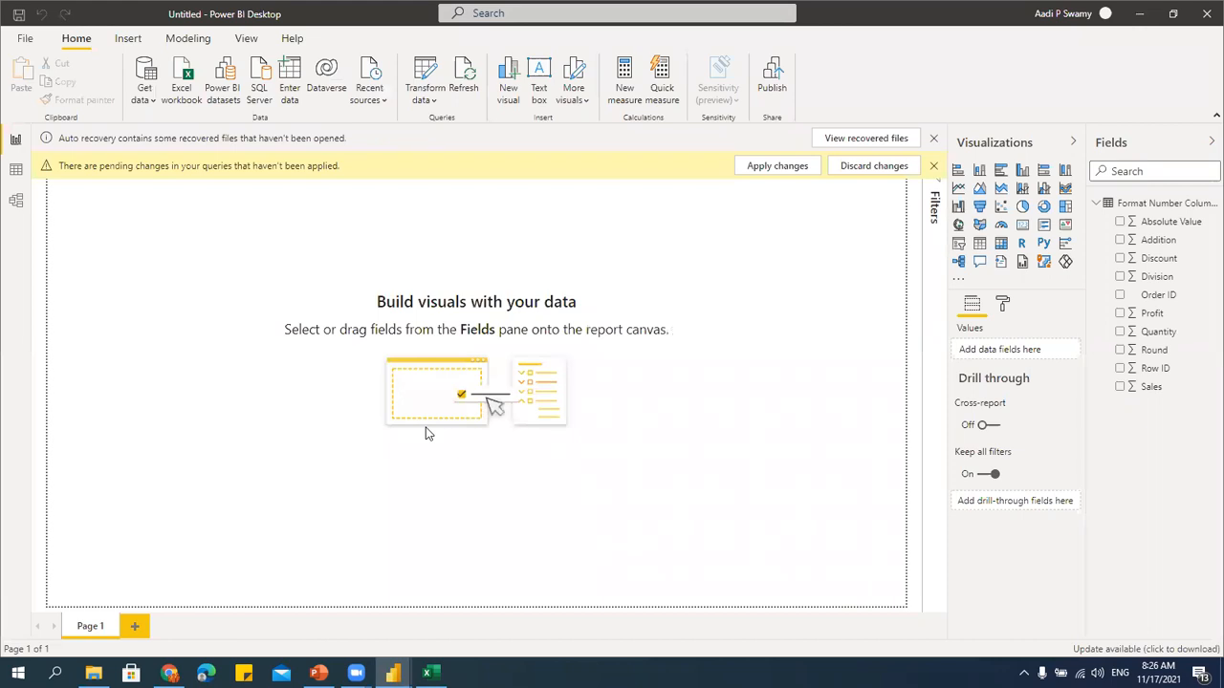
pyautogui.click(777, 168)
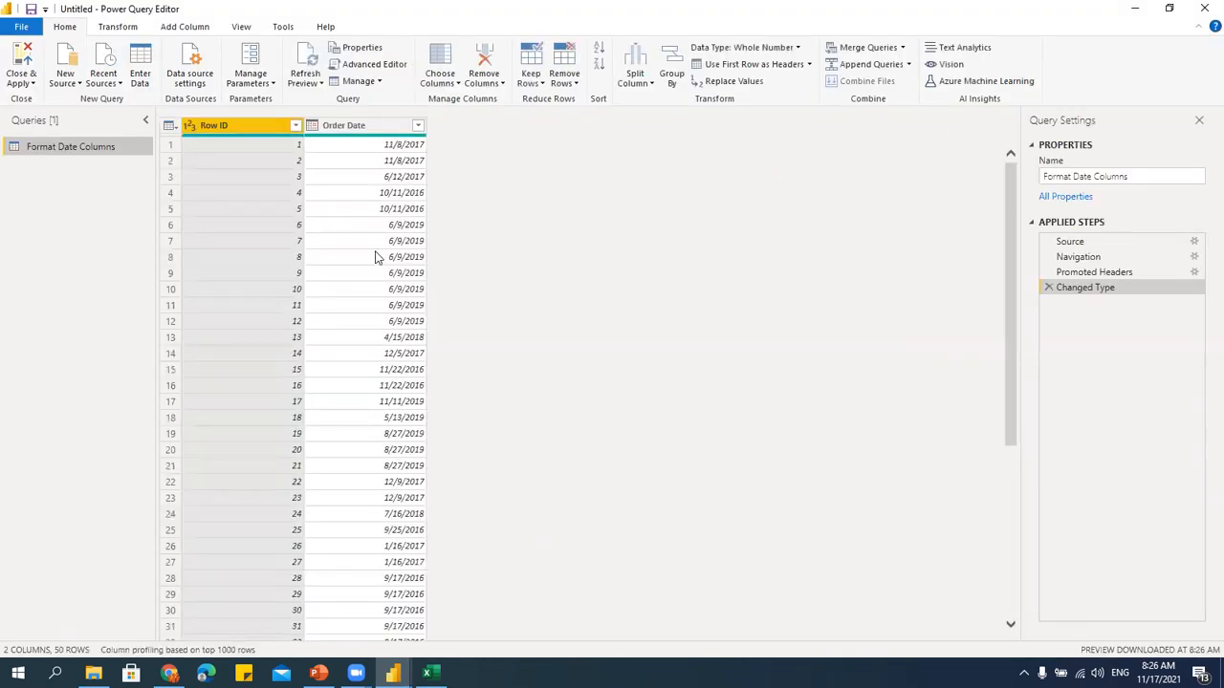
# Add Start of Year and End of Year columns derived from the Order Date column.
pyautogui.click(381, 130)
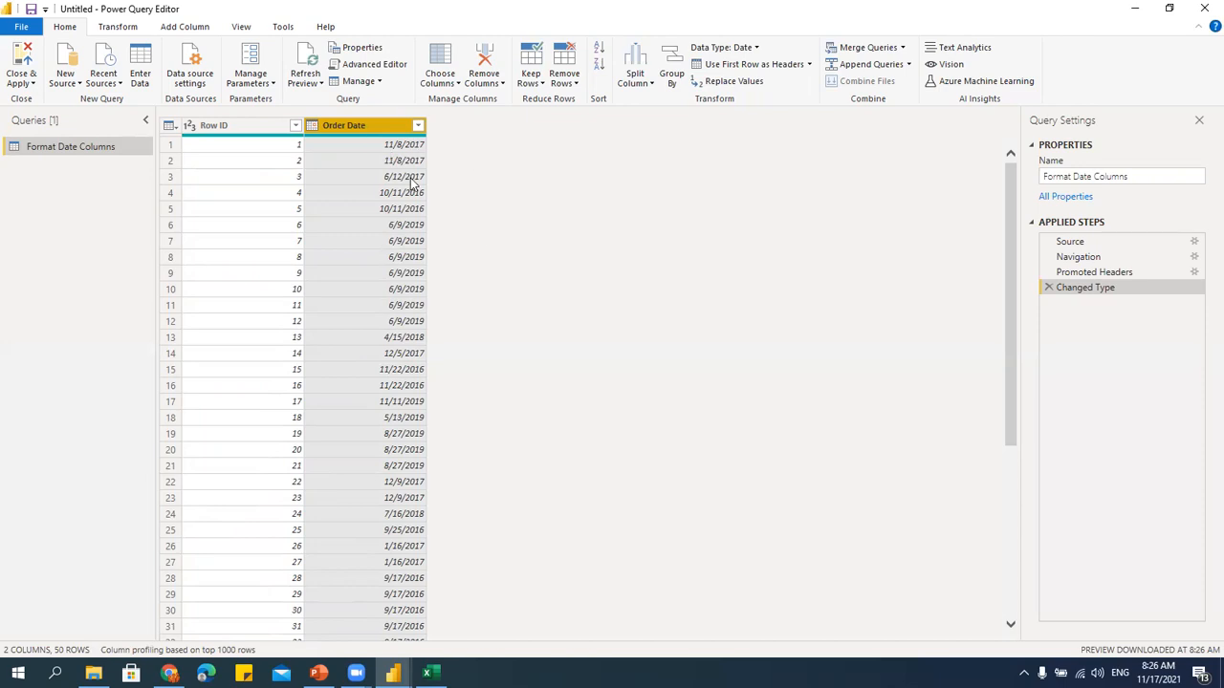
pyautogui.click(195, 31)
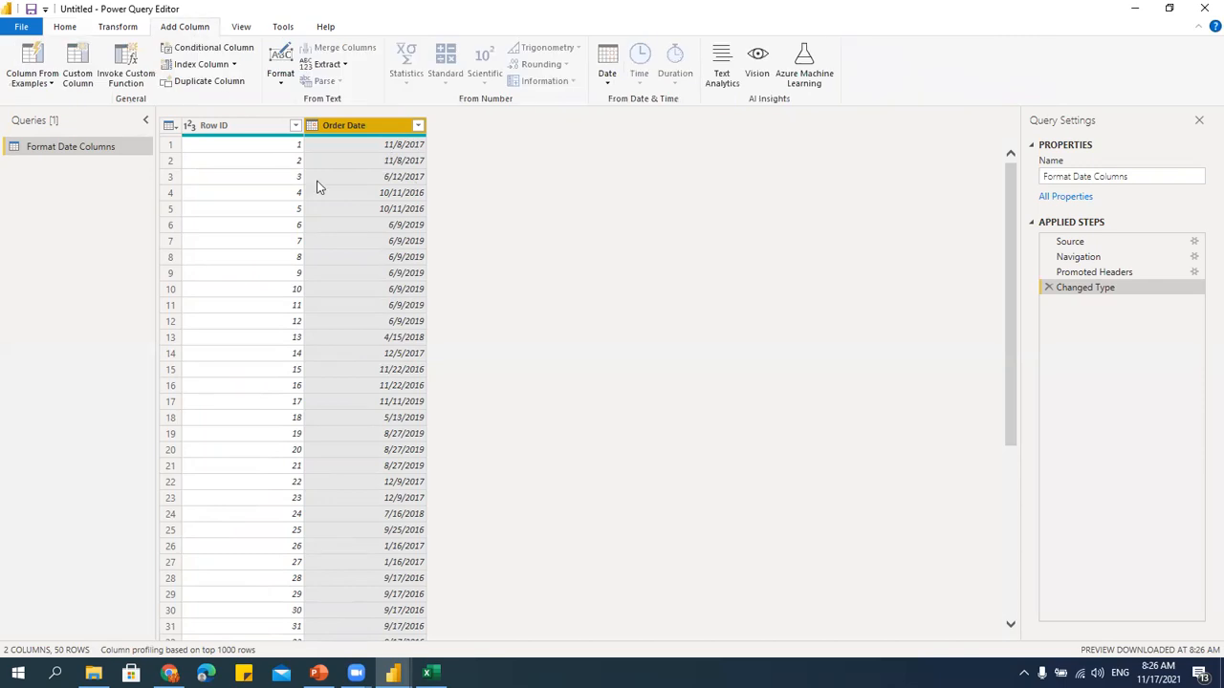
pyautogui.click(607, 77)
pyautogui.moveTo(620, 153)
pyautogui.click(755, 167)
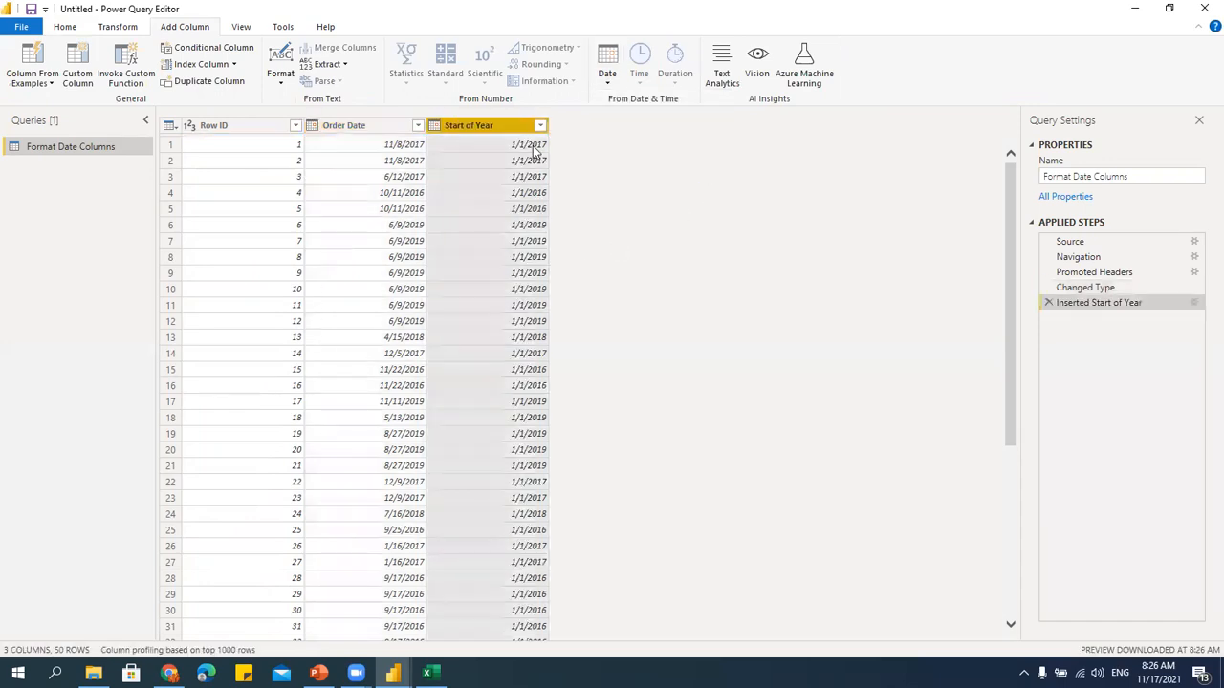
pyautogui.click(378, 129)
pyautogui.click(607, 77)
pyautogui.moveTo(669, 151)
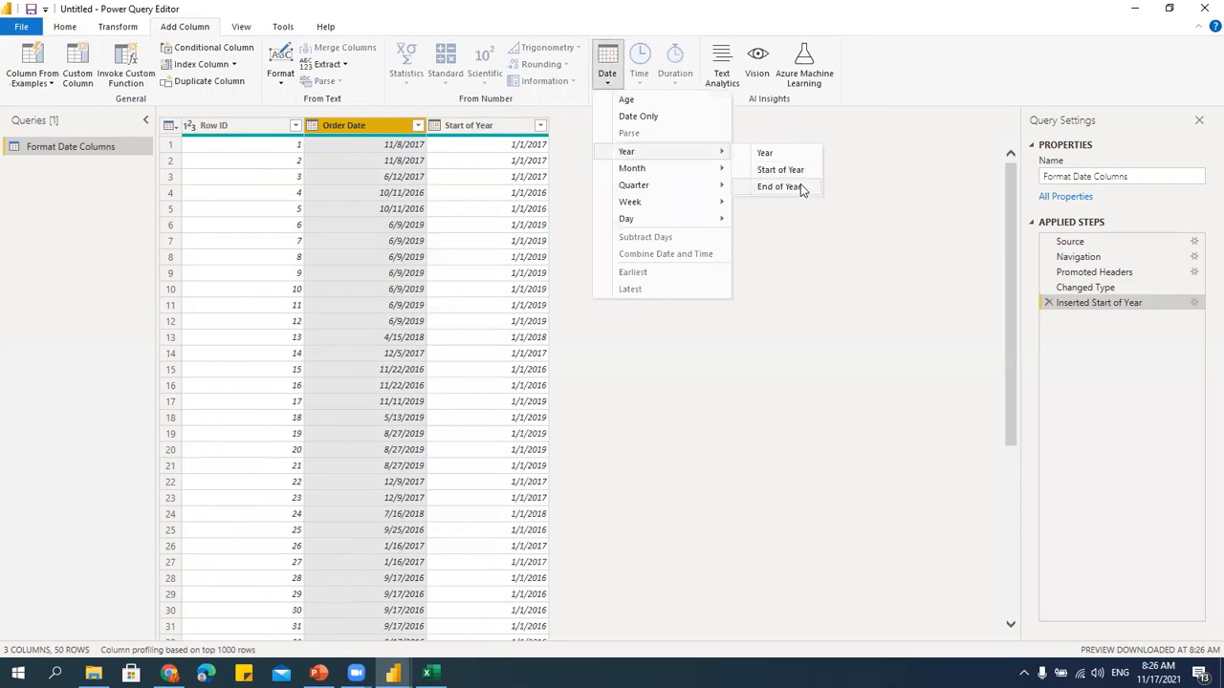
pyautogui.click(780, 187)
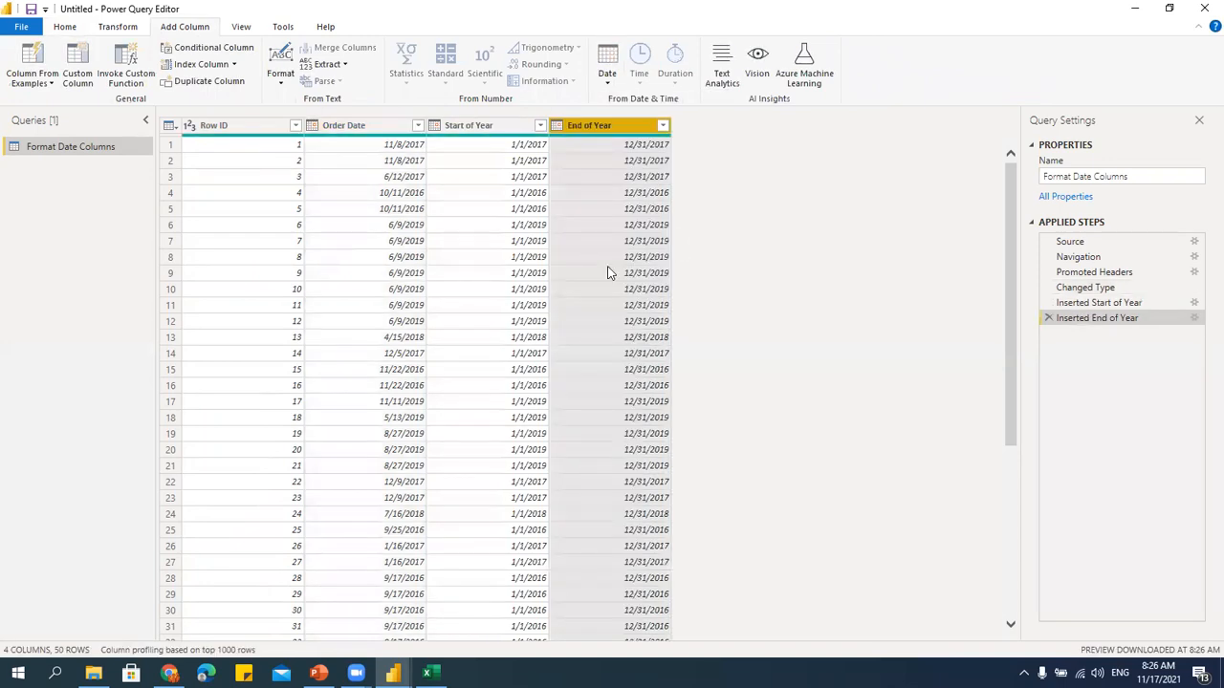
# Add Start of Month and End of Month columns derived from the Order Date column.
pyautogui.click(382, 127)
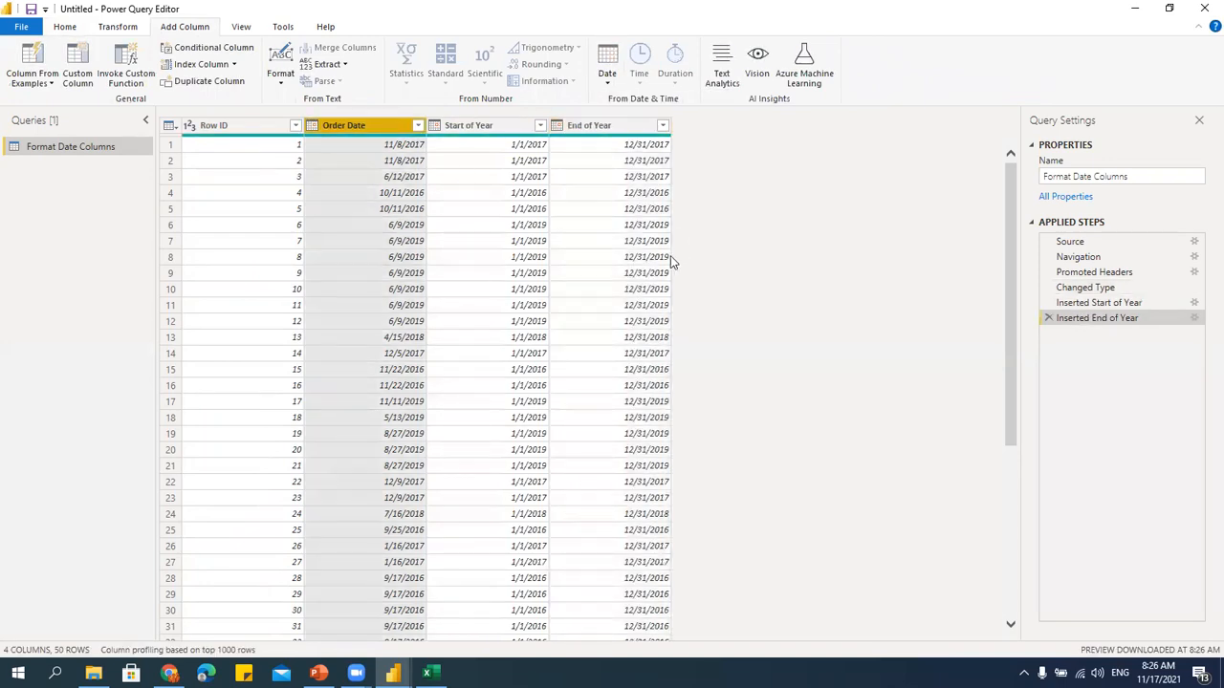
pyautogui.click(609, 80)
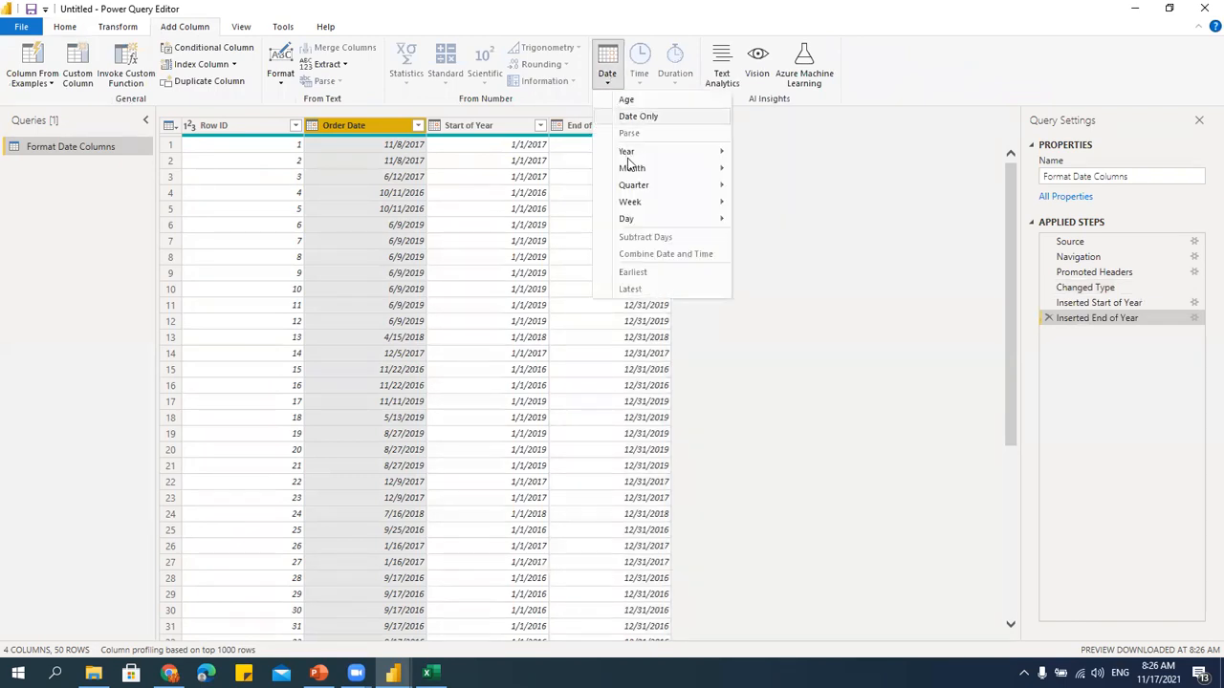
pyautogui.moveTo(637, 167)
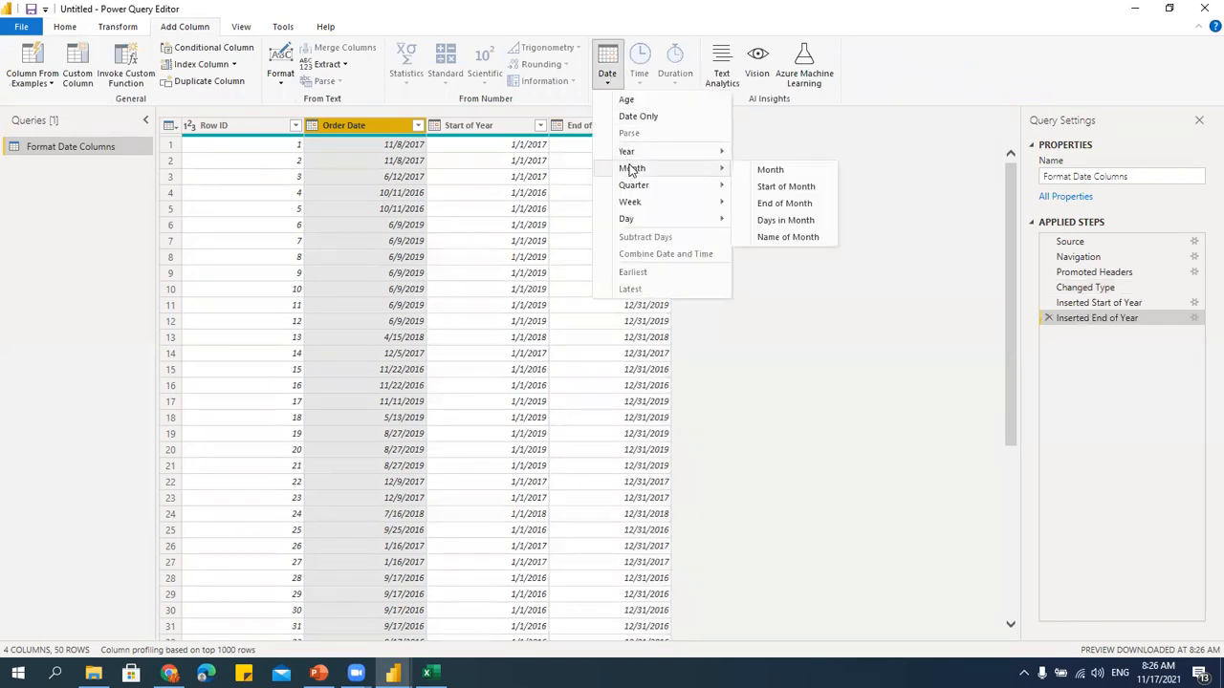
pyautogui.click(786, 187)
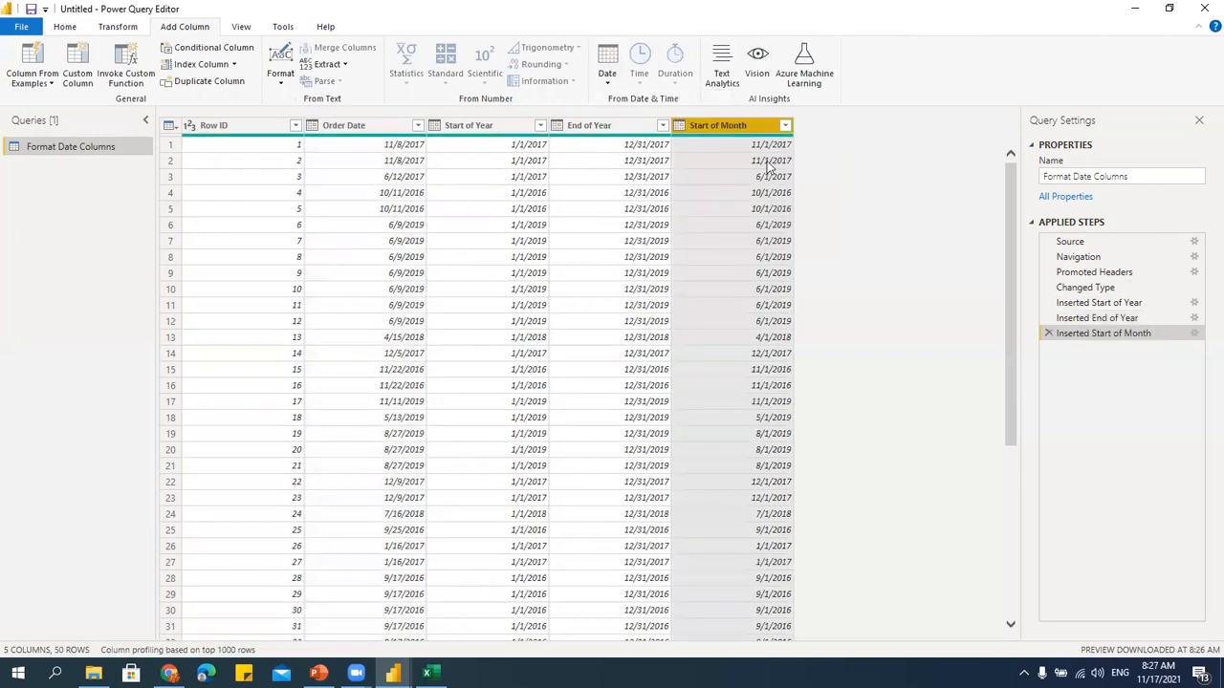
pyautogui.click(357, 134)
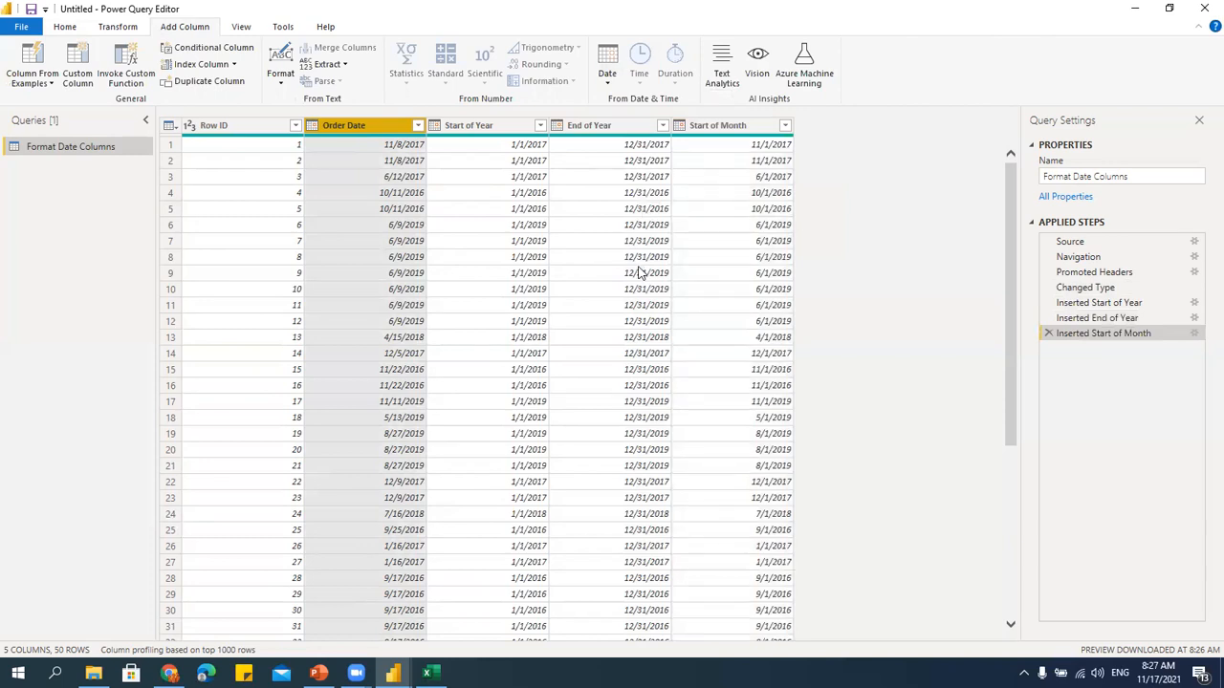
pyautogui.click(608, 79)
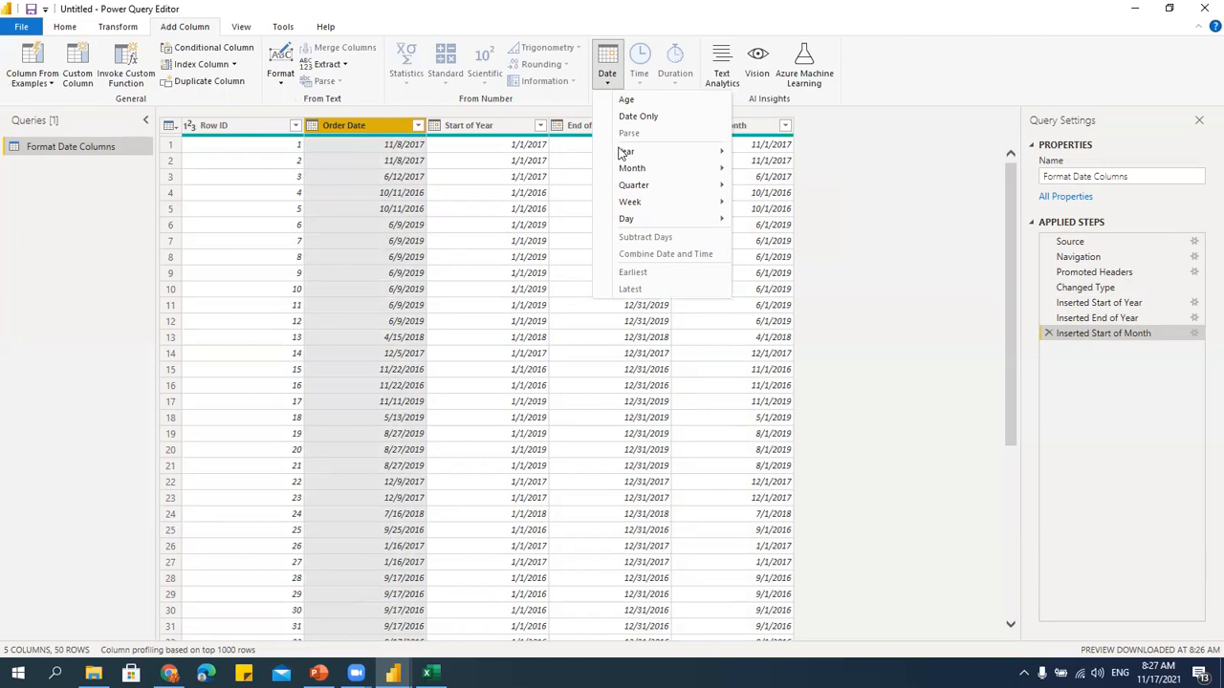
pyautogui.moveTo(631, 169)
pyautogui.click(827, 208)
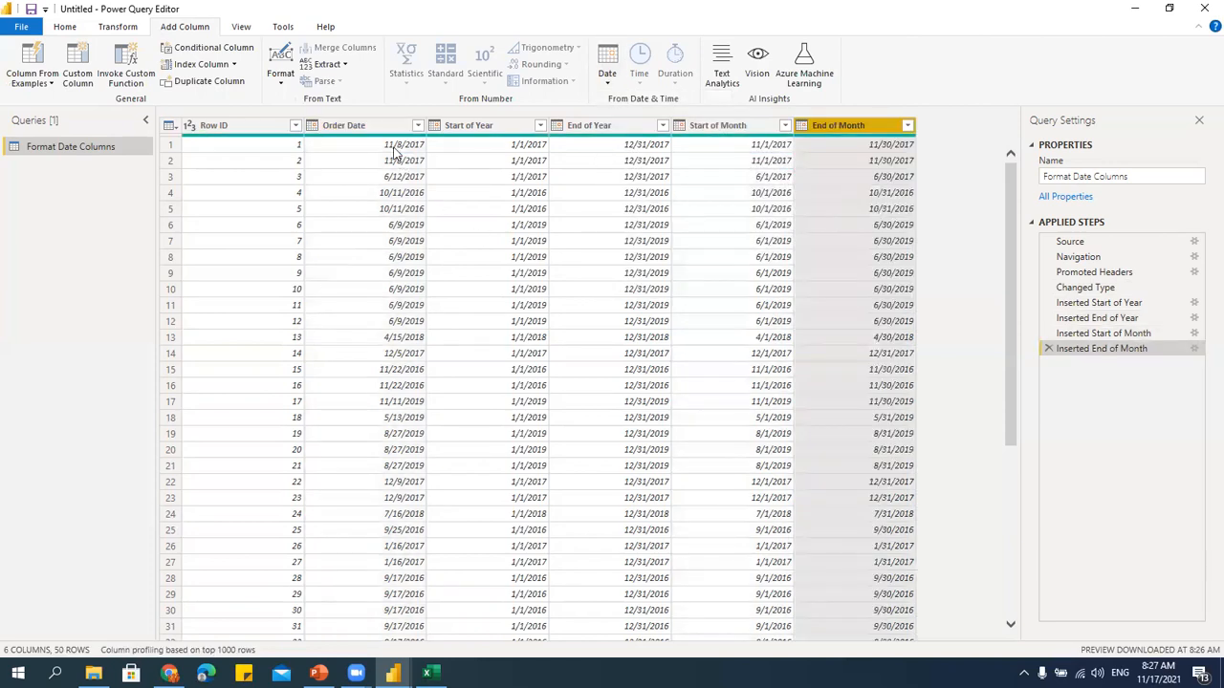
# Add columns giving the Days in Month and the Name of Month for each Order Date.
pyautogui.click(388, 129)
pyautogui.click(608, 72)
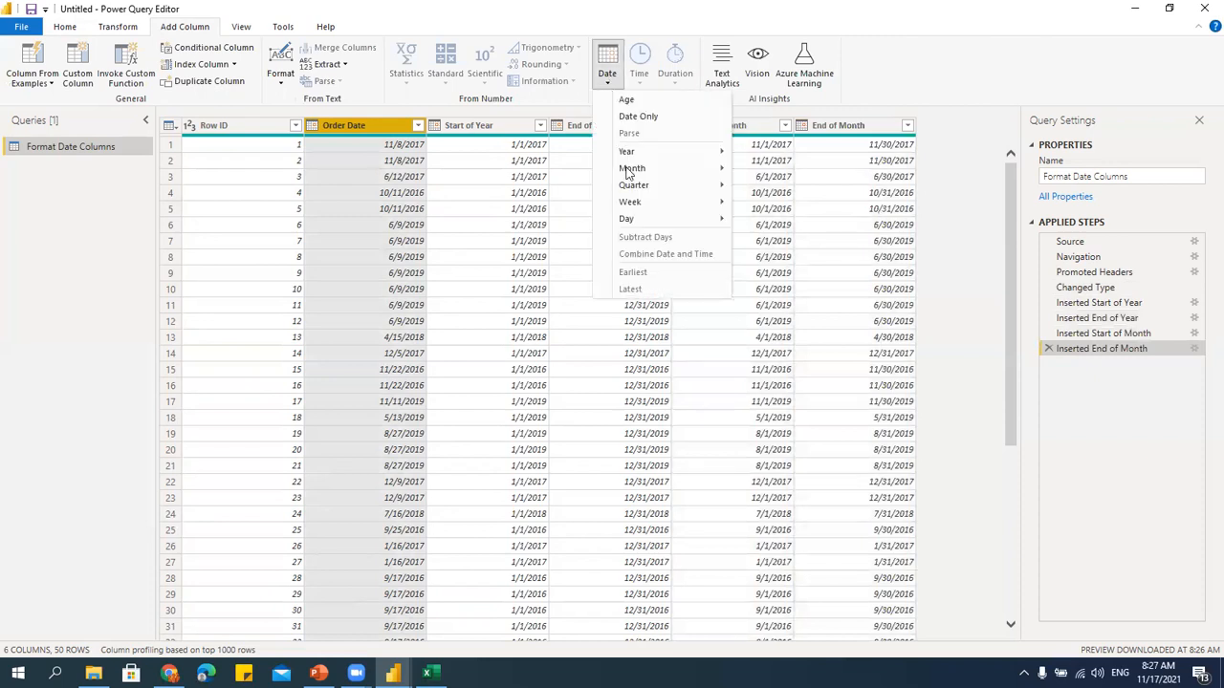
pyautogui.moveTo(631, 170)
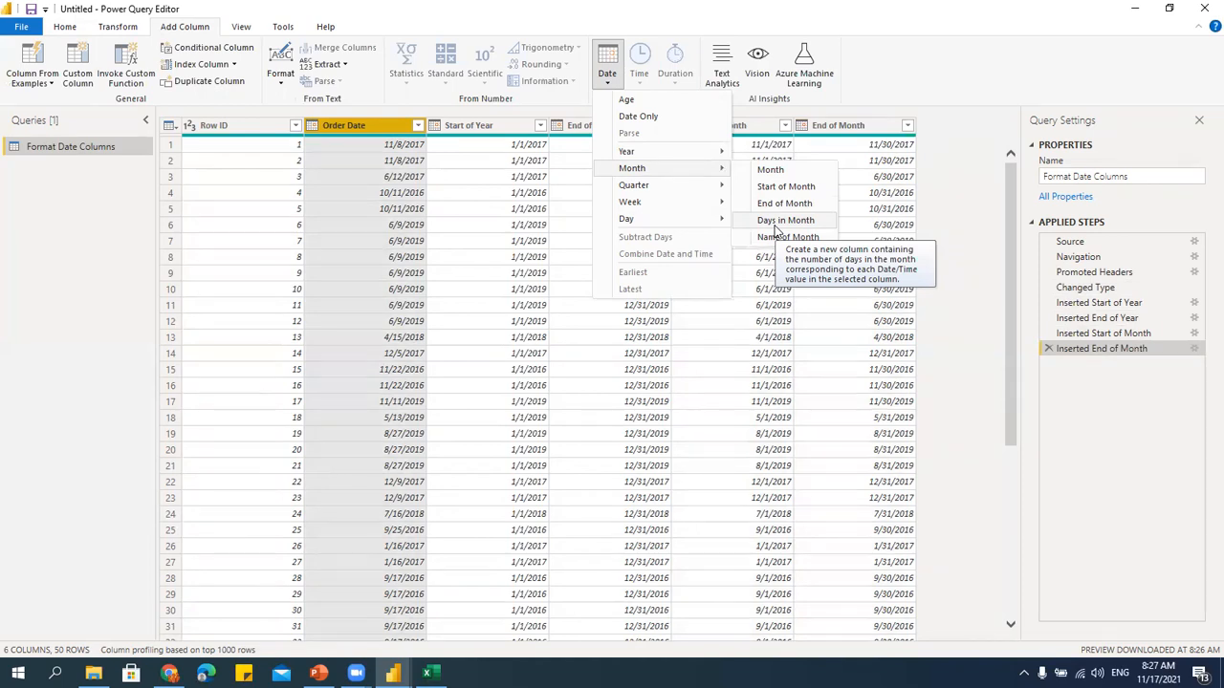
pyautogui.click(774, 227)
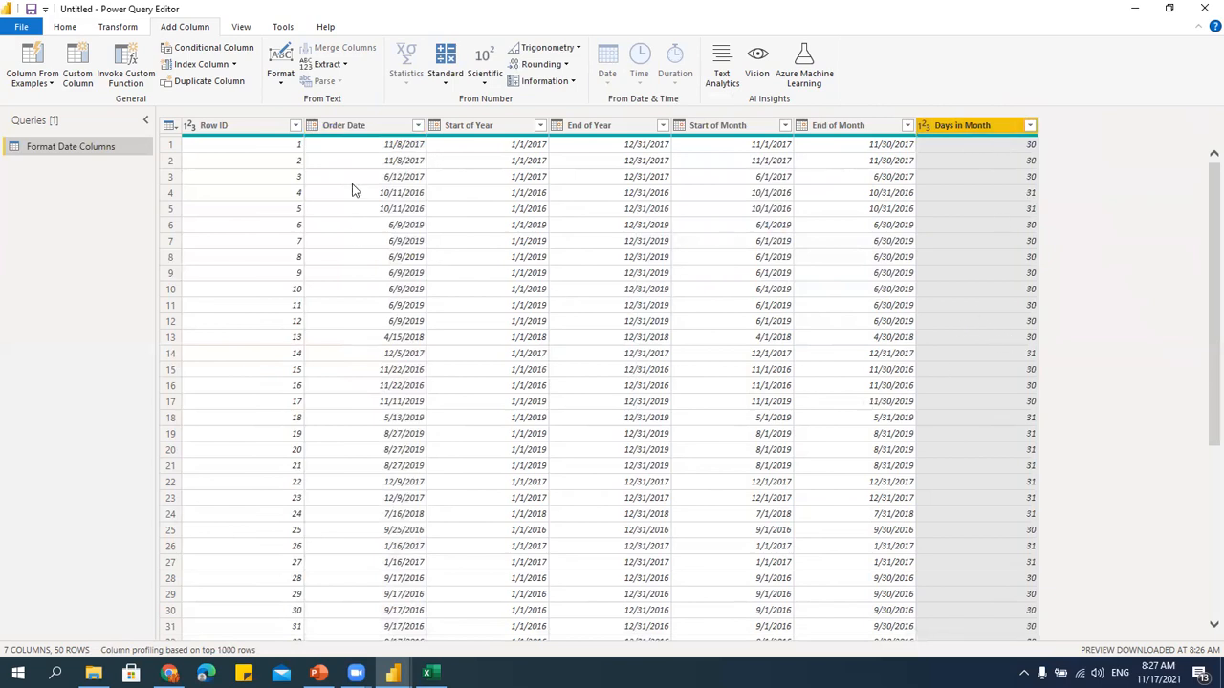
pyautogui.click(399, 125)
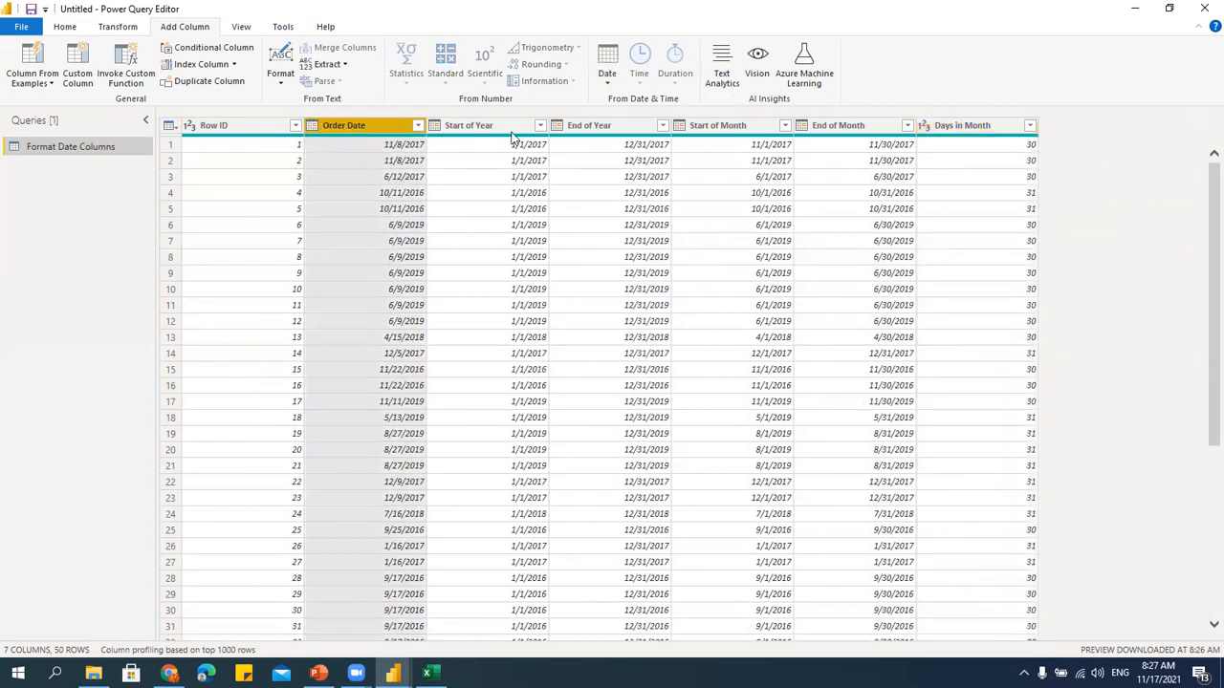
pyautogui.click(607, 72)
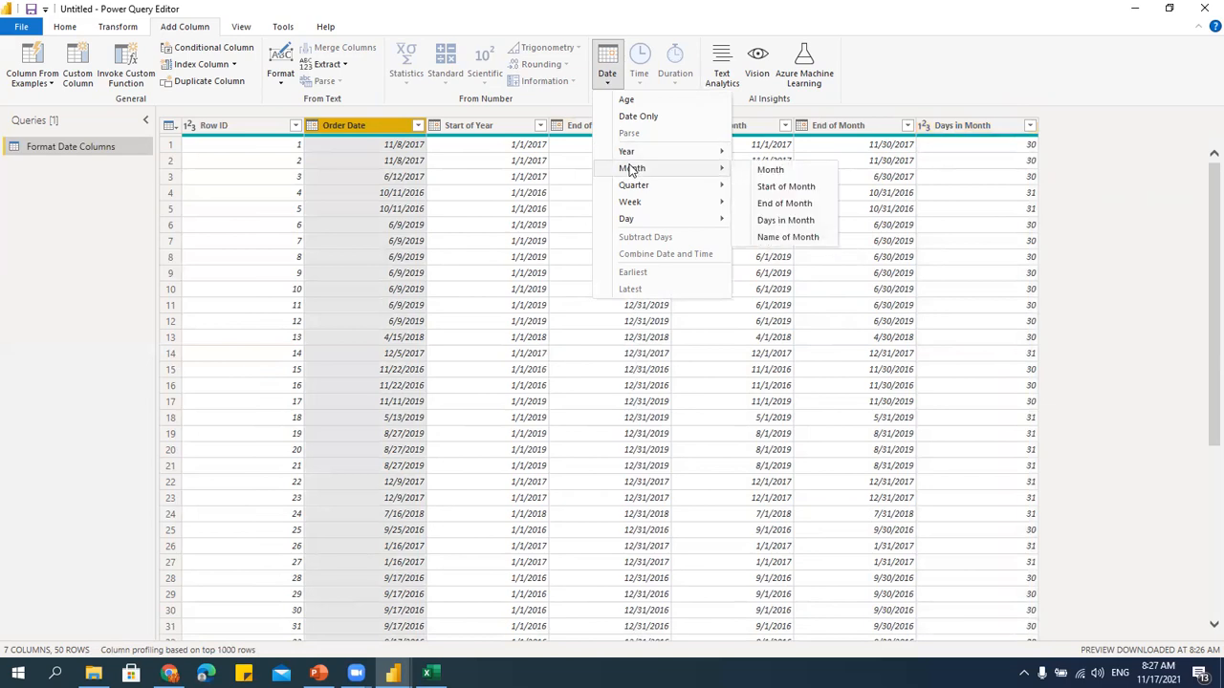
pyautogui.click(786, 237)
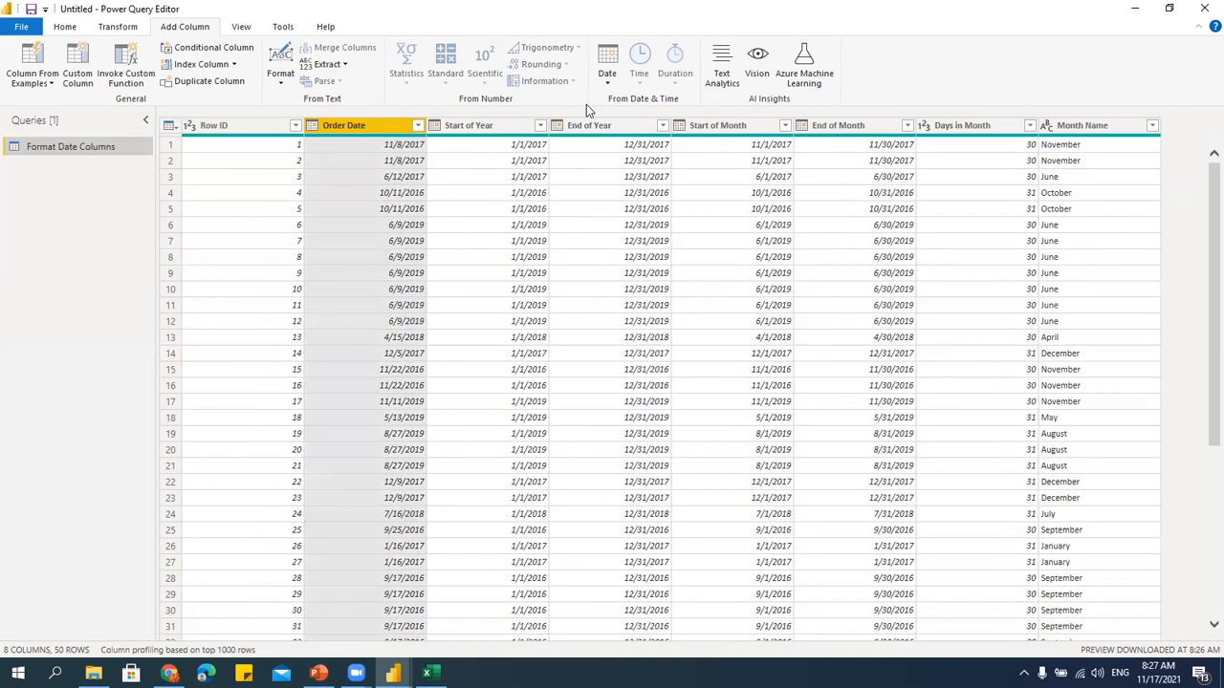
# Add Quarter of Year and Start of Quarter columns derived from the Order Date column.
pyautogui.click(612, 80)
pyautogui.moveTo(670, 185)
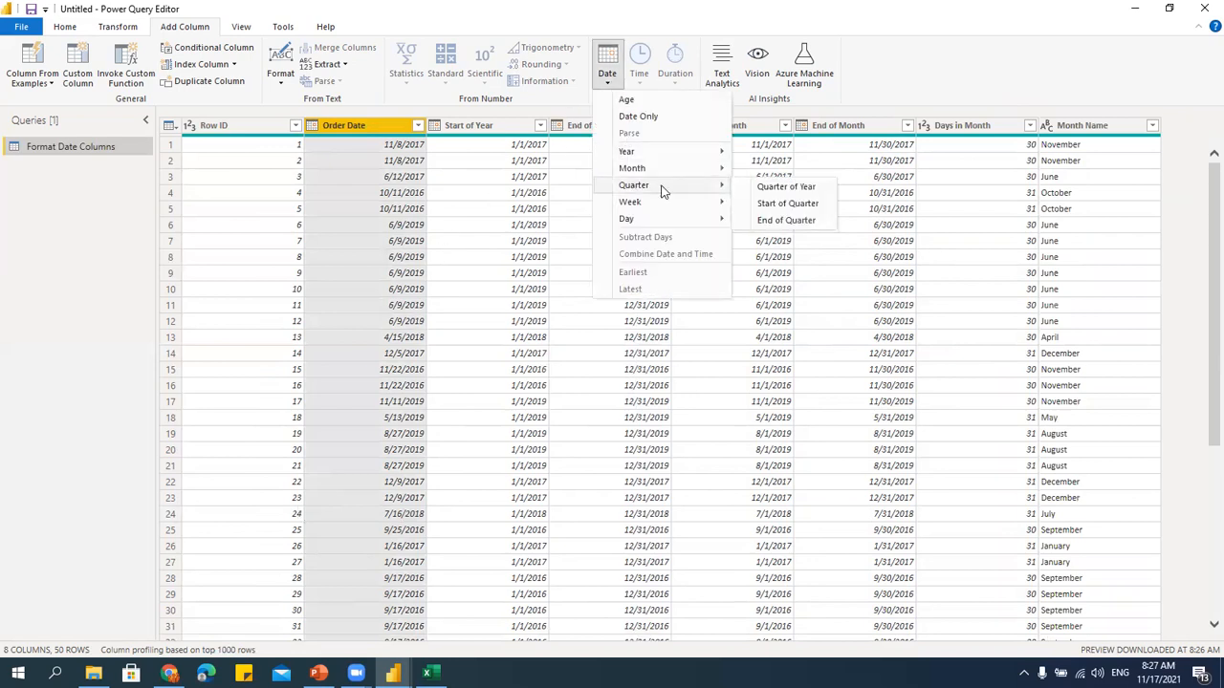
pyautogui.click(793, 189)
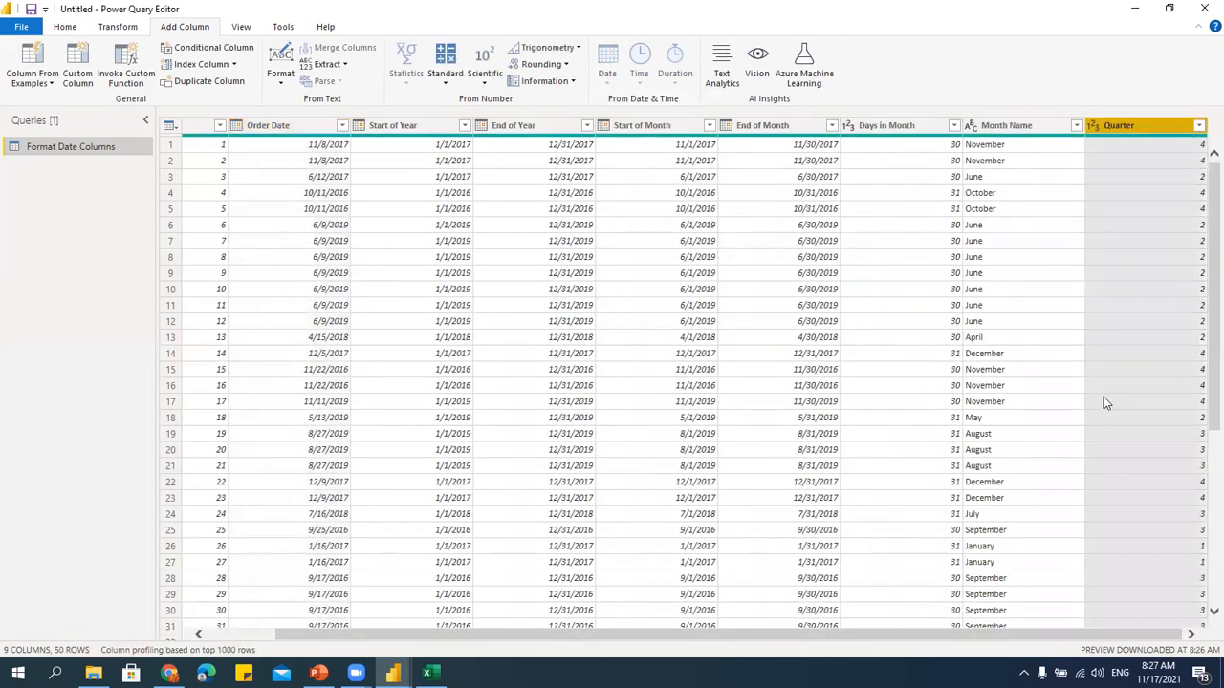
pyautogui.click(299, 123)
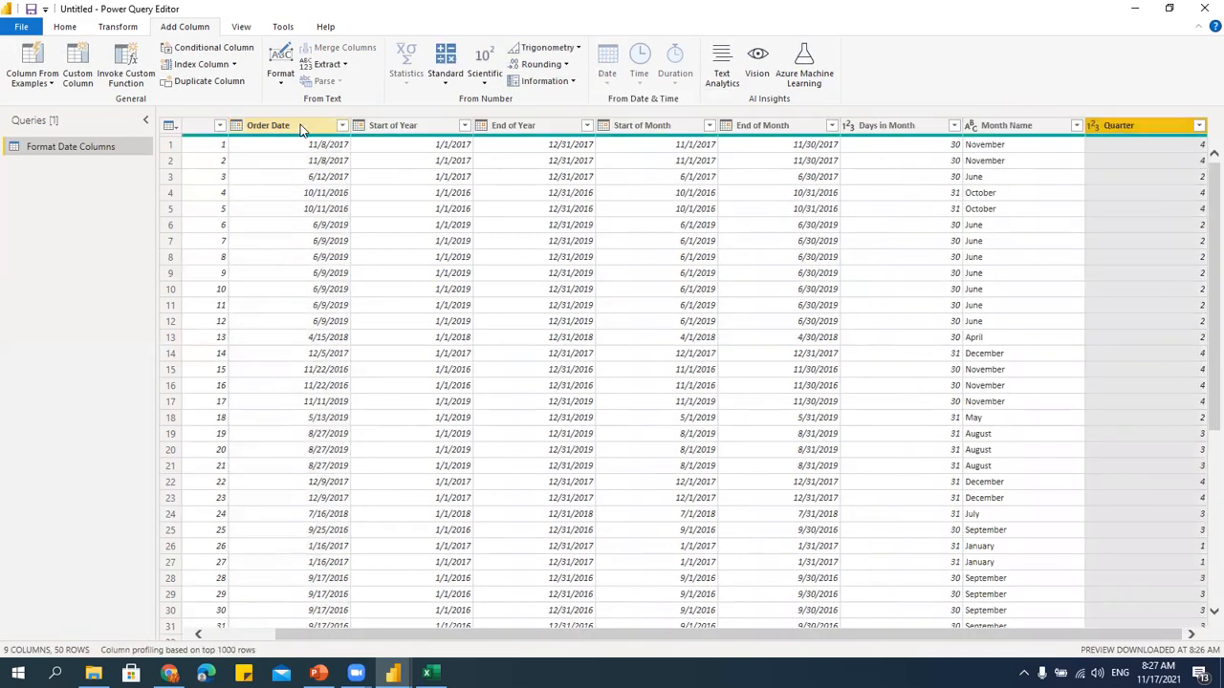
pyautogui.click(608, 75)
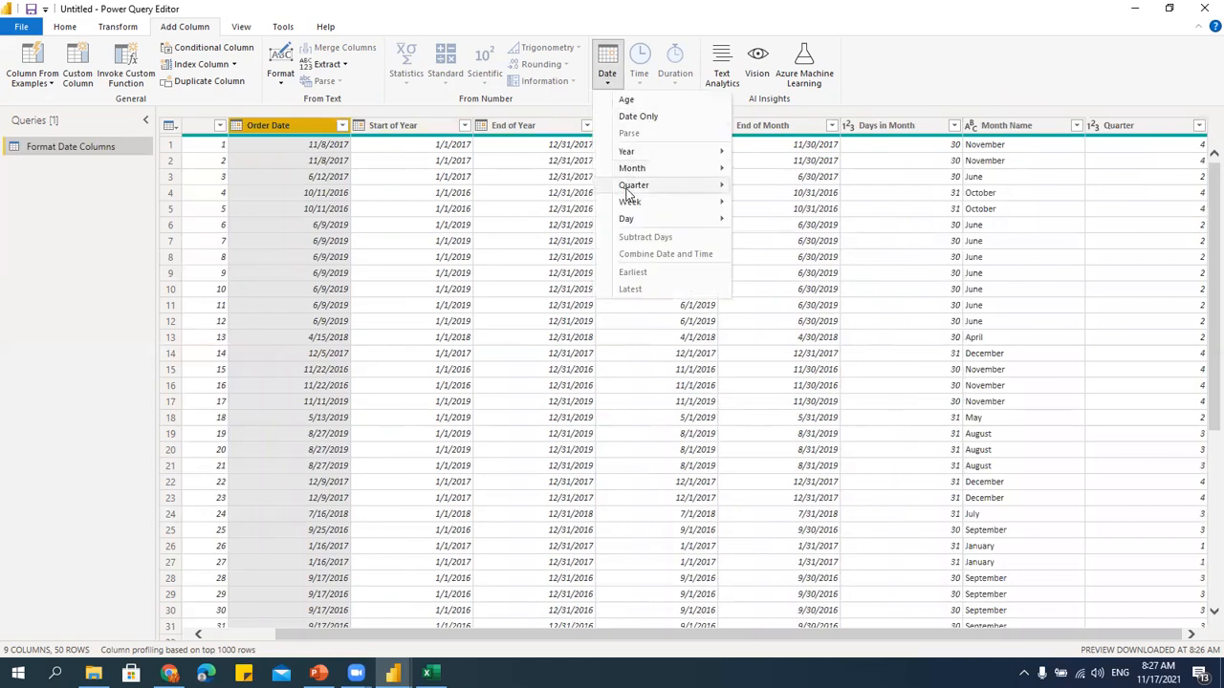
pyautogui.moveTo(645, 185)
pyautogui.click(790, 204)
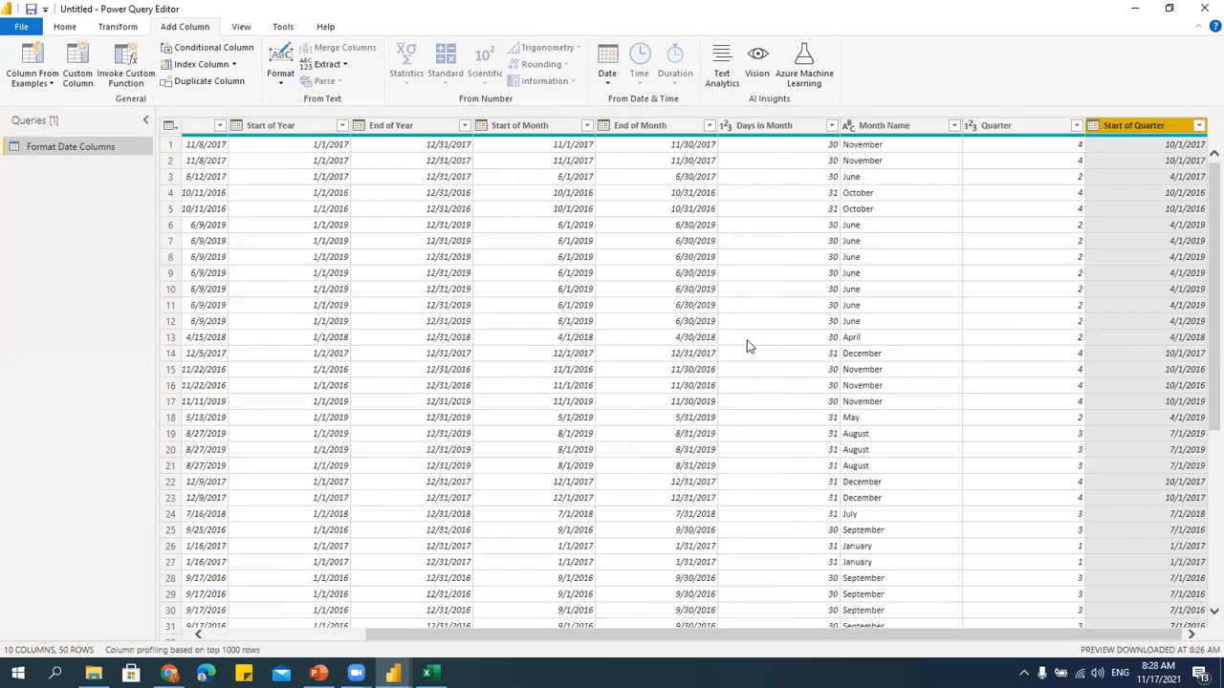
# Add an End of Quarter column derived from the Order Date column.
pyautogui.moveTo(551, 635); pyautogui.dragTo(380, 656)
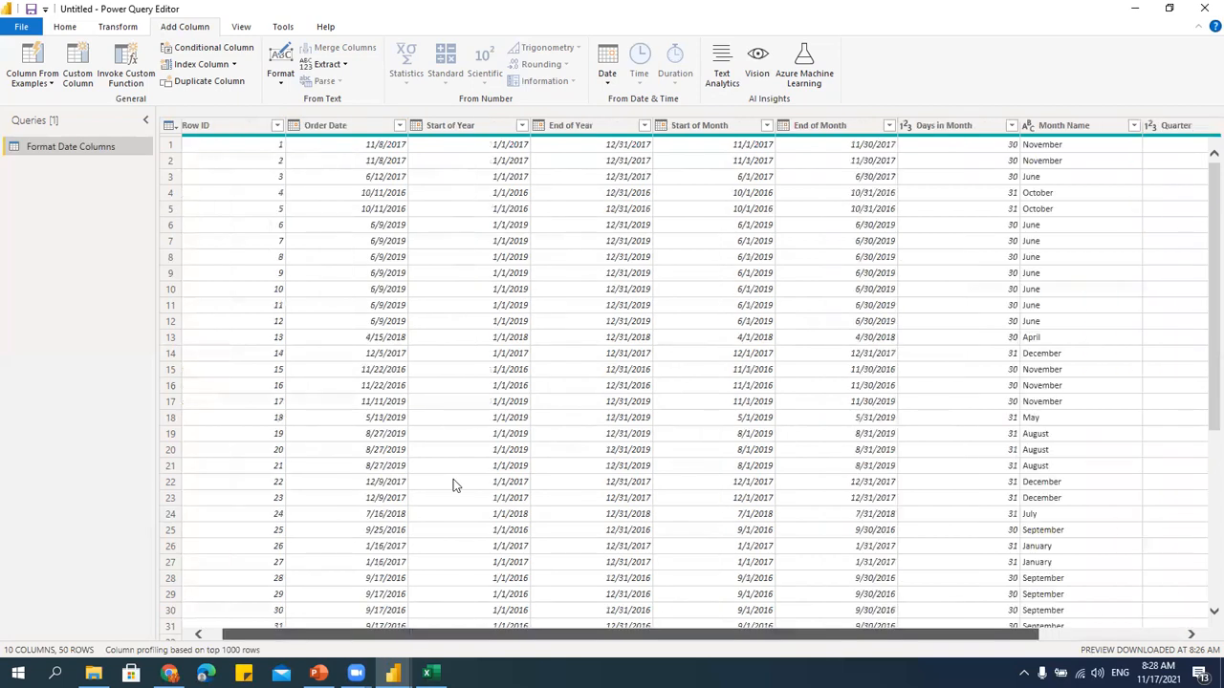
pyautogui.click(344, 126)
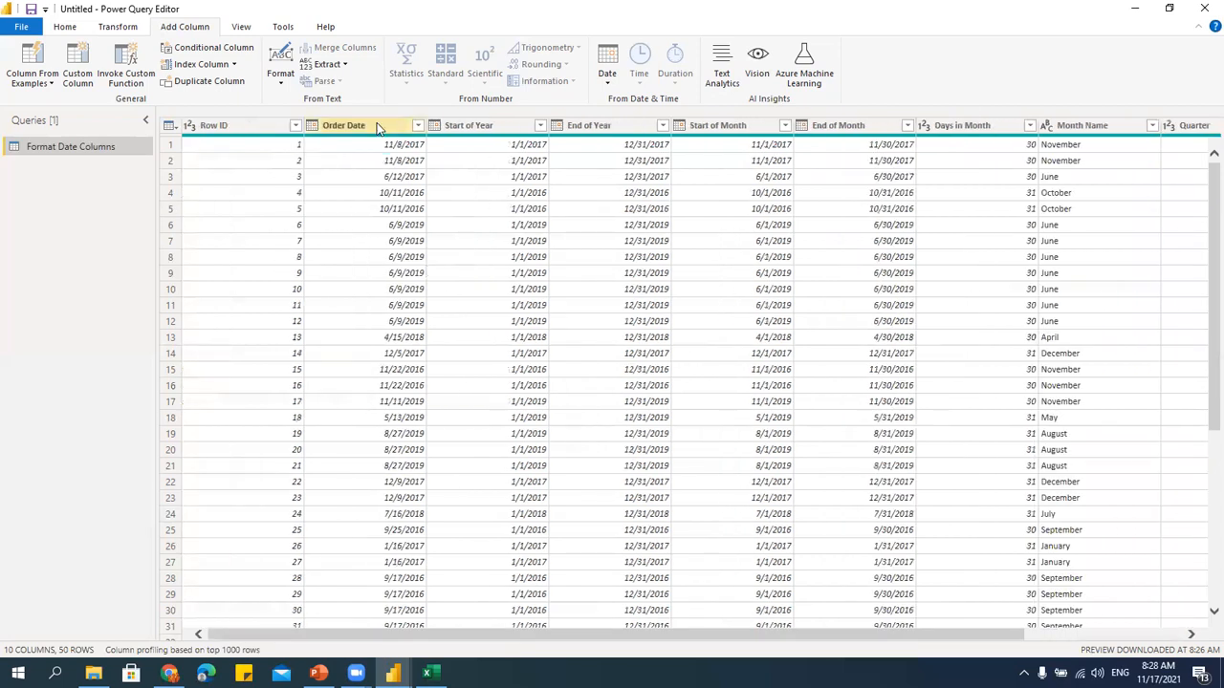
pyautogui.click(606, 84)
pyautogui.moveTo(634, 186)
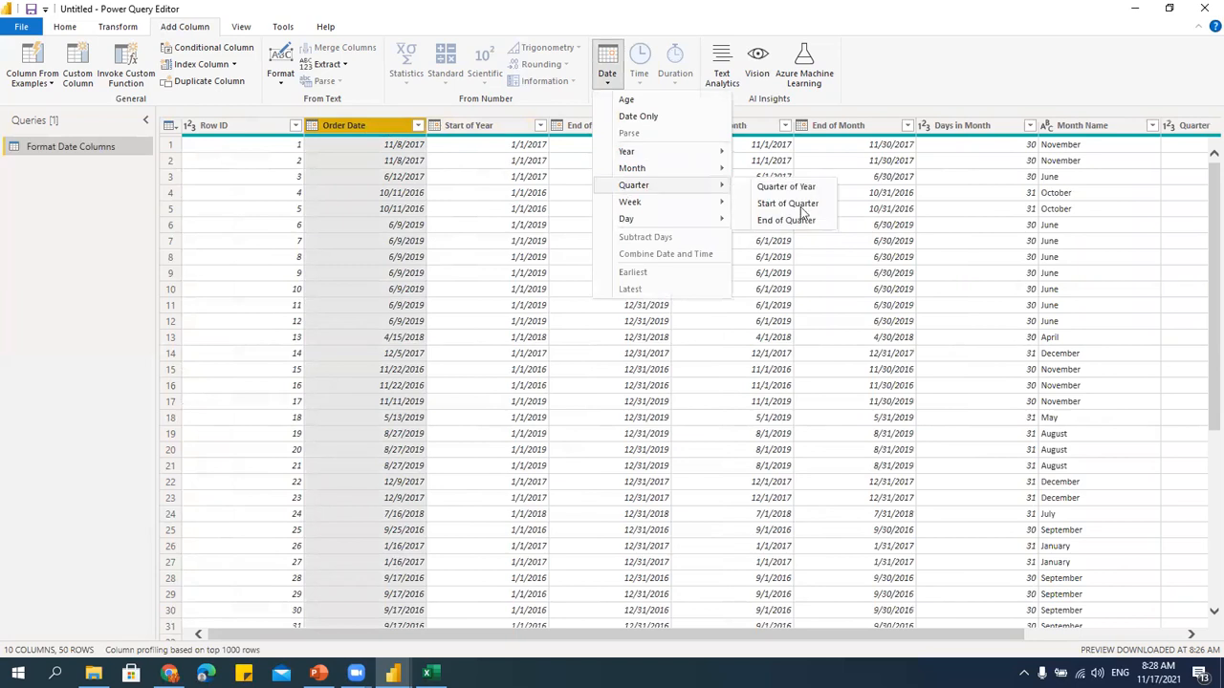
pyautogui.click(787, 221)
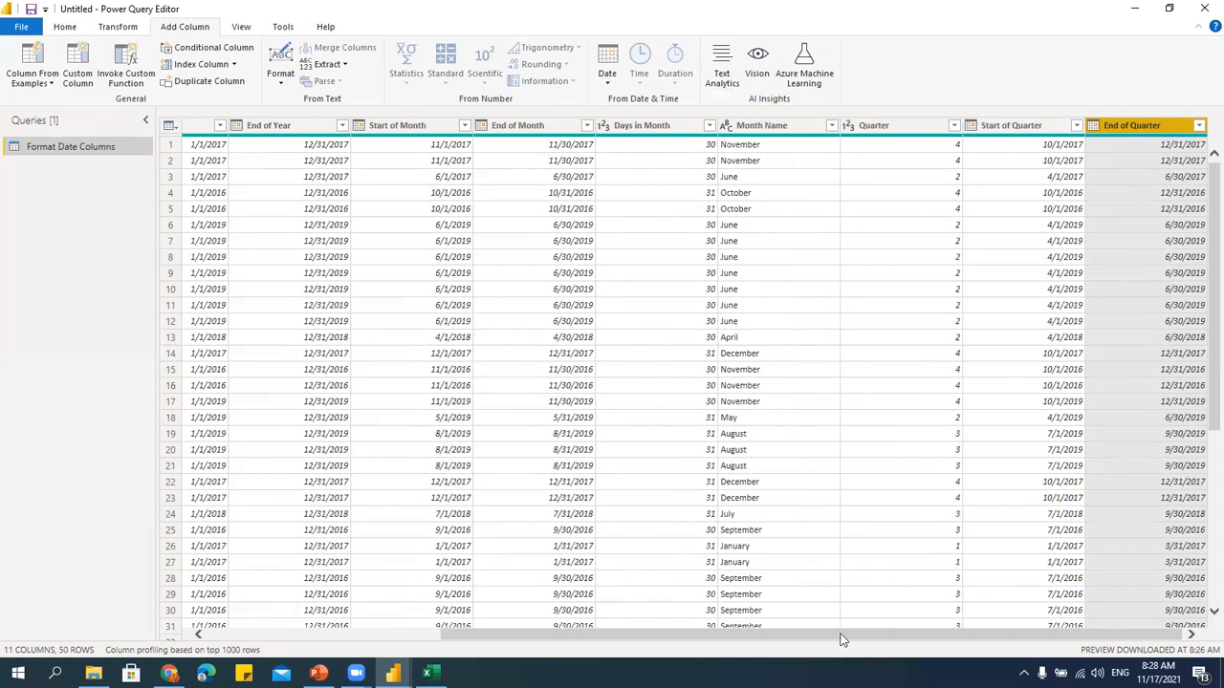
pyautogui.moveTo(842, 639); pyautogui.dragTo(559, 620)
pyautogui.click(348, 127)
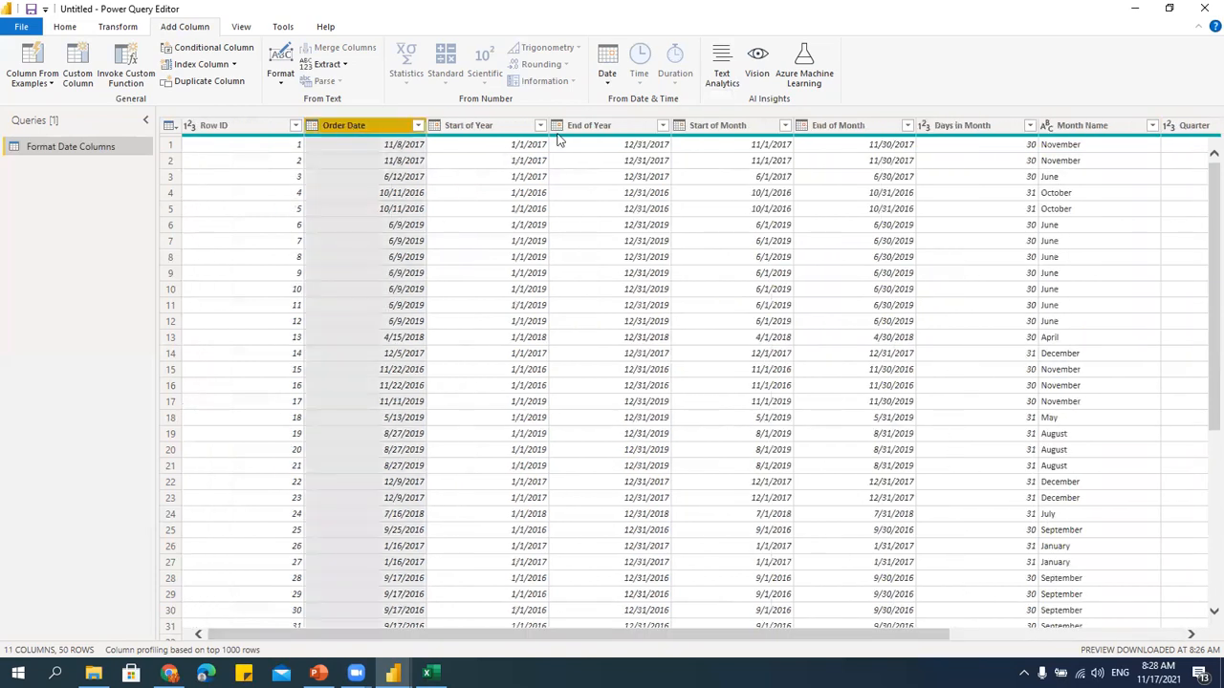
pyautogui.click(607, 72)
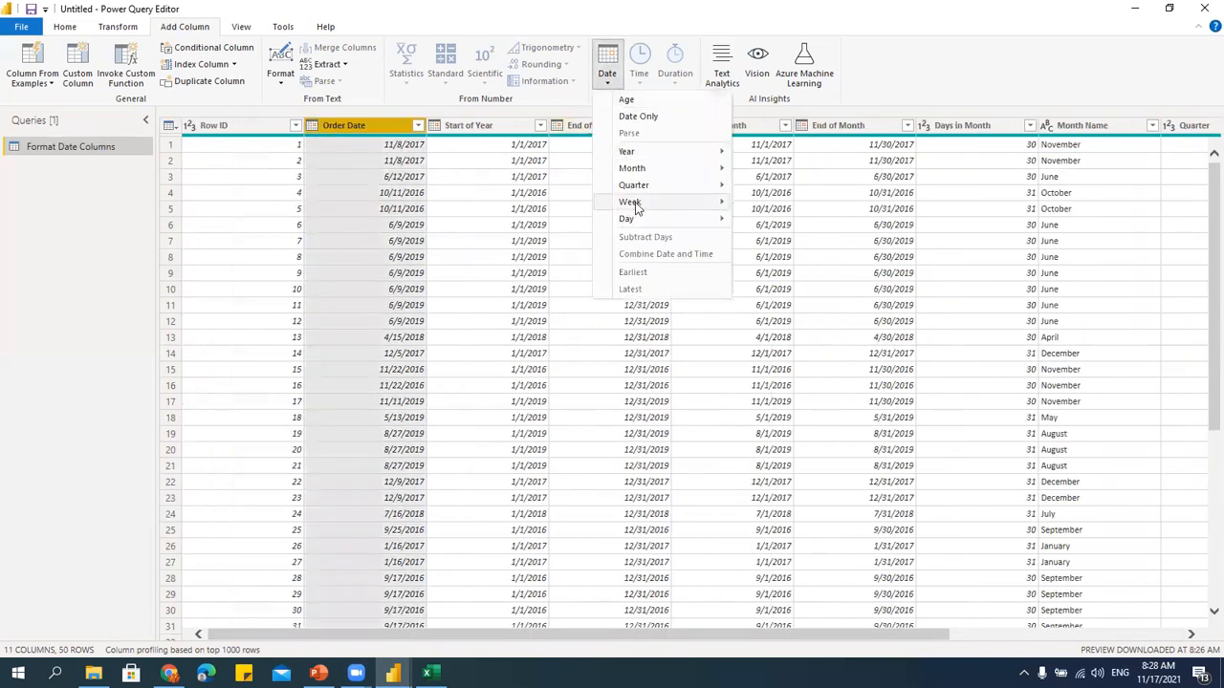
pyautogui.moveTo(636, 206)
pyautogui.click(415, 239)
# Switch to the Book1 workbook in Excel and launch its Power Query Editor.
pyautogui.click(427, 673)
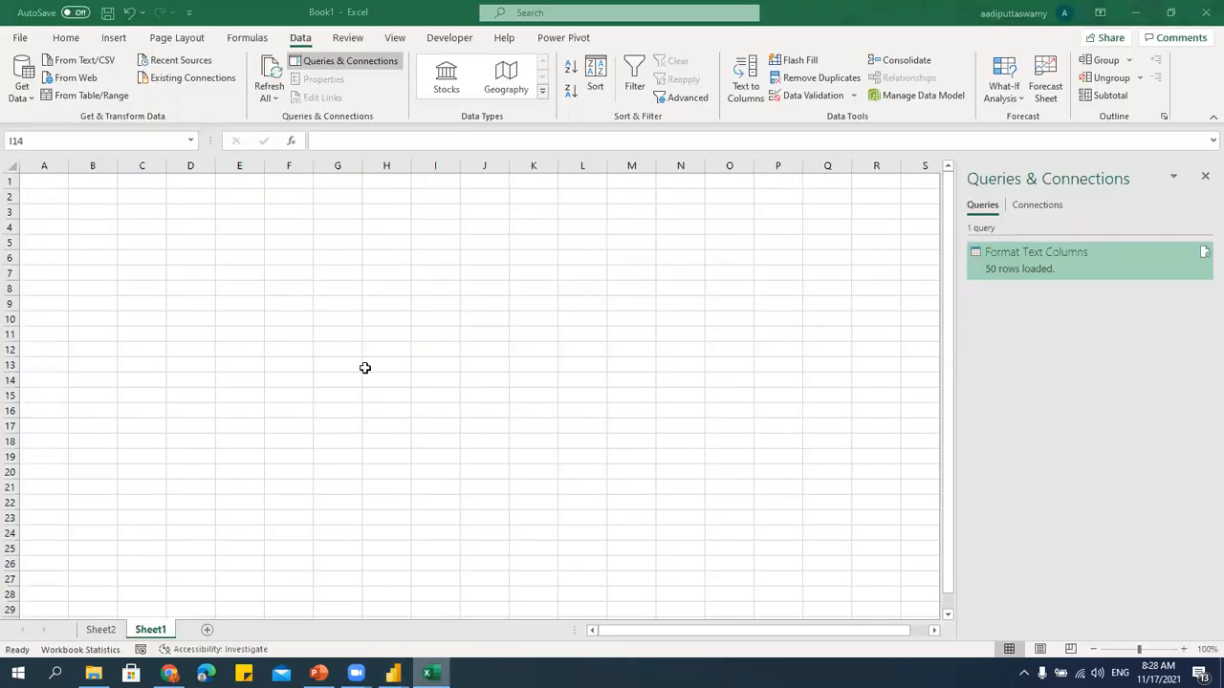
pyautogui.click(17, 96)
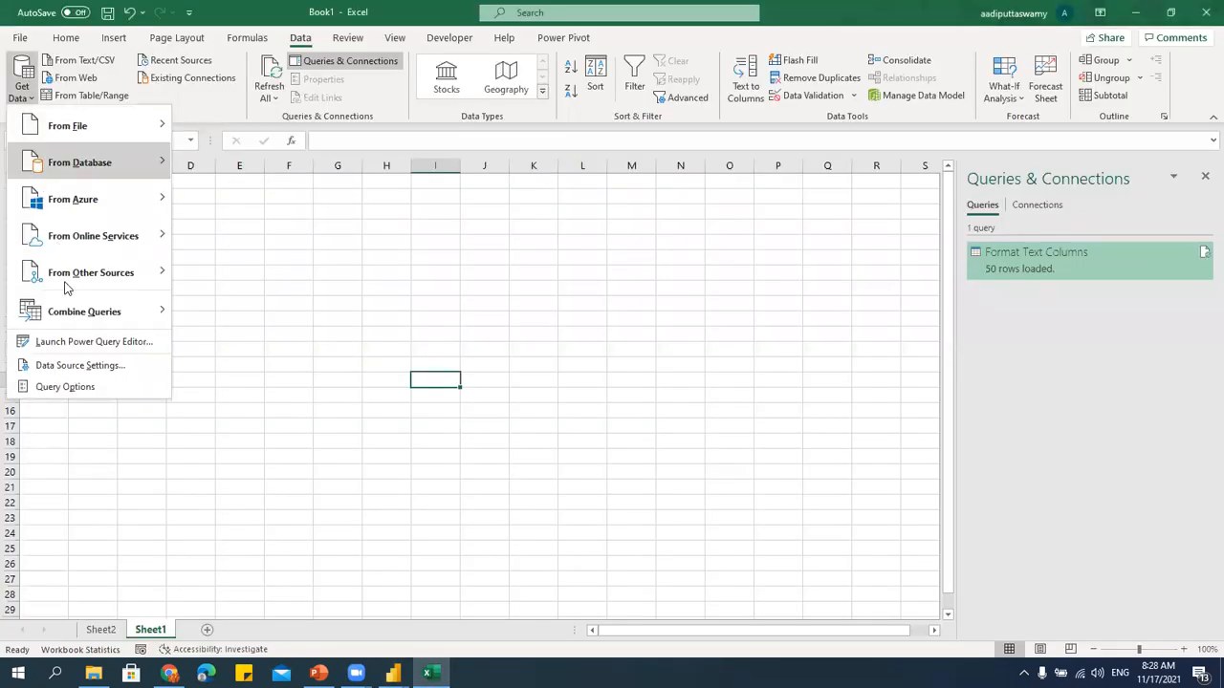
pyautogui.click(86, 342)
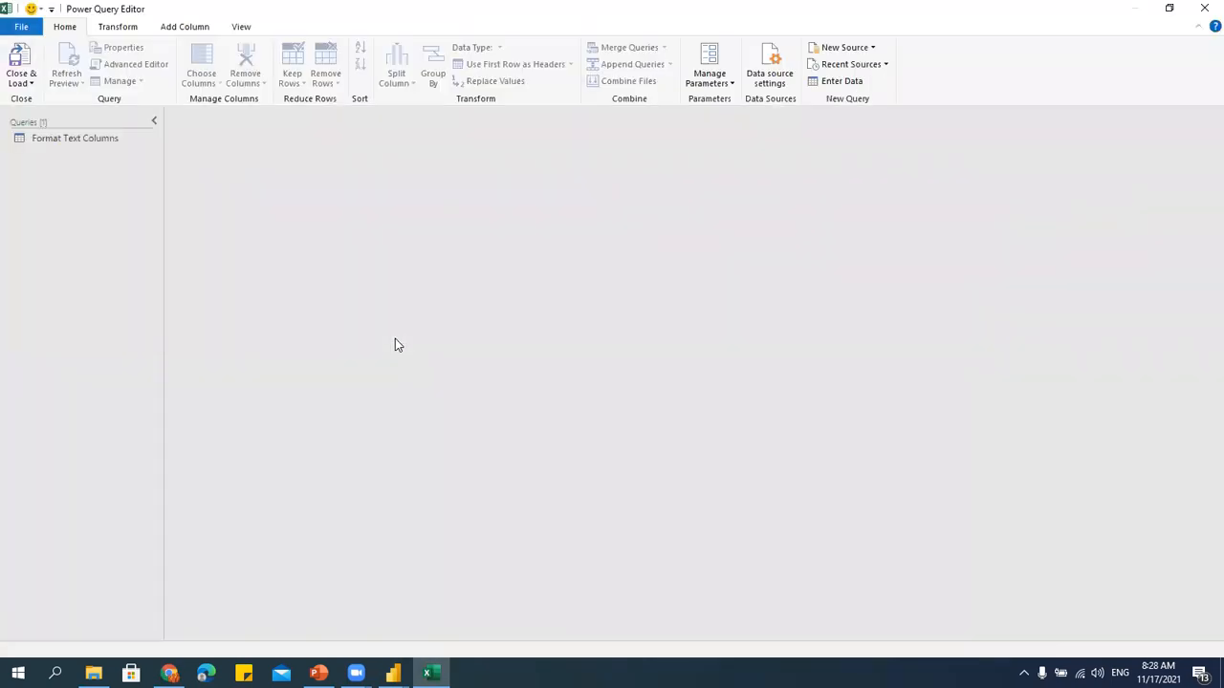
pyautogui.click(179, 29)
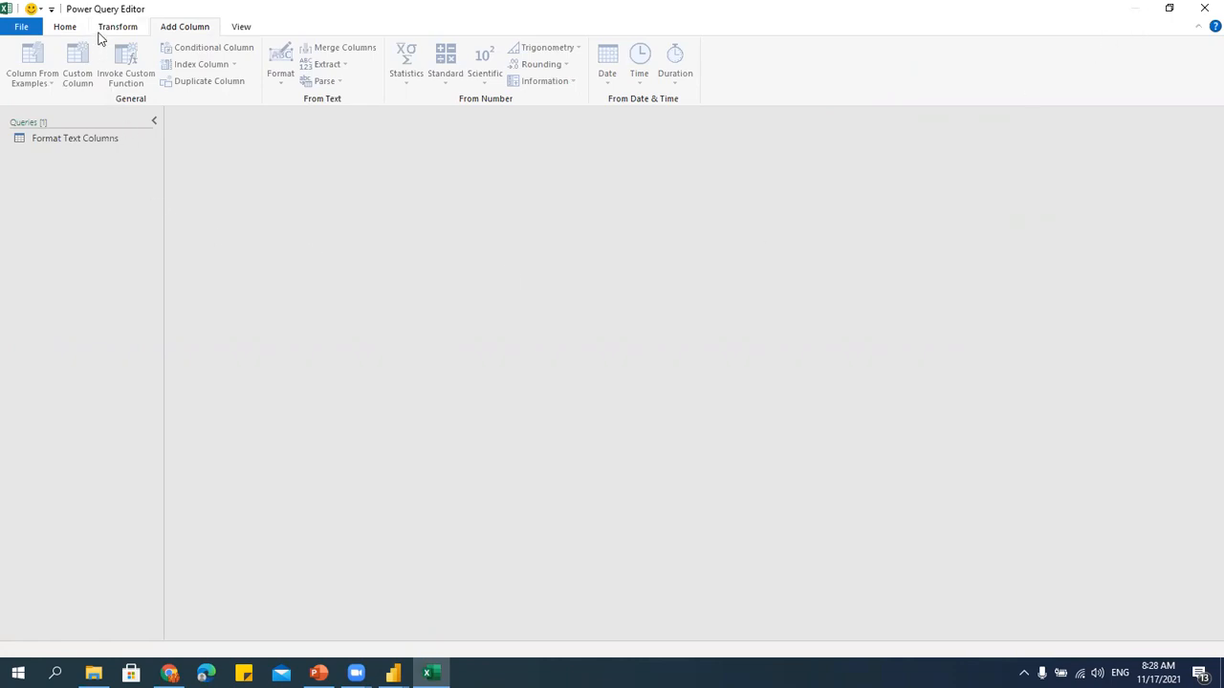
# Import the Format Date Columns sheet from 03 - Format Date Columns.xlsx as a new query.
pyautogui.click(69, 30)
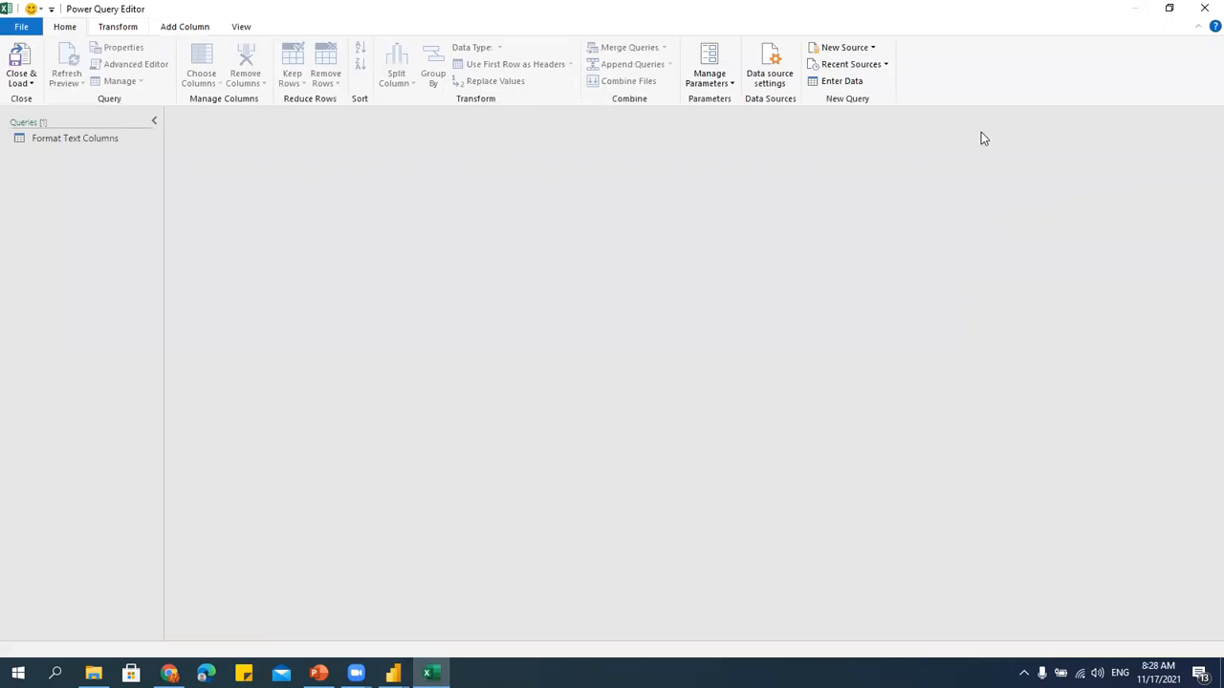
pyautogui.click(873, 48)
pyautogui.moveTo(865, 66)
pyautogui.click(954, 75)
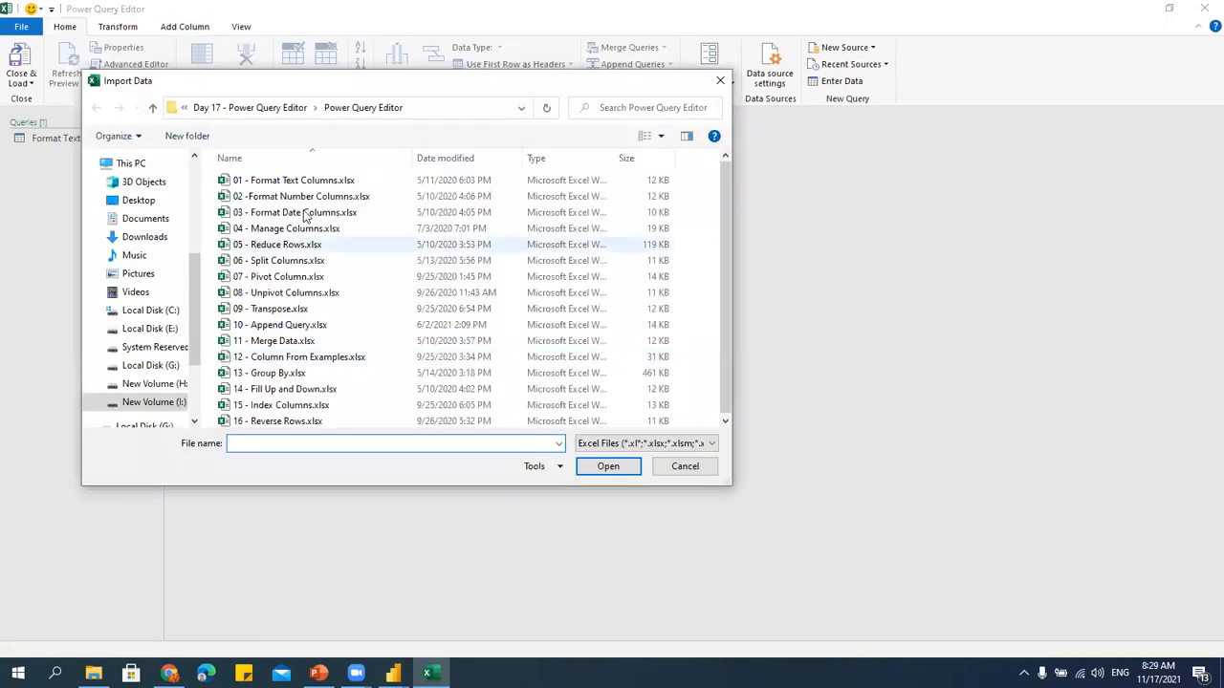
pyautogui.click(296, 212)
pyautogui.click(609, 466)
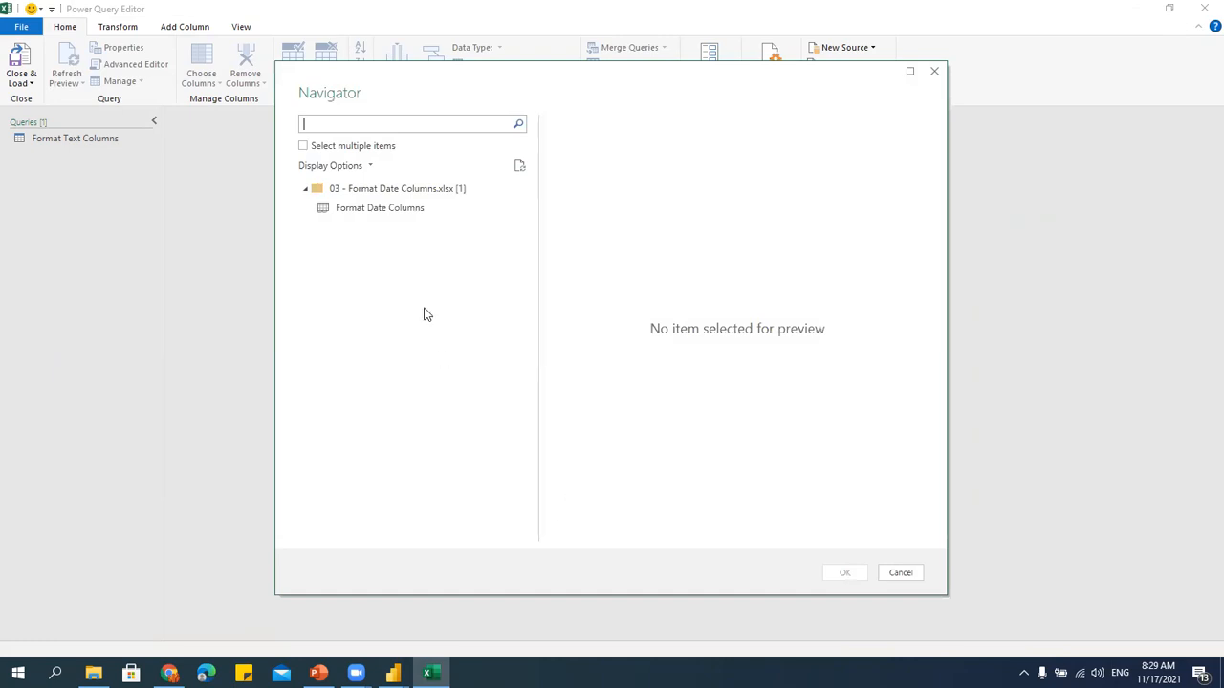
pyautogui.click(396, 209)
pyautogui.click(841, 574)
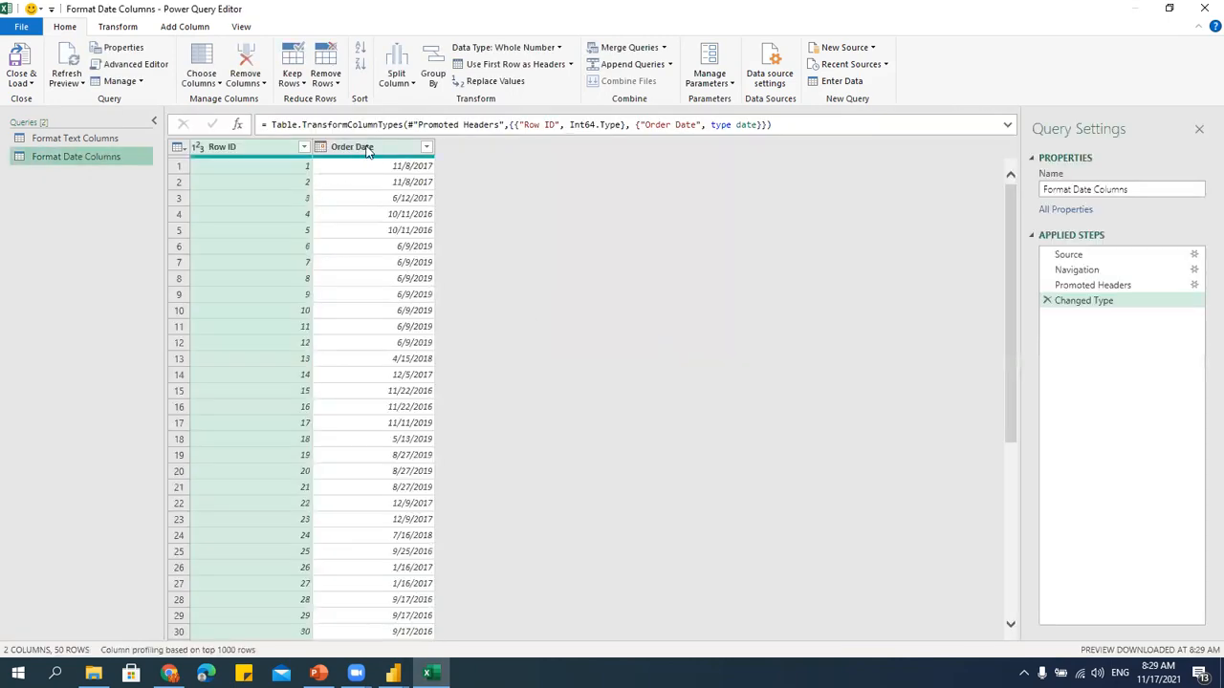
# Add a Start of Quarter column derived from the Order Date column of the Format Date Columns query.
pyautogui.click(366, 149)
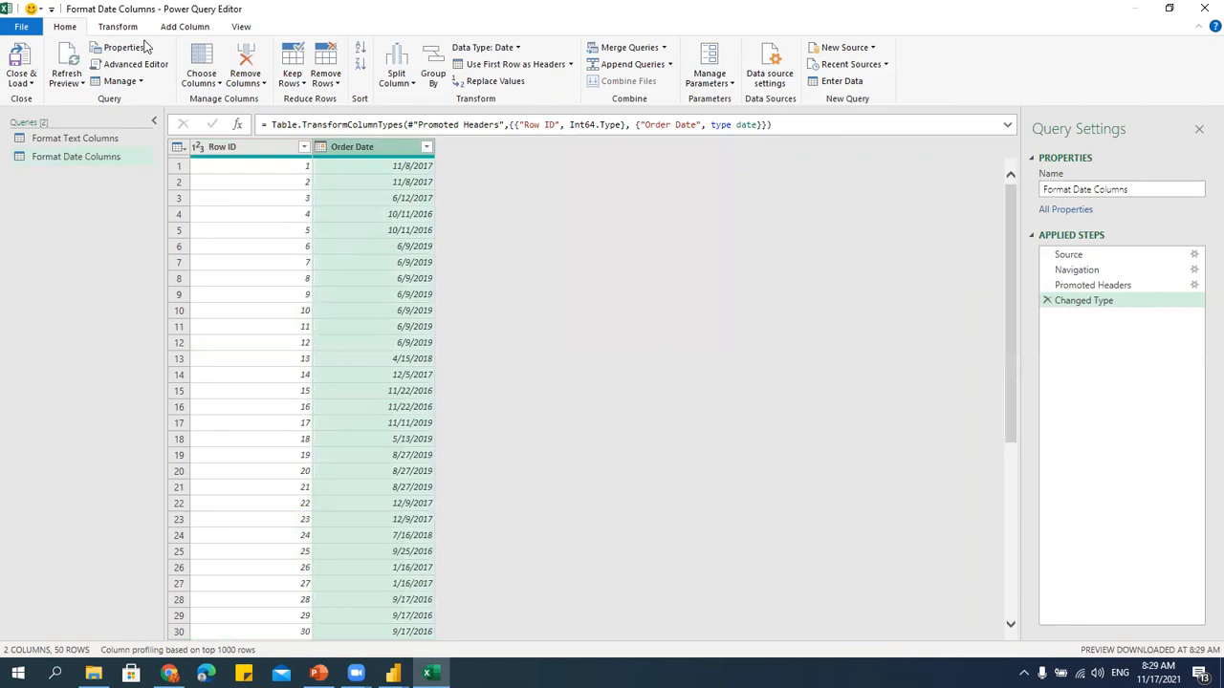
pyautogui.click(184, 29)
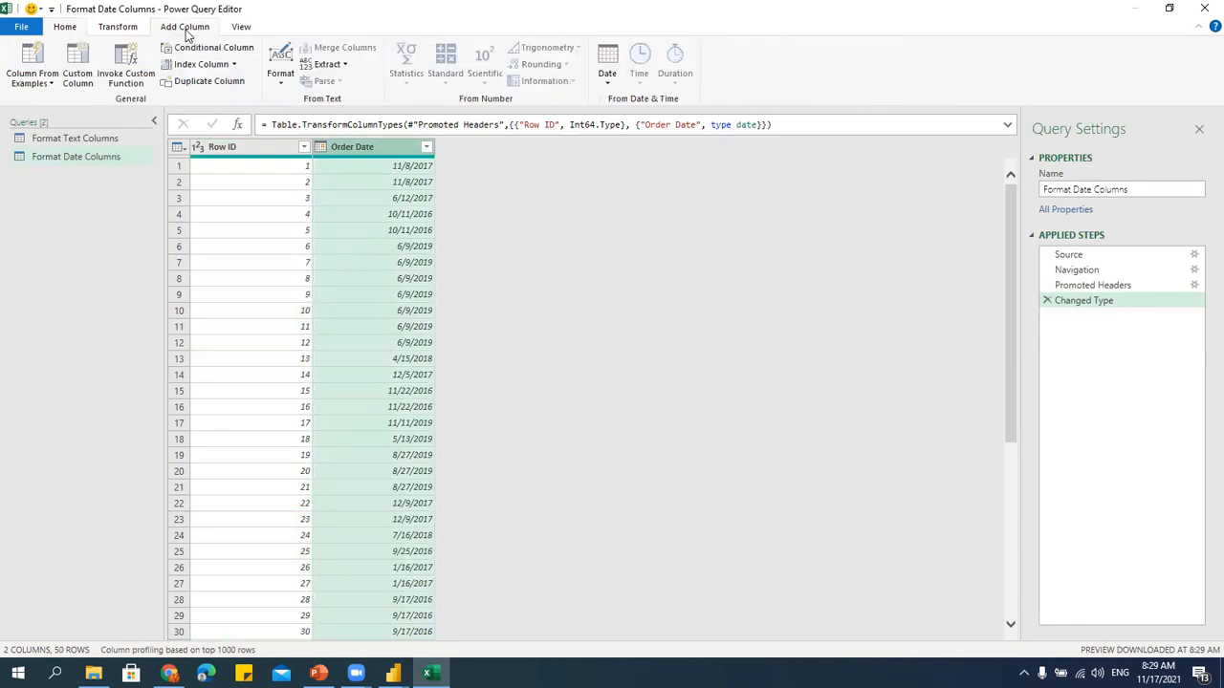
pyautogui.click(608, 82)
pyautogui.moveTo(663, 163)
pyautogui.moveTo(651, 185)
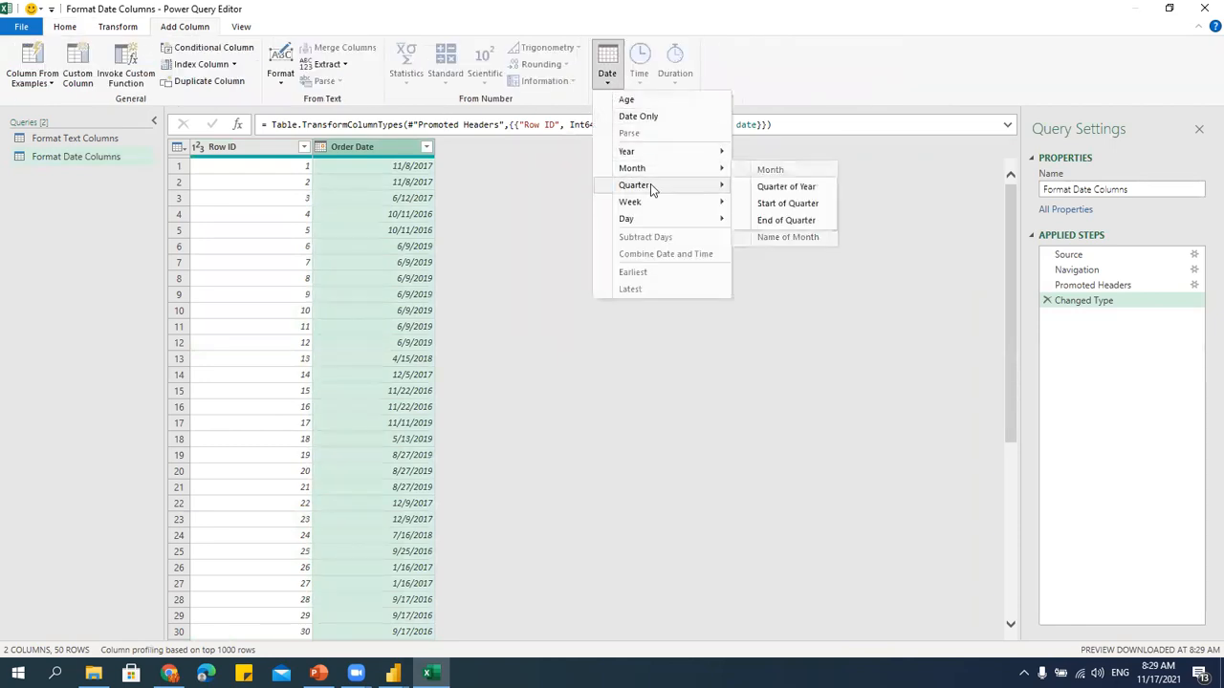
pyautogui.click(777, 204)
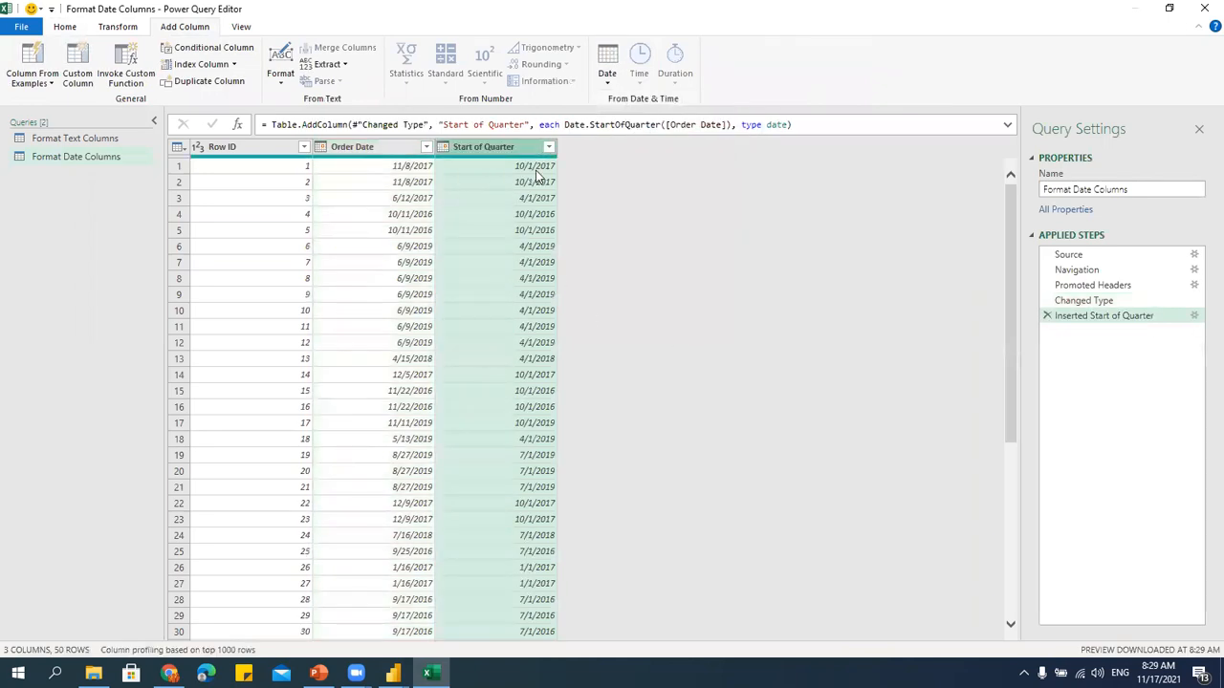
# Add an End of Quarter column based on Order Date.
pyautogui.click(399, 153)
pyautogui.click(610, 84)
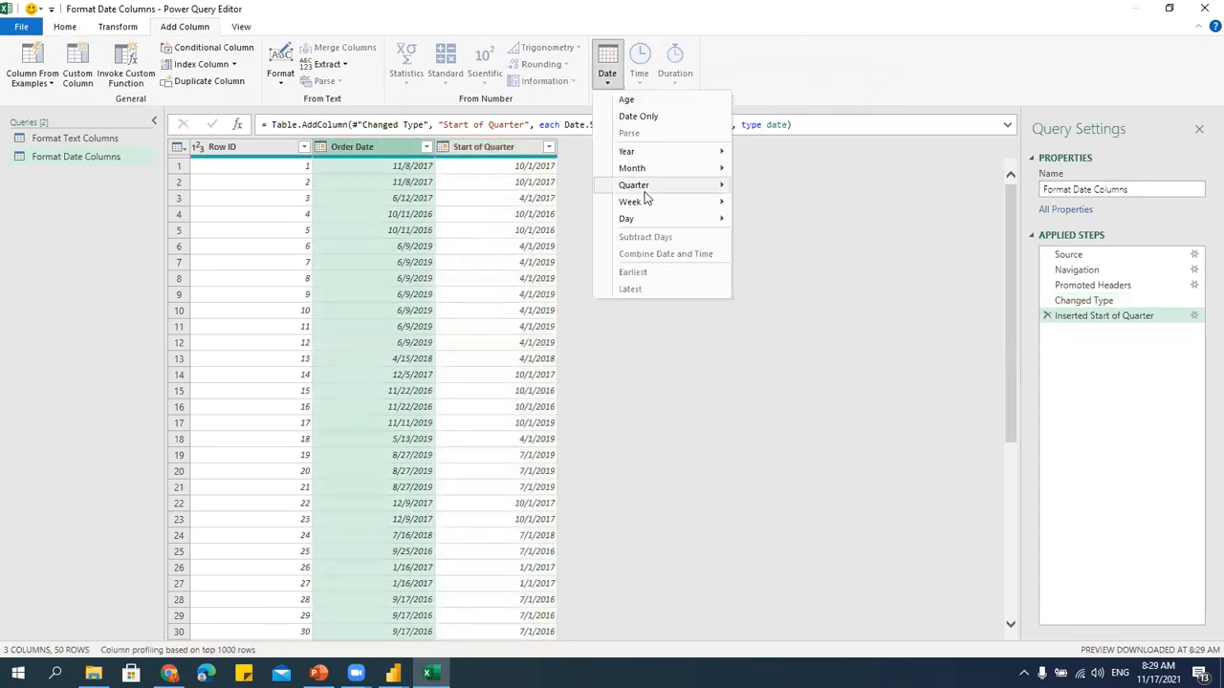
pyautogui.moveTo(643, 185)
pyautogui.click(770, 229)
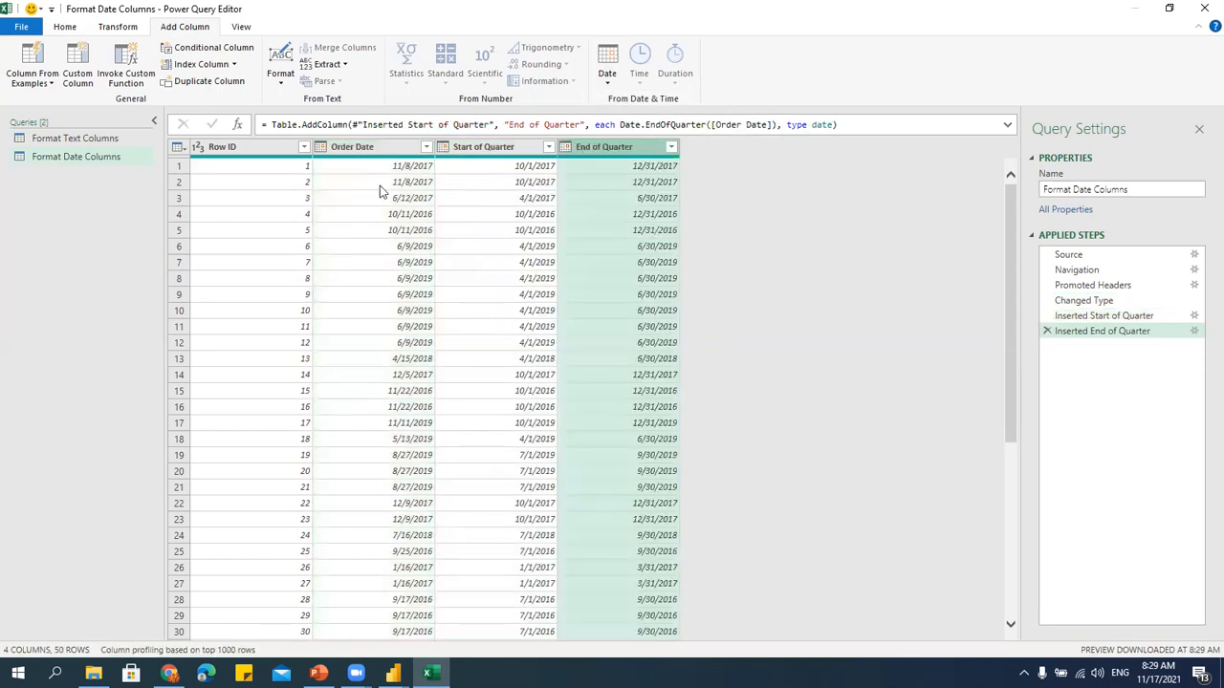
# Add columns giving the Name of Day and the Name of Month for each Order Date.
pyautogui.click(358, 148)
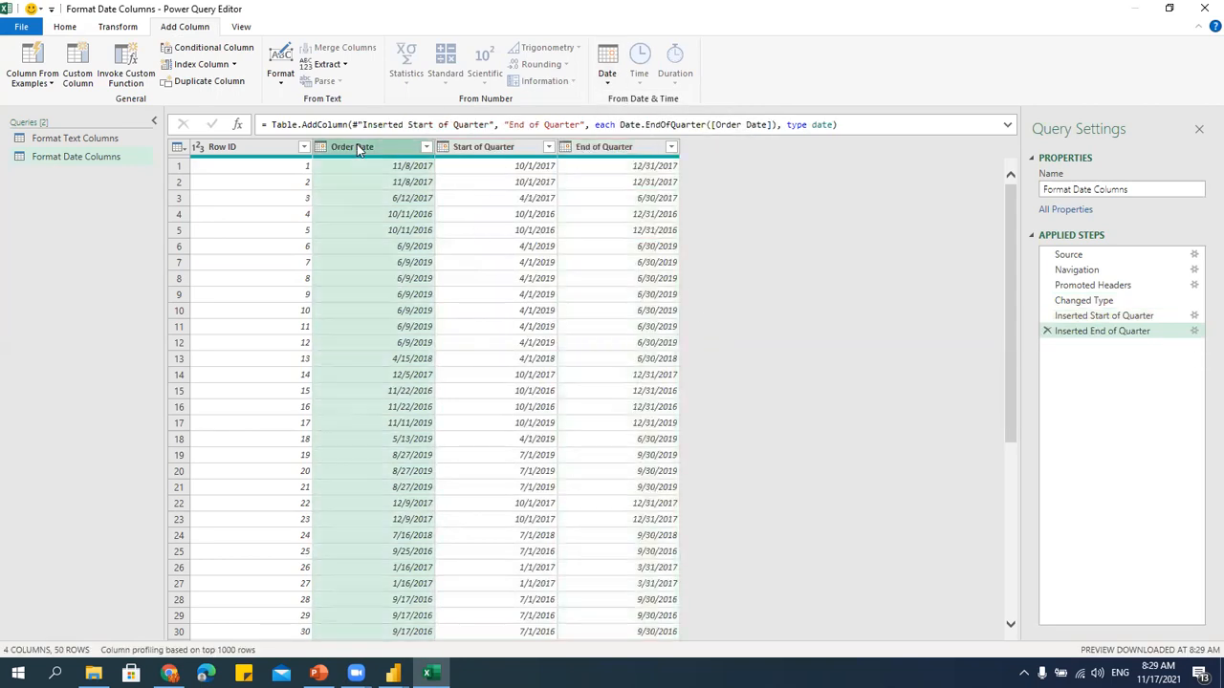
pyautogui.click(609, 75)
pyautogui.moveTo(627, 156)
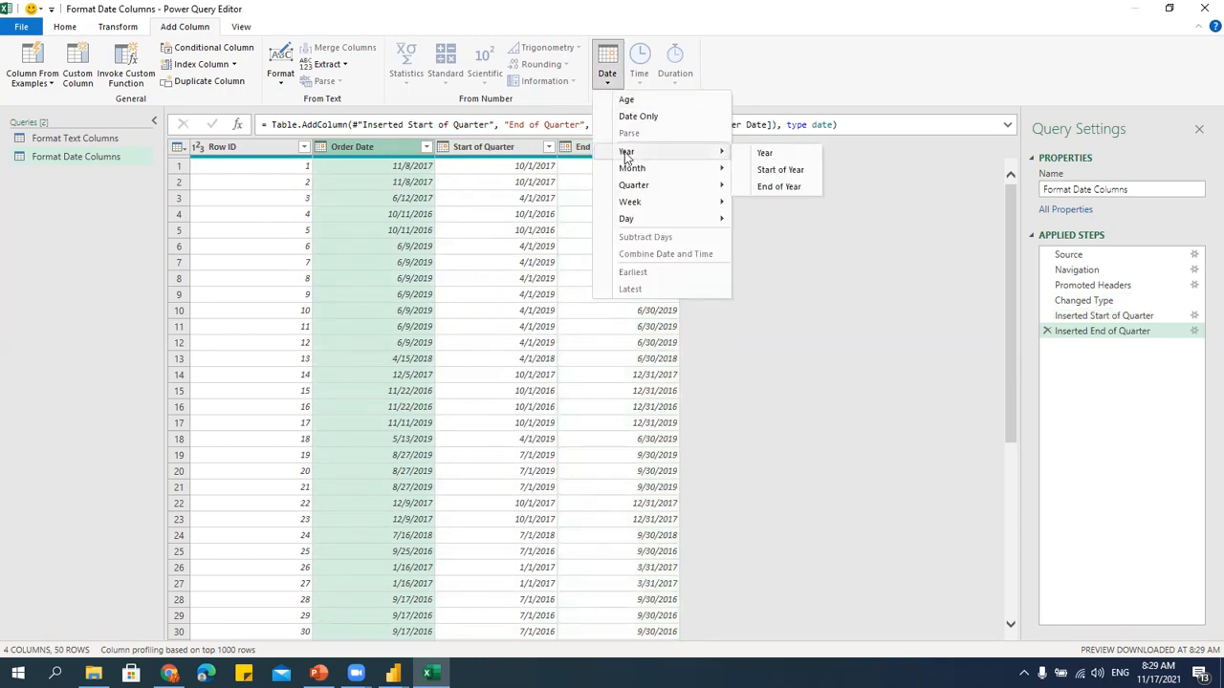
pyautogui.moveTo(628, 223)
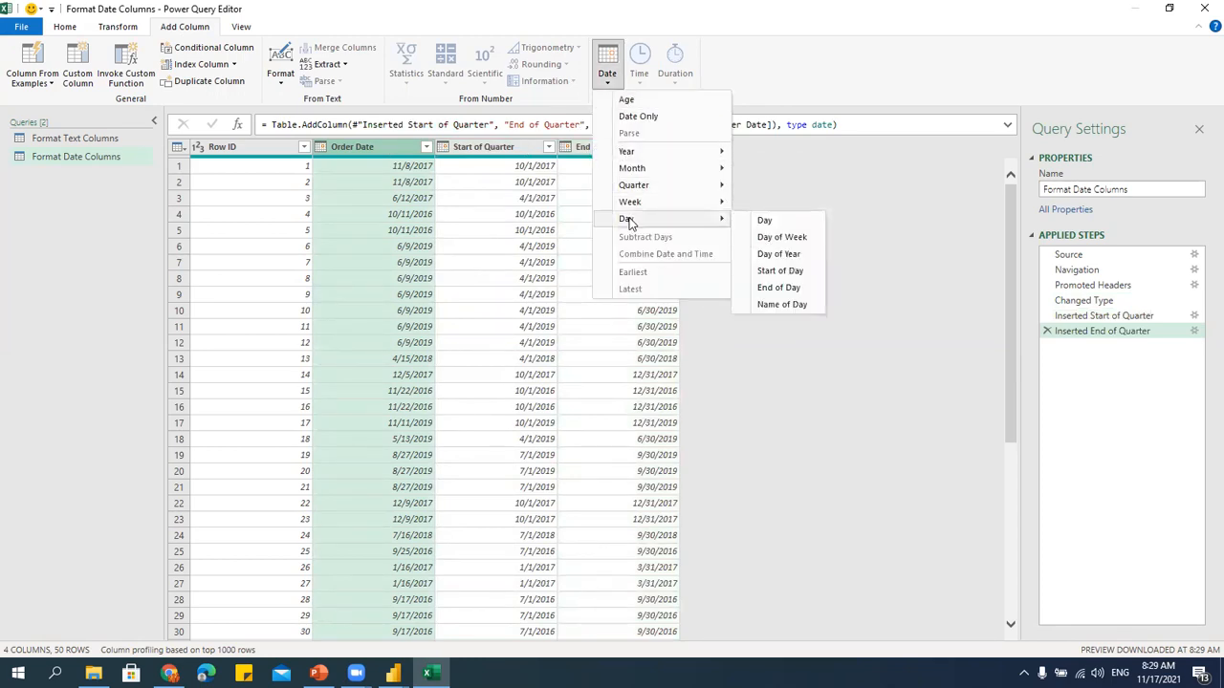
pyautogui.click(770, 306)
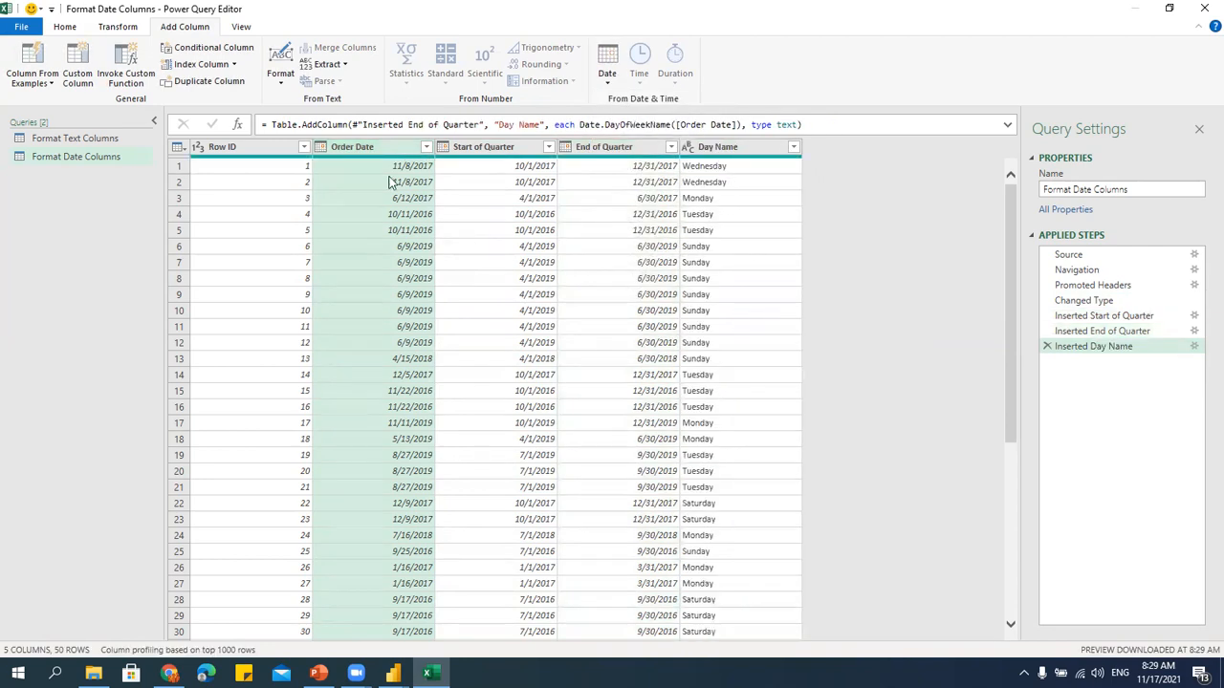
pyautogui.click(606, 73)
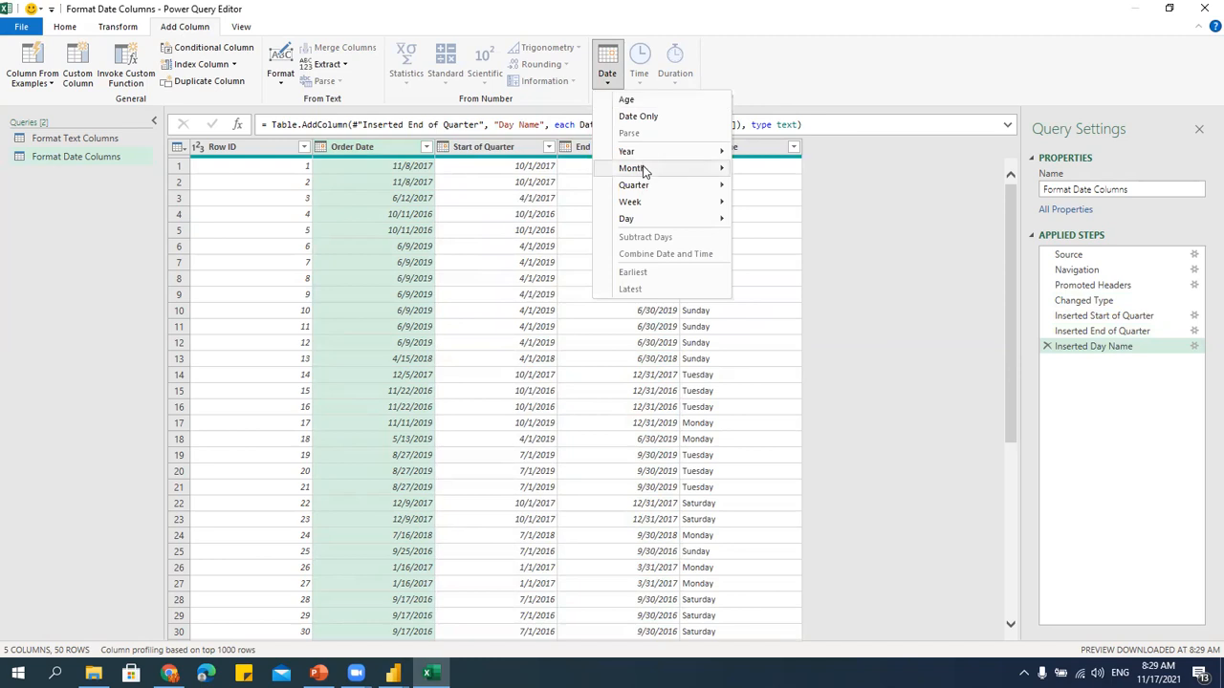
pyautogui.moveTo(646, 170)
pyautogui.click(786, 238)
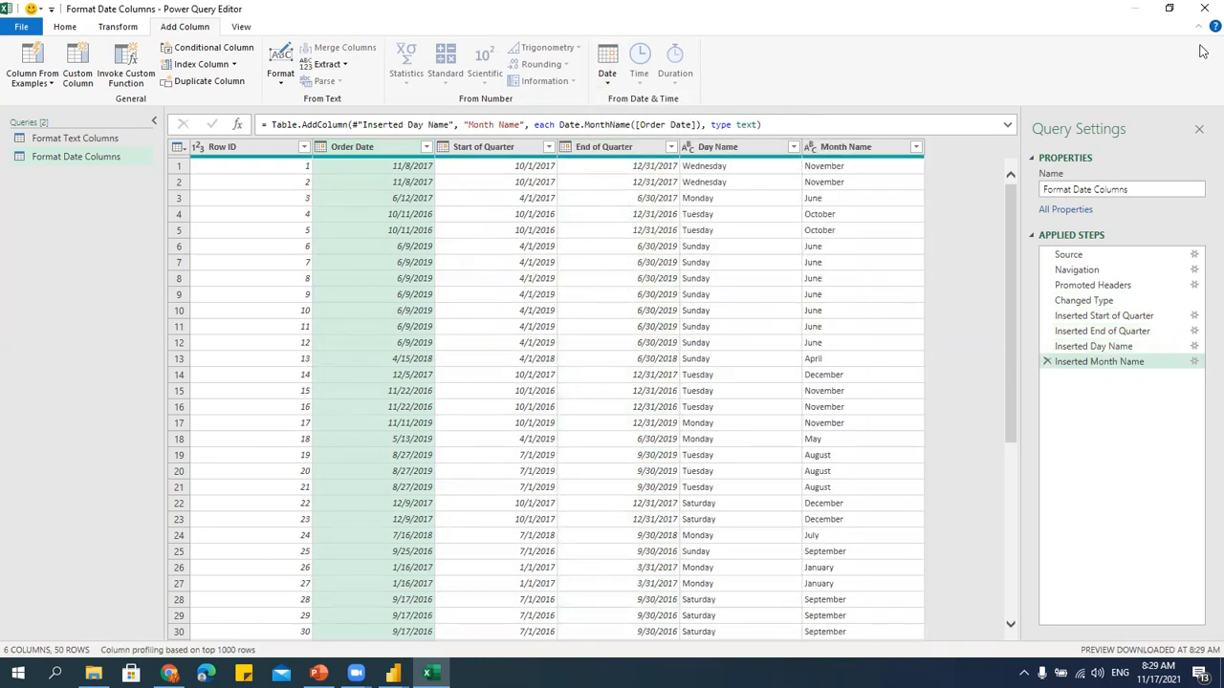
# Close the Power Query Editor keeping the changes, and check the Day Name and Month Name columns in the loaded table.
pyautogui.click(1203, 10)
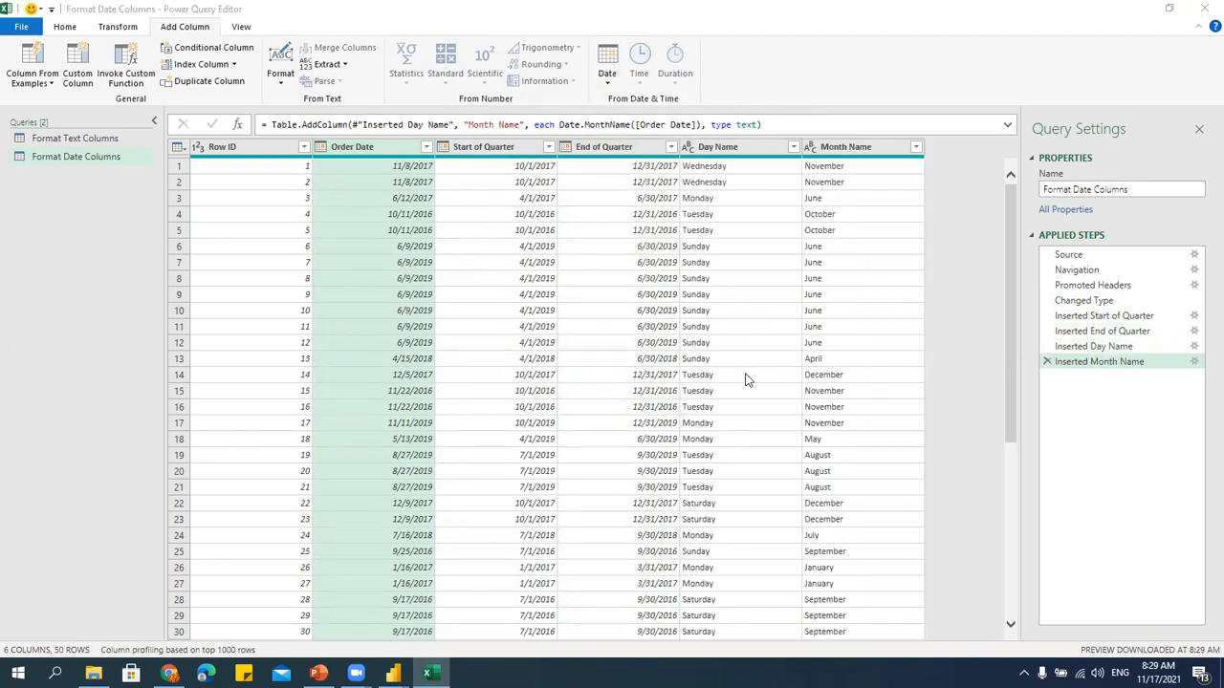
pyautogui.click(628, 359)
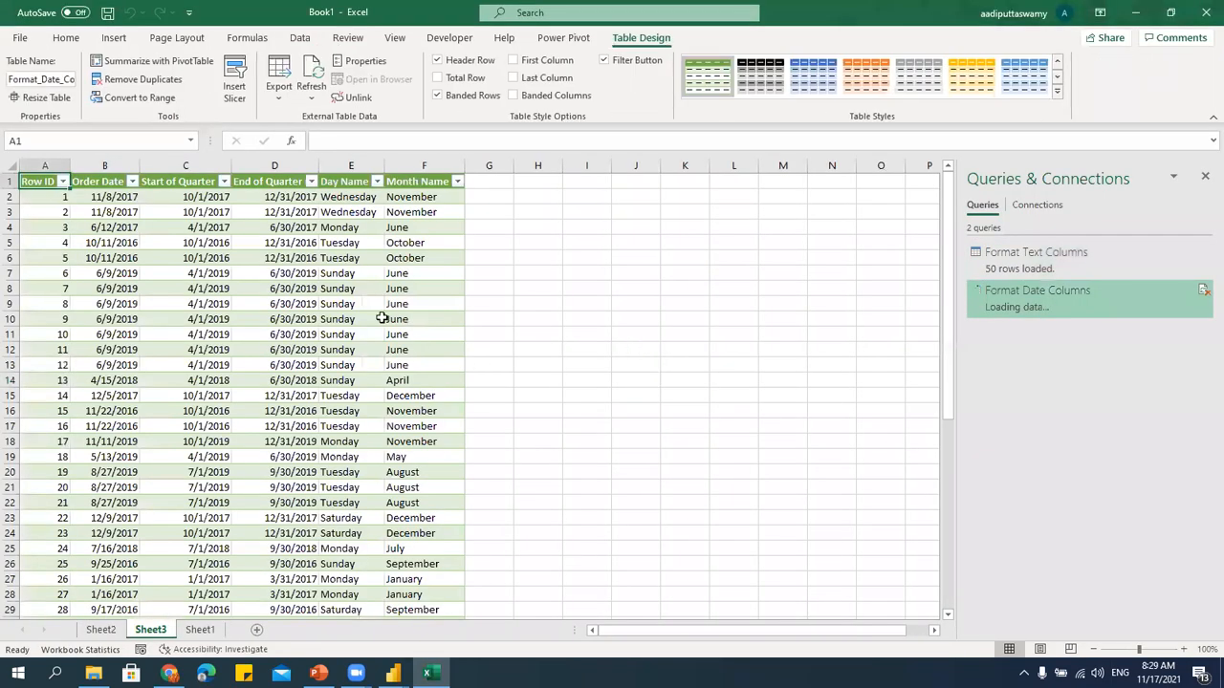
pyautogui.click(363, 288)
pyautogui.moveTo(349, 196); pyautogui.dragTo(479, 538)
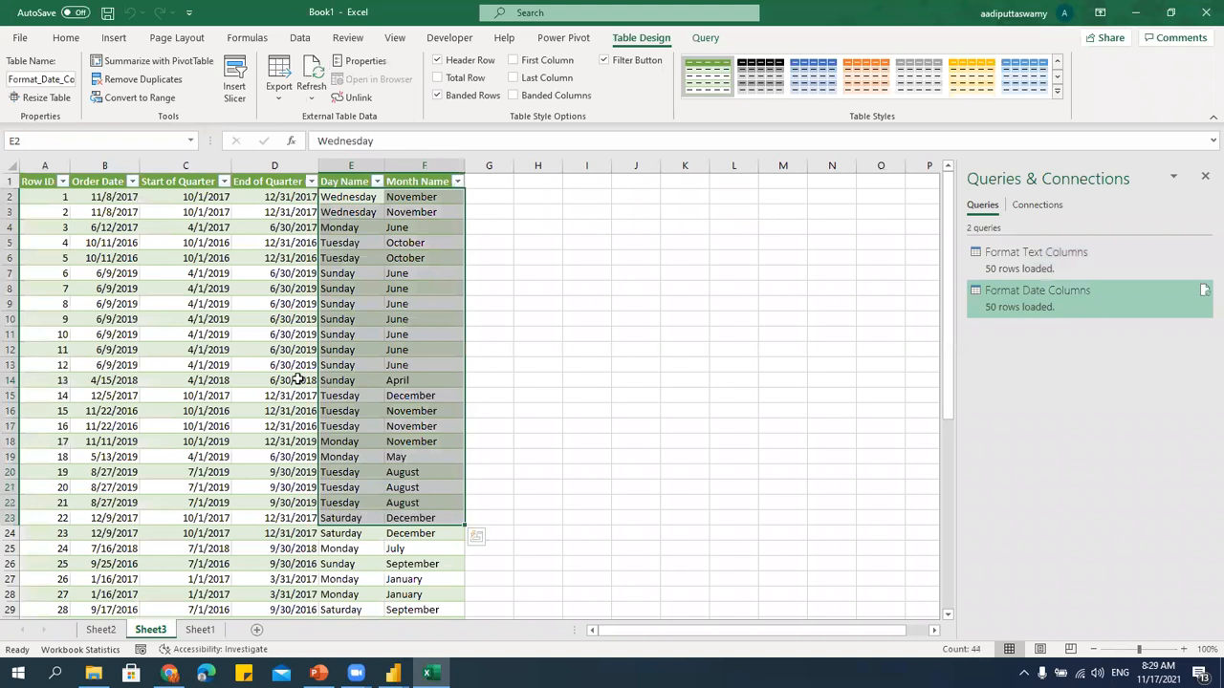
pyautogui.click(275, 379)
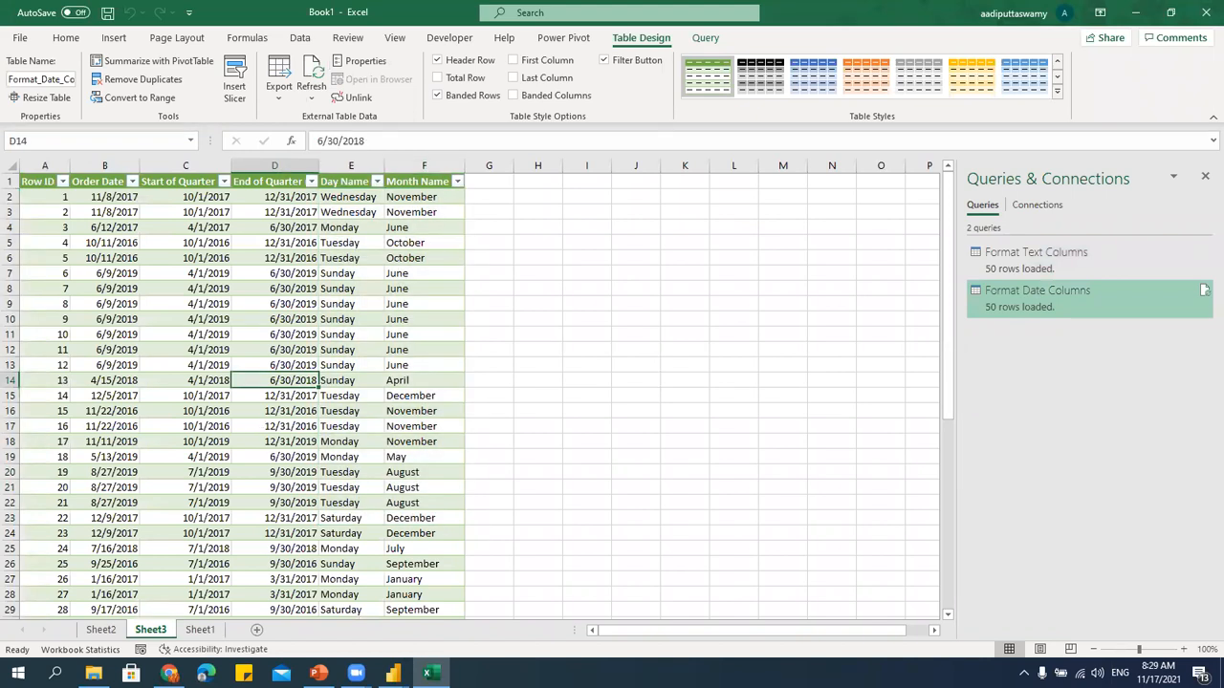
# Switch to the Power BI Power Query Editor and delete the Format Date Columns query.
pyautogui.moveTo(429, 673)
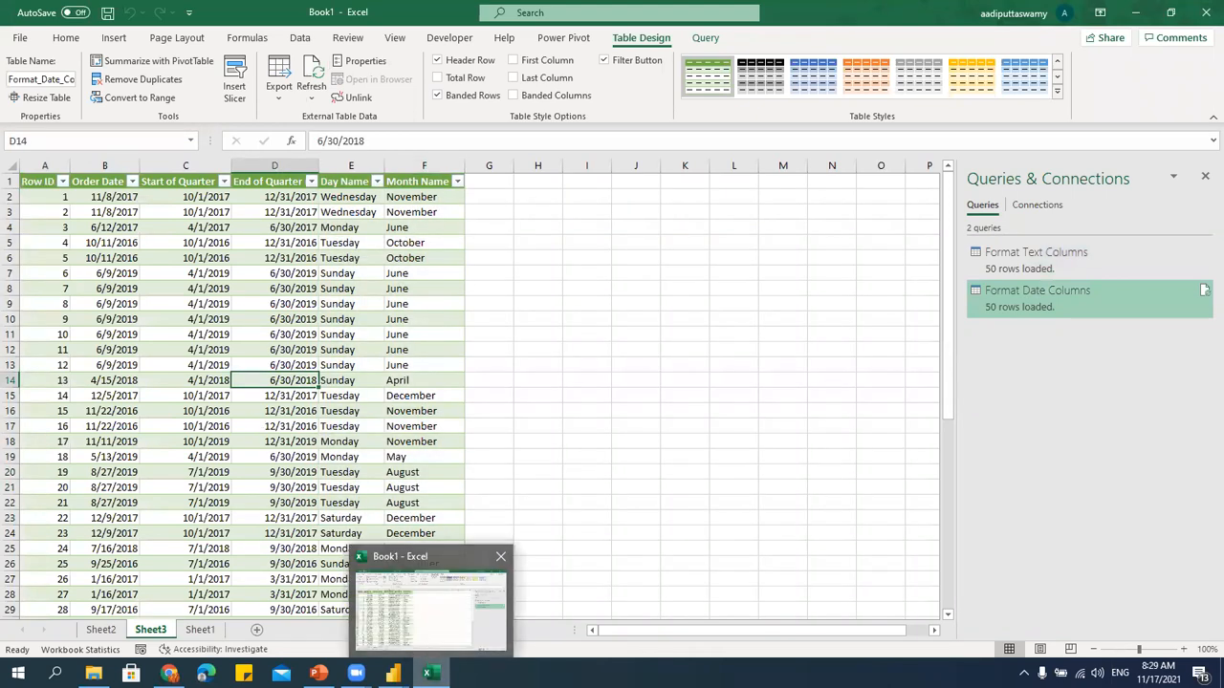
pyautogui.click(468, 602)
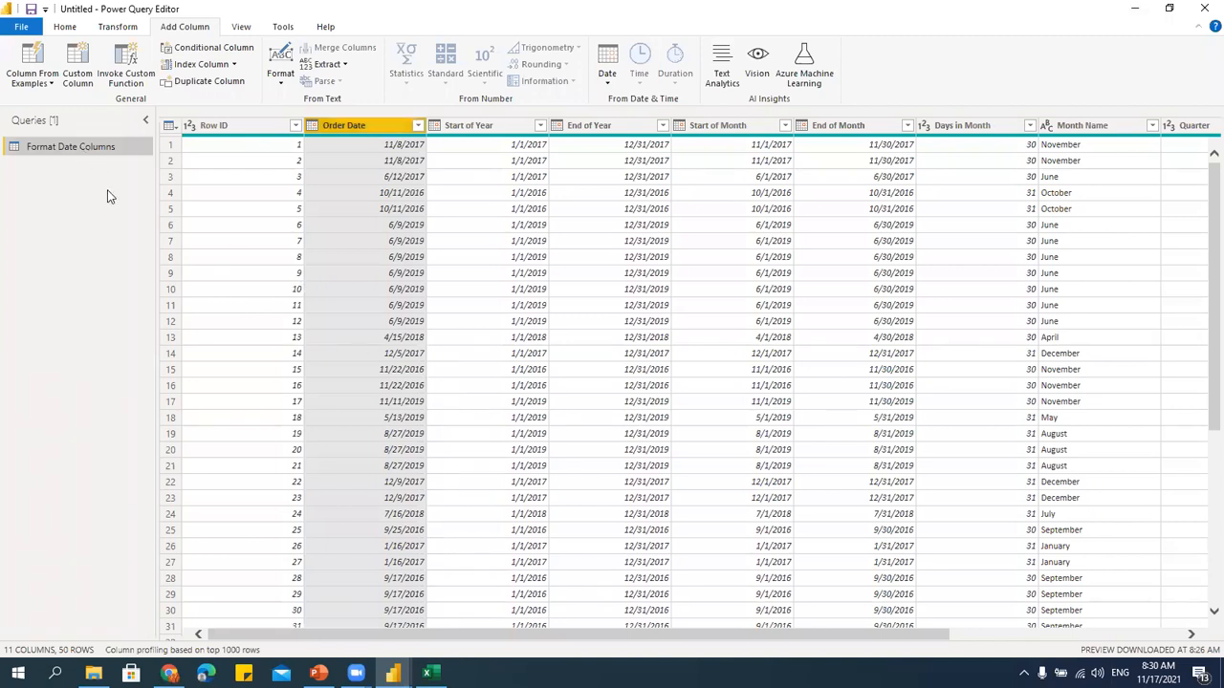
pyautogui.press('Delete')
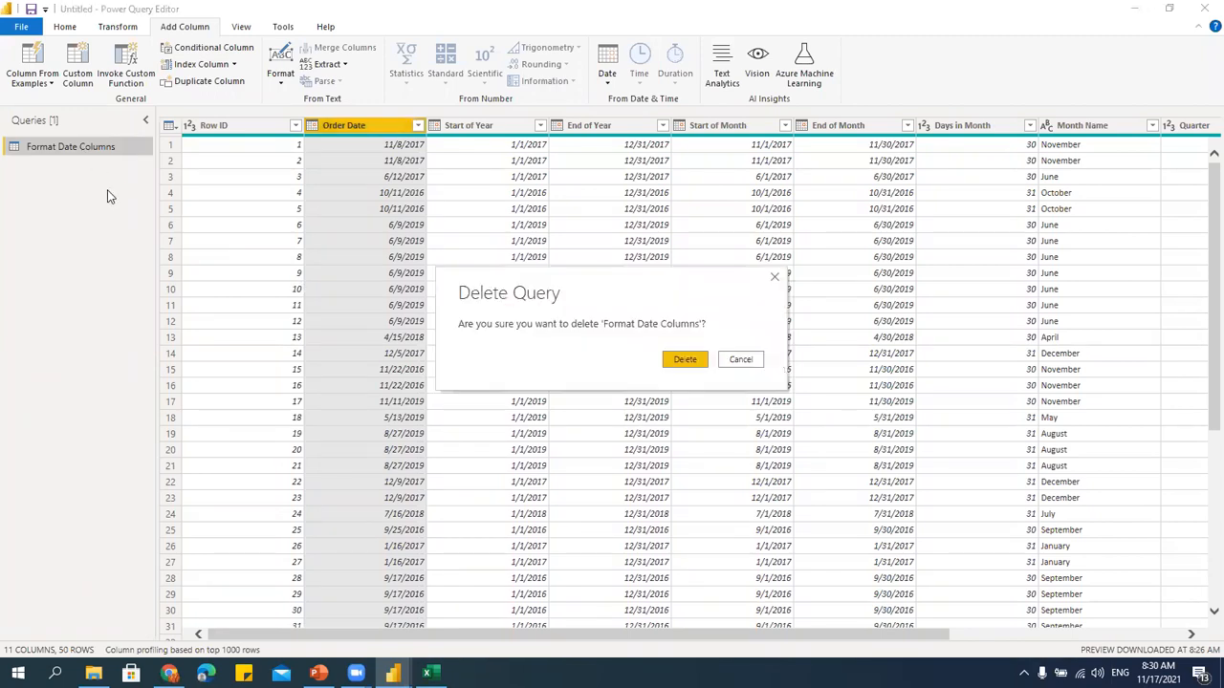
pyautogui.press('Escape')
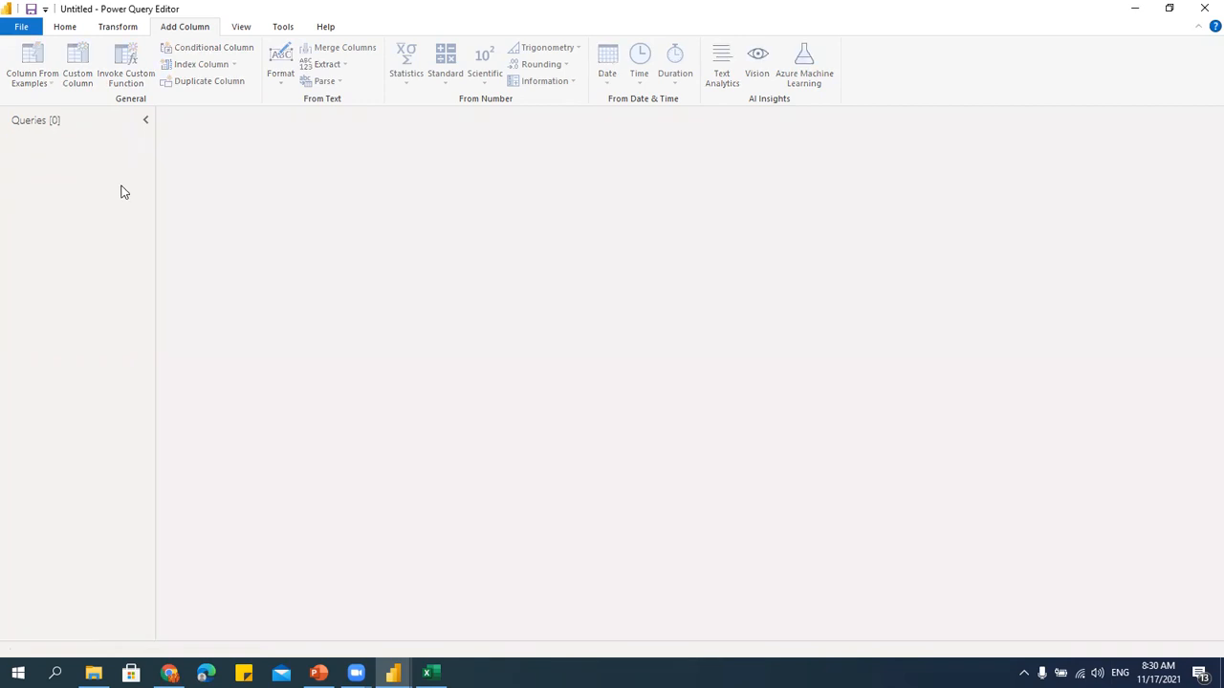
# Import the Orders sheet from 04 - Manage Columns.xlsx as a new query in the Power BI Power Query Editor.
pyautogui.click(77, 28)
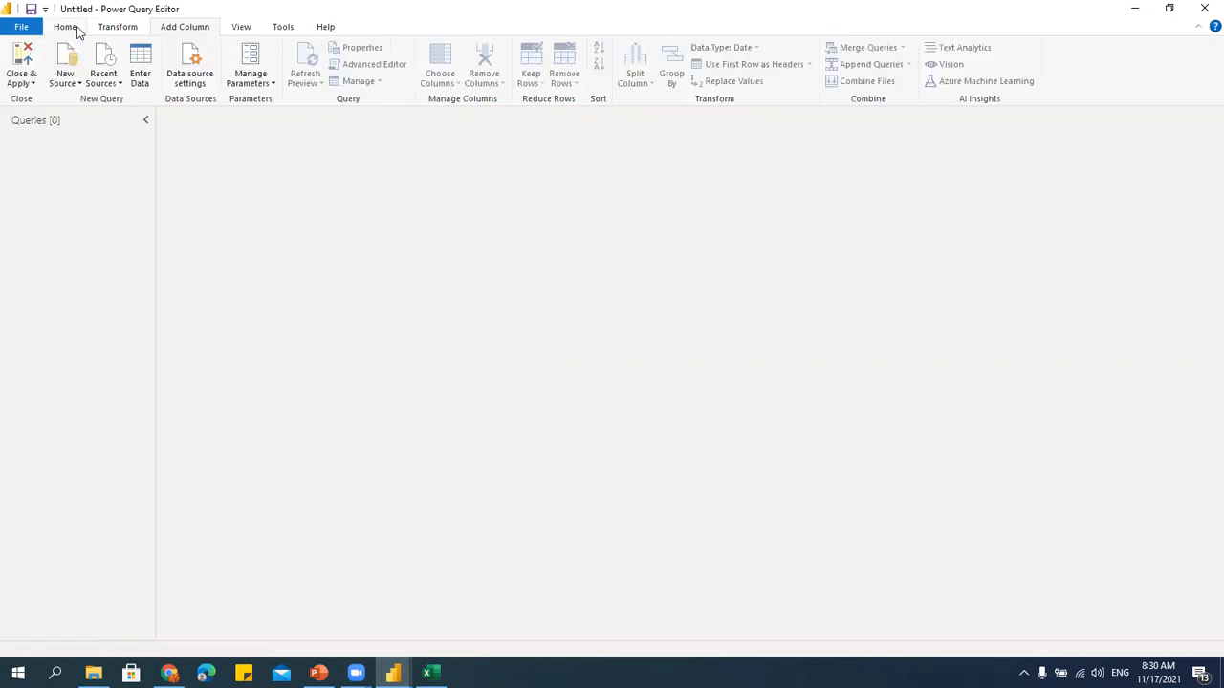
pyautogui.click(64, 86)
pyautogui.click(86, 121)
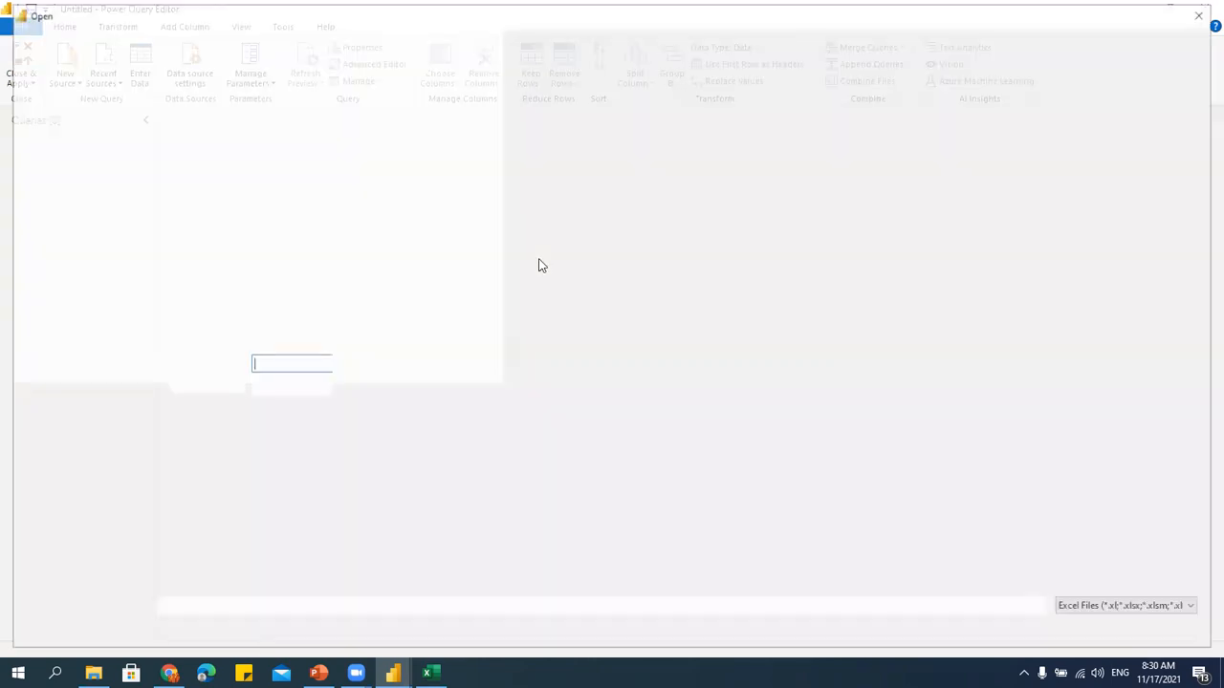
pyautogui.click(225, 161)
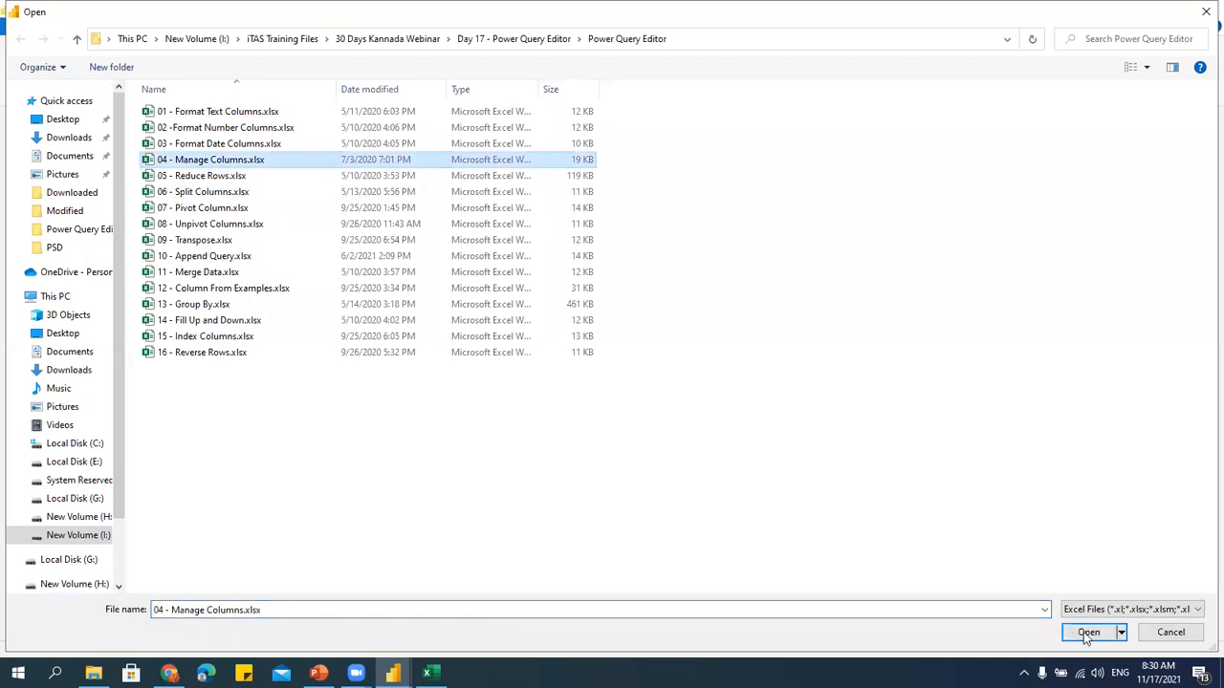
pyautogui.click(1088, 633)
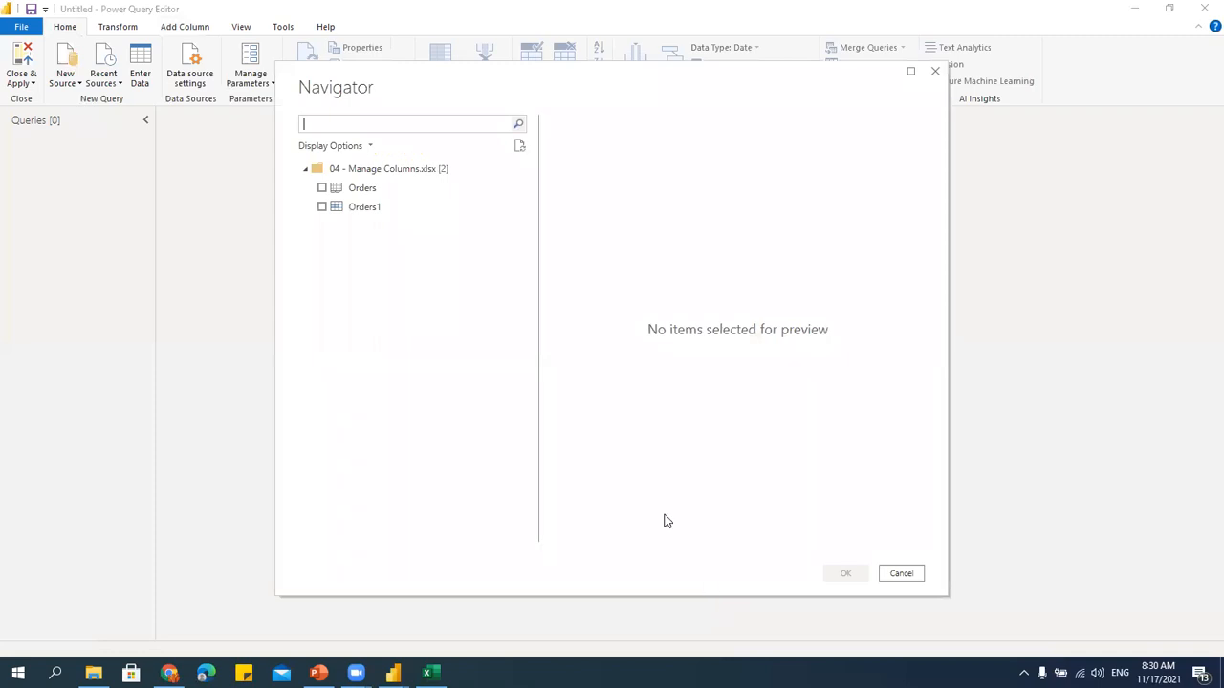
pyautogui.click(322, 189)
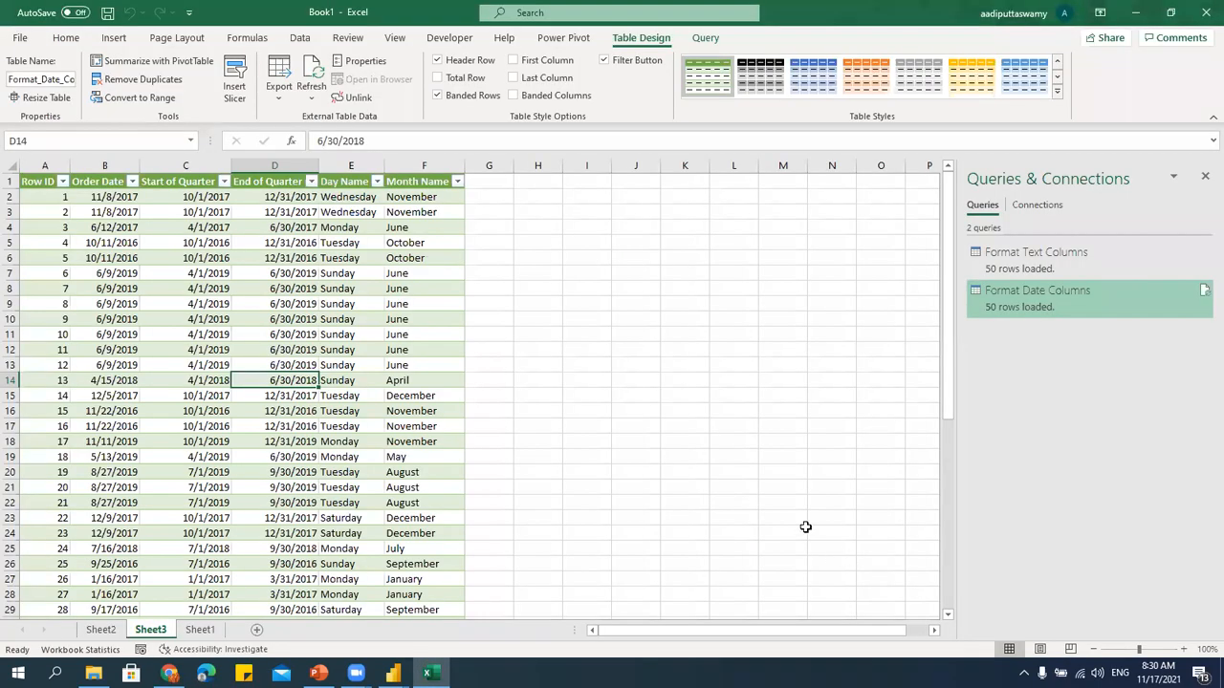
pyautogui.hotkey('alt', 'F12')
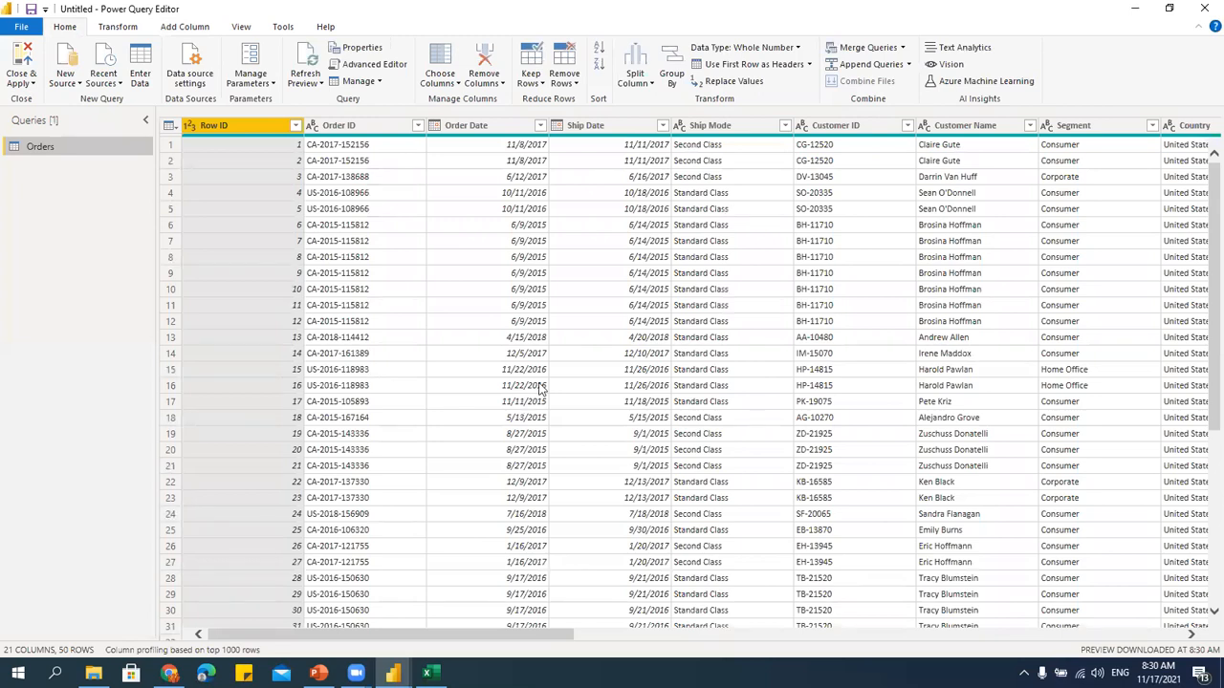
# Remove the Customer ID column from the Orders query.
pyautogui.click(830, 127)
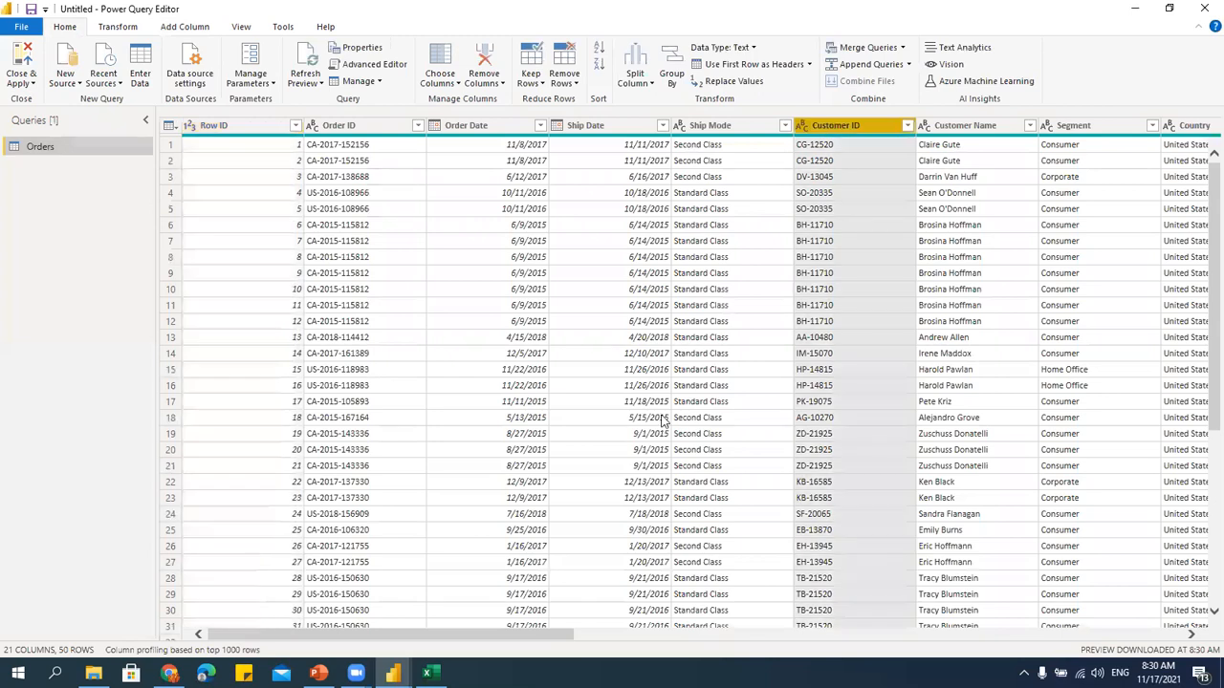
pyautogui.click(482, 82)
pyautogui.click(507, 99)
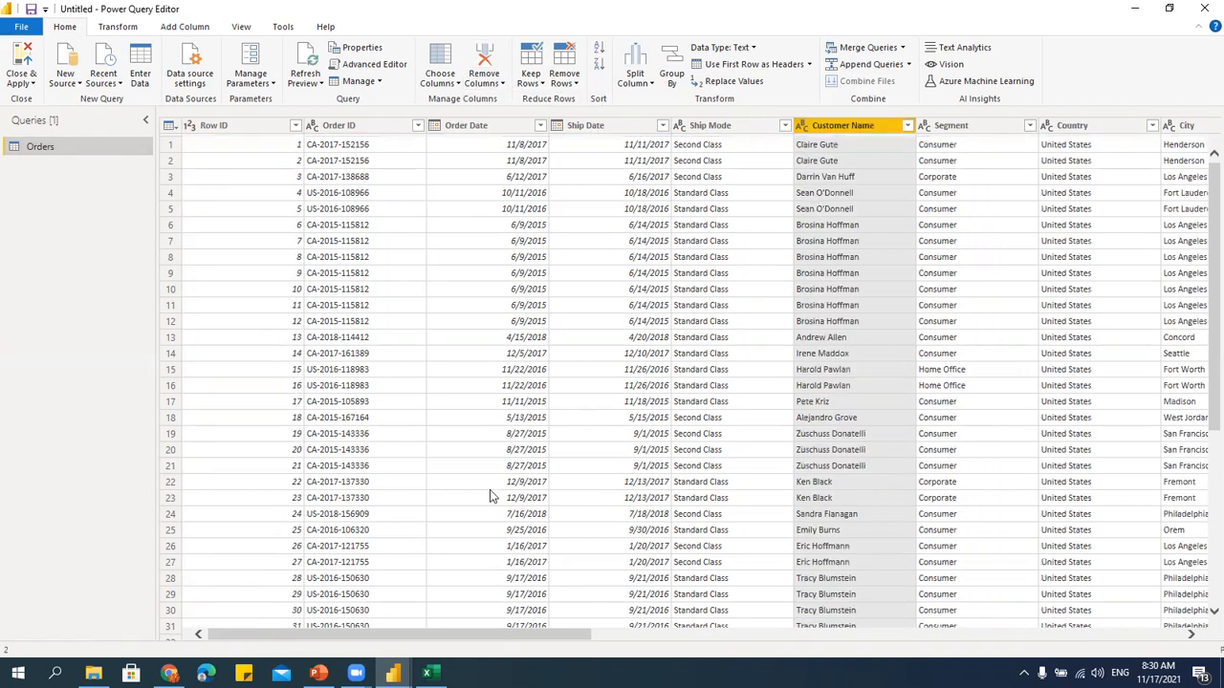
# Keep only the Order Date, Customer Name, Region, Sales and Profit columns in the Orders query using Choose Columns.
pyautogui.click(444, 86)
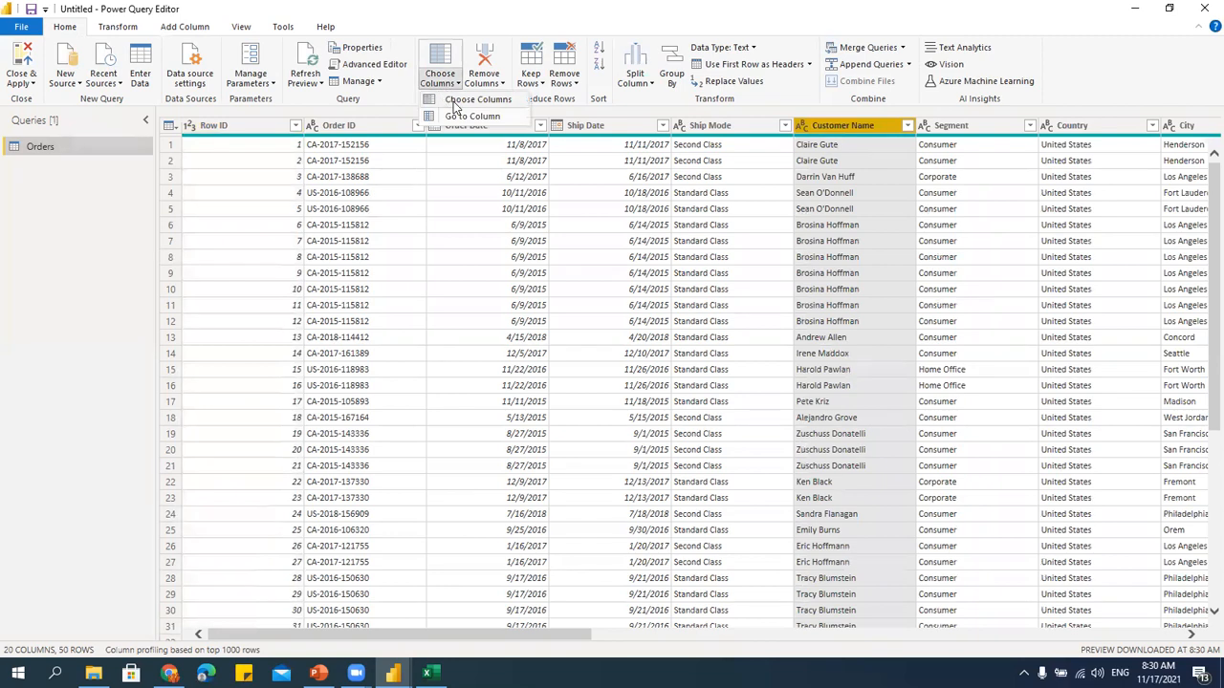
pyautogui.click(450, 100)
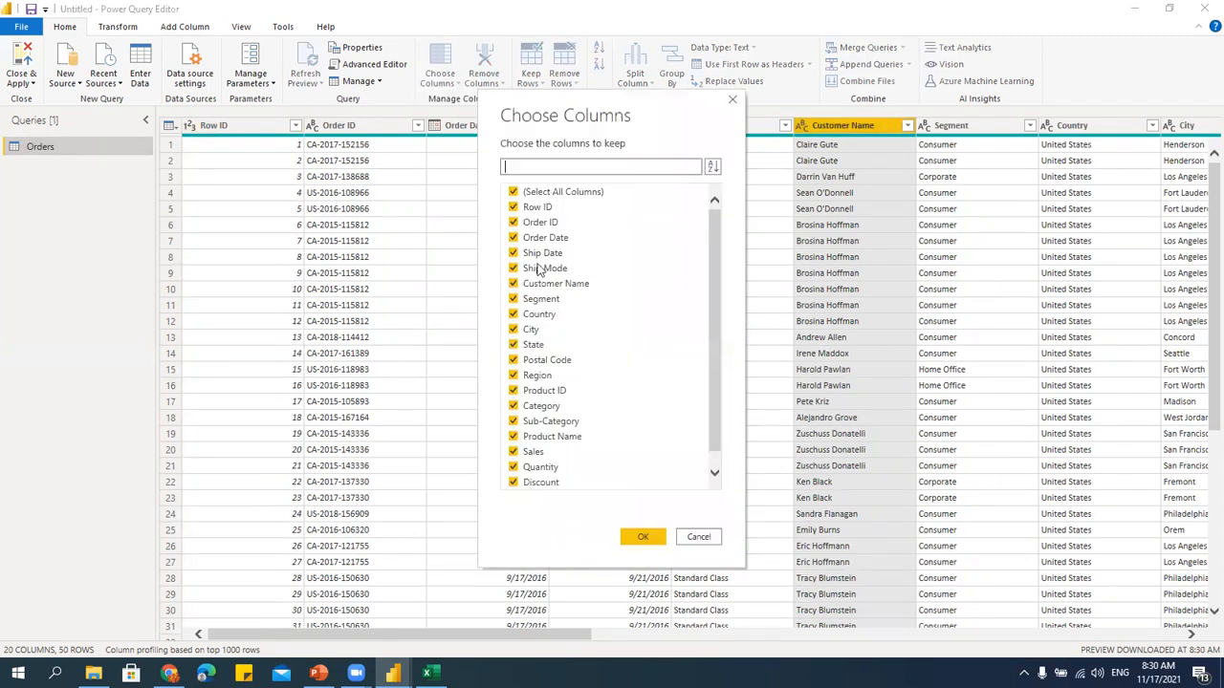
pyautogui.click(516, 193)
pyautogui.click(514, 238)
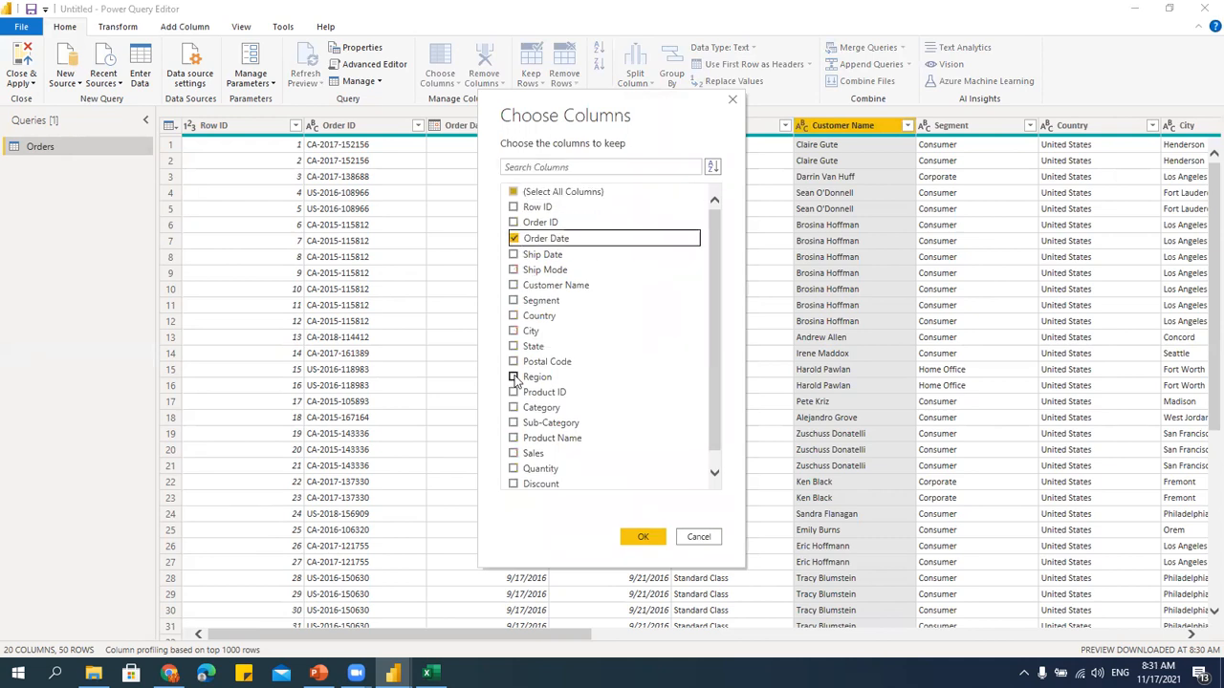
pyautogui.click(514, 284)
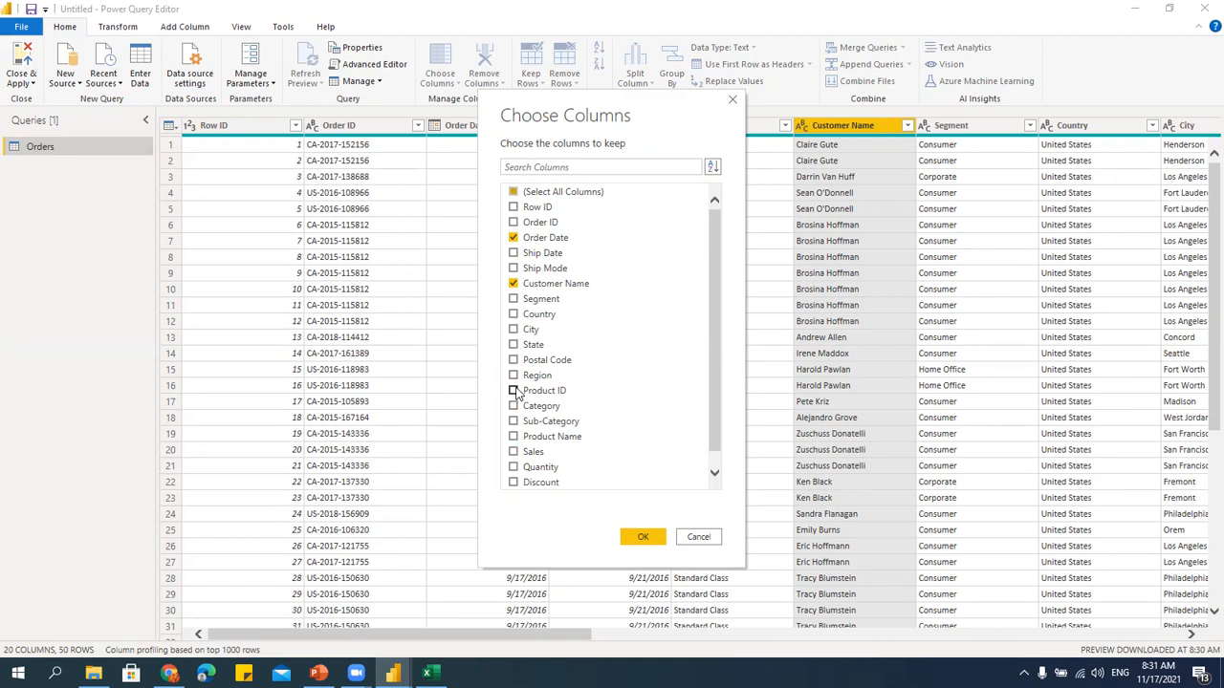
pyautogui.click(513, 377)
pyautogui.click(514, 456)
pyautogui.scroll(-1, 526, 489)
pyautogui.click(514, 481)
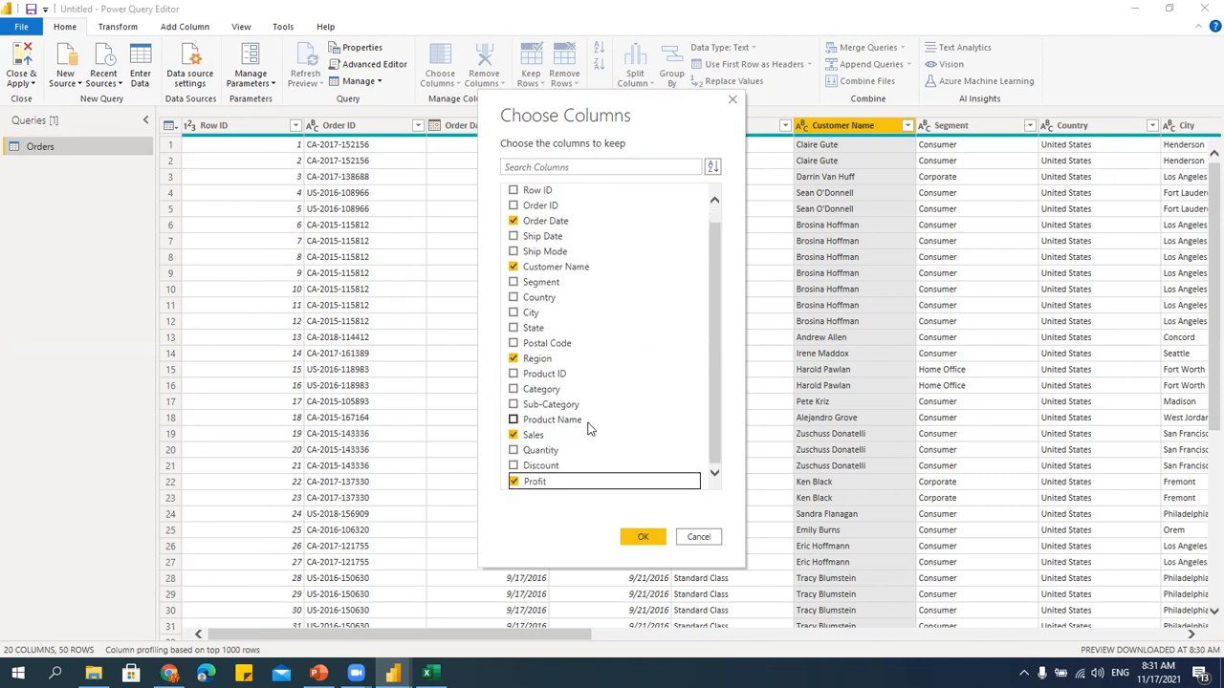
pyautogui.click(642, 537)
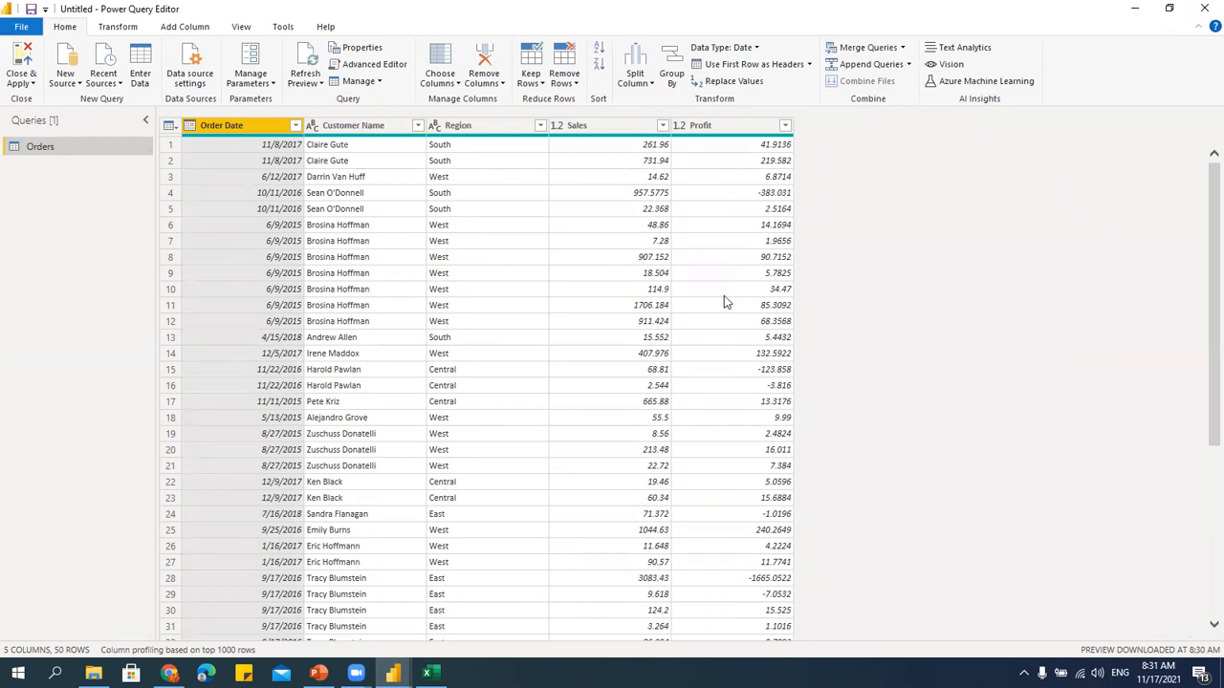
# Show the query settings and delete the Removed Other Columns and Removed Columns steps from the Orders query.
pyautogui.click(253, 29)
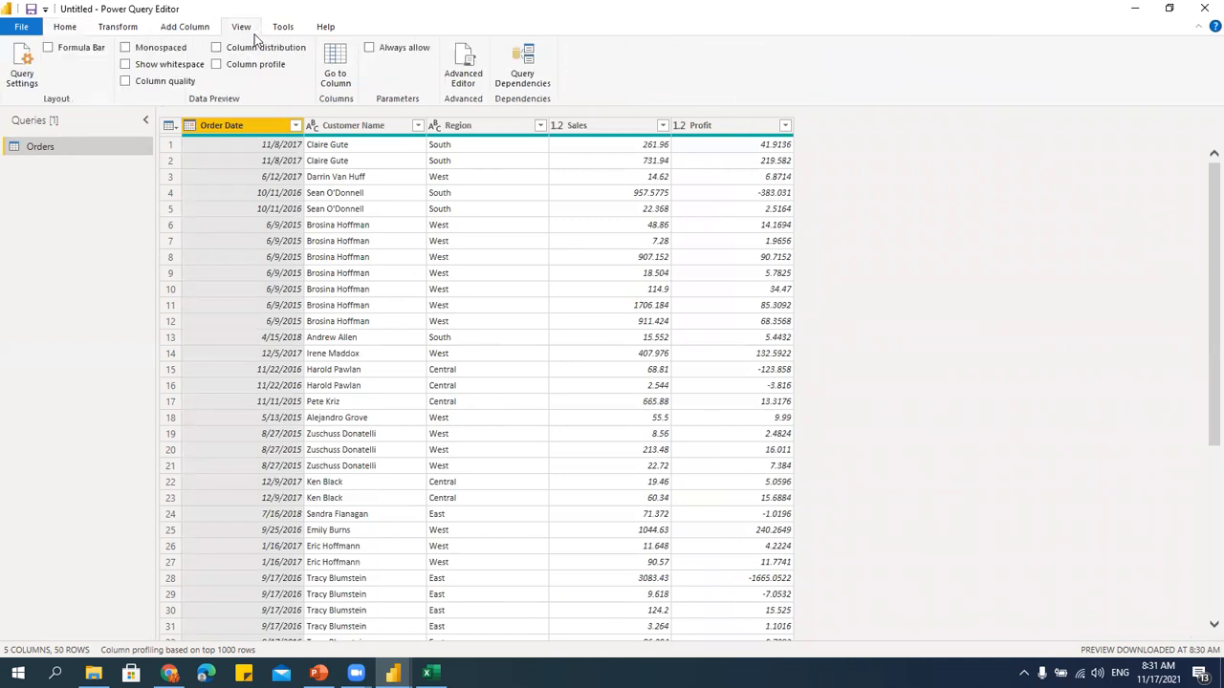
pyautogui.click(23, 72)
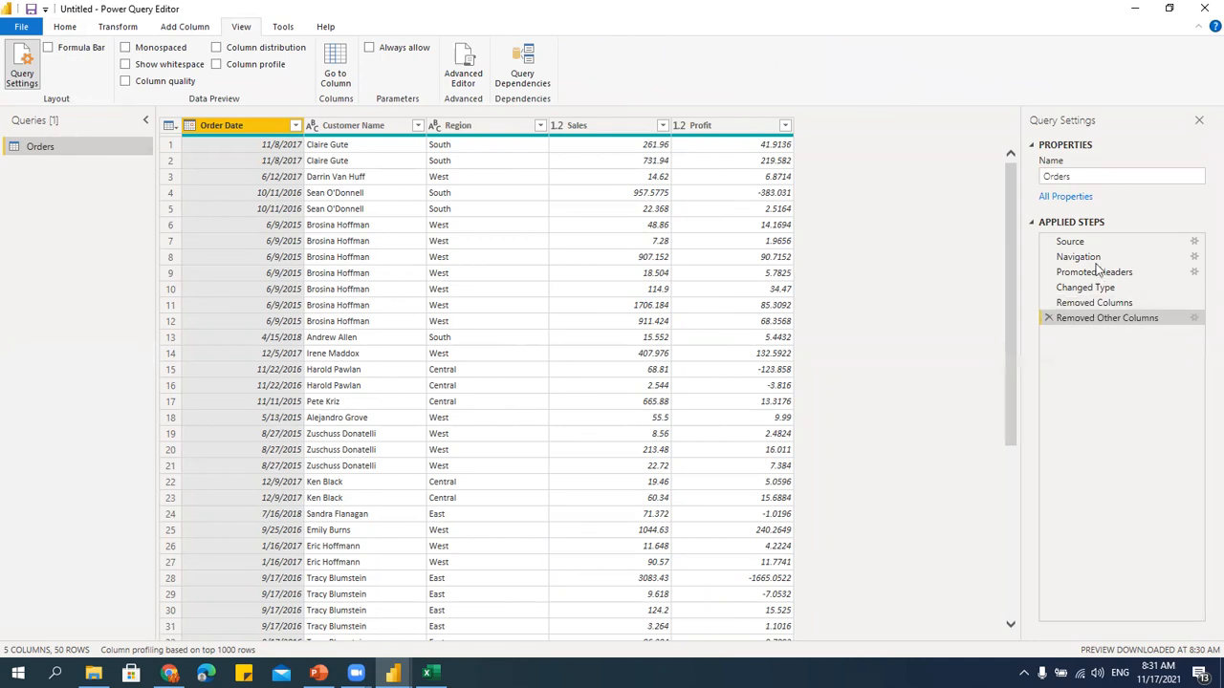
pyautogui.click(1048, 318)
pyautogui.click(1049, 303)
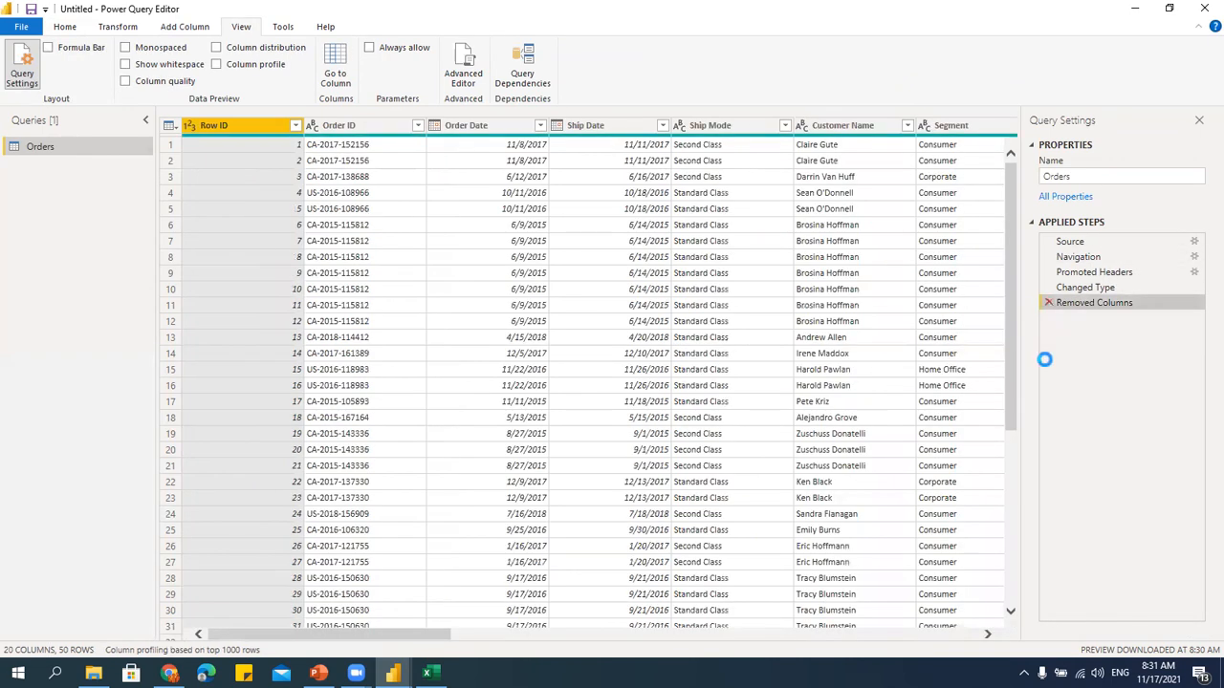
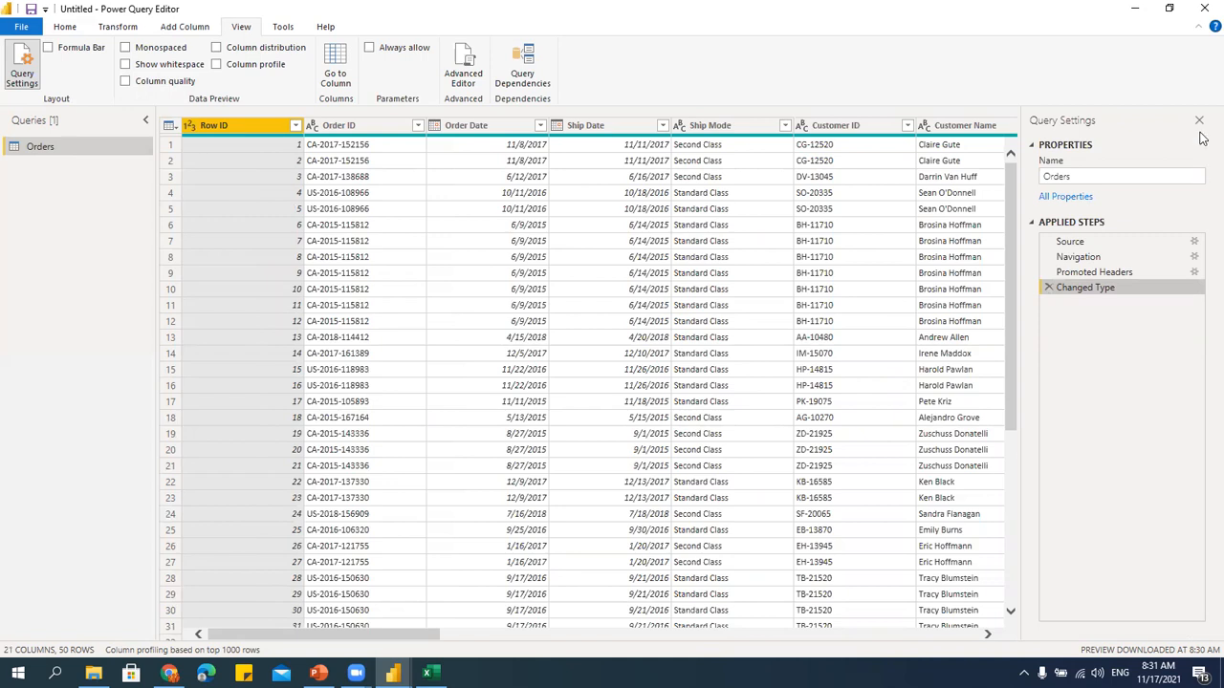
# Switch to File Explorer and open the workbook 05 - Reduce Rows.xlsx in Excel.
pyautogui.click(94, 673)
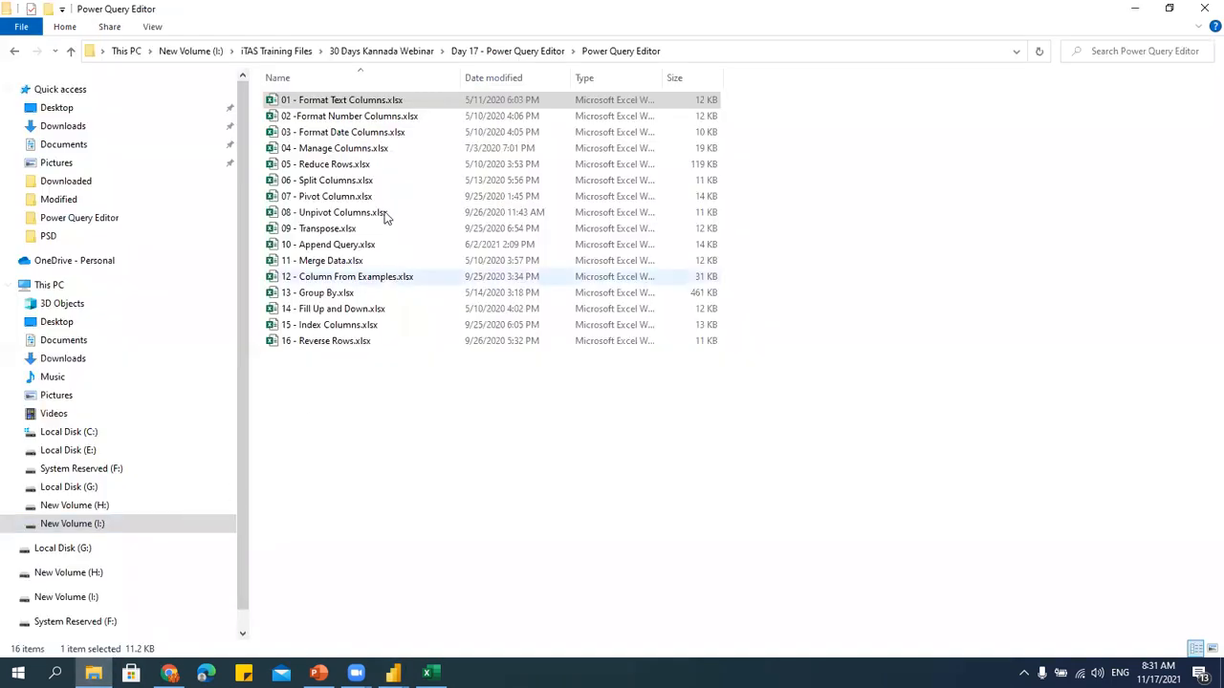
pyautogui.click(302, 166)
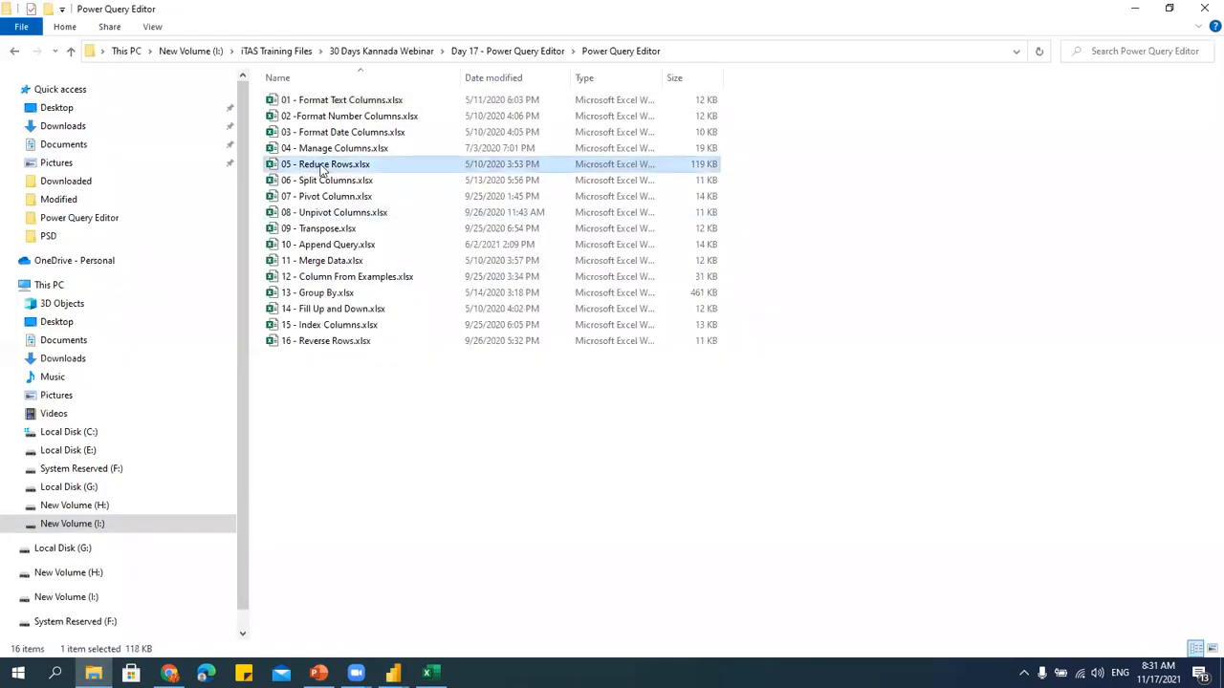
pyautogui.hotkey('alt', 'Tab')
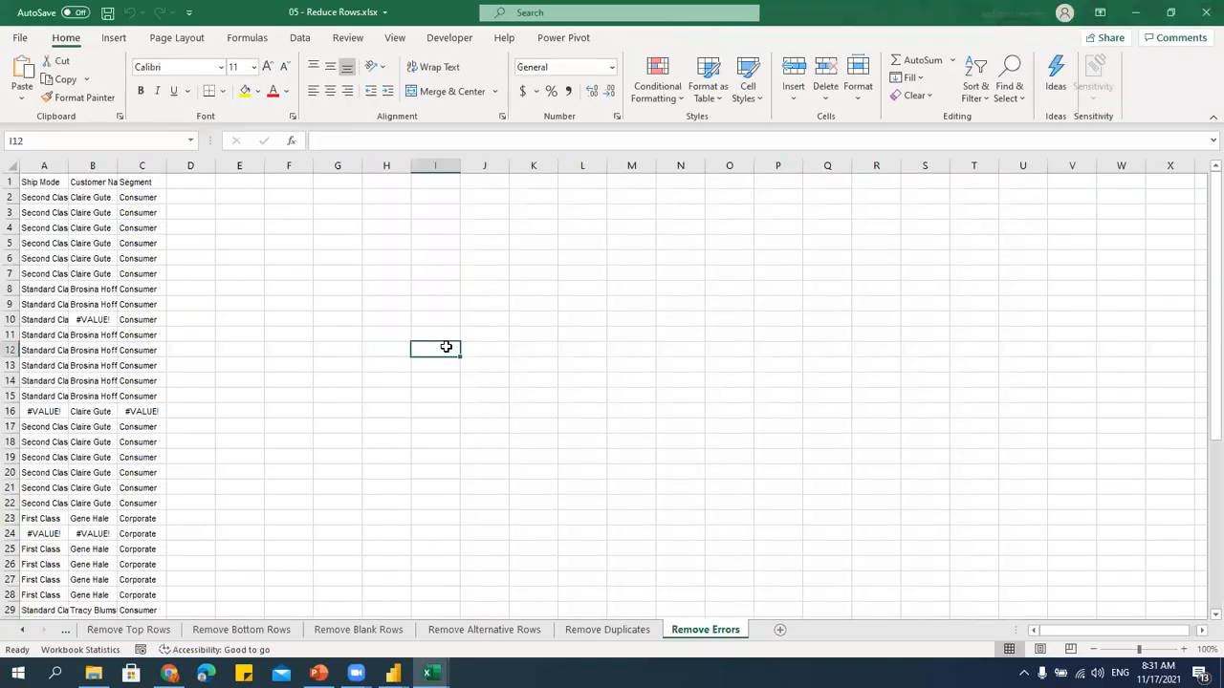
# Look through the Remove Bottom Rows and Remove Blank Rows sheets, examining the empty rows between the records.
pyautogui.click(253, 631)
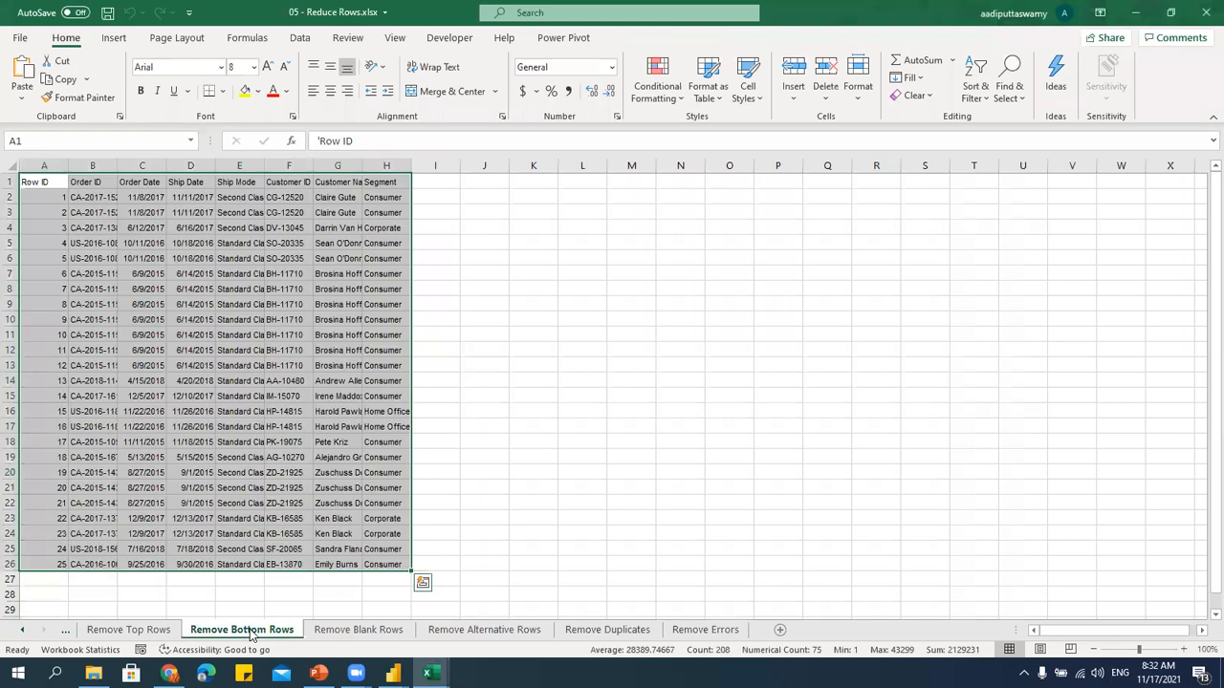
pyautogui.click(349, 631)
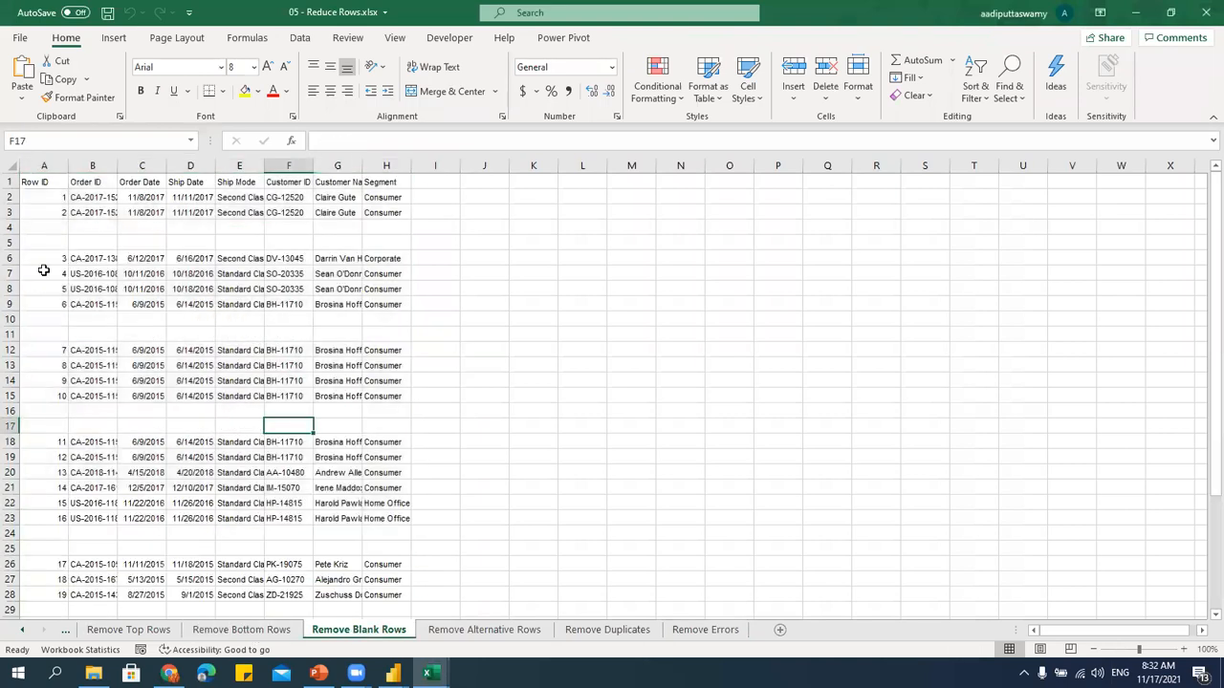
pyautogui.moveTo(13, 227); pyautogui.dragTo(13, 242)
pyautogui.click(309, 438)
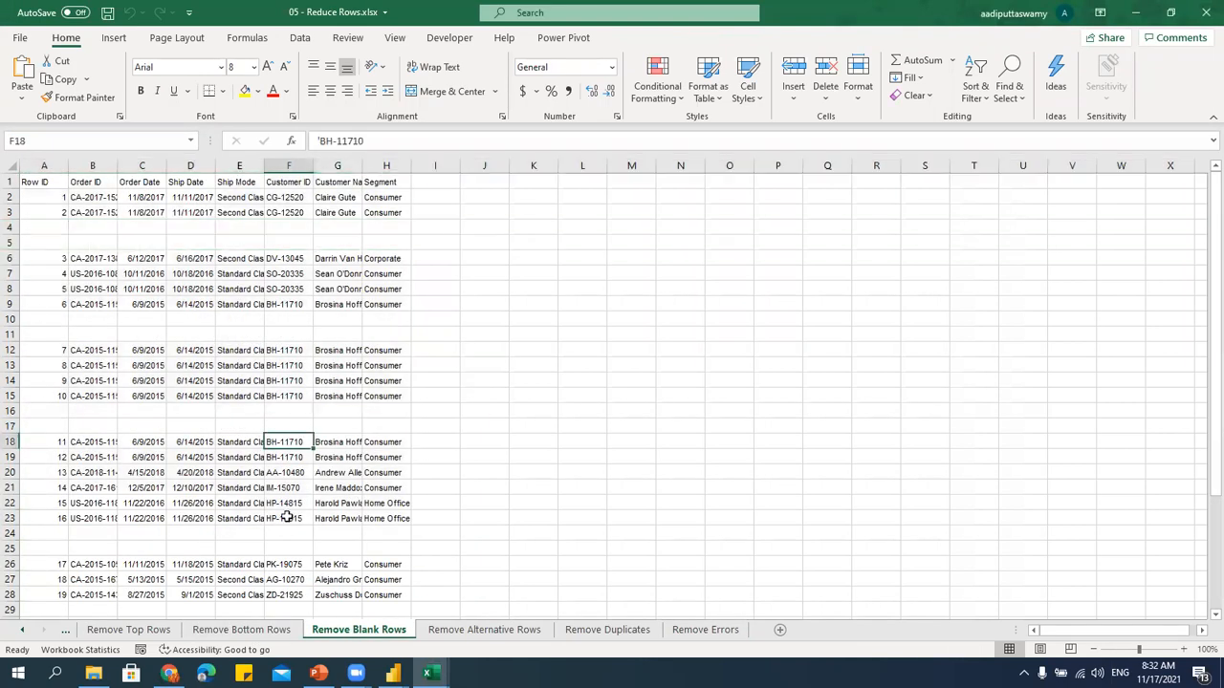
pyautogui.moveTo(190, 227); pyautogui.dragTo(190, 242)
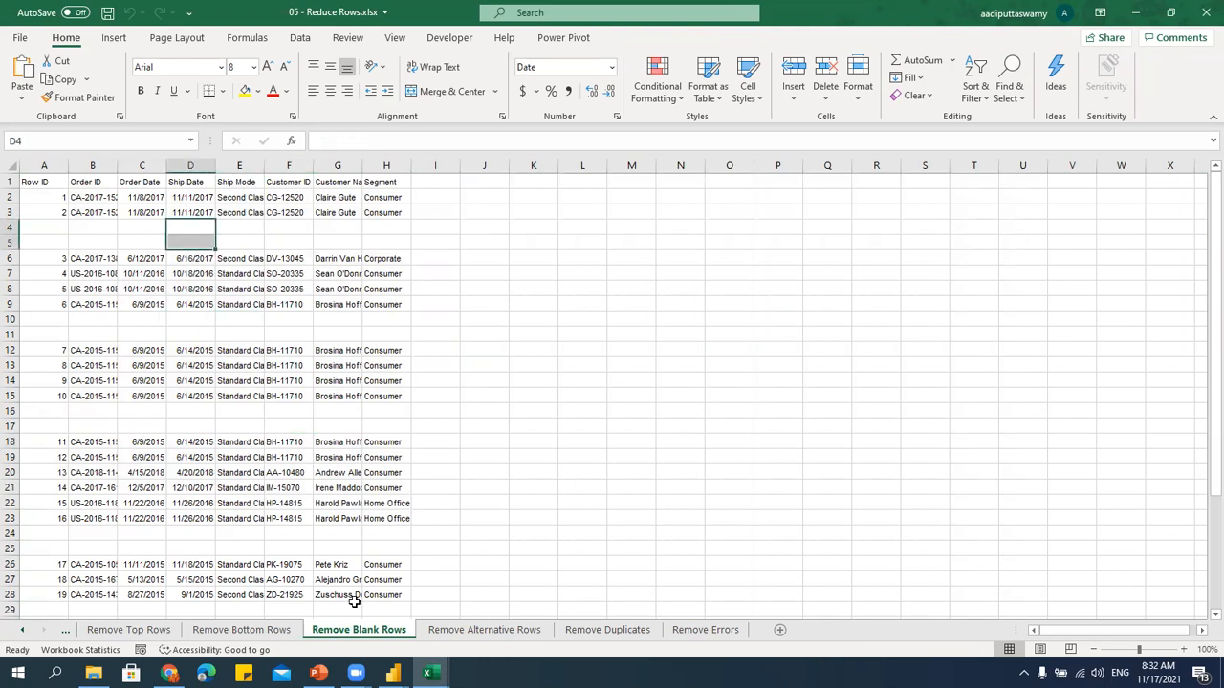
# Go to the Remove Top Rows sheet and examine the five extra rows above the header row.
pyautogui.click(22, 630)
pyautogui.click(22, 630)
pyautogui.click(22, 630)
pyautogui.click(617, 630)
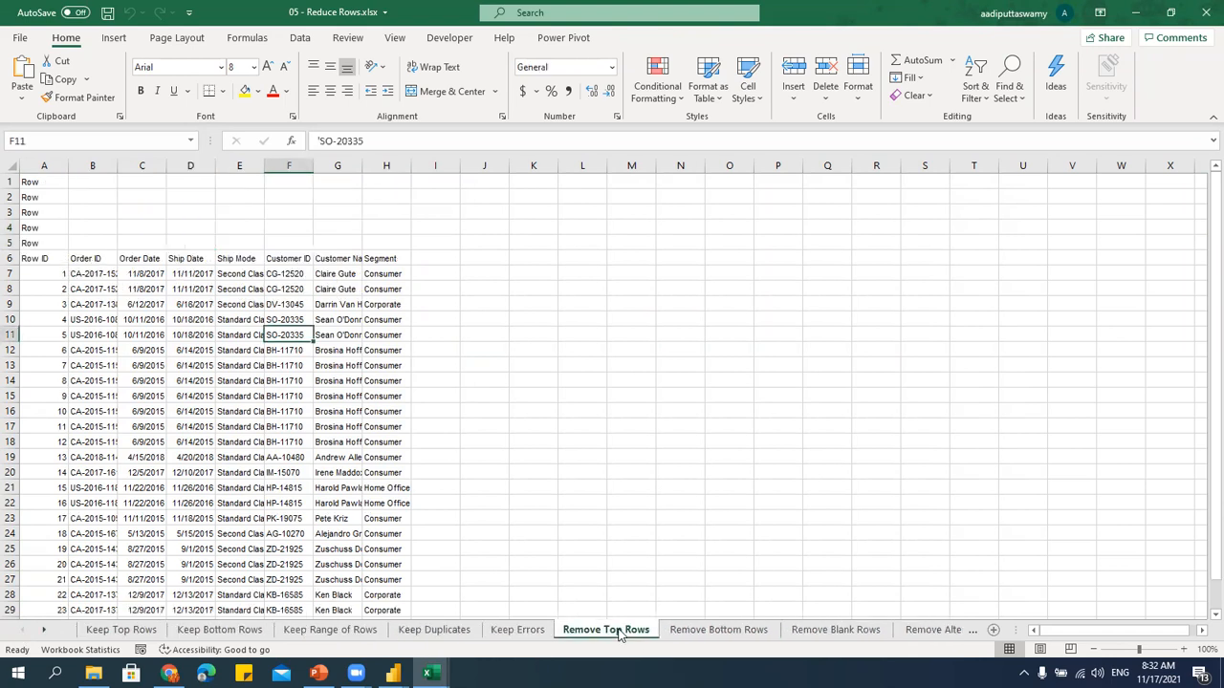
pyautogui.click(257, 289)
pyautogui.moveTo(45, 180); pyautogui.dragTo(394, 246)
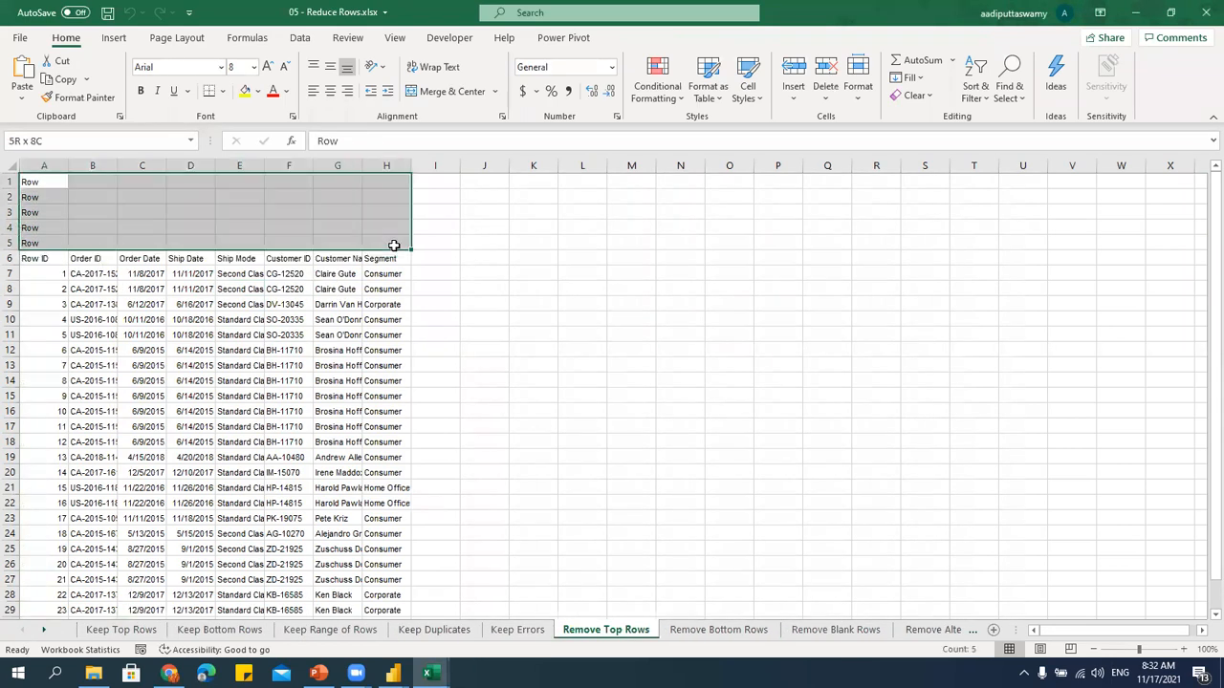
pyautogui.click(220, 304)
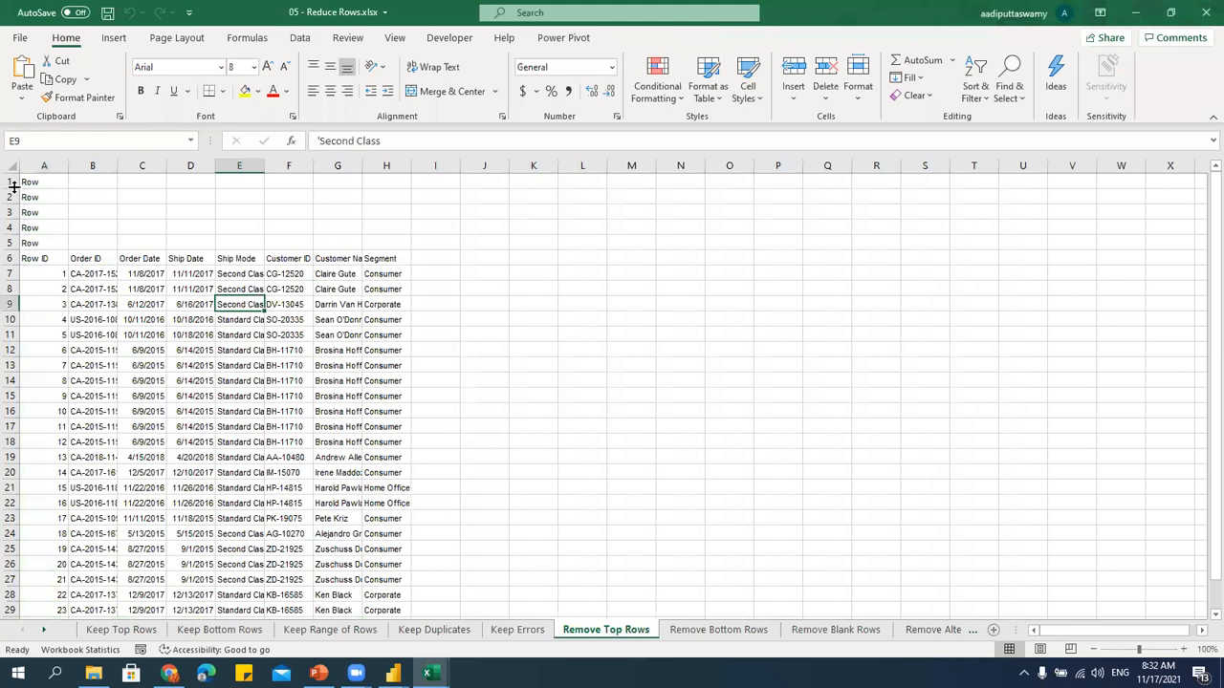
# Examine the filler rows above the header row and the order data below them in the Remove Top Rows sheet.
pyautogui.moveTo(10, 181); pyautogui.dragTo(9, 243)
pyautogui.click(342, 456)
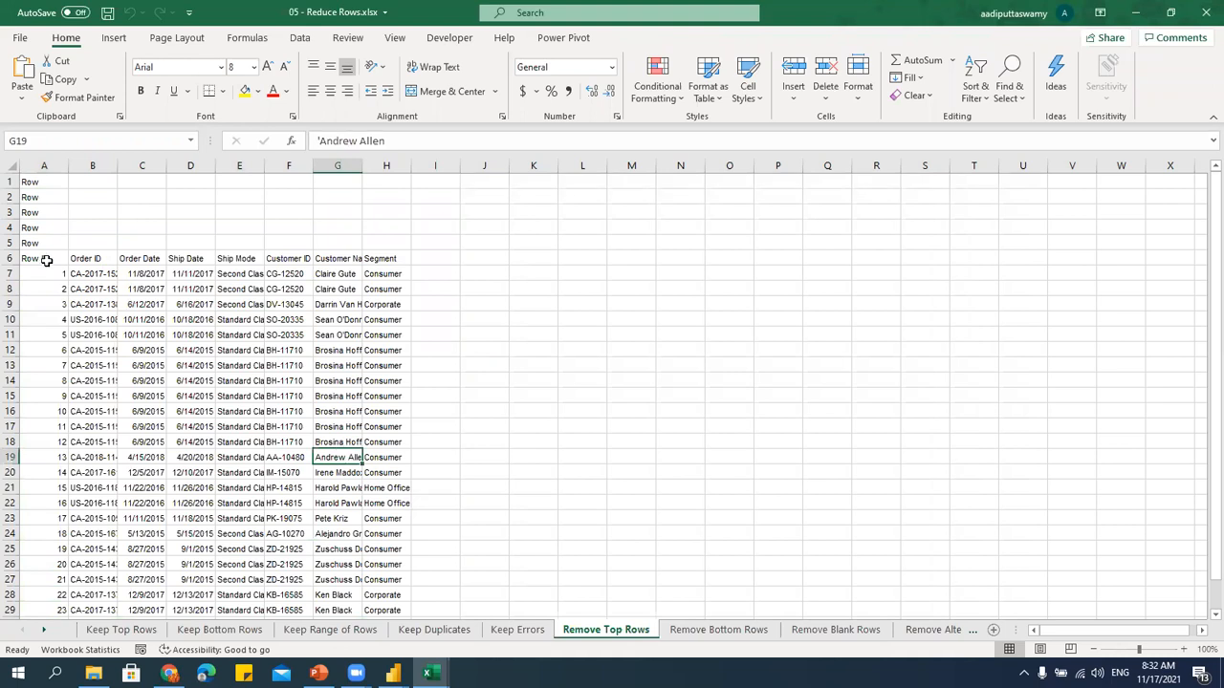
pyautogui.moveTo(45, 260); pyautogui.dragTo(384, 442)
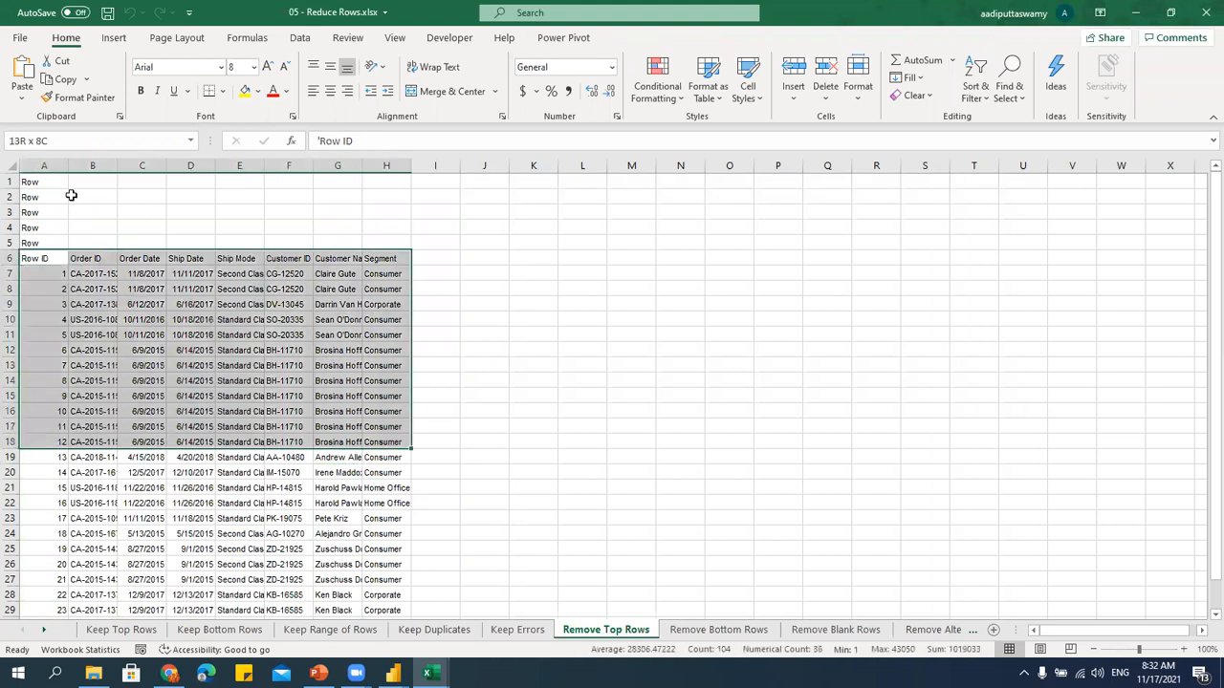
pyautogui.moveTo(48, 180); pyautogui.dragTo(88, 228)
pyautogui.click(289, 440)
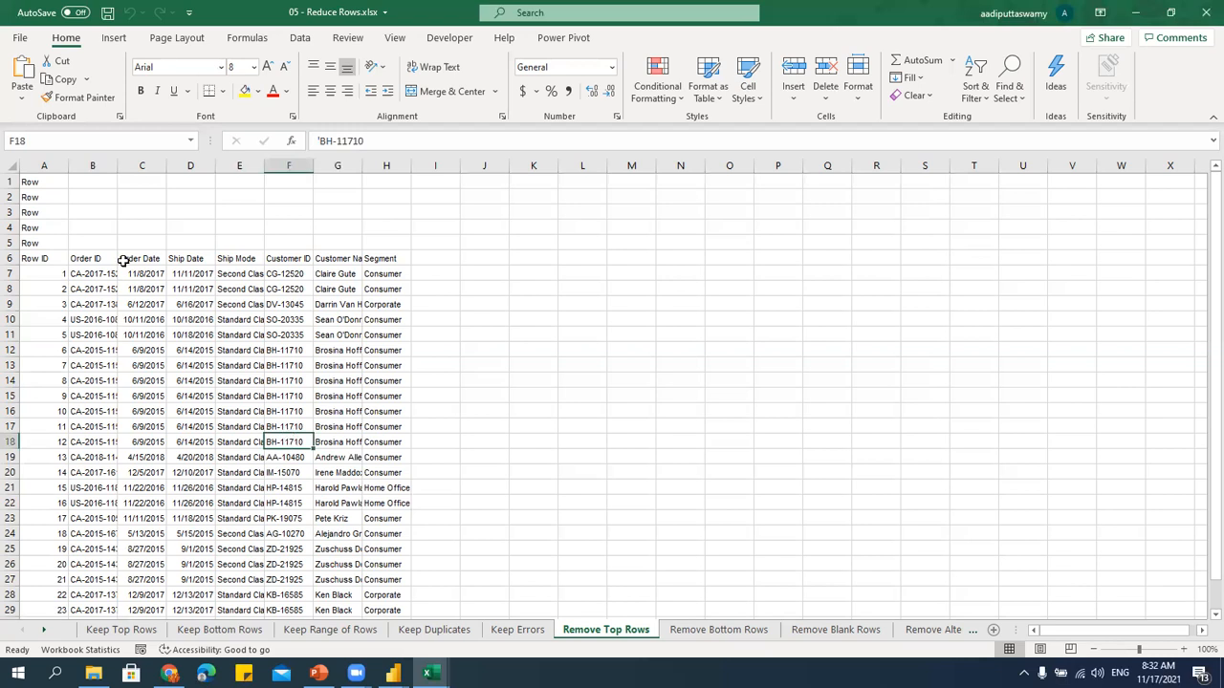
pyautogui.click(35, 182)
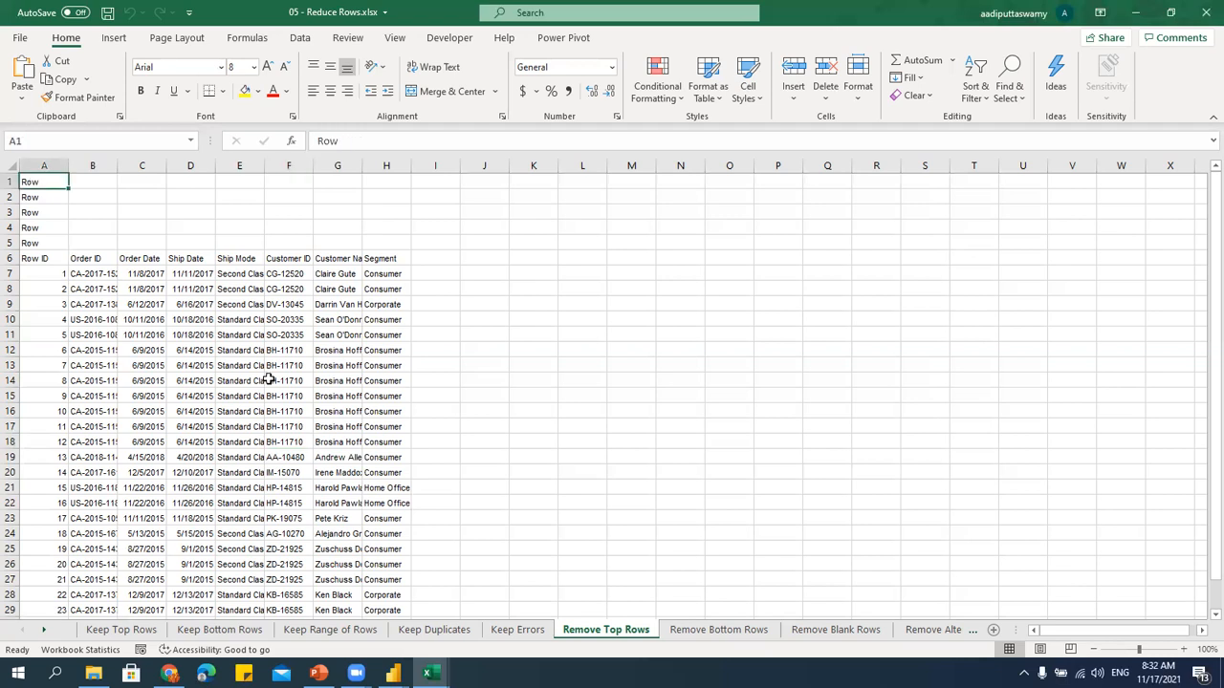
pyautogui.click(183, 321)
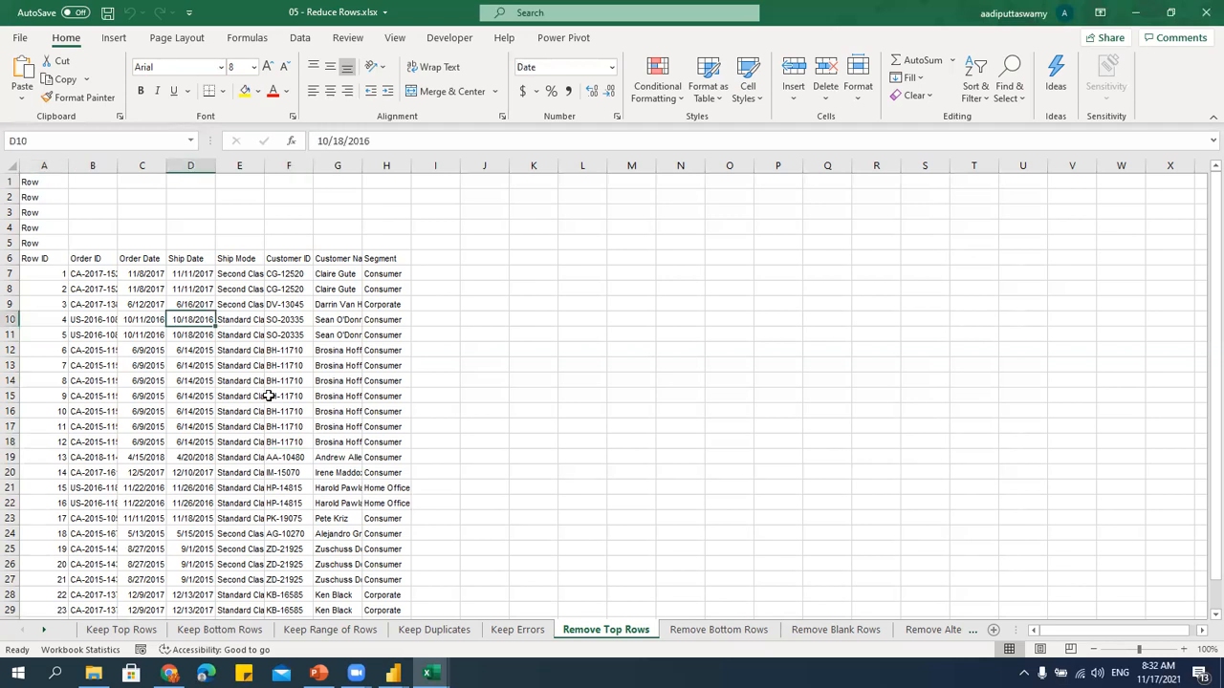
# Close the 05 - Reduce Rows workbook, switch to Power Query Editor and delete the Orders query.
pyautogui.click(1203, 23)
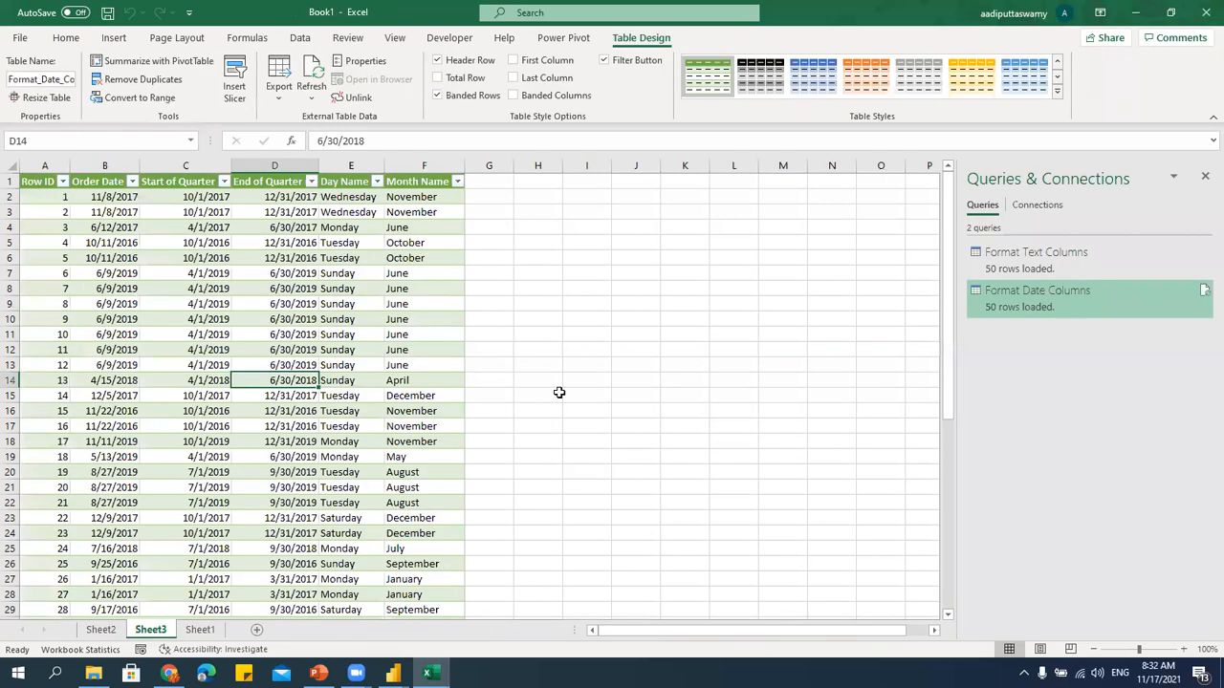
pyautogui.moveTo(393, 674)
pyautogui.click(478, 612)
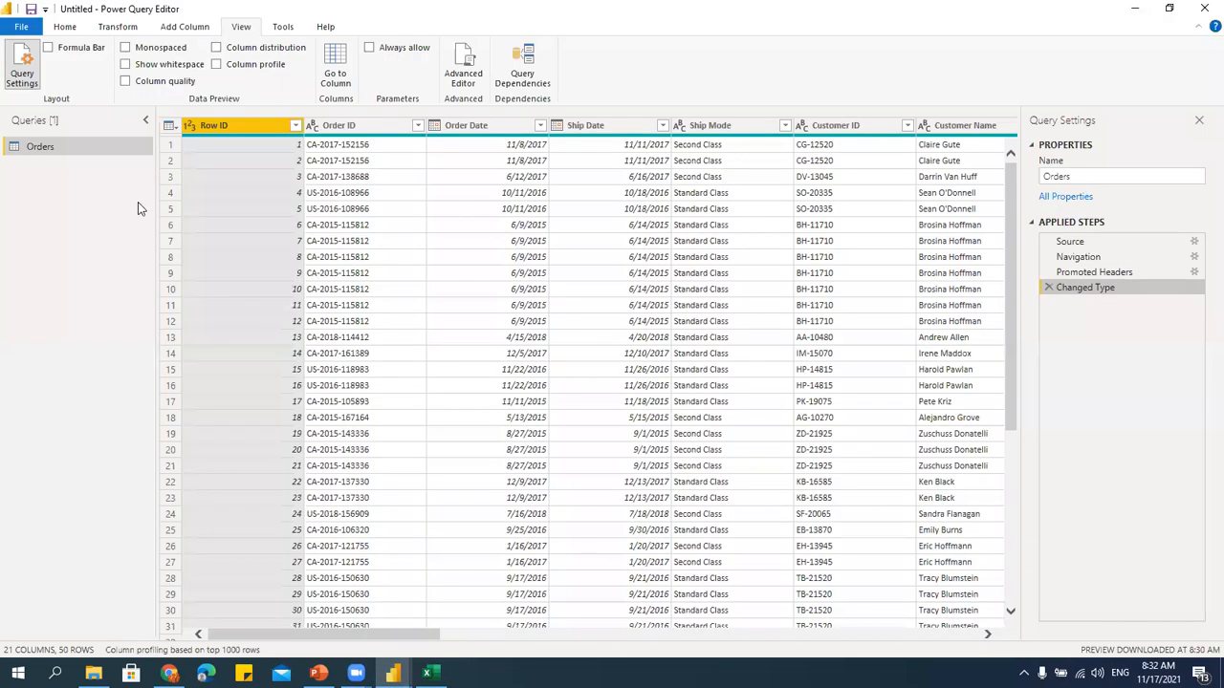
pyautogui.rightClick(27, 150)
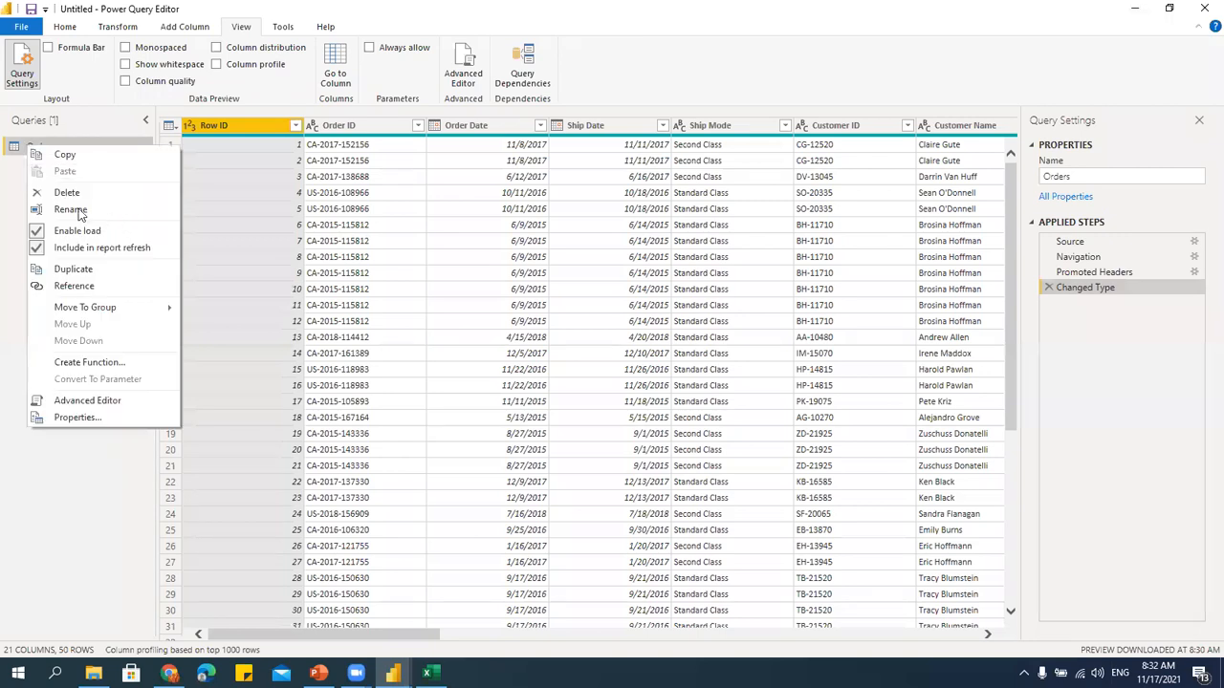
pyautogui.click(74, 192)
pyautogui.click(687, 362)
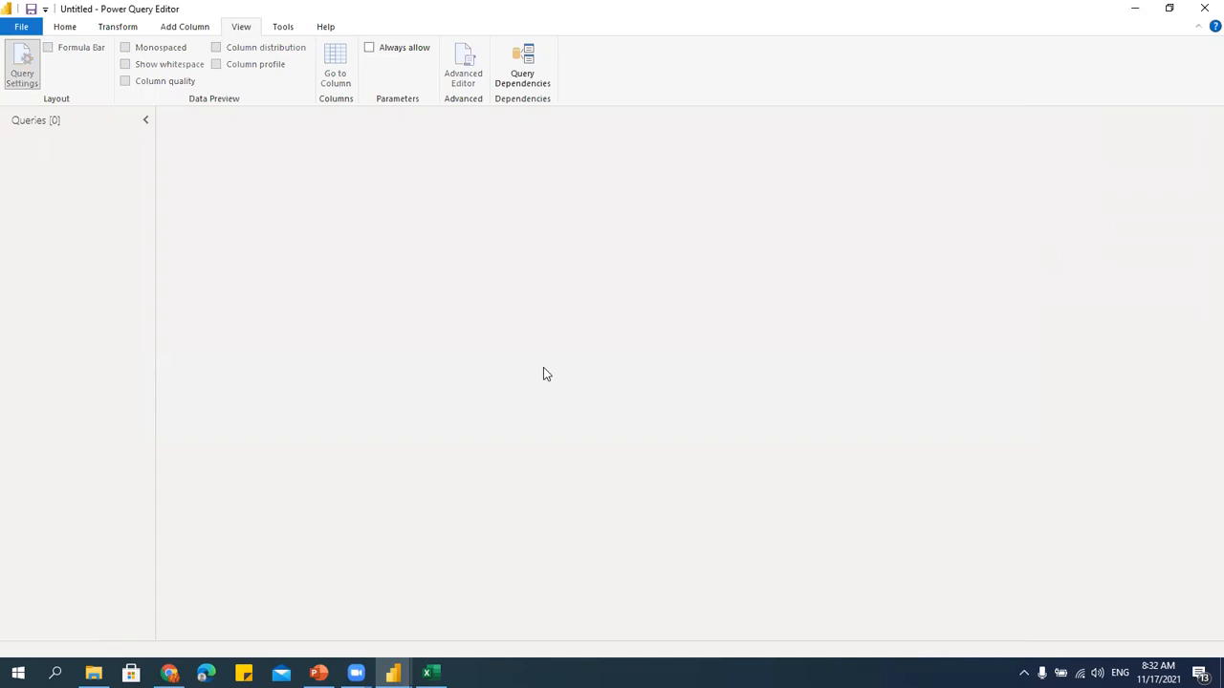
# Add a new Excel workbook source from the file 05 - Reduce Rows.xlsx.
pyautogui.click(65, 25)
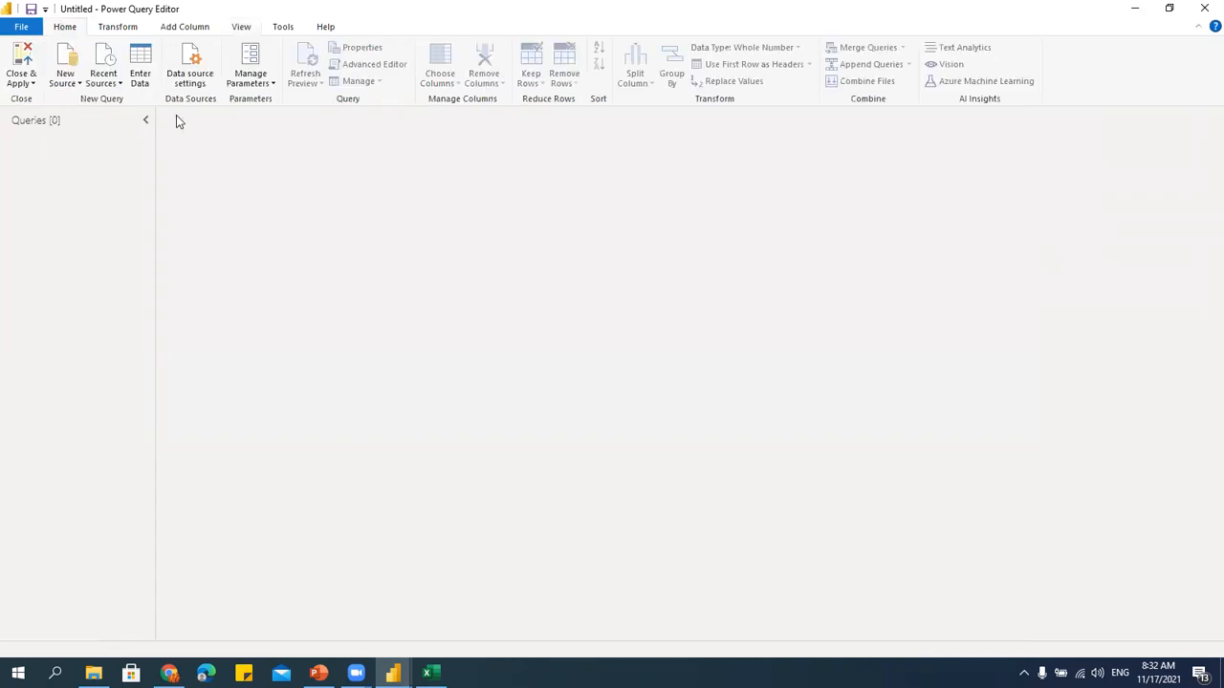
pyautogui.click(65, 83)
pyautogui.click(85, 121)
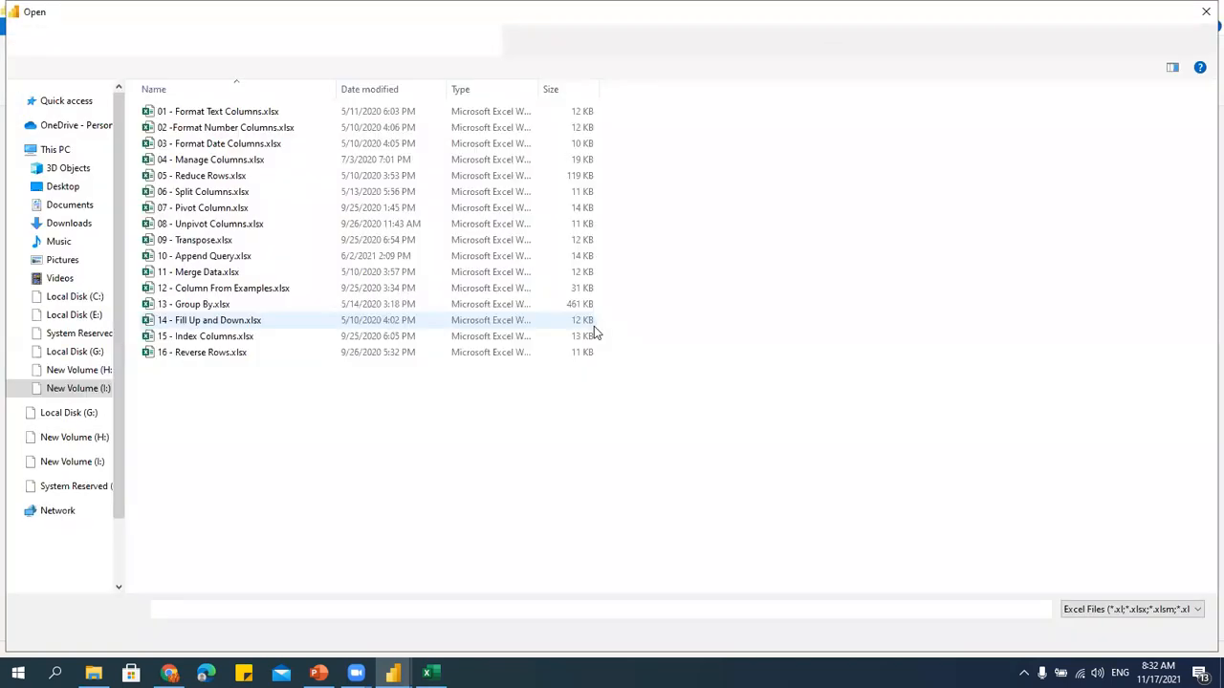
pyautogui.click(196, 177)
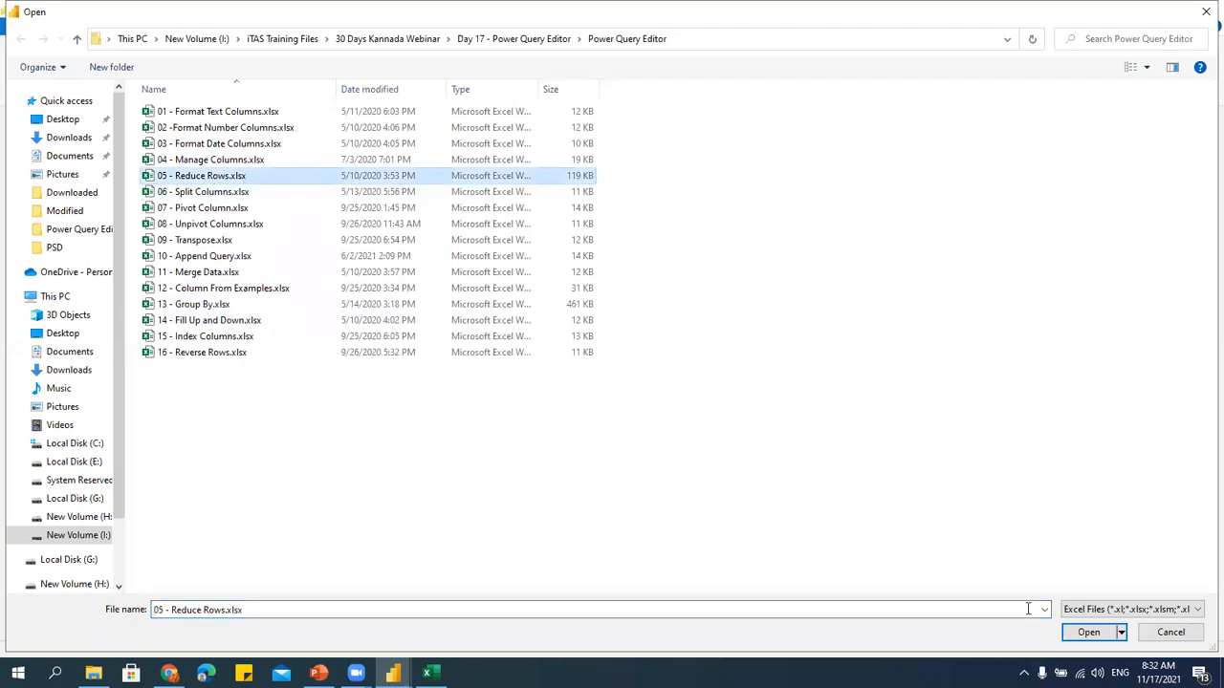
pyautogui.click(1087, 633)
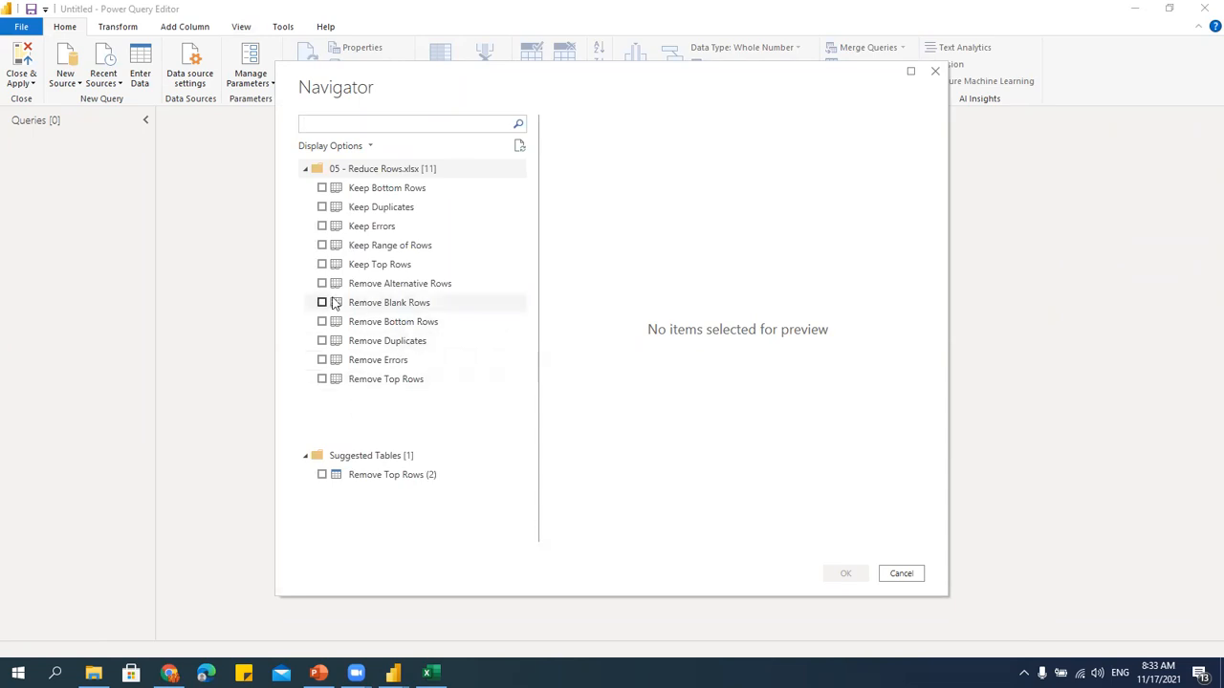
# Load the Remove Top Rows and Remove Blank Rows sheets as queries and return to Power Query Editor.
pyautogui.click(321, 379)
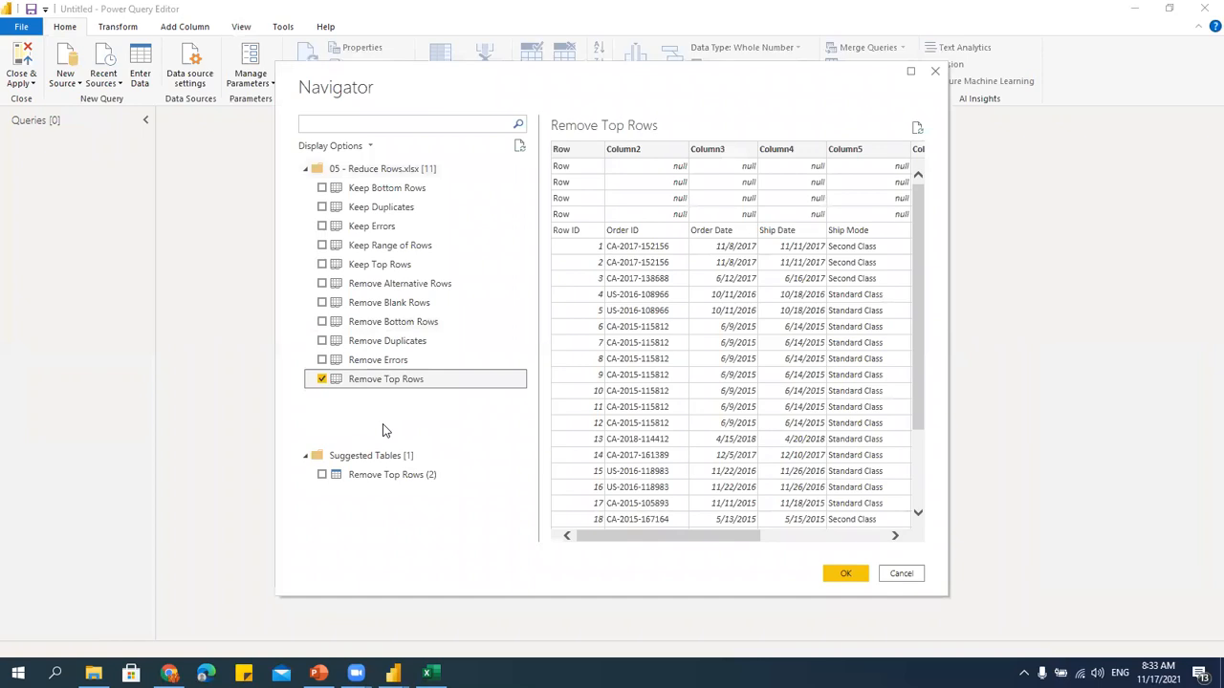
pyautogui.click(333, 304)
pyautogui.click(321, 302)
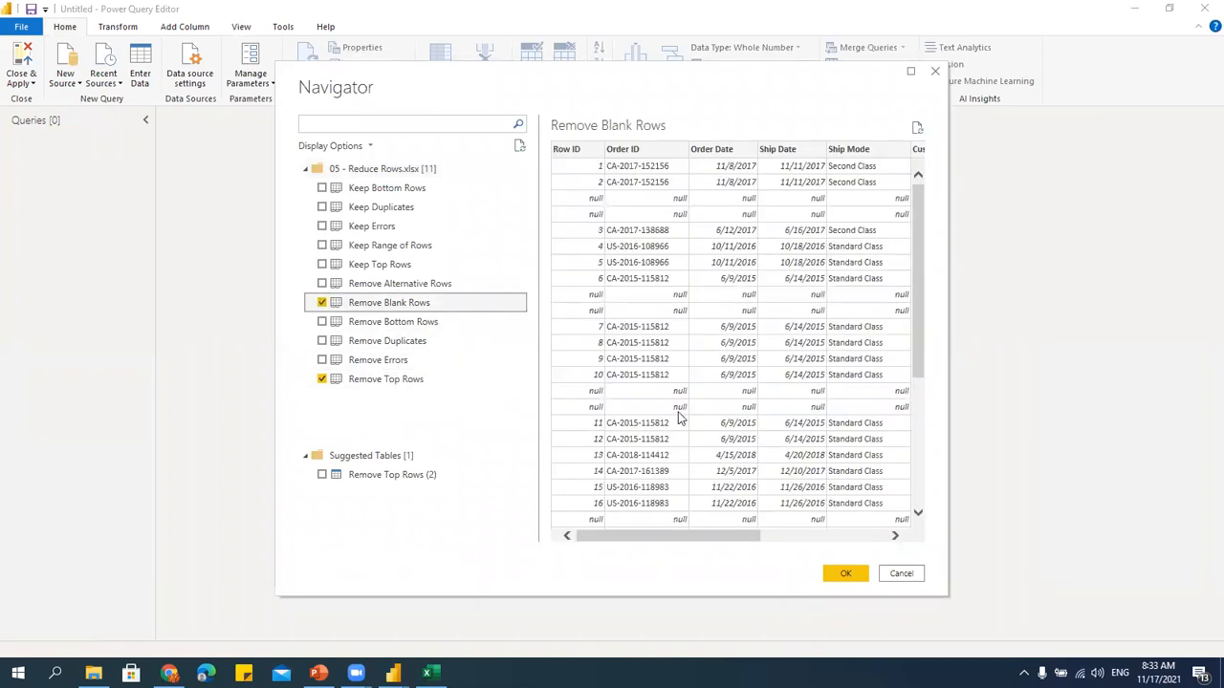
pyautogui.click(845, 574)
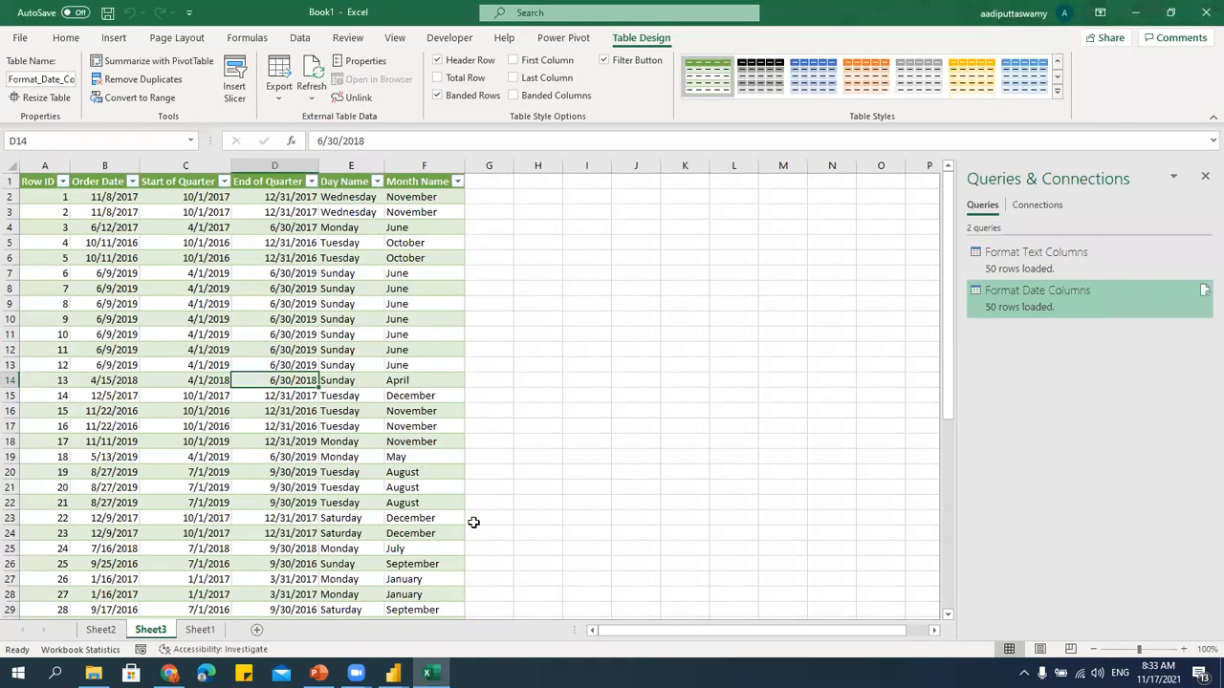
pyautogui.hotkey('alt', 'F12')
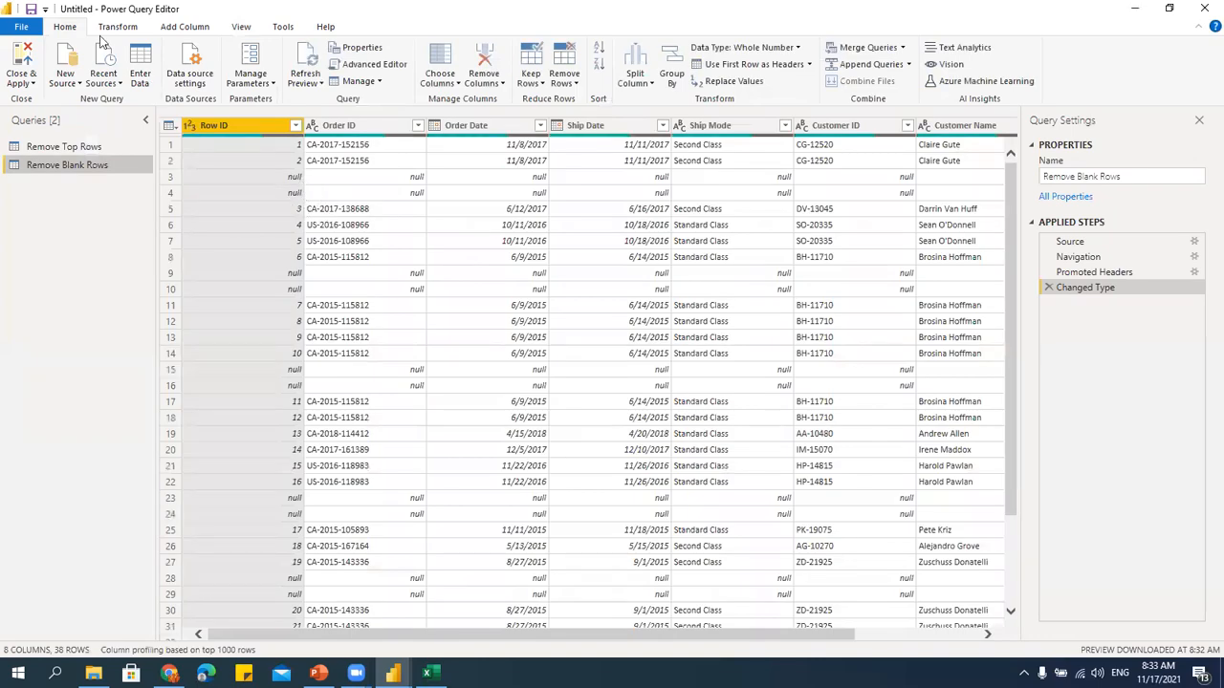
# Remove the blank rows from the Remove Blank Rows query and inspect the third record.
pyautogui.click(571, 84)
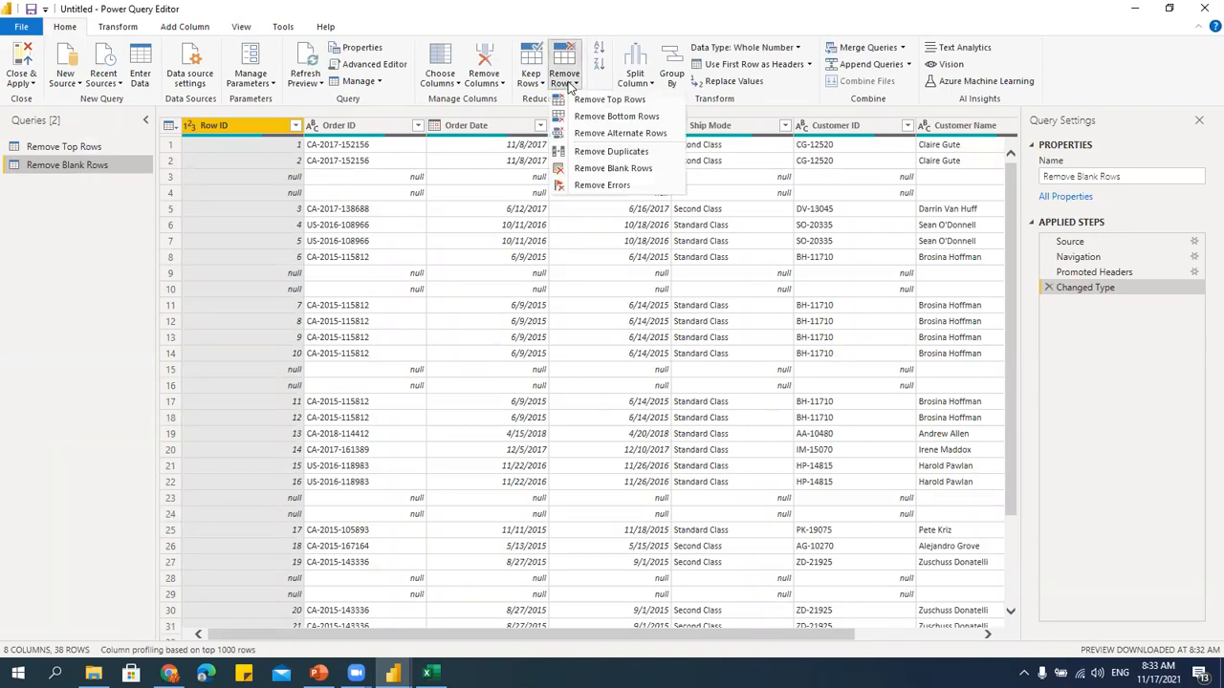
pyautogui.click(590, 173)
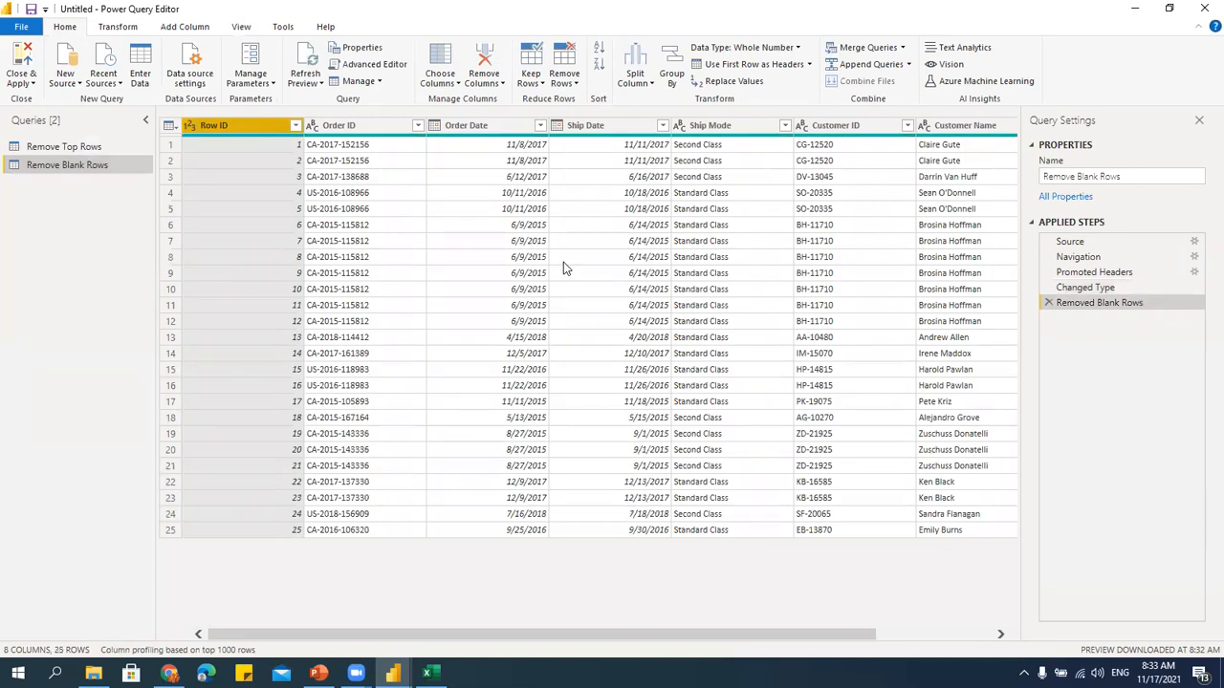
pyautogui.click(171, 177)
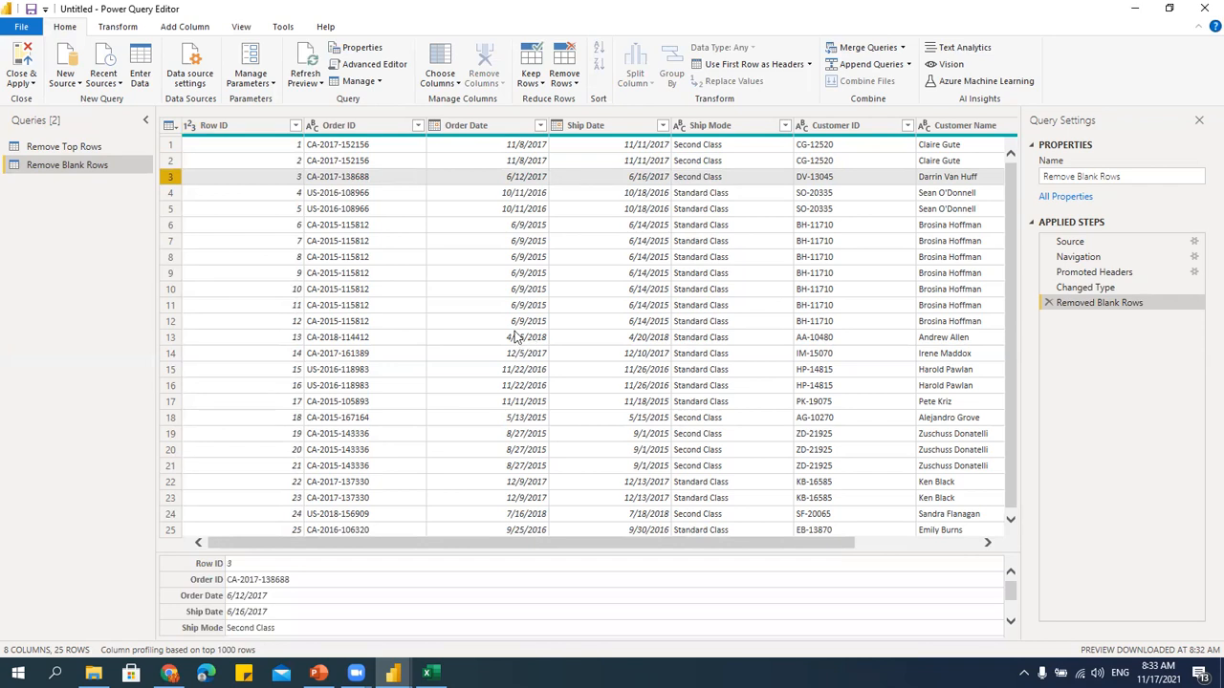
# Remove the top 4 rows from the Remove Top Rows query and use its first row as headers.
pyautogui.click(88, 146)
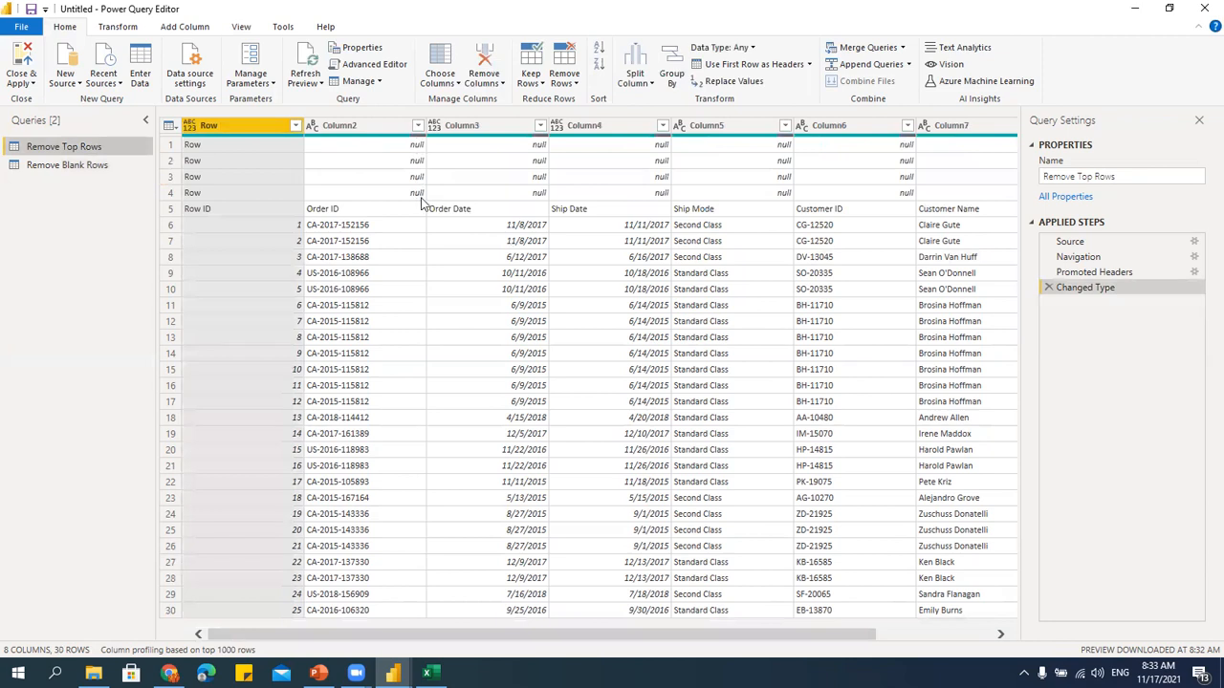
pyautogui.click(210, 148)
pyautogui.click(207, 161)
pyautogui.click(204, 178)
pyautogui.click(202, 193)
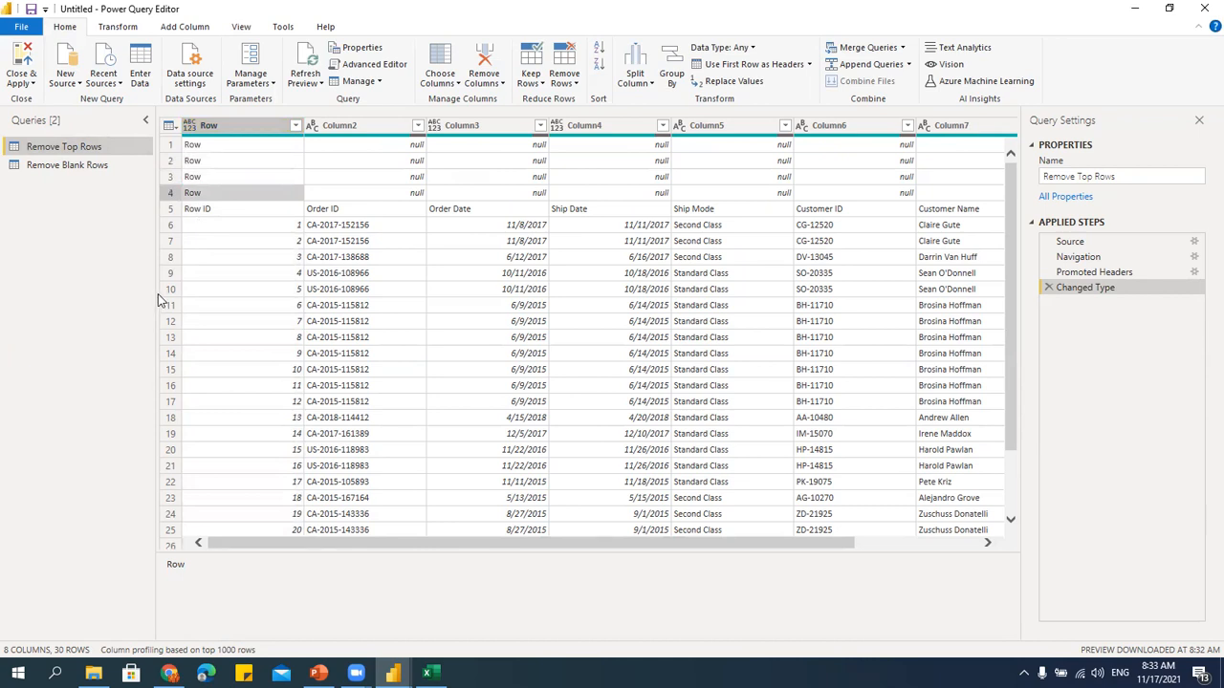
pyautogui.click(564, 88)
pyautogui.click(571, 102)
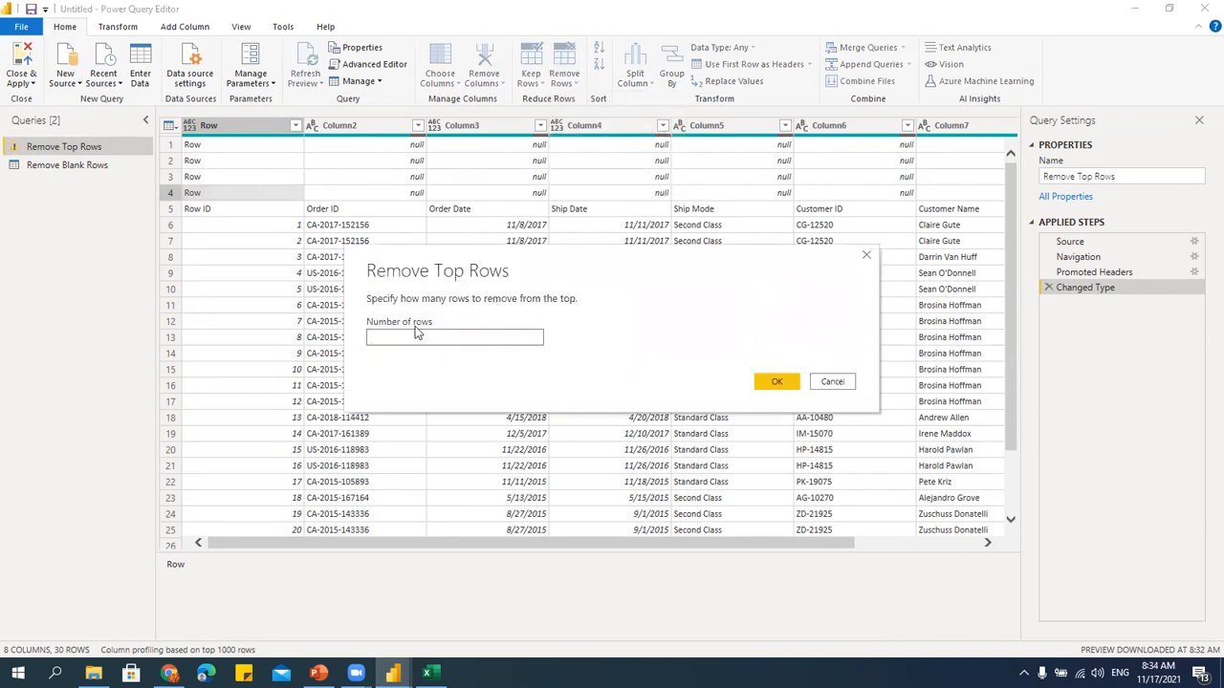
pyautogui.write('4')
pyautogui.click(777, 384)
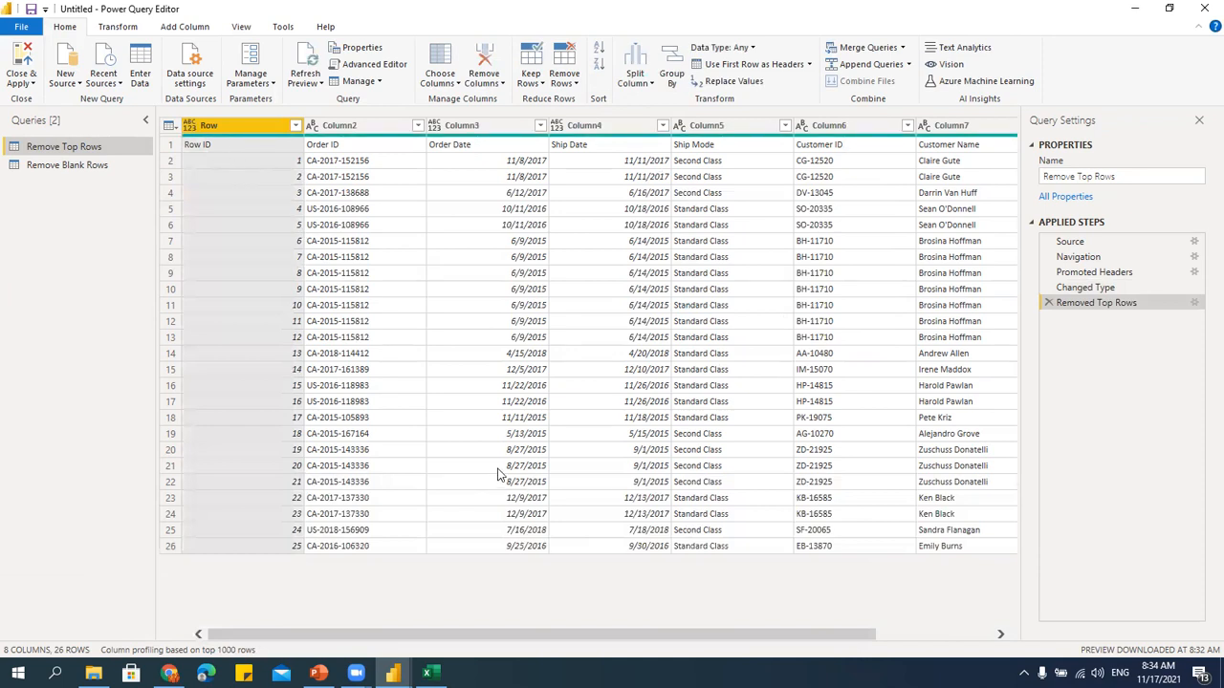
pyautogui.click(171, 145)
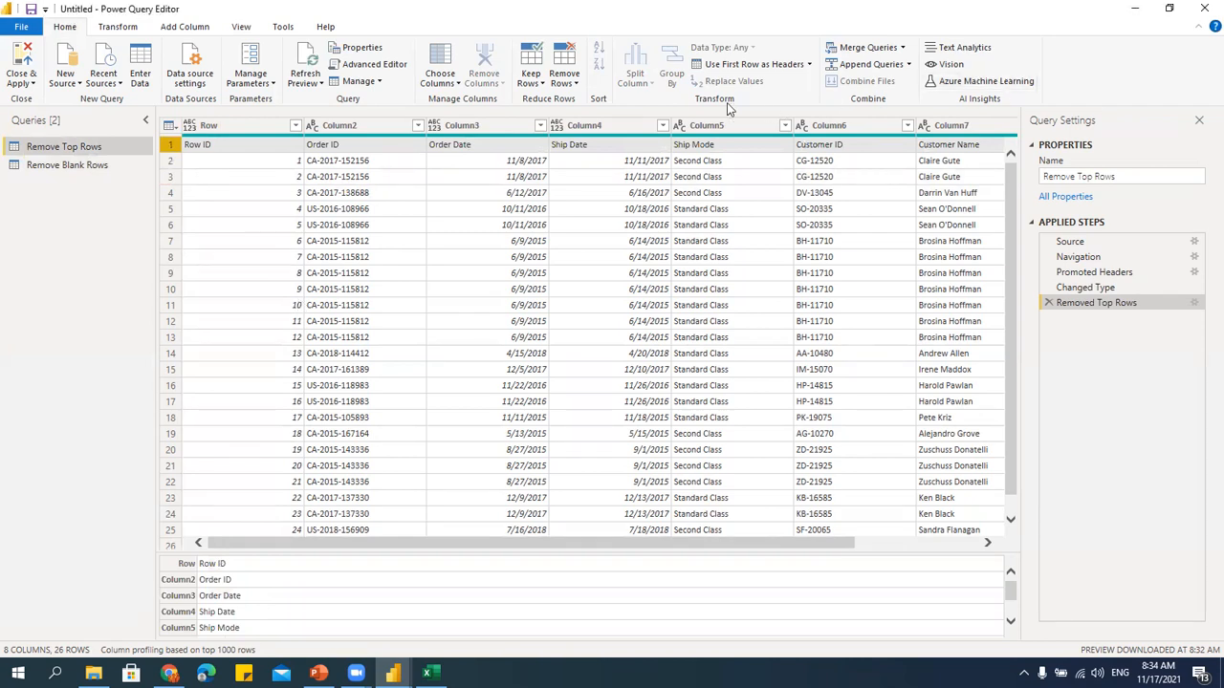
pyautogui.click(772, 64)
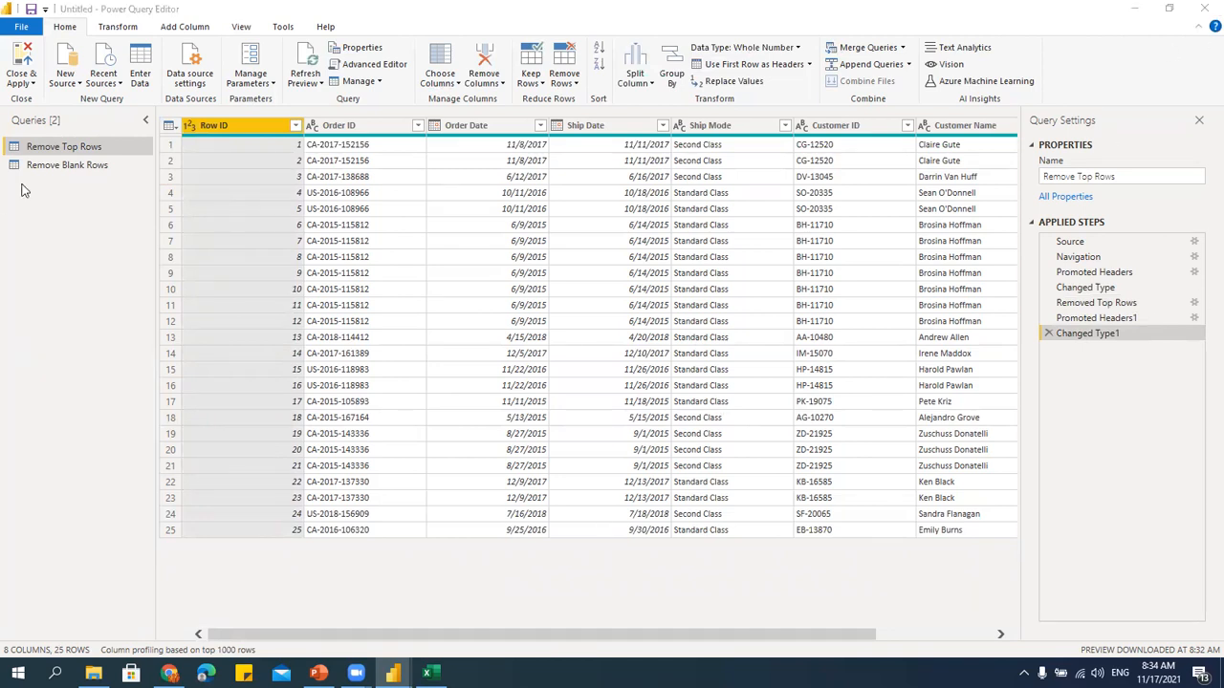
# Delete both the Remove Top Rows and Remove Blank Rows queries.
pyautogui.click(81, 166)
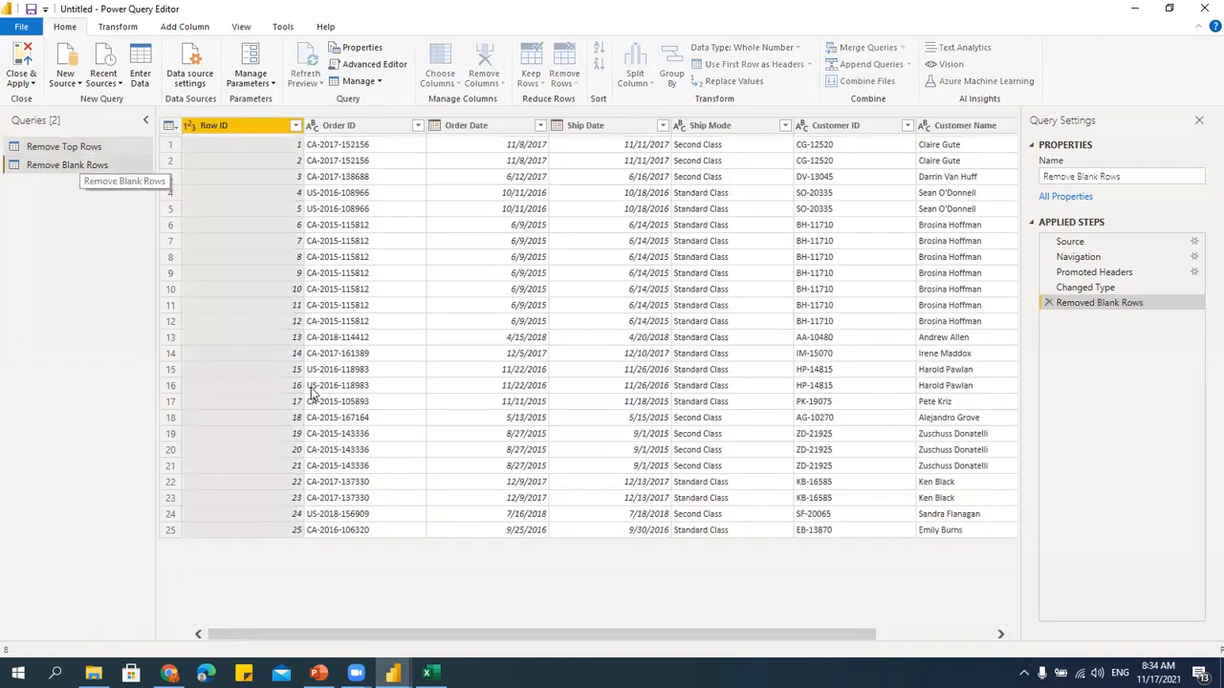
pyautogui.click(80, 149)
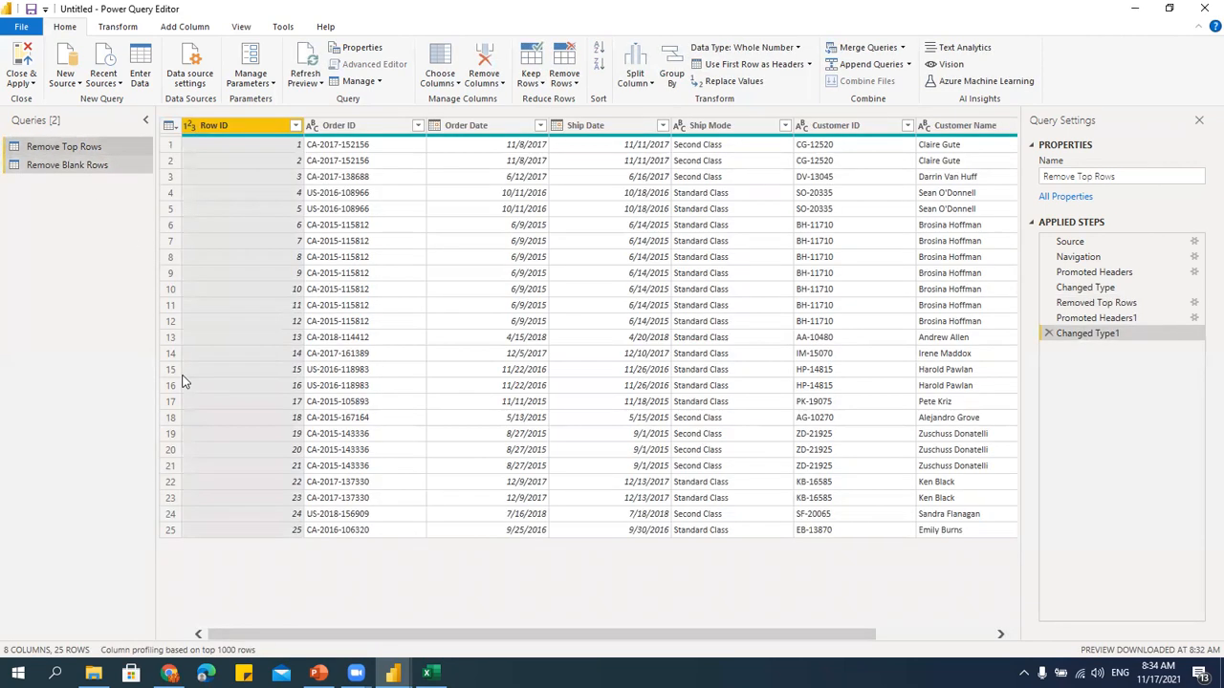
pyautogui.press('Delete')
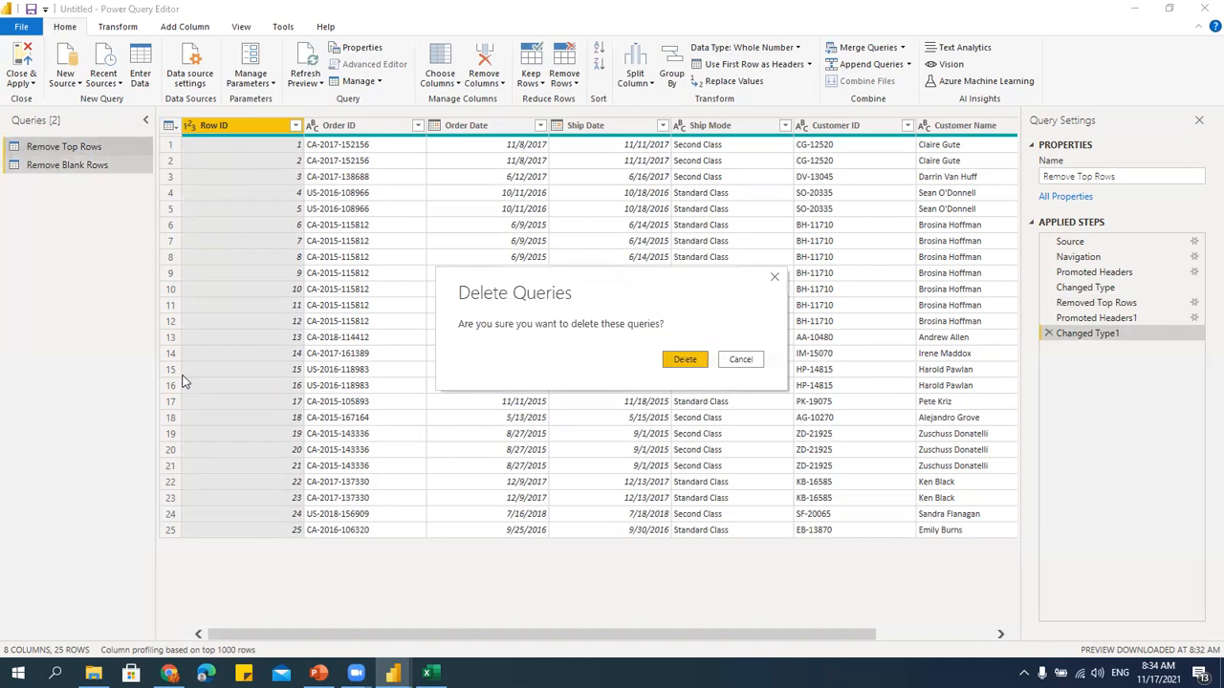
pyautogui.click(682, 361)
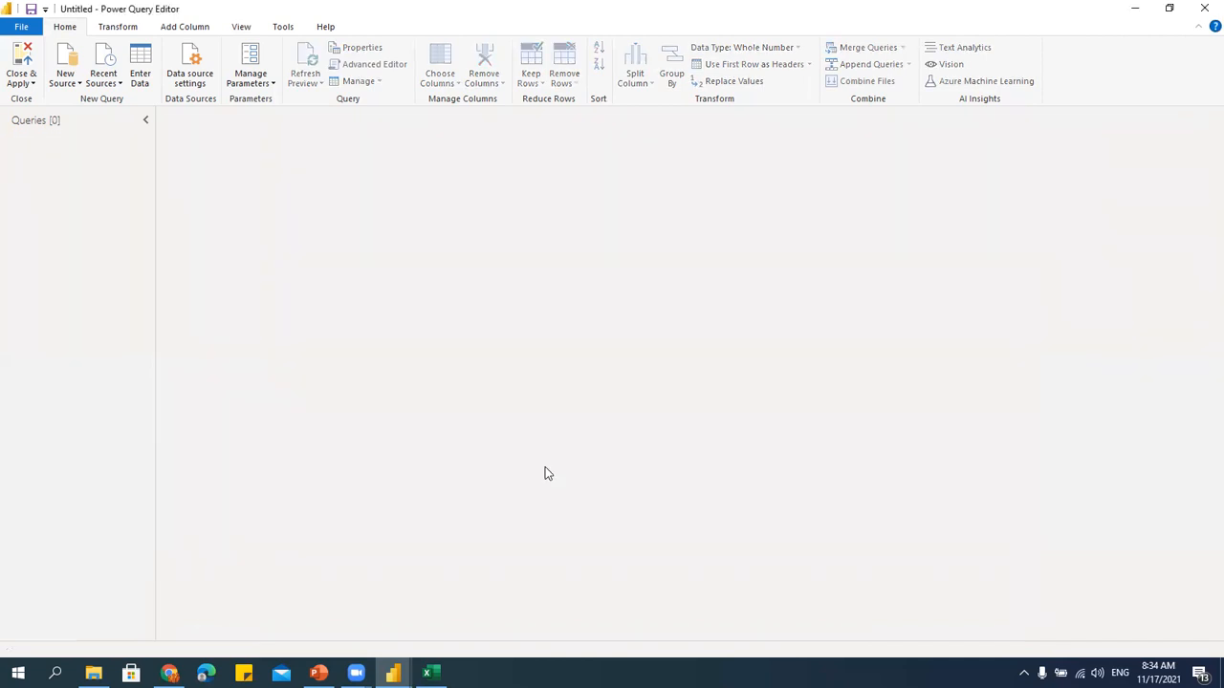
# Open the workbook 10 - Append Query.xlsx from the Power Query Editor folder in File Explorer.
pyautogui.click(94, 674)
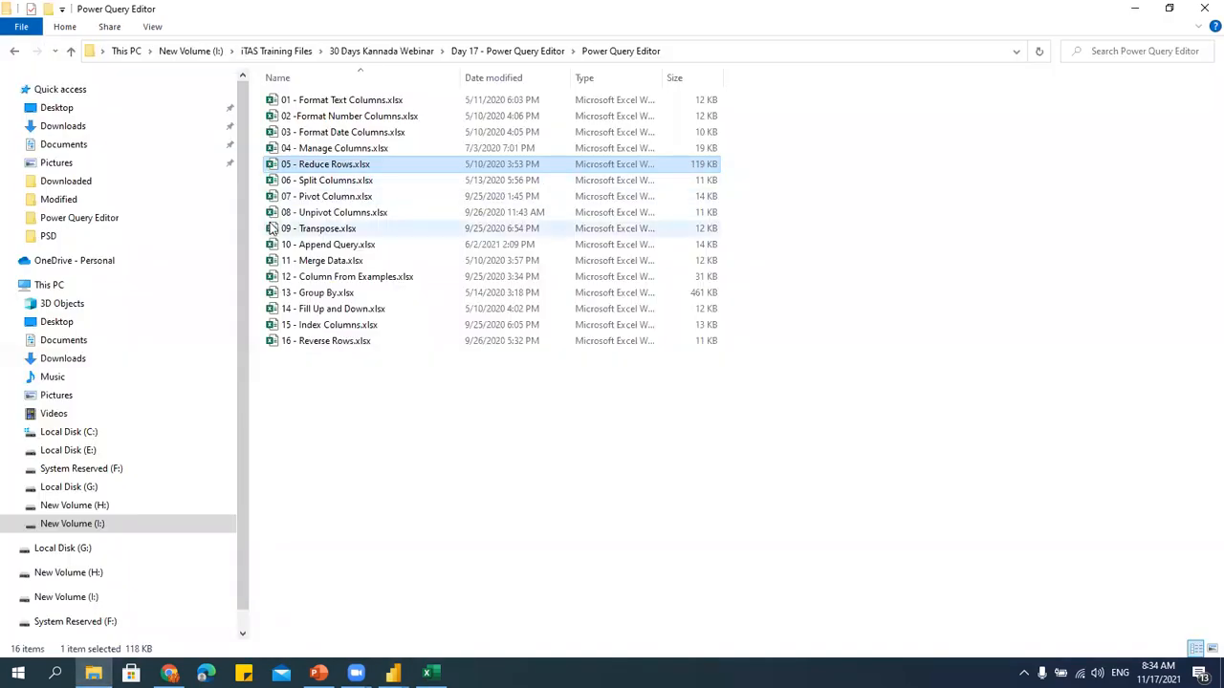
pyautogui.click(330, 245)
pyautogui.hotkey('alt', 'Tab')
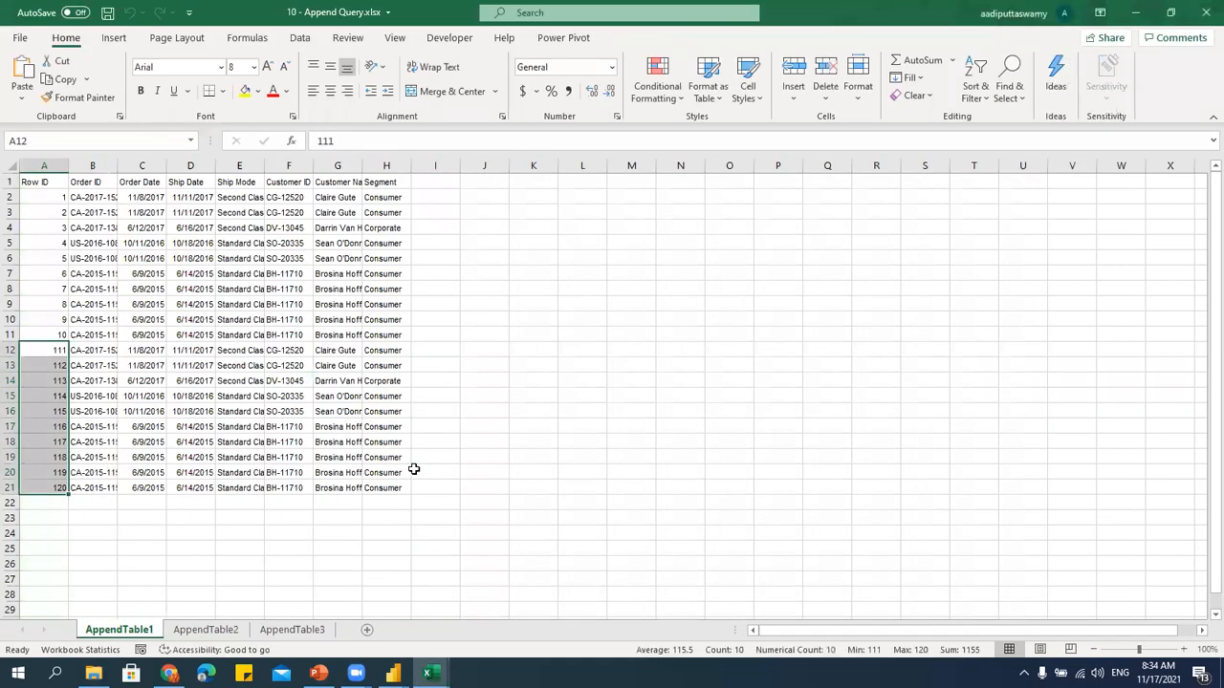
# Clear the records with Row IDs 111 to 120 from the AppendTable1 sheet and save the workbook.
pyautogui.click(279, 427)
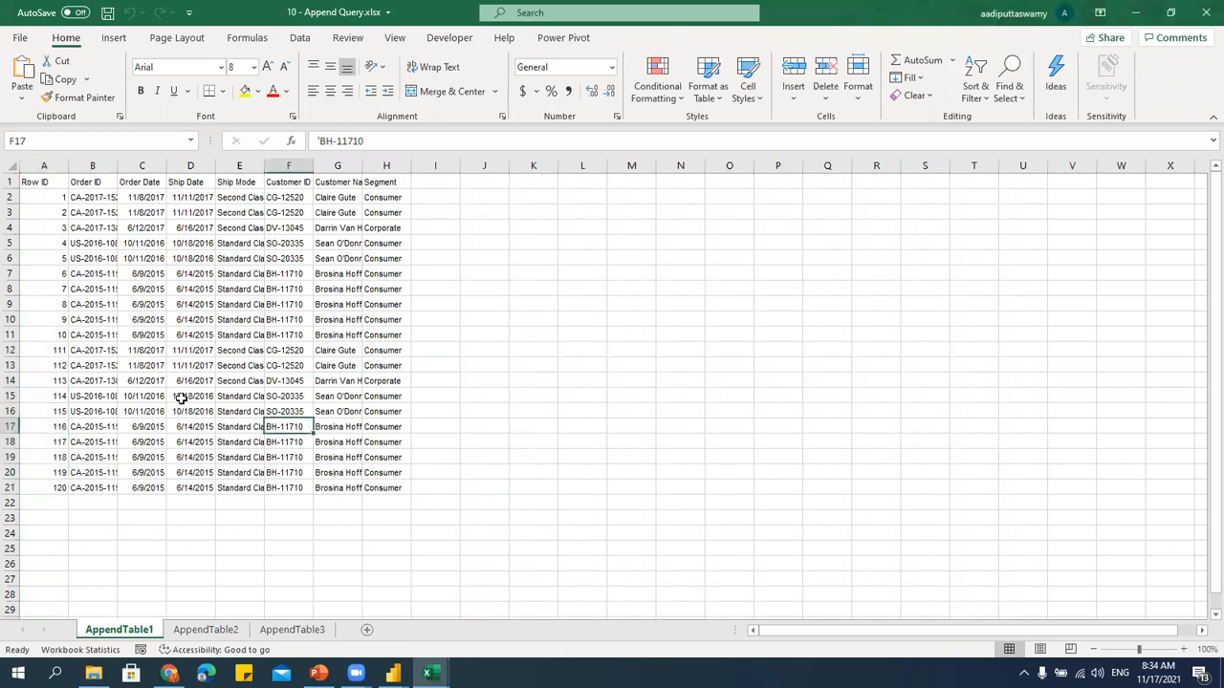
pyautogui.moveTo(43, 350); pyautogui.dragTo(465, 494)
pyautogui.press('Delete')
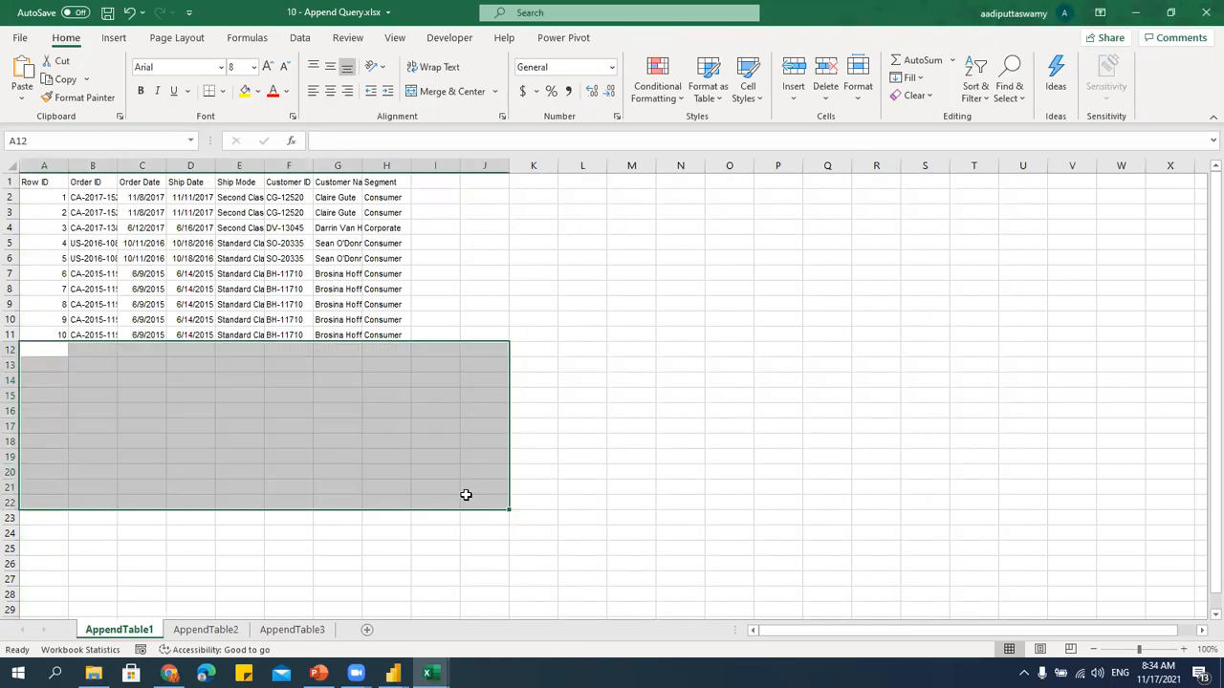
pyautogui.click(338, 319)
pyautogui.hotkey('ctrl', 's')
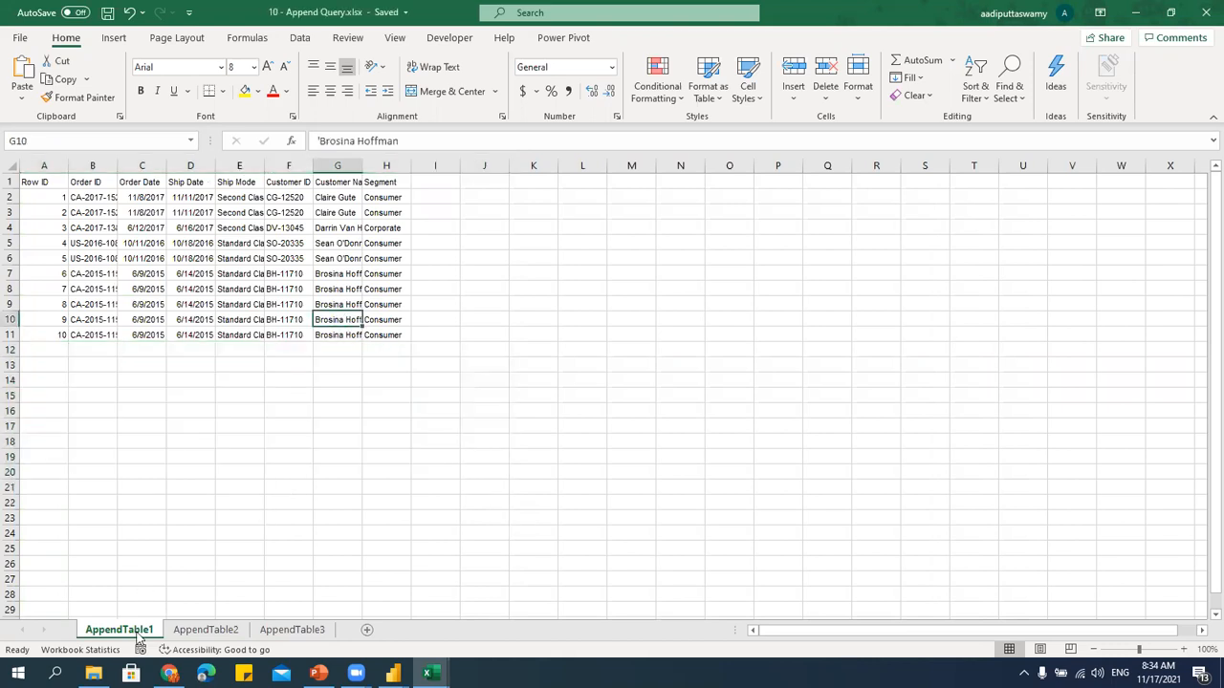
# Compare the Row ID ranges and column headers of the AppendTable1, AppendTable2 and AppendTable3 sheets.
pyautogui.moveTo(55, 197); pyautogui.dragTo(61, 335)
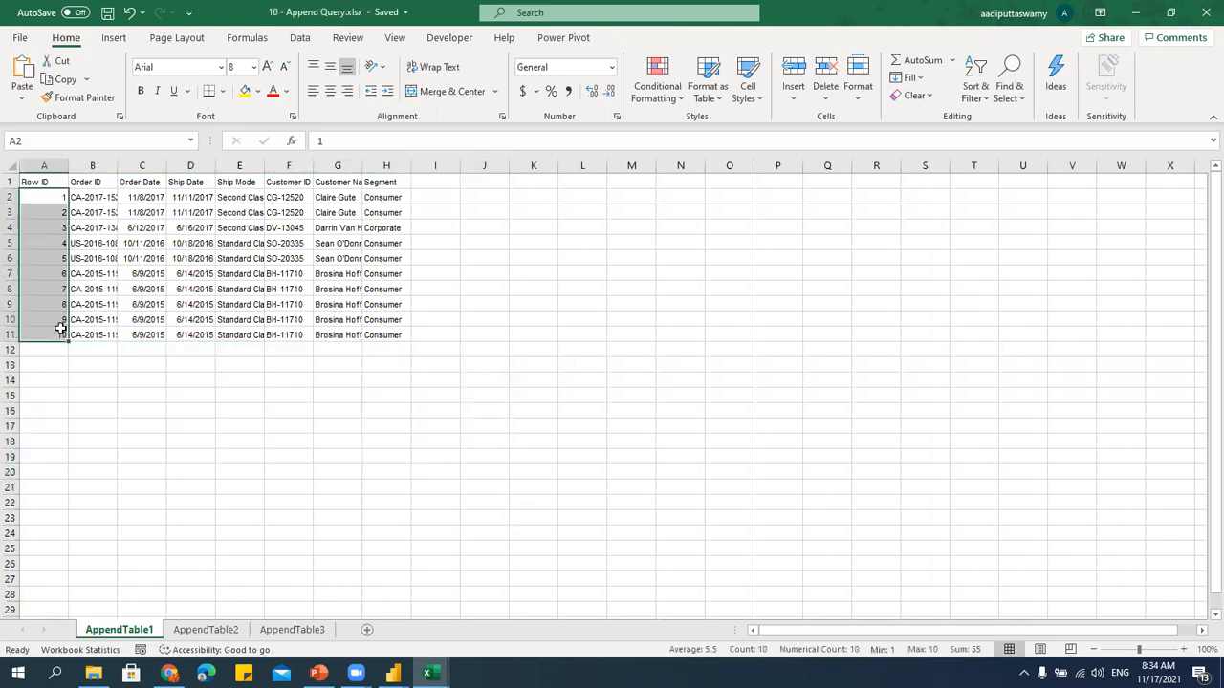
pyautogui.click(206, 629)
pyautogui.moveTo(53, 201); pyautogui.dragTo(55, 412)
pyautogui.click(291, 629)
pyautogui.moveTo(51, 197); pyautogui.dragTo(57, 564)
pyautogui.click(269, 457)
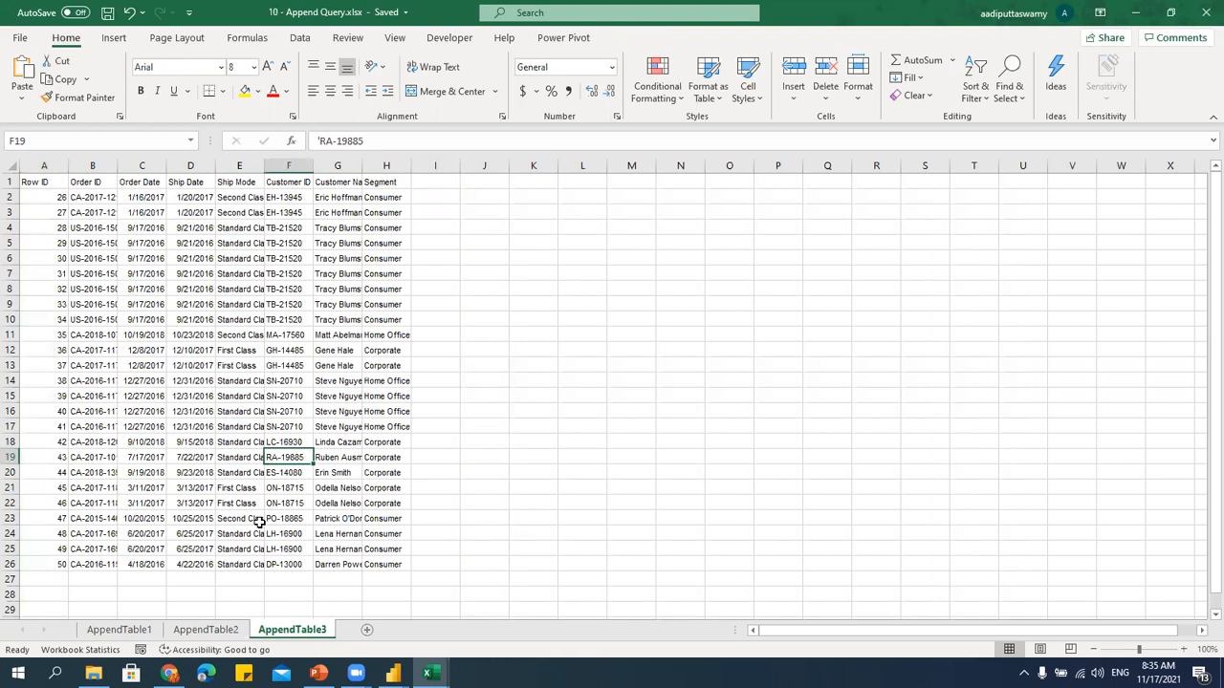
pyautogui.click(133, 628)
pyautogui.click(292, 629)
pyautogui.click(120, 630)
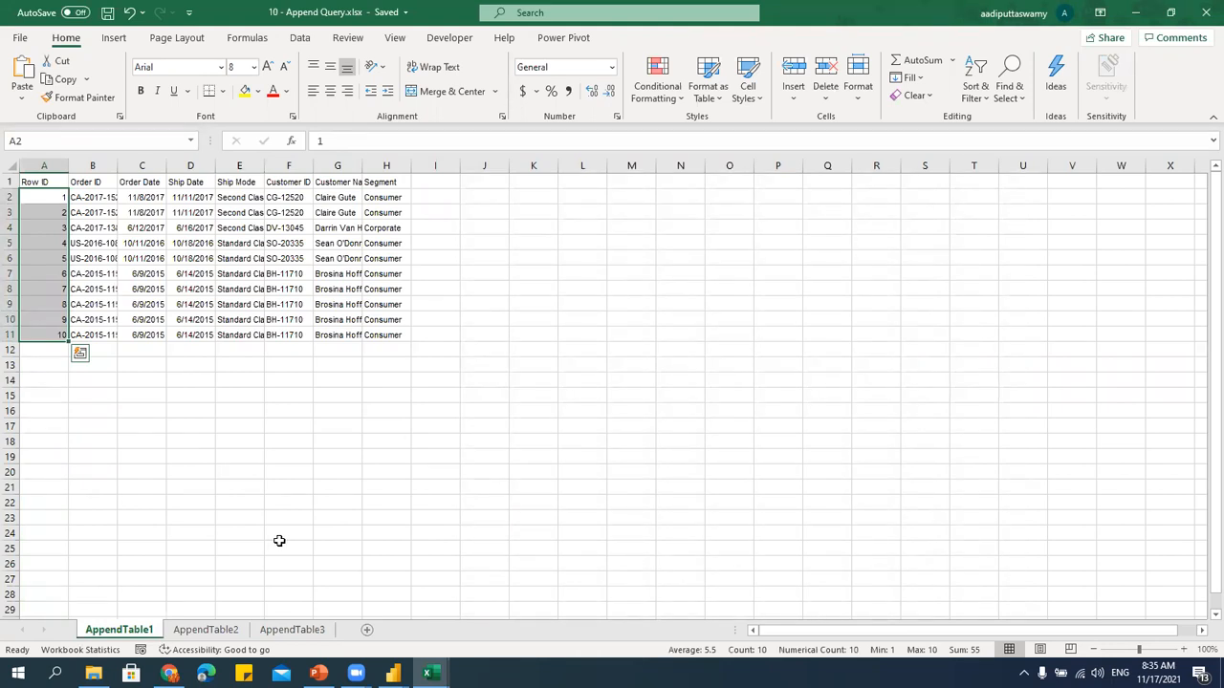
pyautogui.moveTo(57, 181); pyautogui.dragTo(391, 323)
pyautogui.click(336, 379)
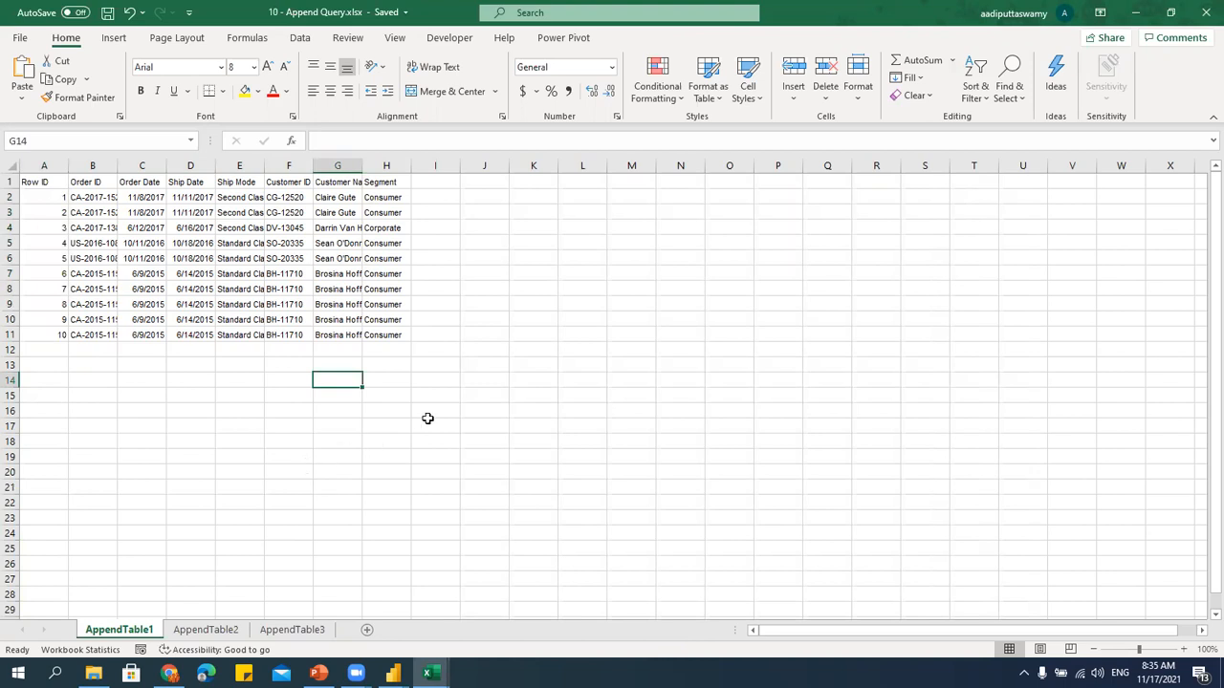
# Close the 10 - Append Query.xlsx workbook and switch to the Power Query Editor window.
pyautogui.click(1203, 19)
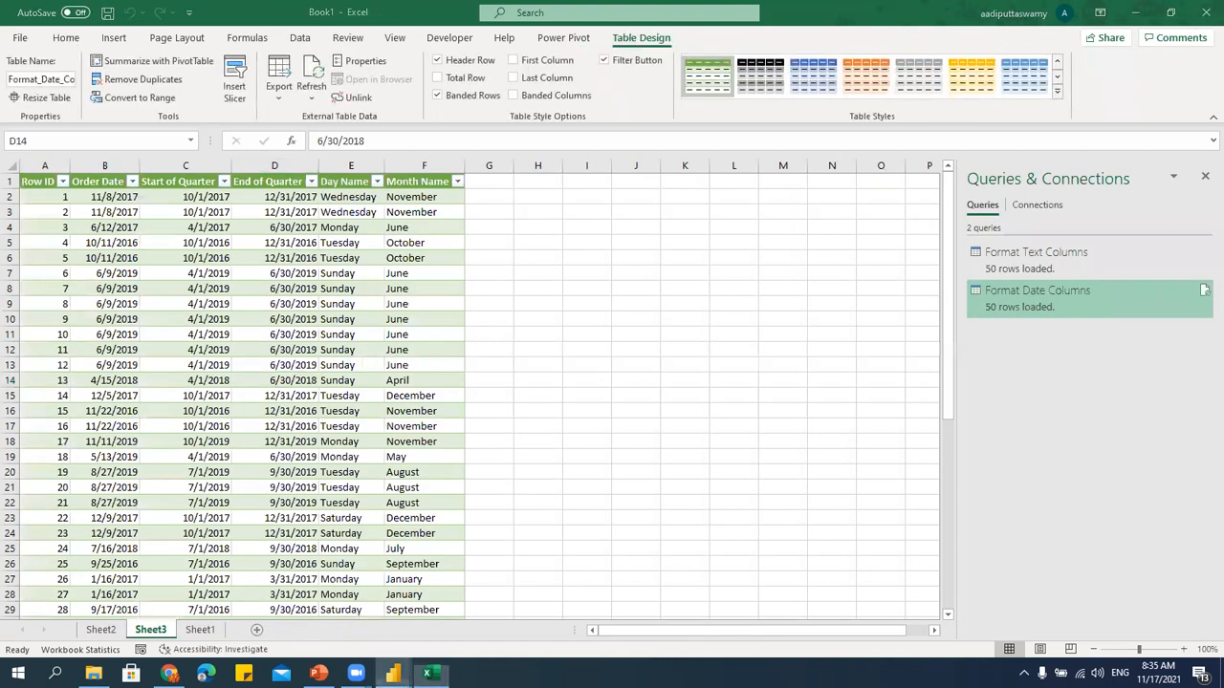
pyautogui.moveTo(393, 673)
pyautogui.click(478, 588)
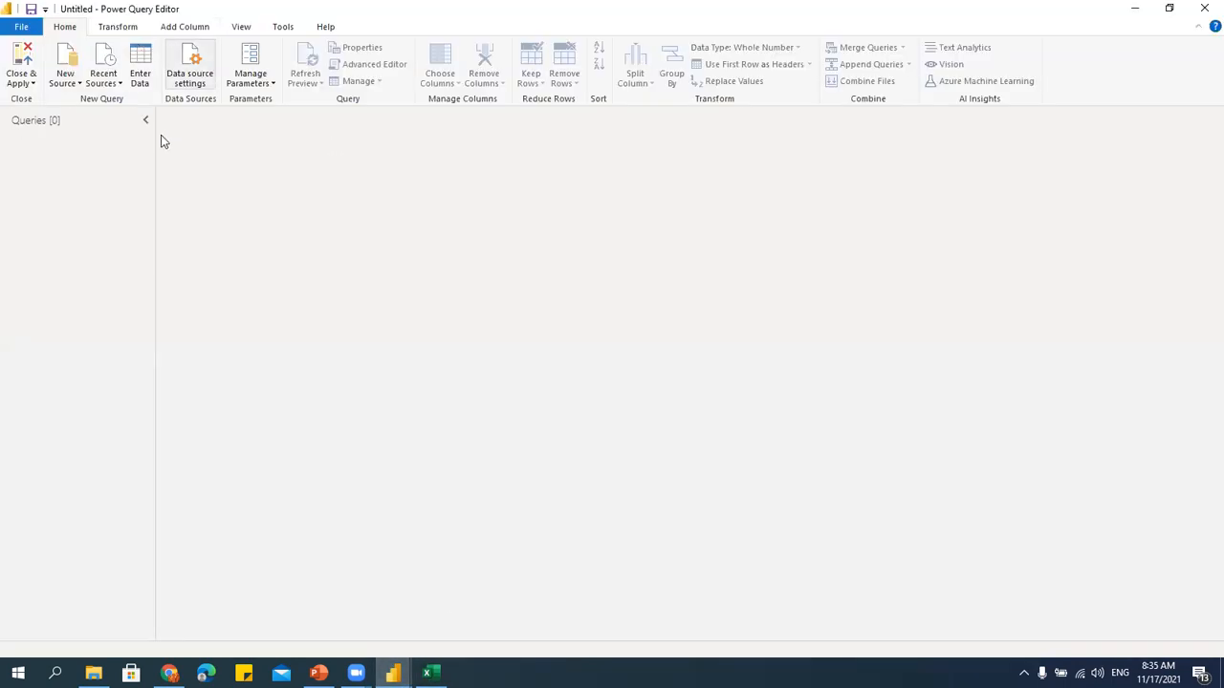
# Import AppendTable1, AppendTable2 and AppendTable3 from the Excel workbook 10 - Append Query.xlsx as new queries.
pyautogui.click(65, 75)
pyautogui.click(102, 122)
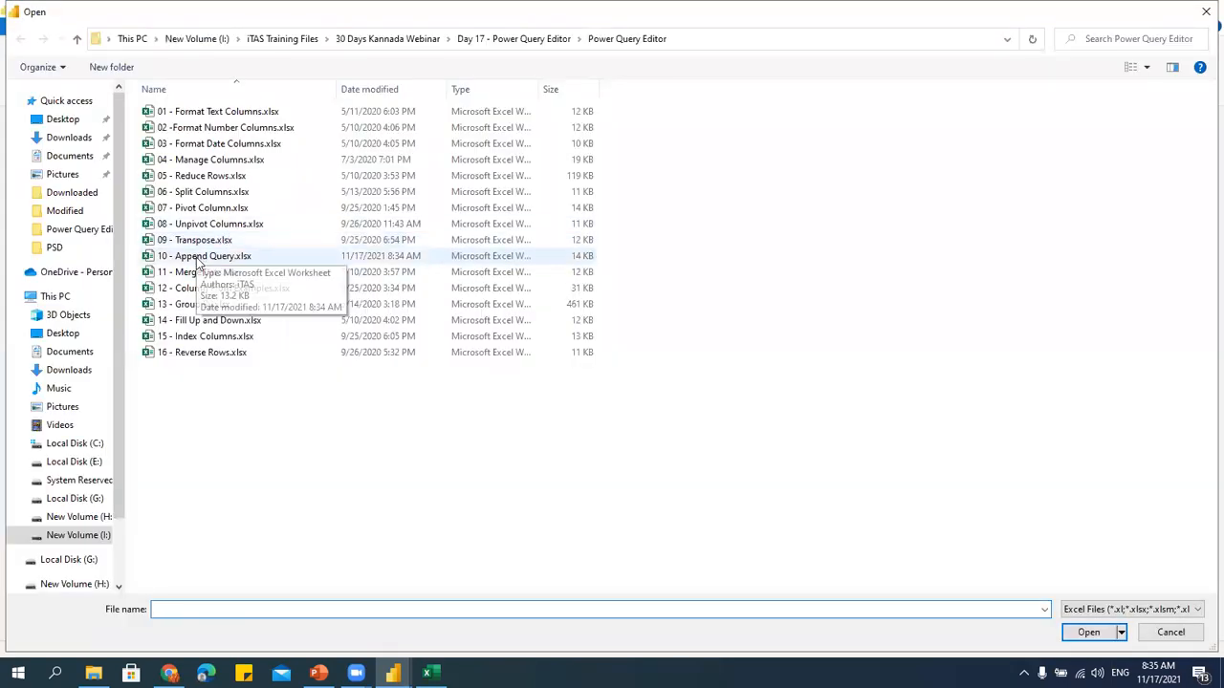
pyautogui.click(198, 257)
pyautogui.click(1086, 633)
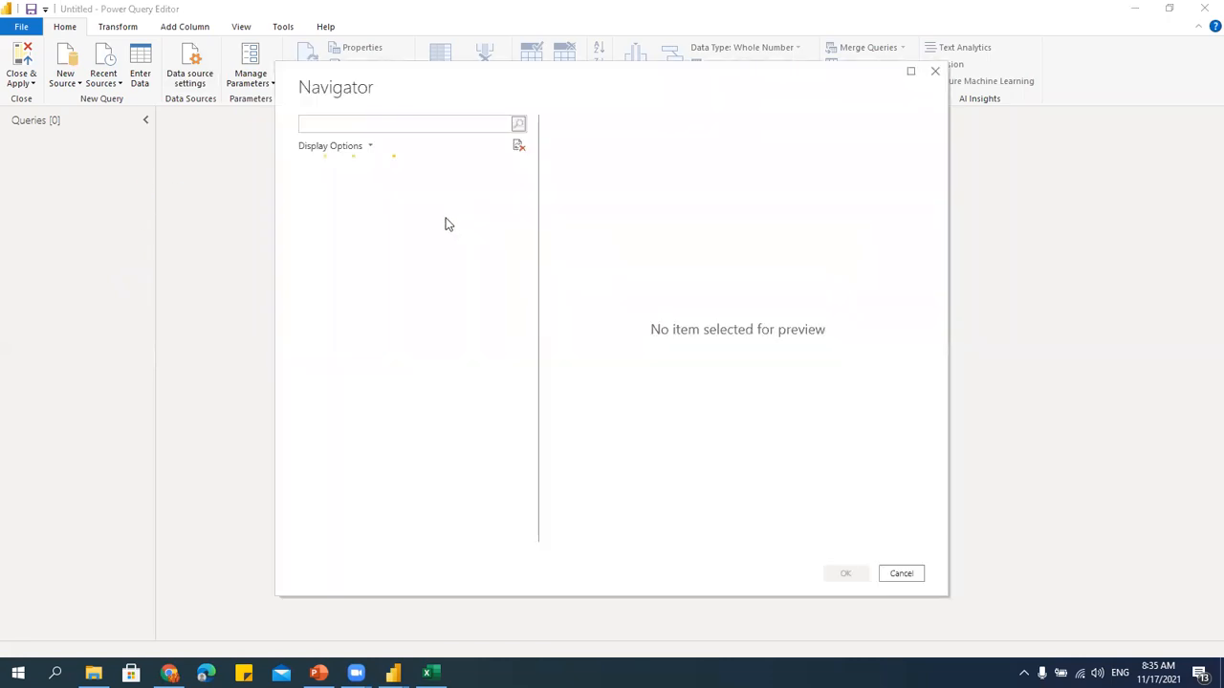
pyautogui.click(321, 188)
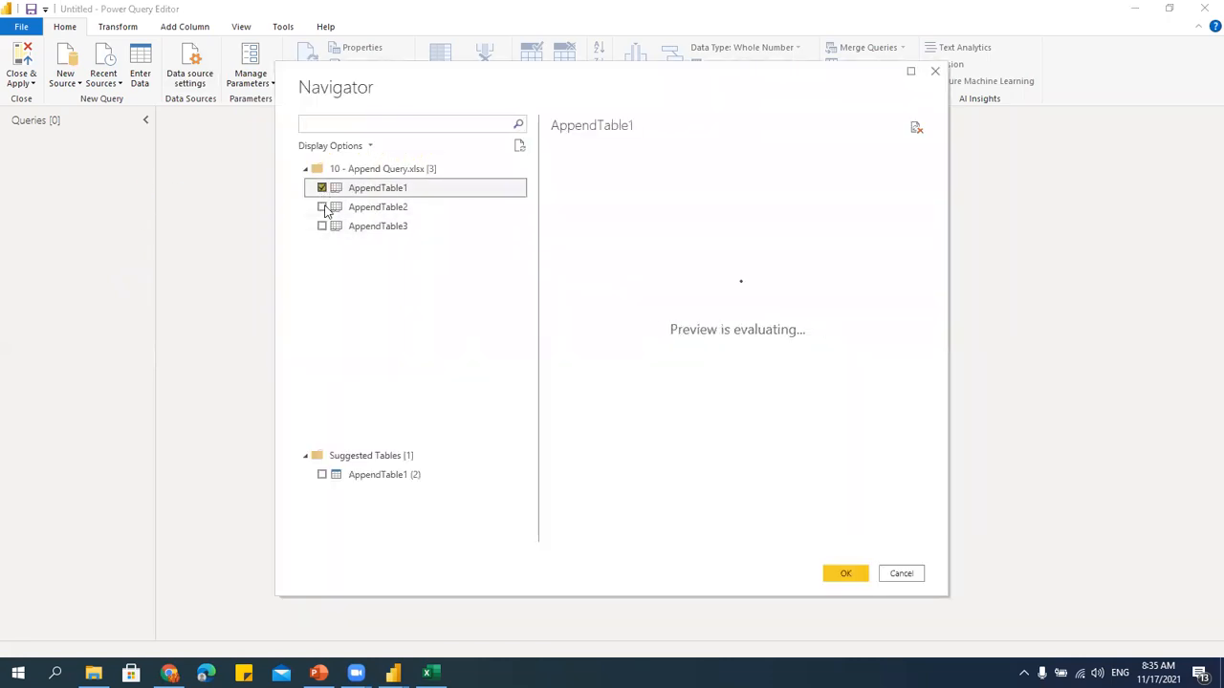
pyautogui.click(321, 207)
pyautogui.click(321, 226)
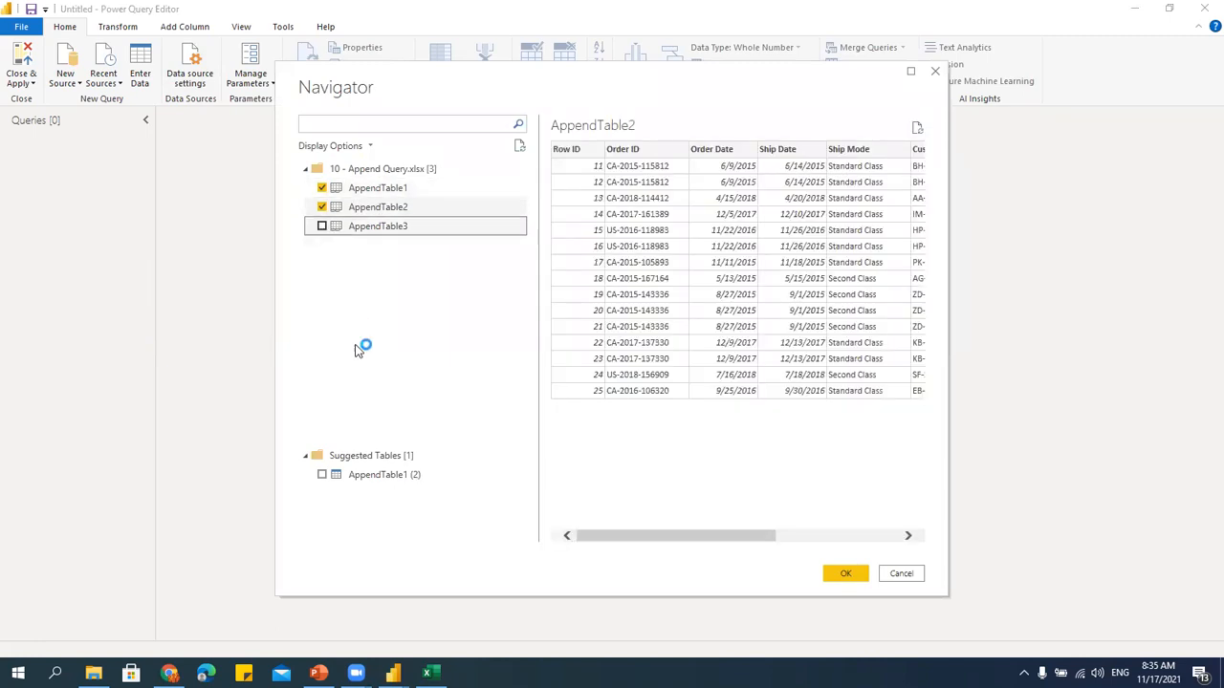
pyautogui.click(845, 574)
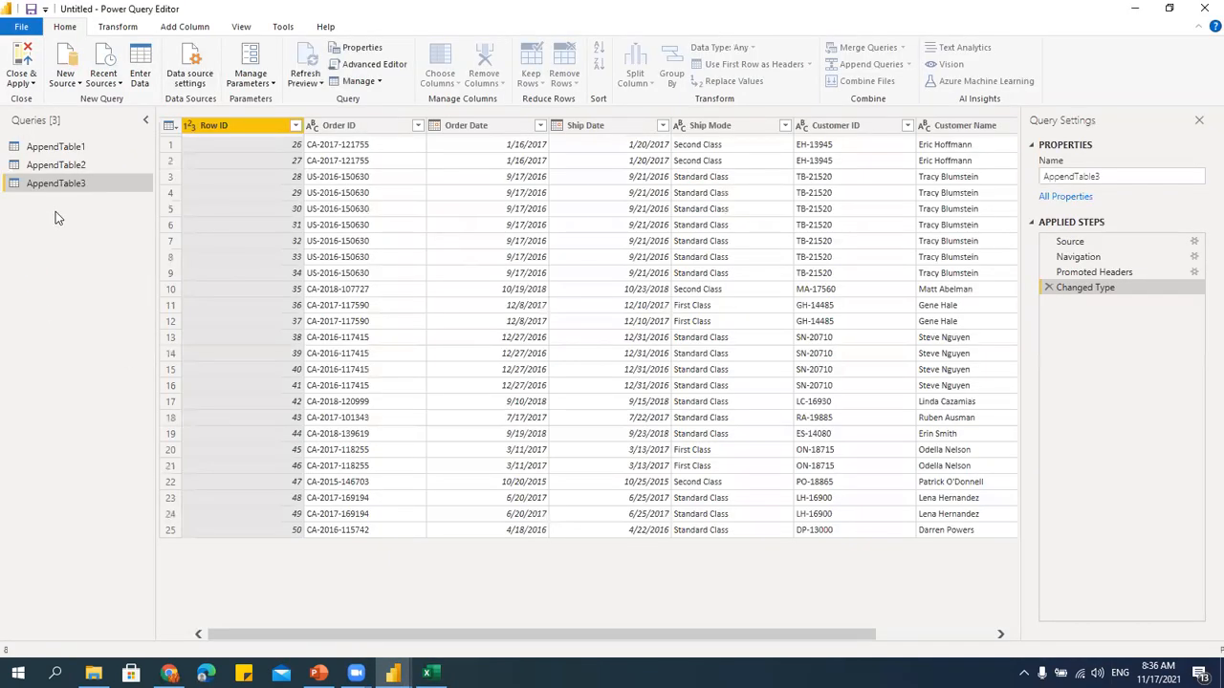
# Check the three imported queries and remove the blank rows from AppendTable1.
pyautogui.click(69, 148)
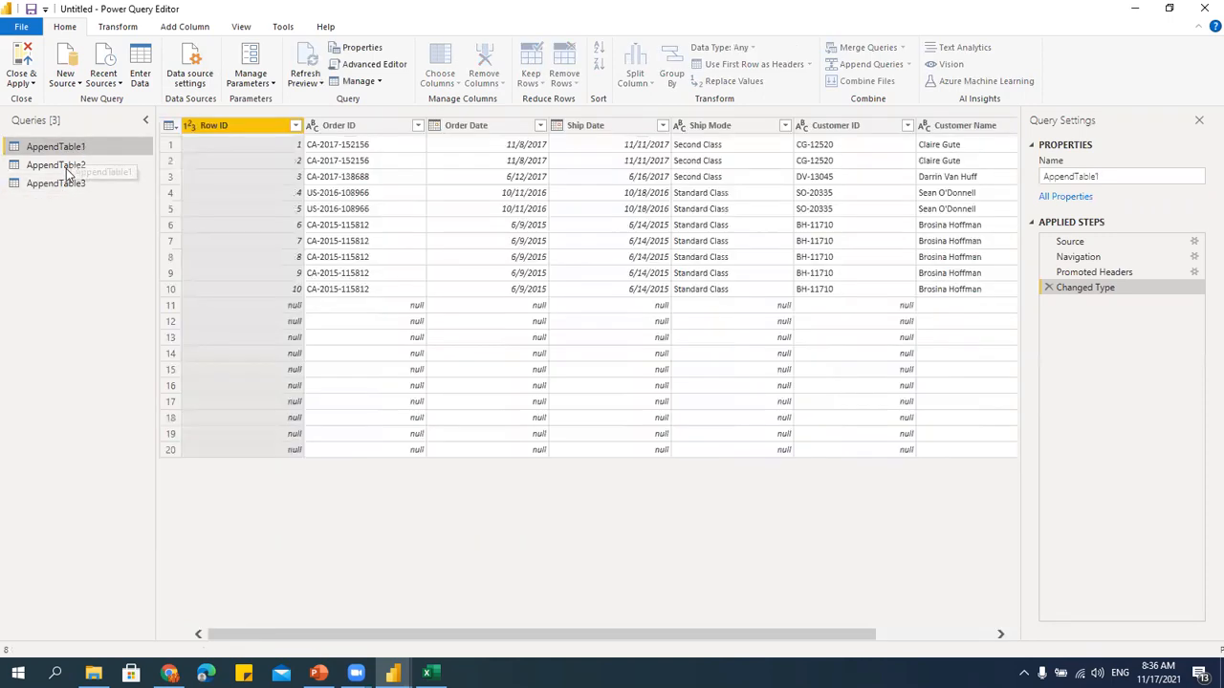
pyautogui.click(66, 166)
pyautogui.click(65, 184)
pyautogui.click(71, 168)
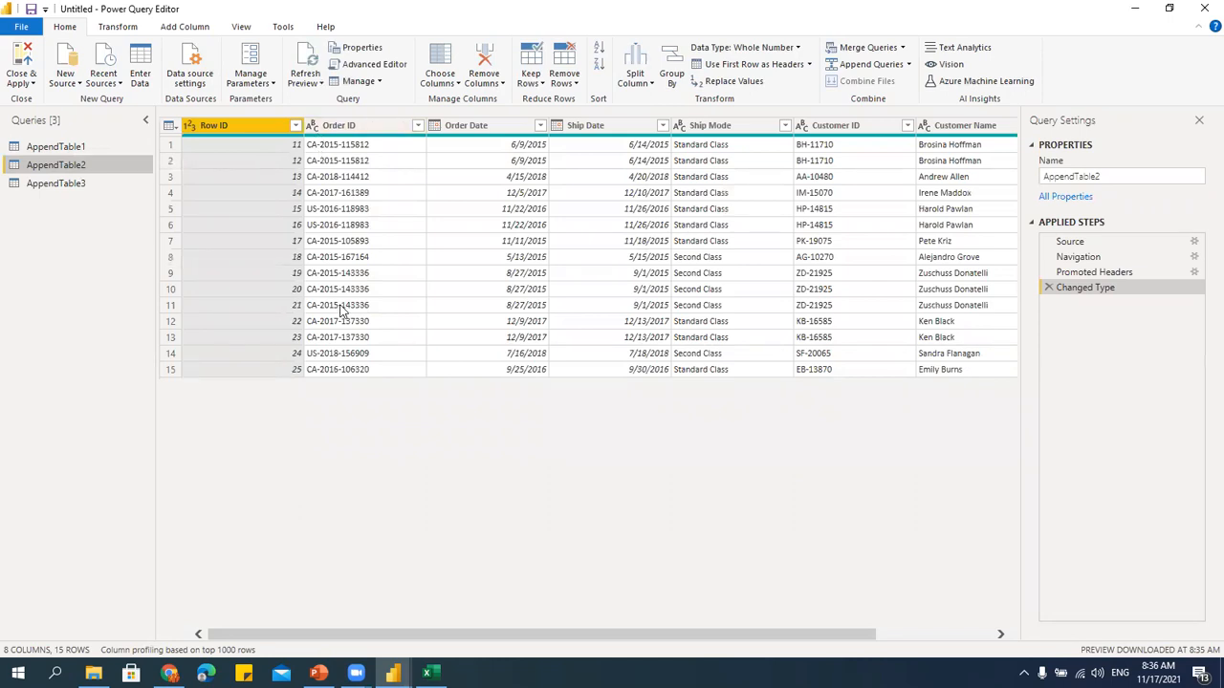
pyautogui.click(82, 148)
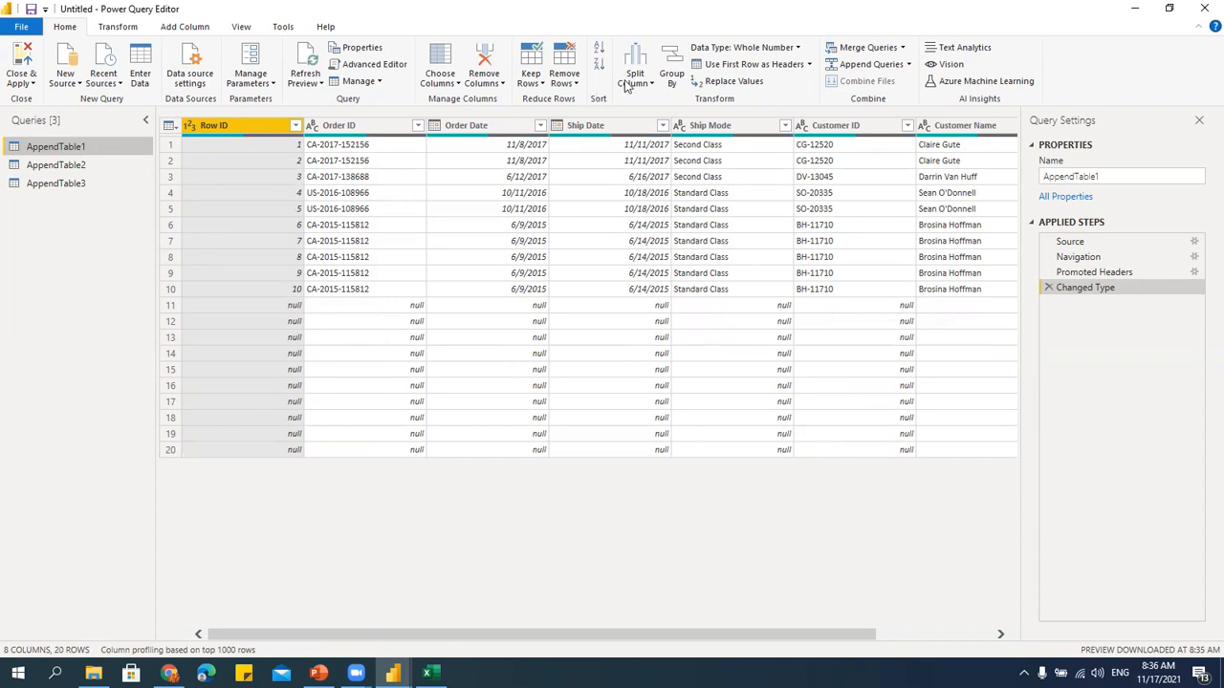
pyautogui.click(569, 84)
pyautogui.click(585, 170)
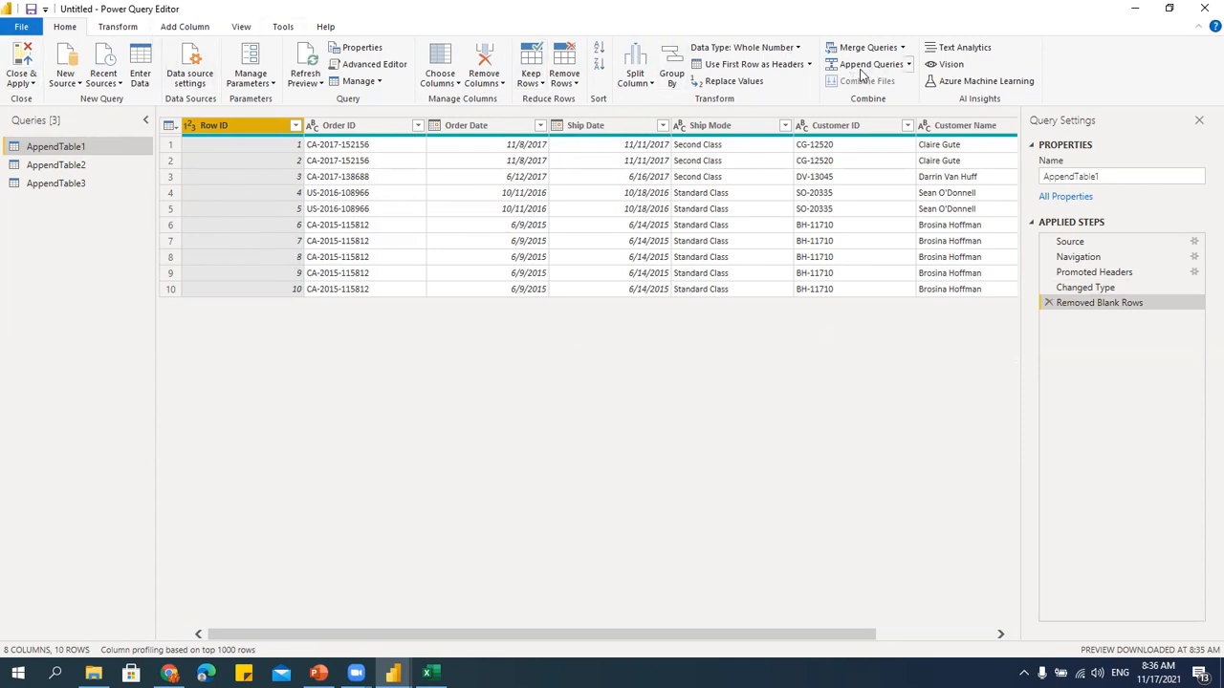
# Set up Append Queries as New for three or more tables, adding AppendTable2 and AppendTable3 to AppendTable1.
pyautogui.click(908, 65)
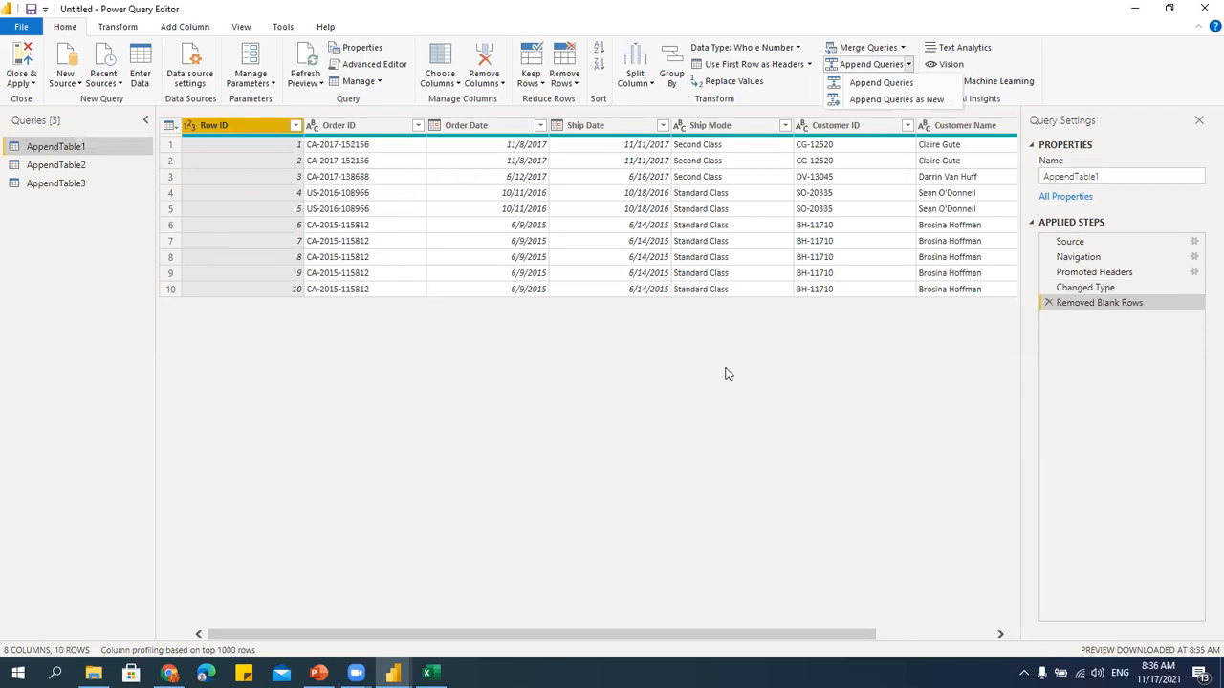
pyautogui.click(885, 100)
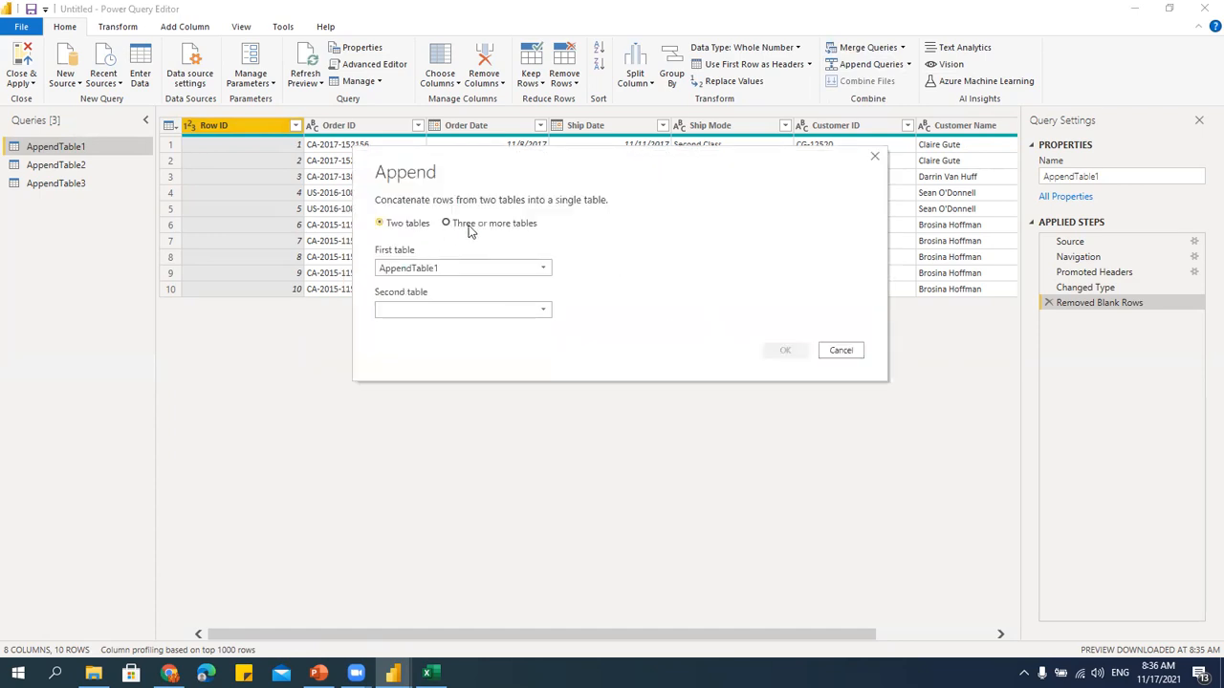
pyautogui.click(456, 224)
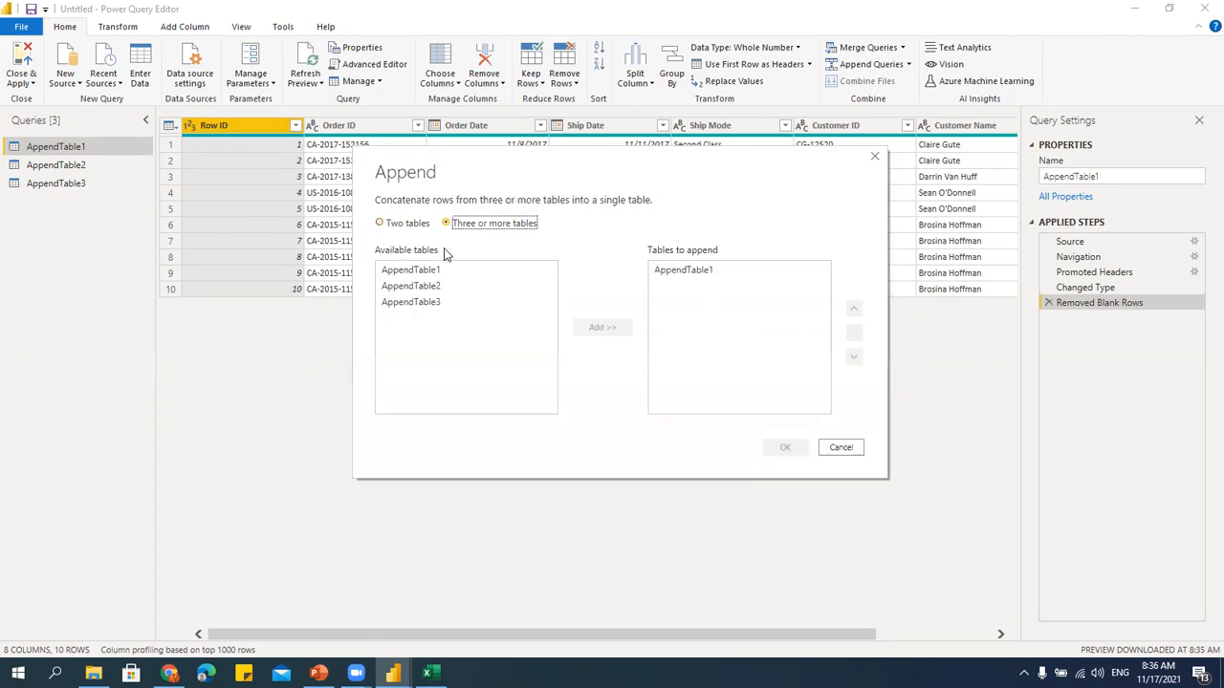
pyautogui.click(408, 225)
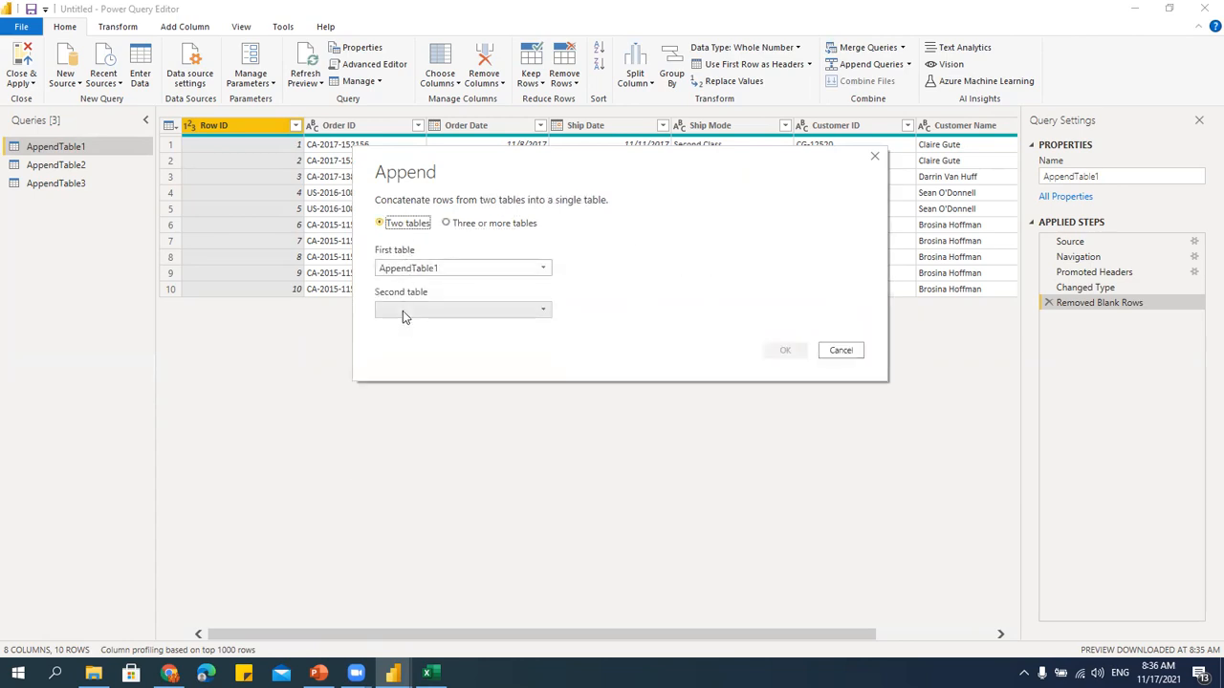
pyautogui.click(481, 227)
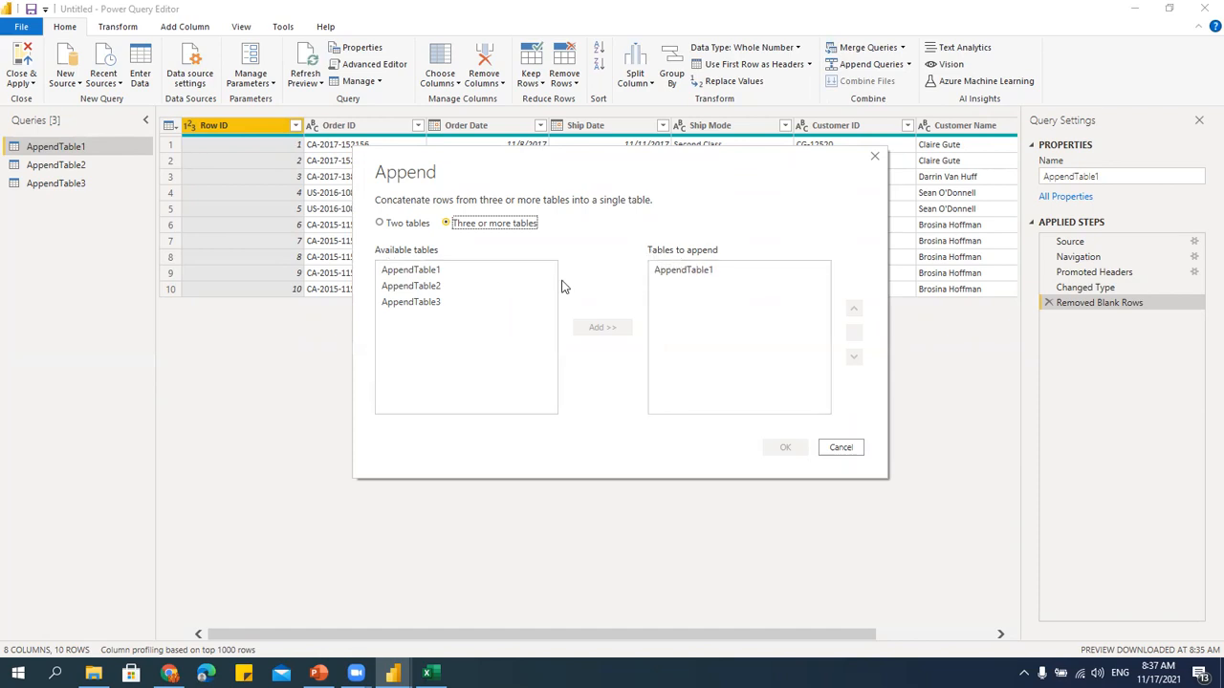
pyautogui.click(429, 287)
pyautogui.click(599, 328)
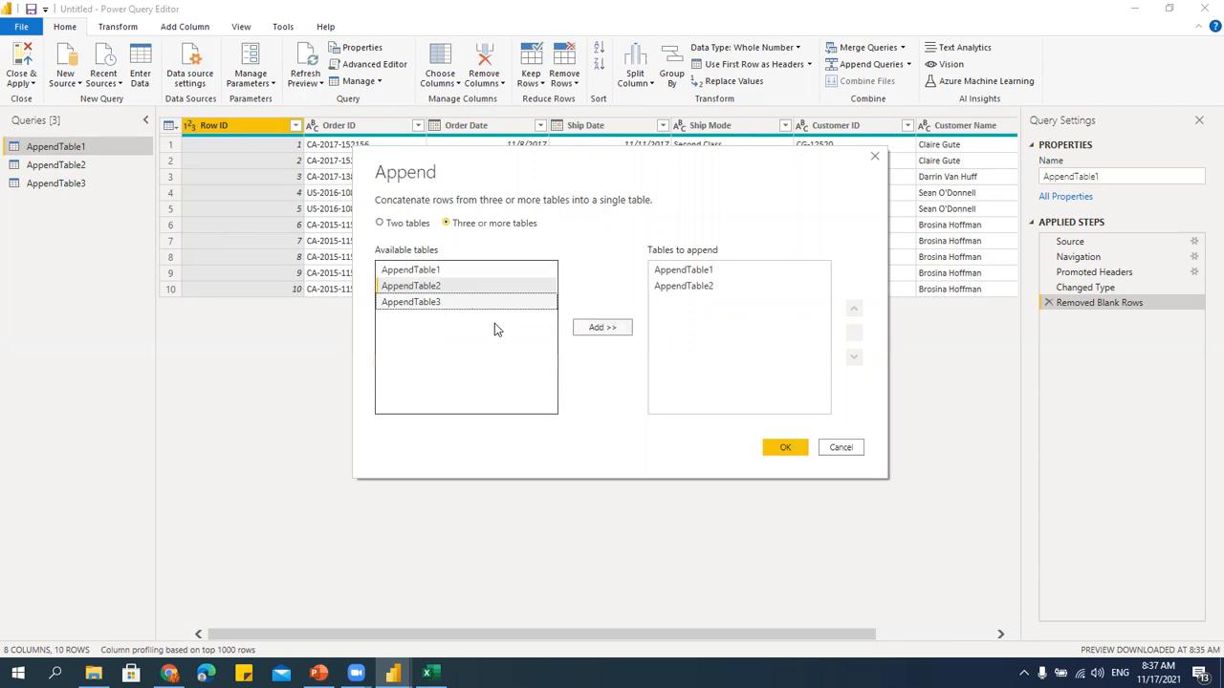
pyautogui.click(469, 302)
pyautogui.click(600, 327)
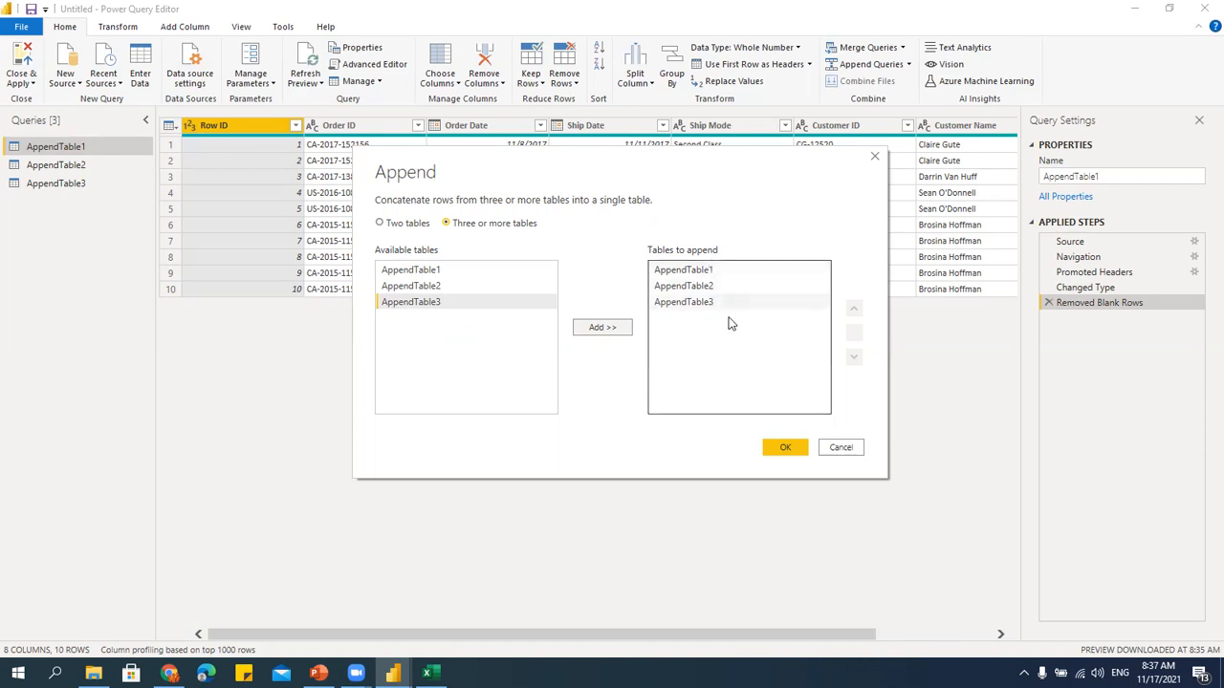
# Try reordering the tables to append, moving AppendTable1 to the end of the list and back to first place.
pyautogui.click(706, 272)
pyautogui.click(854, 356)
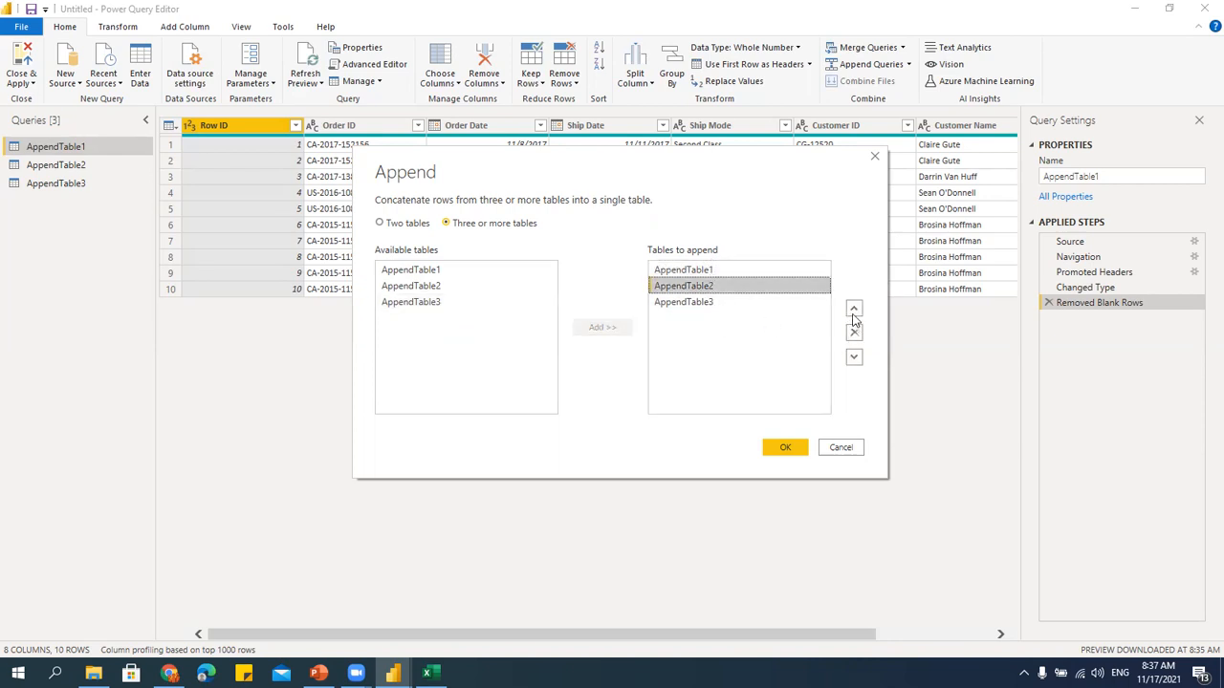
pyautogui.click(724, 302)
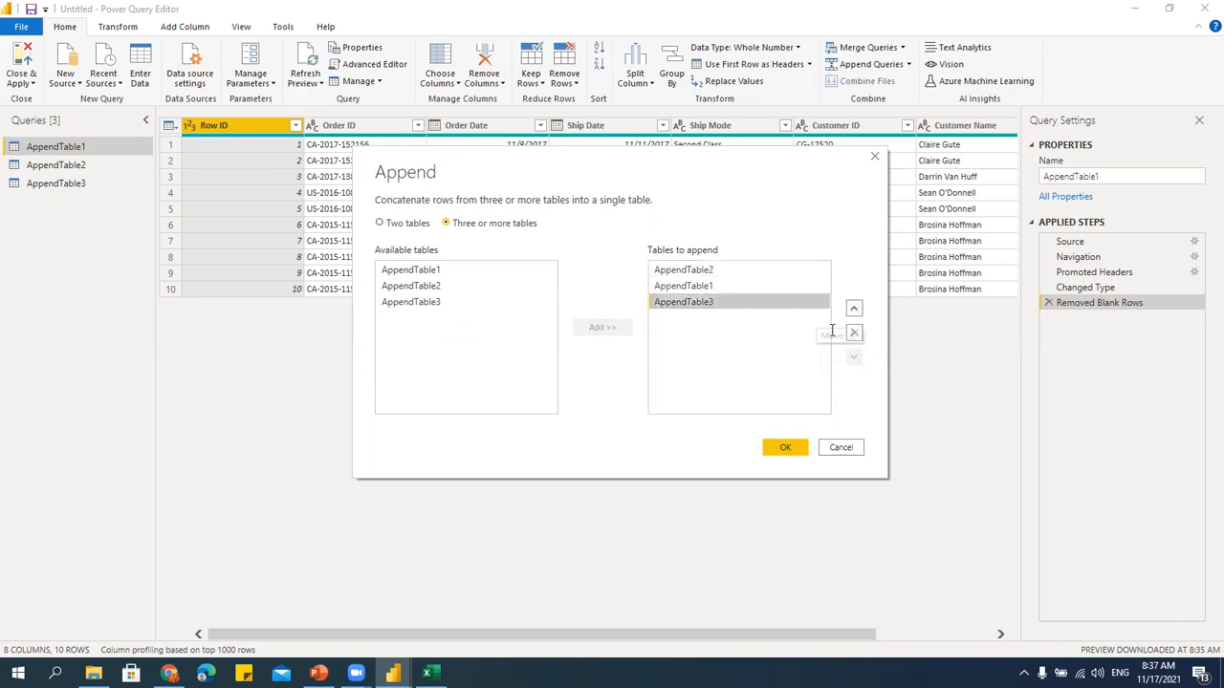
pyautogui.click(854, 308)
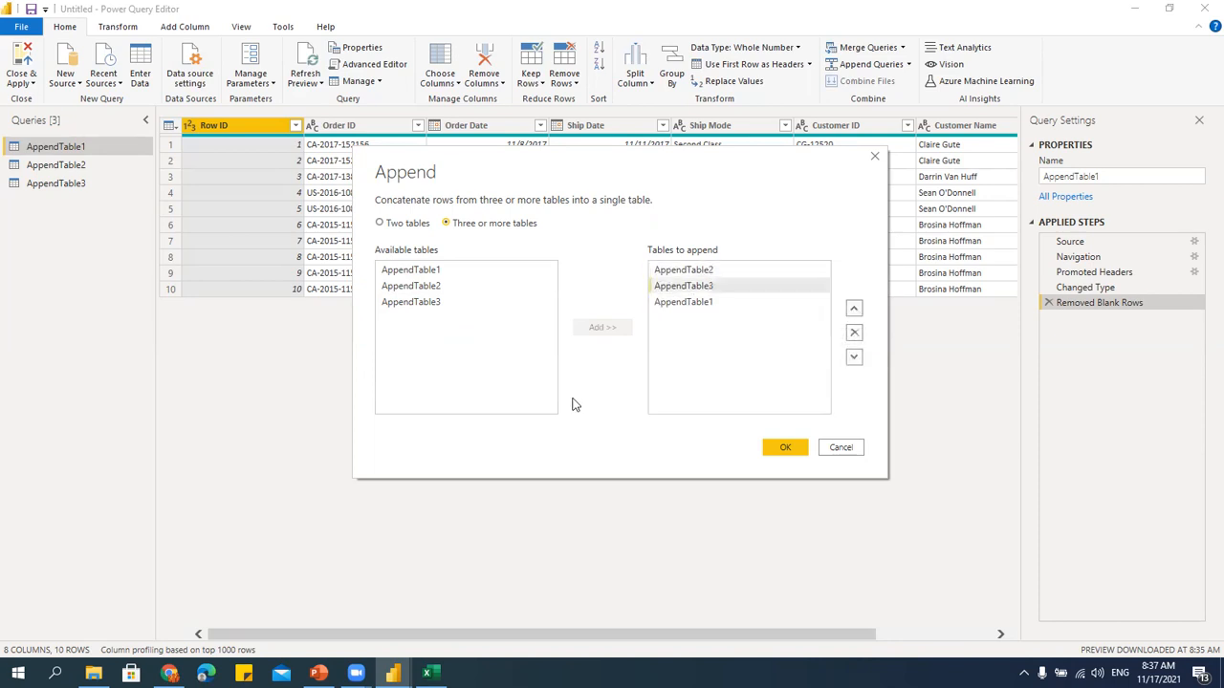
pyautogui.click(813, 303)
pyautogui.click(854, 308)
pyautogui.click(854, 308)
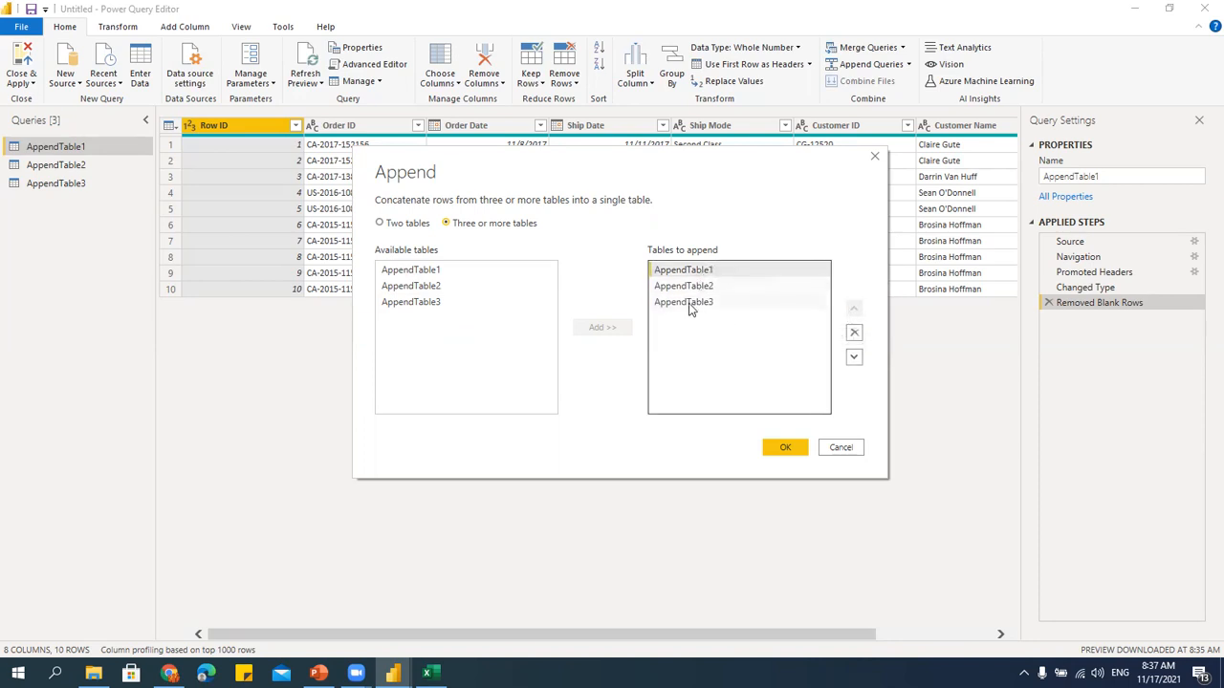
# Create the appended query from the three tables and look through its combined rows.
pyautogui.click(784, 448)
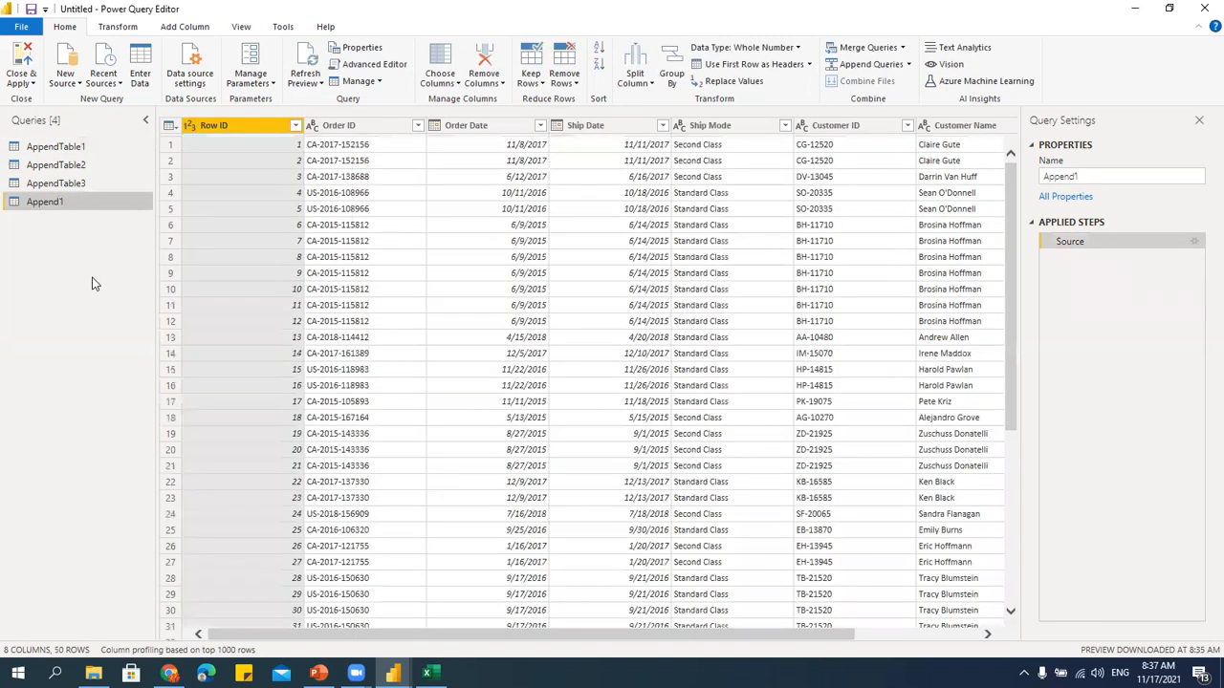
pyautogui.scroll(-6, 664, 388)
pyautogui.scroll(7, 664, 387)
pyautogui.scroll(-7, 665, 387)
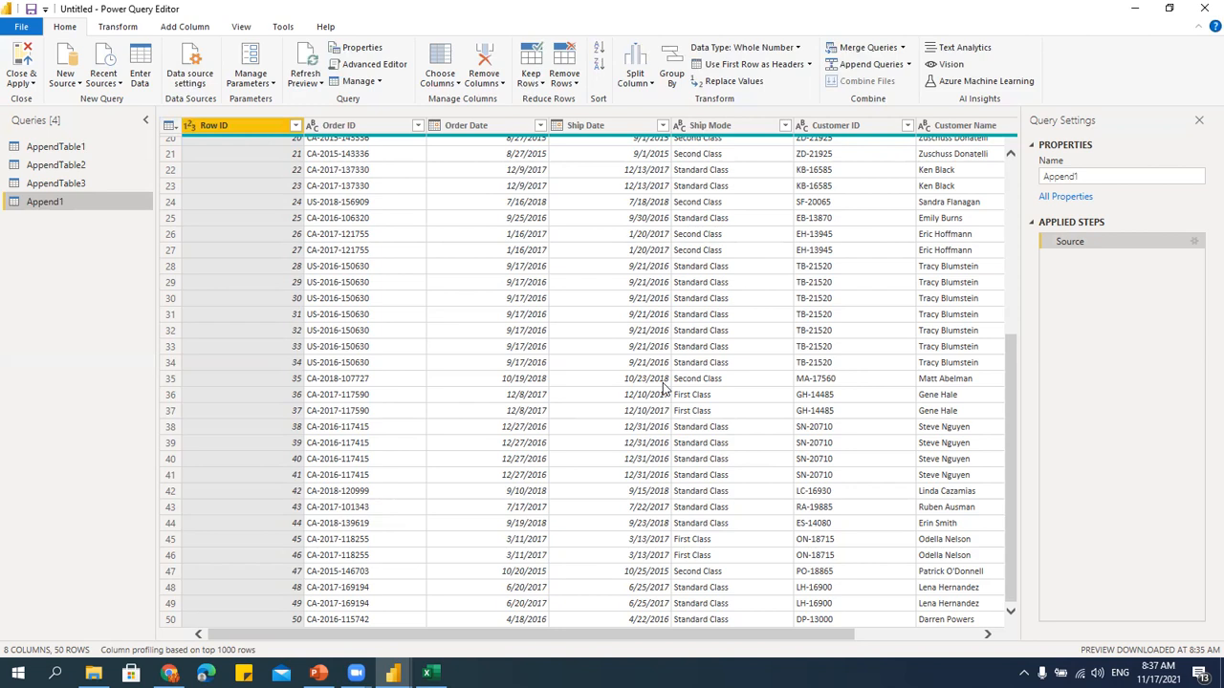
# Delete all four queries, from AppendTable1 through Append1.
pyautogui.click(67, 146)
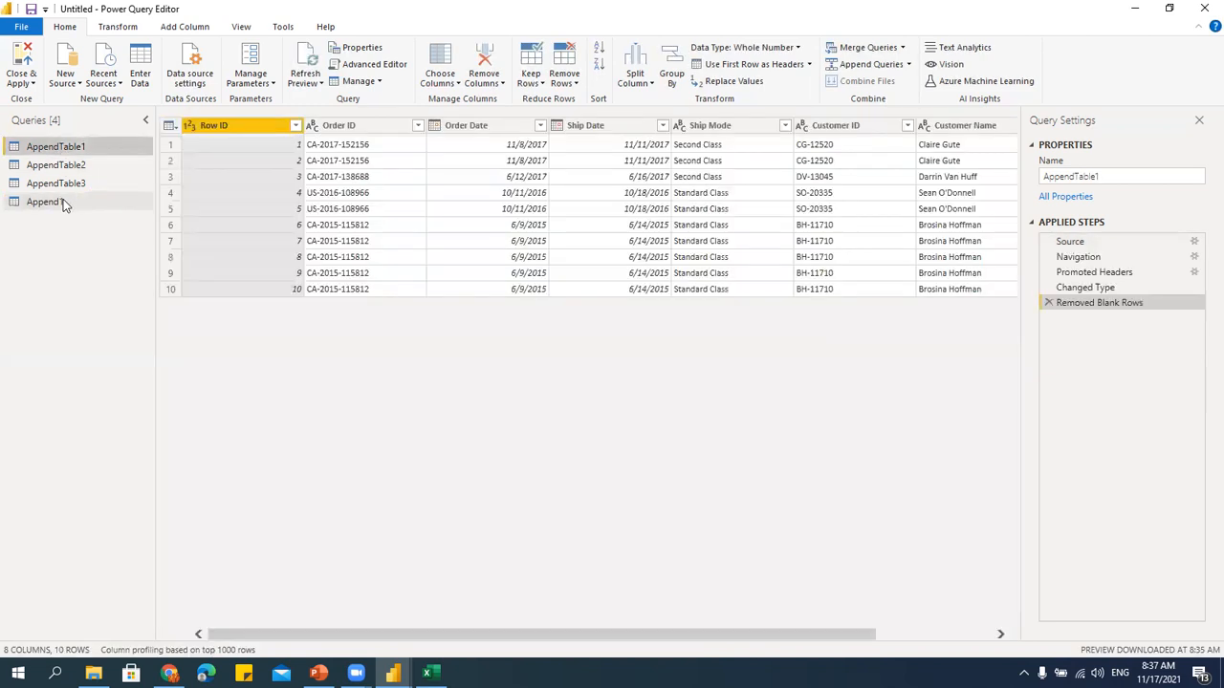
pyautogui.keyDown('shift'); pyautogui.click(72, 201); pyautogui.keyUp('shift')
pyautogui.press('Delete')
pyautogui.click(684, 360)
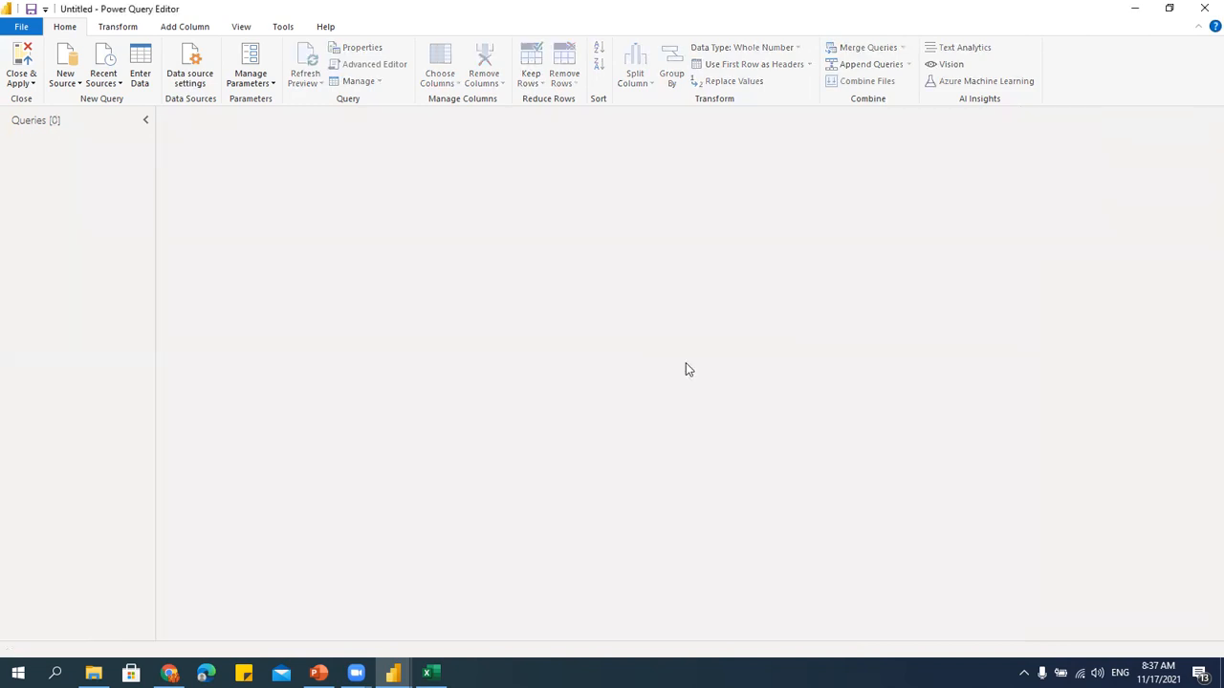
# Open the workbook 11 - Merge Data.xlsx from File Explorer and compare the columns of its MergeTable1 and MergeTable2 sheets.
pyautogui.click(94, 673)
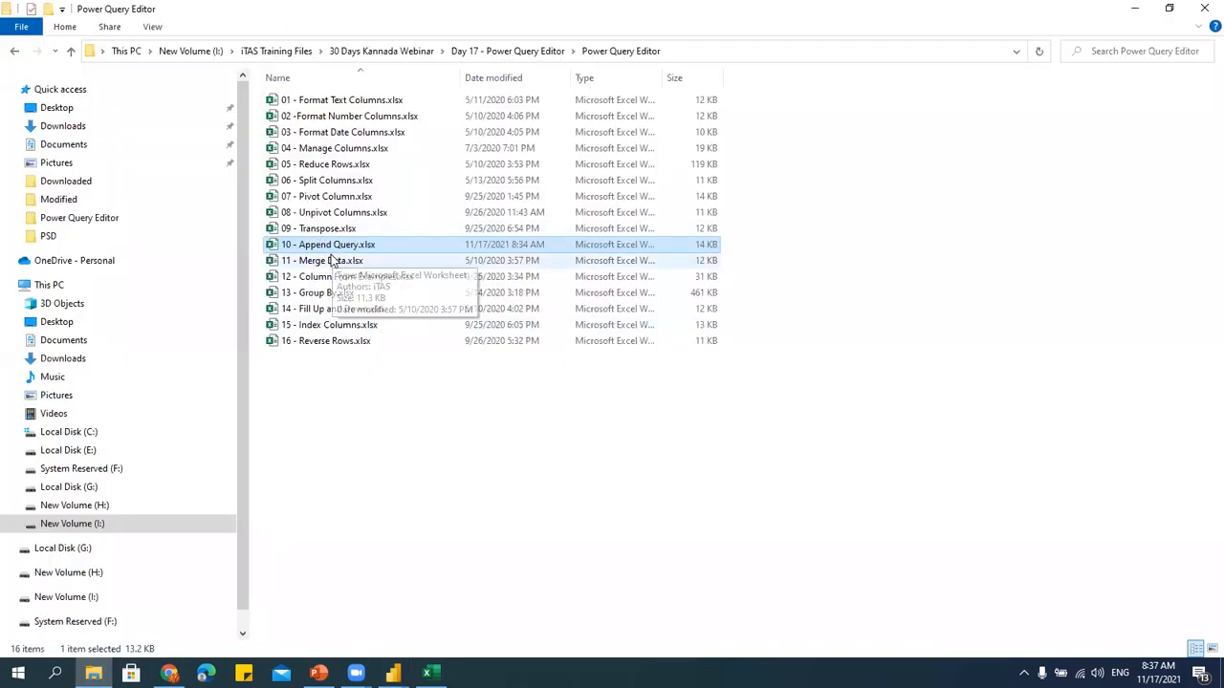
pyautogui.click(332, 261)
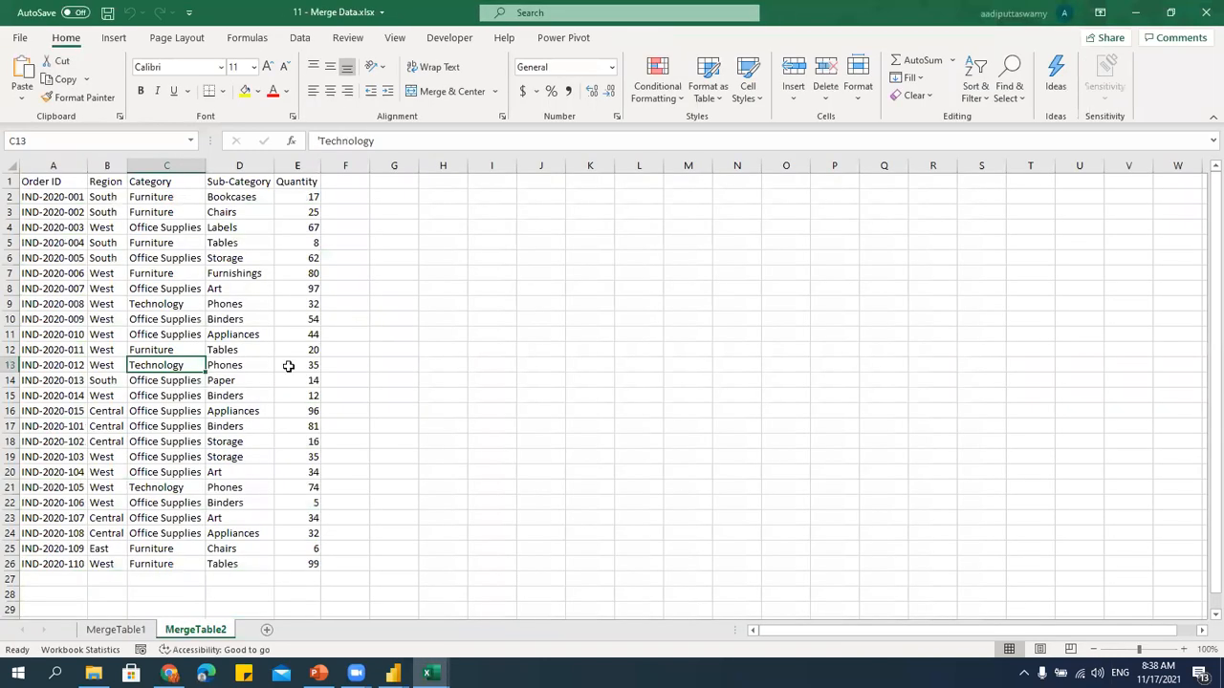
pyautogui.click(116, 631)
pyautogui.click(203, 635)
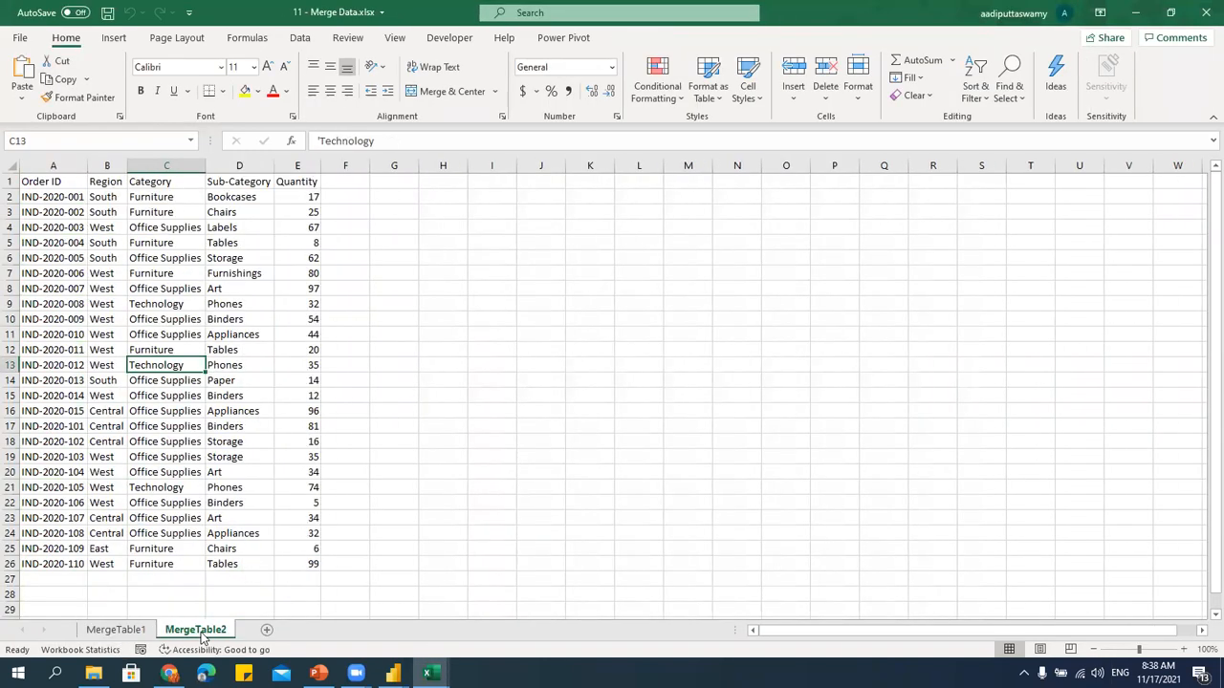
pyautogui.click(117, 631)
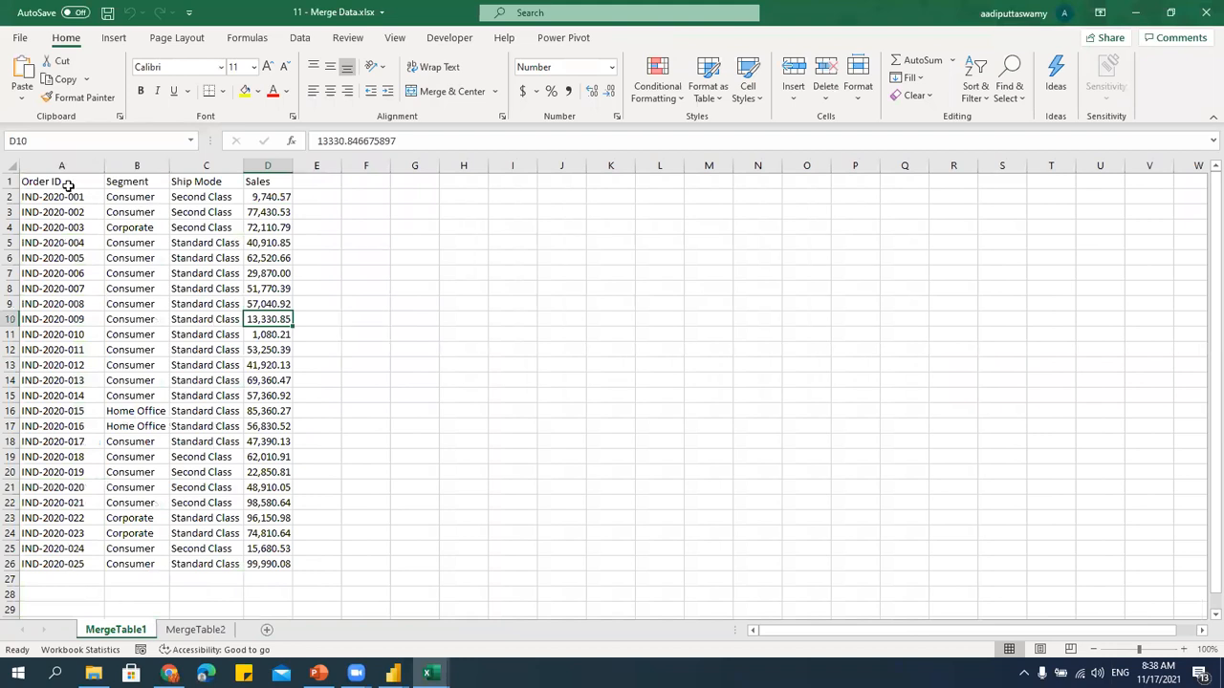
pyautogui.moveTo(66, 182); pyautogui.dragTo(59, 198)
pyautogui.moveTo(246, 456); pyautogui.dragTo(286, 566)
pyautogui.click(196, 630)
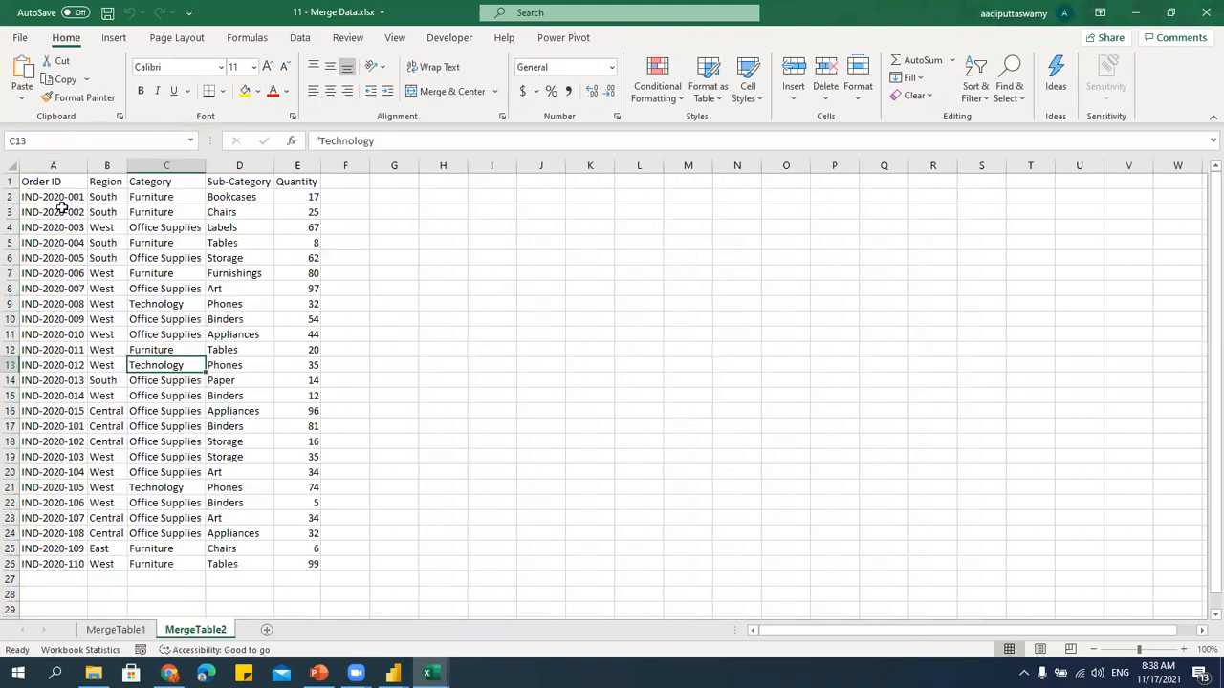
# Compare the data ranges, Order ID columns and remaining column headers of the MergeTable1 and MergeTable2 sheets.
pyautogui.moveTo(54, 182); pyautogui.dragTo(285, 560)
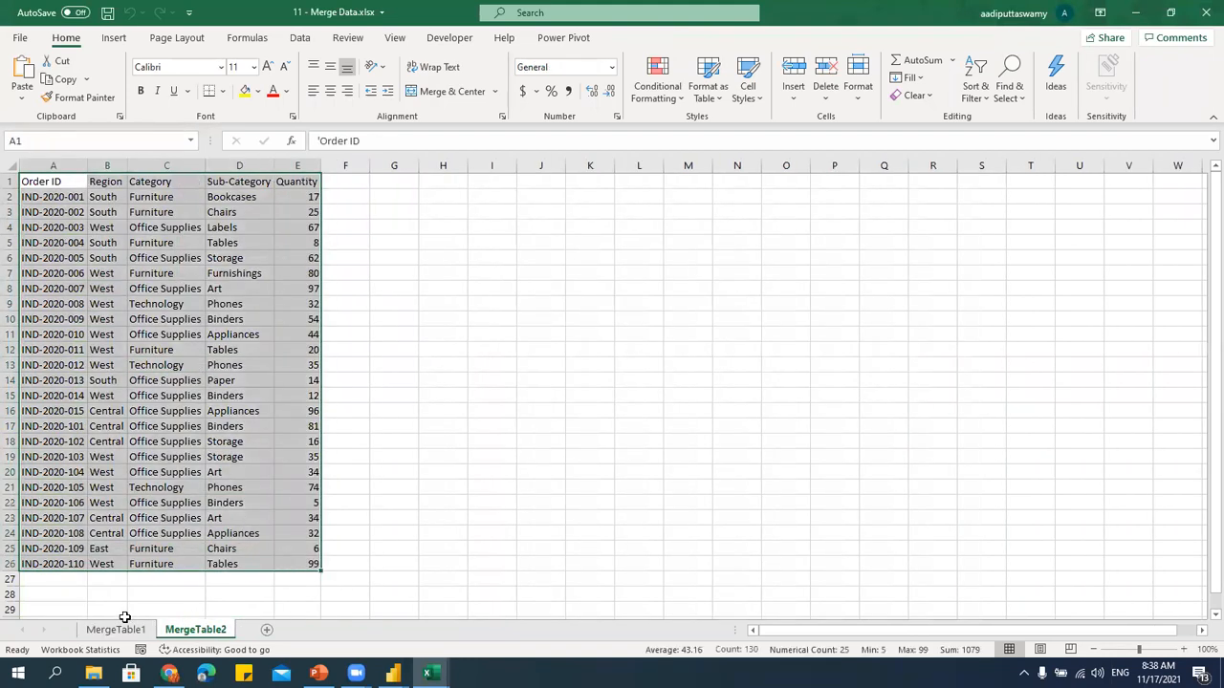
pyautogui.hotkey('ctrl', 'pageup')
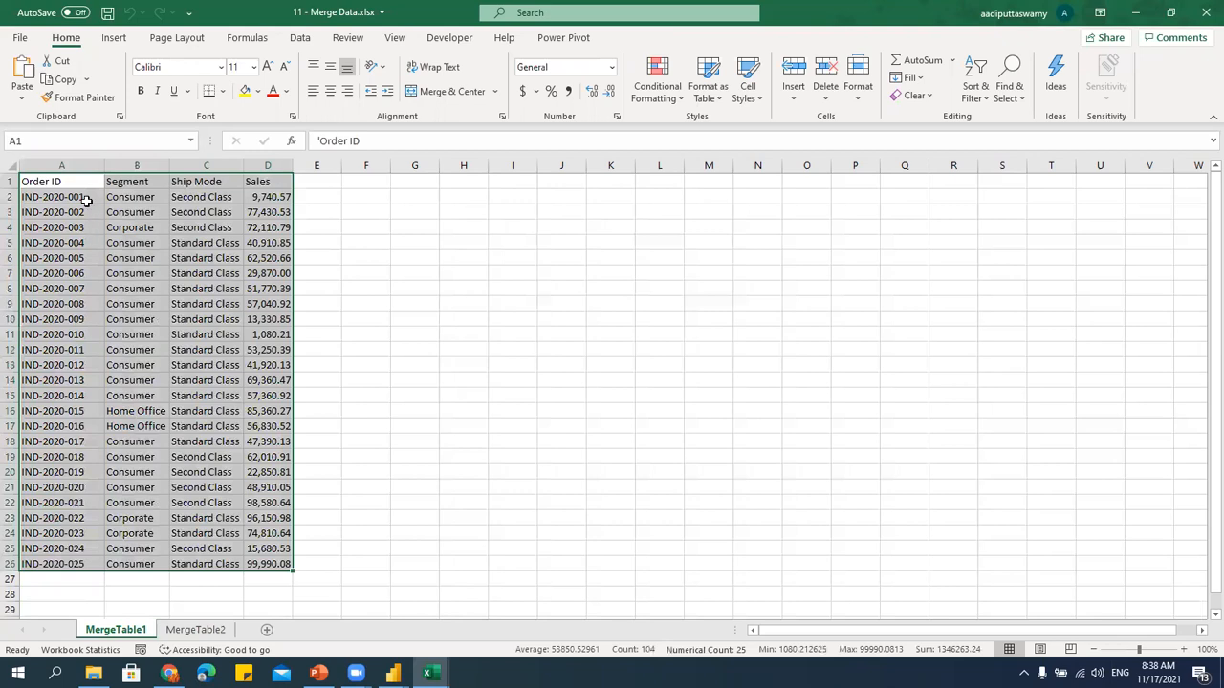
pyautogui.moveTo(76, 182); pyautogui.dragTo(80, 567)
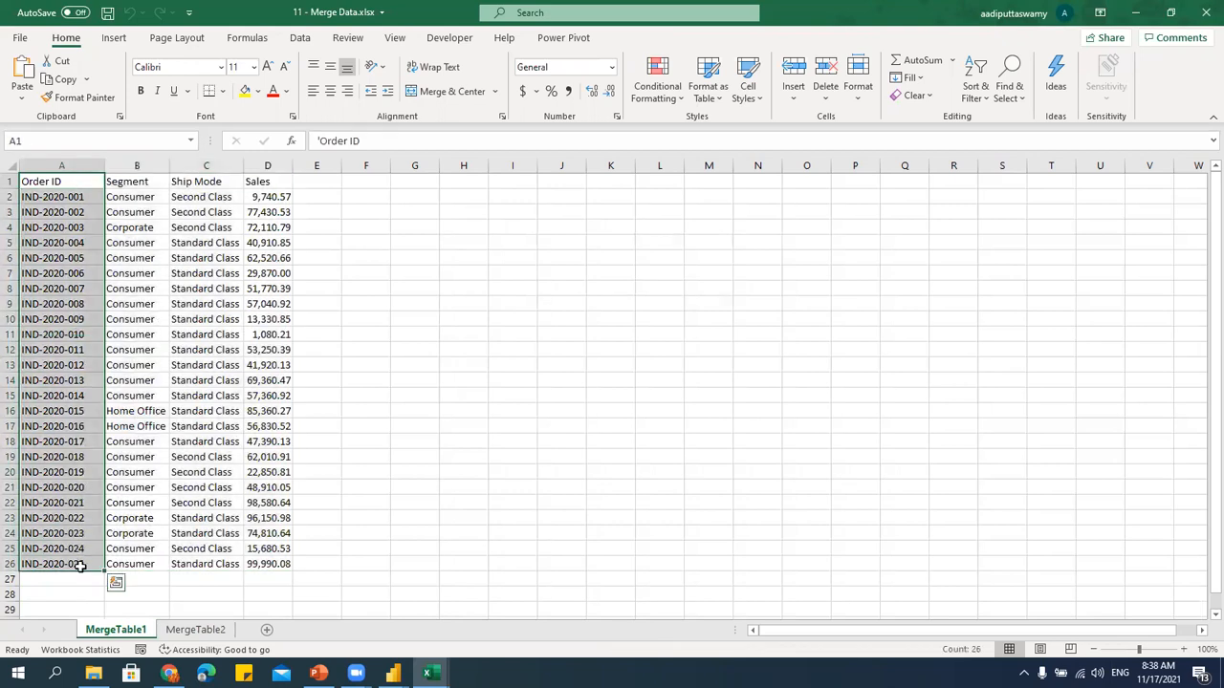
pyautogui.click(196, 630)
pyautogui.moveTo(69, 182); pyautogui.dragTo(82, 566)
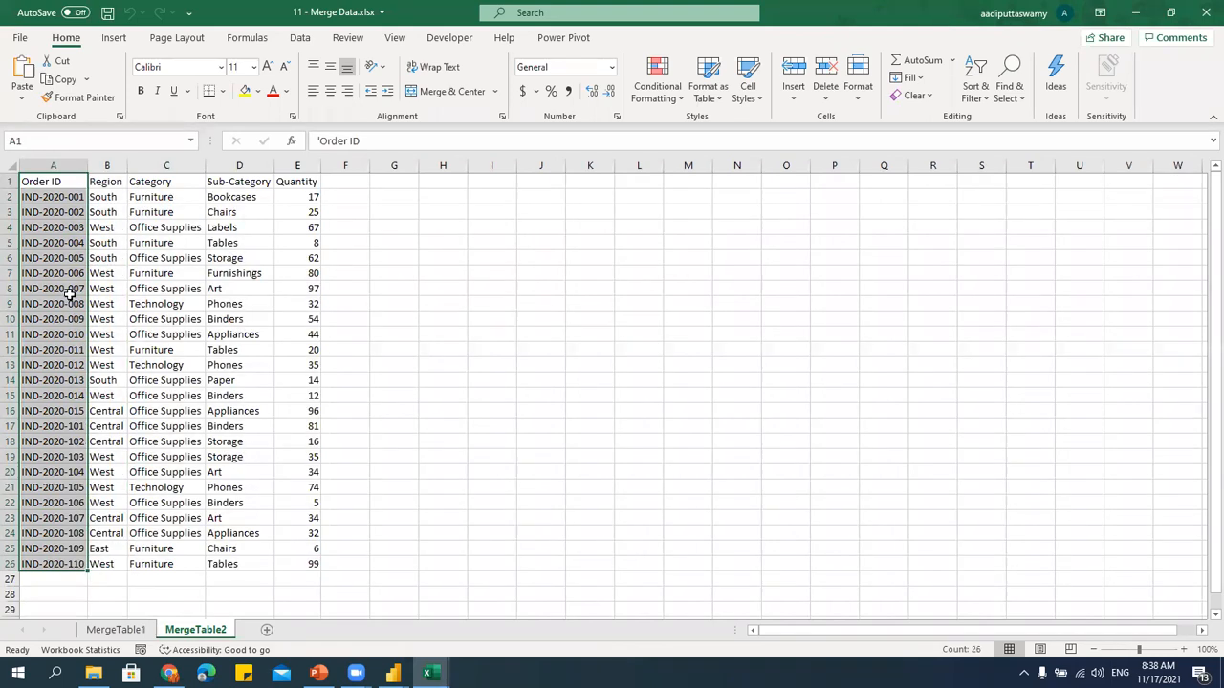
pyautogui.moveTo(65, 197); pyautogui.dragTo(80, 427)
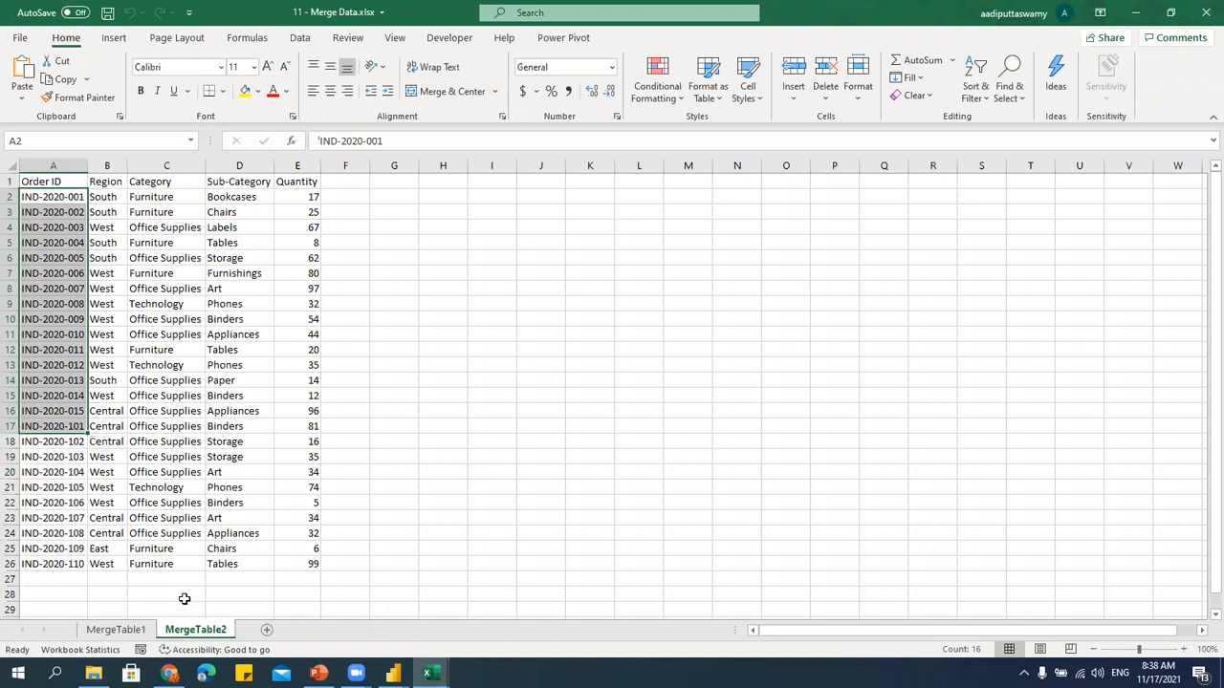
pyautogui.click(144, 629)
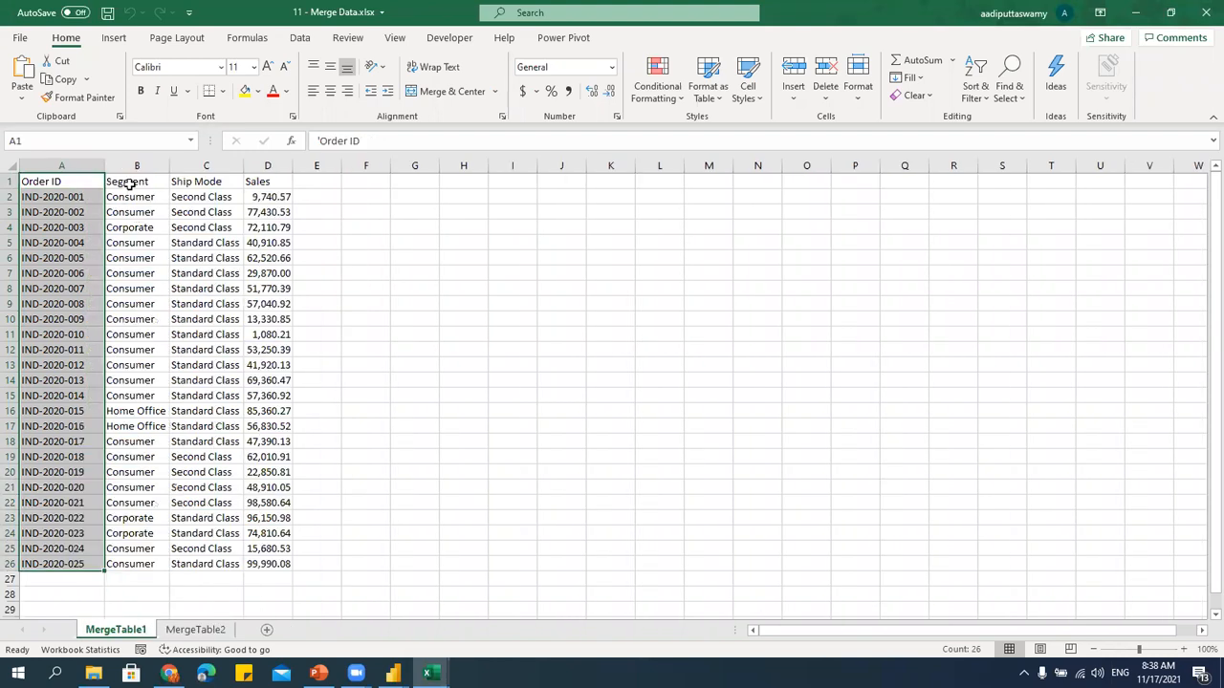
pyautogui.moveTo(129, 183); pyautogui.dragTo(271, 182)
pyautogui.click(195, 630)
pyautogui.moveTo(349, 182); pyautogui.dragTo(442, 566)
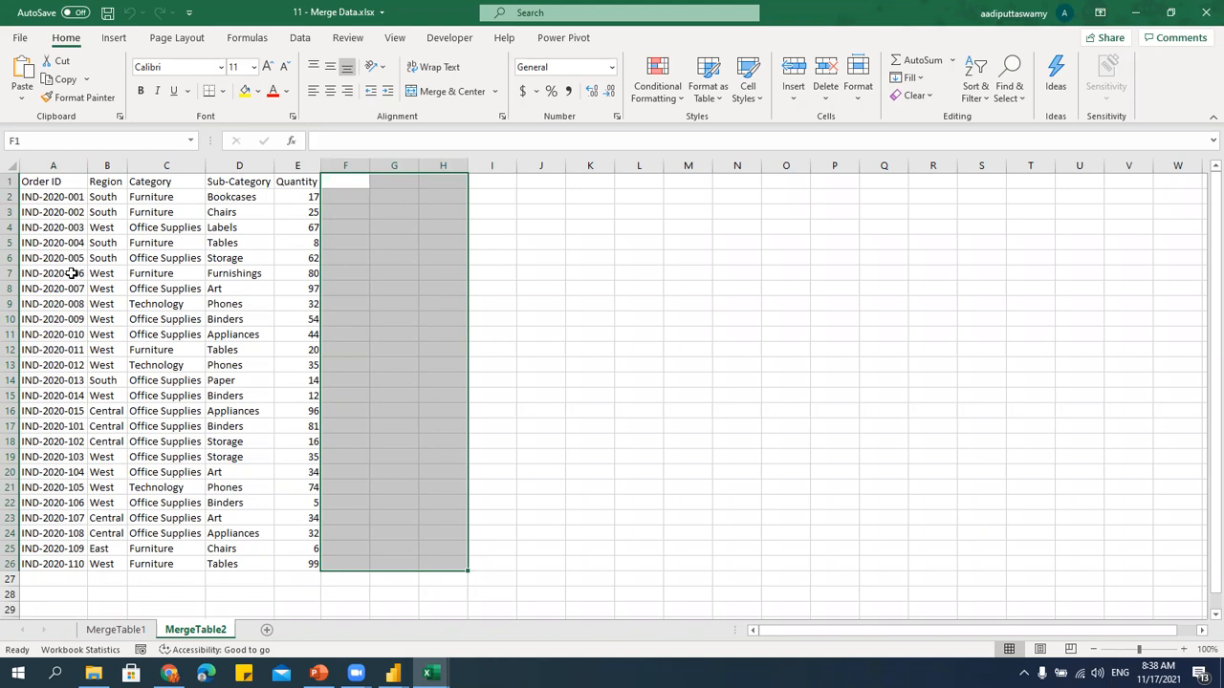
# Examine which Order IDs occur in both MergeTable1 and MergeTable2 and which occur in only one of them.
pyautogui.moveTo(67, 196); pyautogui.dragTo(77, 572)
pyautogui.moveTo(71, 411); pyautogui.dragTo(69, 197)
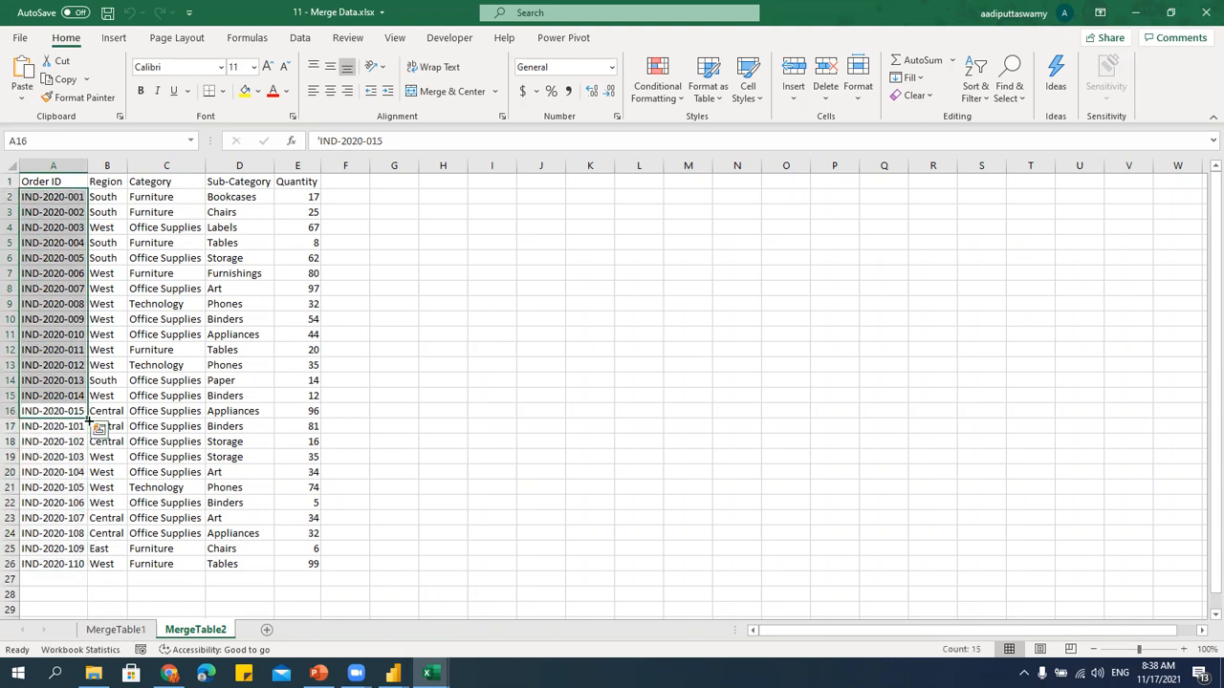
pyautogui.click(143, 631)
pyautogui.moveTo(81, 197); pyautogui.dragTo(269, 413)
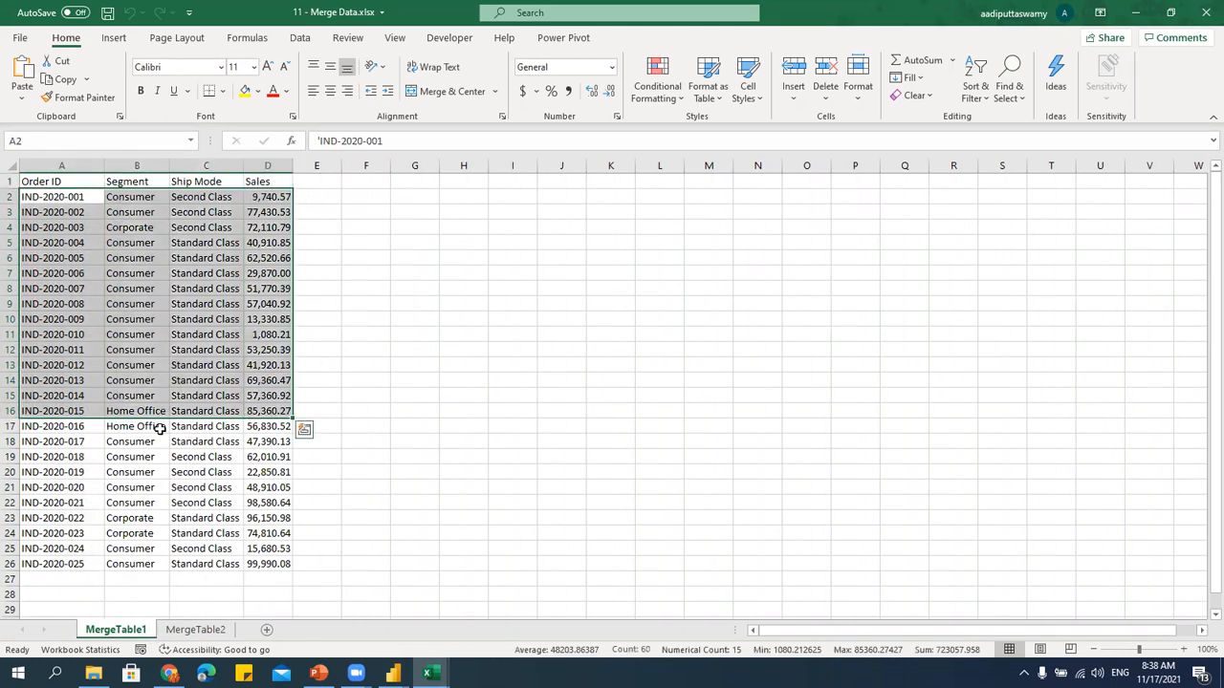
pyautogui.moveTo(83, 429); pyautogui.dragTo(83, 564)
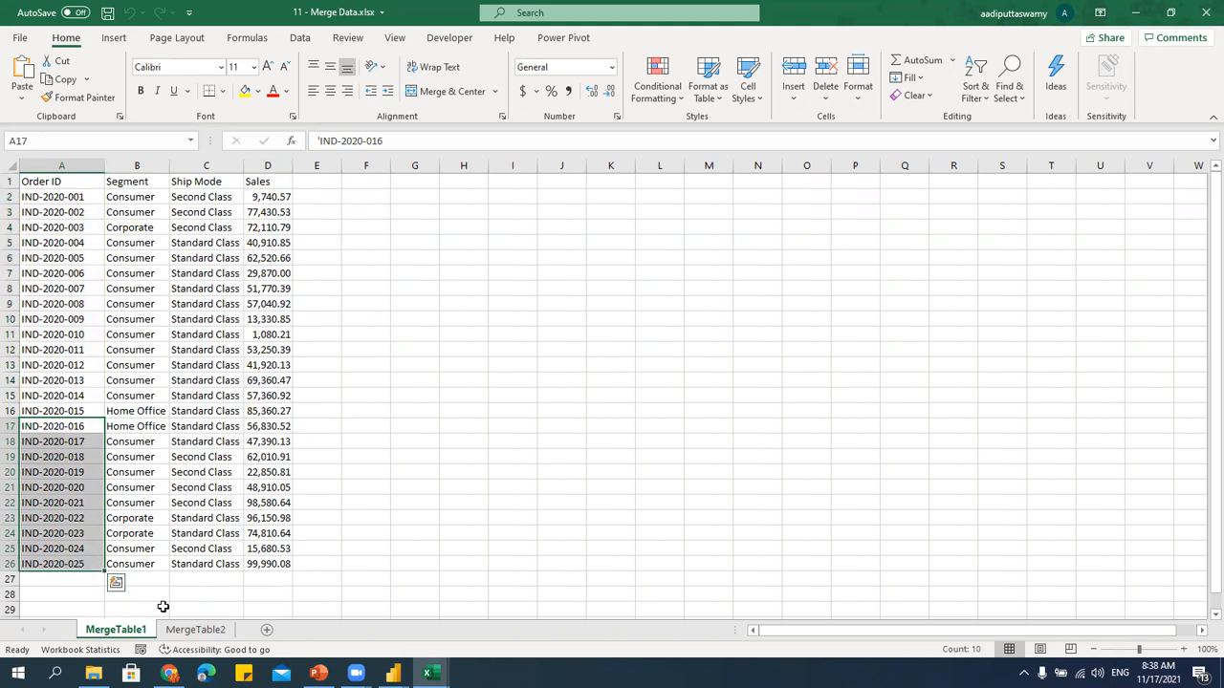
pyautogui.click(218, 631)
pyautogui.moveTo(81, 429); pyautogui.dragTo(79, 565)
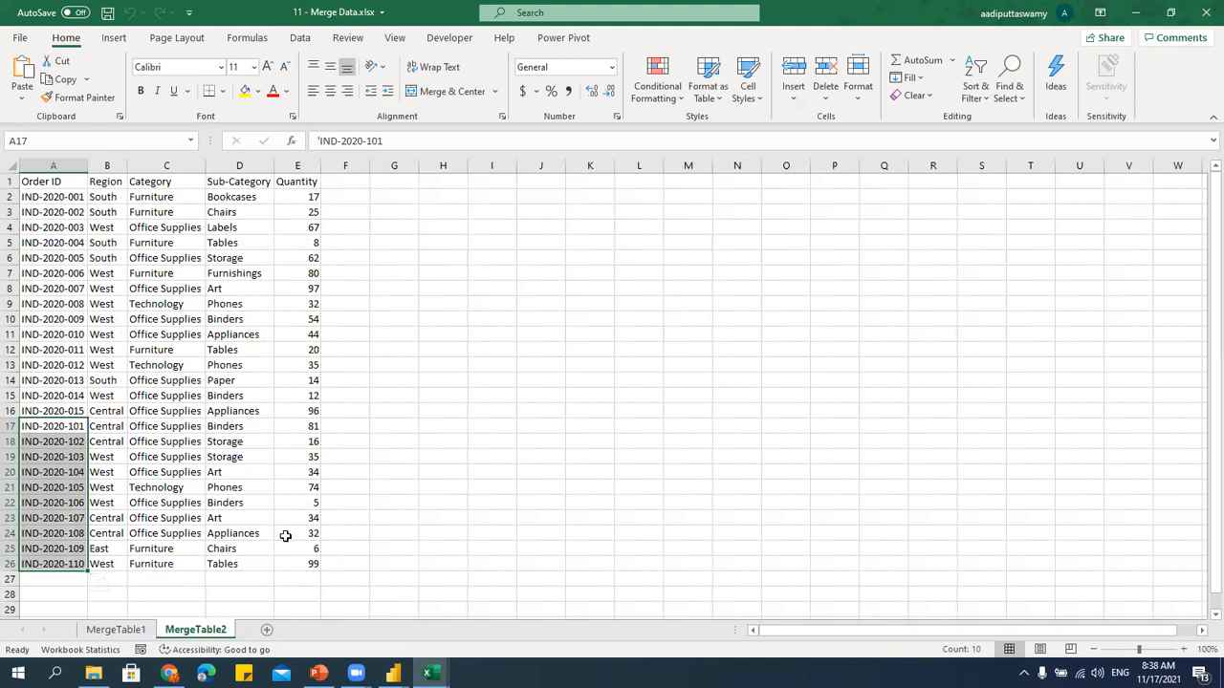
pyautogui.click(287, 395)
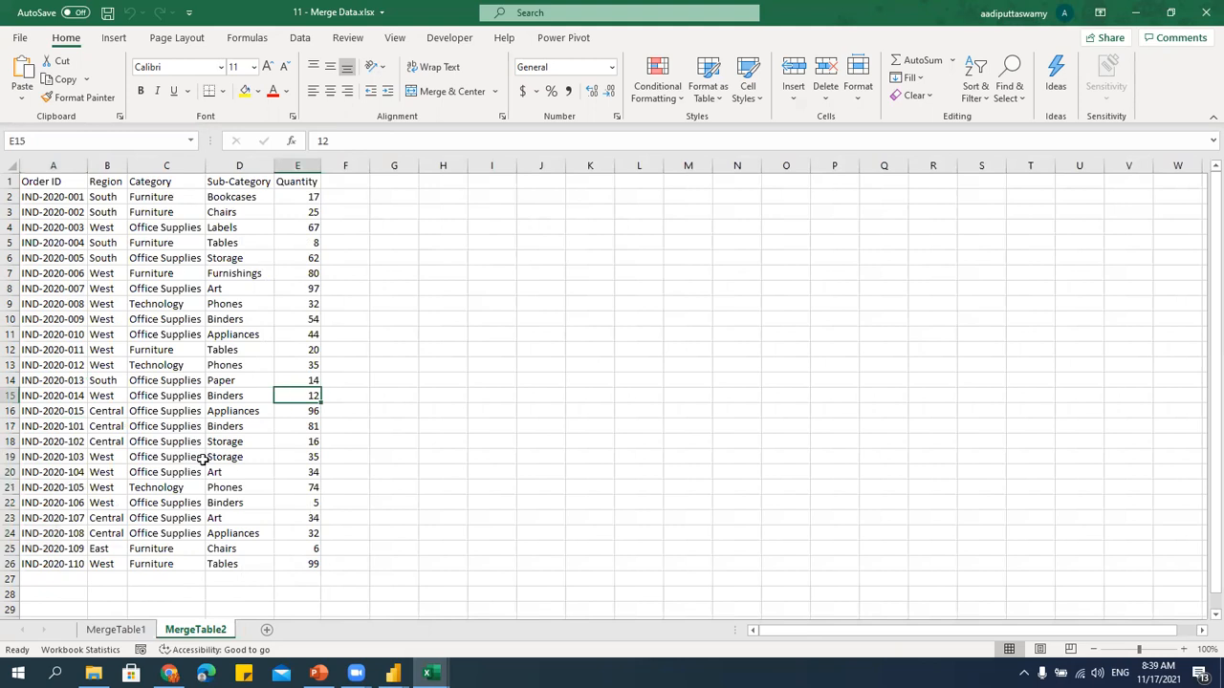
pyautogui.click(115, 631)
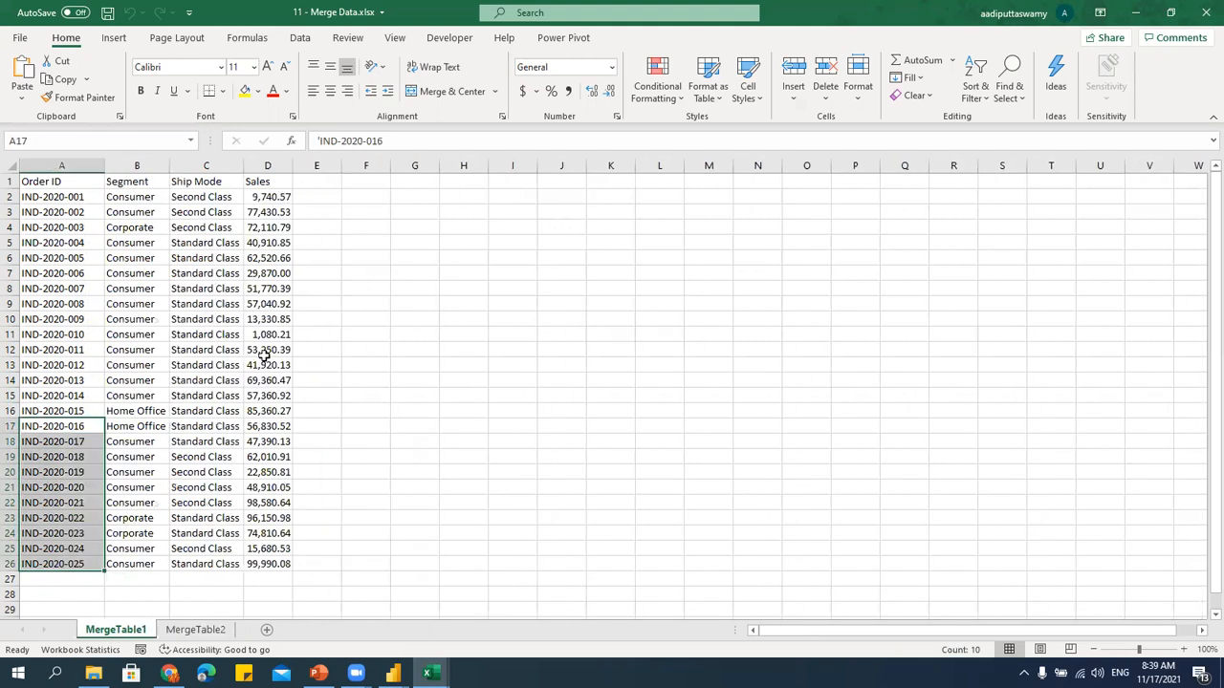
pyautogui.click(195, 630)
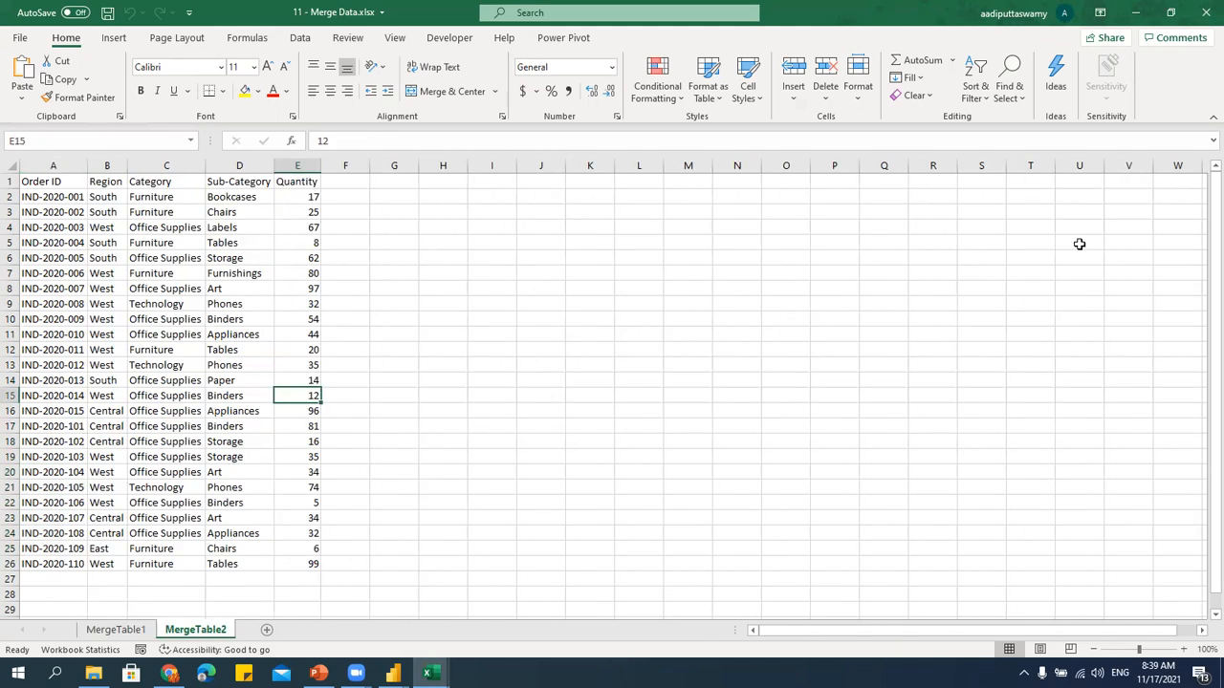
# Close the Merge Data workbook, switch to Power Query Editor and connect to 11 - Merge Data.xlsx as a new Excel source.
pyautogui.click(1206, 12)
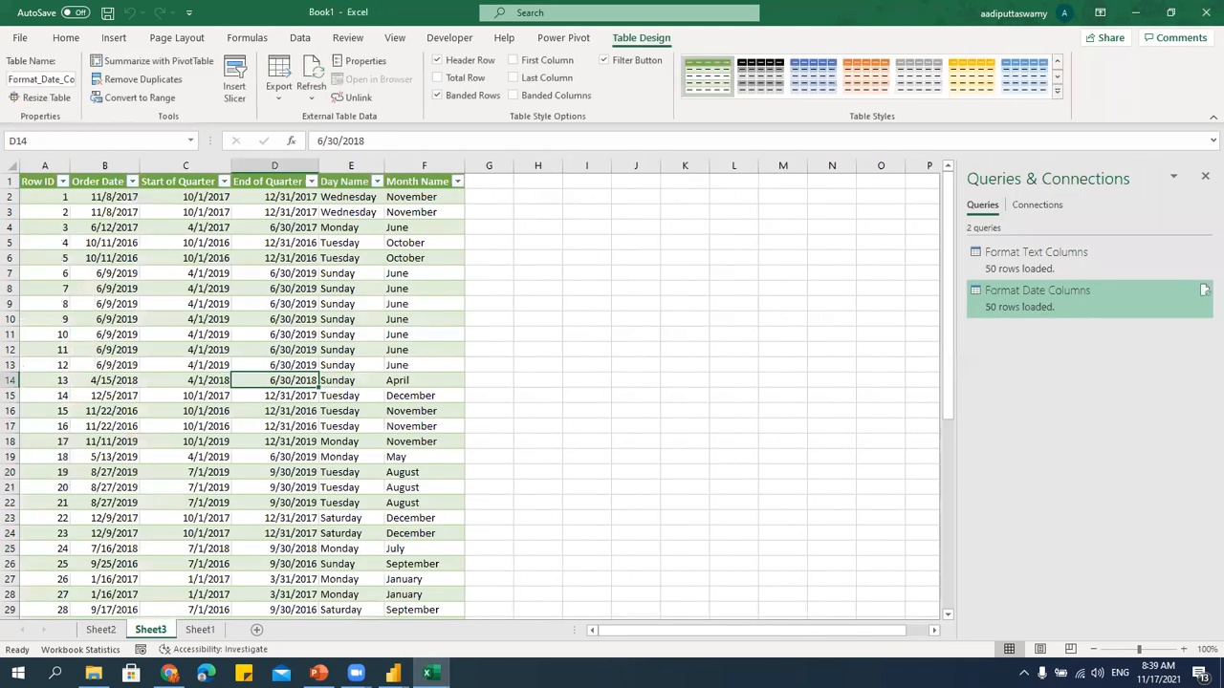
pyautogui.click(476, 574)
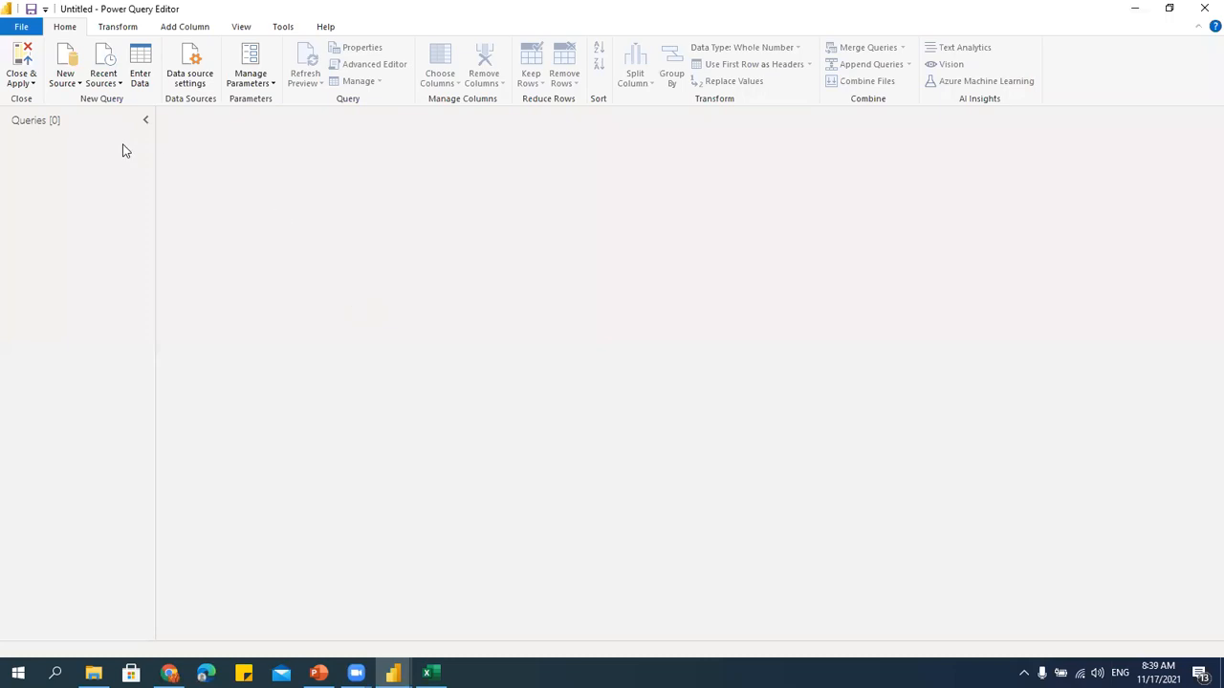
pyautogui.click(65, 77)
pyautogui.click(112, 130)
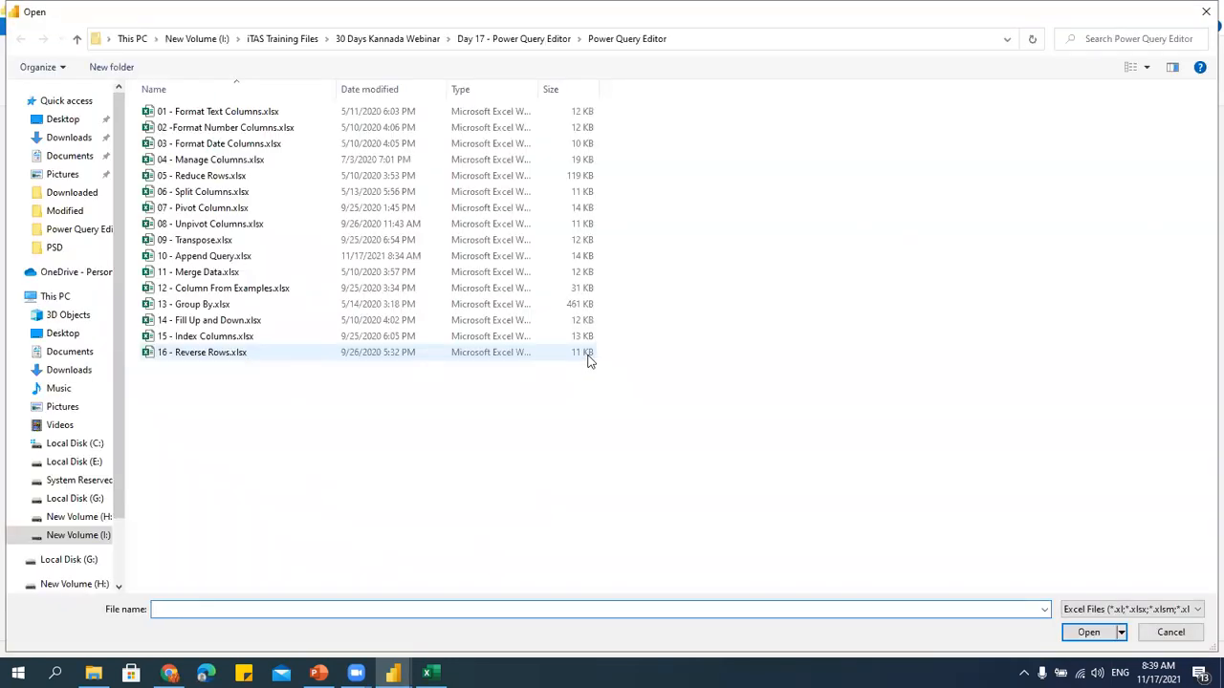
pyautogui.click(240, 274)
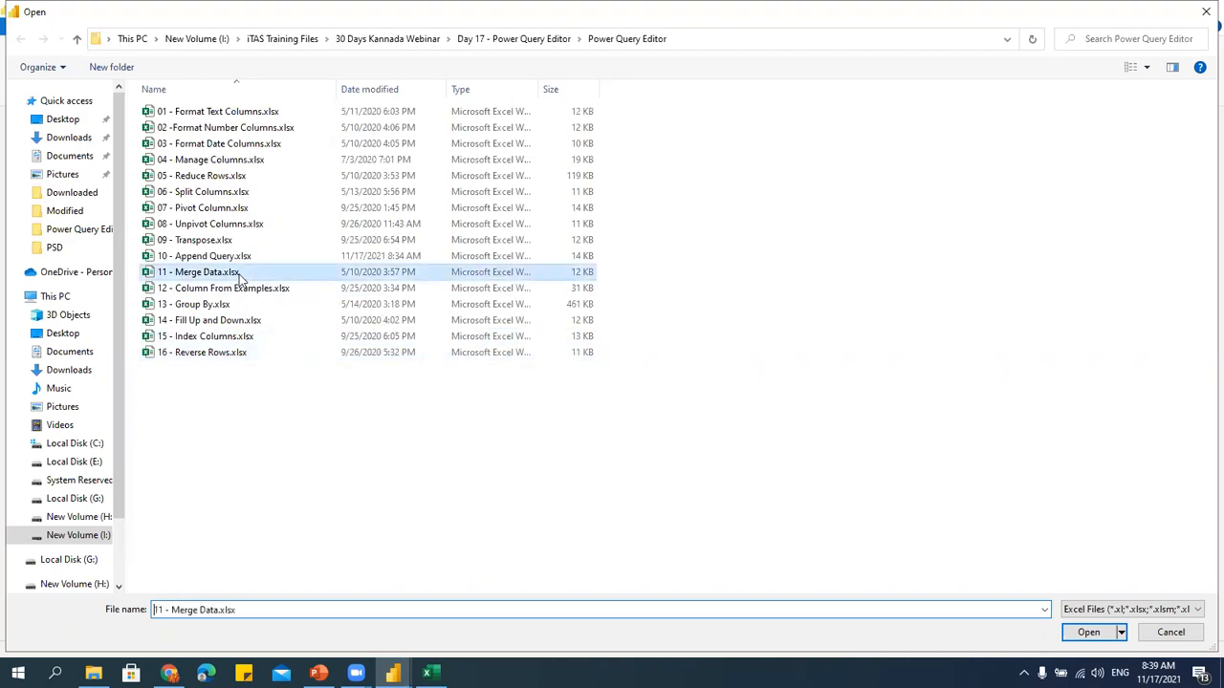
pyautogui.click(1086, 632)
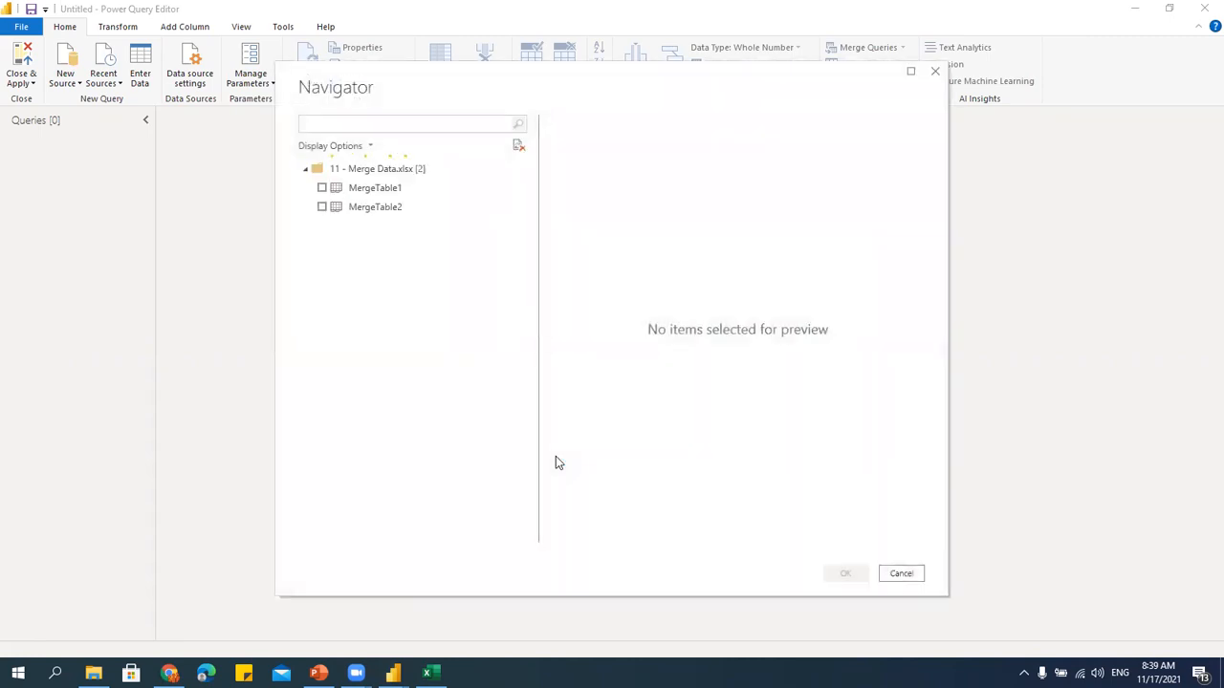
# Import MergeTable1 and MergeTable2 as queries and view the data of each.
pyautogui.click(322, 188)
pyautogui.click(323, 207)
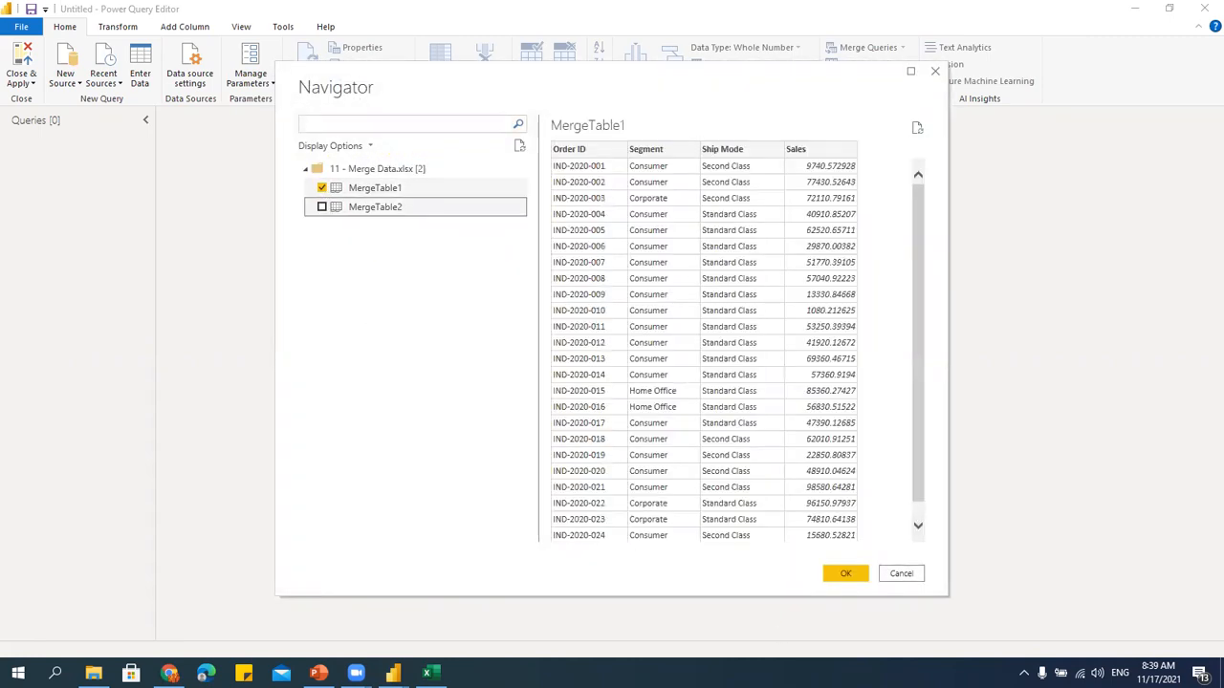
pyautogui.click(843, 573)
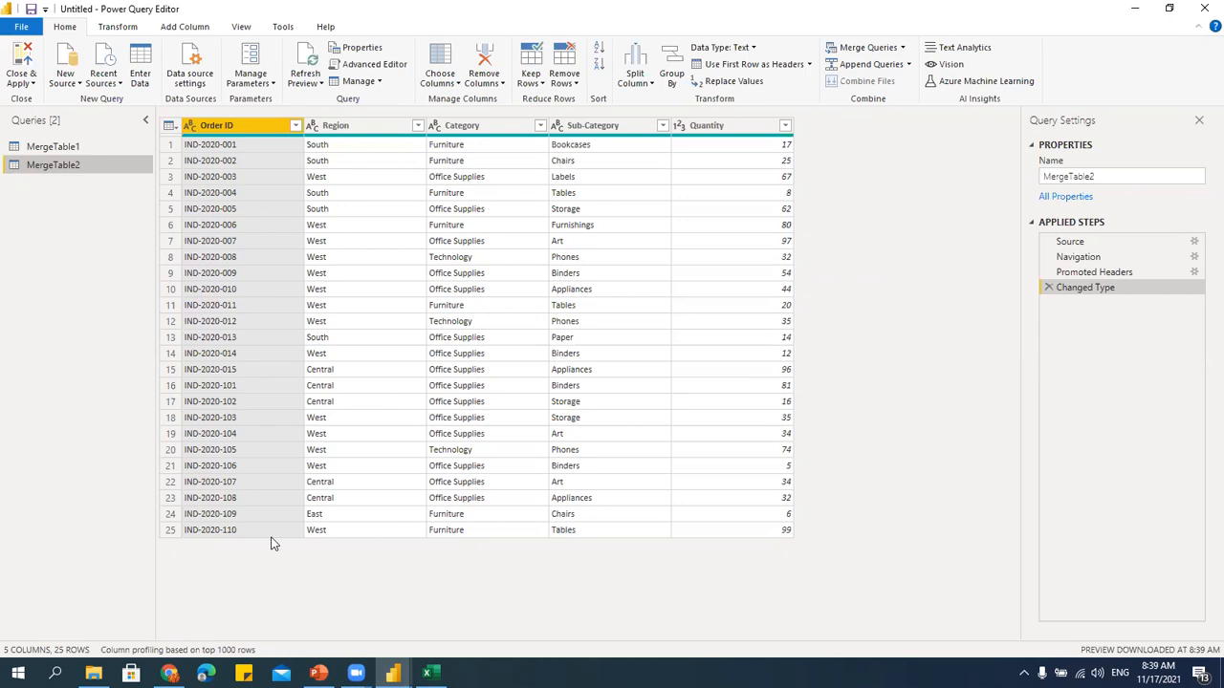
pyautogui.click(82, 149)
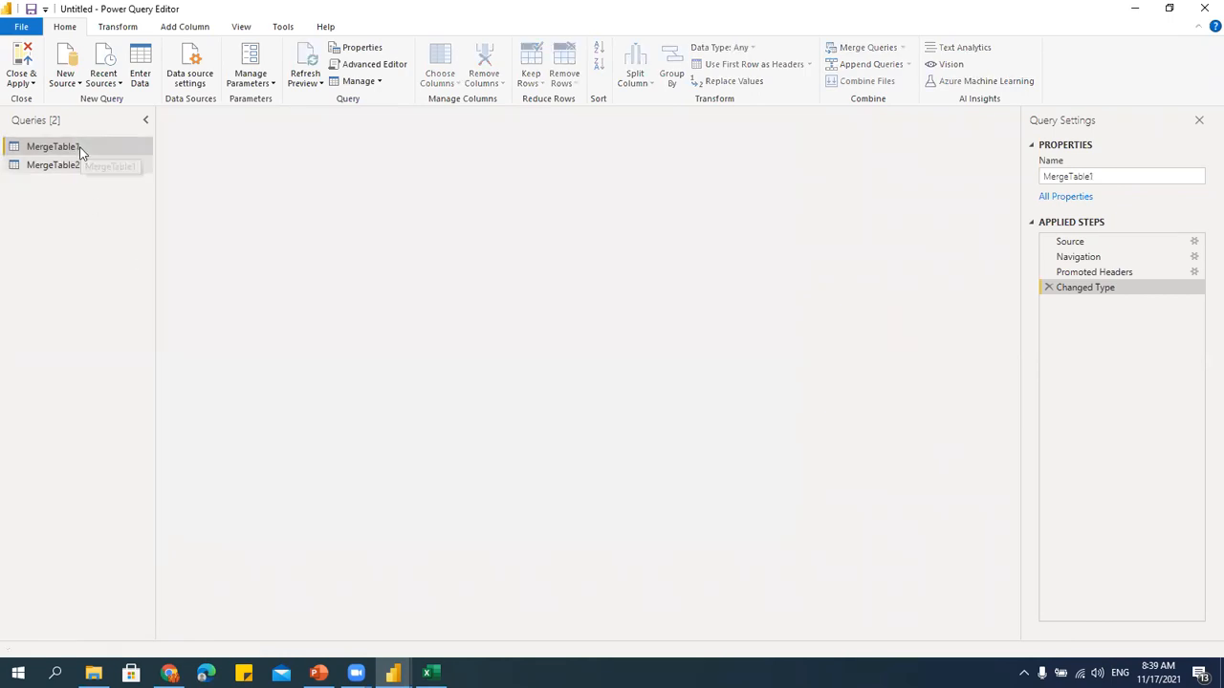
pyautogui.click(76, 168)
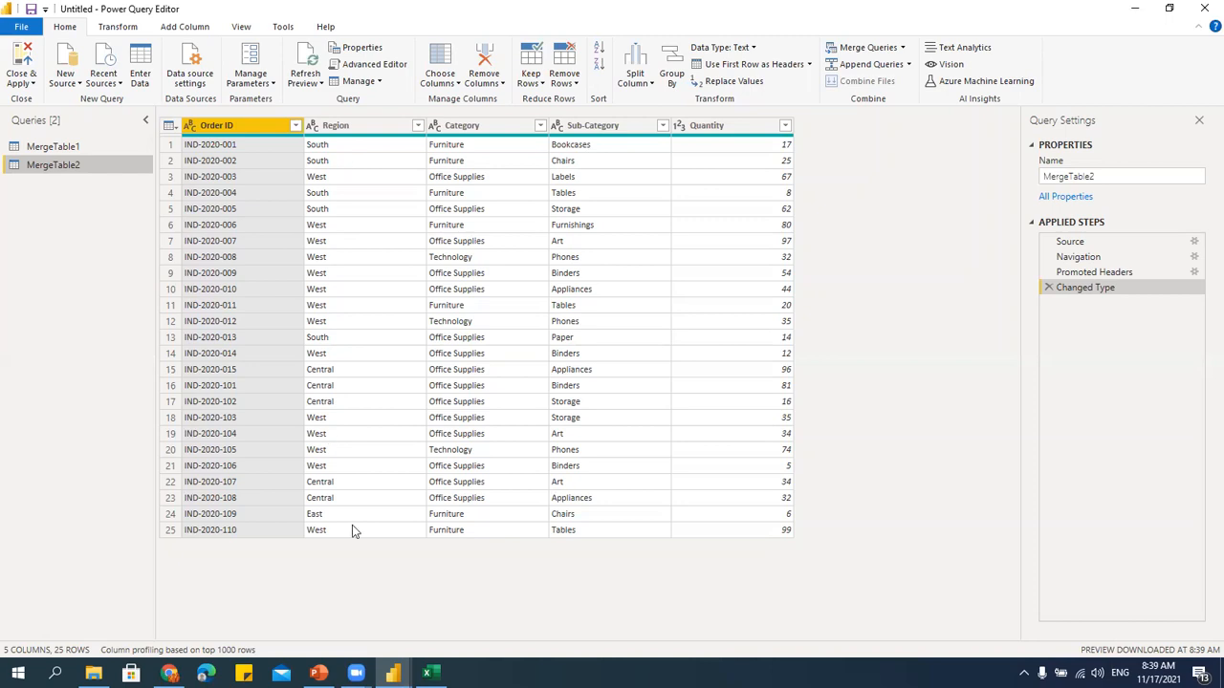
# Set up a merge as a new query with MergeTable1 first and MergeTable2 second, matched on their Order ID columns.
pyautogui.click(904, 50)
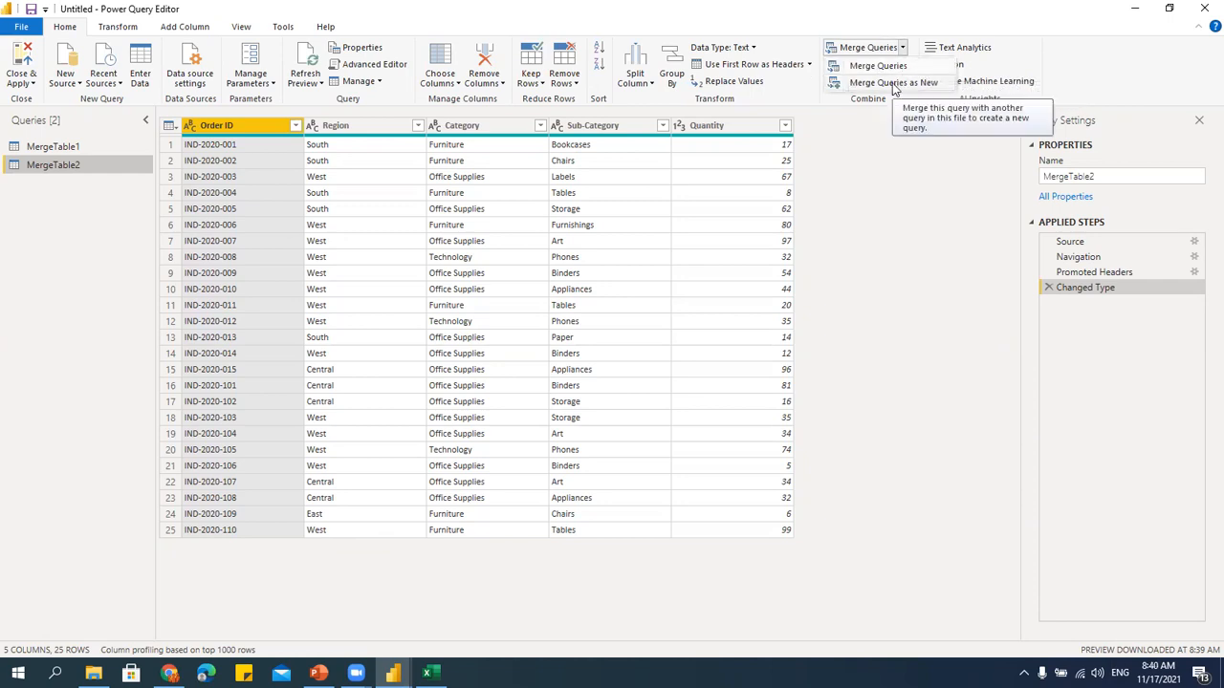
pyautogui.click(894, 84)
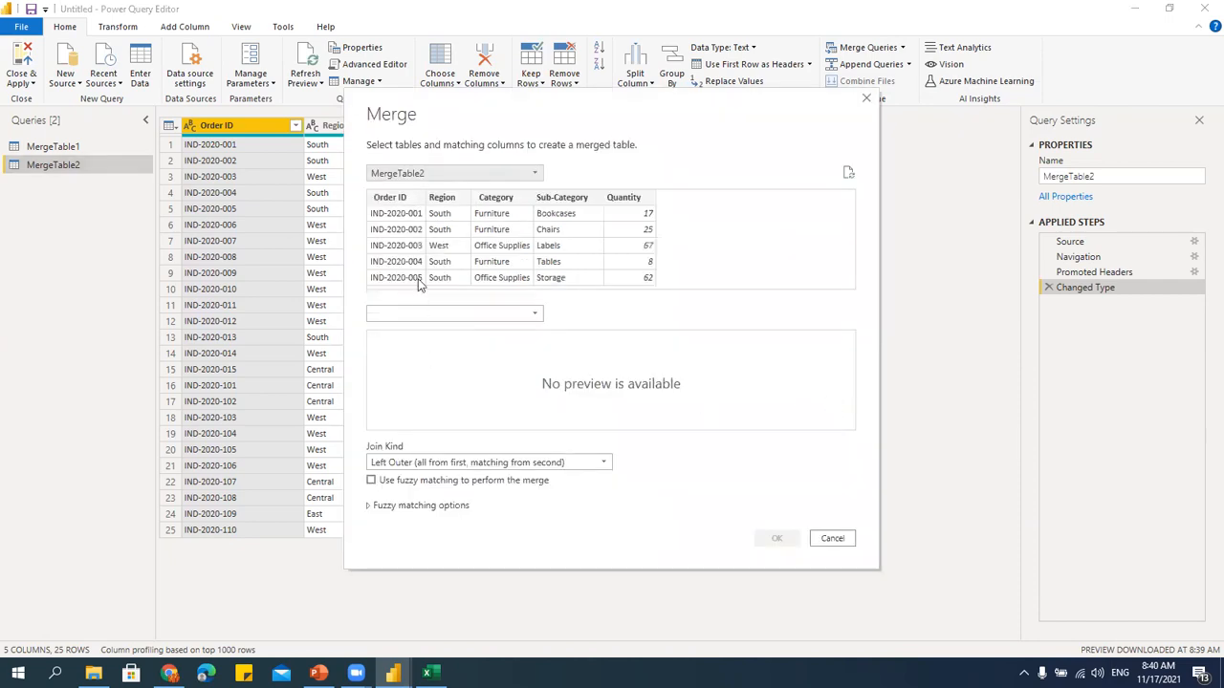
pyautogui.click(435, 181)
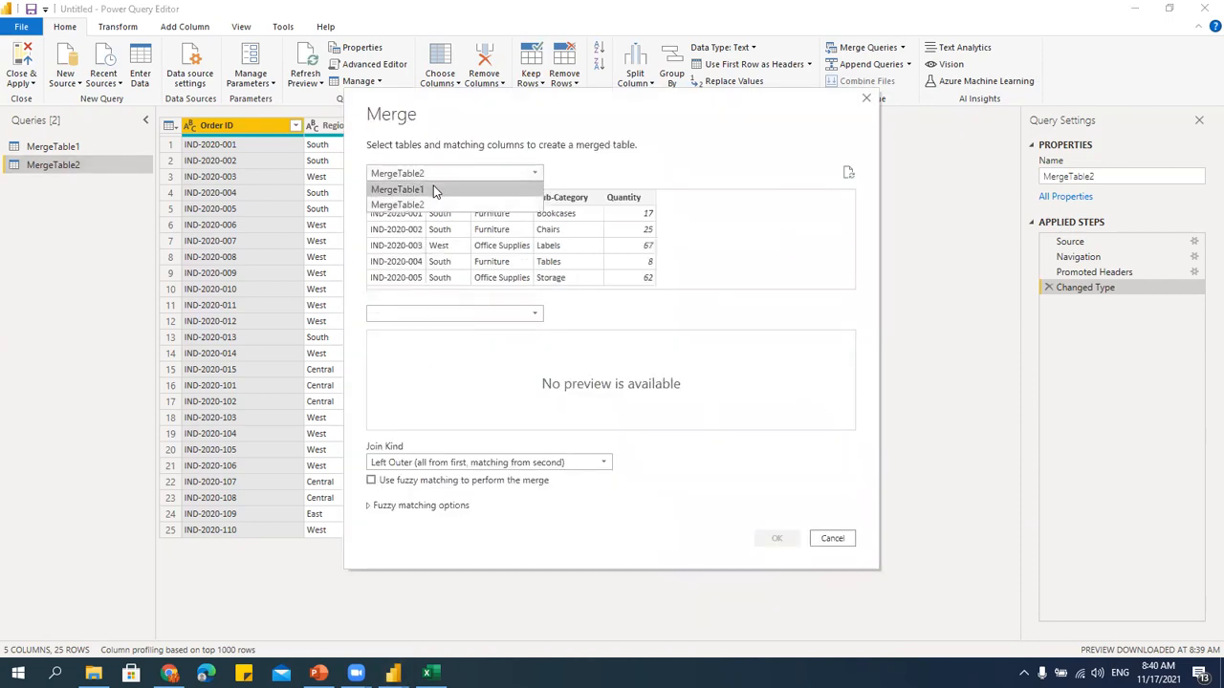
pyautogui.click(433, 187)
pyautogui.click(435, 313)
pyautogui.click(430, 344)
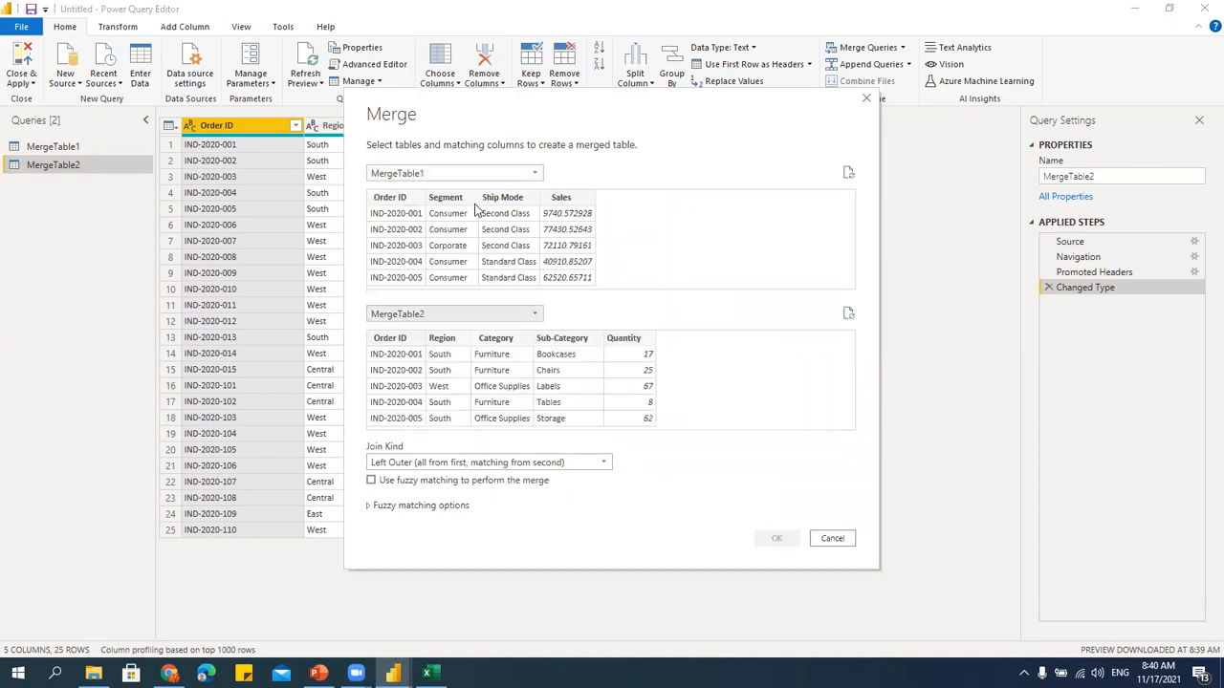
pyautogui.click(395, 199)
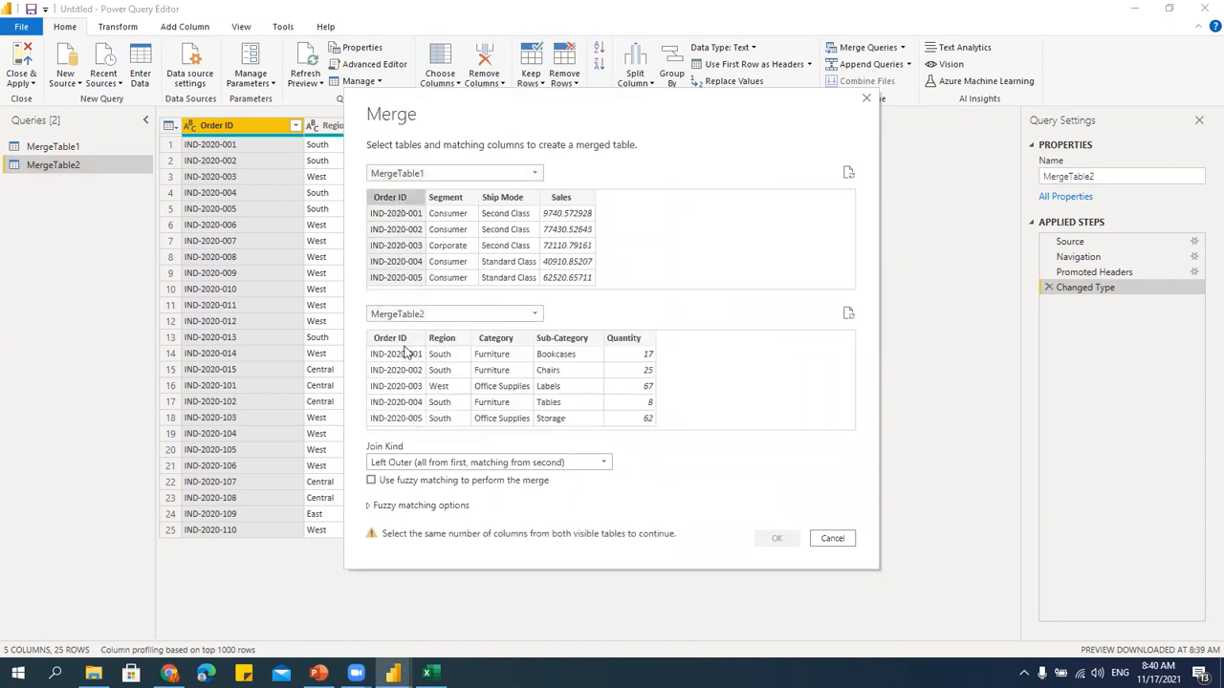
pyautogui.click(401, 338)
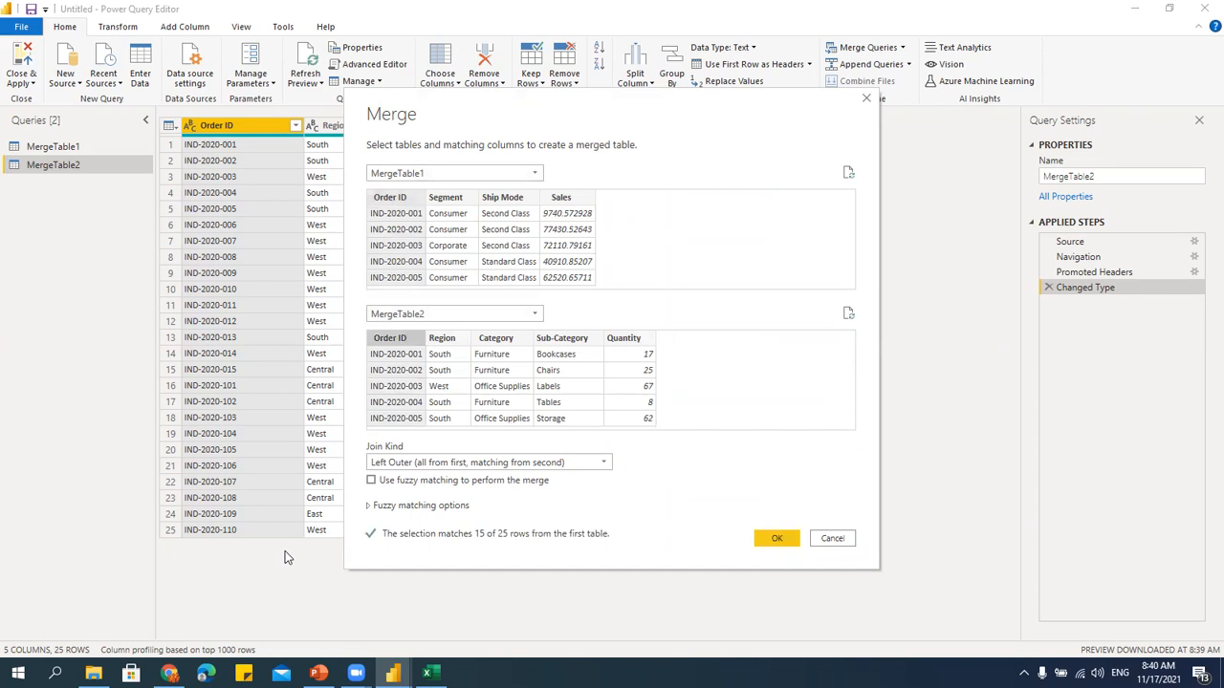
# Set the join kind to Inner (only matching rows) and create the merged query.
pyautogui.click(478, 464)
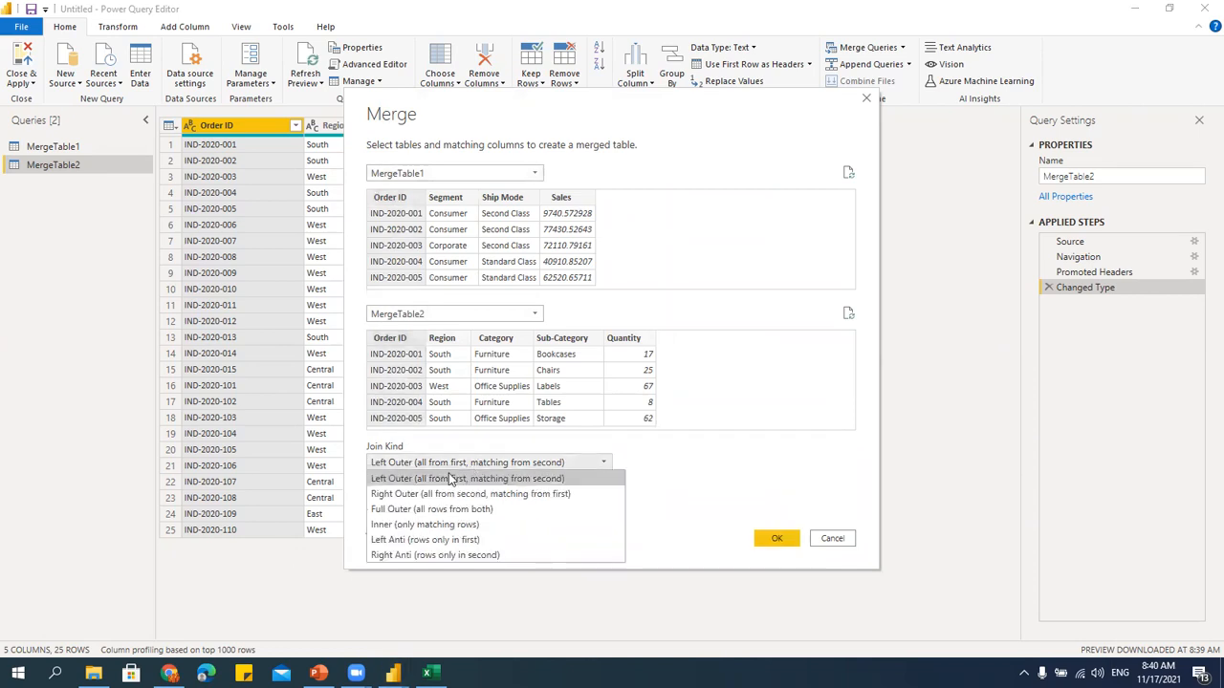
pyautogui.click(420, 525)
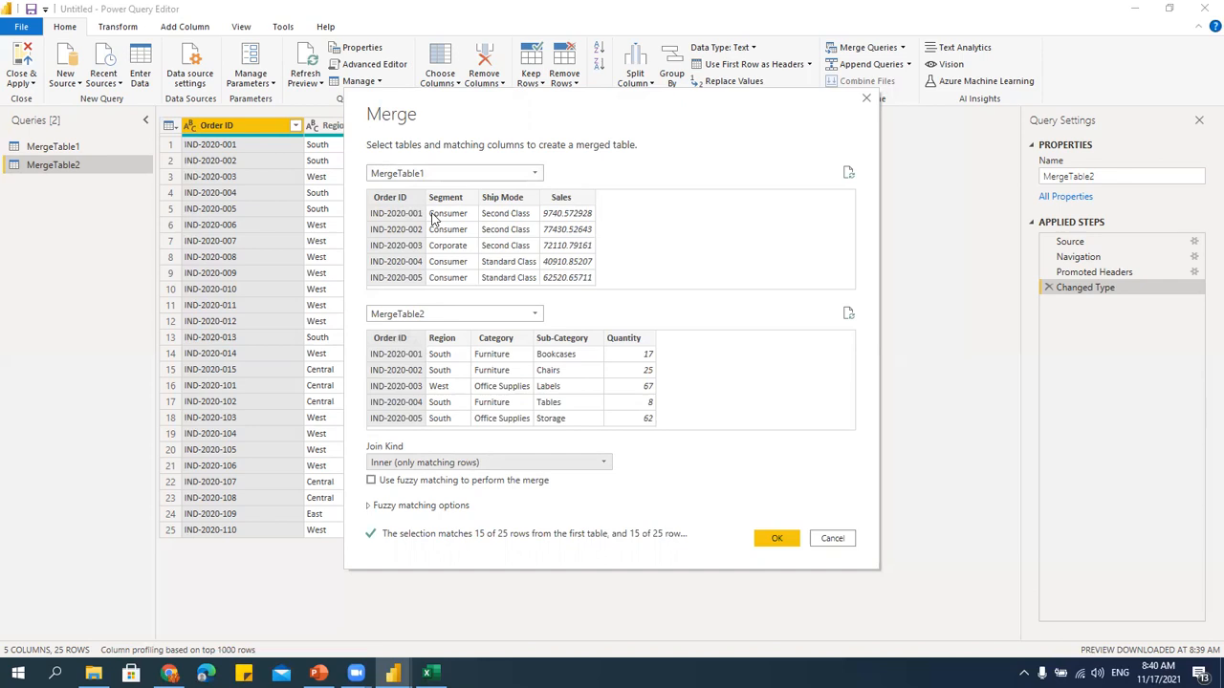
pyautogui.click(775, 538)
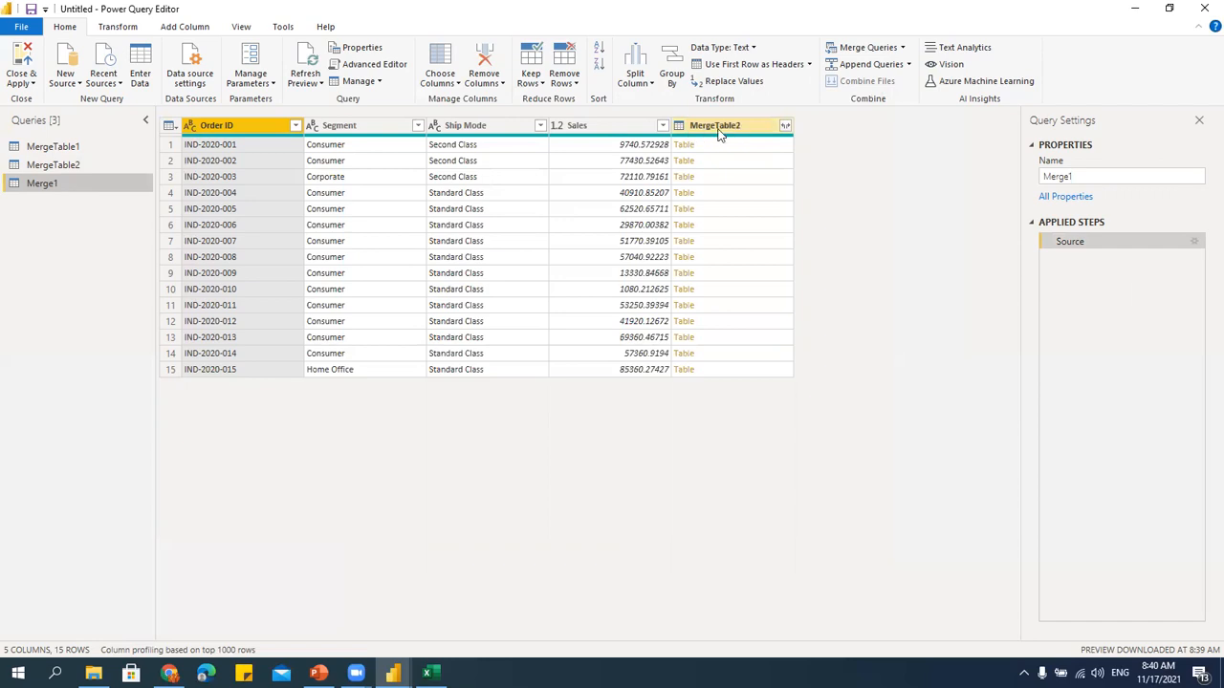
# Expand the MergeTable2 column of Merge1 into all its fields and look through the merged columns.
pyautogui.click(784, 130)
pyautogui.click(699, 331)
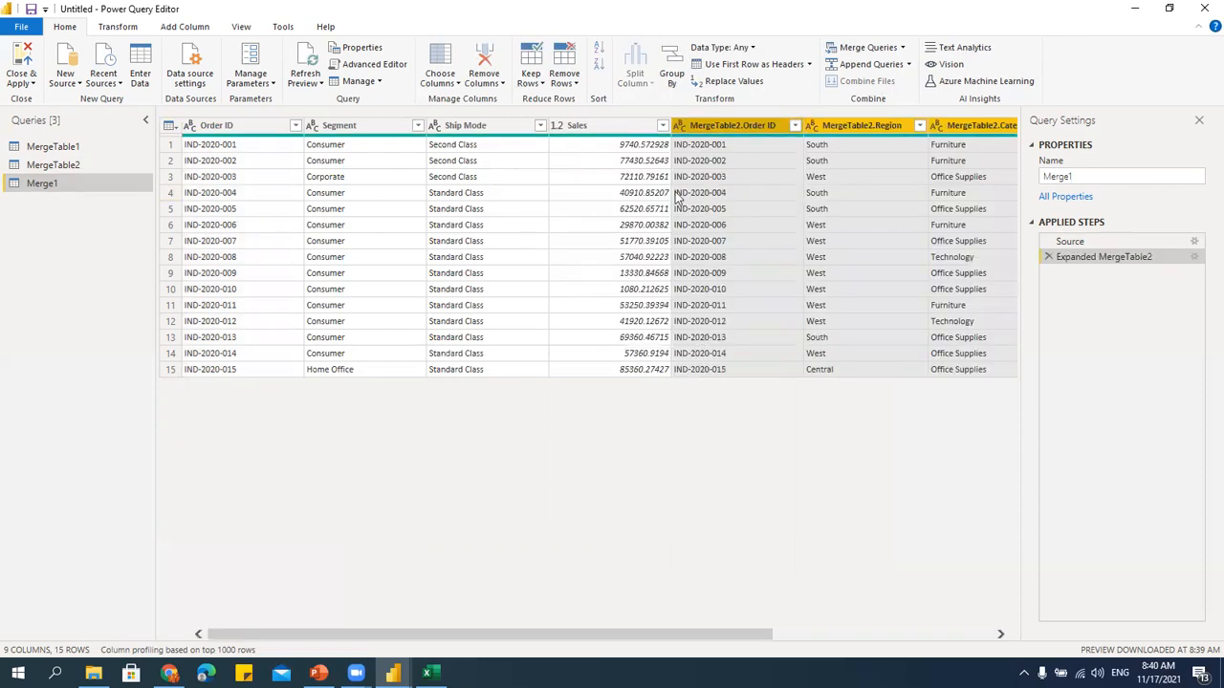
pyautogui.moveTo(705, 634); pyautogui.dragTo(527, 573)
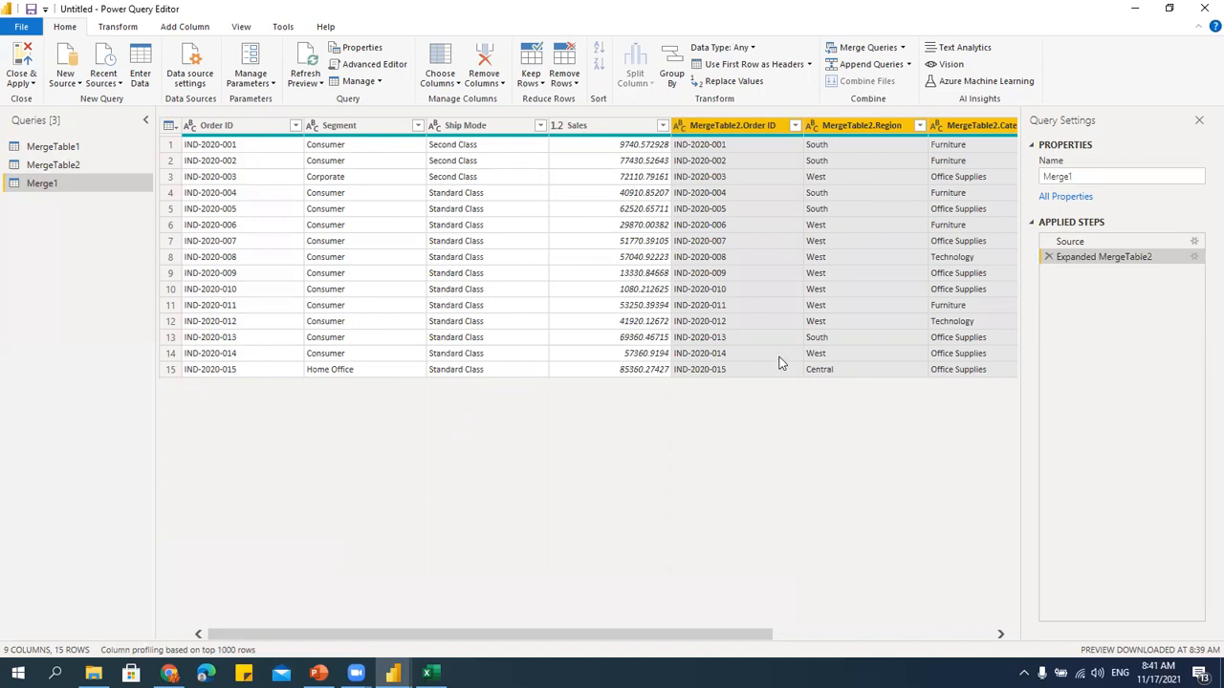
# Set up another merge as a new query, with MergeTable1 first and MergeTable2 second, matched on Order ID.
pyautogui.click(903, 48)
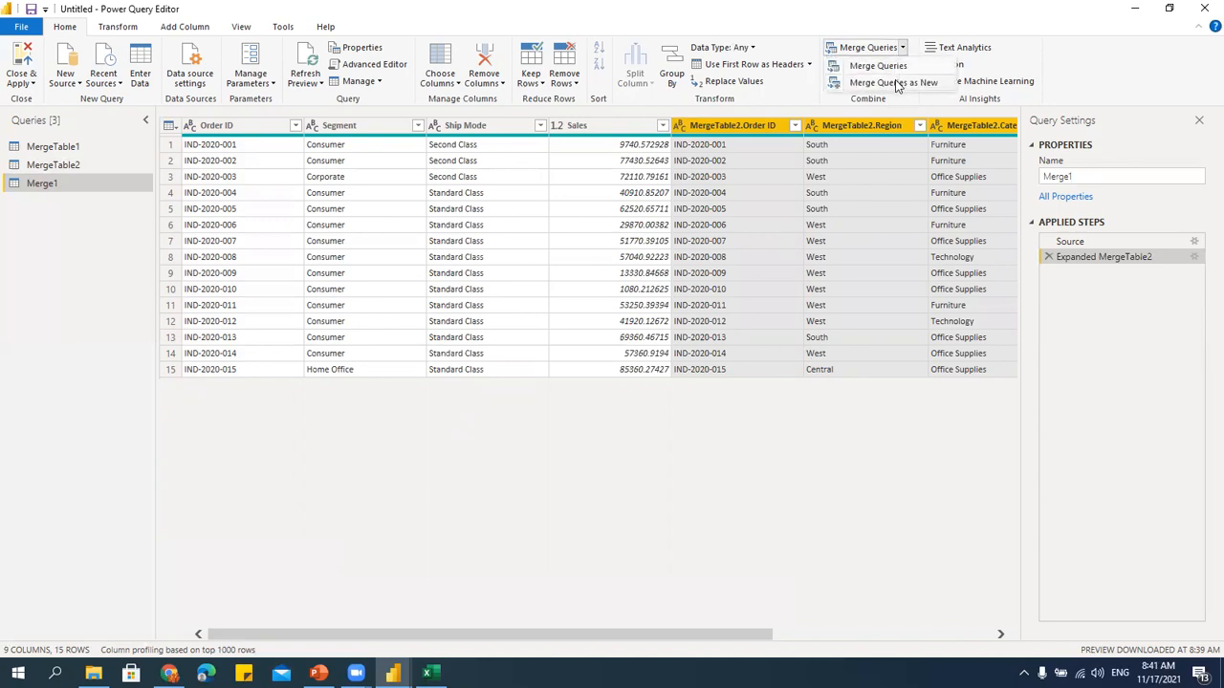
pyautogui.click(895, 83)
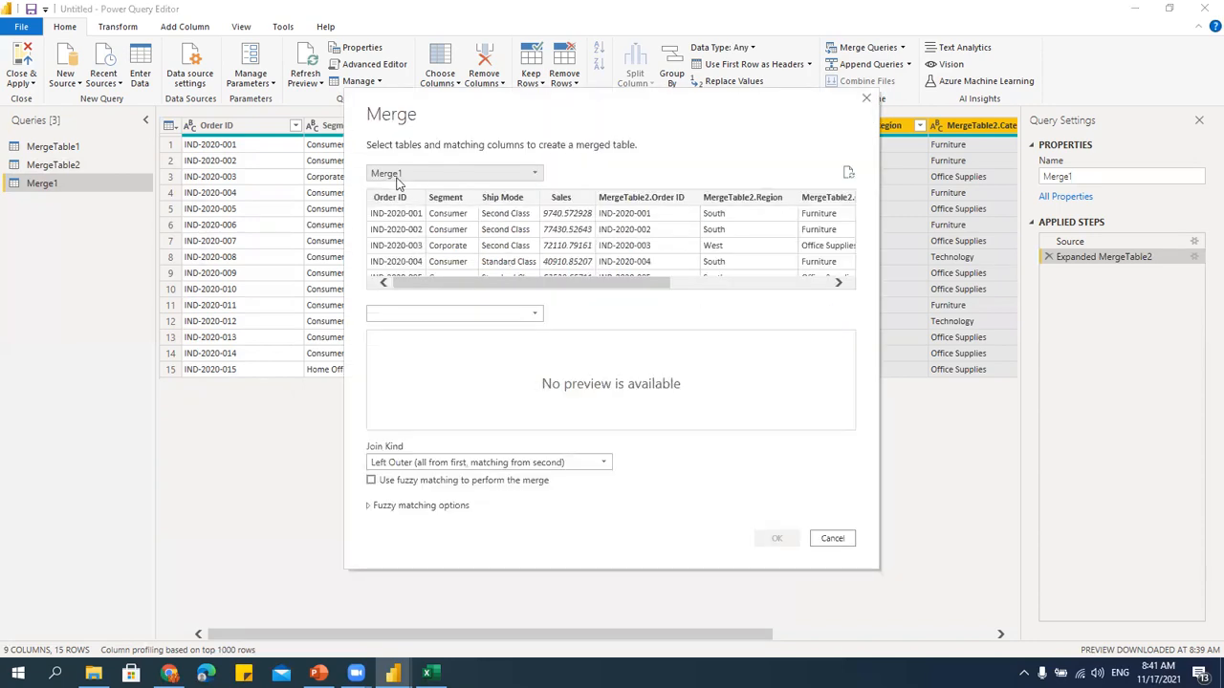
pyautogui.click(402, 176)
pyautogui.click(409, 204)
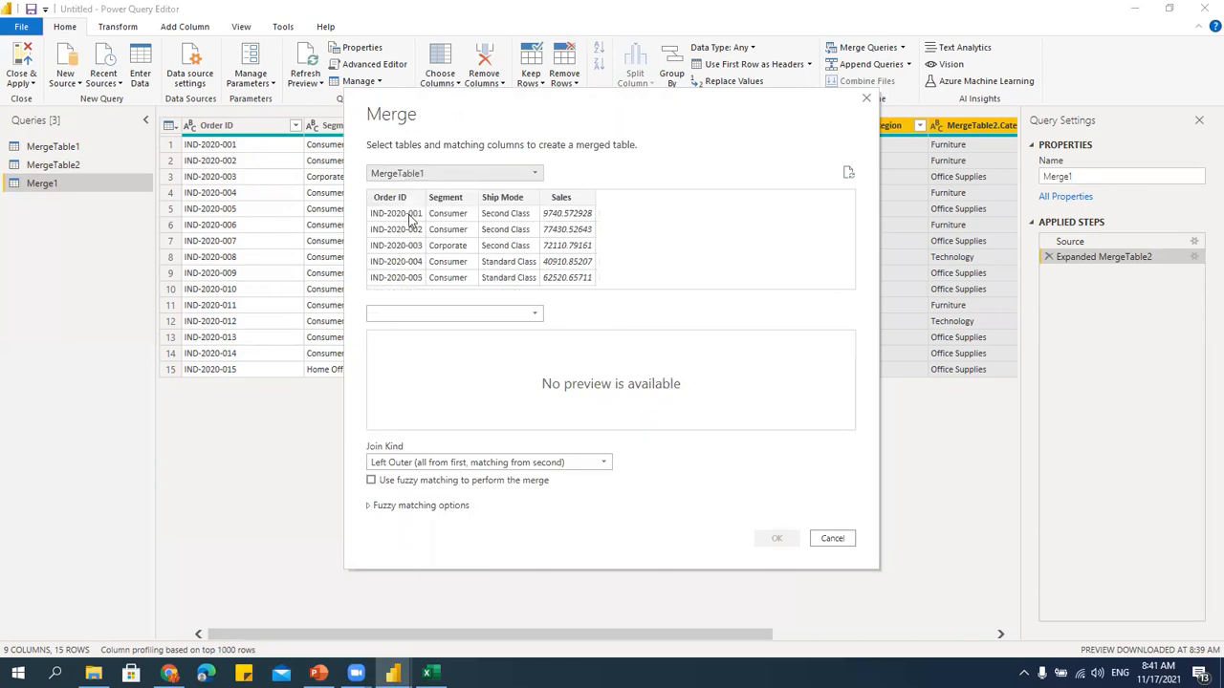
pyautogui.click(403, 318)
pyautogui.click(412, 368)
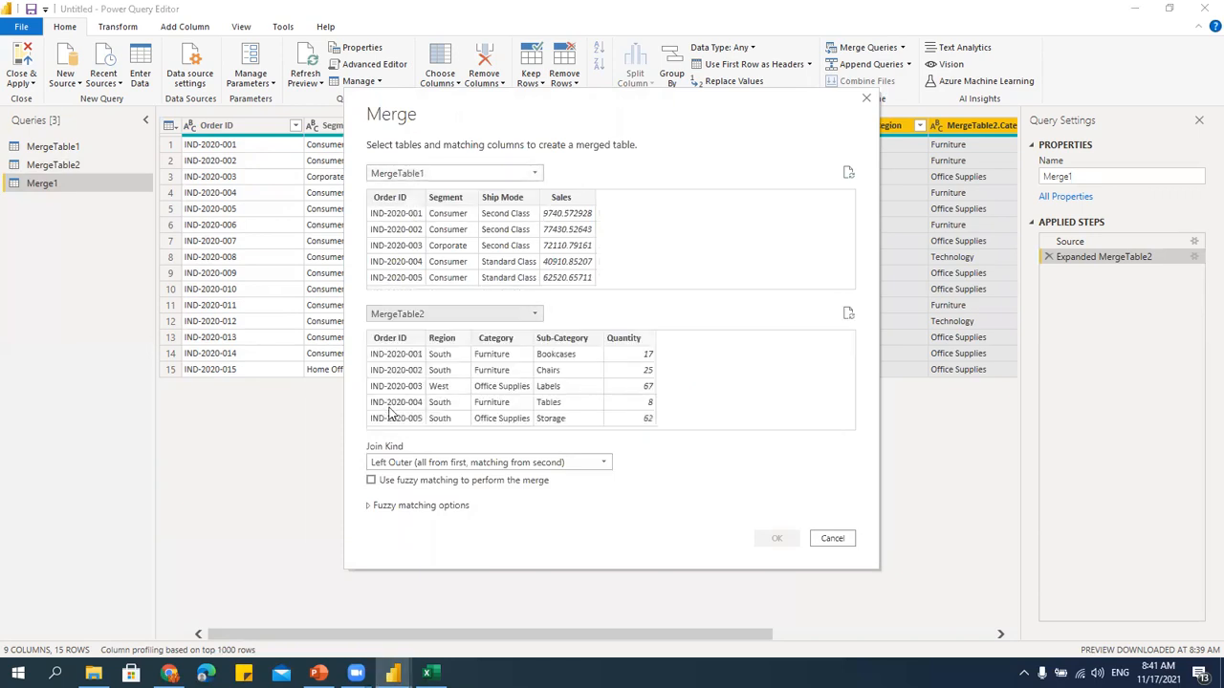
pyautogui.click(405, 198)
pyautogui.click(403, 343)
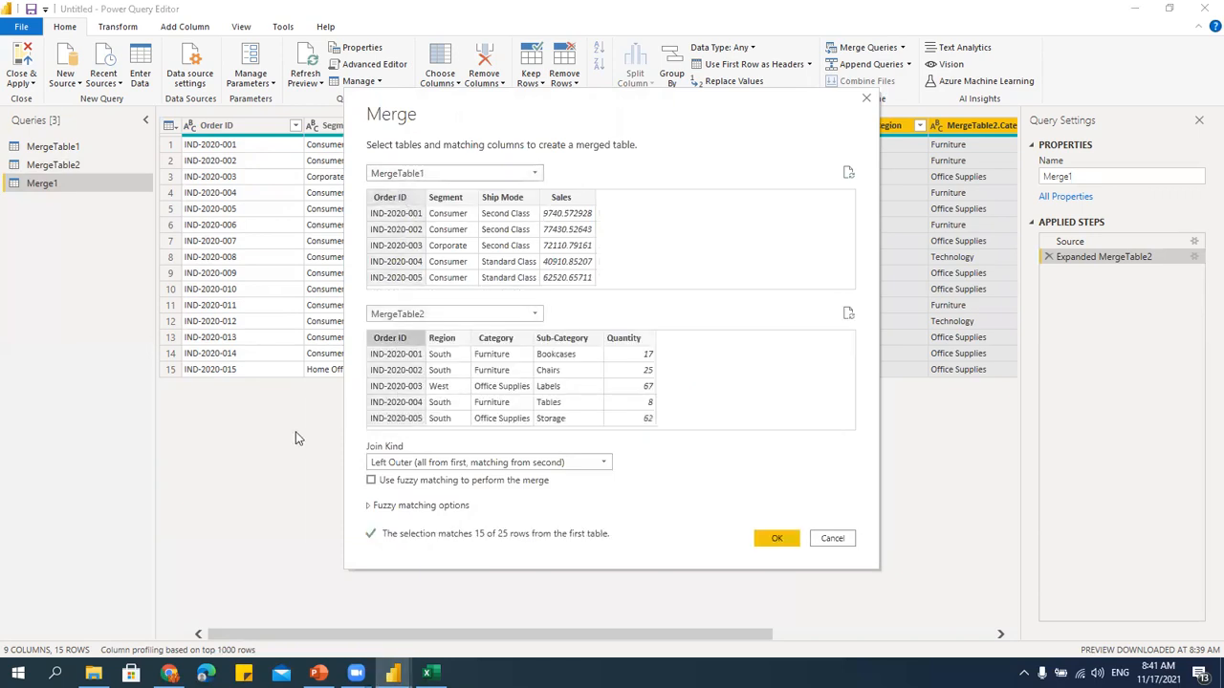
# Create the merged query with a Left Outer join (all from first, matching from second) and expand its MergeTable2 column into all fields.
pyautogui.click(414, 464)
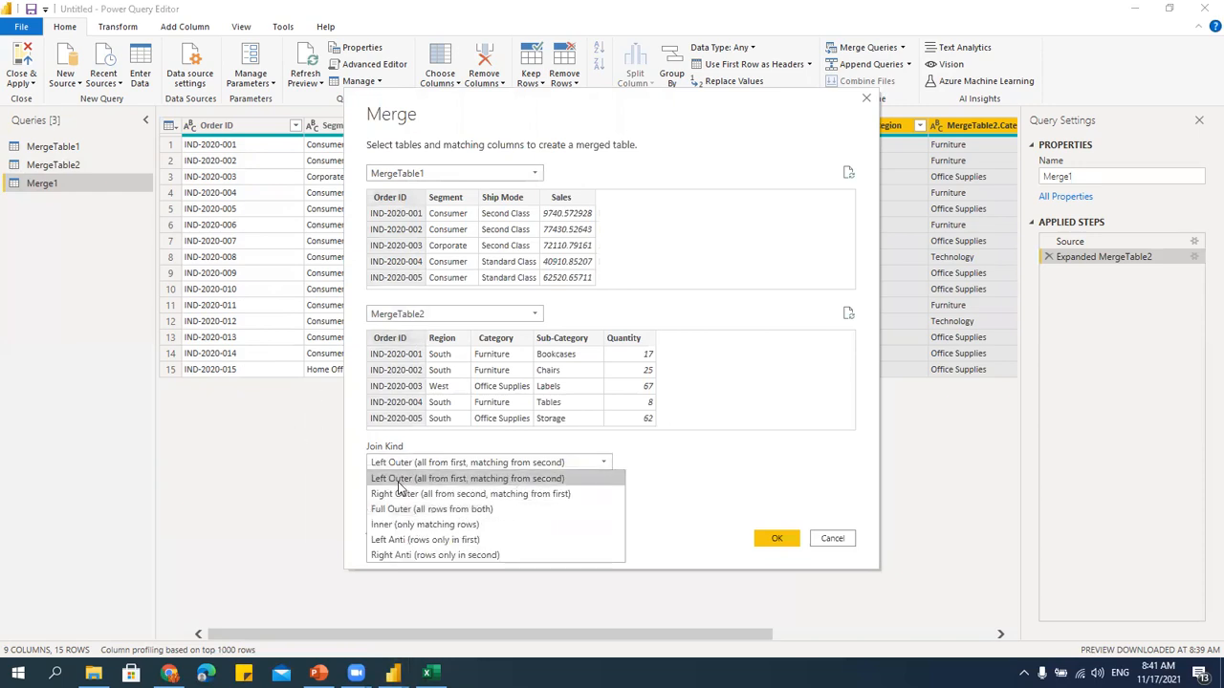
pyautogui.click(402, 479)
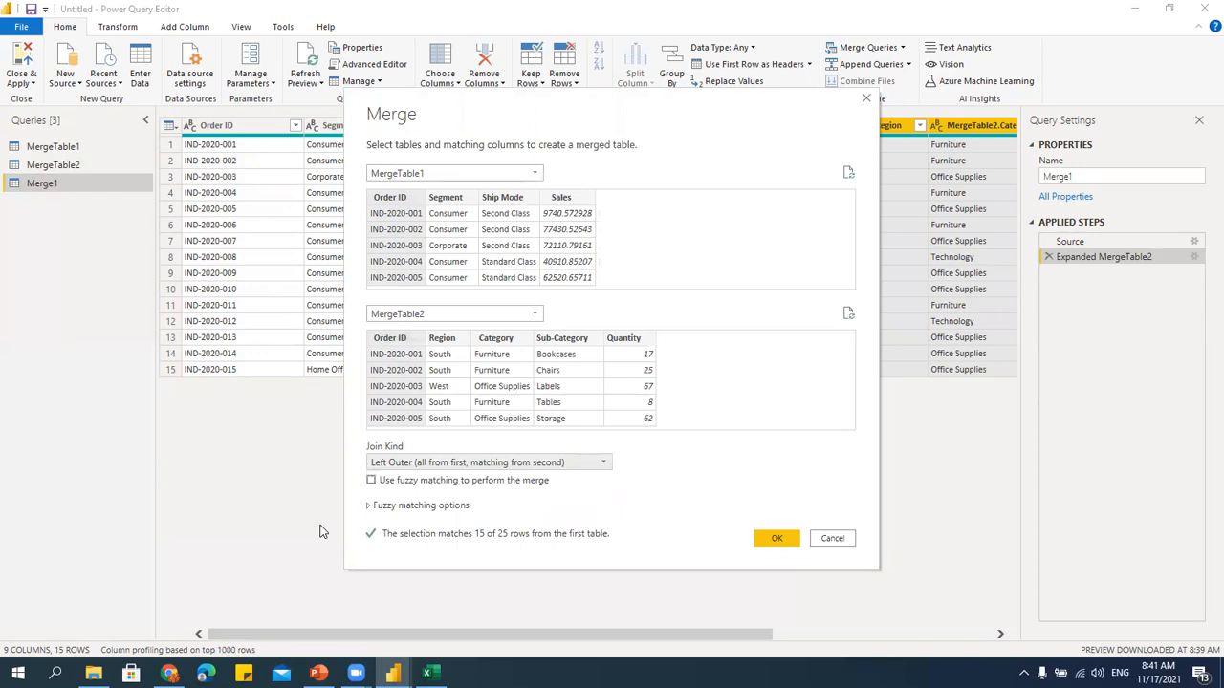
pyautogui.click(778, 540)
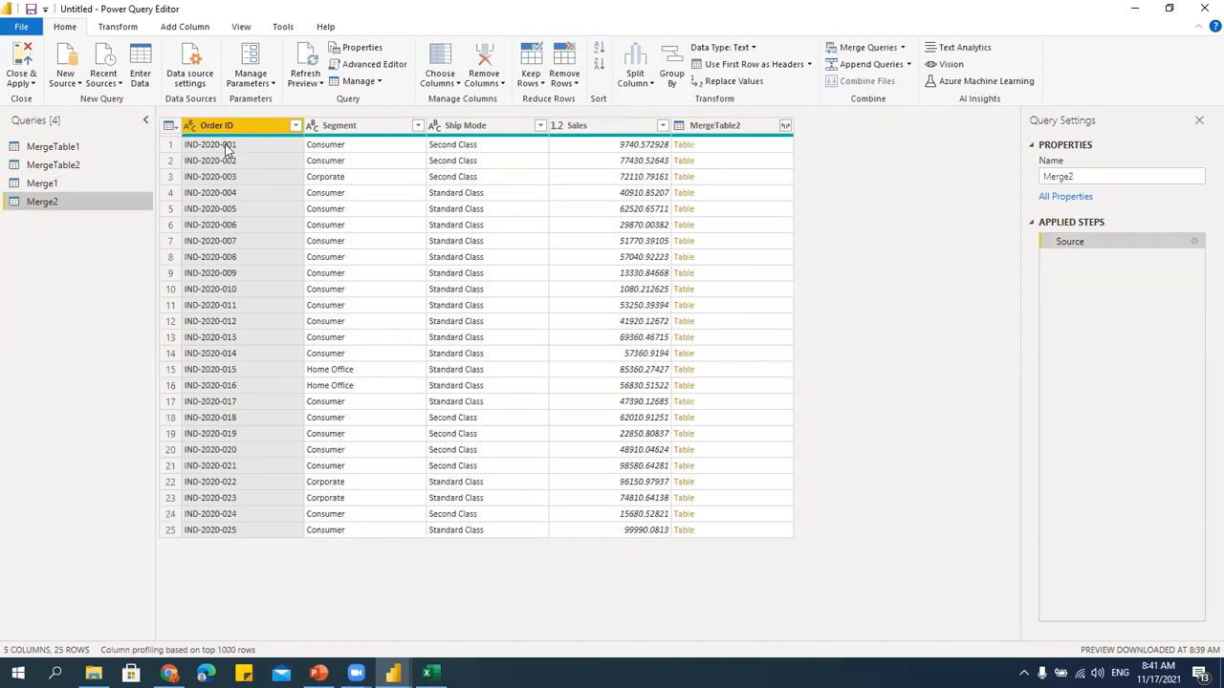
pyautogui.click(784, 128)
pyautogui.click(696, 328)
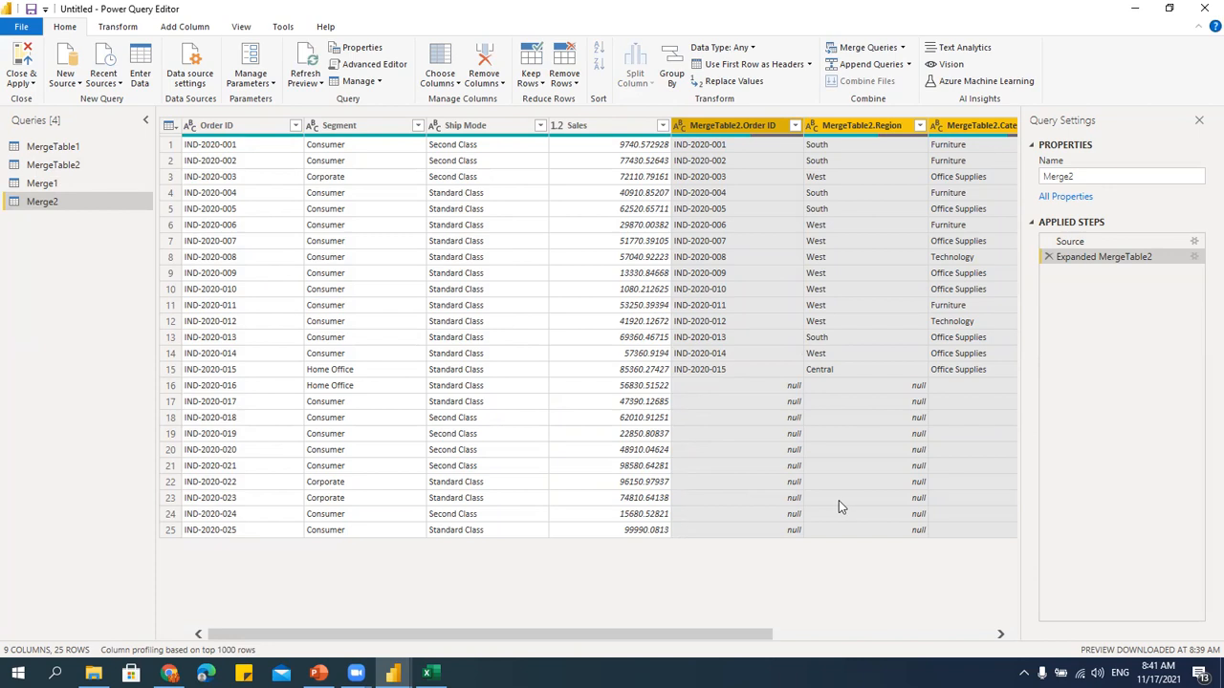
# Start a further merge as a new query, pairing MergeTable1 with MergeTable2 on their Order ID columns.
pyautogui.click(901, 47)
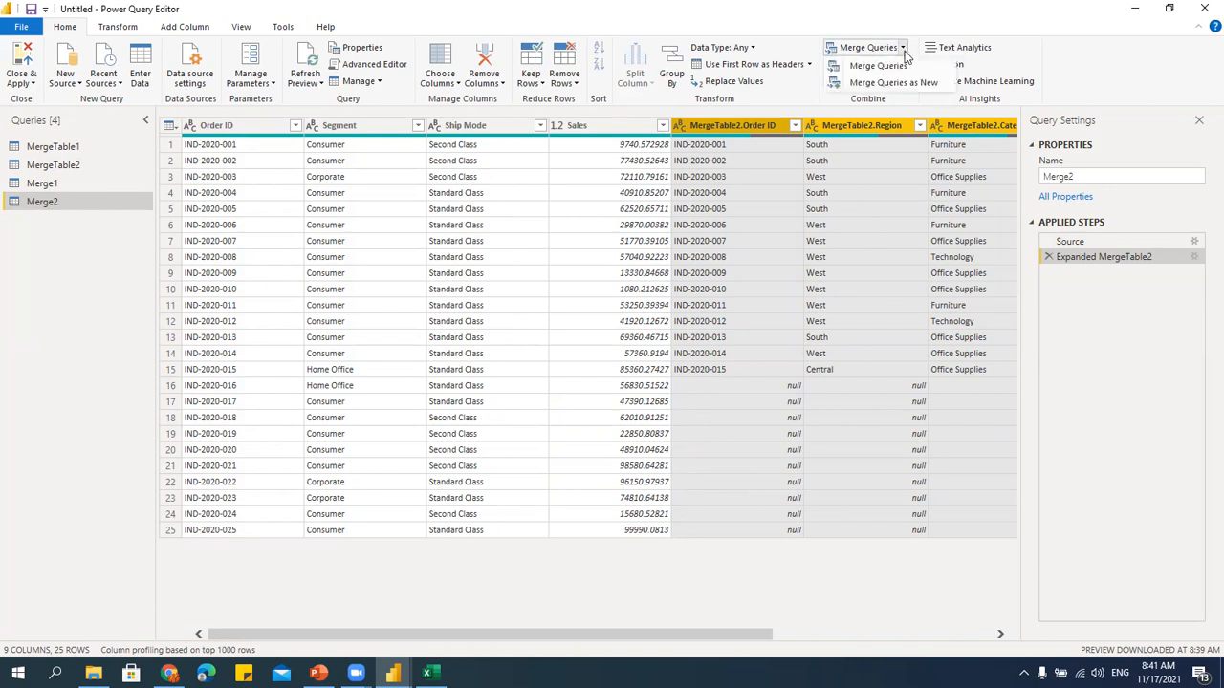
pyautogui.click(897, 83)
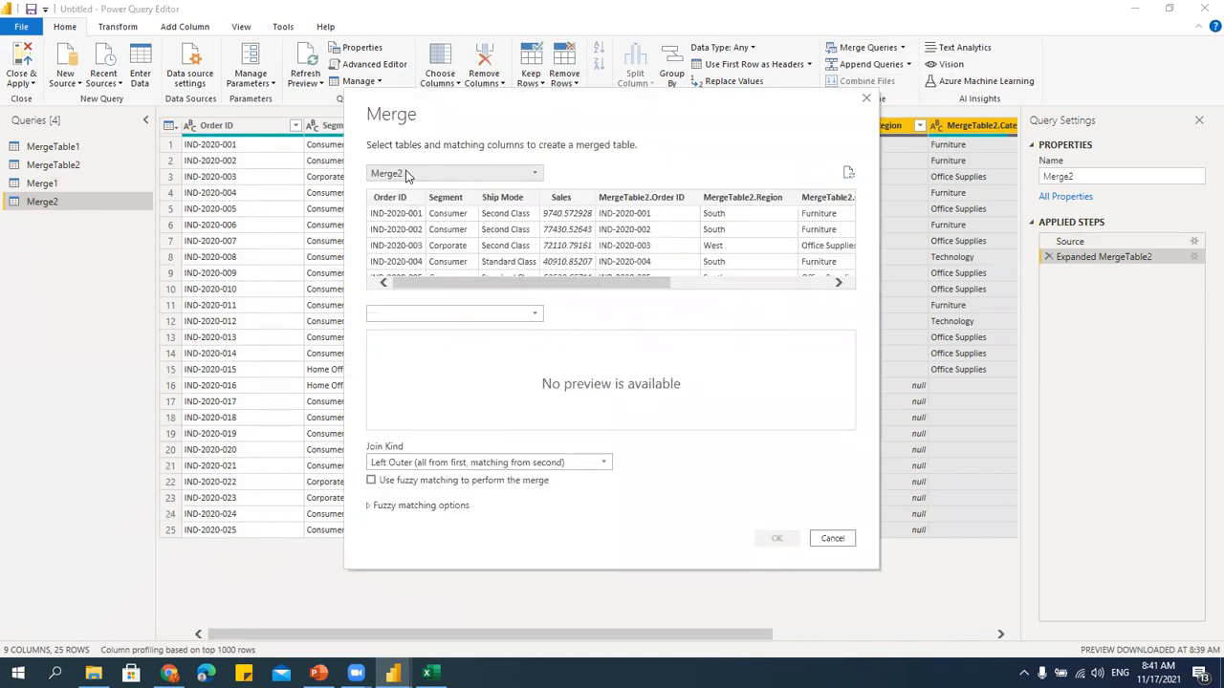
pyautogui.click(407, 174)
pyautogui.click(416, 220)
pyautogui.click(424, 313)
pyautogui.click(423, 377)
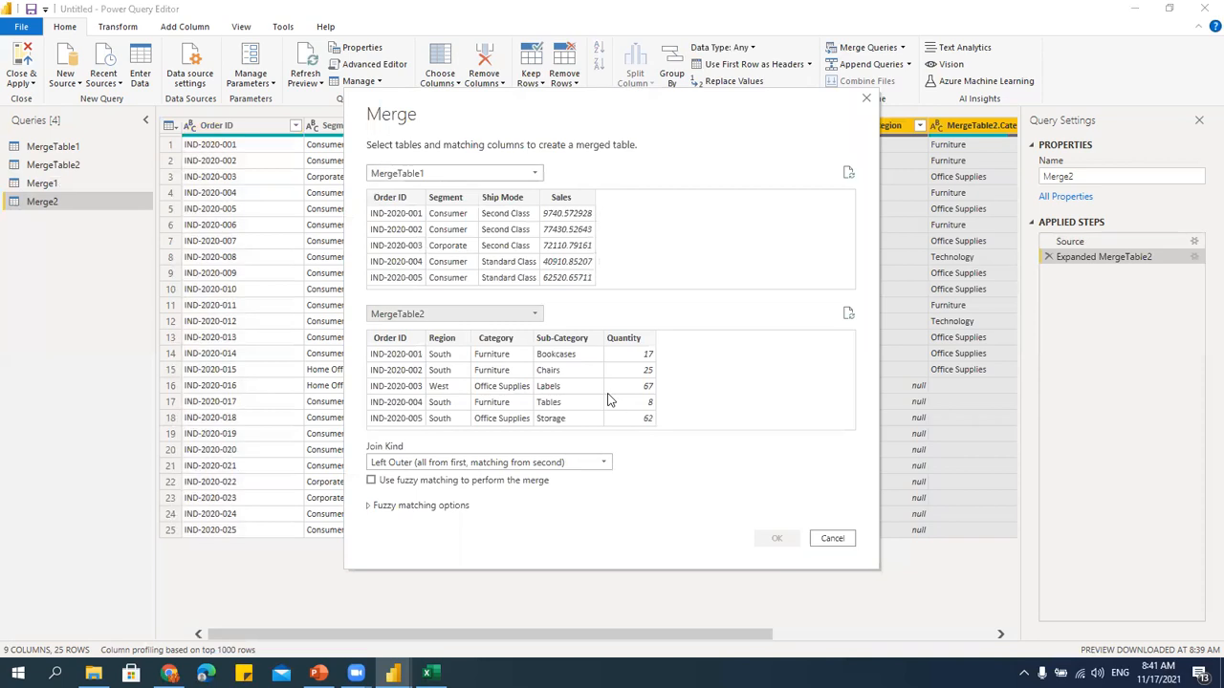
pyautogui.click(392, 198)
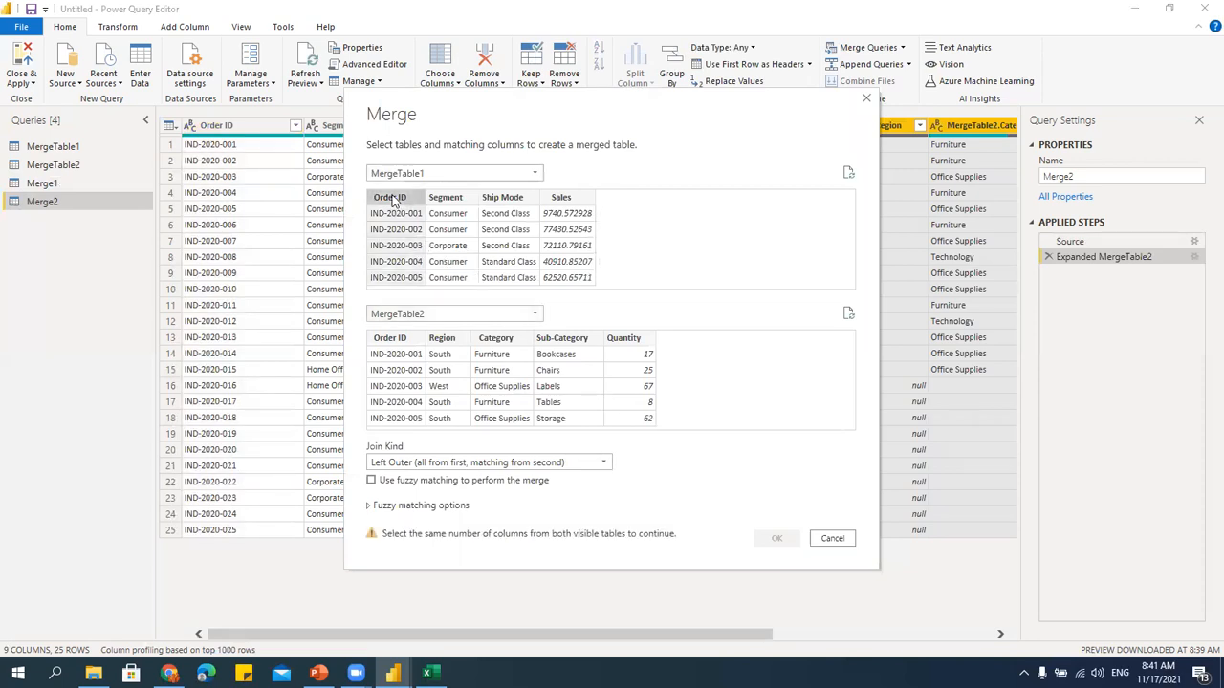
pyautogui.click(407, 342)
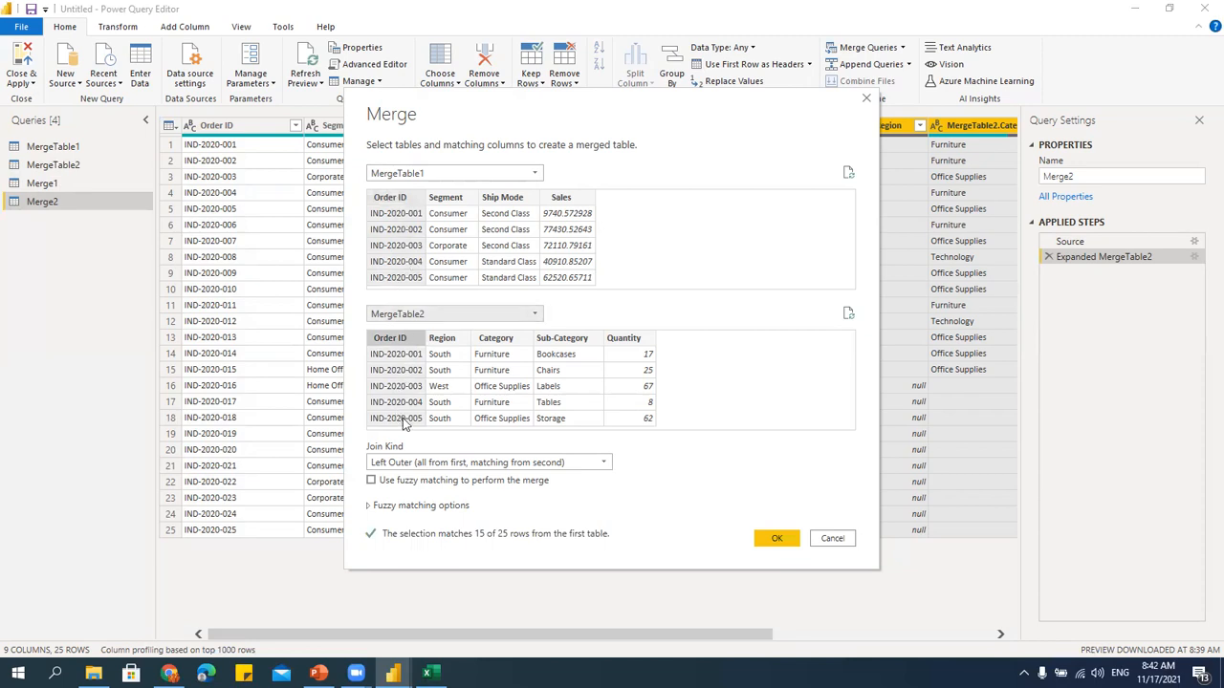
# Create the merged query with a Right Outer join (all from second, matching from first) and expand its MergeTable2 column into all fields.
pyautogui.click(417, 463)
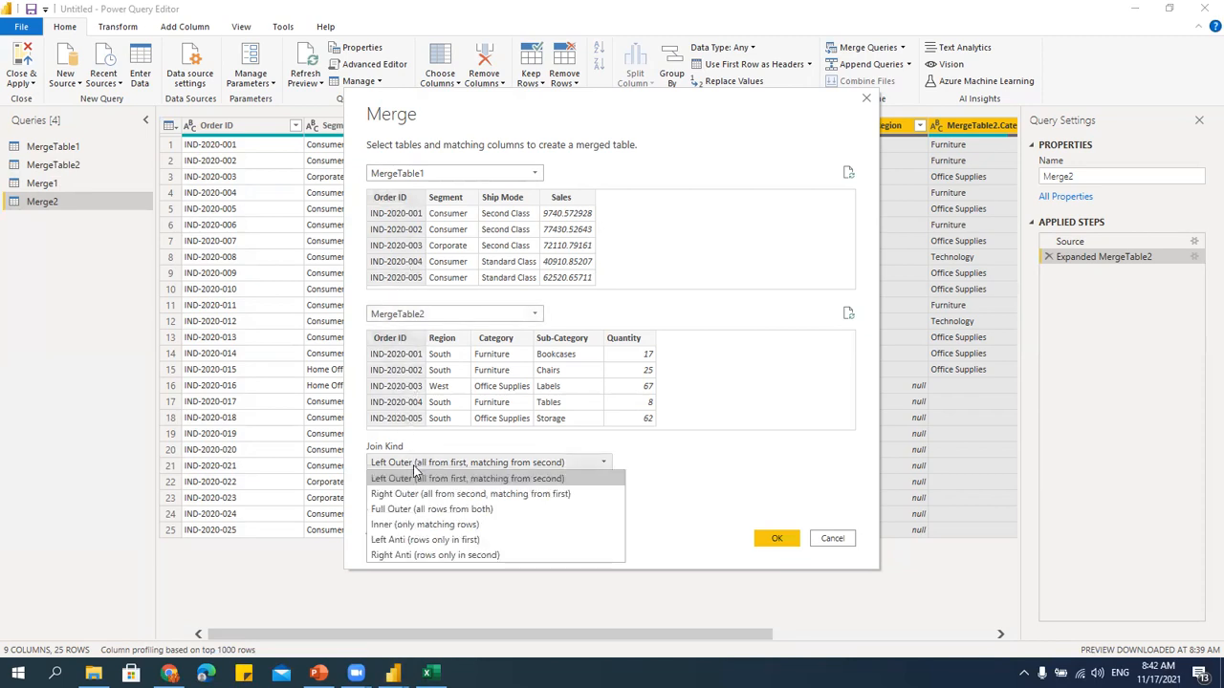
pyautogui.click(417, 496)
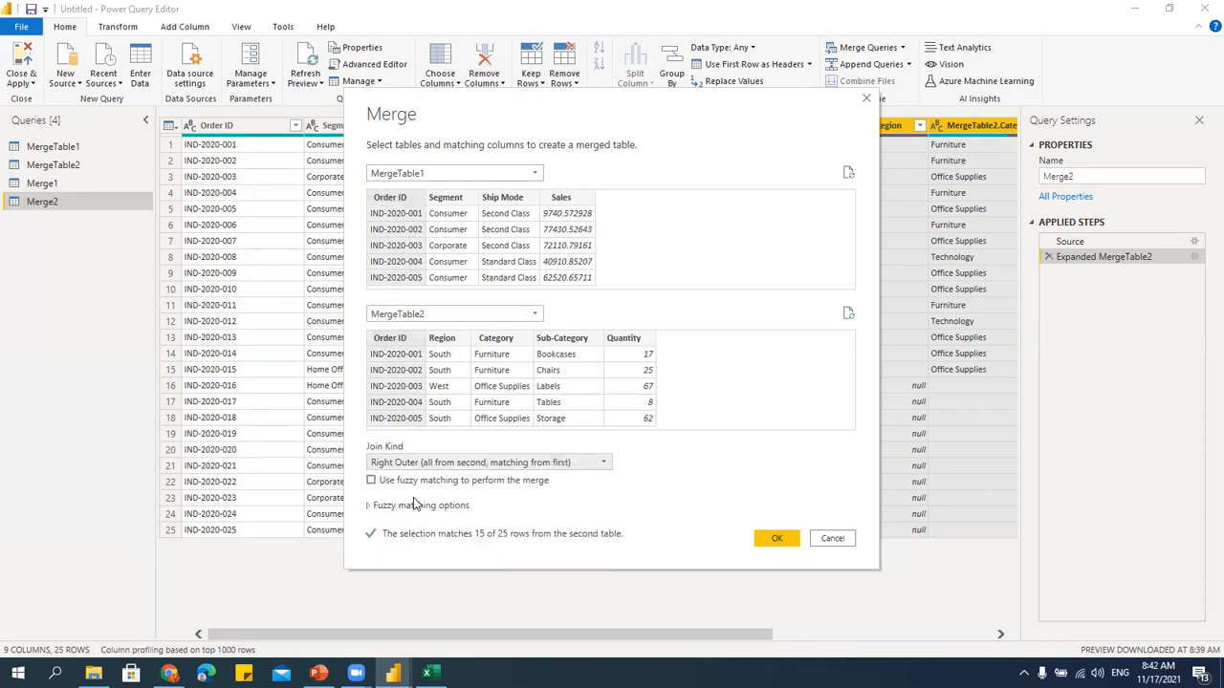
pyautogui.click(780, 541)
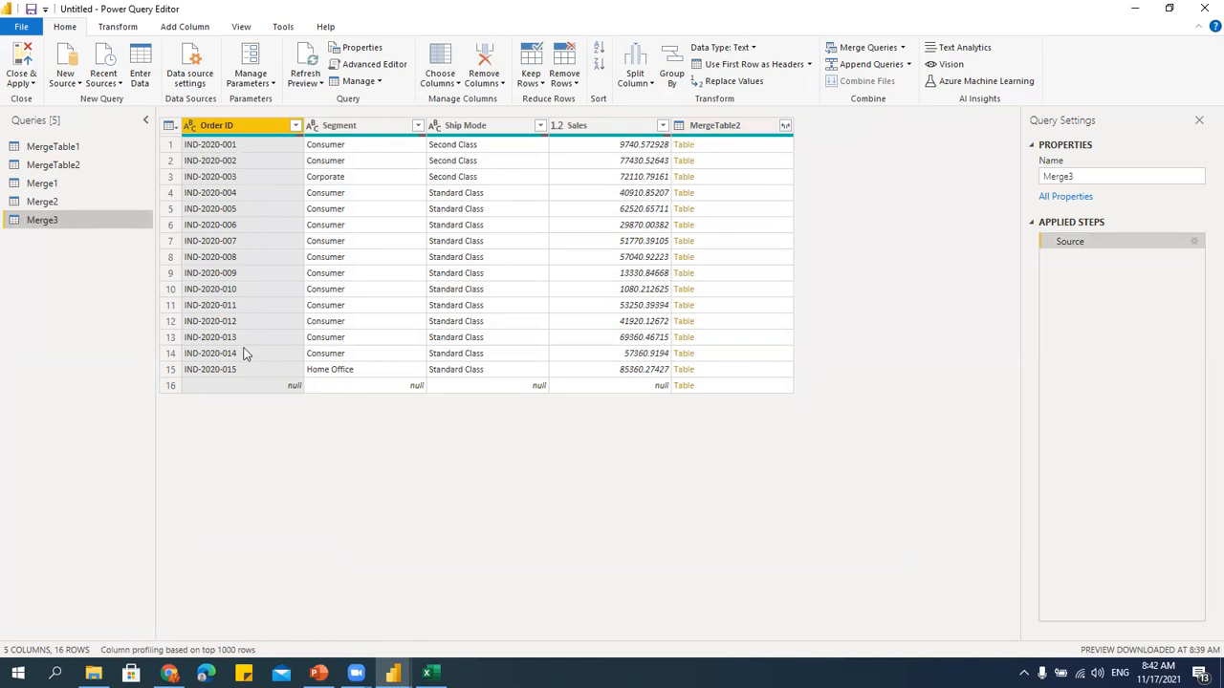
pyautogui.click(785, 125)
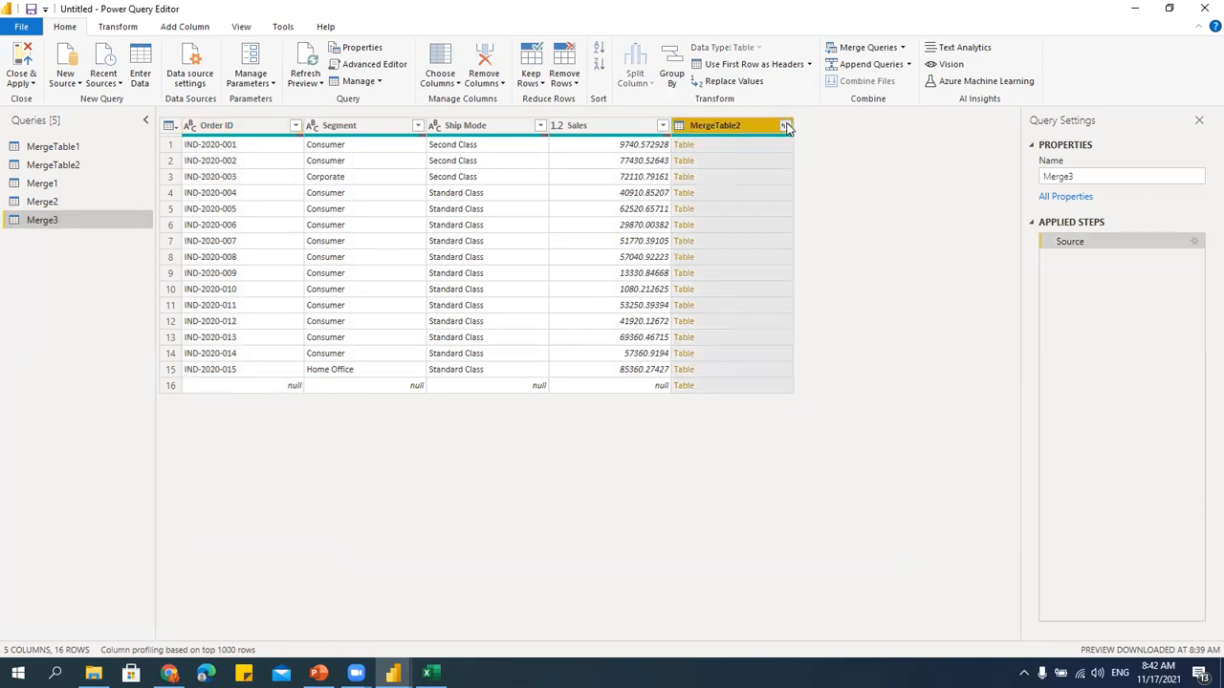
pyautogui.click(695, 331)
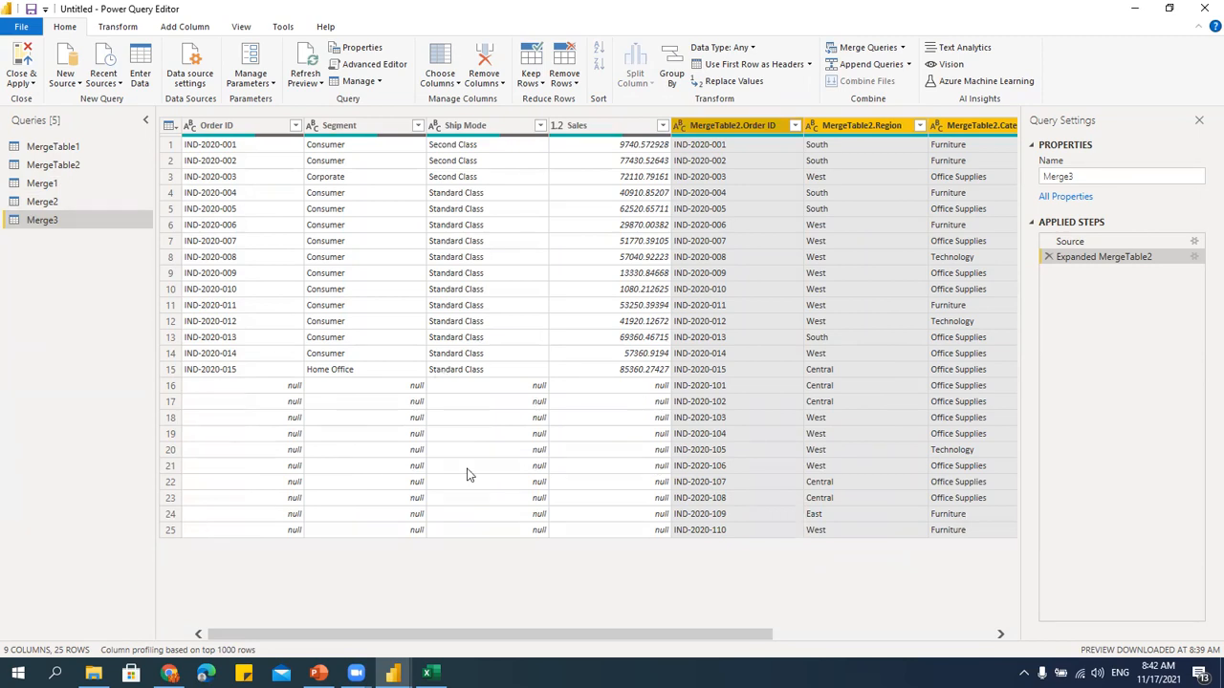
# Set up a fourth merge as a new query, with MergeTable1 first and MergeTable2 second, matched on Order ID.
pyautogui.click(901, 47)
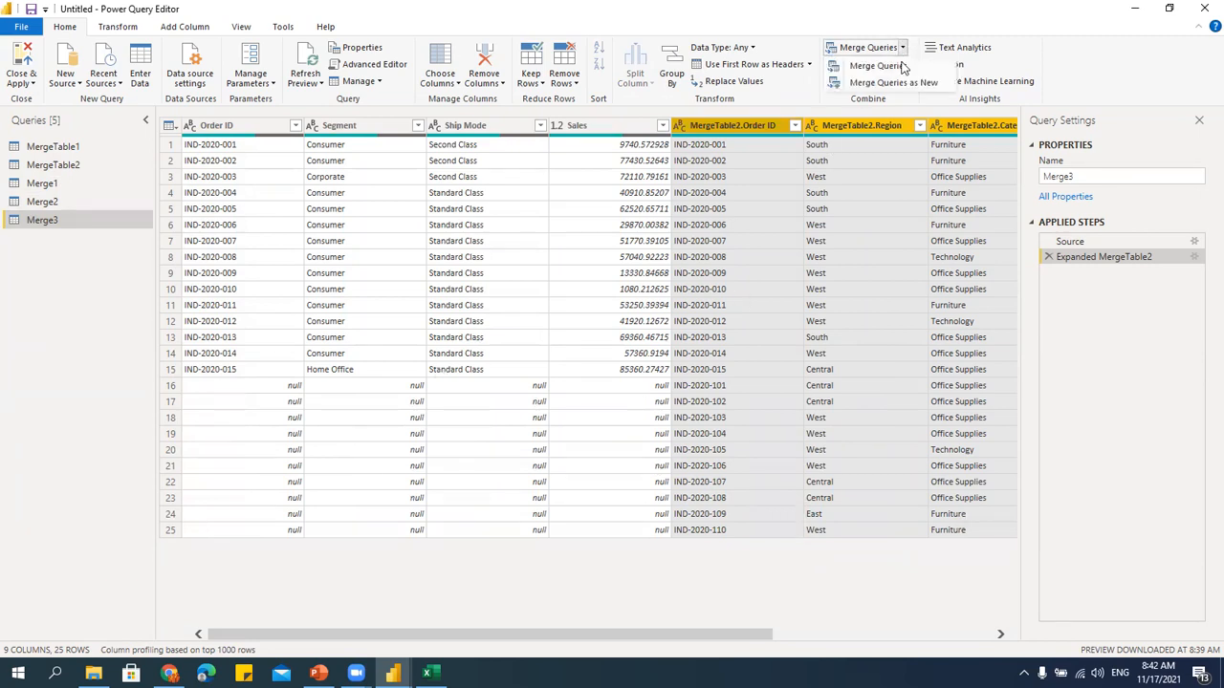
pyautogui.click(897, 83)
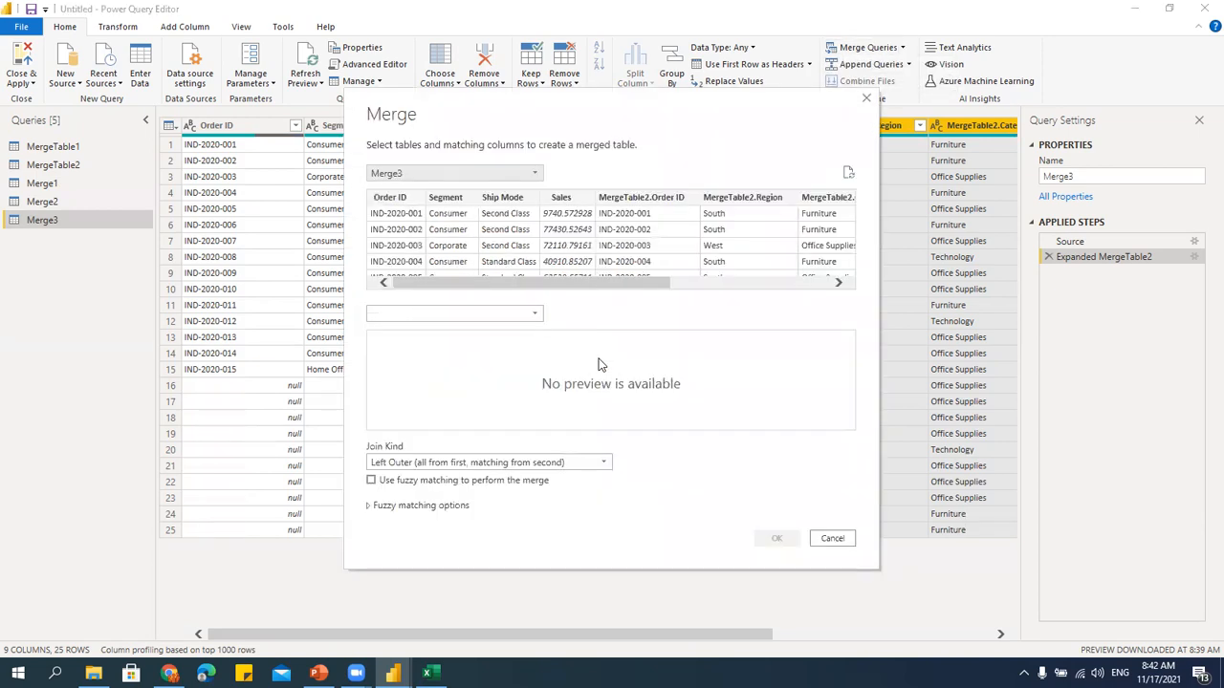
pyautogui.click(428, 176)
pyautogui.click(424, 236)
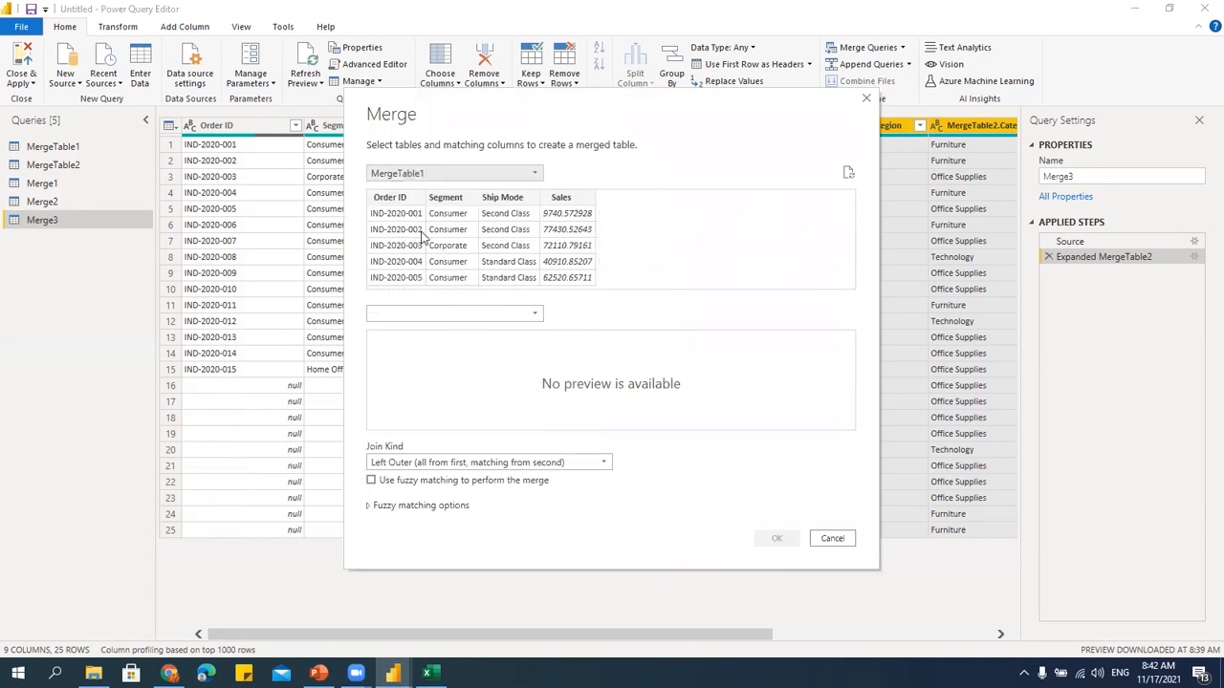
pyautogui.click(418, 313)
pyautogui.click(416, 393)
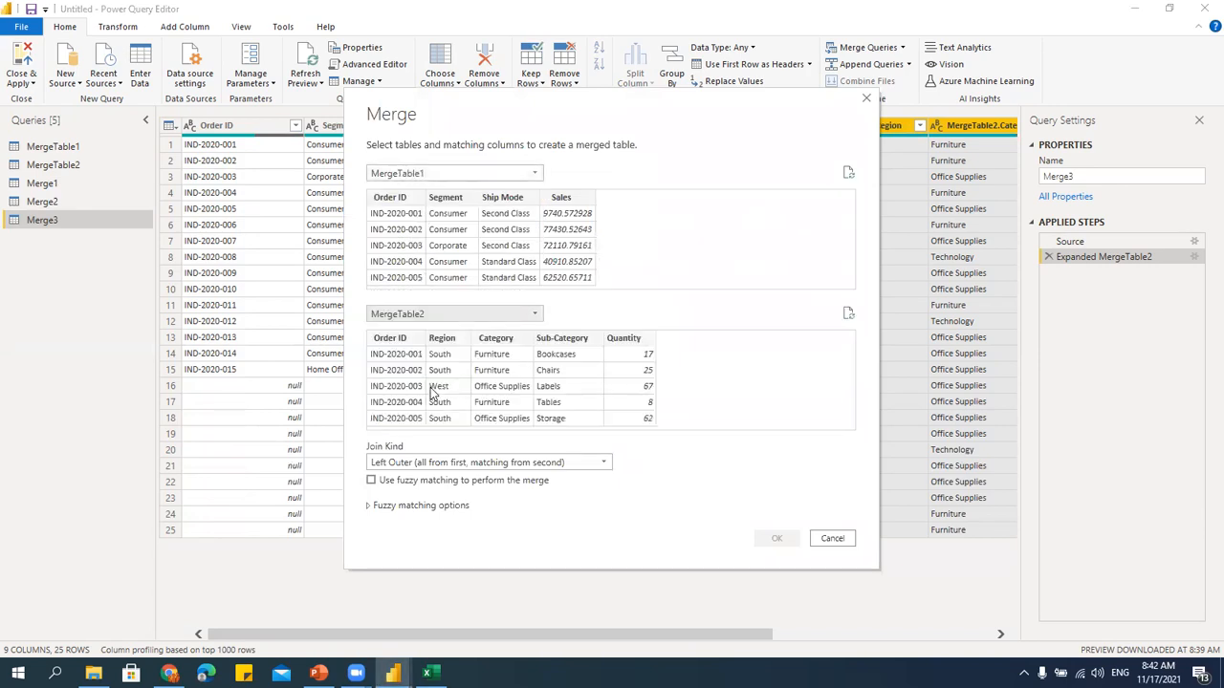
pyautogui.click(402, 198)
pyautogui.click(403, 340)
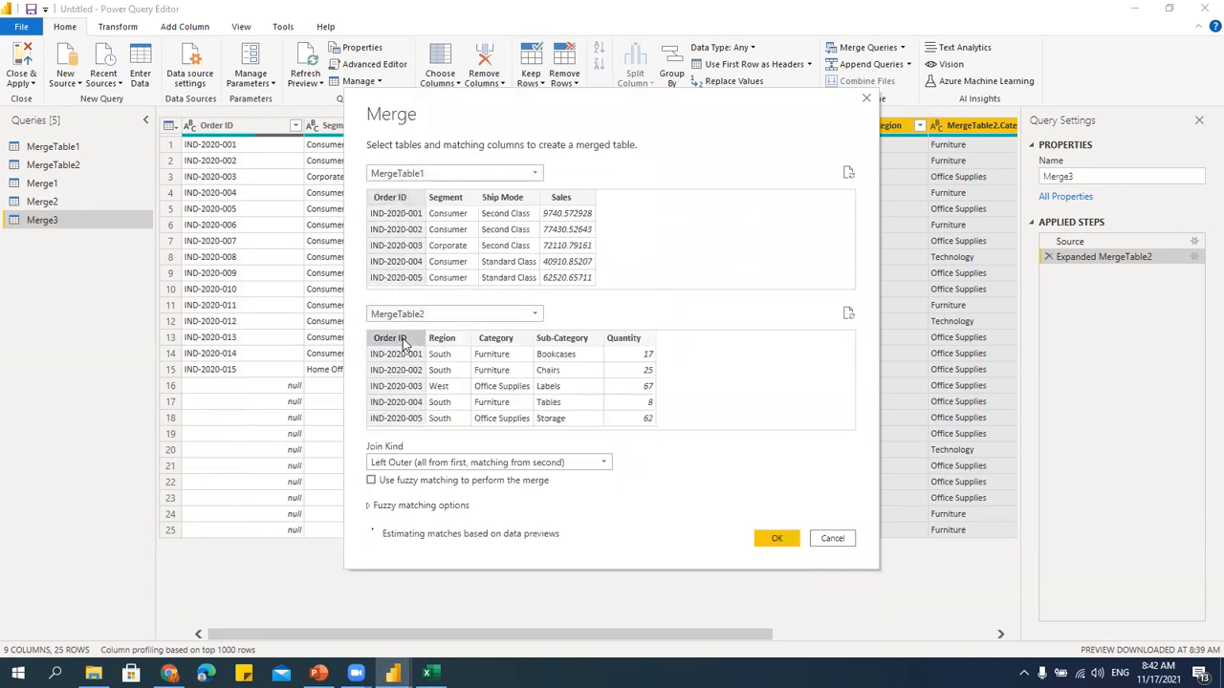
# Set the join kind to Full Outer (all rows from both) and create the merged query.
pyautogui.click(424, 463)
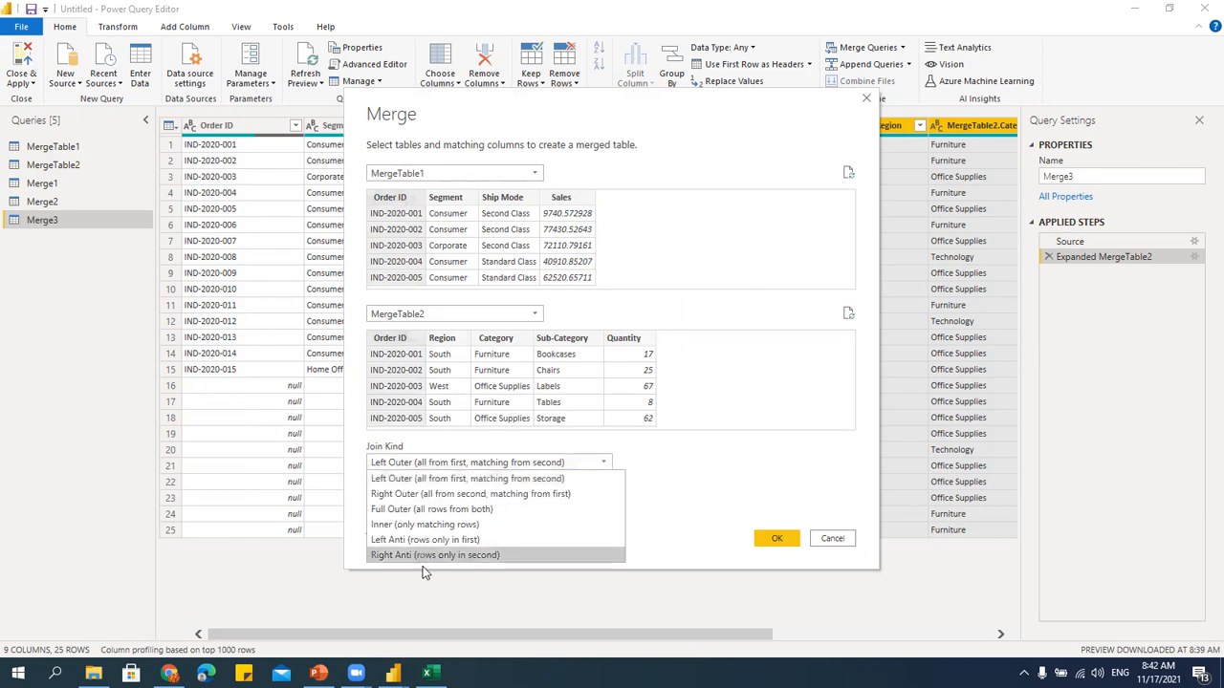
pyautogui.click(425, 508)
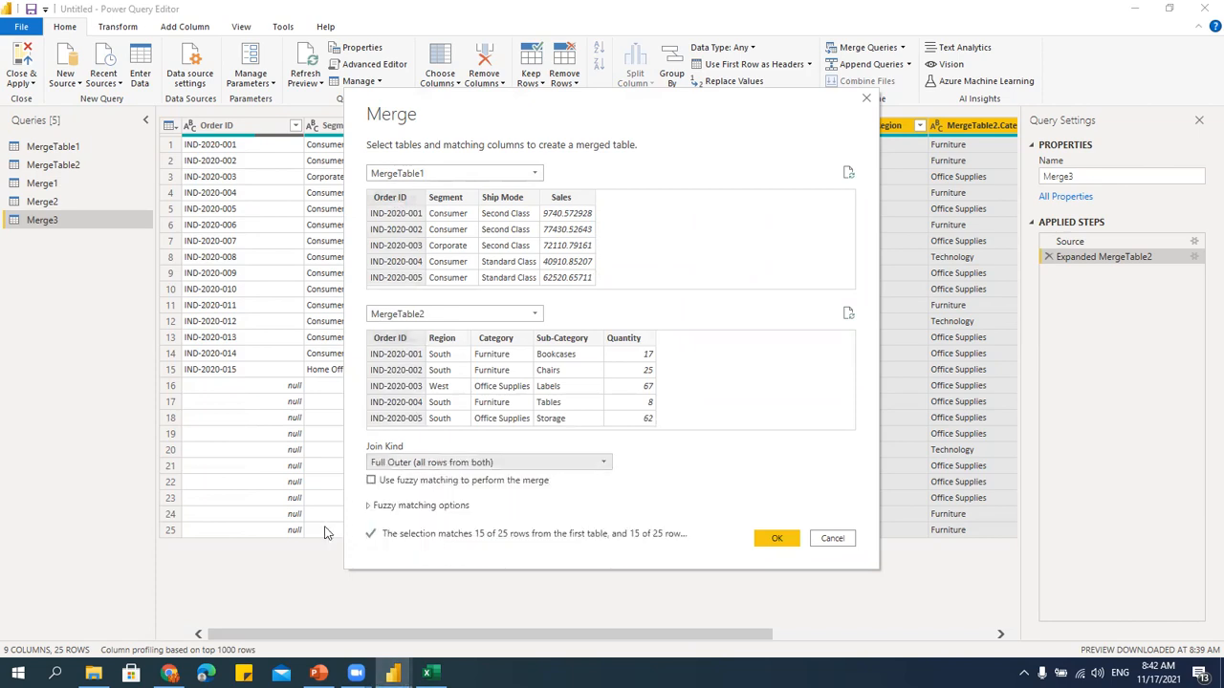
pyautogui.click(775, 539)
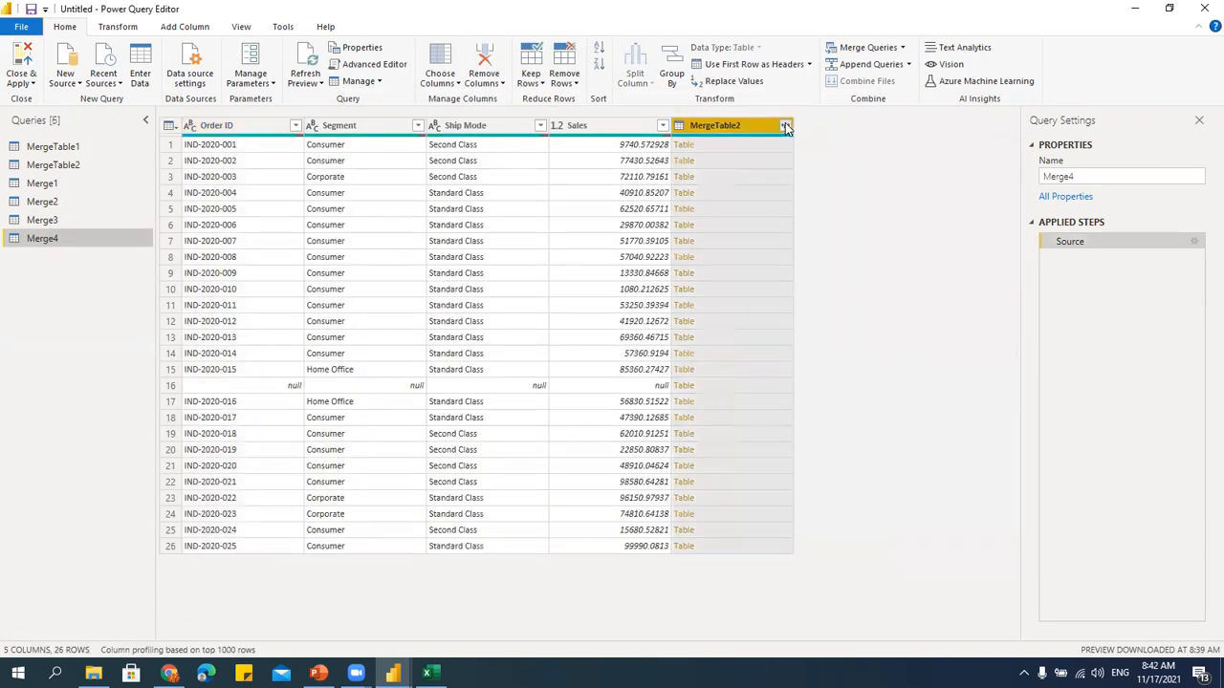
# Expand the MergeTable2 column of the full outer merge into all its fields and look through the rows.
pyautogui.click(786, 129)
pyautogui.click(697, 331)
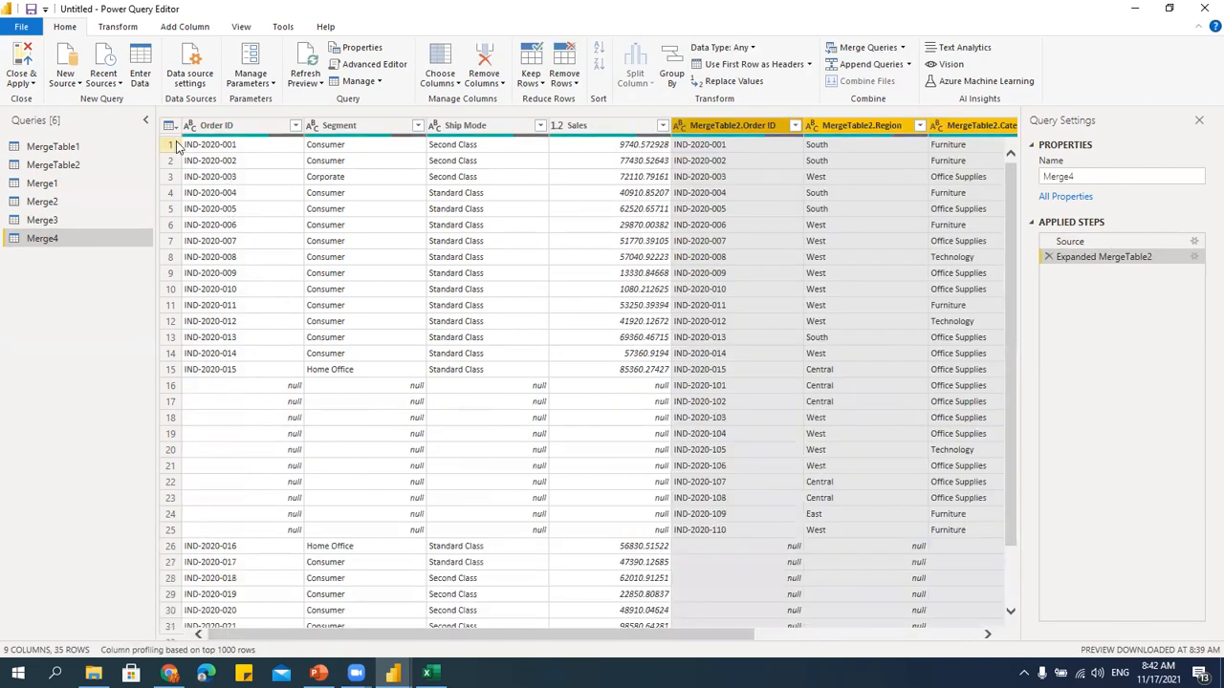
pyautogui.scroll(-2, 786, 392)
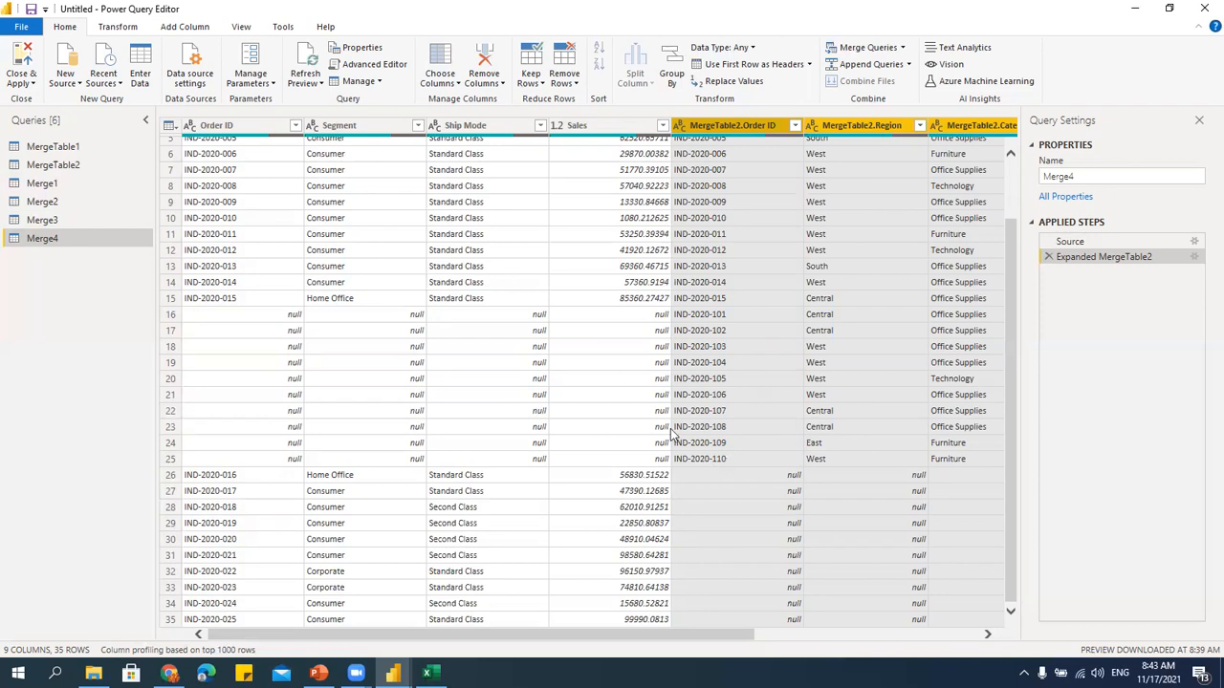
pyautogui.scroll(2, 495, 285)
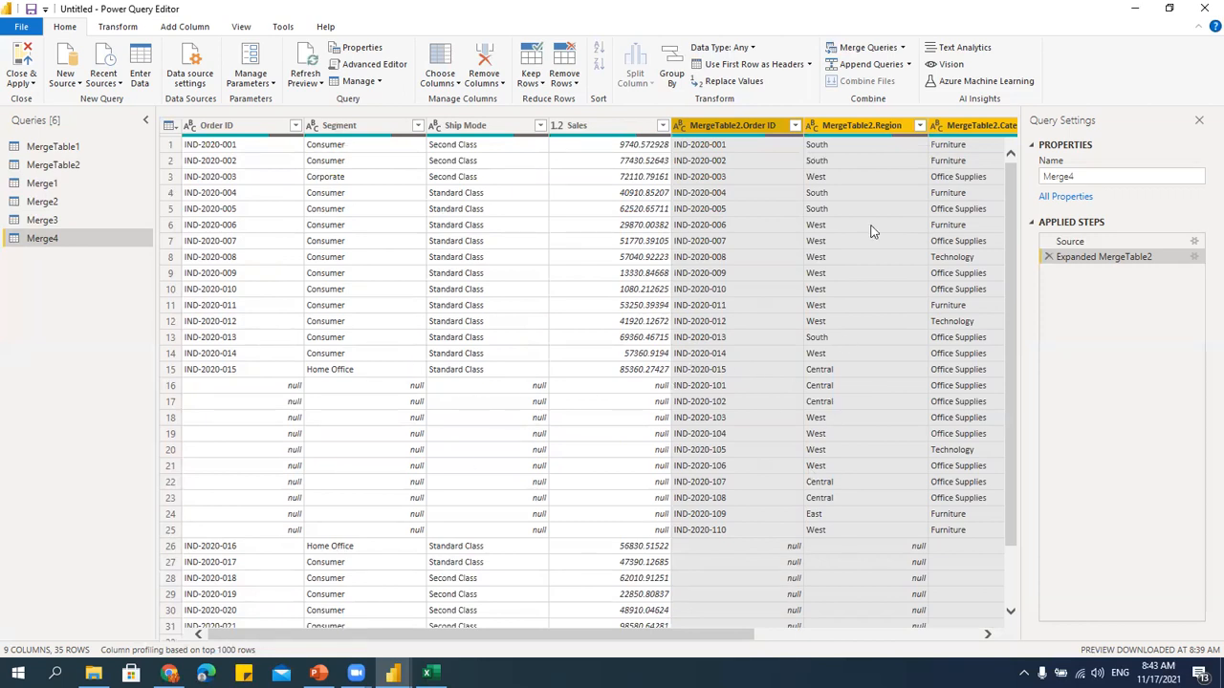
# Set up a fifth merge as a new query, joining MergeTable1 to MergeTable2 on their Order ID columns.
pyautogui.click(901, 46)
pyautogui.click(904, 84)
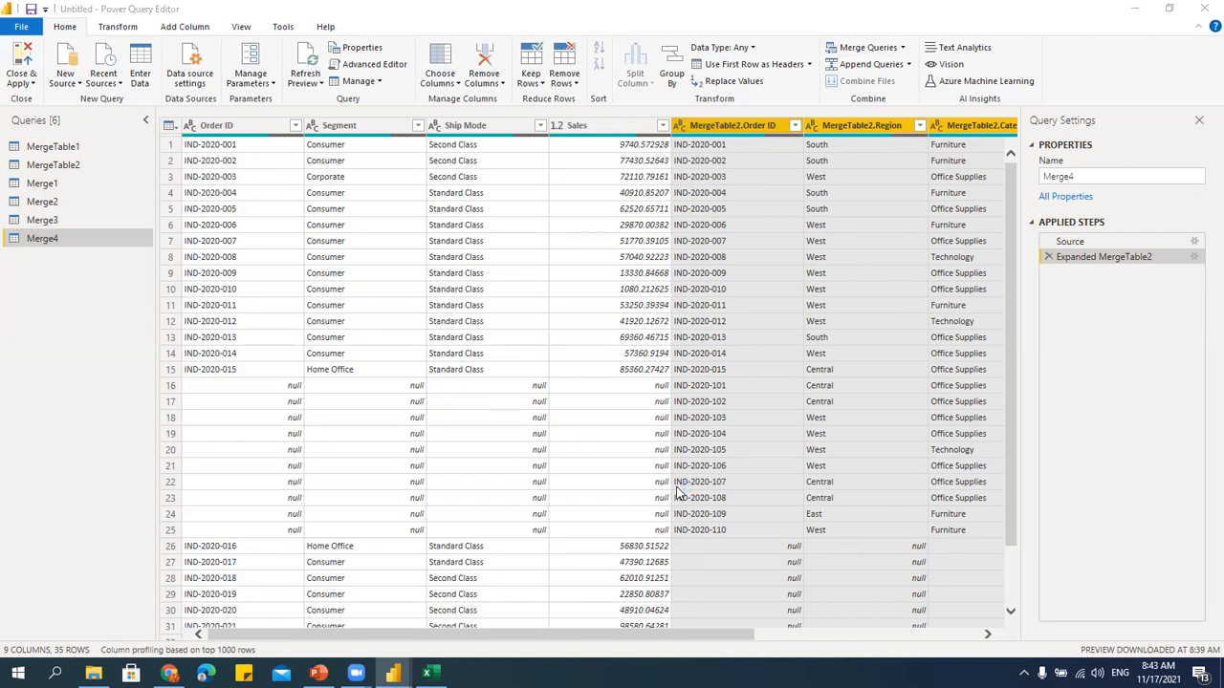
pyautogui.click(411, 176)
pyautogui.click(399, 251)
pyautogui.click(407, 313)
pyautogui.click(417, 405)
pyautogui.click(408, 199)
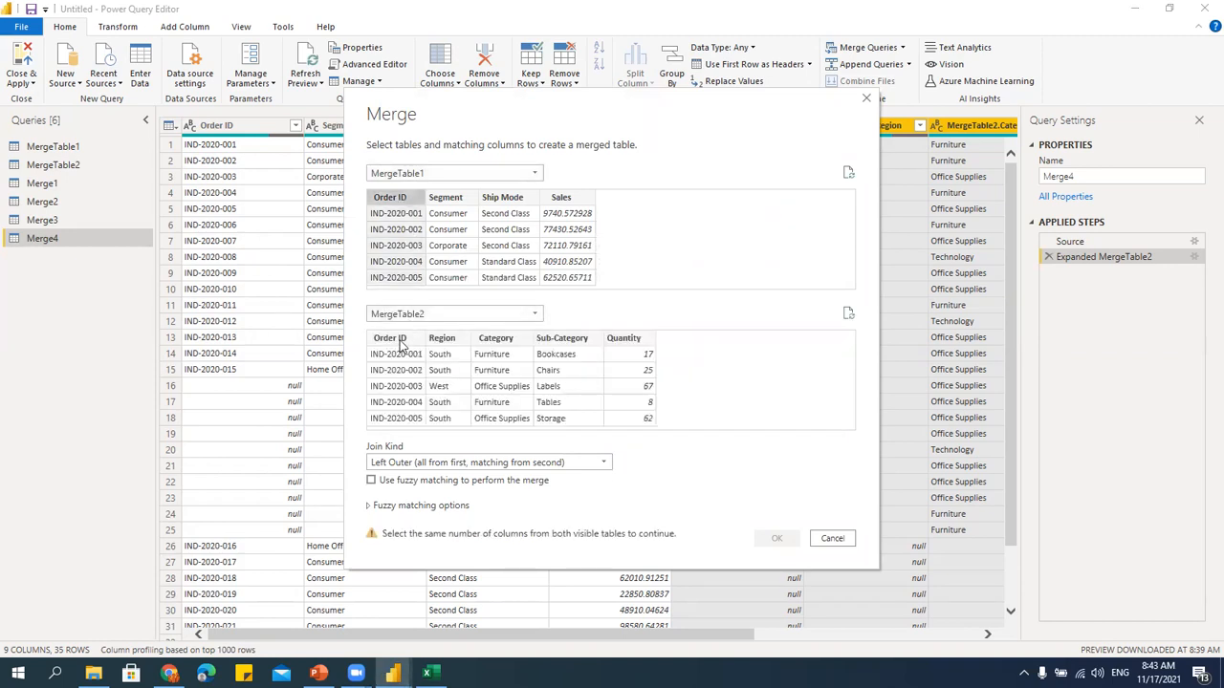
pyautogui.click(401, 342)
# Create the merged query with a Left Anti join (rows only in first) and expand its MergeTable2 column into all fields.
pyautogui.click(421, 462)
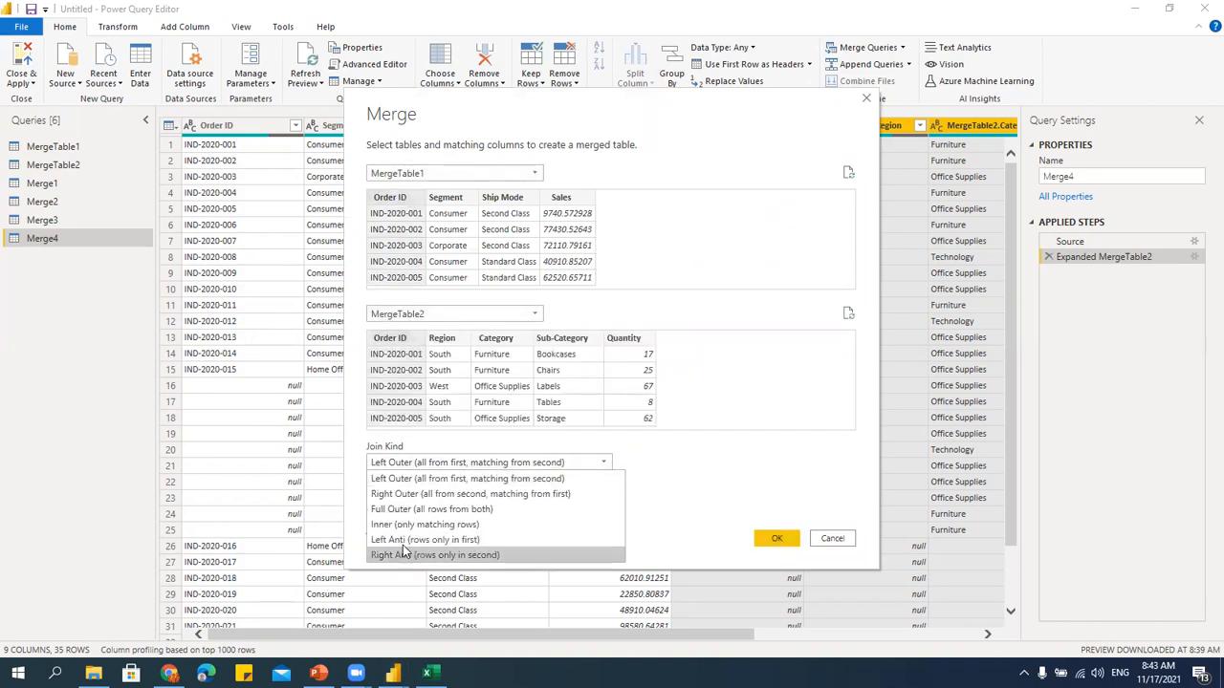
pyautogui.click(396, 540)
pyautogui.click(777, 539)
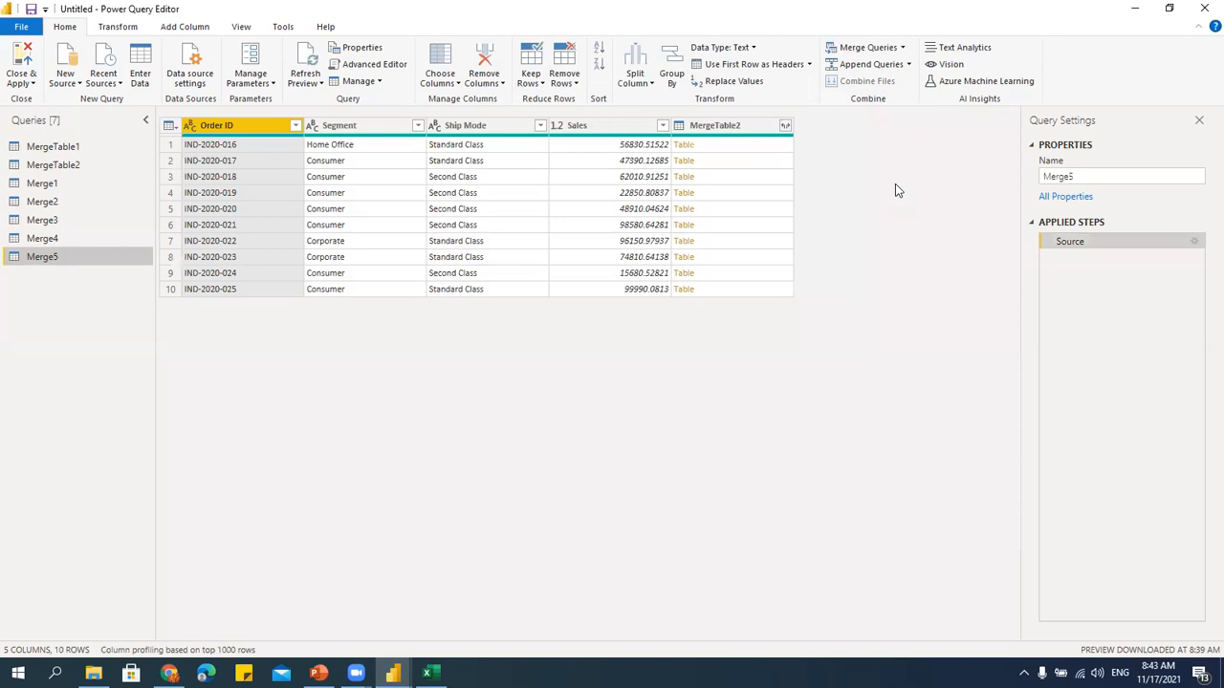
pyautogui.click(784, 125)
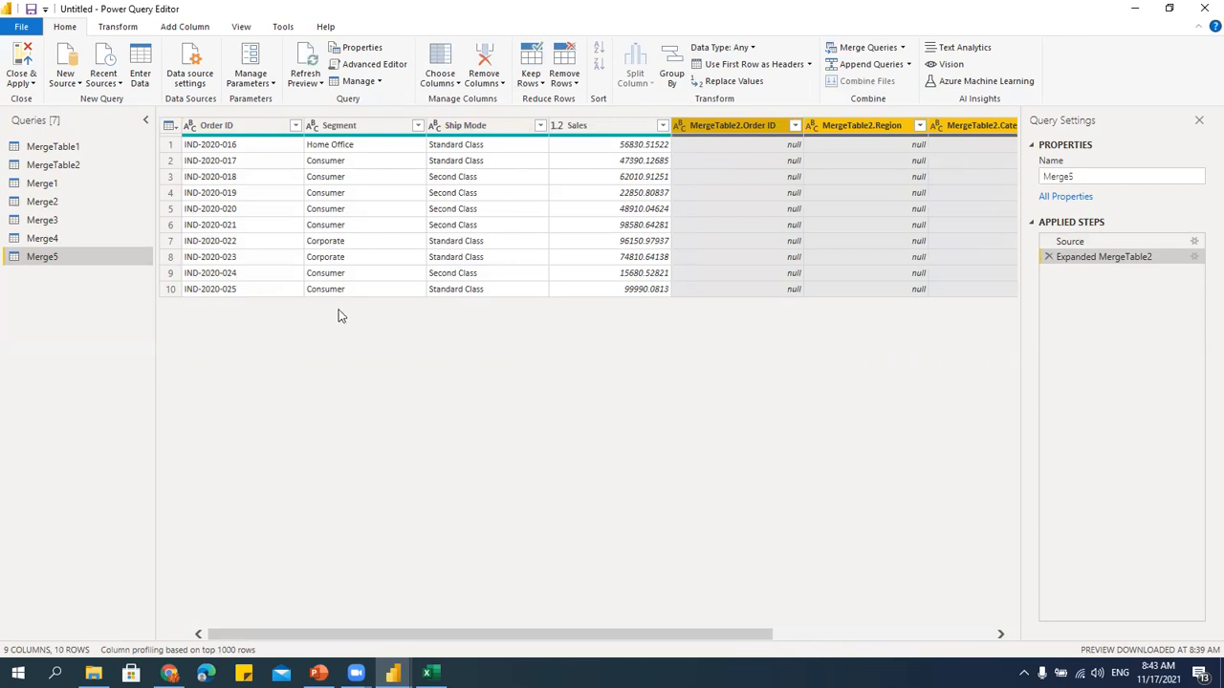
# Set up a sixth merge as a new query, joining MergeTable1 to MergeTable2 on their Order ID columns.
pyautogui.click(902, 48)
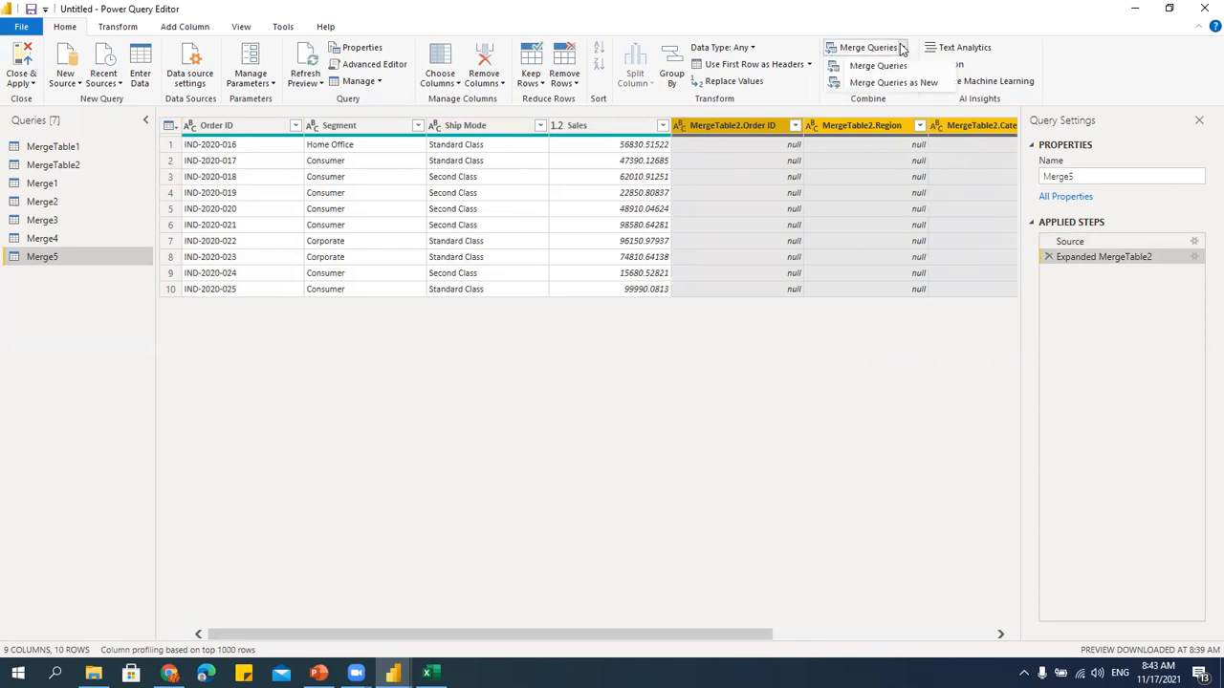
pyautogui.click(892, 84)
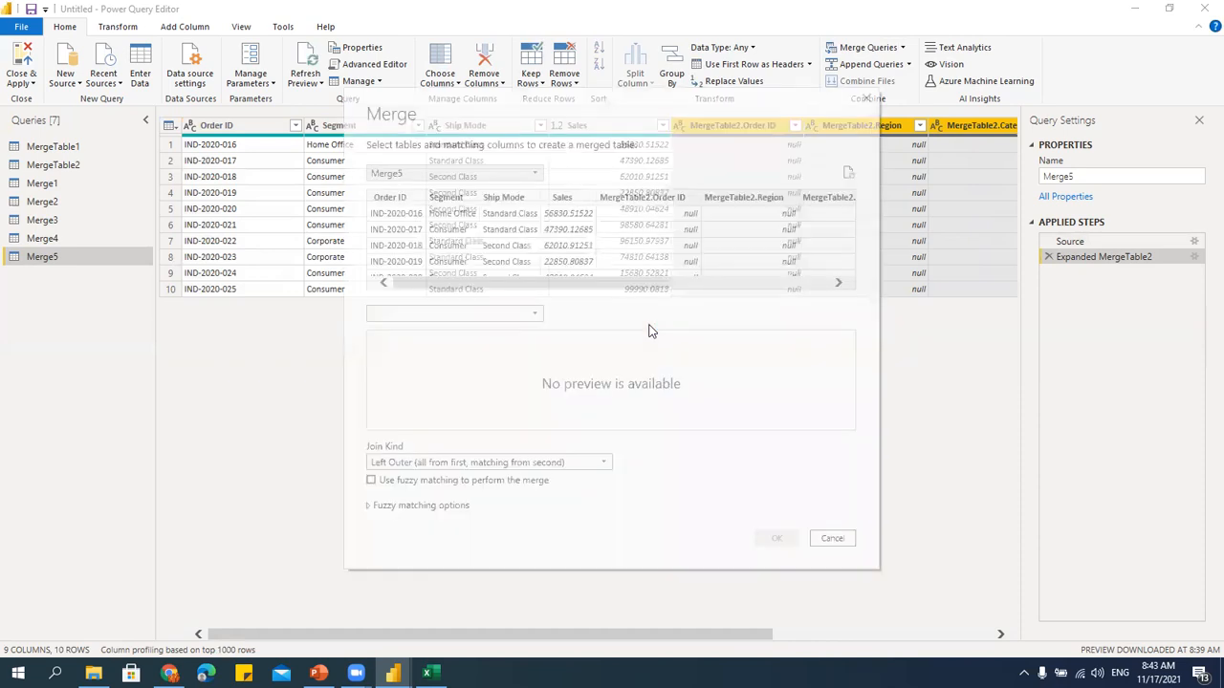
pyautogui.click(406, 174)
pyautogui.click(416, 266)
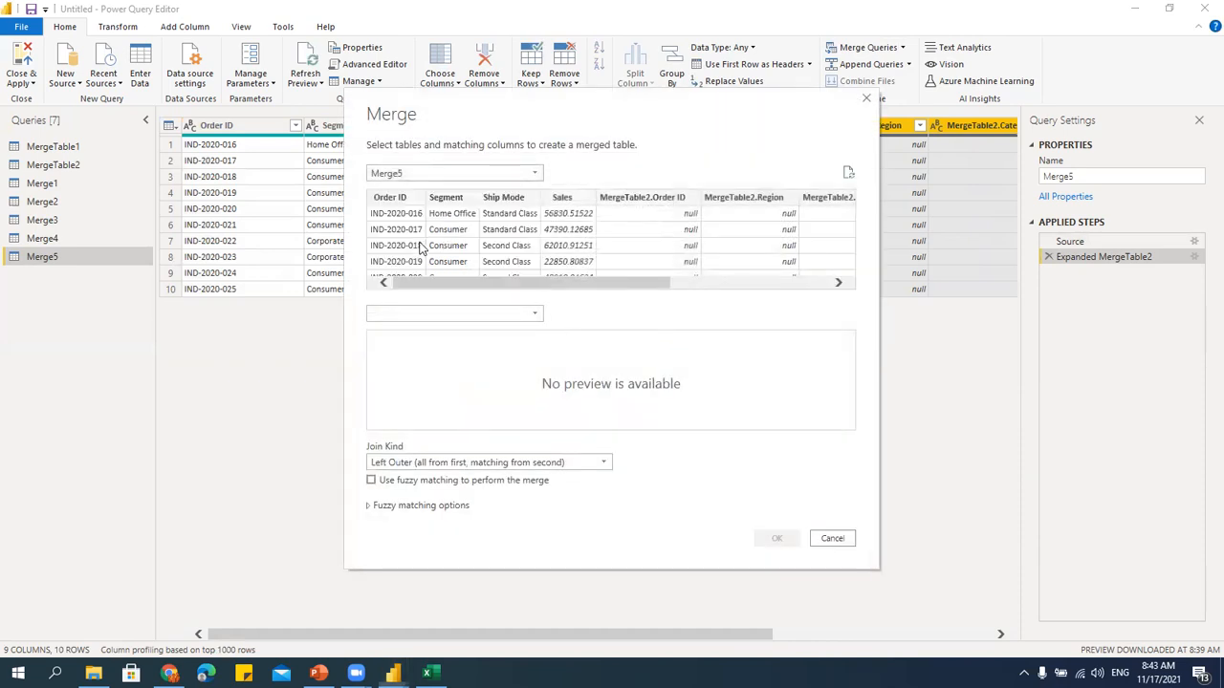
pyautogui.click(413, 314)
pyautogui.click(450, 400)
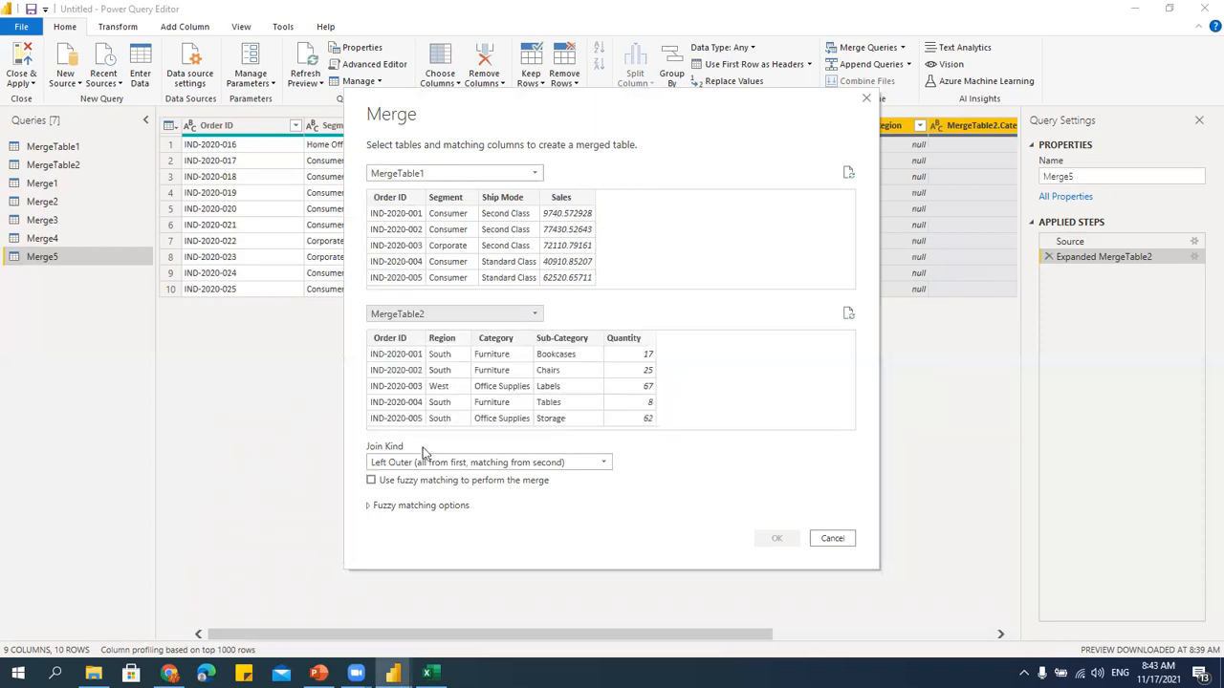
pyautogui.click(412, 342)
pyautogui.click(409, 198)
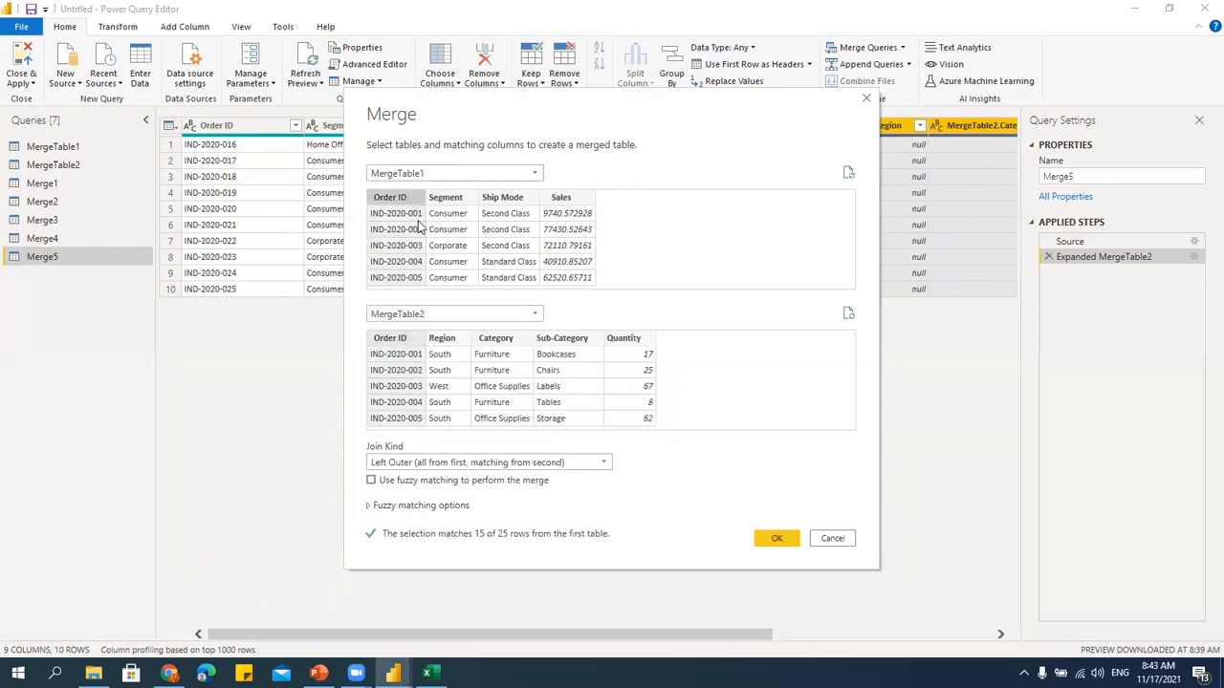
# Create the merged query with a Right Anti join (rows only in second) and expand its MergeTable2 column into all fields.
pyautogui.click(449, 465)
pyautogui.click(425, 555)
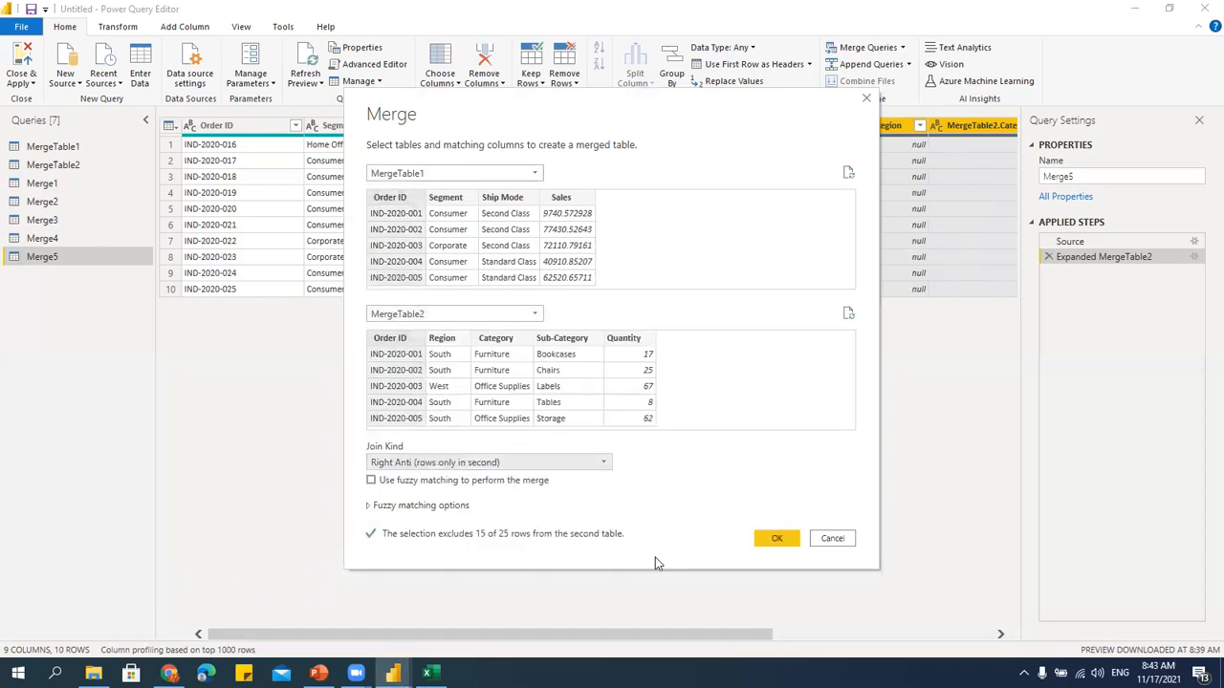
pyautogui.click(777, 539)
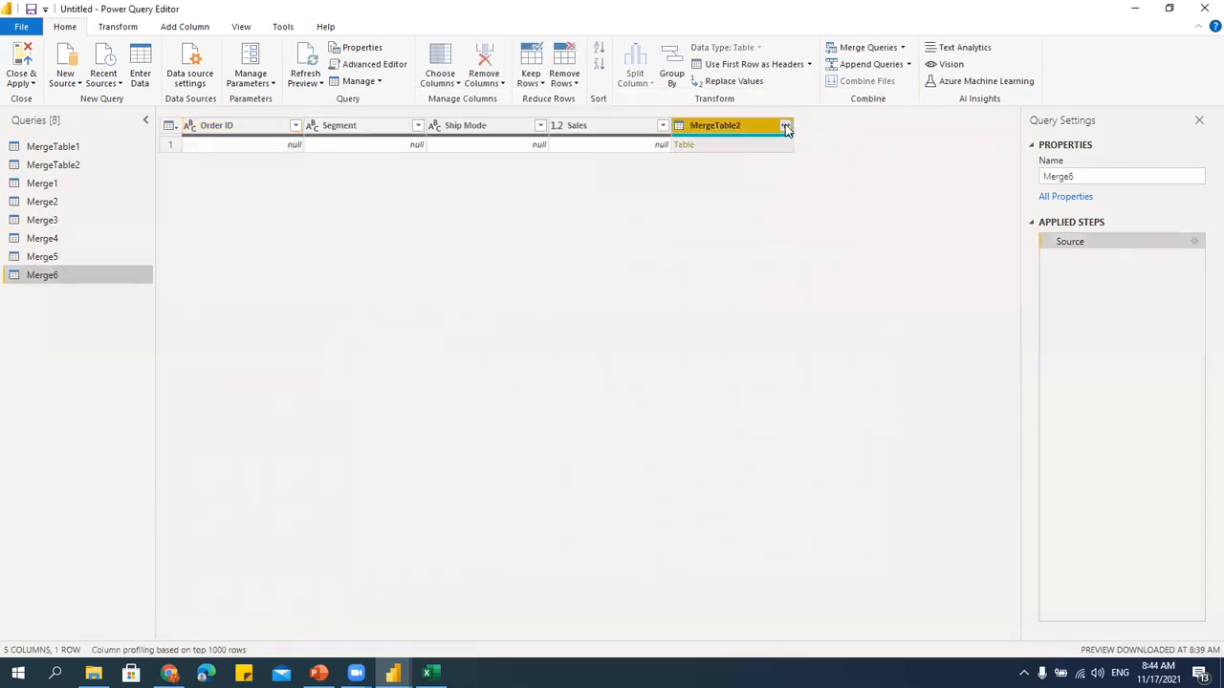
pyautogui.click(784, 126)
pyautogui.click(697, 331)
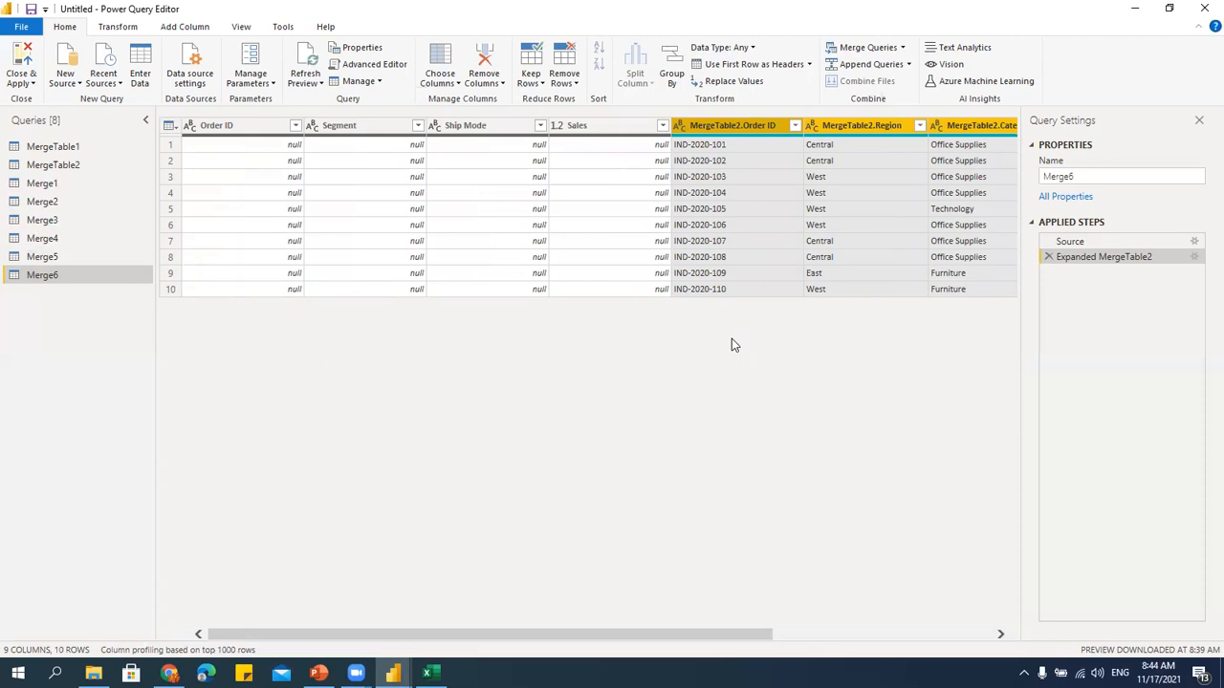
# Delete all queries from MergeTable1 through Merge6.
pyautogui.click(79, 148)
pyautogui.keyDown('shift'); pyautogui.click(81, 278); pyautogui.keyUp('shift')
pyautogui.press('Delete')
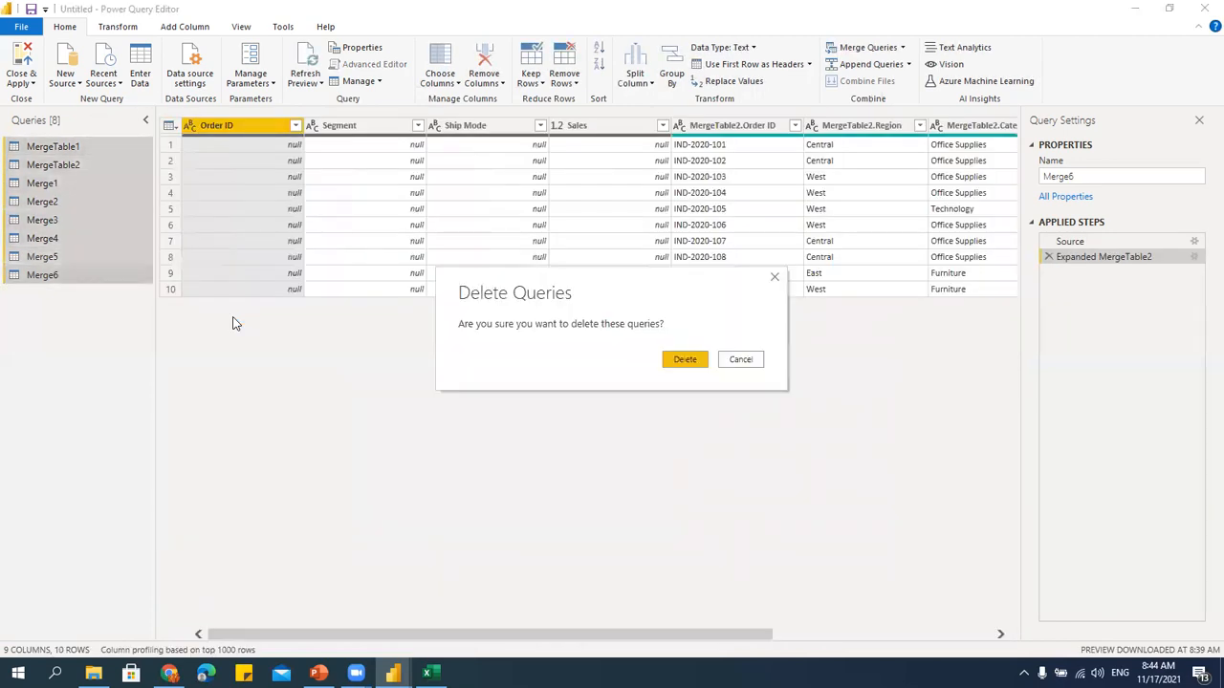
pyautogui.click(703, 364)
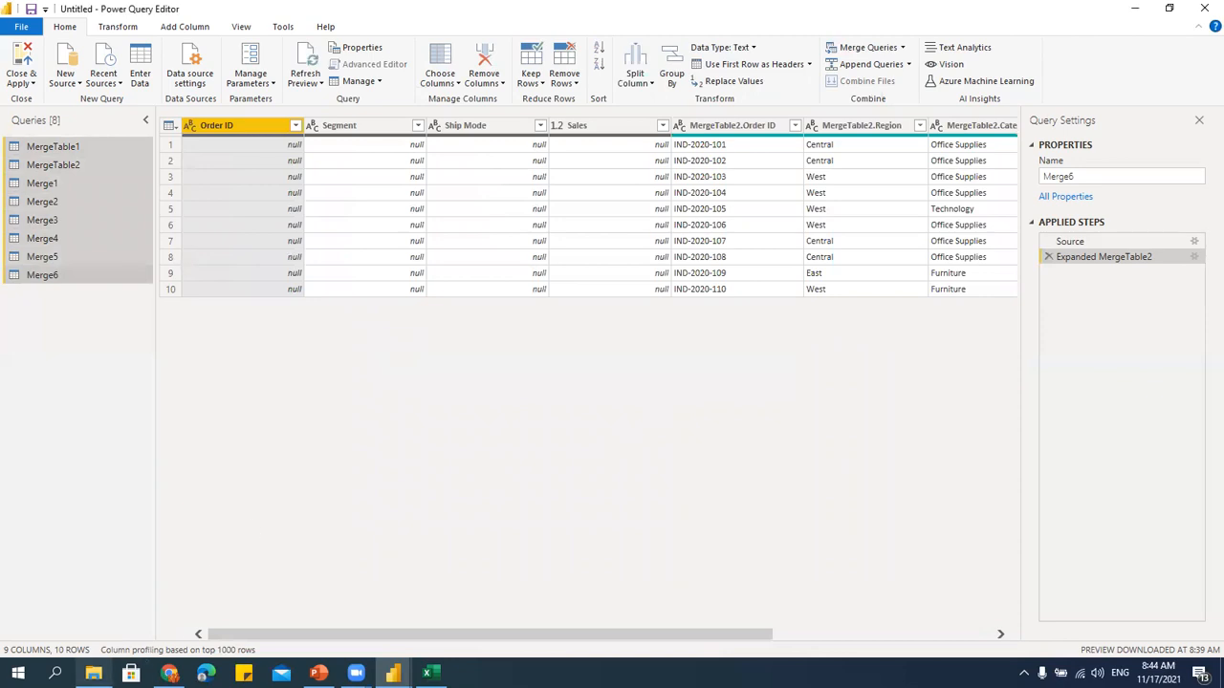
# Switch to File Explorer and check the Power Query Editor folder in iTAS Training Files > Power BI > Day 02.
pyautogui.click(93, 674)
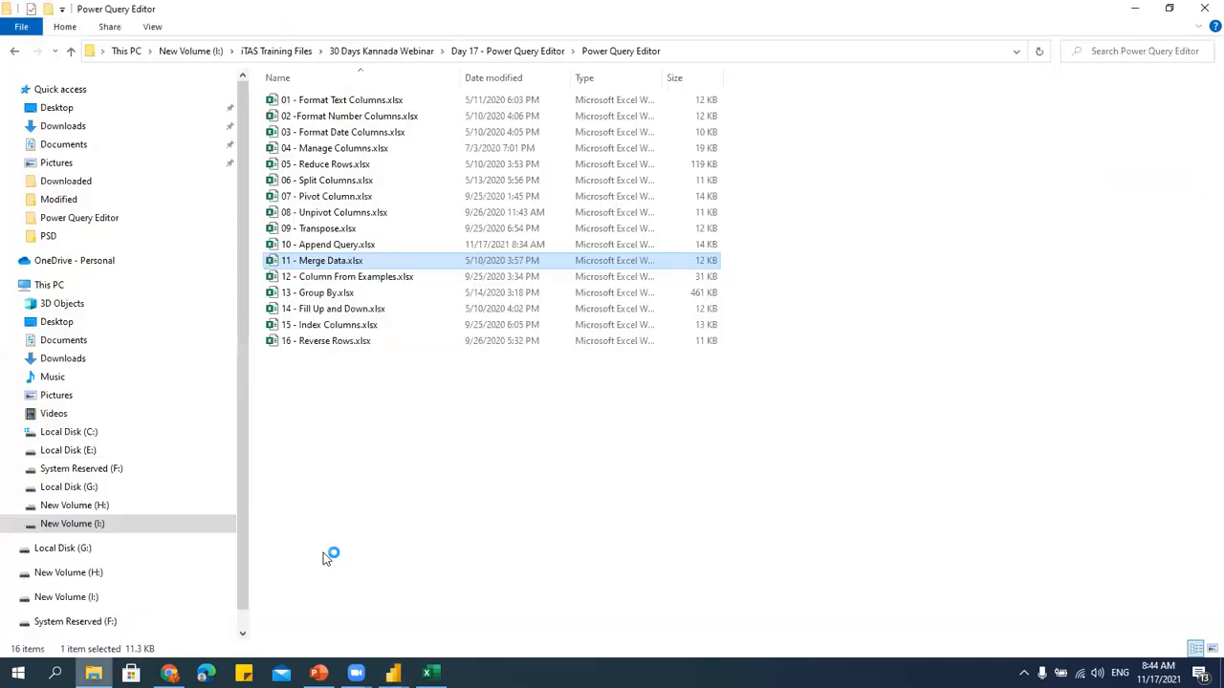
pyautogui.click(282, 52)
pyautogui.doubleClick(318, 247)
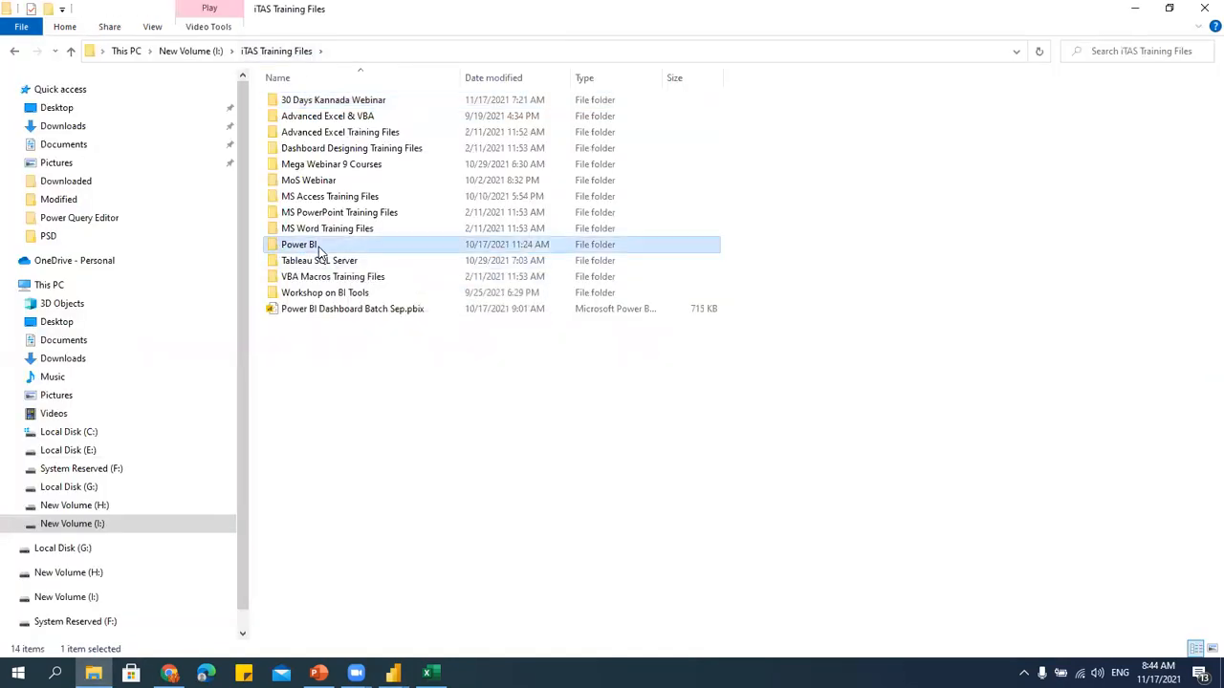
pyautogui.click(318, 152)
pyautogui.doubleClick(319, 154)
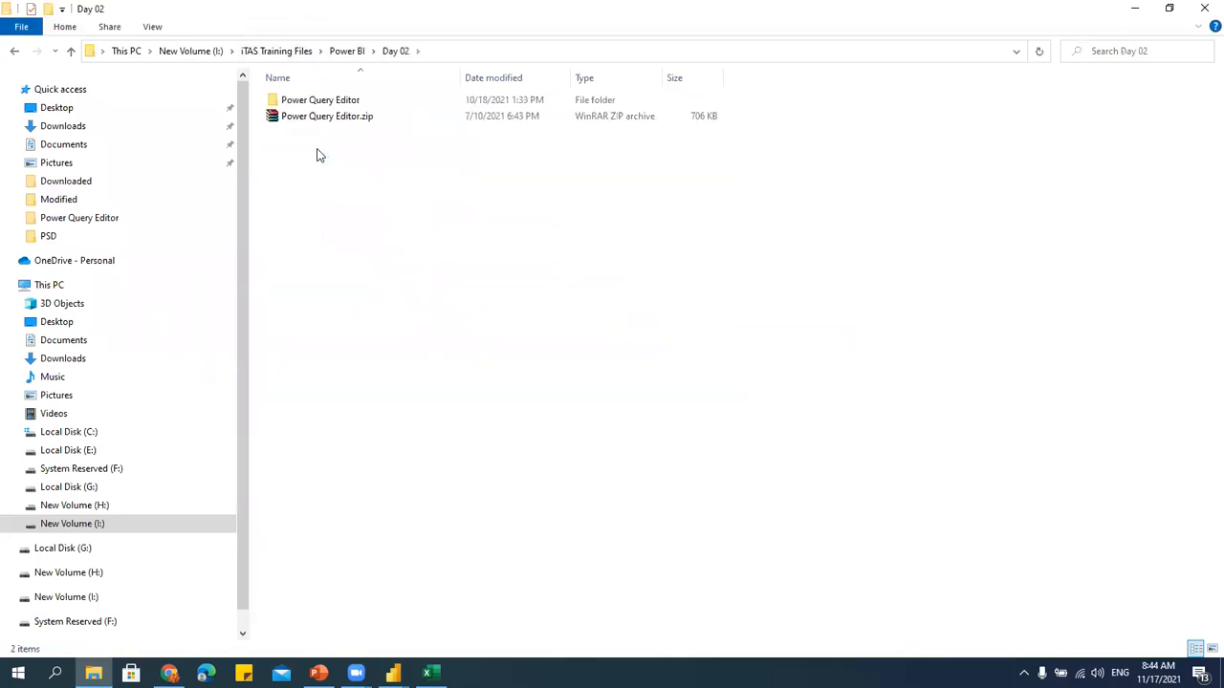
pyautogui.click(325, 101)
pyautogui.doubleClick(347, 103)
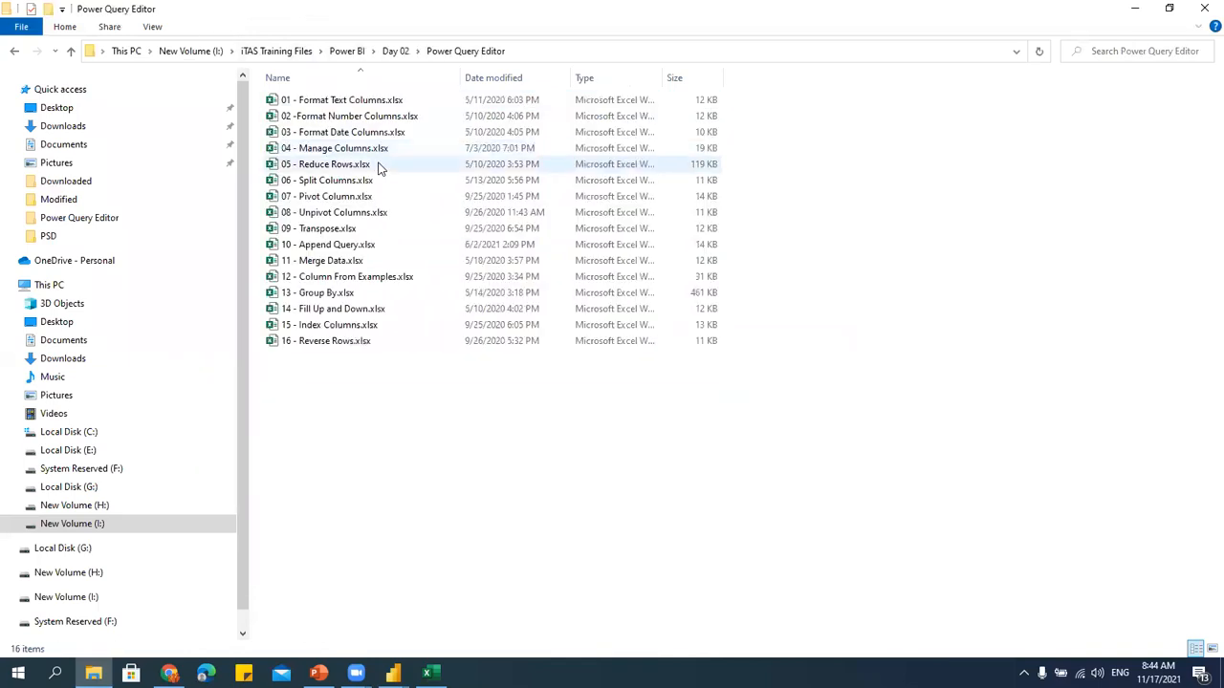
# Look through the Day 03 and Day 04 folders of Power BI for raw data files and return to iTAS Training Files.
pyautogui.click(395, 51)
pyautogui.click(347, 51)
pyautogui.click(316, 168)
pyautogui.doubleClick(319, 169)
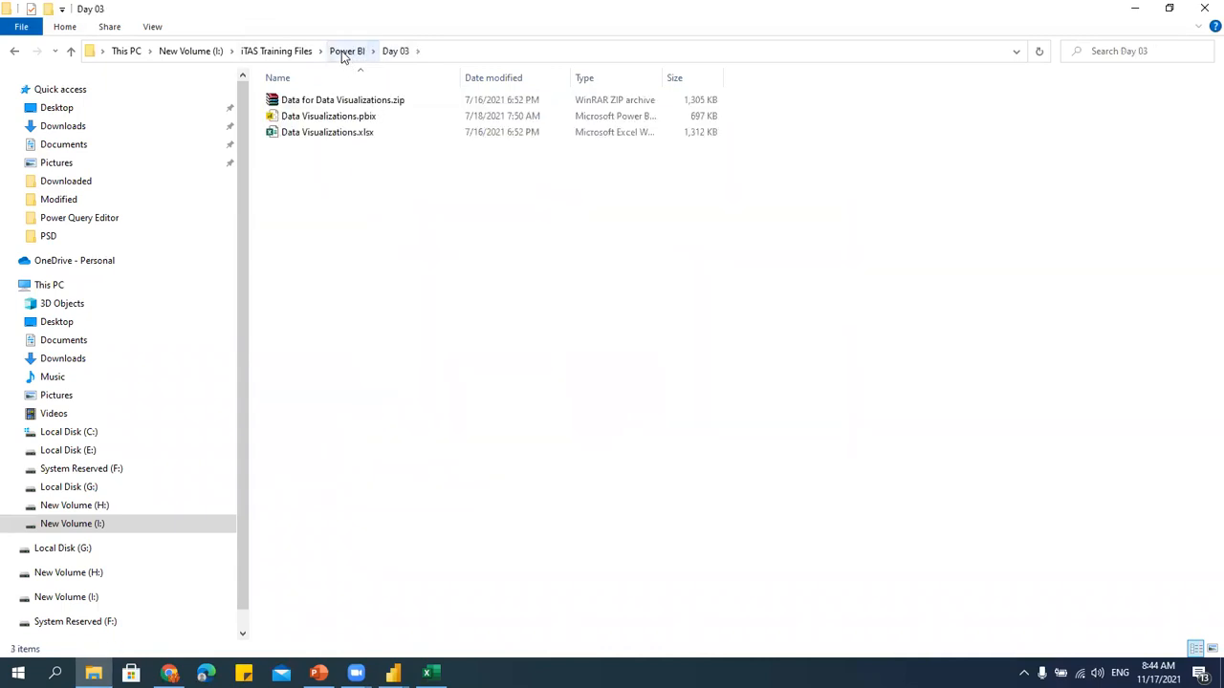
pyautogui.click(347, 51)
pyautogui.click(319, 181)
pyautogui.doubleClick(319, 181)
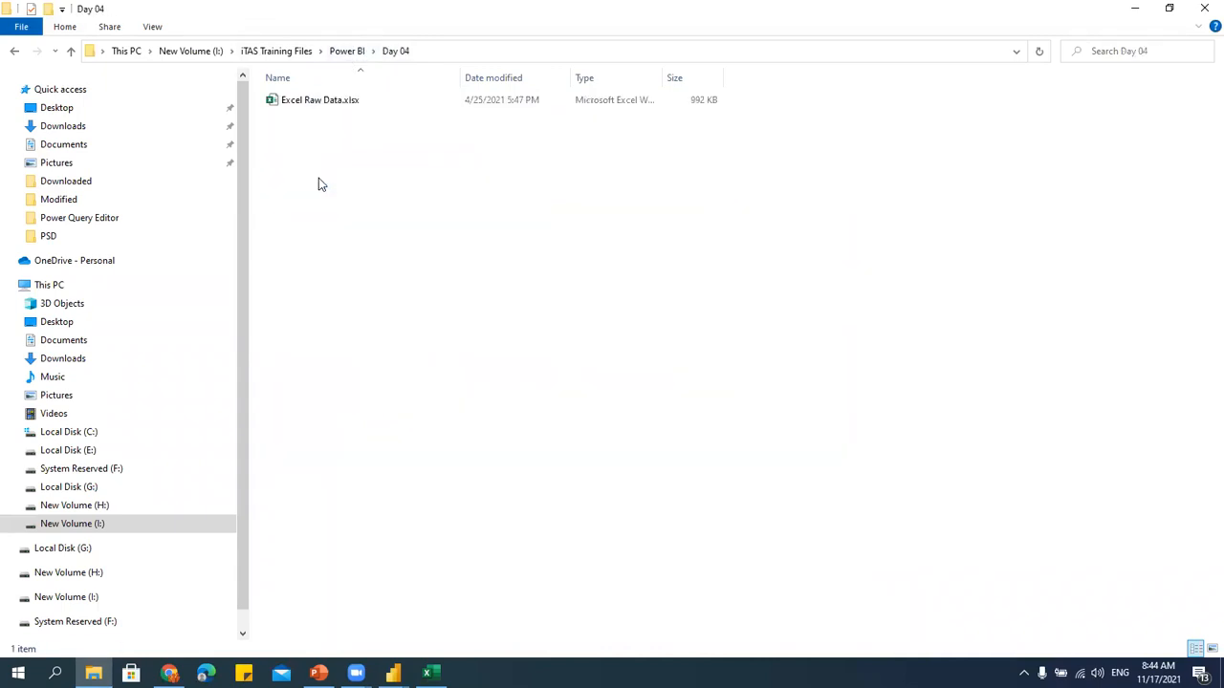
pyautogui.click(346, 51)
pyautogui.click(287, 52)
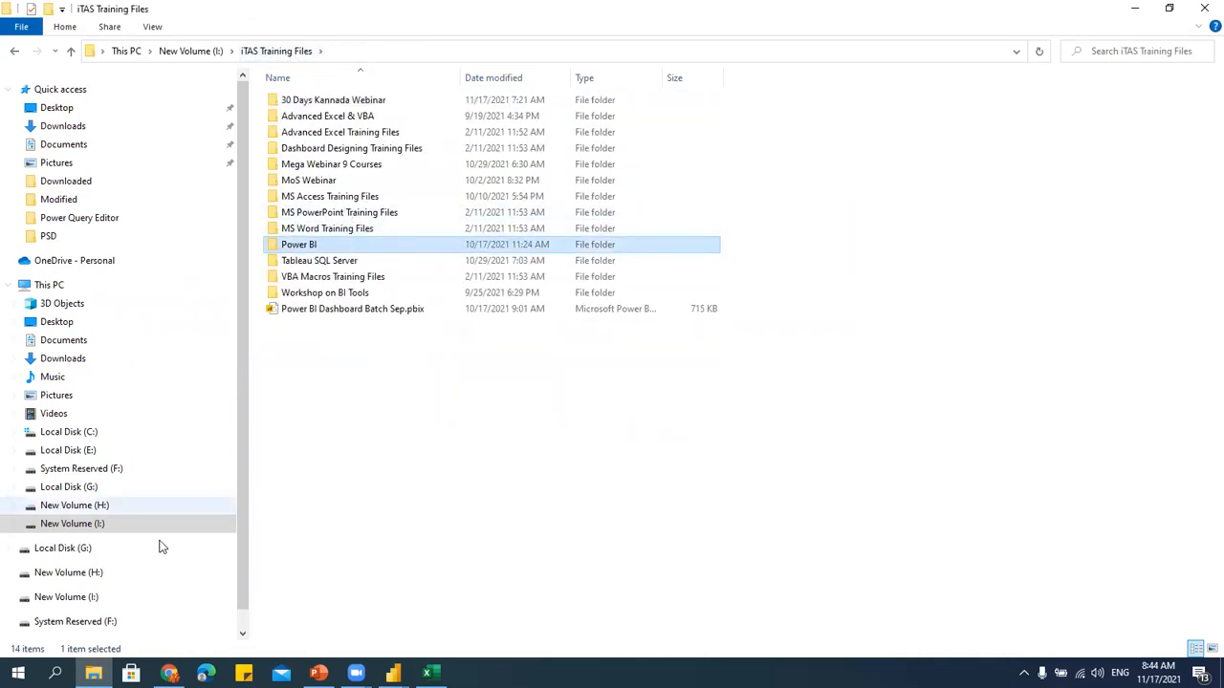
# Check the Raw Data folder on Local Disk (E:) and copy its New folder and Raw Data subfolders.
pyautogui.click(77, 452)
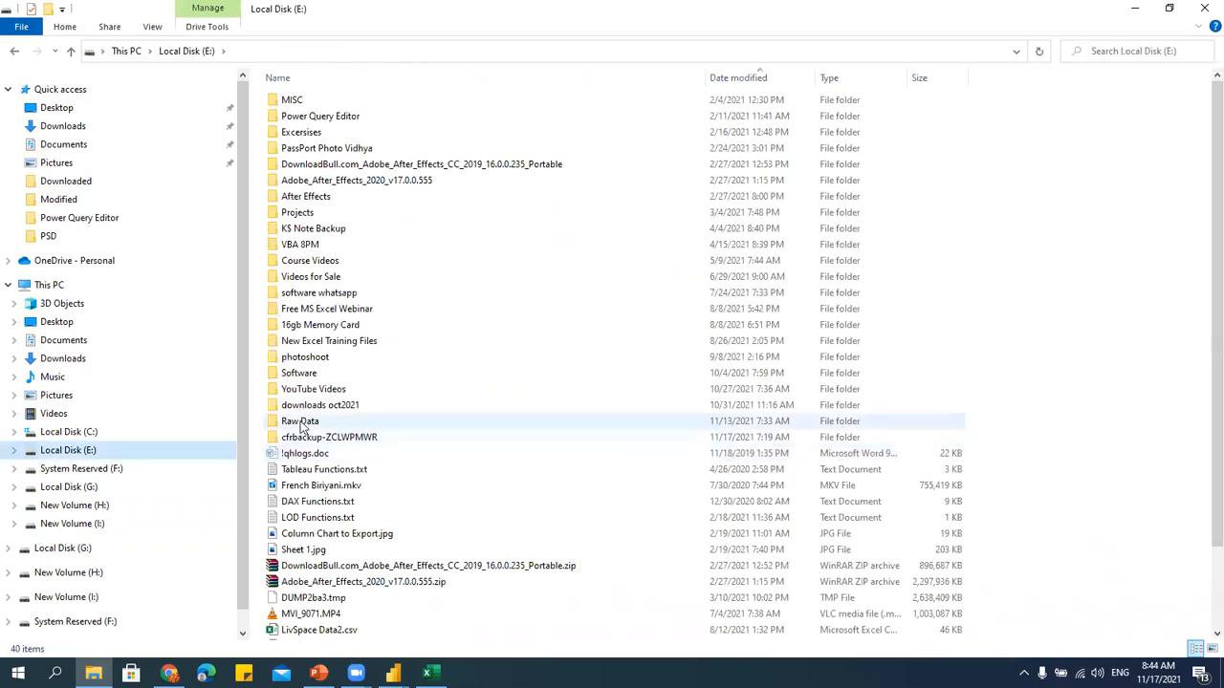
pyautogui.doubleClick(303, 421)
pyautogui.click(334, 116)
pyautogui.doubleClick(334, 117)
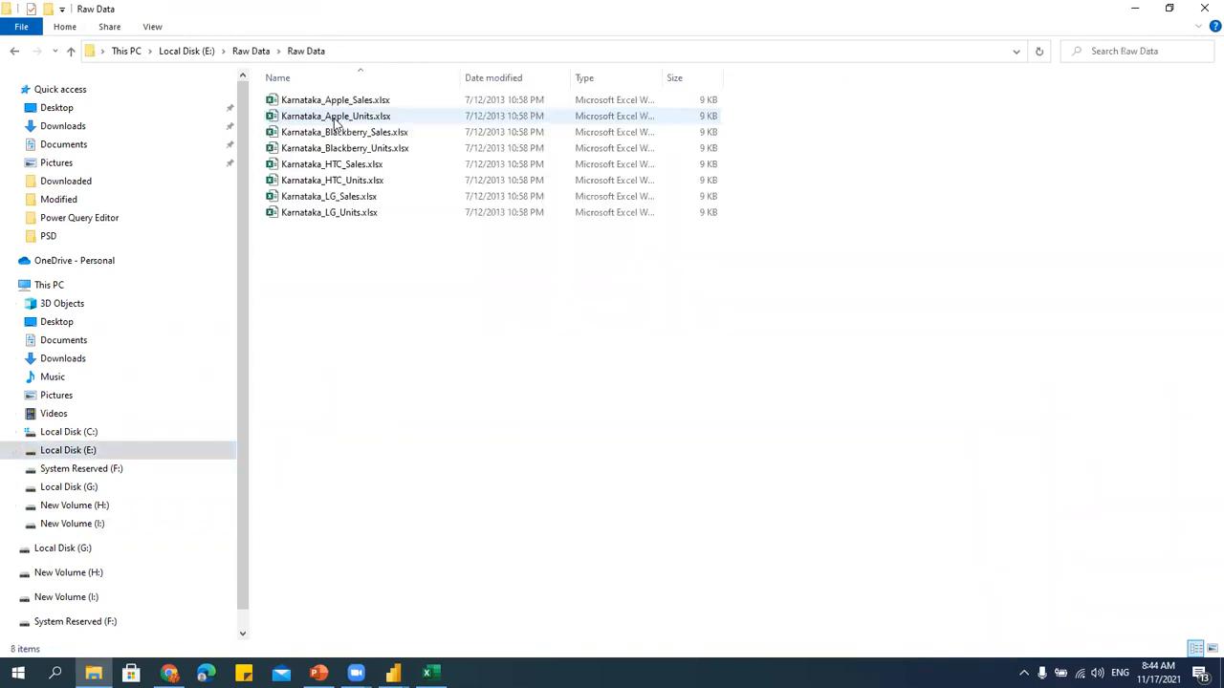
pyautogui.click(251, 51)
pyautogui.doubleClick(320, 105)
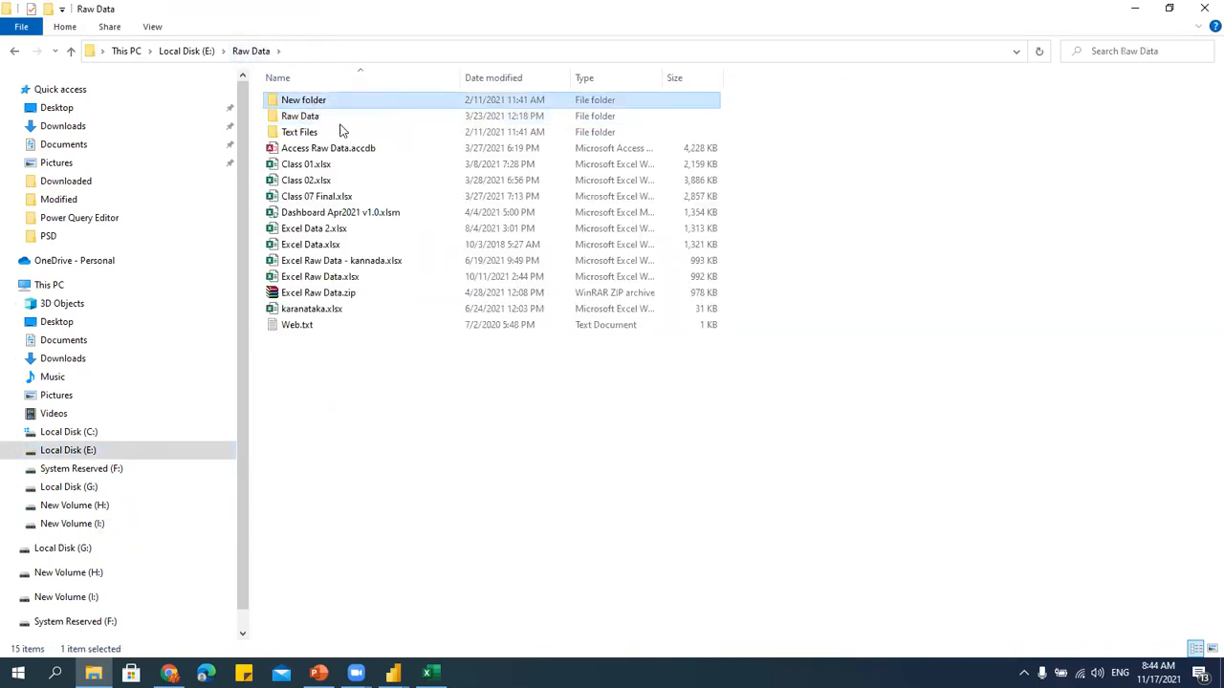
pyautogui.click(250, 50)
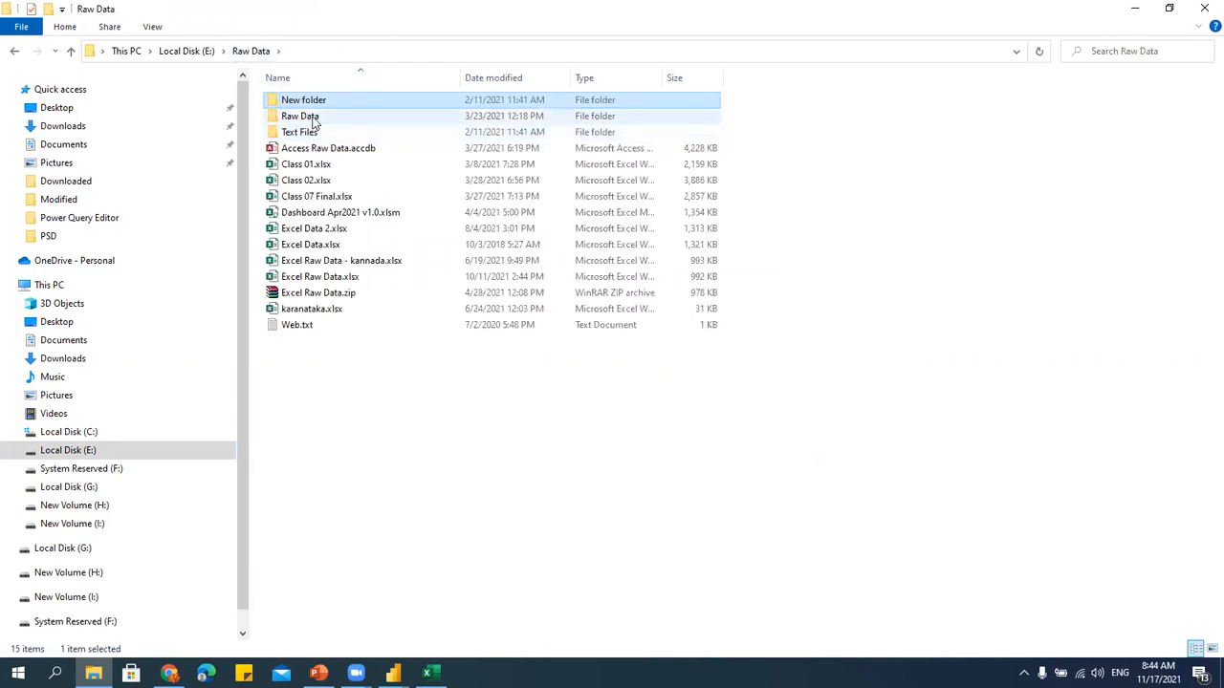
pyautogui.keyDown('ctrl'); pyautogui.click(301, 116); pyautogui.keyUp('ctrl')
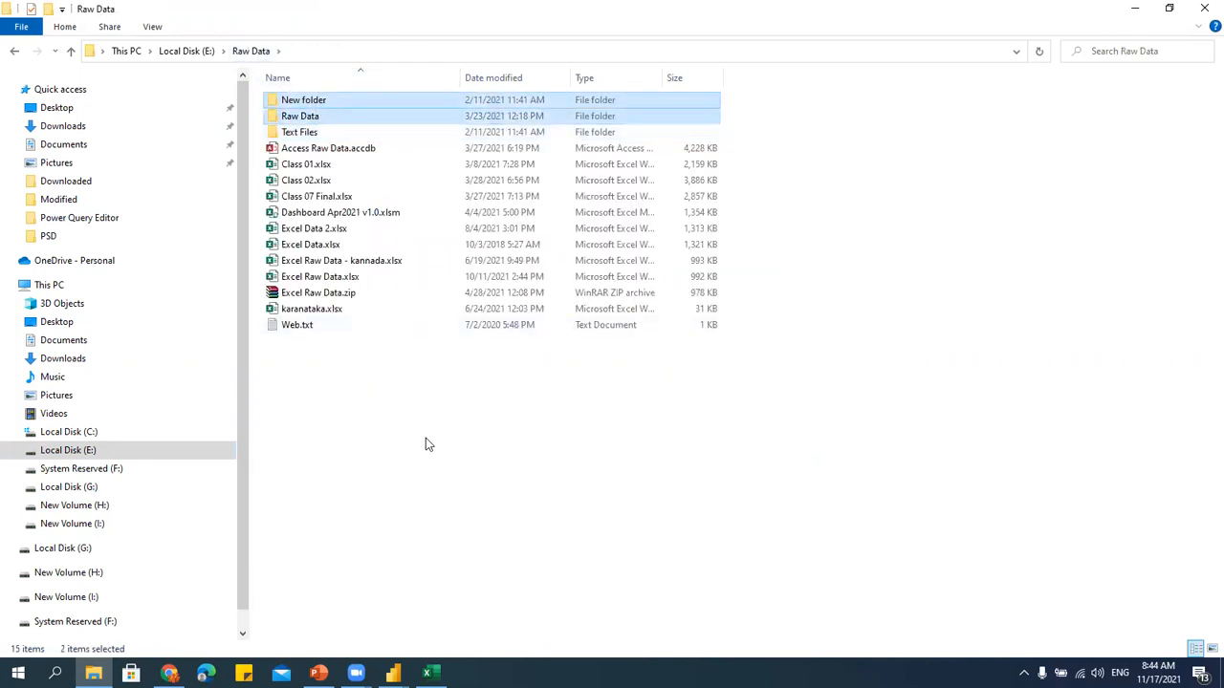
# Paste the two copied folders into 30 Days Kannada Webinar > Day 17 - Power Query Editor > Power Query Editor on New Volume (I:).
pyautogui.click(114, 597)
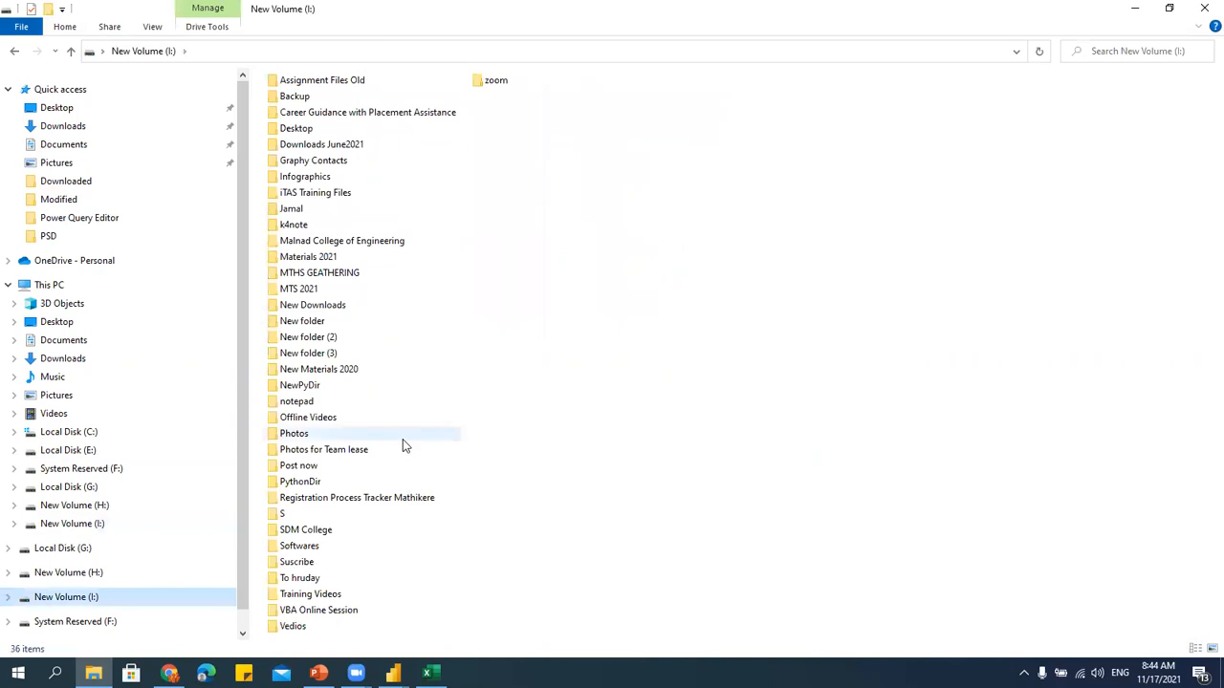
pyautogui.doubleClick(323, 192)
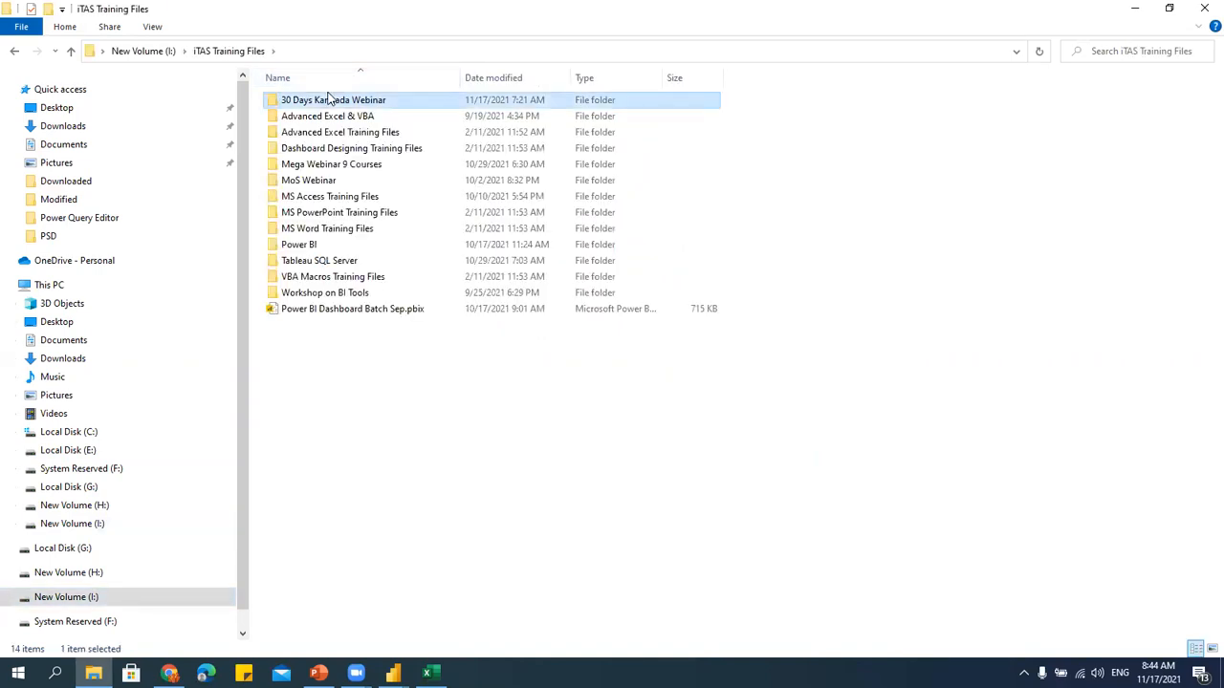
pyautogui.doubleClick(328, 100)
pyautogui.doubleClick(326, 101)
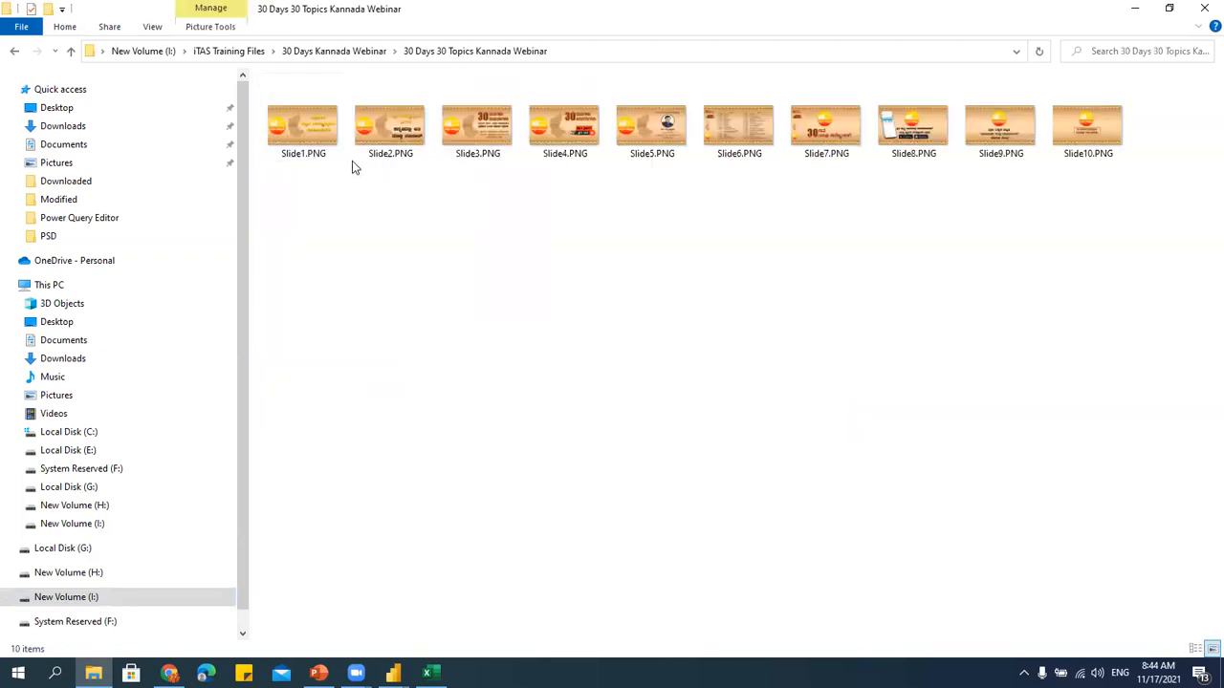
pyautogui.click(319, 55)
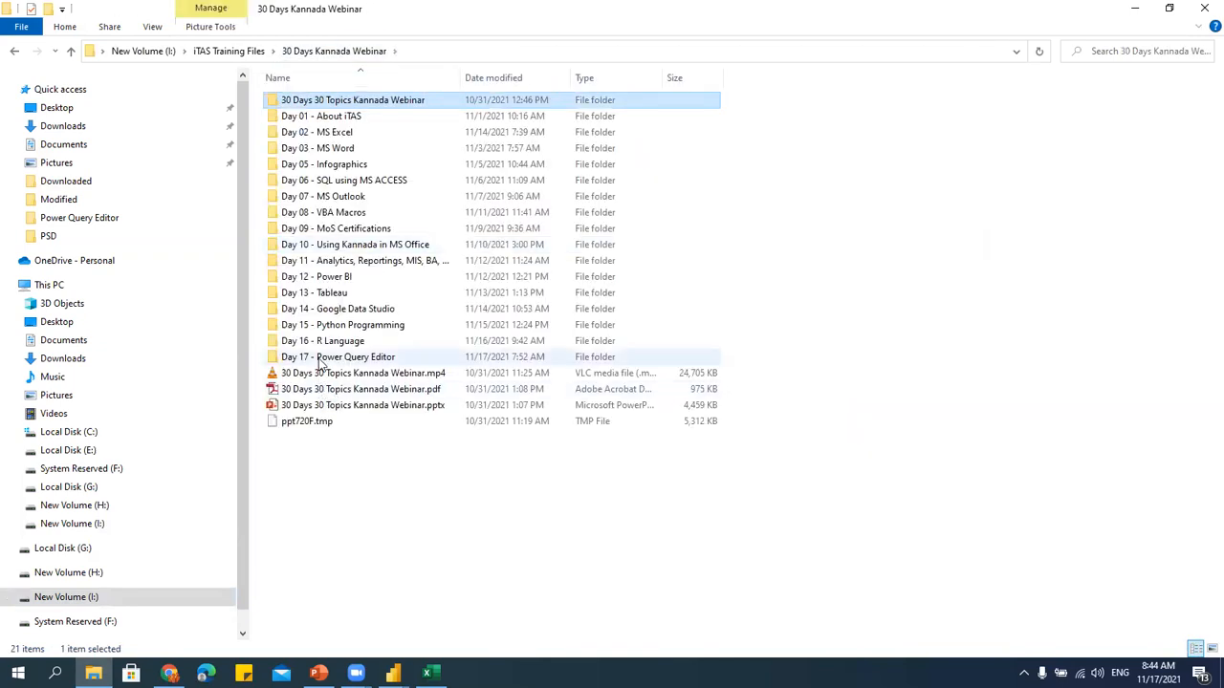
pyautogui.doubleClick(325, 357)
pyautogui.doubleClick(323, 100)
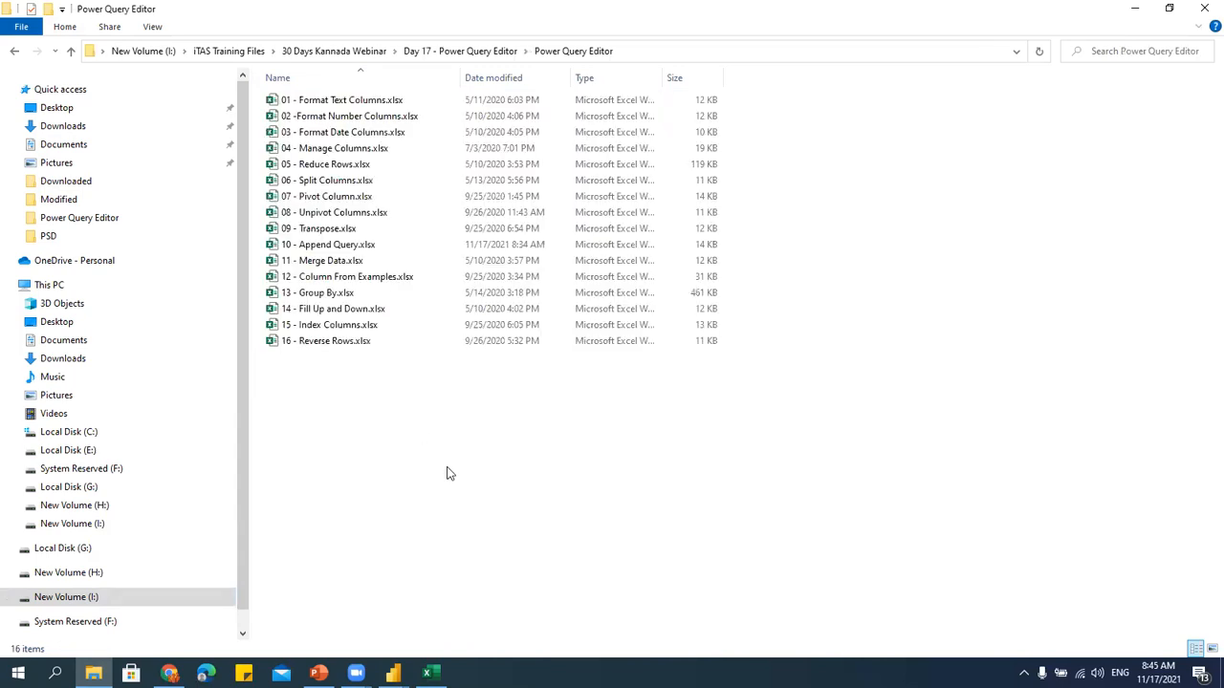
pyautogui.hotkey('ctrl', 'v')
pyautogui.click(344, 423)
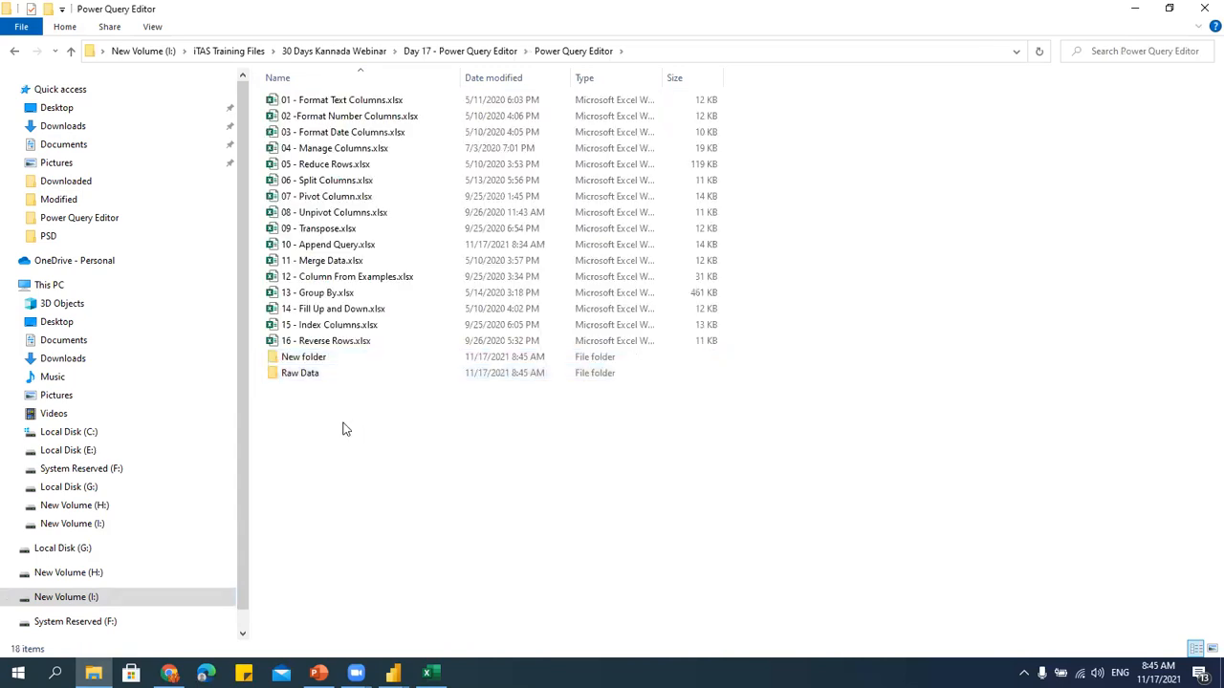
# Check the workbooks inside the pasted Raw Data and New folder folders by selecting all files in each.
pyautogui.doubleClick(320, 374)
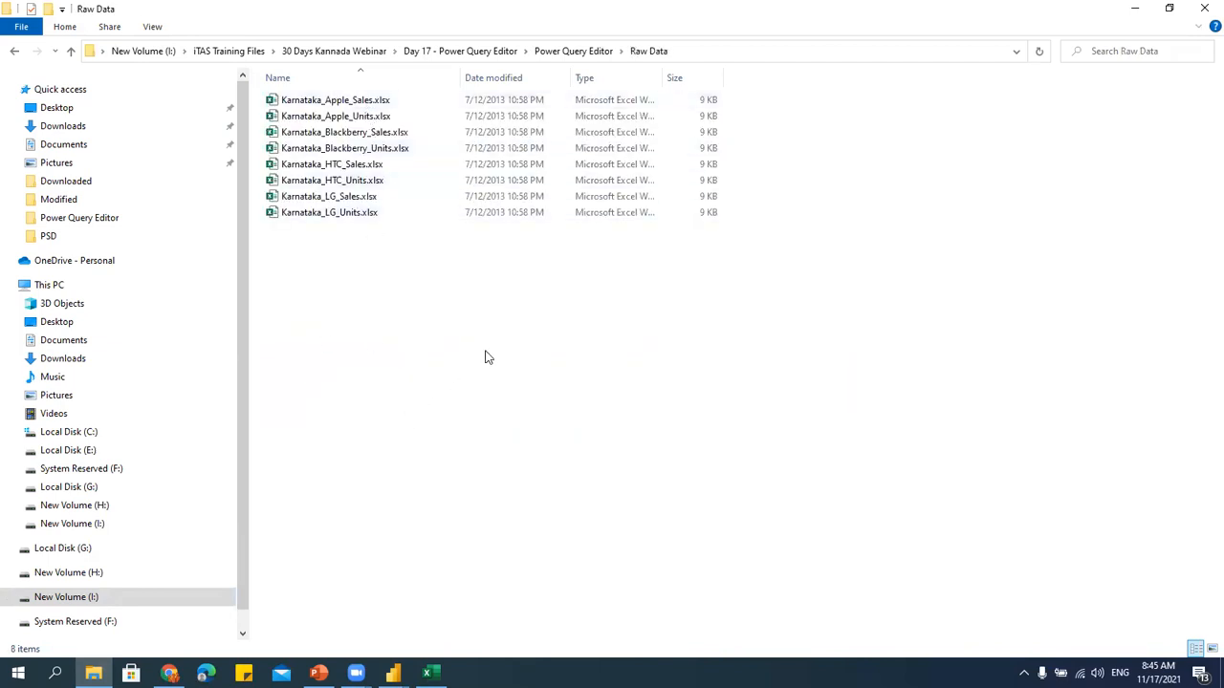
pyautogui.moveTo(623, 342); pyautogui.dragTo(271, 78)
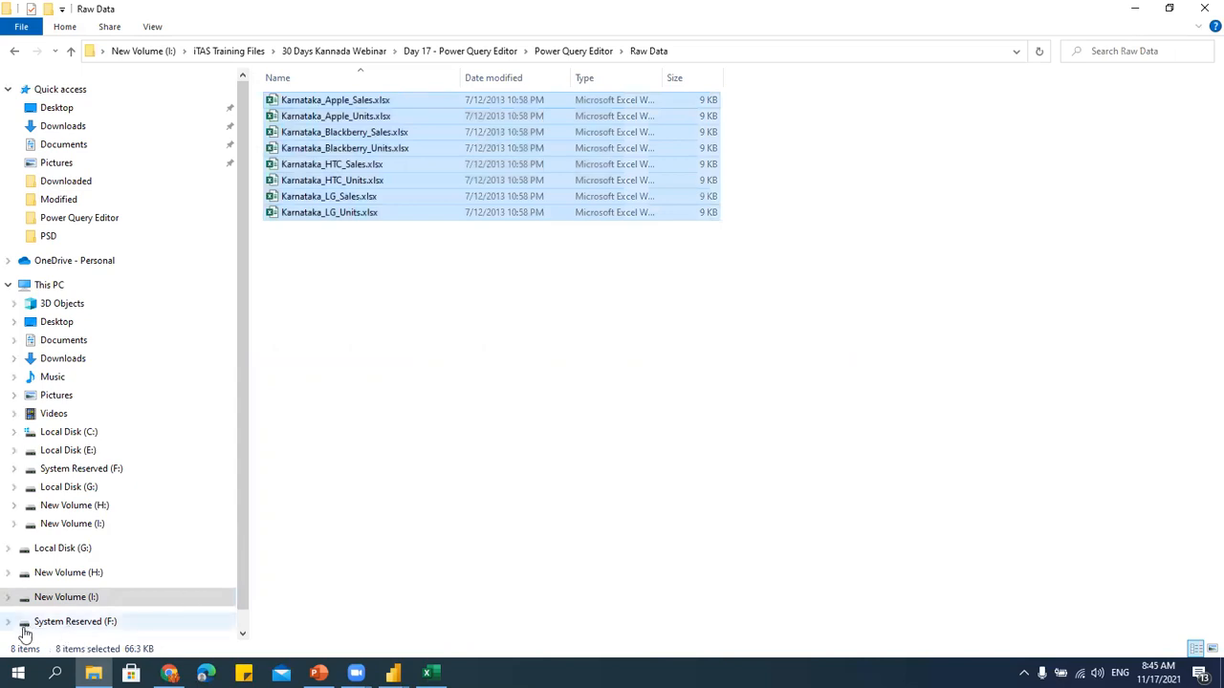
pyautogui.click(566, 54)
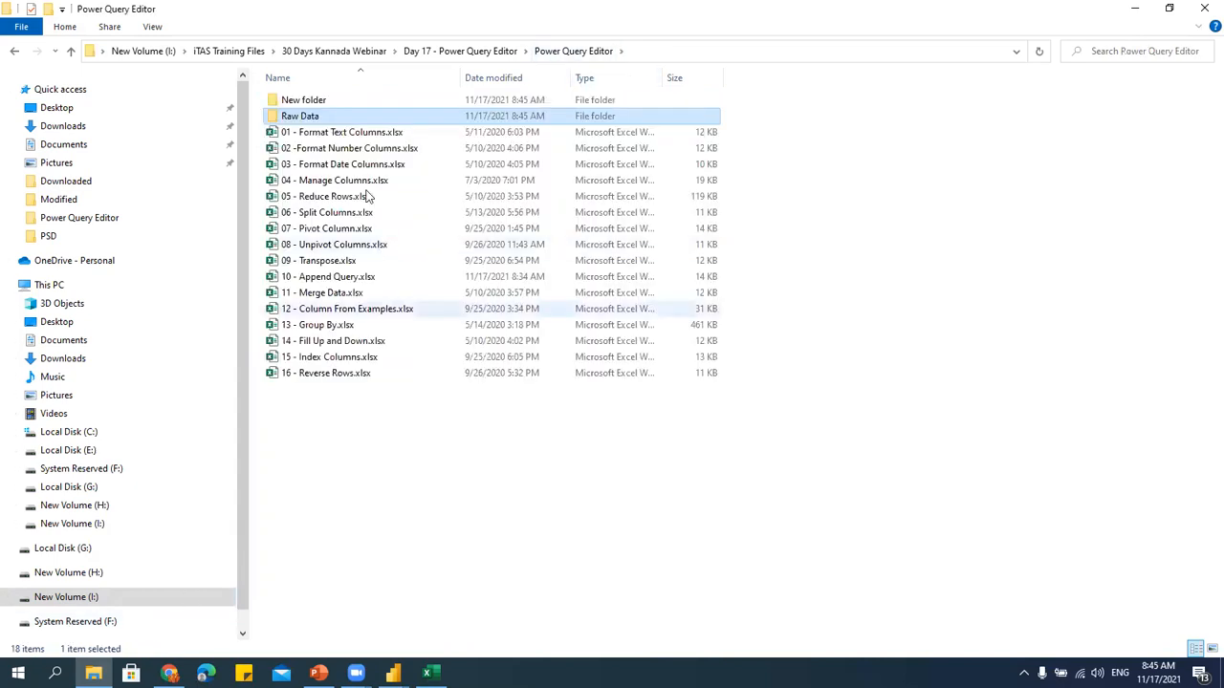
pyautogui.doubleClick(336, 99)
pyautogui.moveTo(644, 411); pyautogui.dragTo(279, 96)
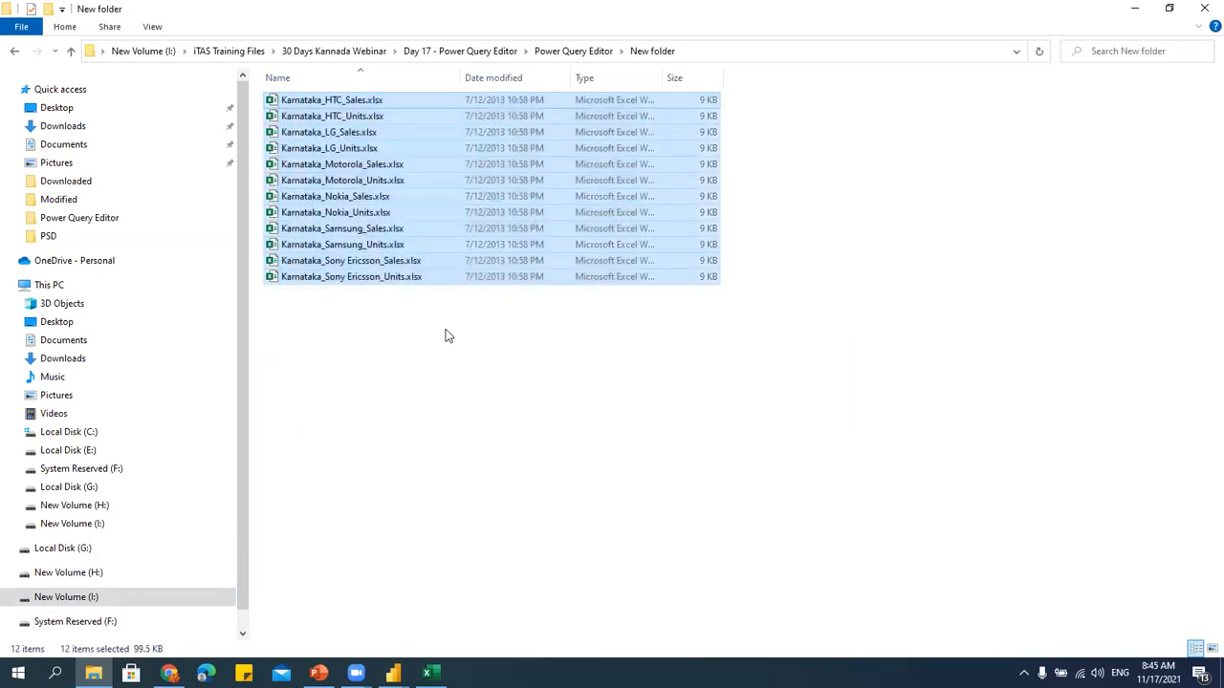
pyautogui.click(574, 51)
# Copy all workbooks from New folder into the Raw Data folder, replacing the files with the same names.
pyautogui.doubleClick(331, 105)
pyautogui.moveTo(689, 499); pyautogui.dragTo(187, 83)
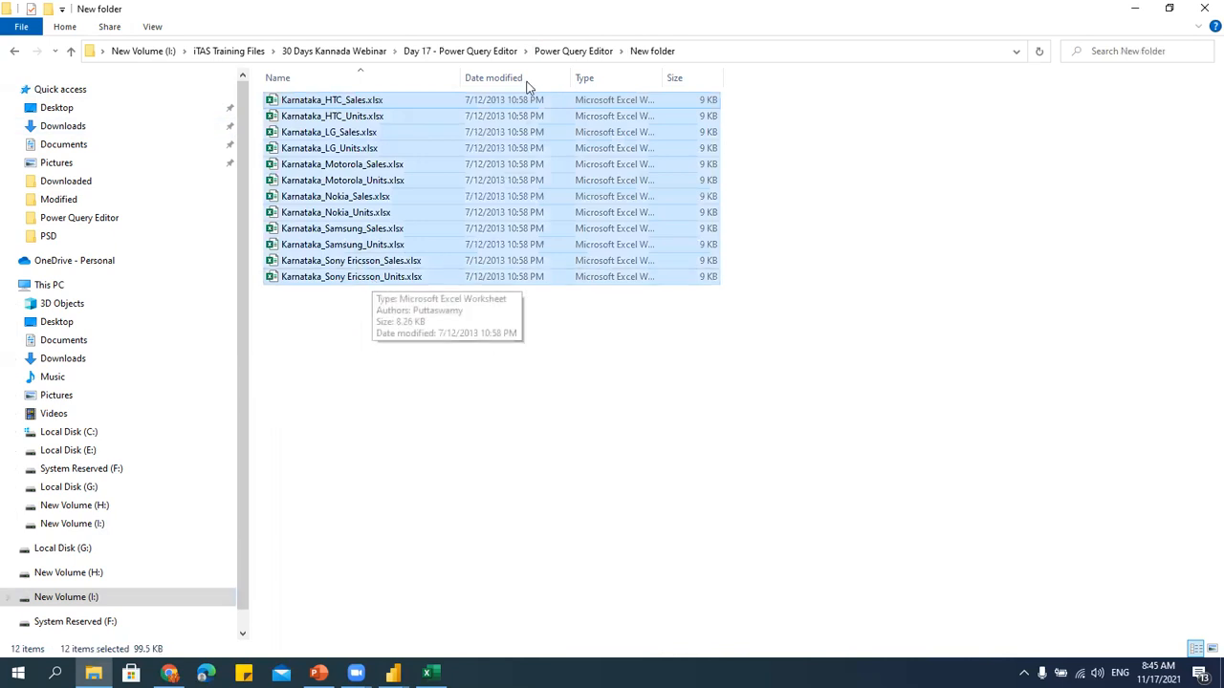
pyautogui.click(571, 51)
pyautogui.doubleClick(304, 116)
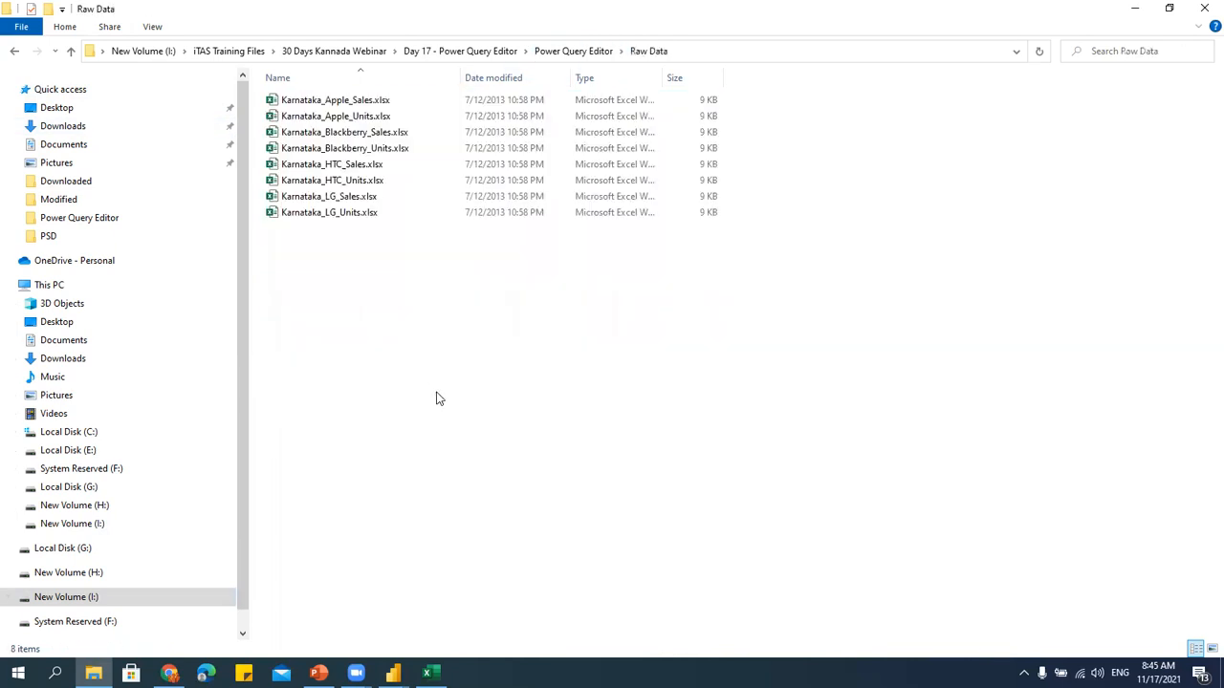
pyautogui.hotkey('ctrl', 'v')
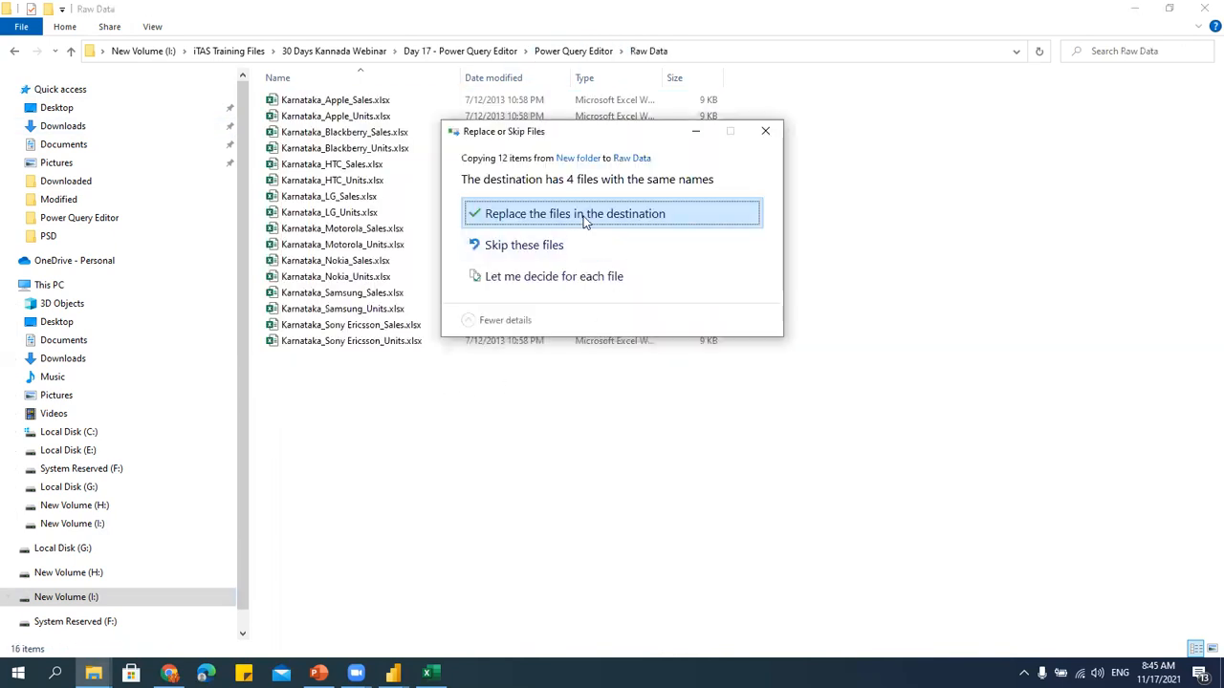
pyautogui.click(647, 213)
pyautogui.moveTo(814, 498); pyautogui.dragTo(270, 86)
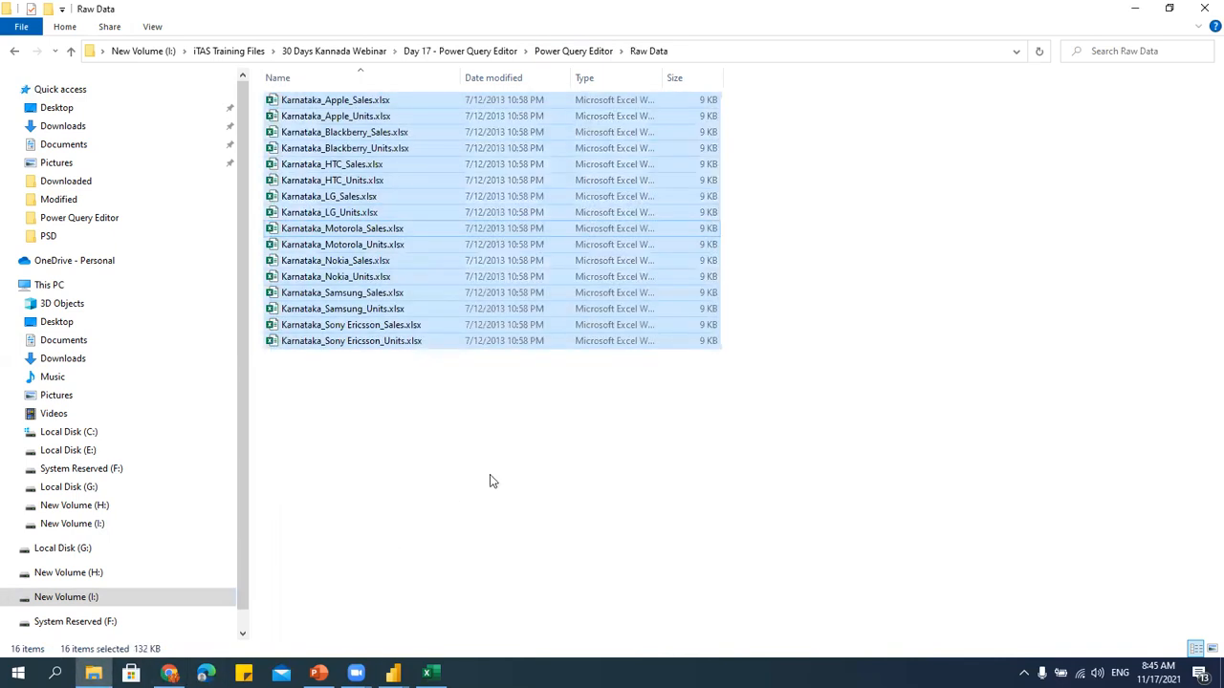
pyautogui.click(490, 474)
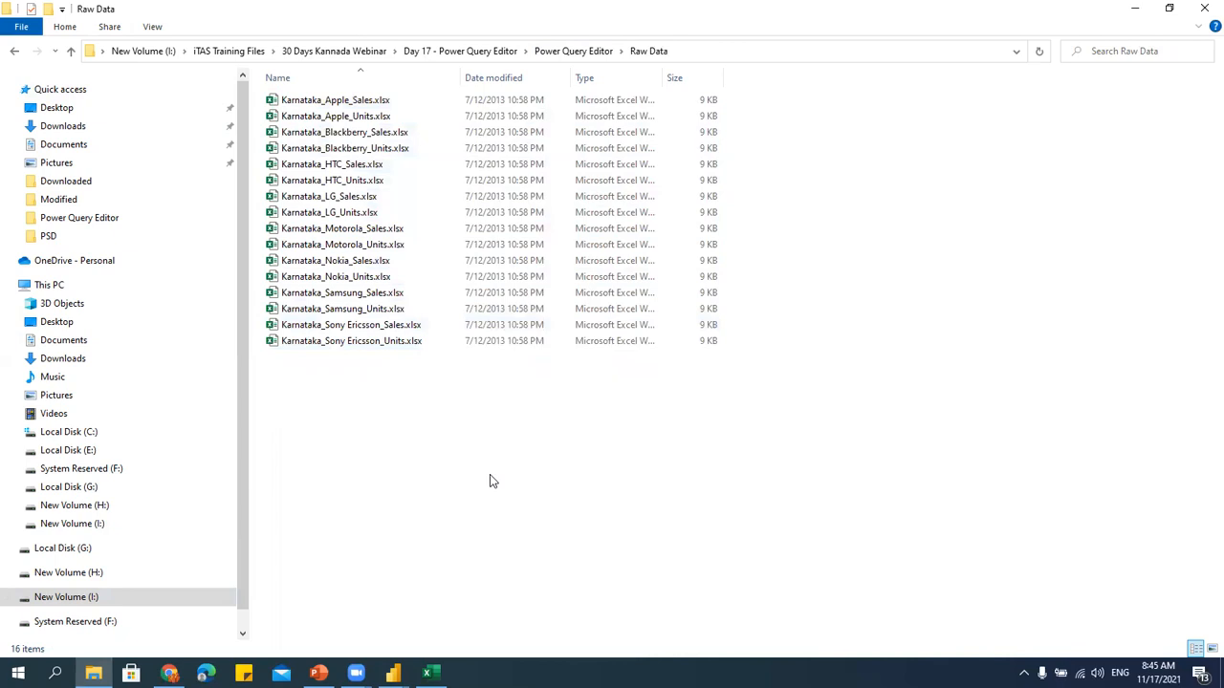
# Delete all the Karnataka workbooks inside New folder.
pyautogui.moveTo(728, 460); pyautogui.dragTo(273, 224)
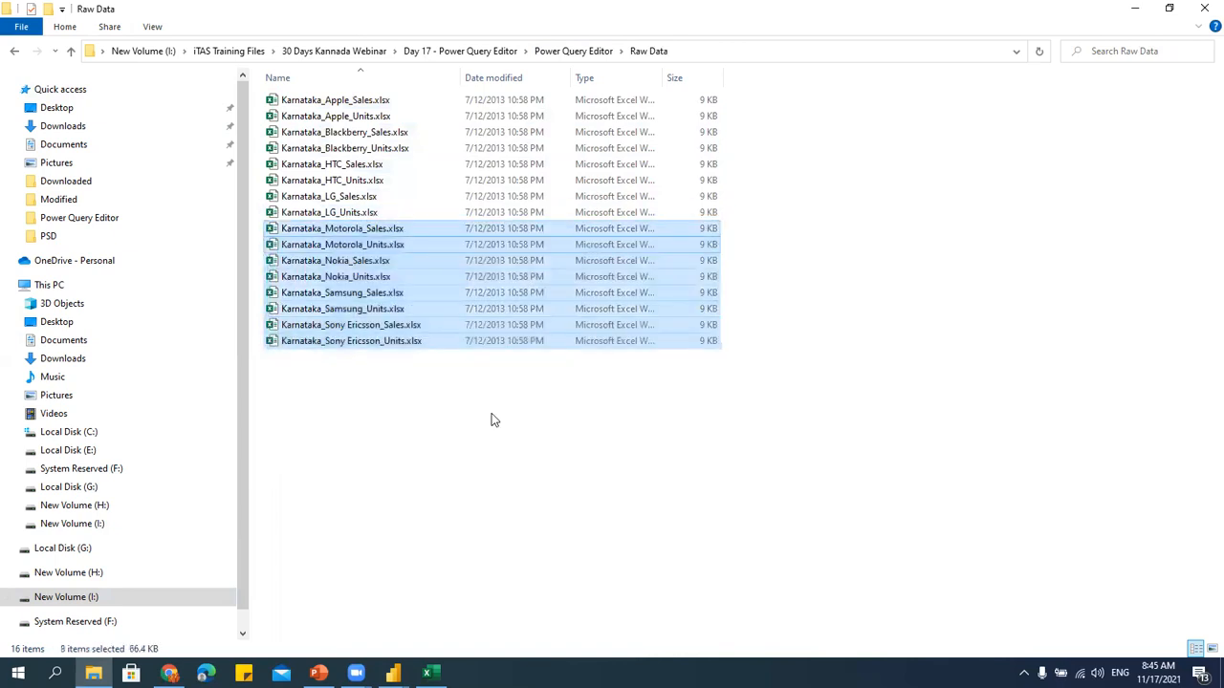
pyautogui.click(574, 50)
pyautogui.doubleClick(342, 106)
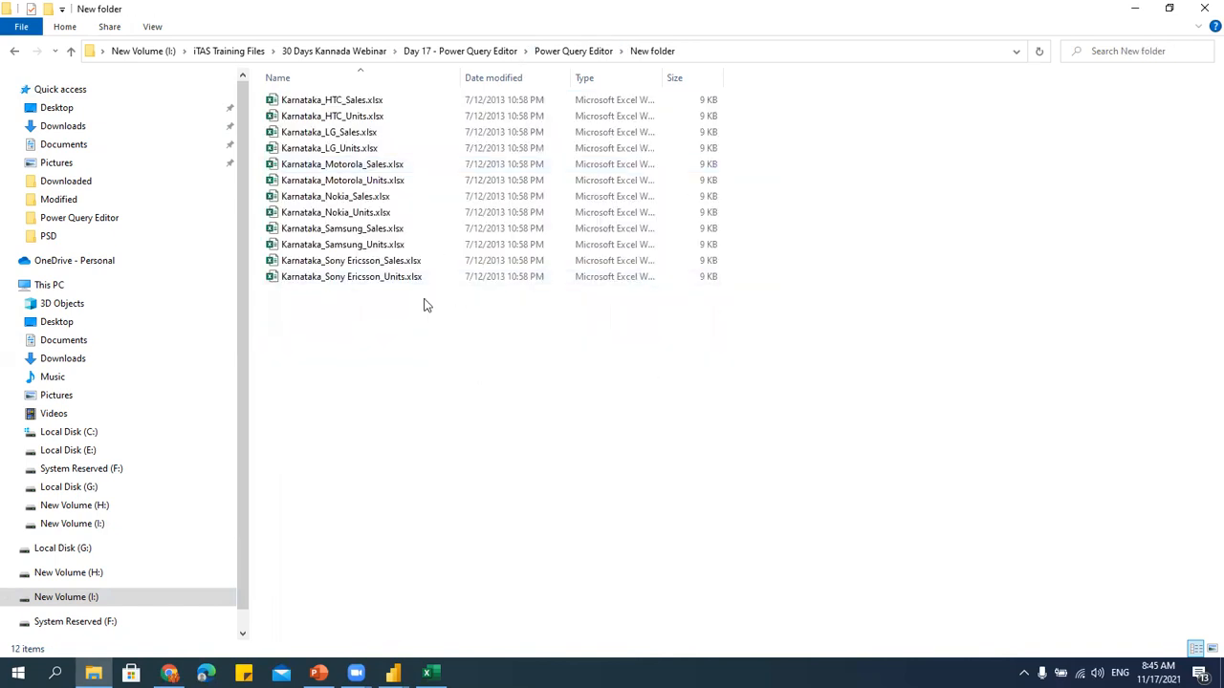
pyautogui.moveTo(424, 303); pyautogui.dragTo(243, 75)
pyautogui.press('Delete')
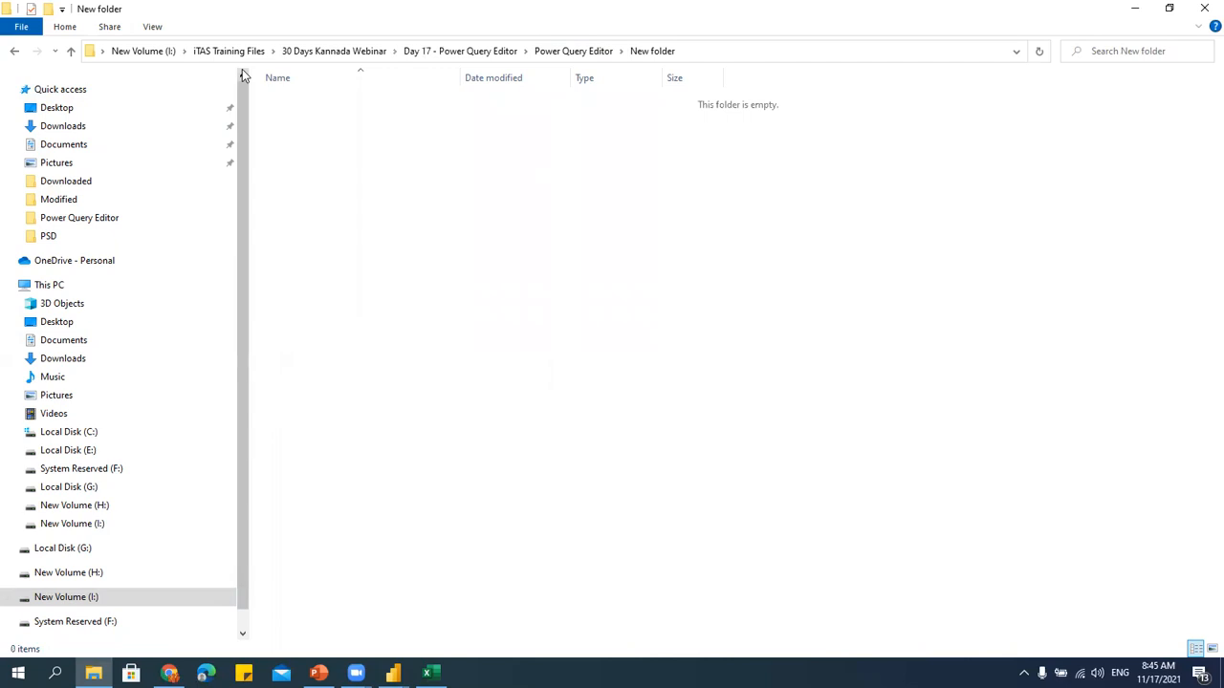
# Move the Motorola, Nokia, Samsung and Sony Ericsson Sales and Units workbooks from Raw Data to New folder.
pyautogui.click(550, 52)
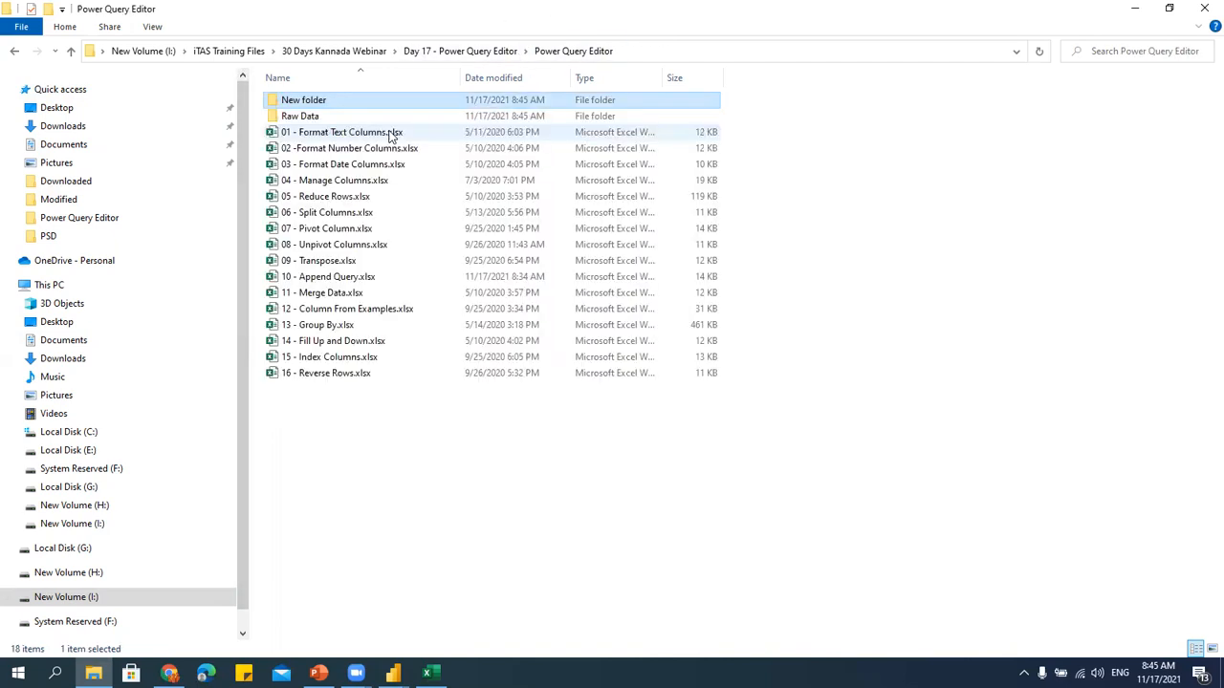
pyautogui.doubleClick(354, 118)
pyautogui.moveTo(619, 477); pyautogui.dragTo(273, 231)
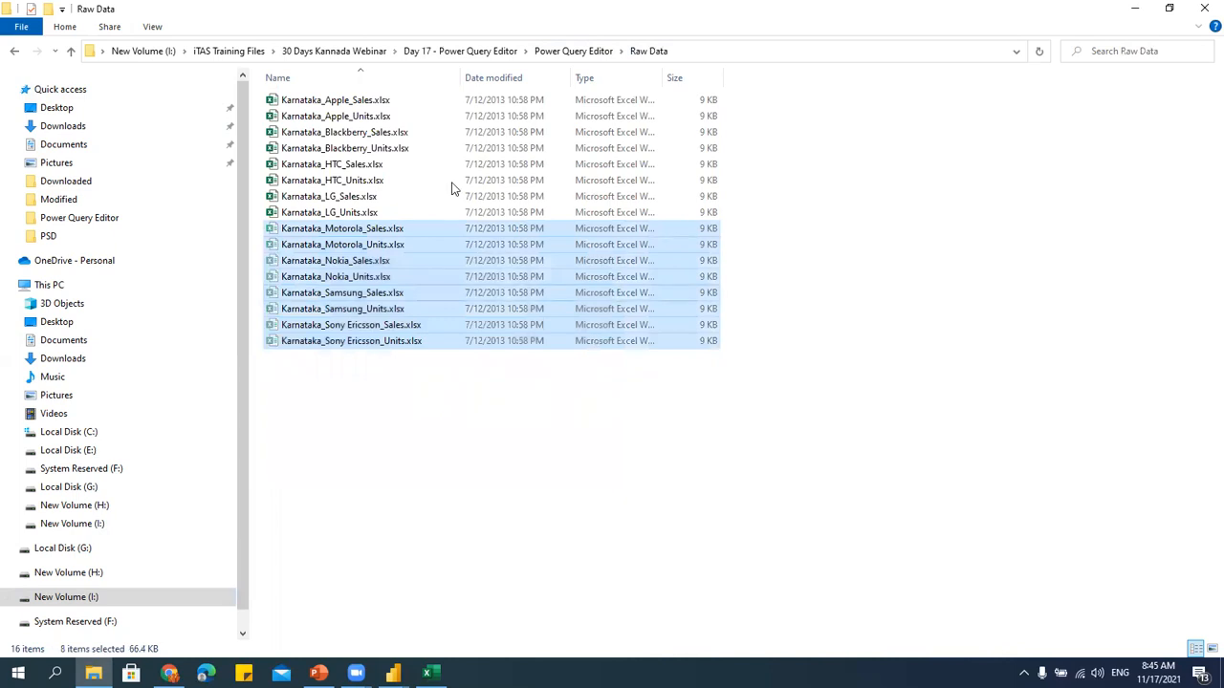
pyautogui.click(548, 51)
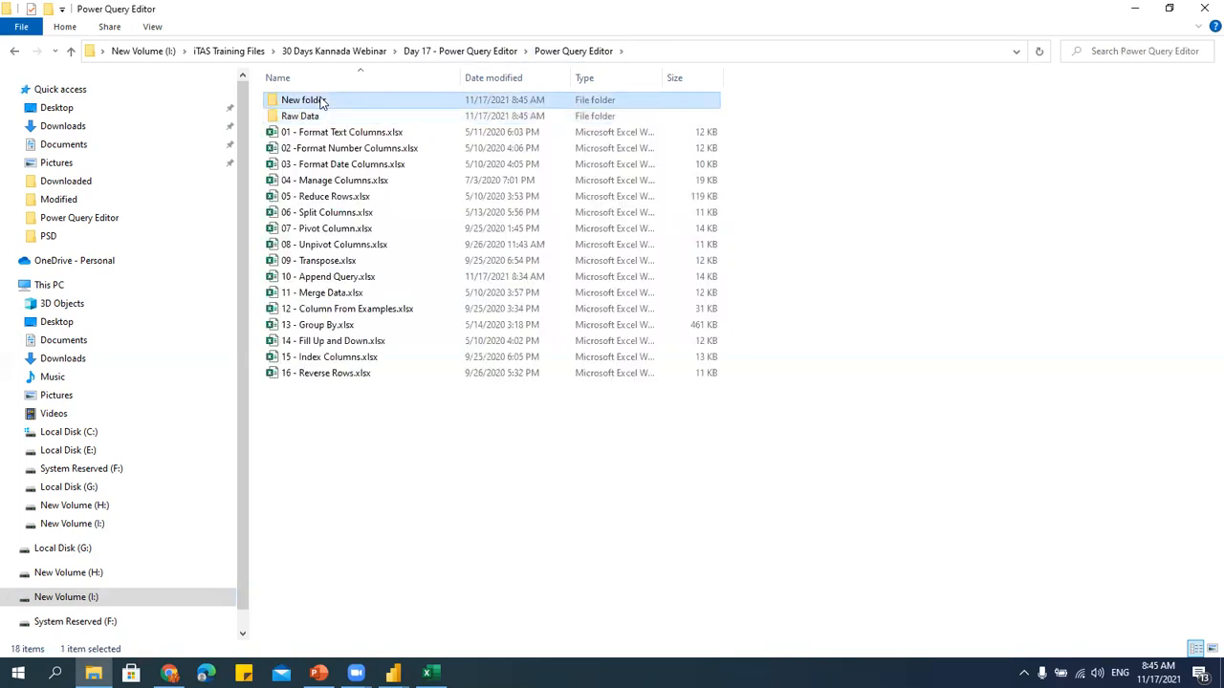
pyautogui.doubleClick(322, 100)
pyautogui.hotkey('ctrl', 'v')
pyautogui.click(437, 312)
# Check the workbooks left in the Raw Data folder by selecting all of them.
pyautogui.click(573, 50)
pyautogui.doubleClick(333, 118)
pyautogui.moveTo(586, 330); pyautogui.dragTo(256, 70)
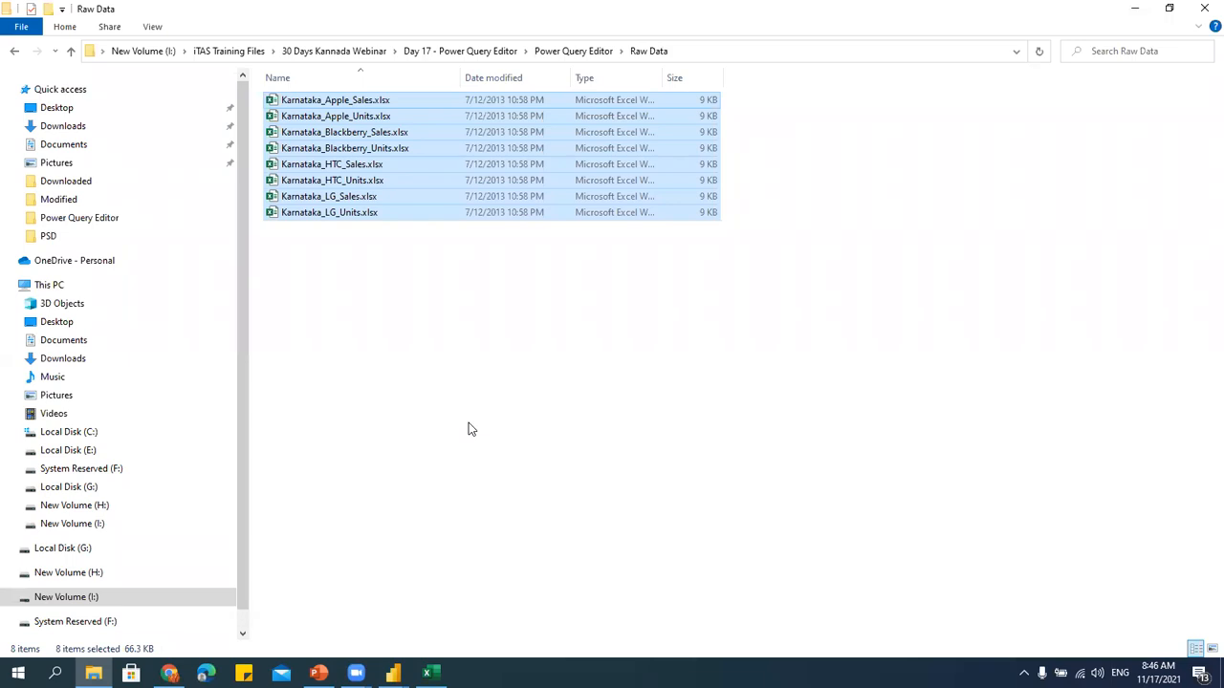
pyautogui.click(469, 430)
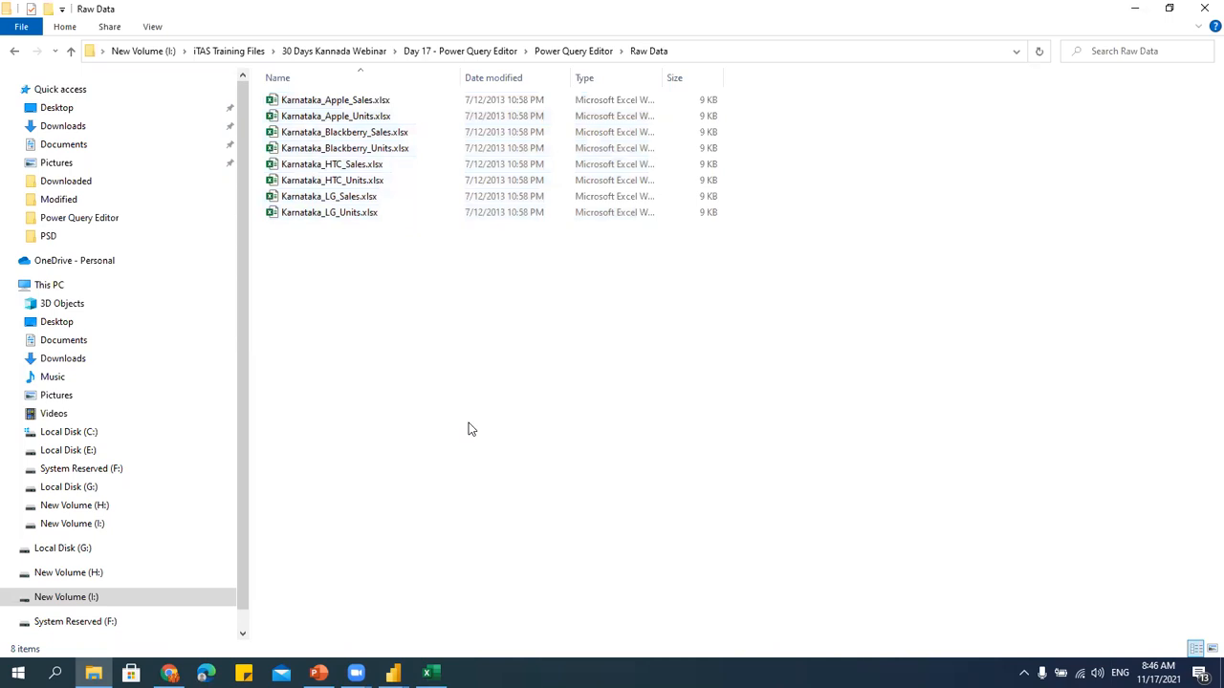
# Open Karnataka_Apple_Sales.xlsx in Excel to examine its data range, close it and return to the Raw Data folder.
pyautogui.doubleClick(381, 102)
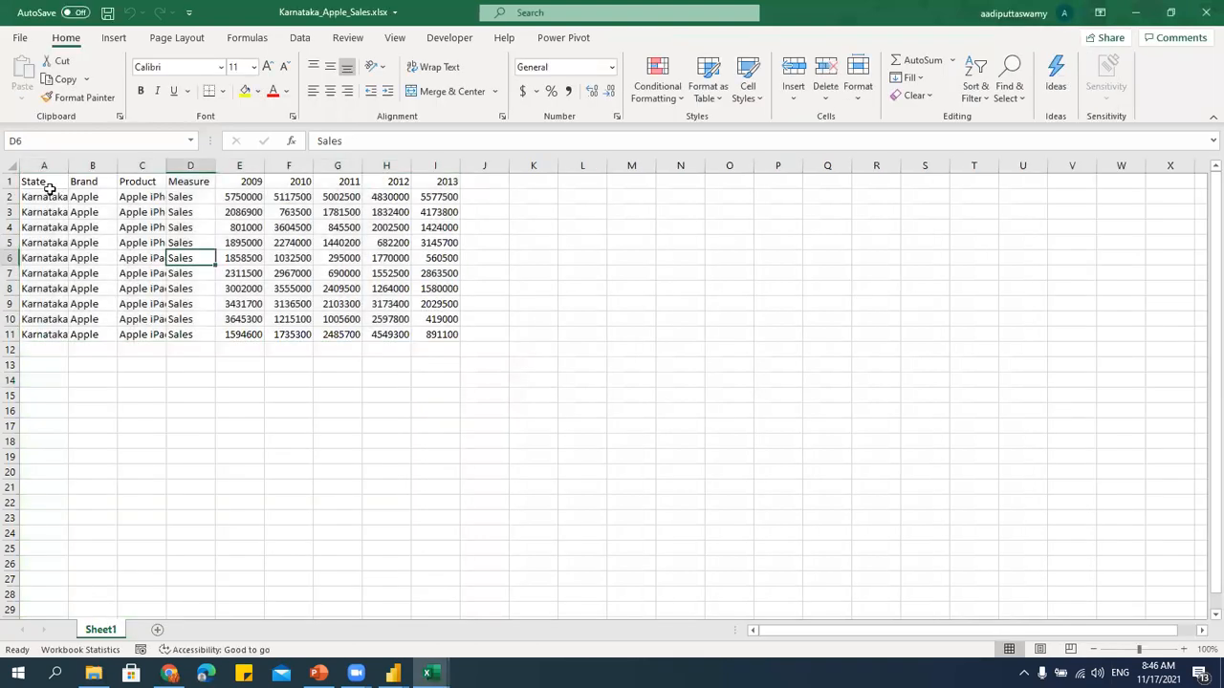
pyautogui.click(44, 183)
pyautogui.moveTo(44, 183); pyautogui.dragTo(437, 333)
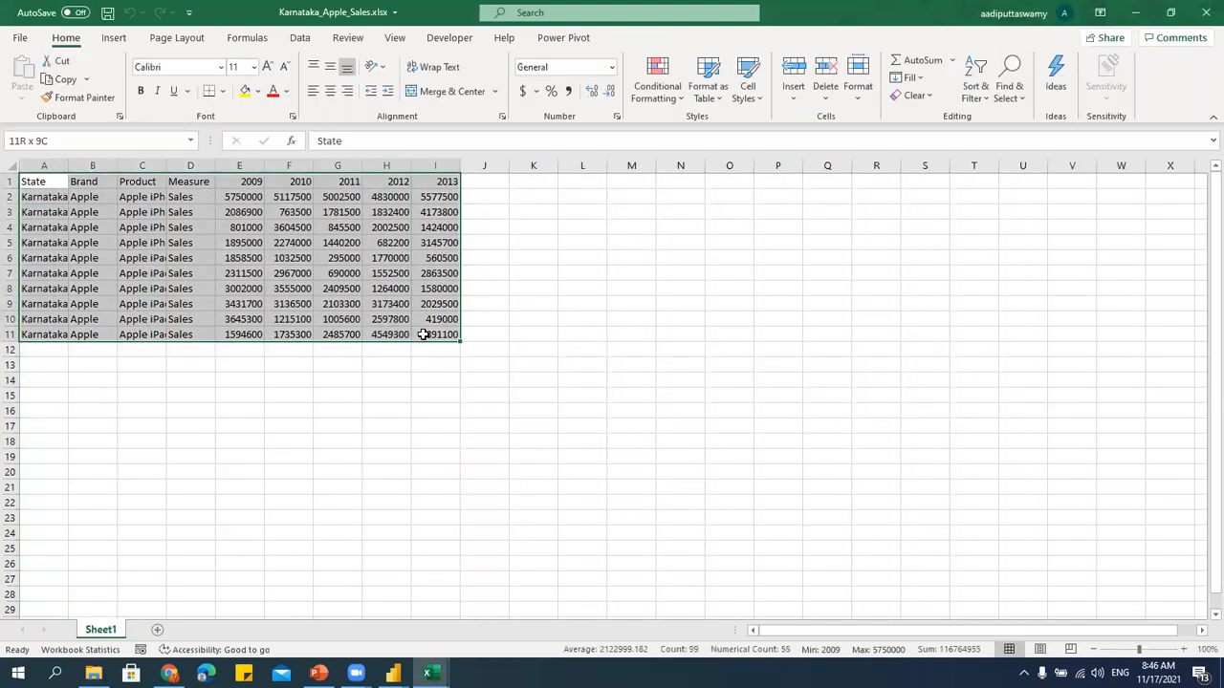
pyautogui.click(1206, 13)
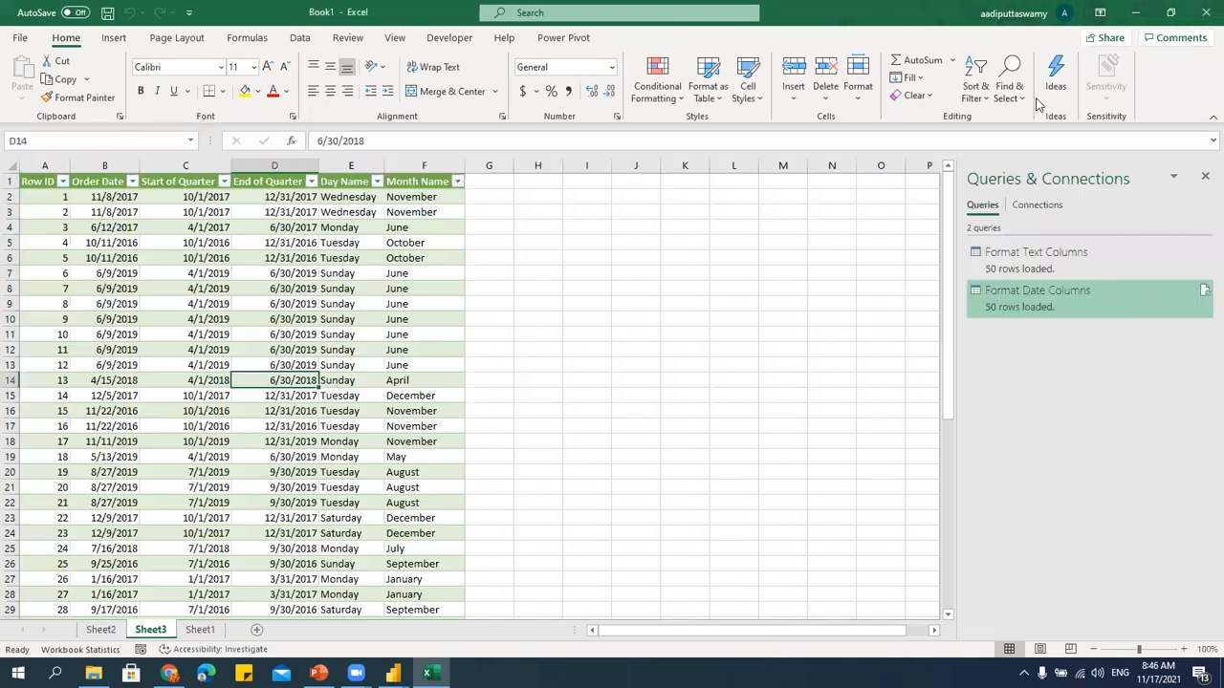
pyautogui.click(1135, 12)
pyautogui.moveTo(578, 340); pyautogui.dragTo(265, 82)
pyautogui.click(478, 404)
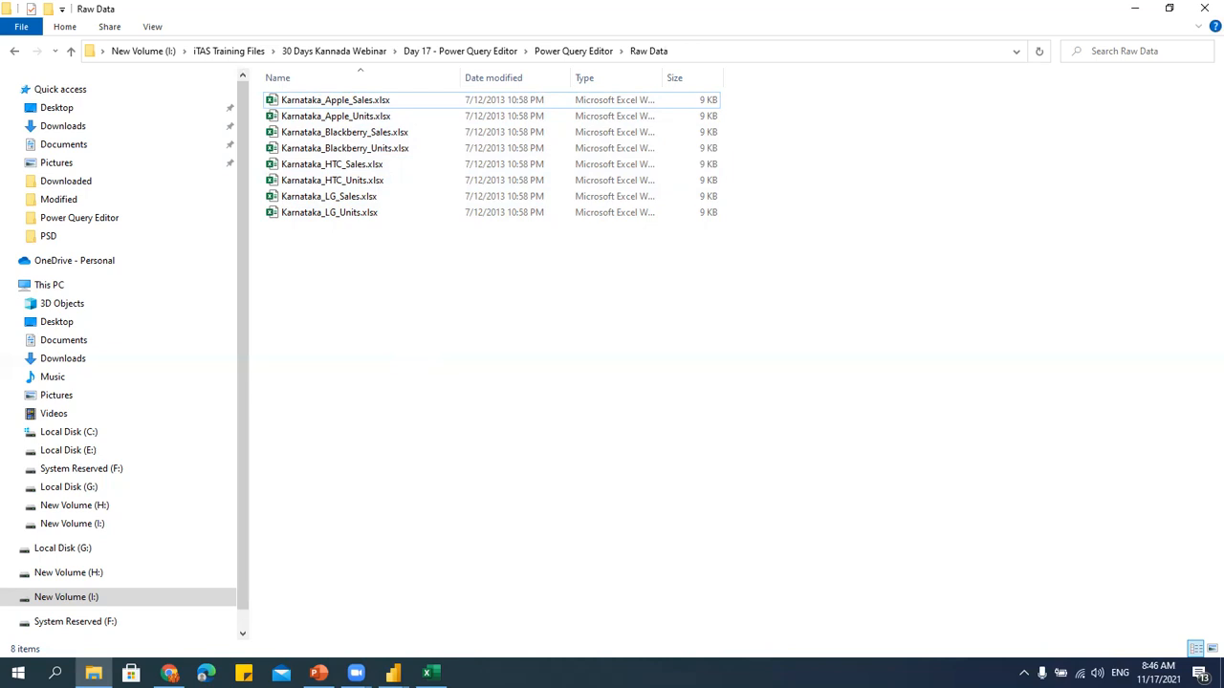
# Switch to the Power Query Editor and start a new data source connection of type Folder.
pyautogui.click(393, 674)
pyautogui.click(474, 625)
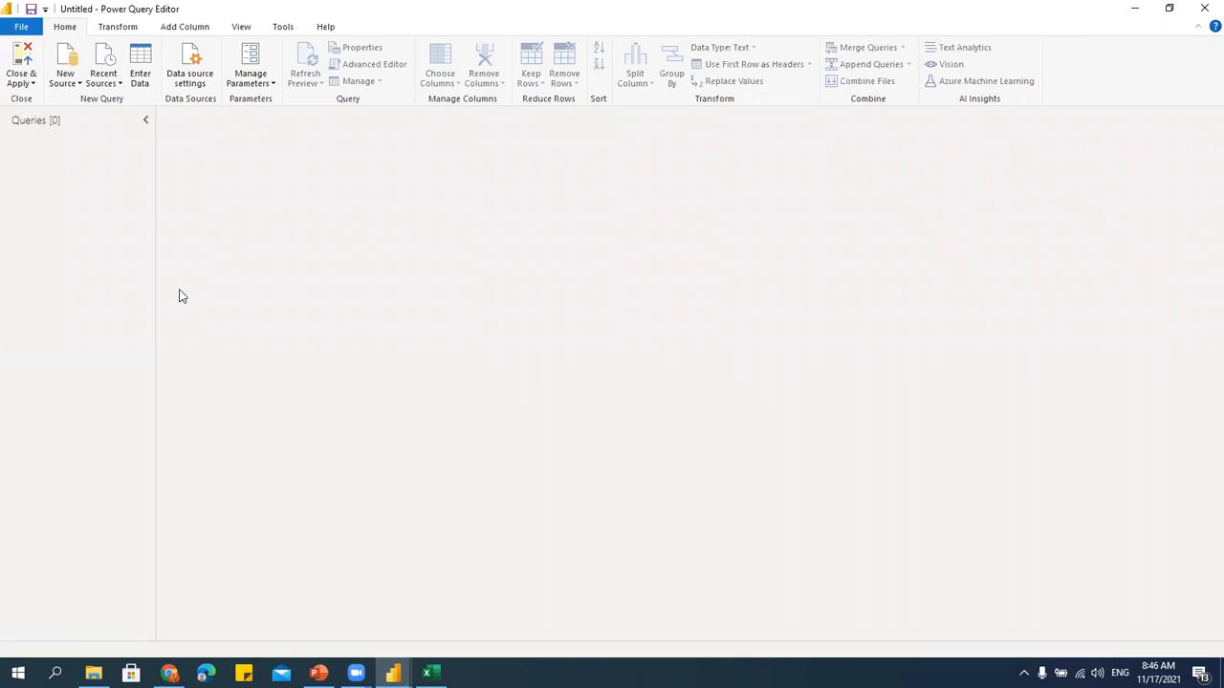
pyautogui.click(65, 84)
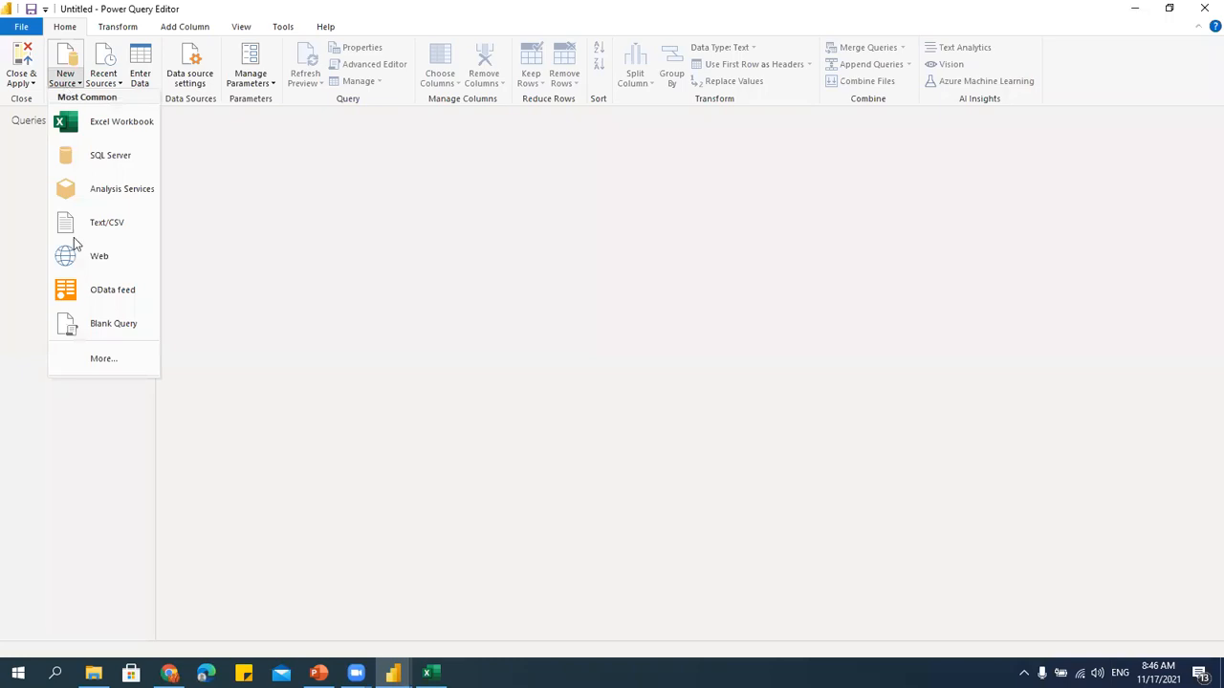
pyautogui.click(93, 362)
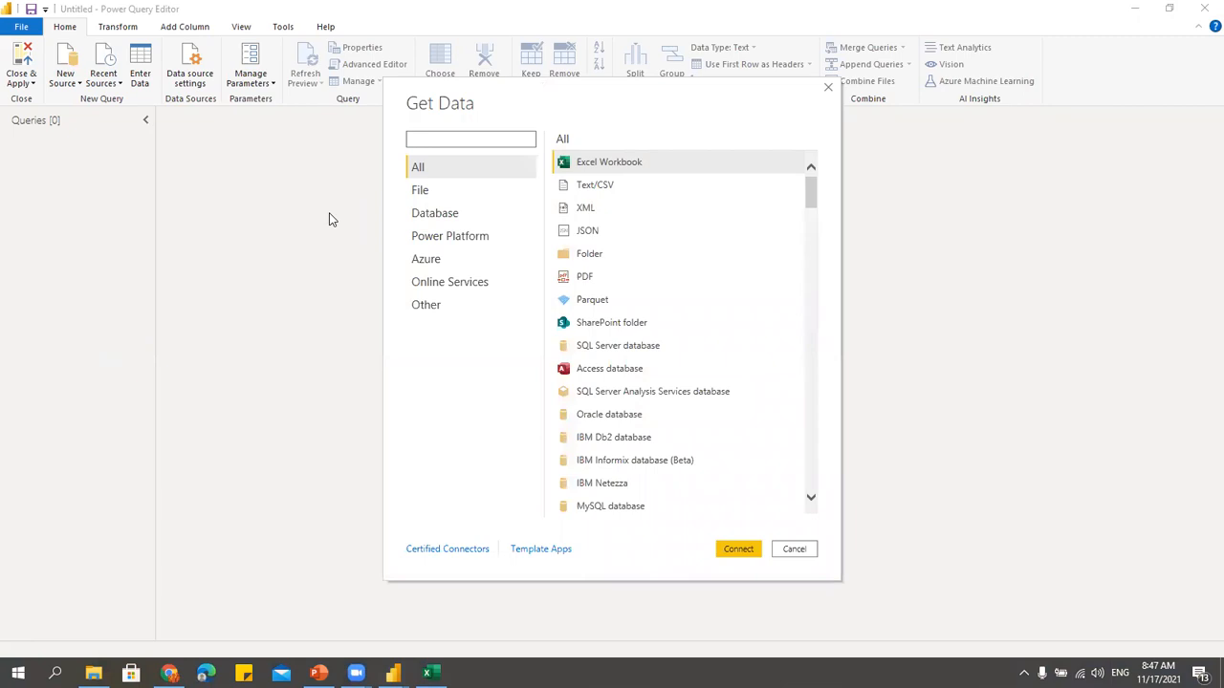
pyautogui.click(587, 253)
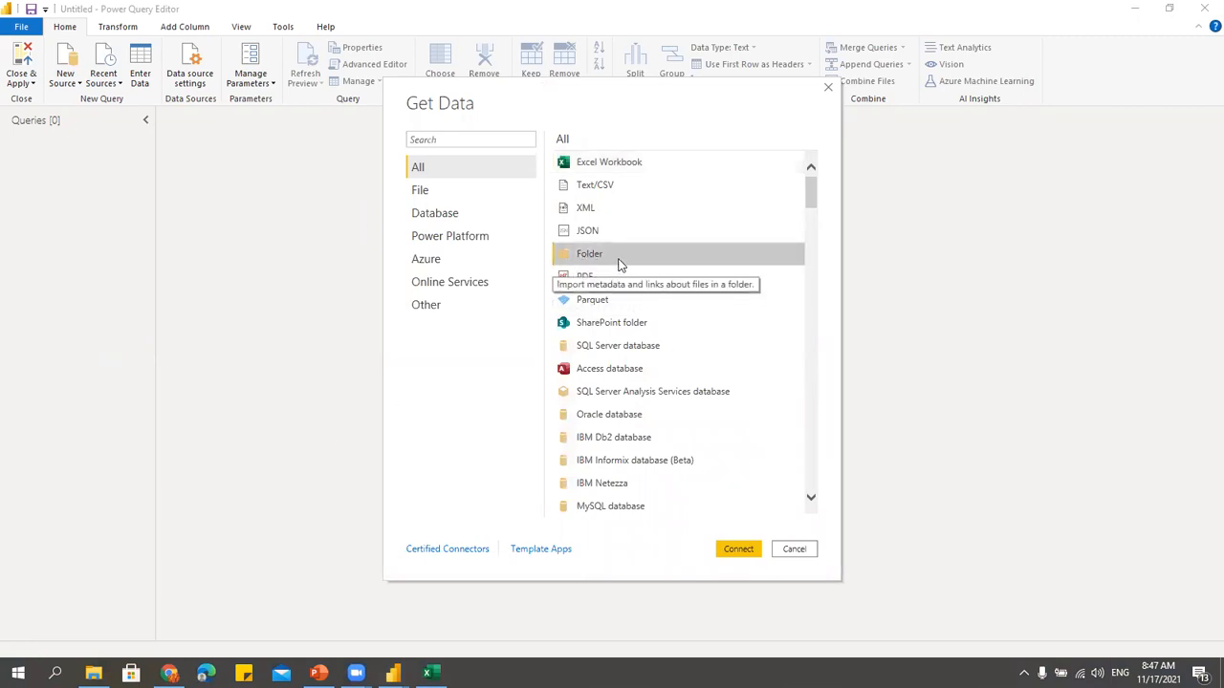
pyautogui.click(739, 552)
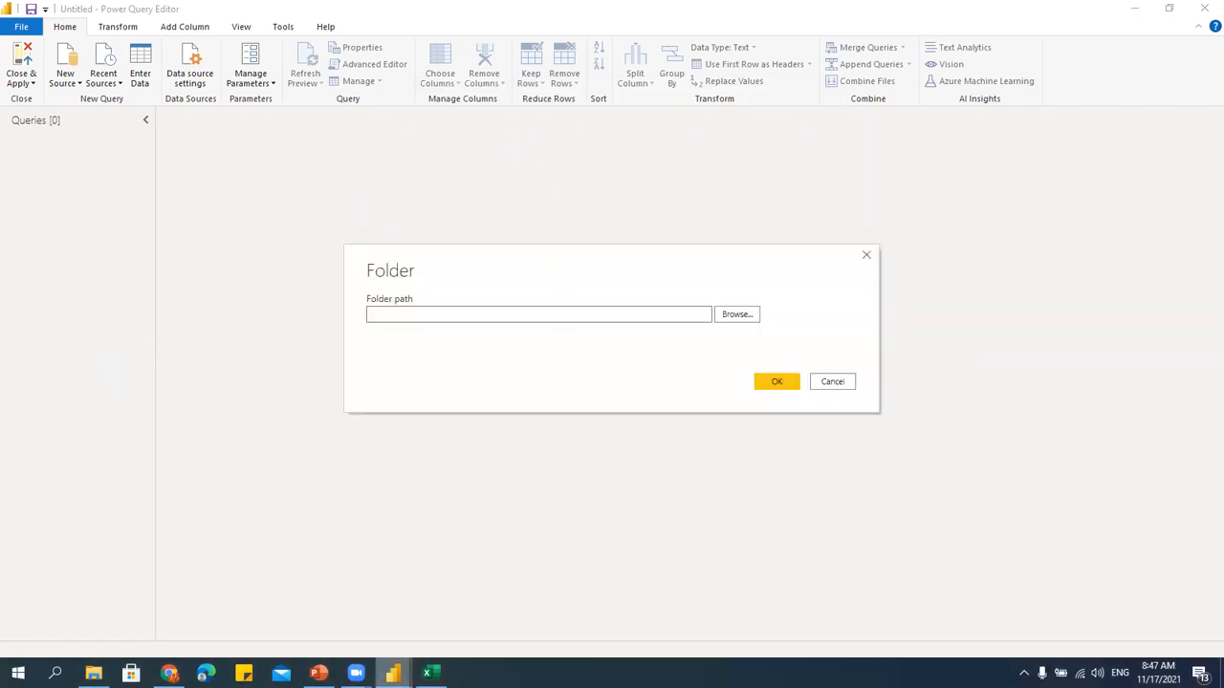
pyautogui.moveTo(393, 673)
pyautogui.click(372, 640)
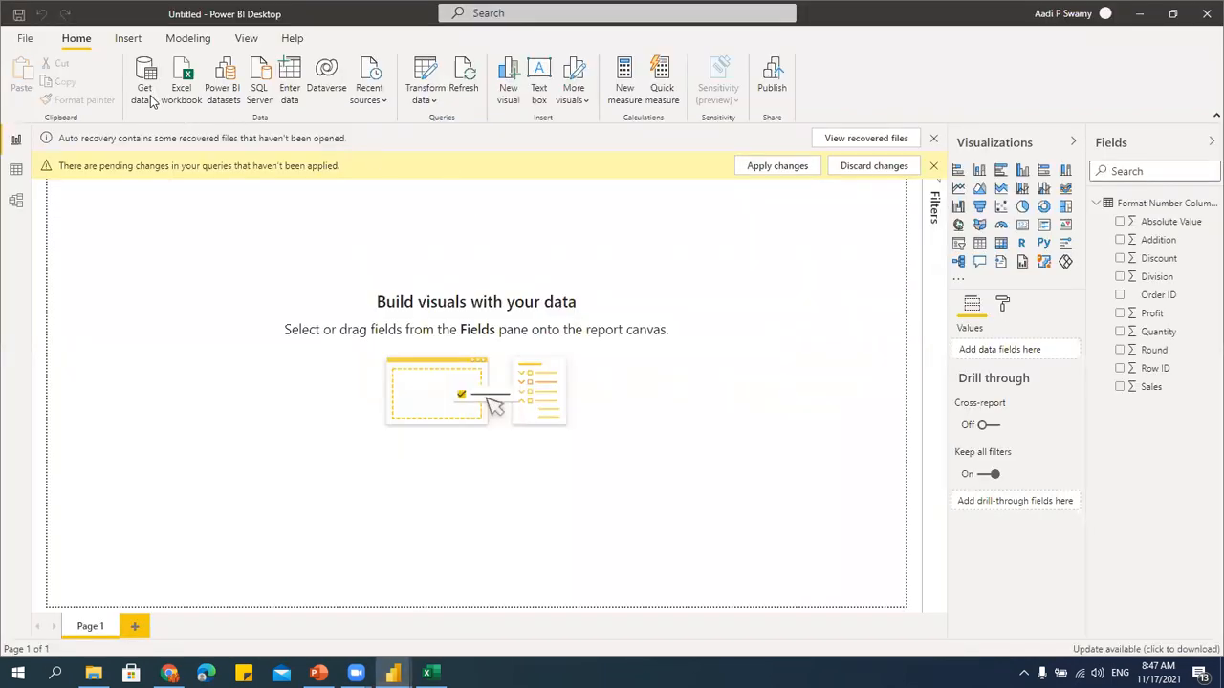
pyautogui.click(1141, 17)
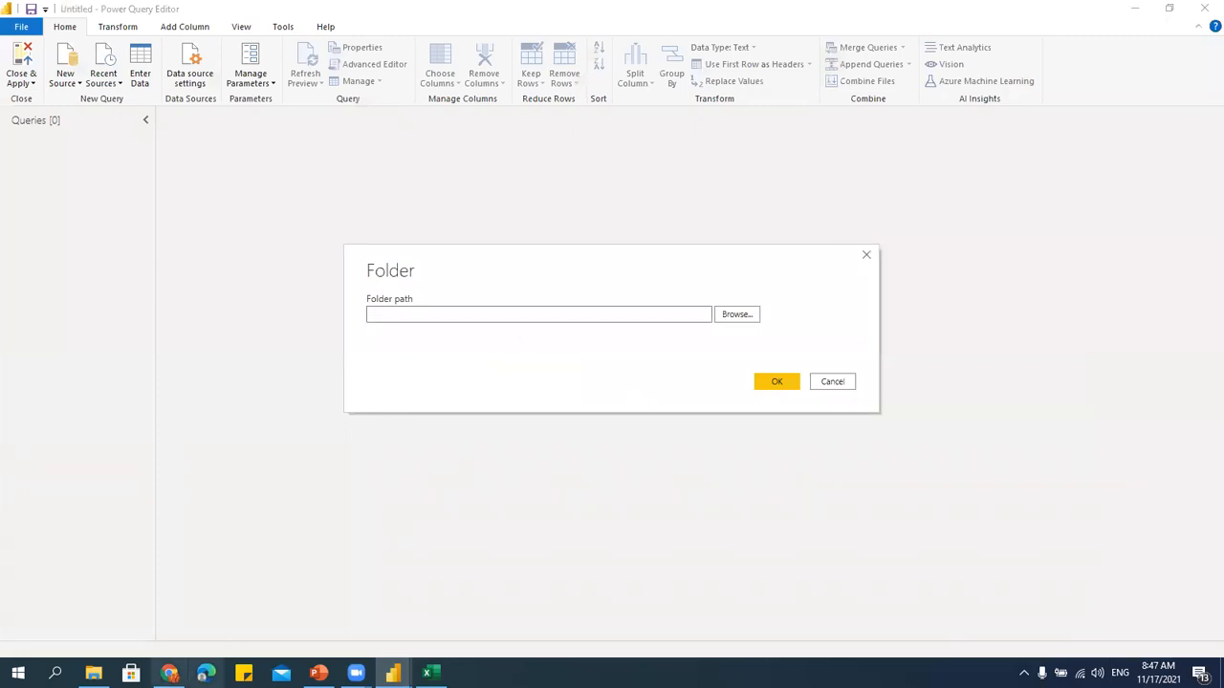
# Set the source folder path to I:\iTAS Training Files\30 Days Kannada Webinar\Day 17 - Power Query Editor\Power Query Editor\Raw Data.
pyautogui.click(93, 674)
pyautogui.click(727, 55)
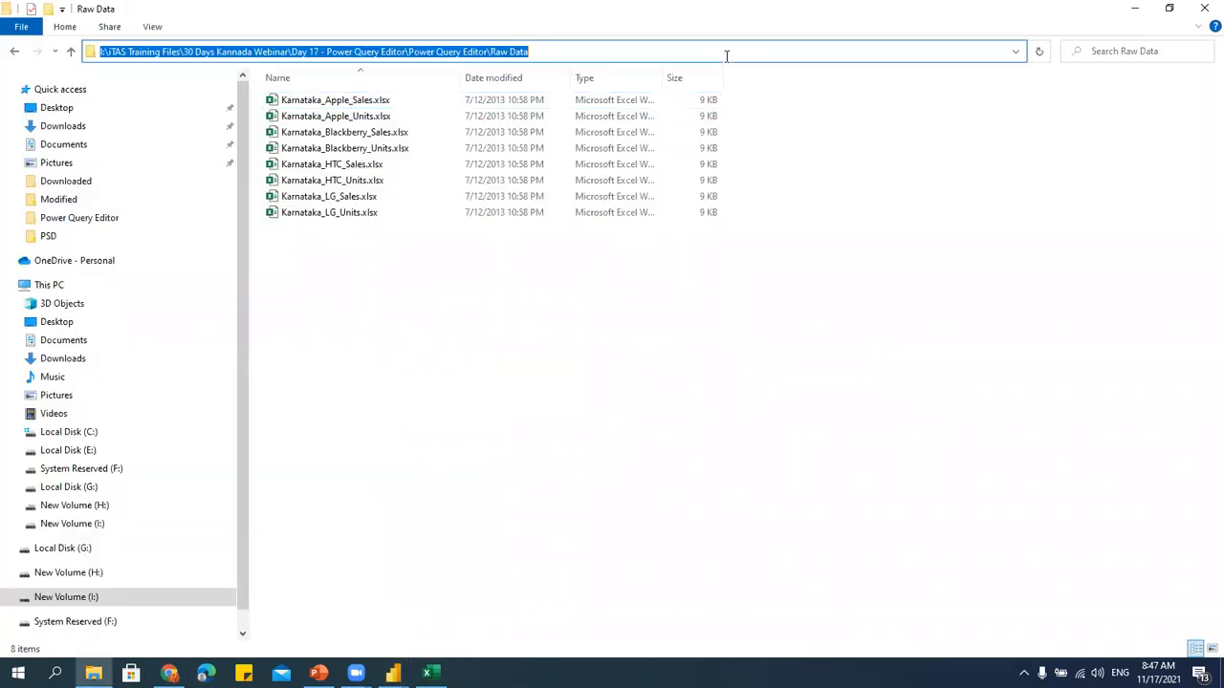
pyautogui.hotkey('ctrl', 'c')
pyautogui.hotkey('alt', 'Tab')
pyautogui.hotkey('ctrl', 'v')
pyautogui.click(779, 389)
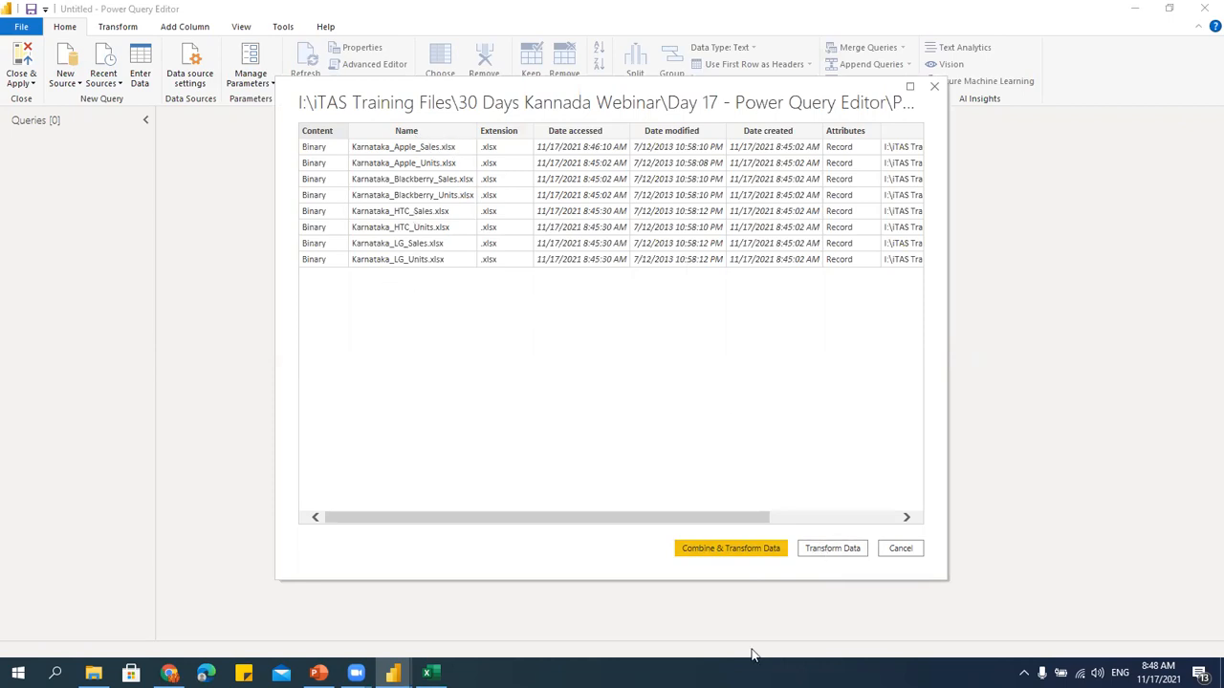
# Combine and transform the folder's files using Sheet1 of the first file, and look through the combined rows.
pyautogui.click(723, 553)
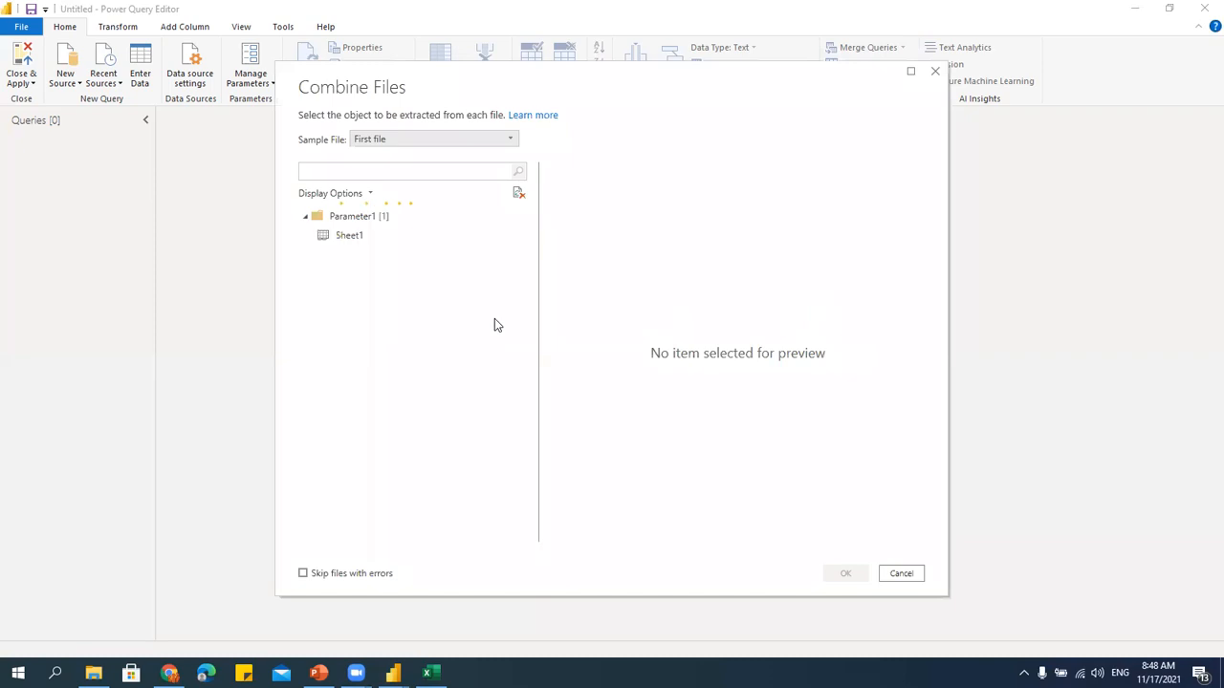
pyautogui.click(357, 238)
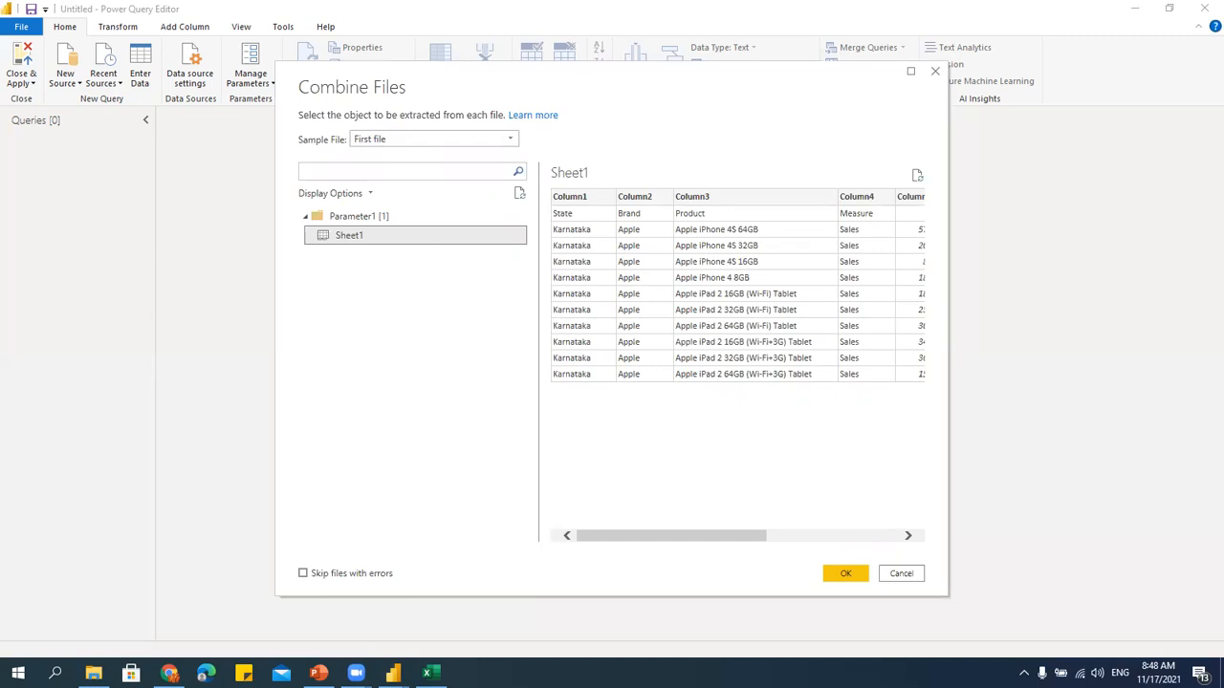
pyautogui.click(845, 574)
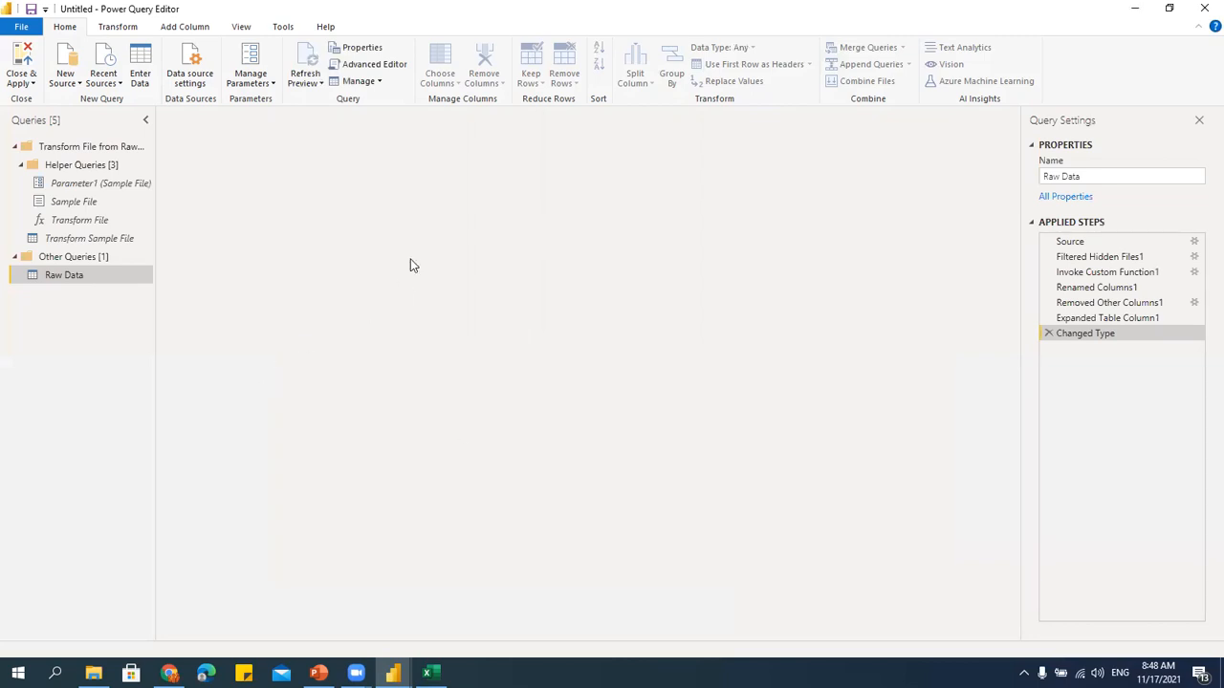
pyautogui.scroll(-19, 411, 459)
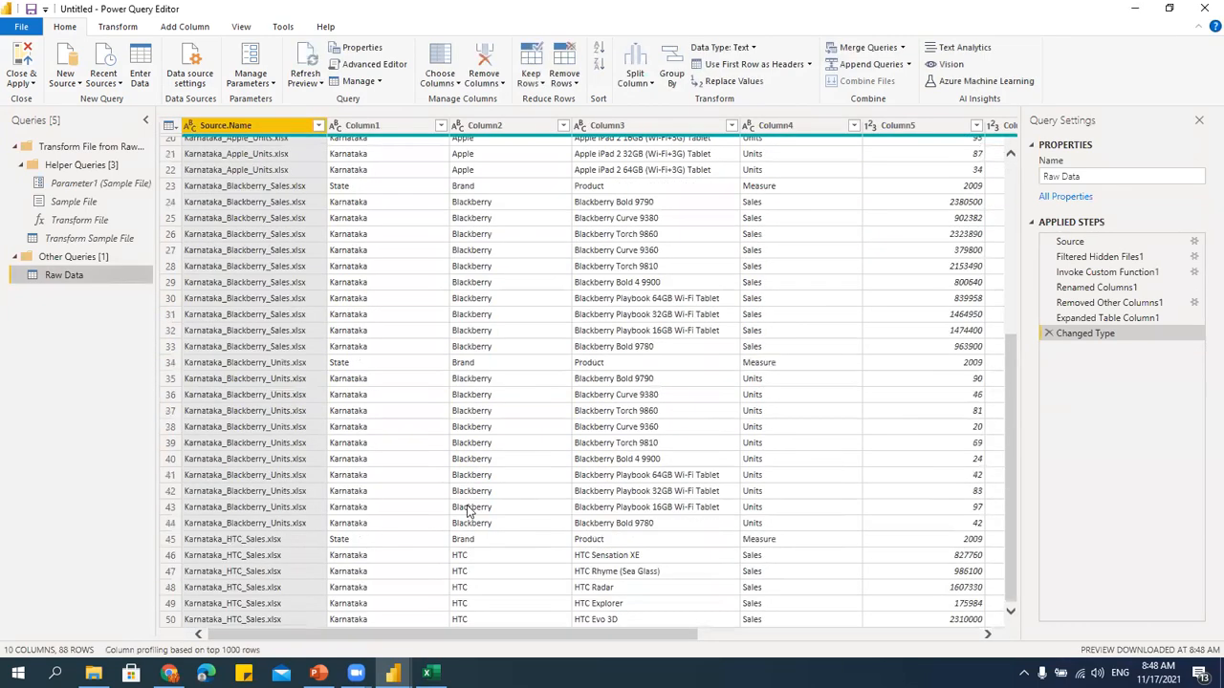
pyautogui.scroll(19, 466, 505)
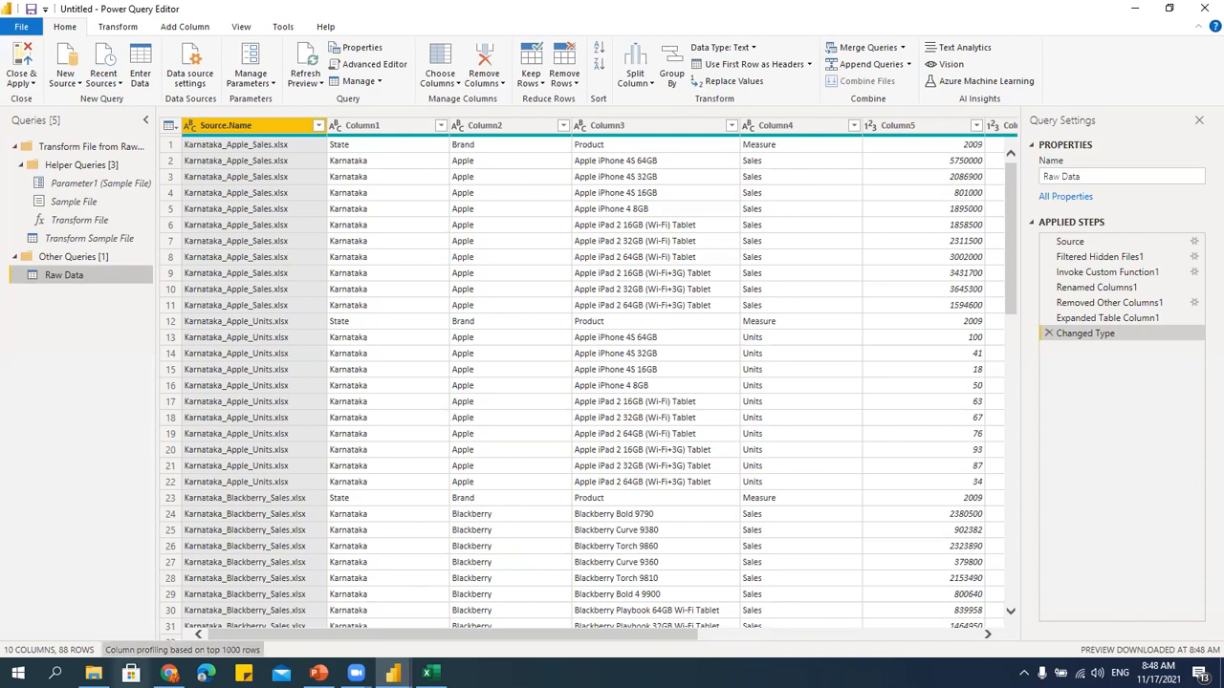
# Switch to File Explorer and copy the eight Motorola, Nokia, Samsung and Sony Ericsson workbooks from New folder into the Raw Data folder.
pyautogui.click(94, 674)
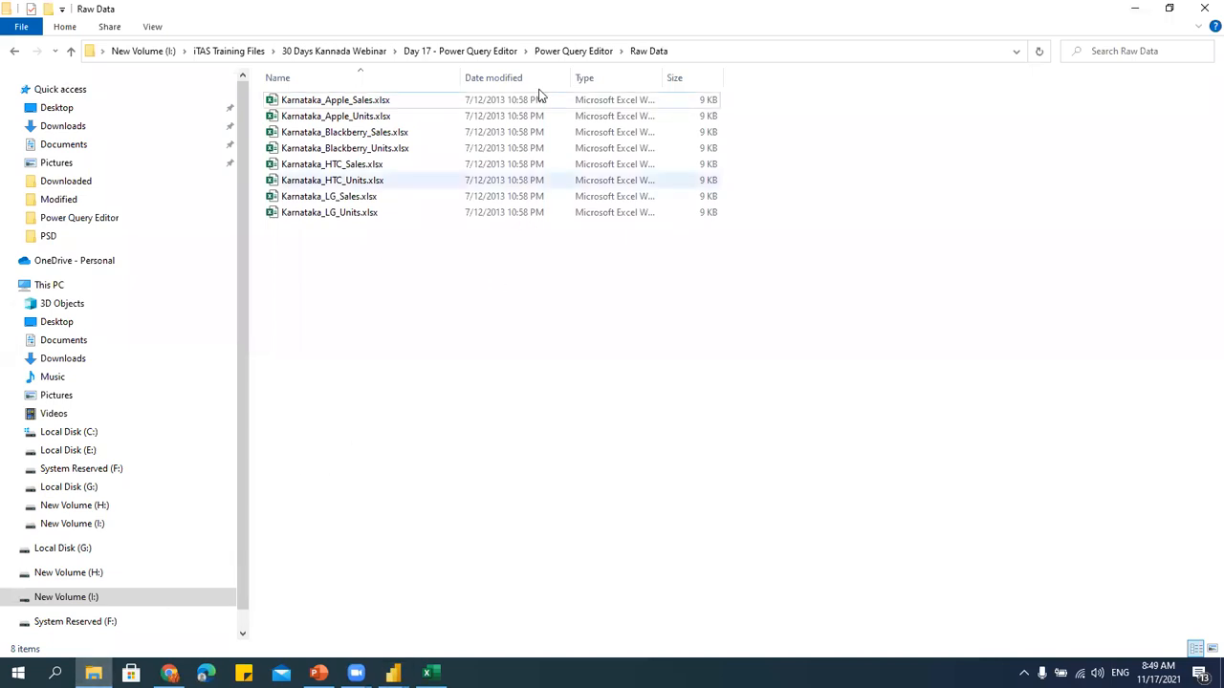
pyautogui.click(573, 52)
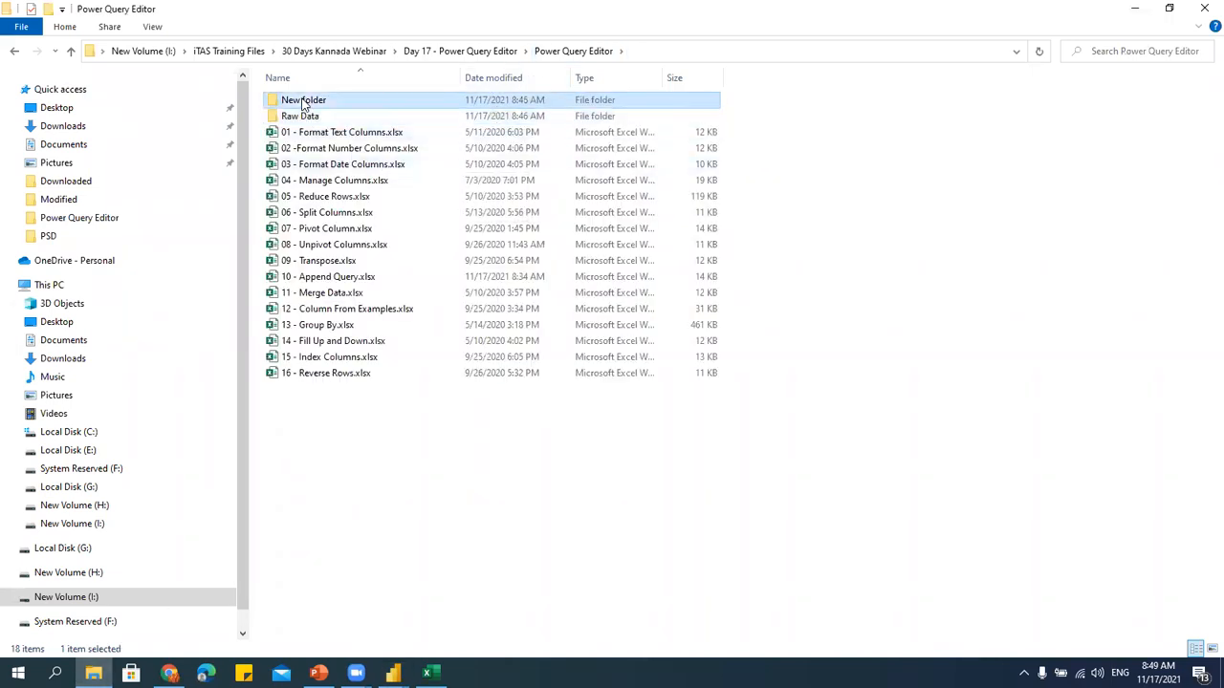
pyautogui.doubleClick(306, 100)
pyautogui.moveTo(669, 340); pyautogui.dragTo(260, 74)
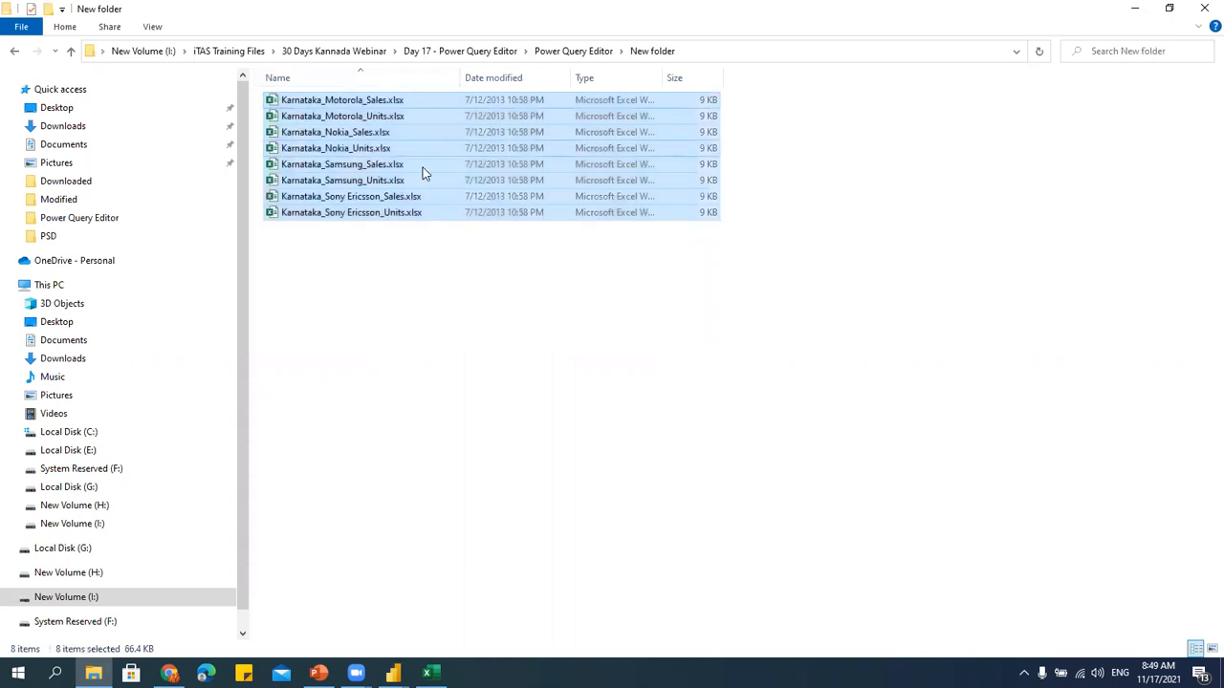
pyautogui.click(566, 50)
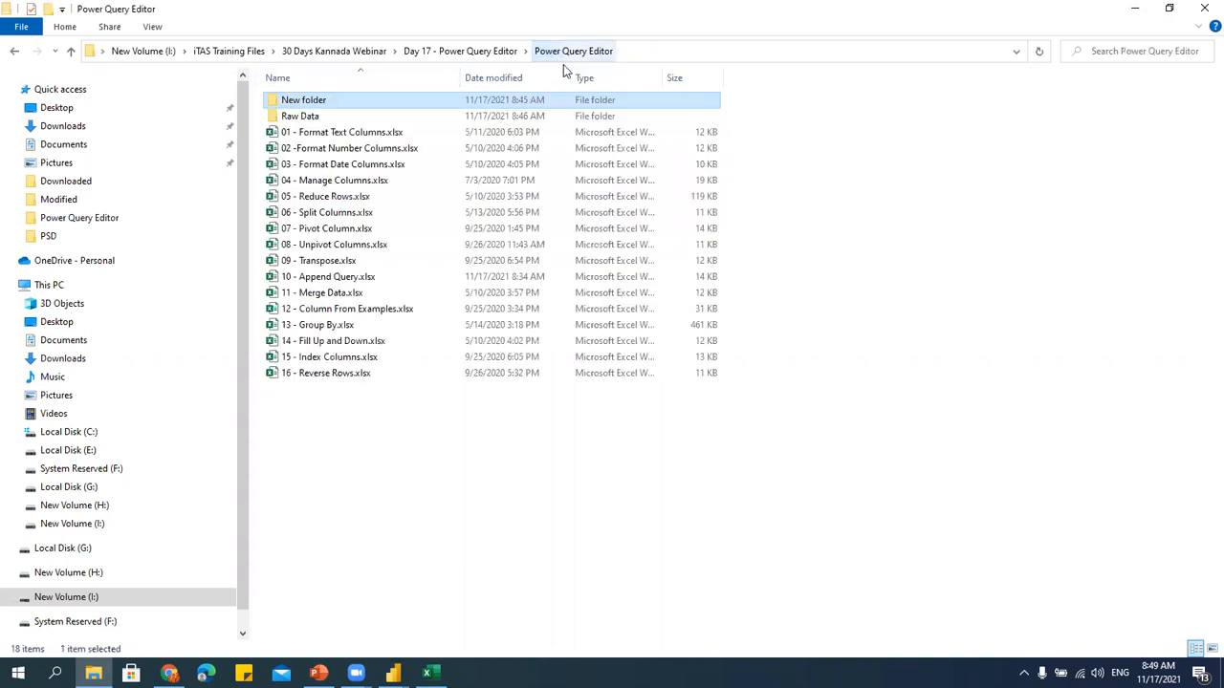
pyautogui.click(312, 118)
pyautogui.doubleClick(312, 118)
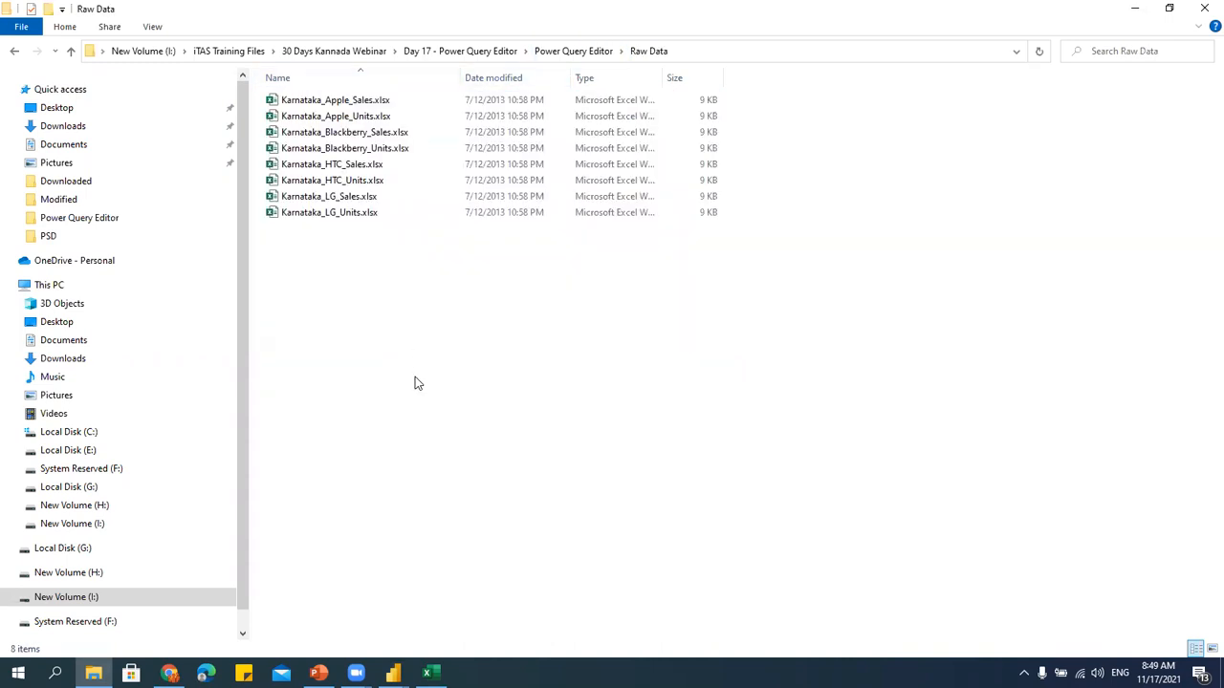
pyautogui.hotkey('ctrl', 'v')
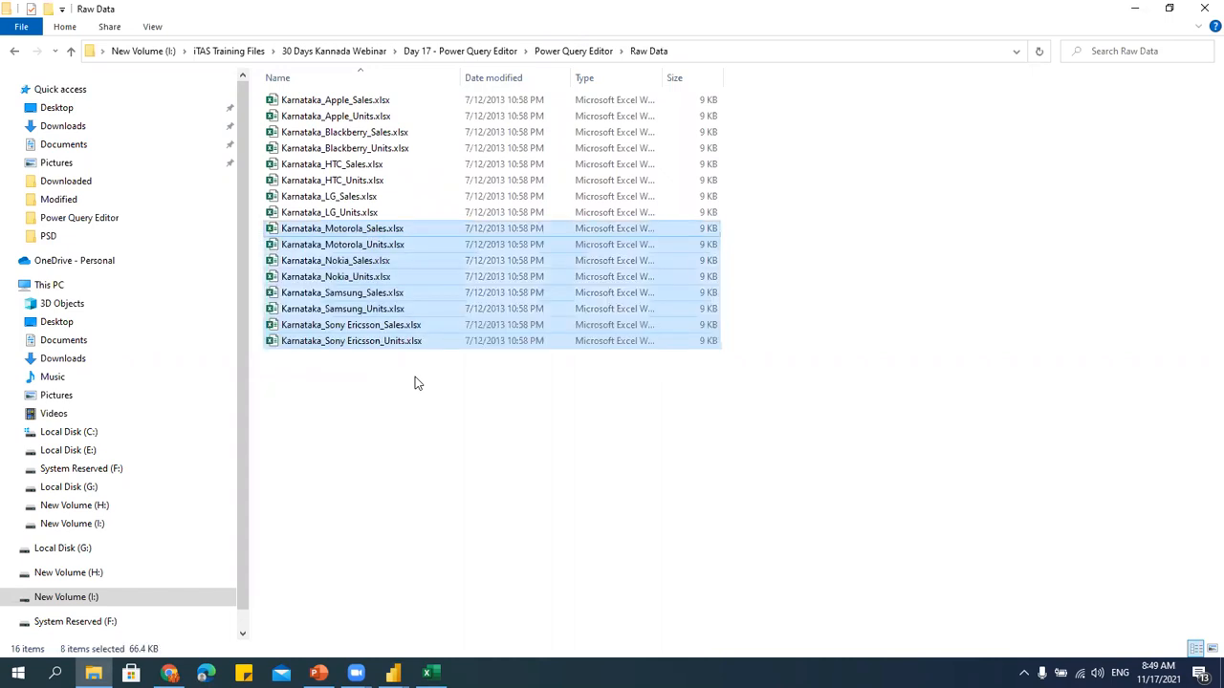
# Return to the Power Query Editor, refresh all query previews and look through the combined Raw Data rows for the added files.
pyautogui.moveTo(393, 674)
pyautogui.click(456, 621)
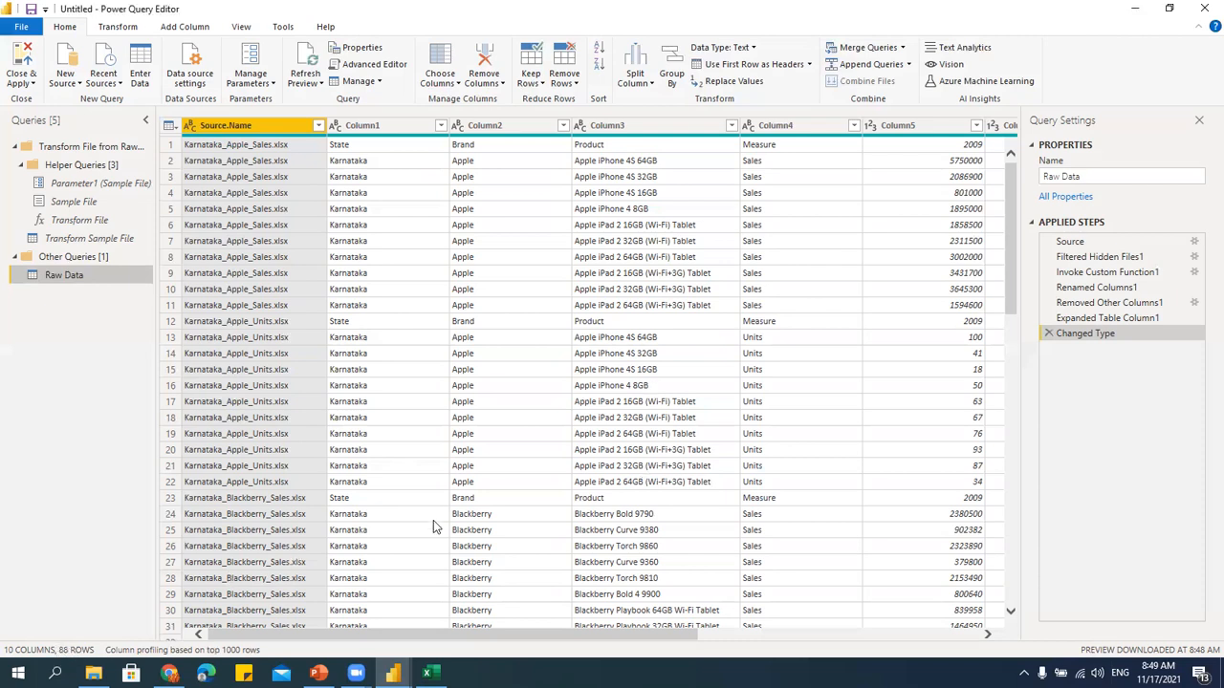
pyautogui.hotkey('alt', 'Tab')
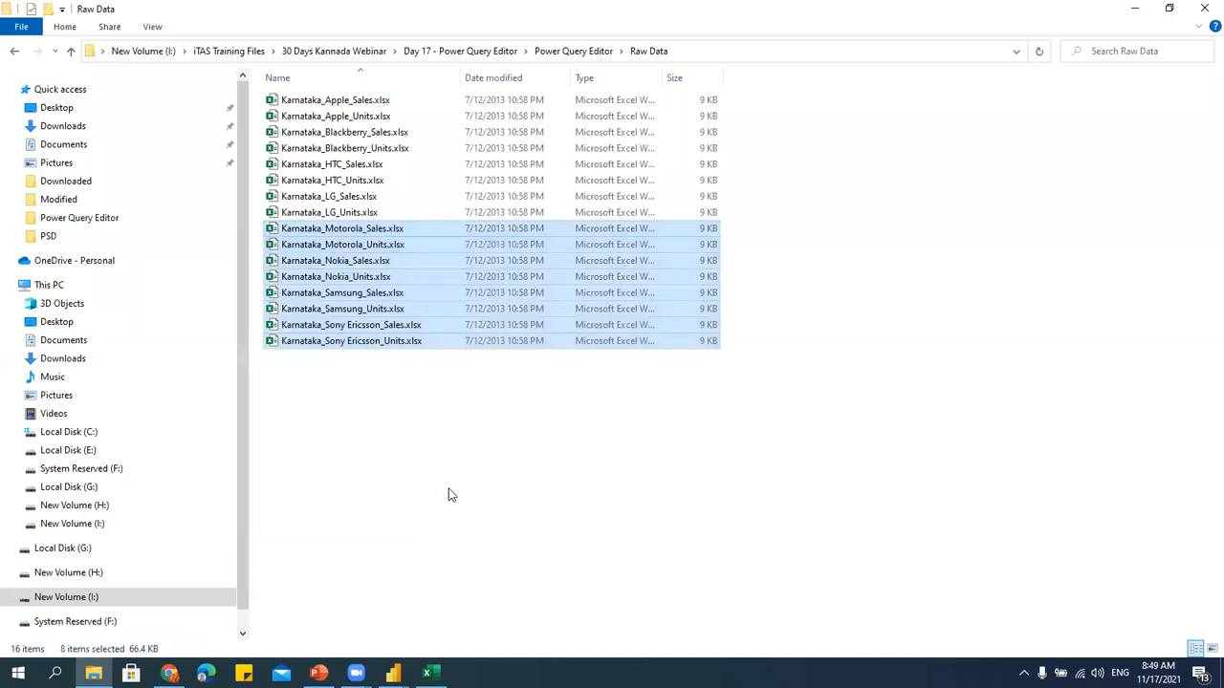
pyautogui.click(452, 495)
pyautogui.hotkey('alt', 'Tab')
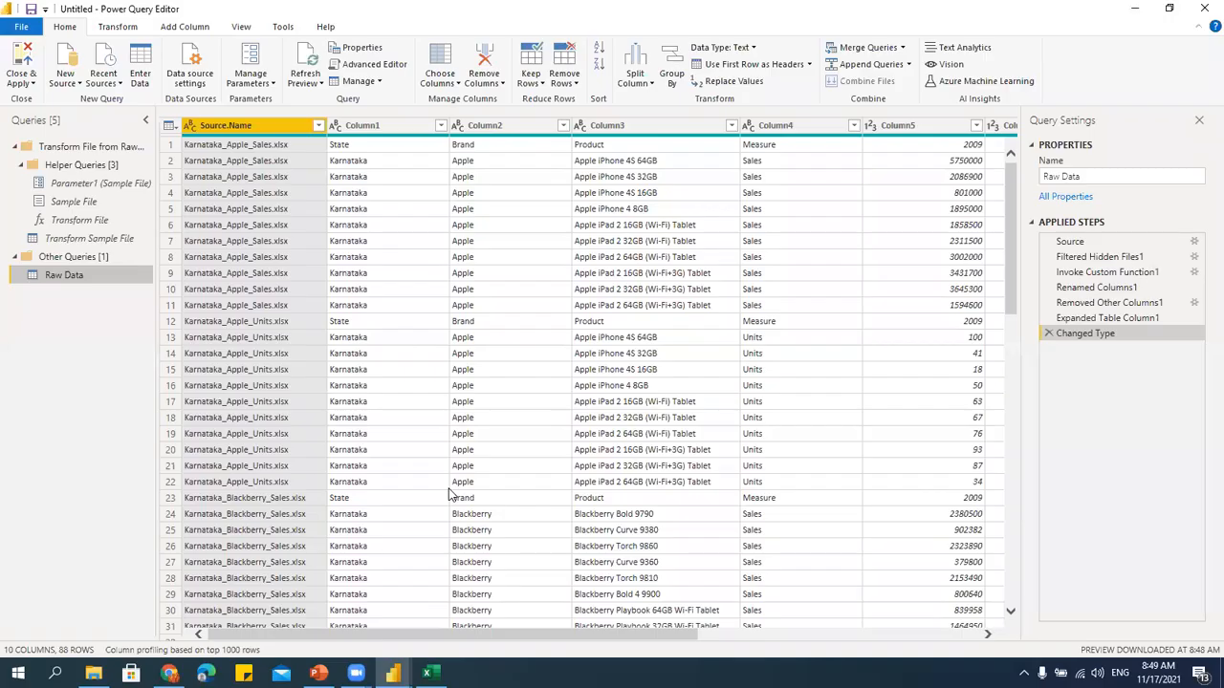
pyautogui.click(306, 83)
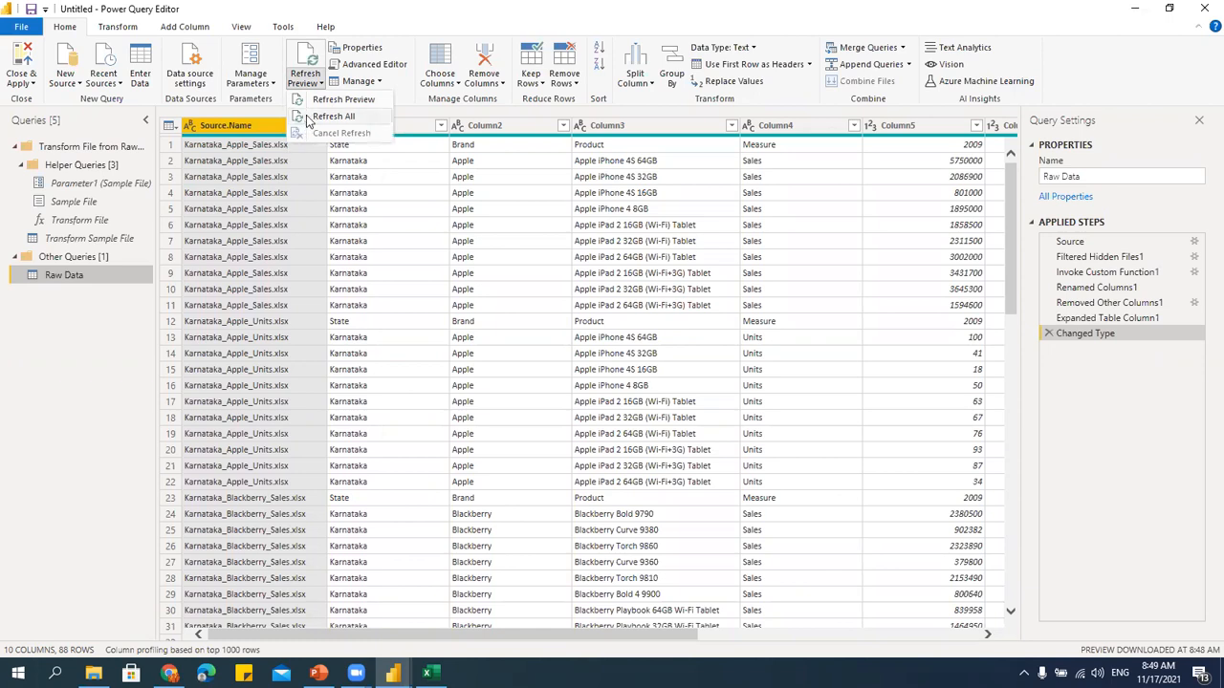
pyautogui.click(330, 116)
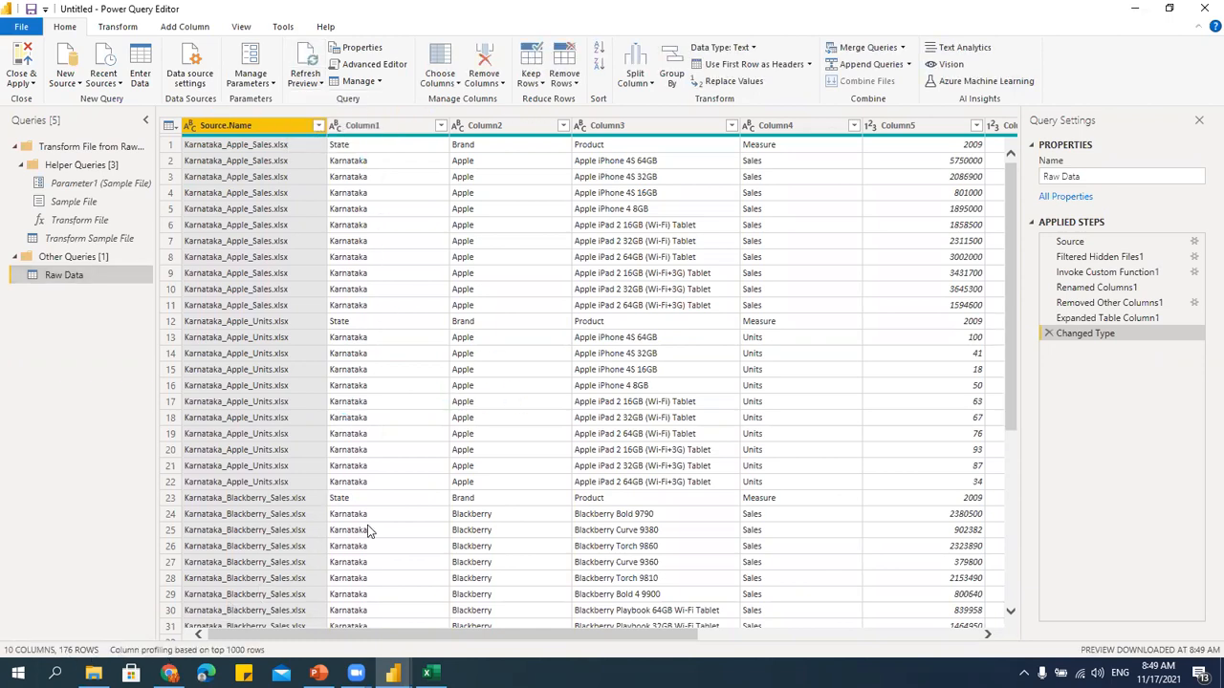
pyautogui.scroll(-15, 431, 483)
pyautogui.scroll(-15, 432, 483)
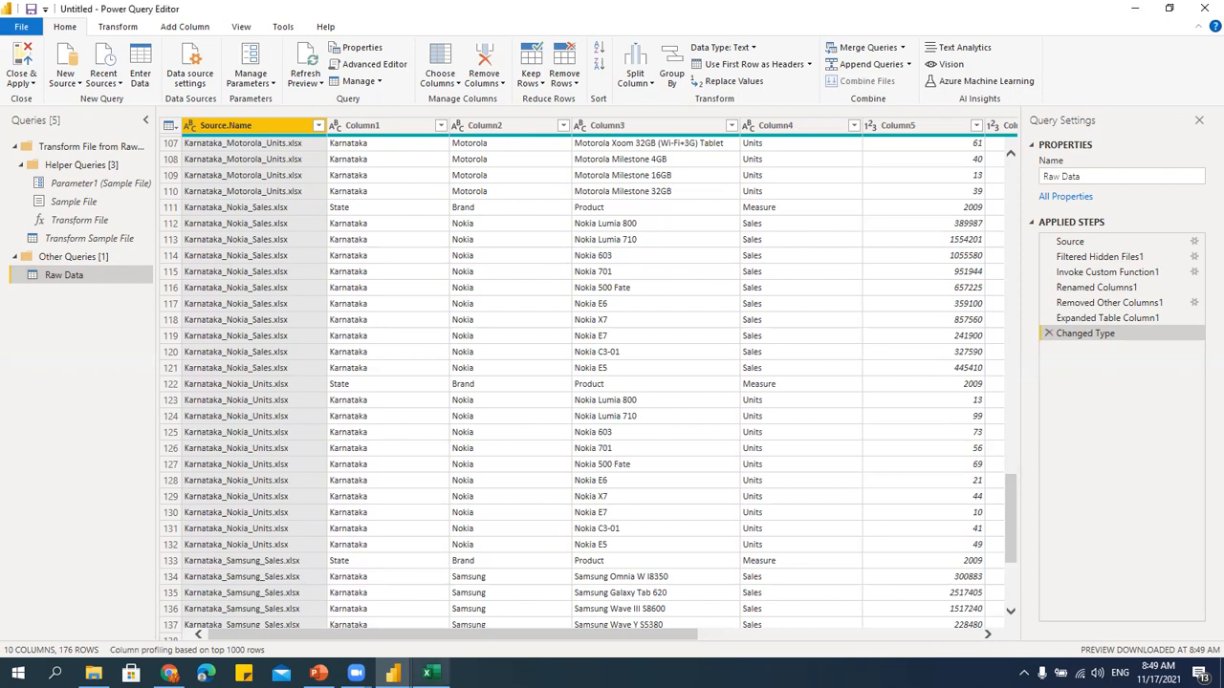
# Switch to Excel and create a new blank workbook.
pyautogui.click(430, 673)
pyautogui.click(571, 408)
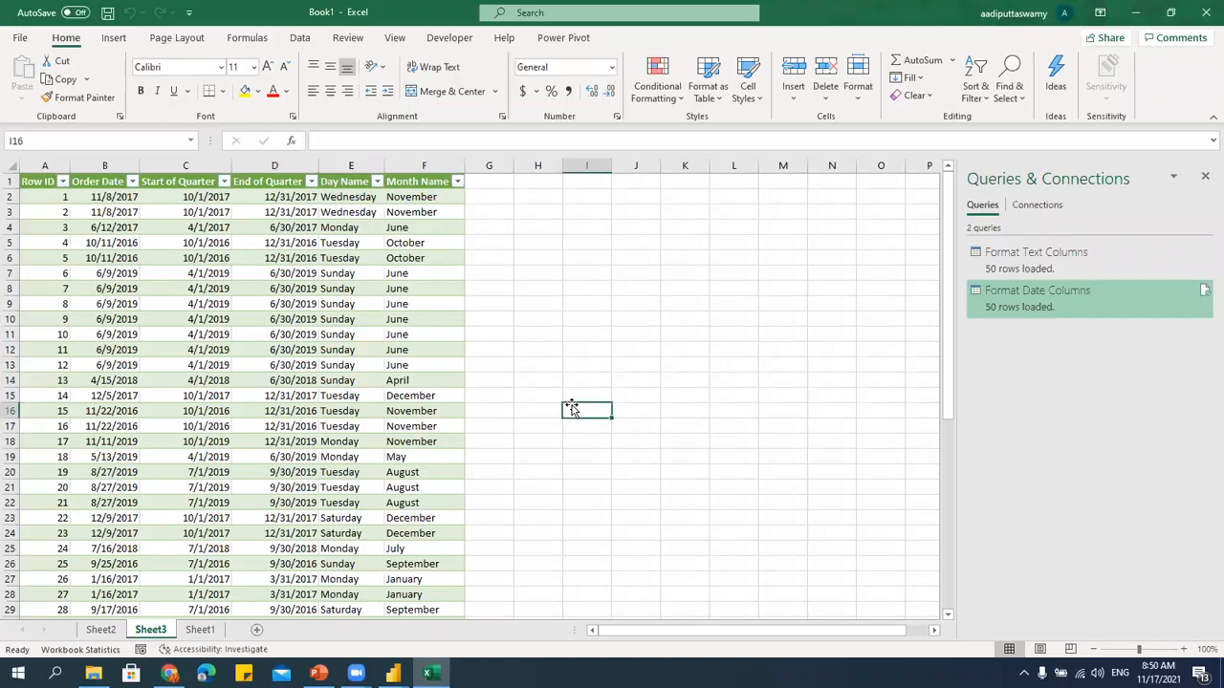
pyautogui.hotkey('alt', 'f')
pyautogui.press('c')
pyautogui.click(619, 365)
pyautogui.hotkey('ctrl', 'n')
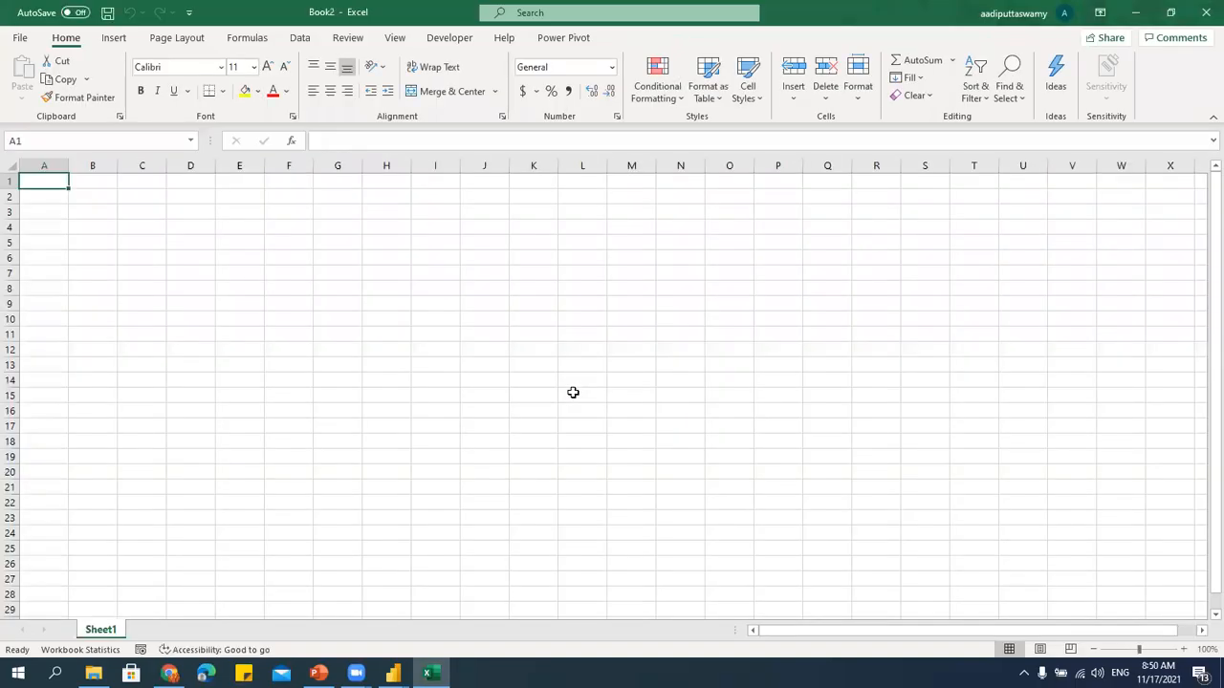
# Start importing data from a folder into the blank workbook.
pyautogui.click(300, 37)
pyautogui.click(22, 91)
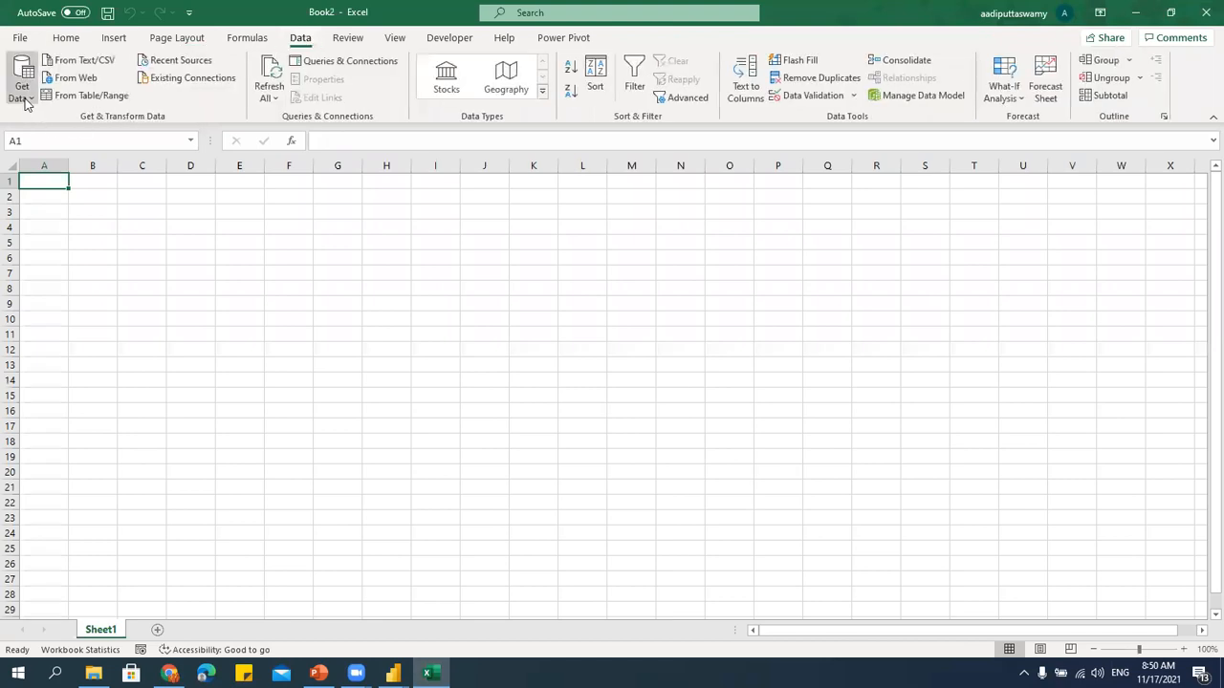
pyautogui.moveTo(35, 126)
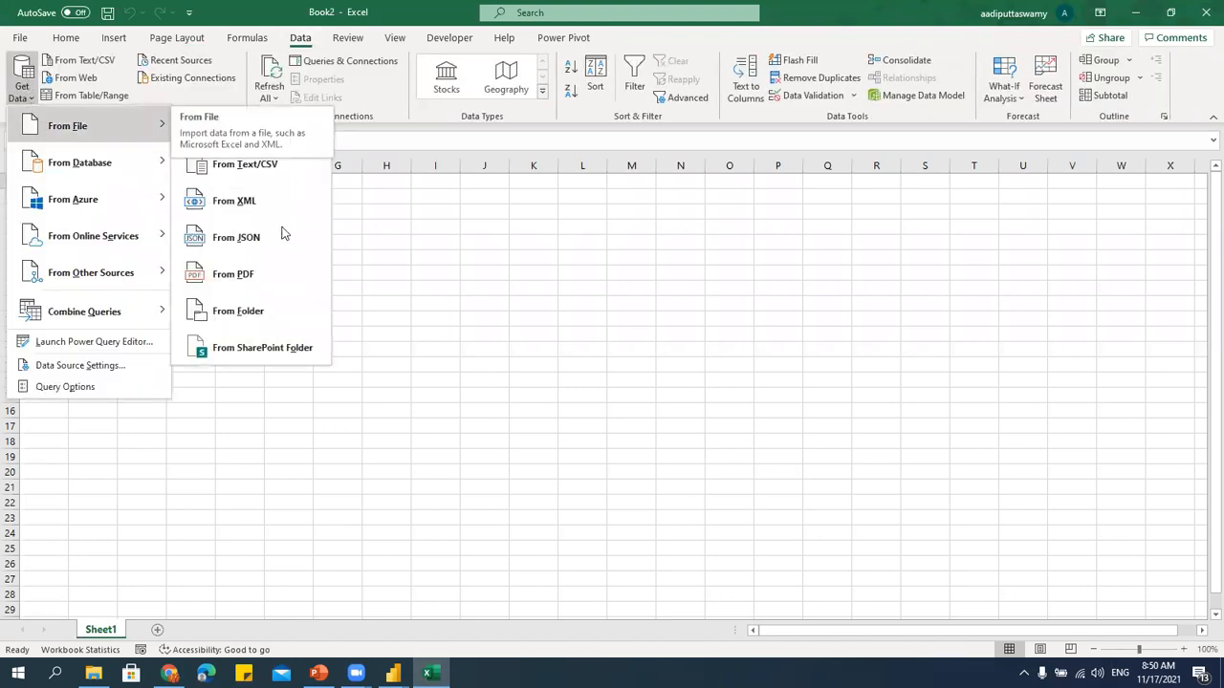
pyautogui.click(226, 315)
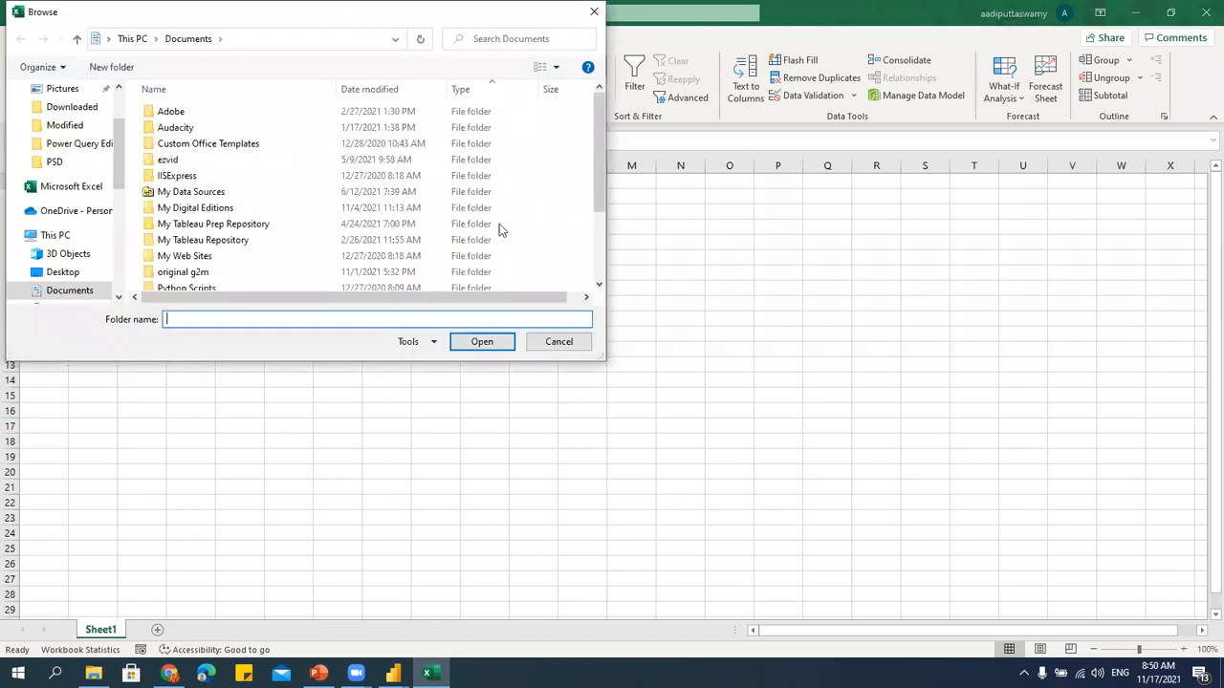
# Switch to File Explorer and delete the eight Motorola, Nokia, Samsung and Sony Ericsson workbooks from the Raw Data folder.
pyautogui.click(93, 674)
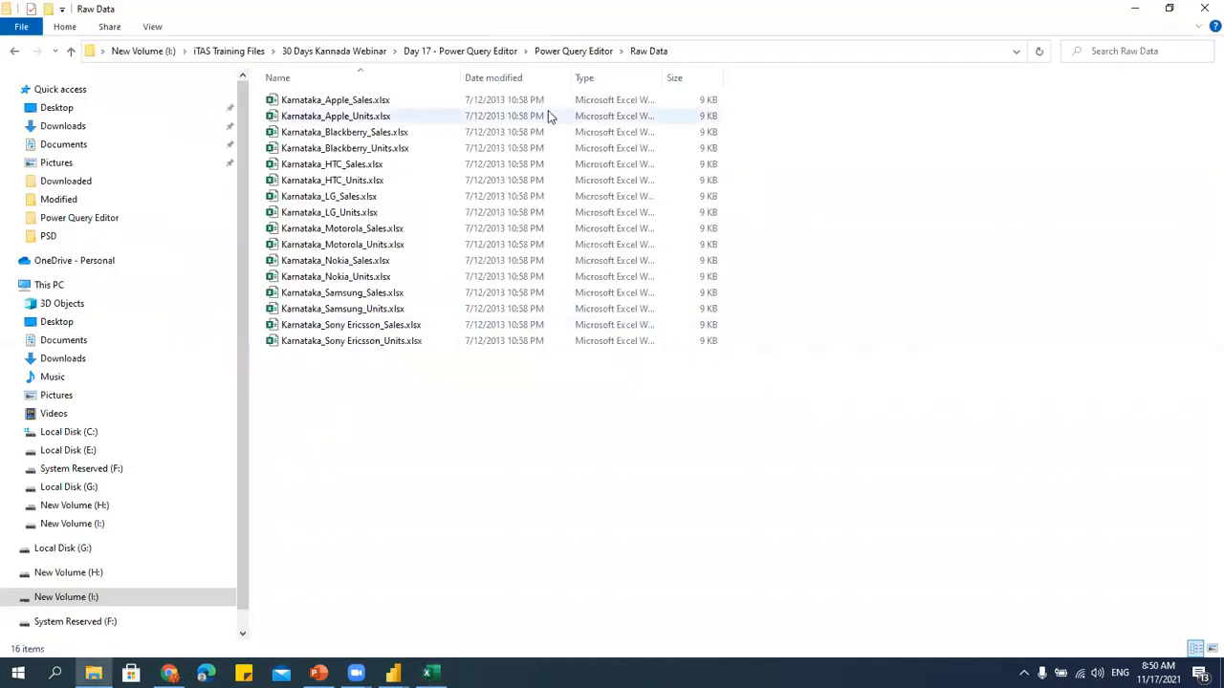
pyautogui.moveTo(624, 466); pyautogui.dragTo(268, 230)
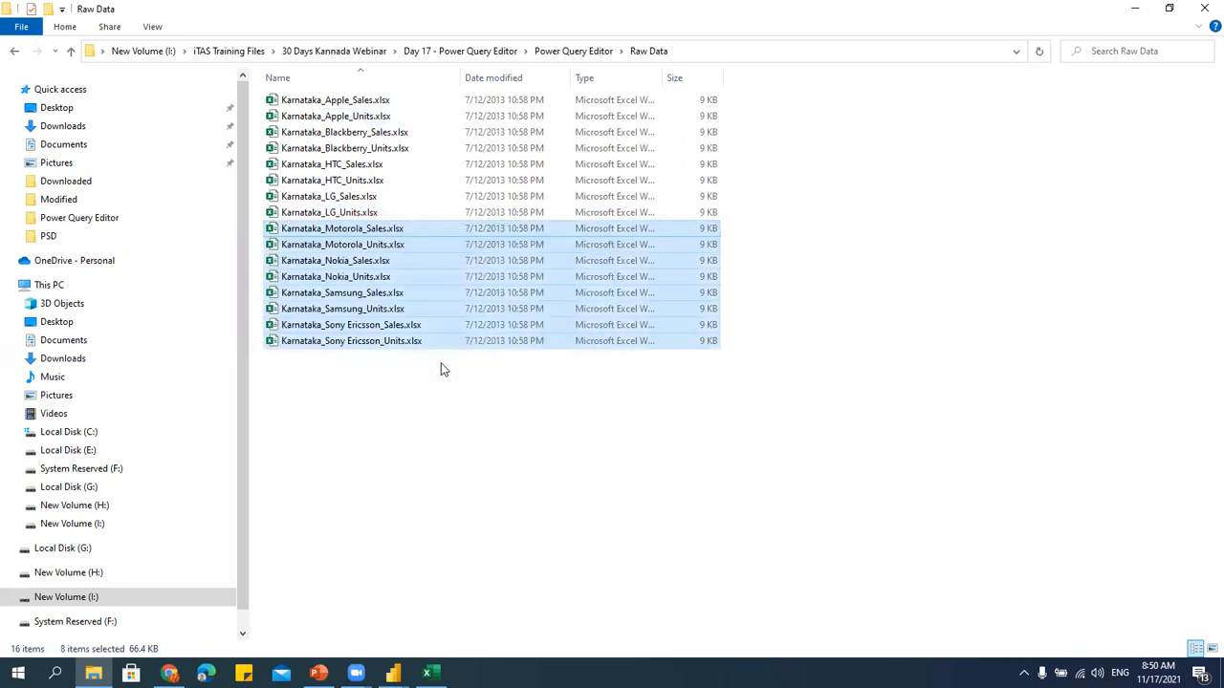
pyautogui.press('Delete')
# Copy the Raw Data folder's path, return to Excel and open that path as the source folder for the import.
pyautogui.moveTo(511, 293); pyautogui.dragTo(255, 73)
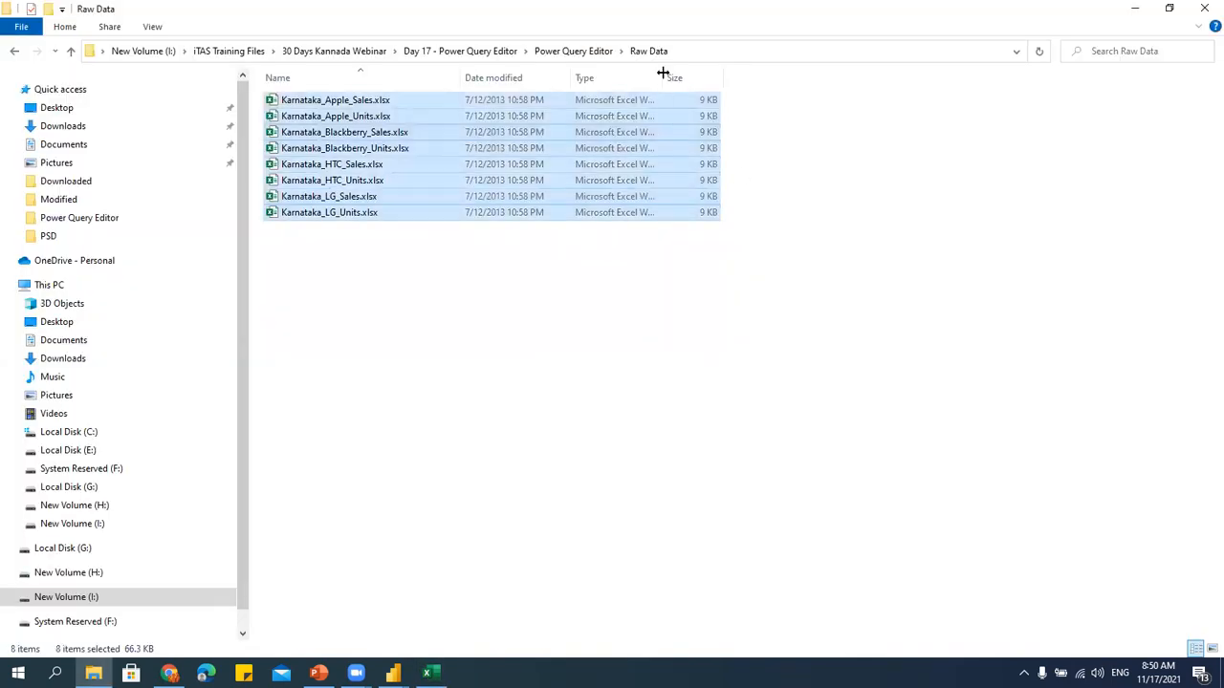
pyautogui.click(708, 50)
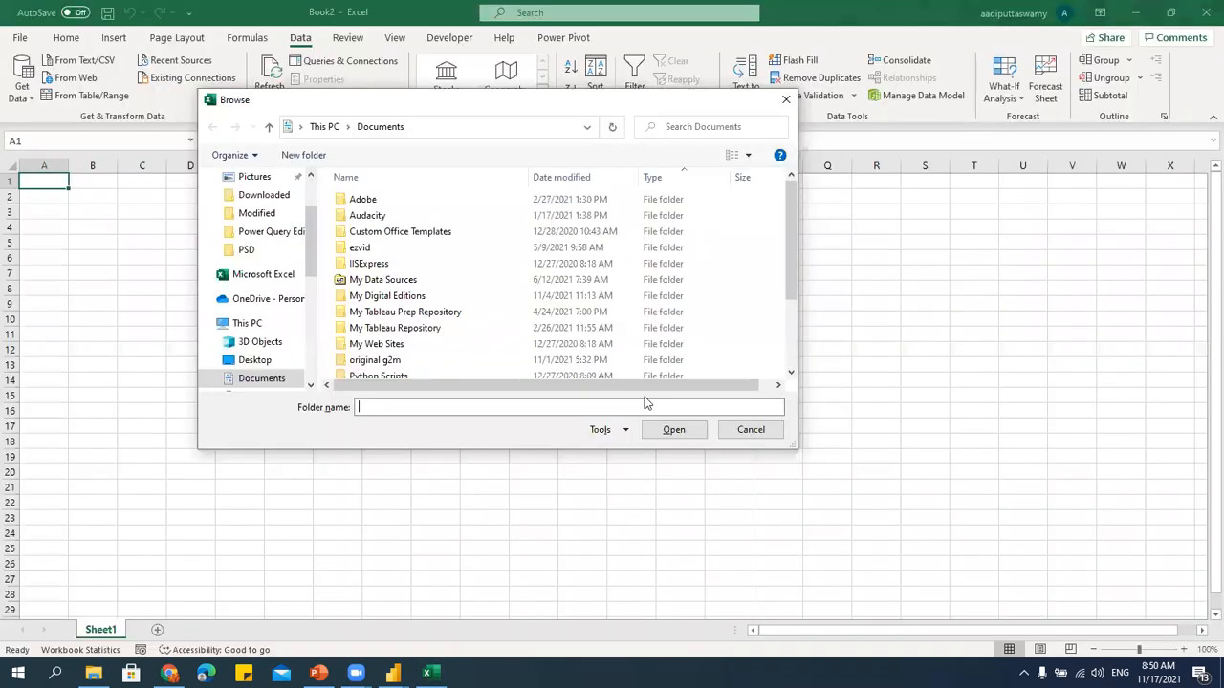
pyautogui.click(475, 408)
pyautogui.hotkey('ctrl', 'v')
pyautogui.click(671, 429)
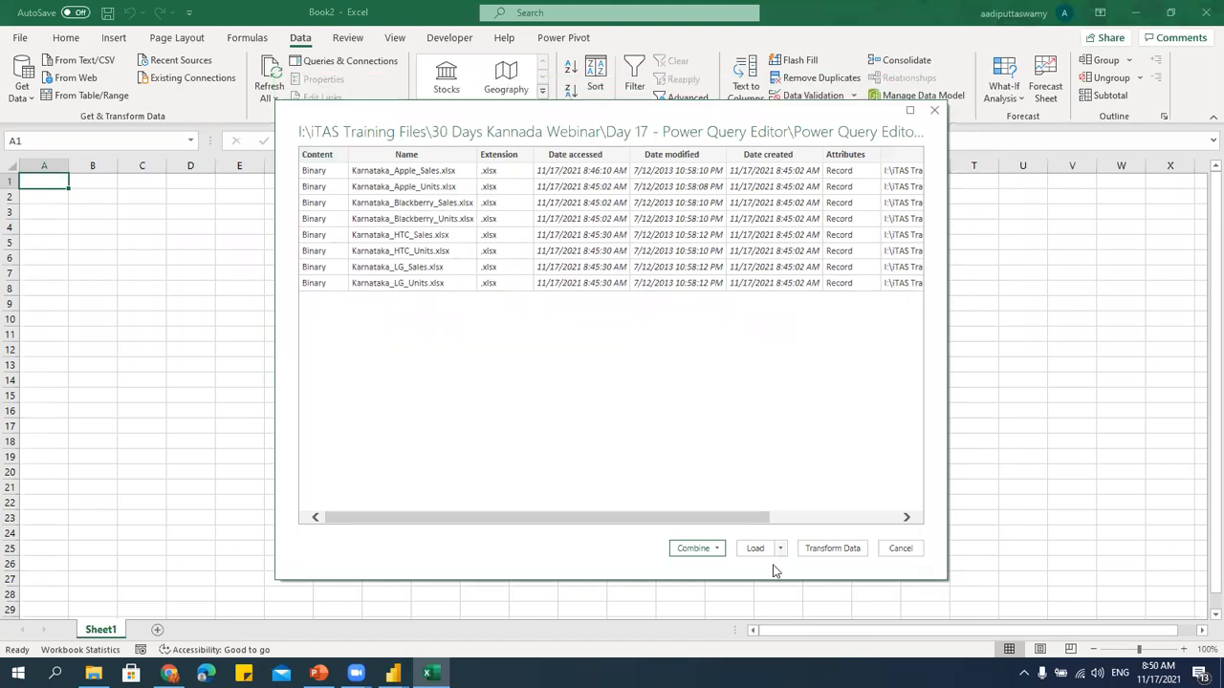
# Combine and load the folder's files using Sheet1 of the first file, and look through the loaded table.
pyautogui.click(718, 550)
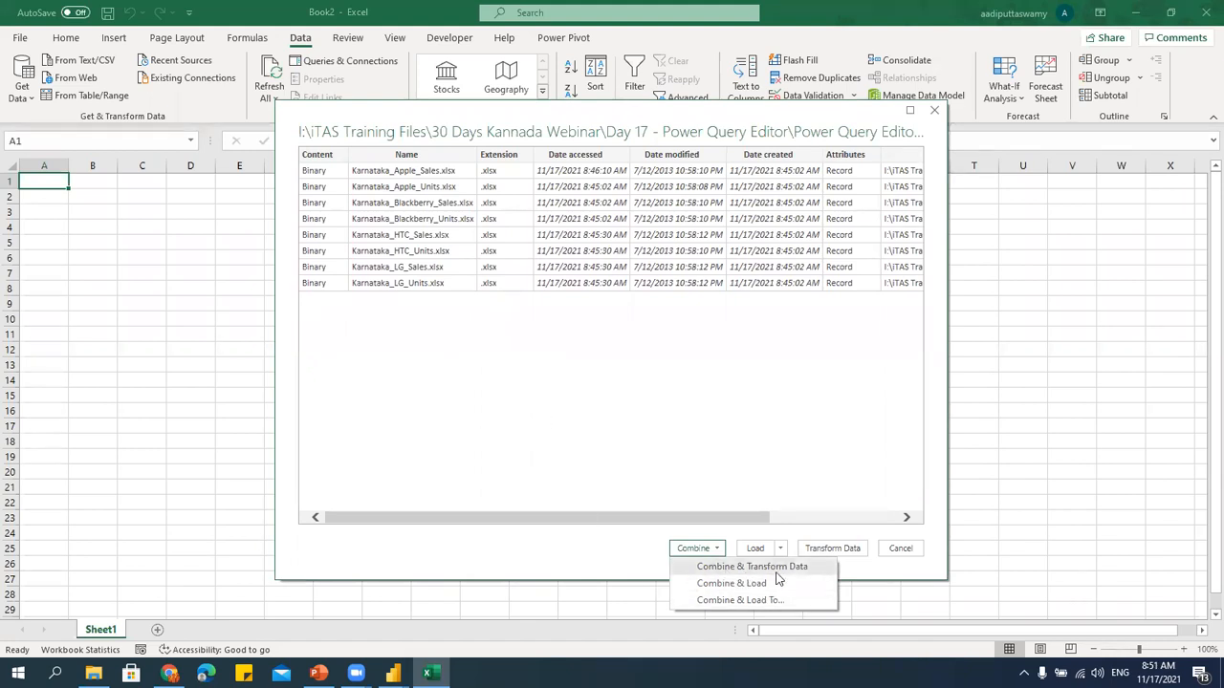
pyautogui.click(736, 585)
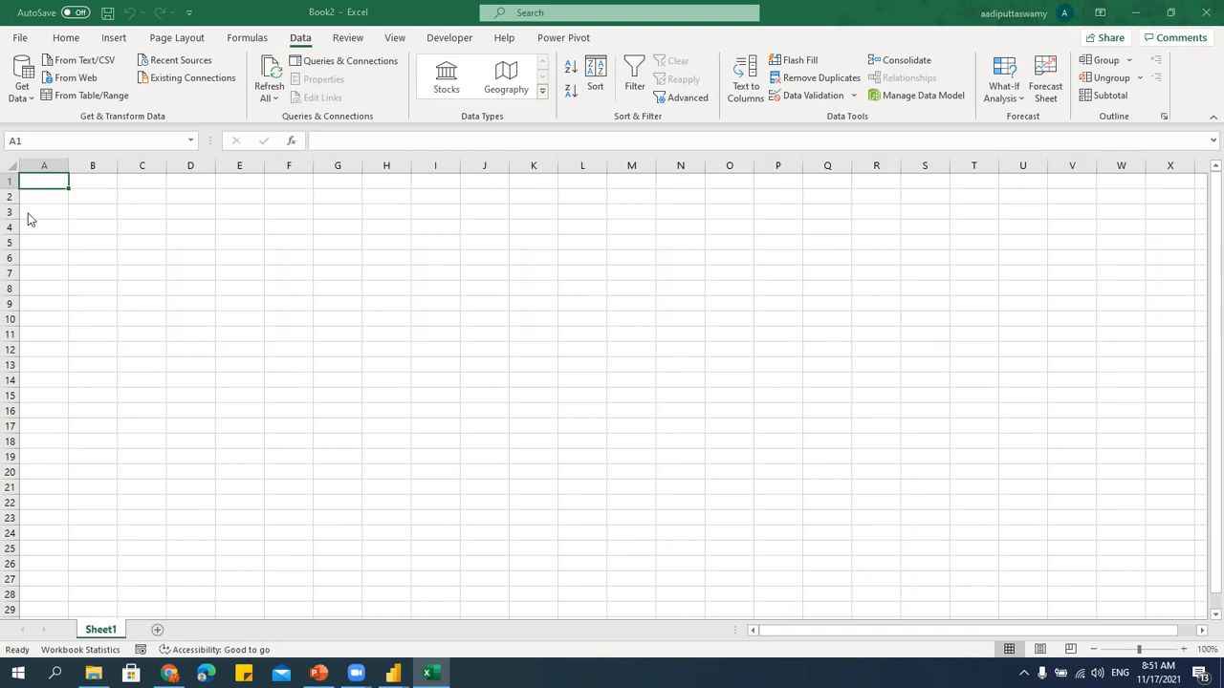
pyautogui.click(357, 240)
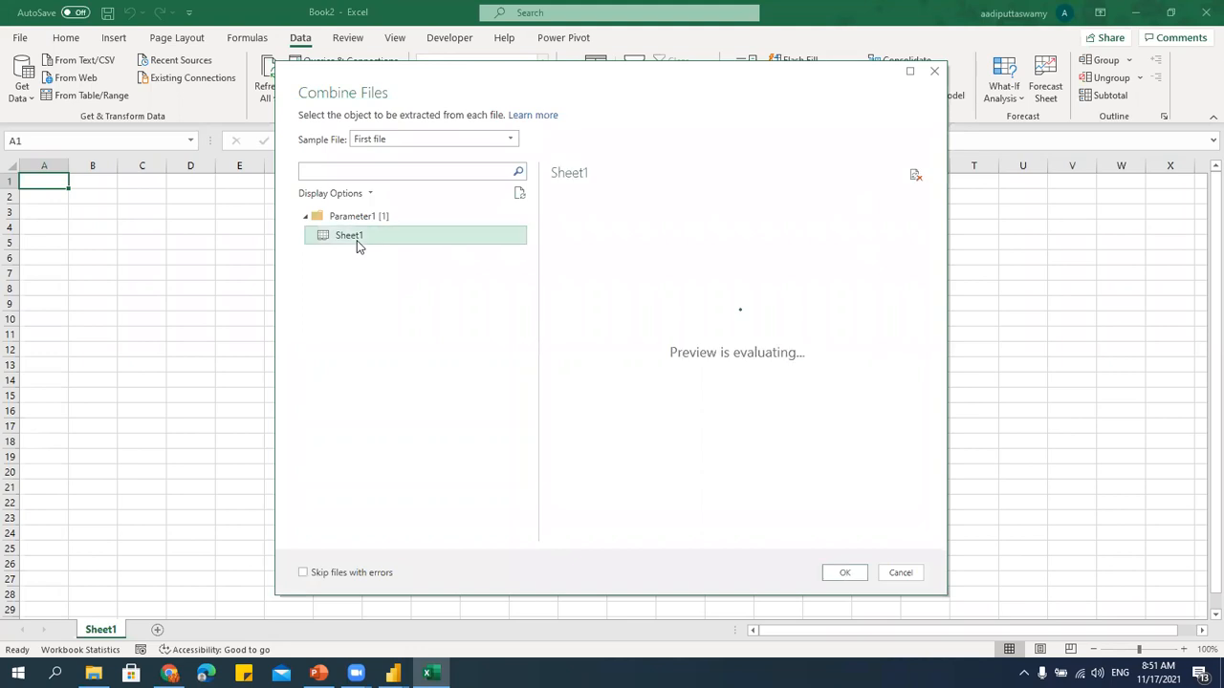
pyautogui.click(856, 578)
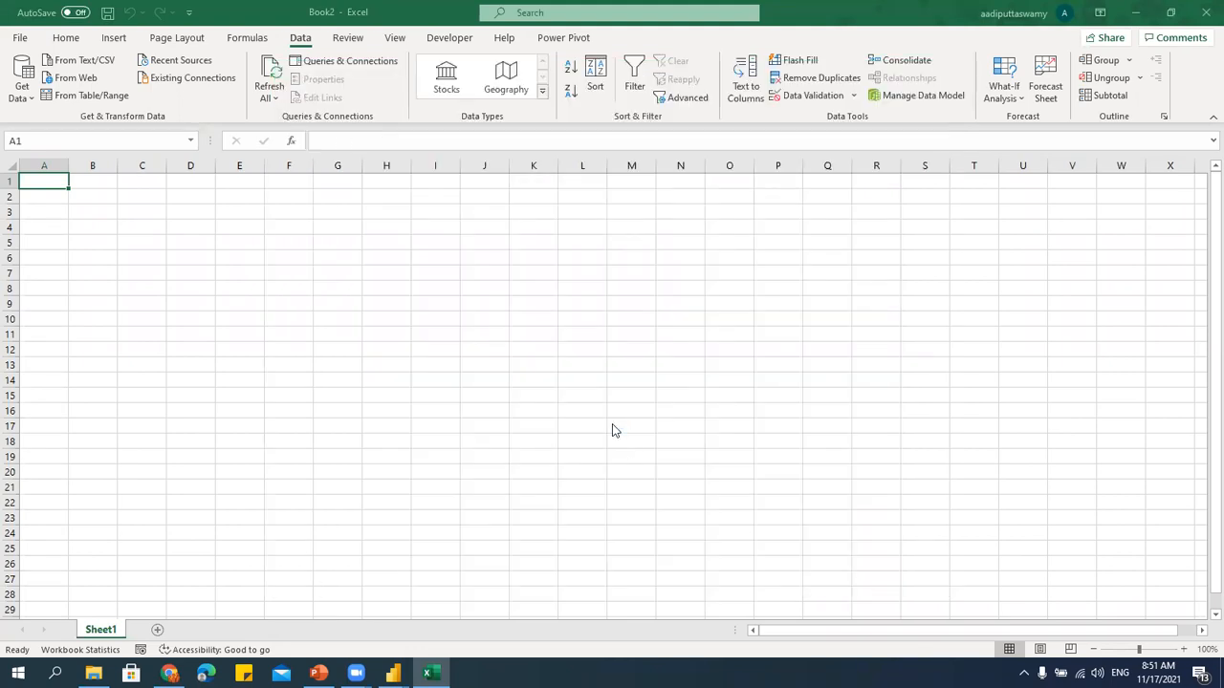
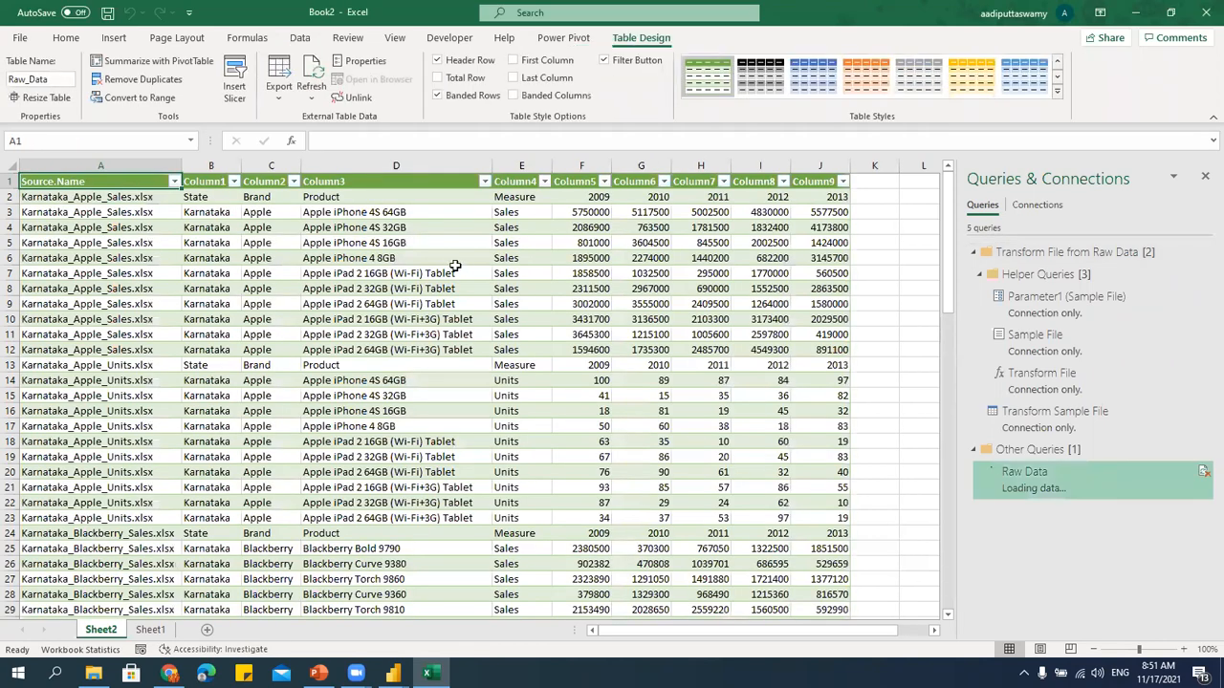
pyautogui.click(457, 269)
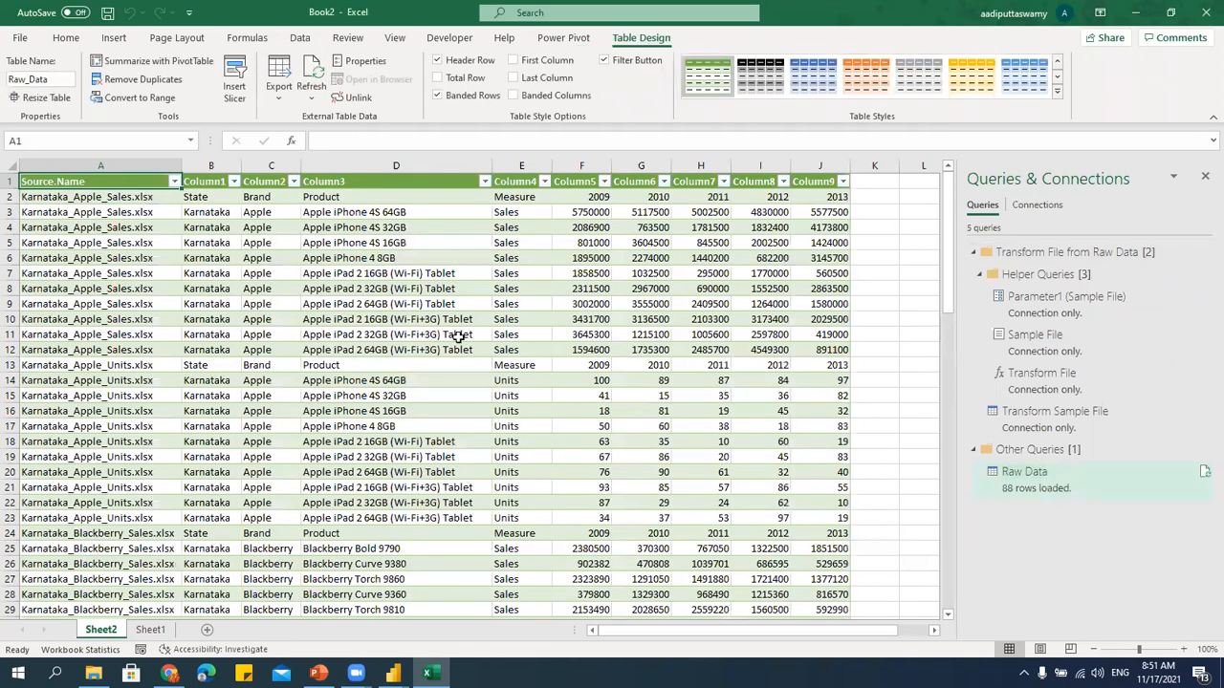
pyautogui.scroll(-1, 461, 512)
pyautogui.scroll(-20, 461, 511)
pyautogui.scroll(15, 461, 517)
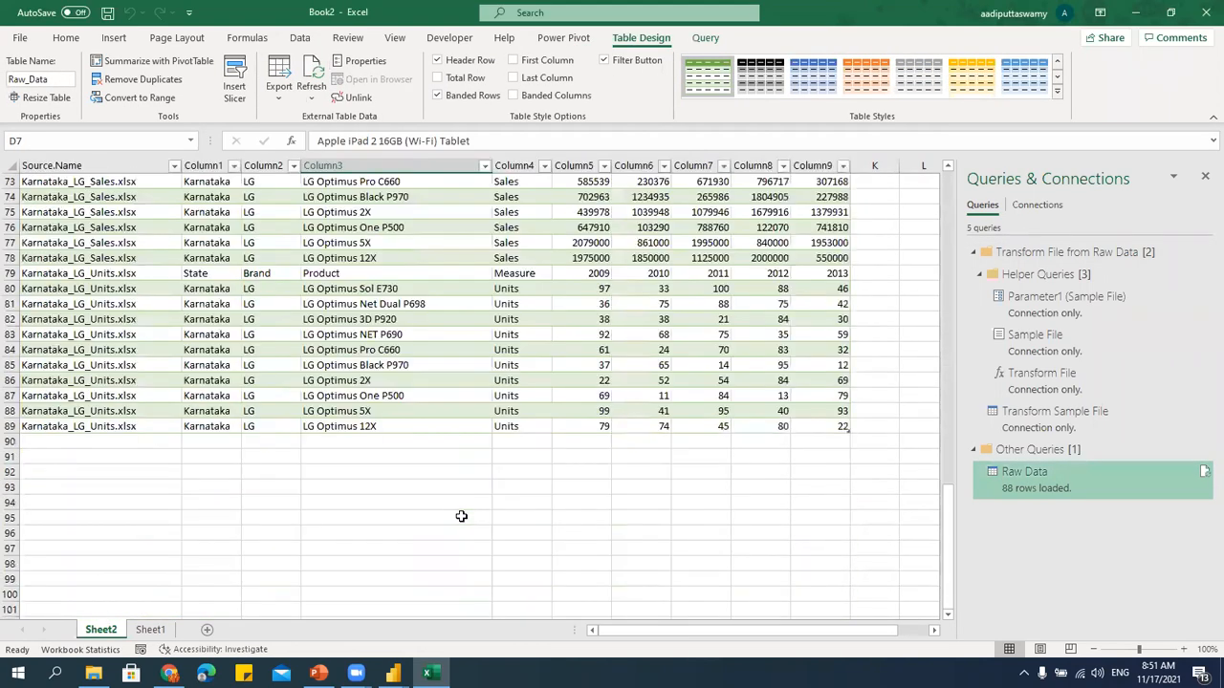
pyautogui.scroll(17, 461, 517)
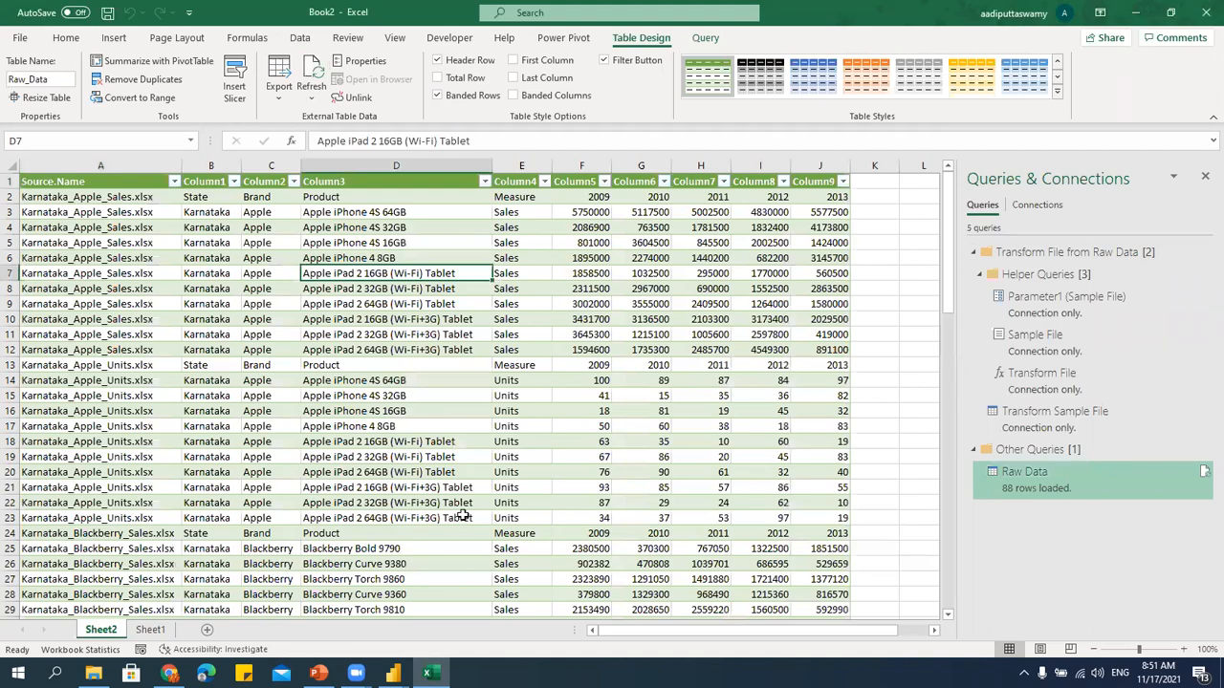
# Switch to File Explorer and copy all eight workbooks from New folder into the Raw Data folder again.
pyautogui.click(93, 673)
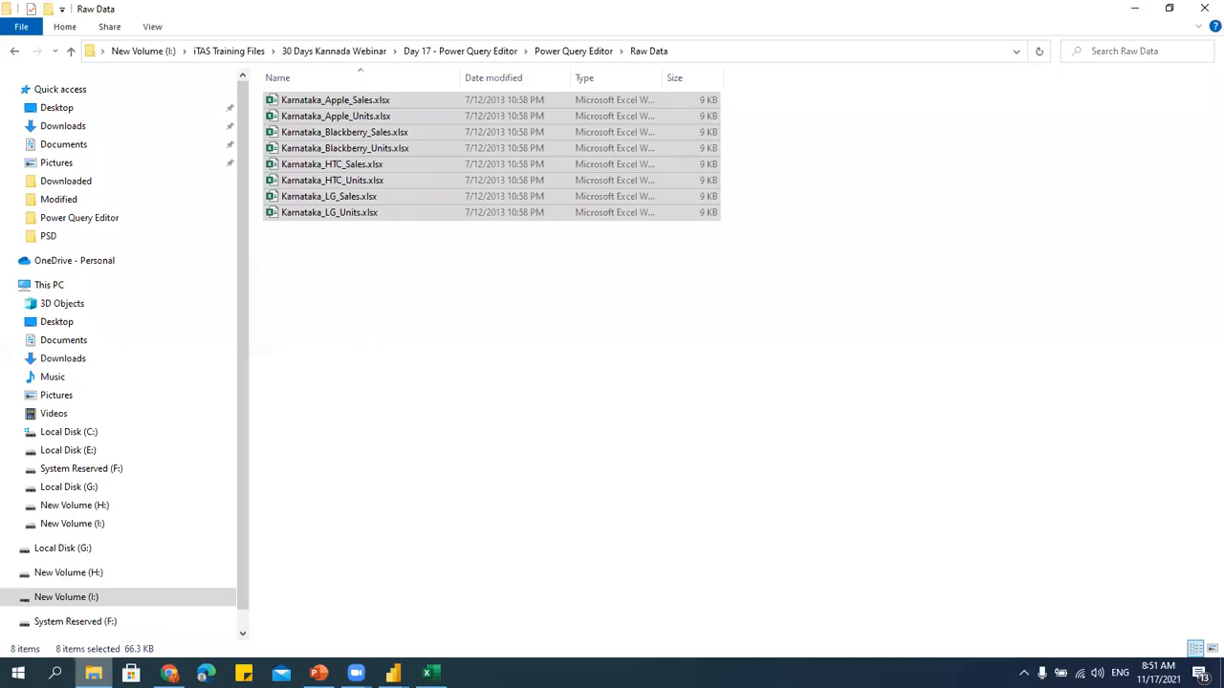
pyautogui.click(574, 52)
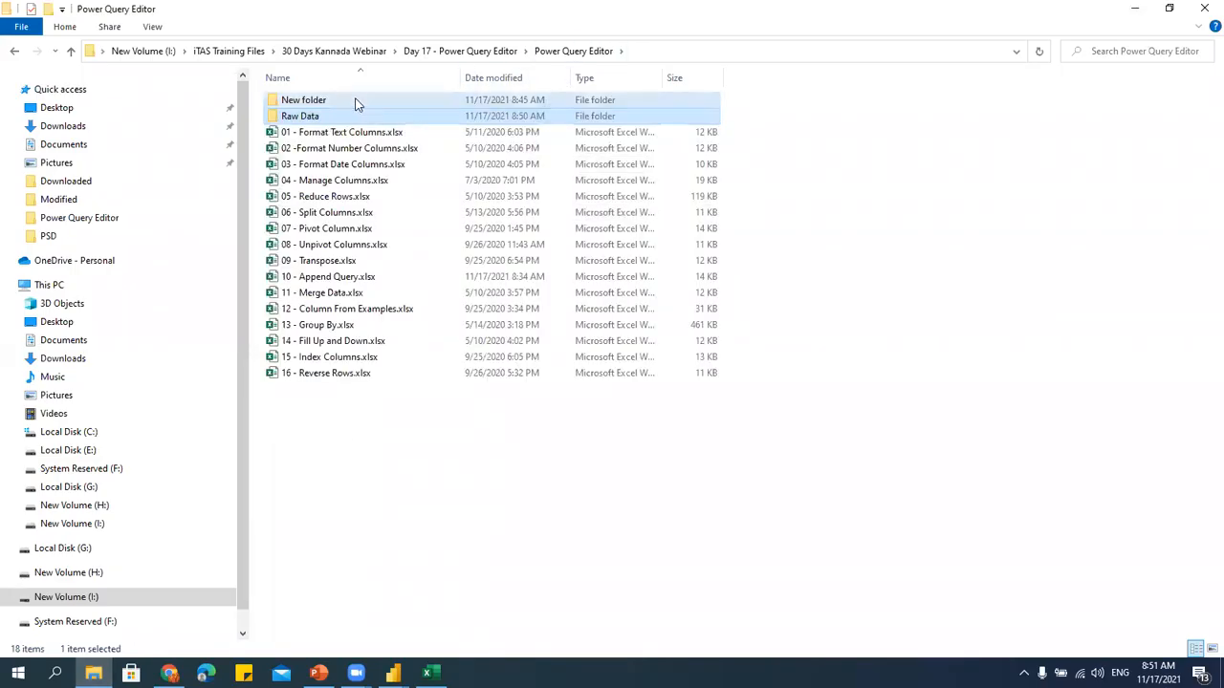
pyautogui.moveTo(651, 381); pyautogui.dragTo(195, 73)
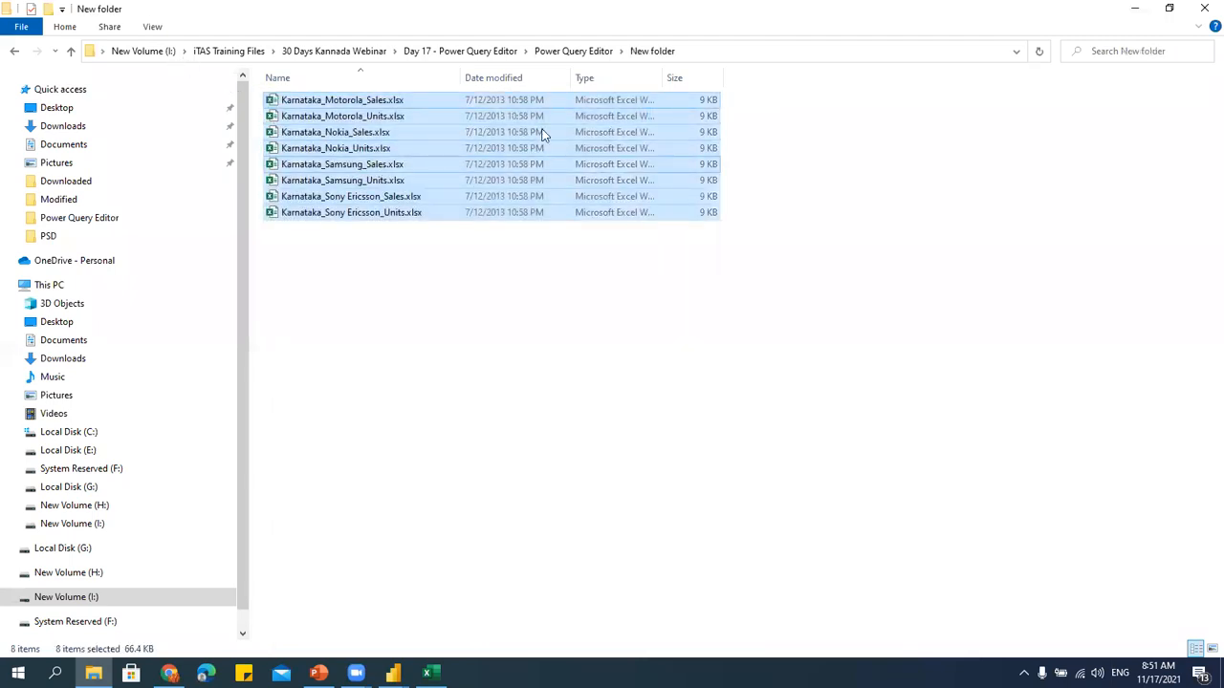
pyautogui.click(562, 54)
pyautogui.doubleClick(293, 115)
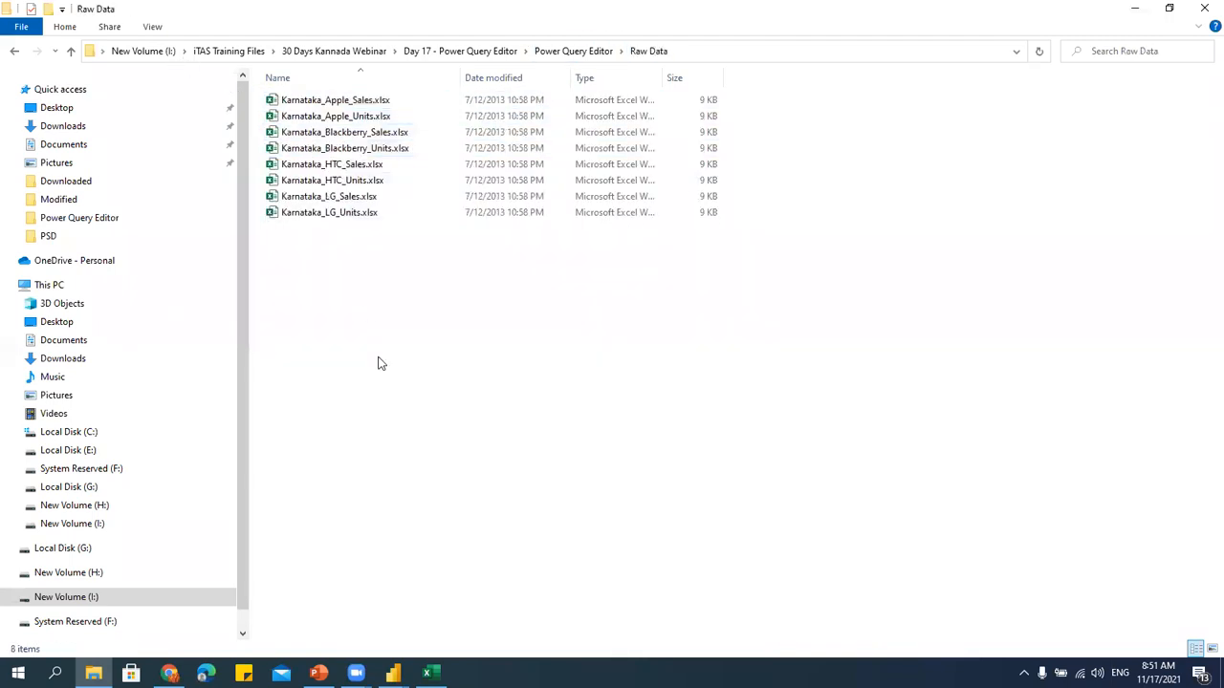
pyautogui.hotkey('ctrl', 'v')
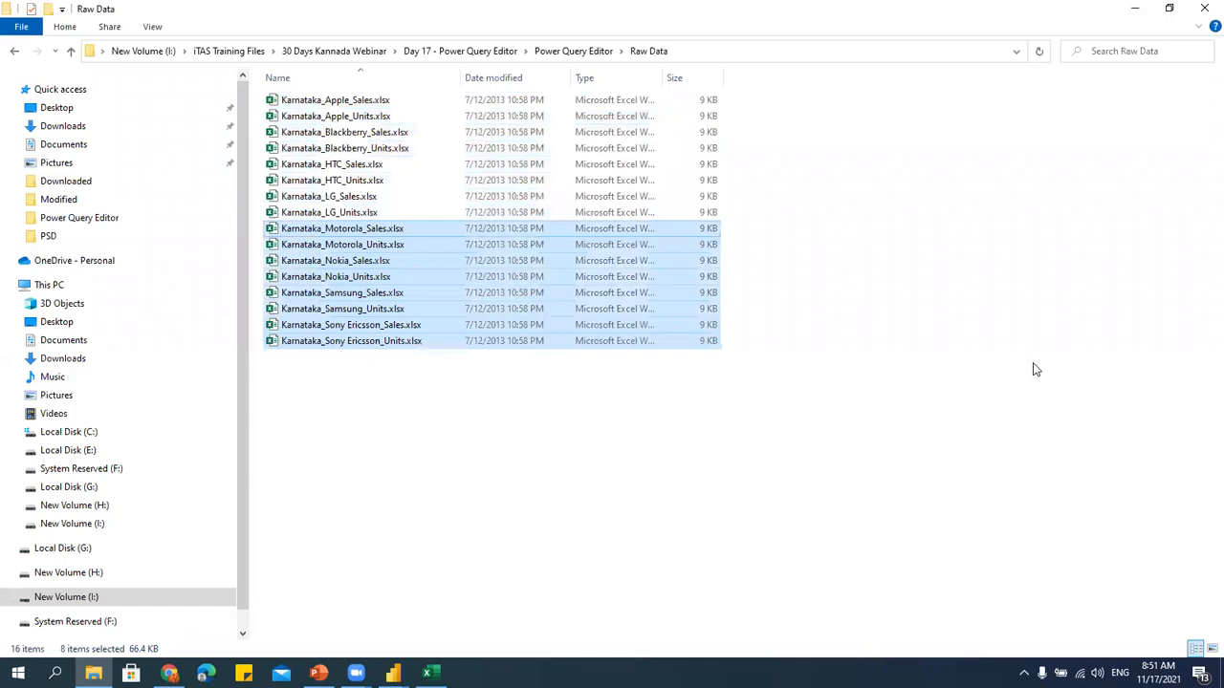
# Return to Excel and select all data in the product names column down to the last row to check the row count.
pyautogui.click(1136, 10)
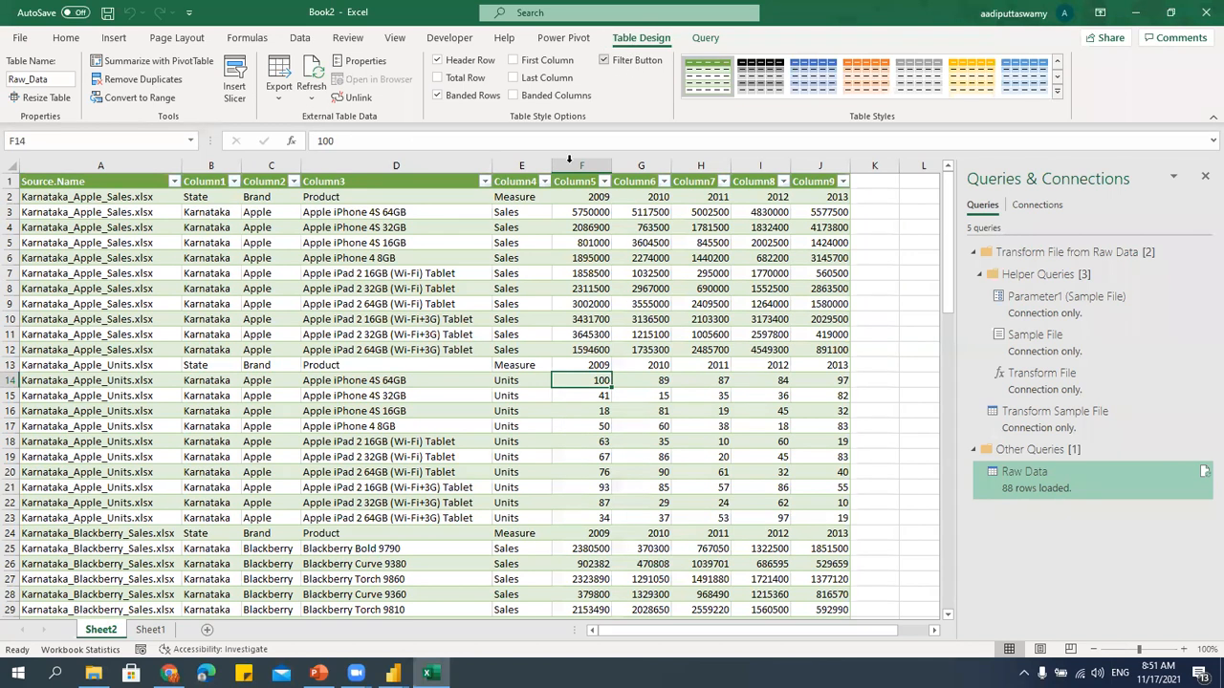
pyautogui.click(313, 101)
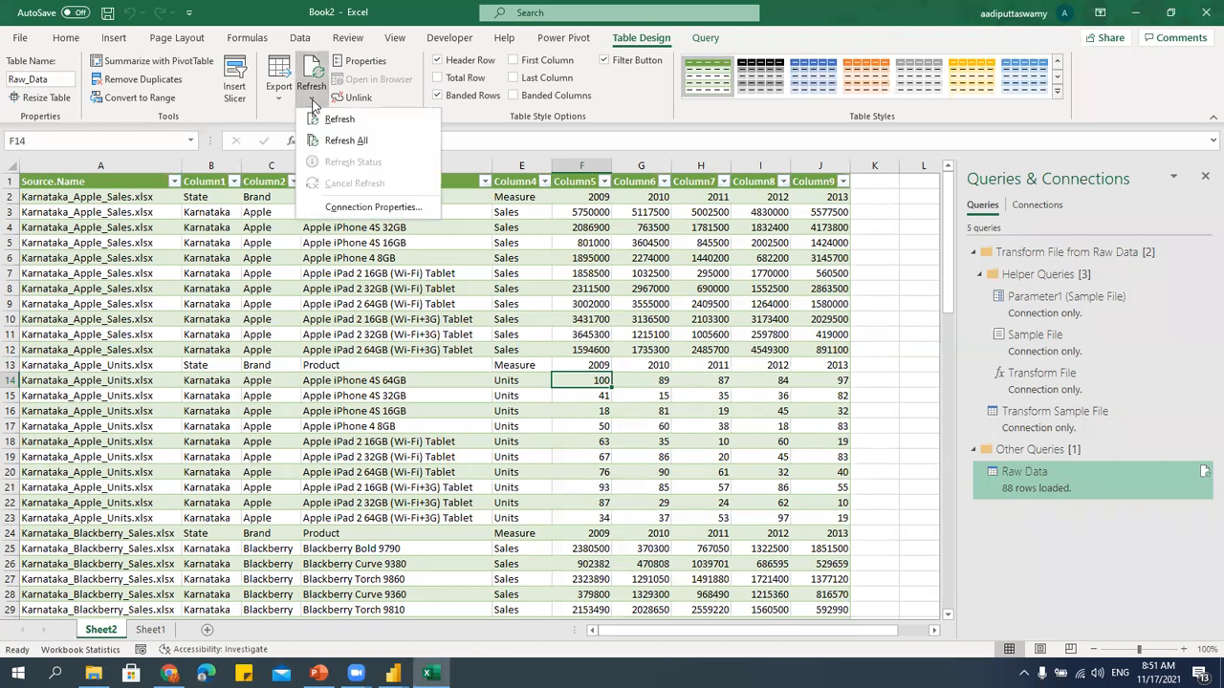
pyautogui.click(492, 375)
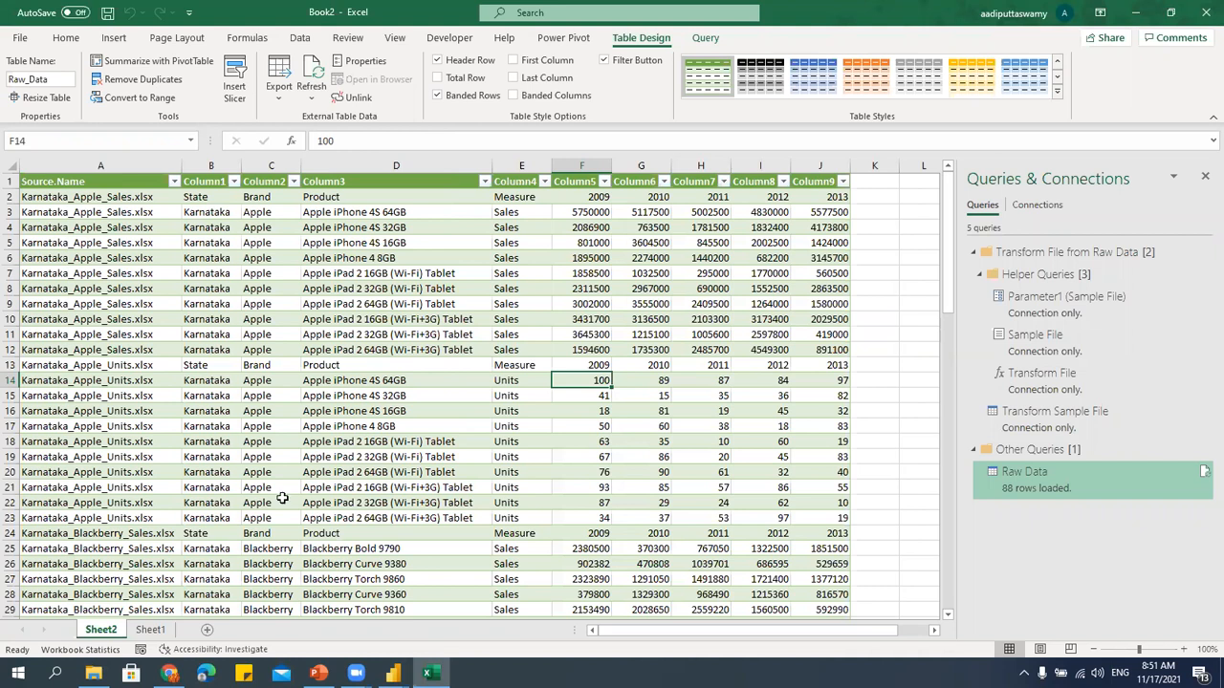
pyautogui.click(372, 334)
pyautogui.hotkey('ctrl', 'Up')
pyautogui.press('Down')
pyautogui.press('Up')
pyautogui.press('Down')
pyautogui.hotkey('ctrl', 'shift', 'Down')
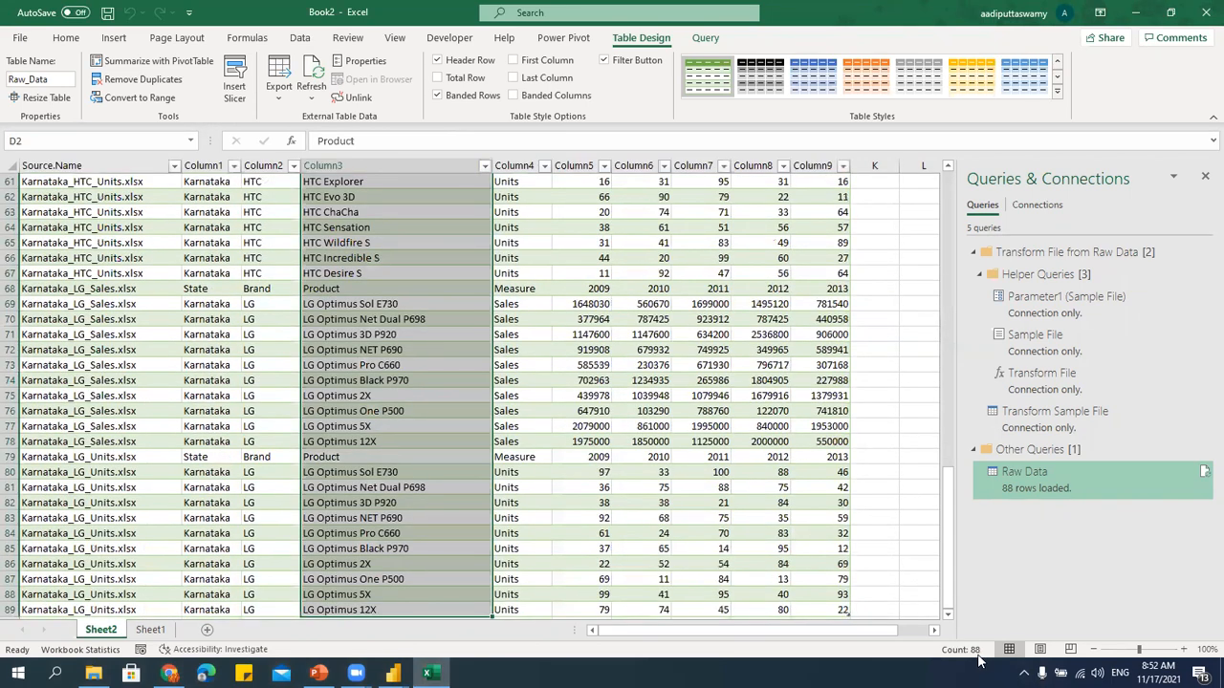
pyautogui.scroll(-1, 594, 577)
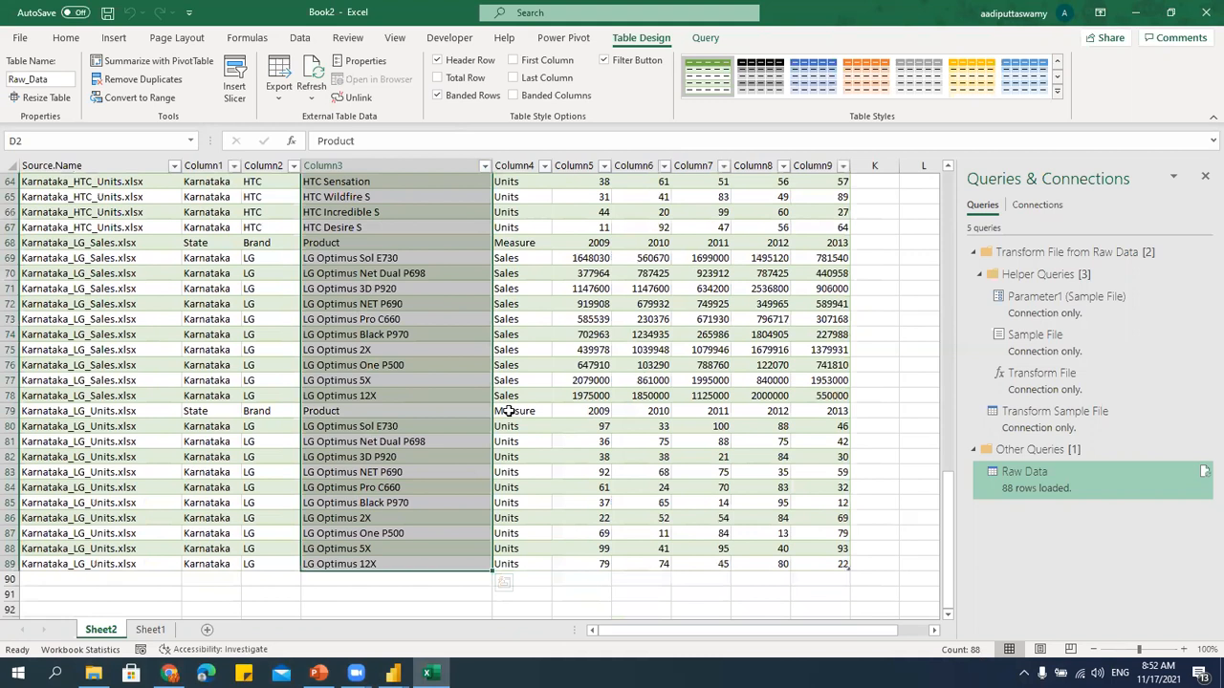
# Refresh all queries to load the newly added workbooks into the Raw_Data table.
pyautogui.click(521, 411)
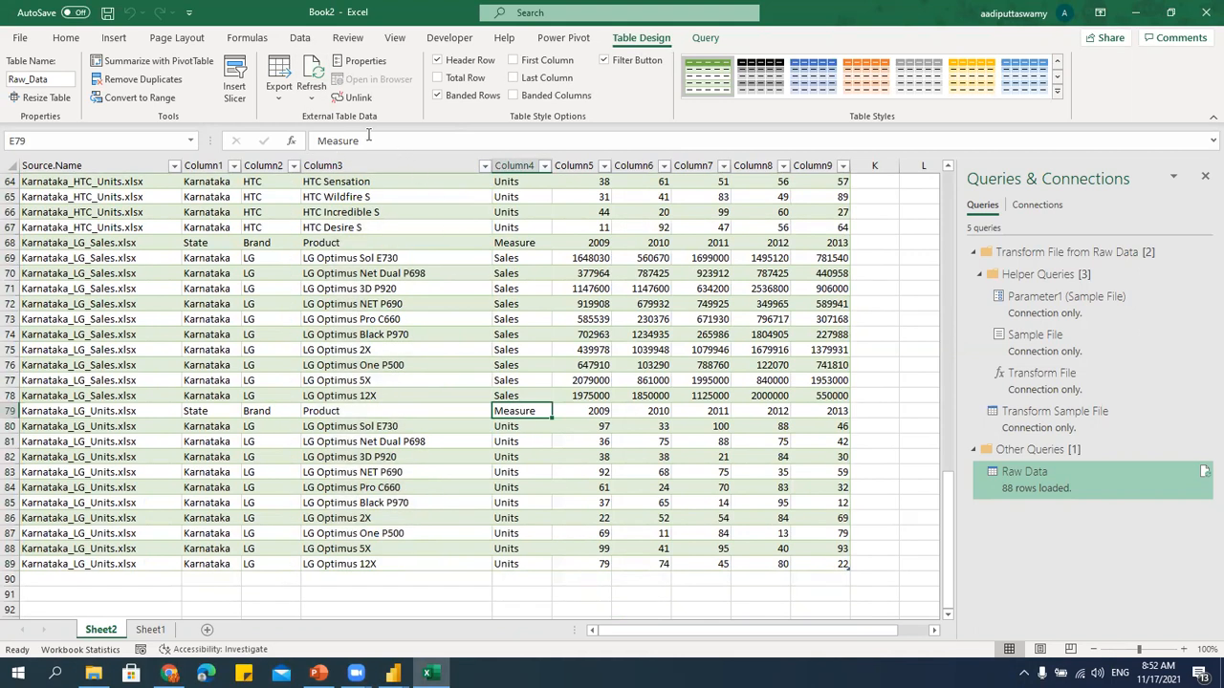
pyautogui.click(311, 91)
pyautogui.click(344, 137)
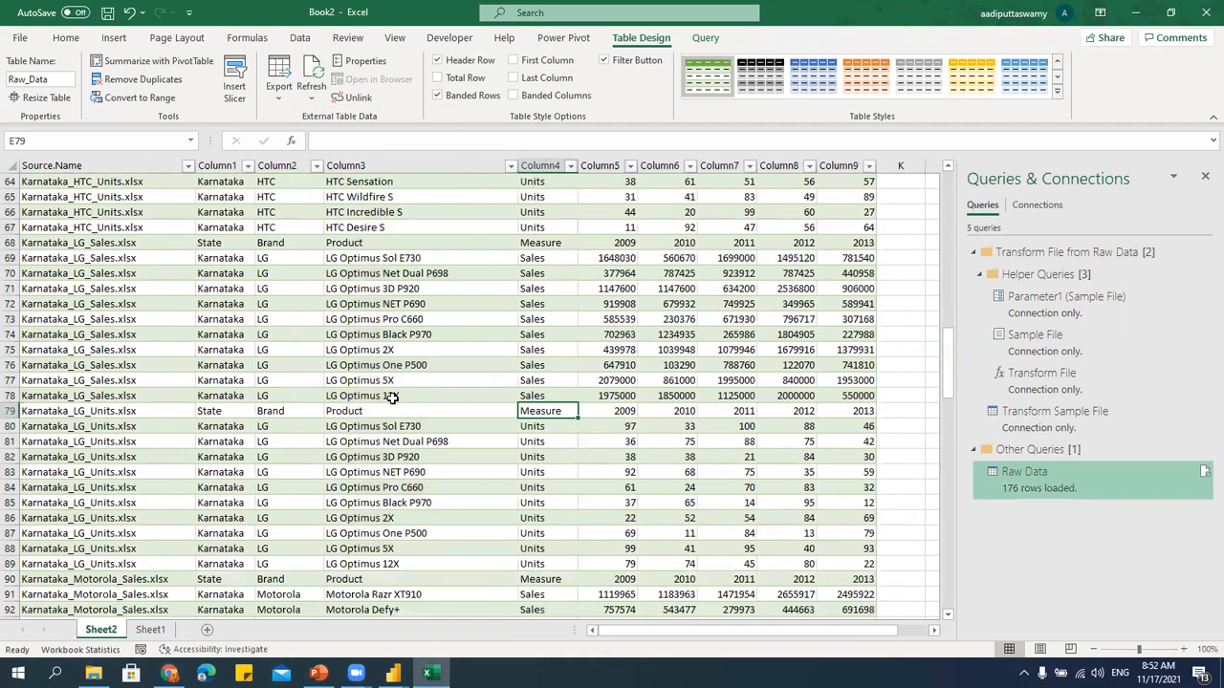
# Select the refreshed product names column from its last row up to its first data row and check the row count.
pyautogui.click(392, 397)
pyautogui.hotkey('ctrl', 'Down')
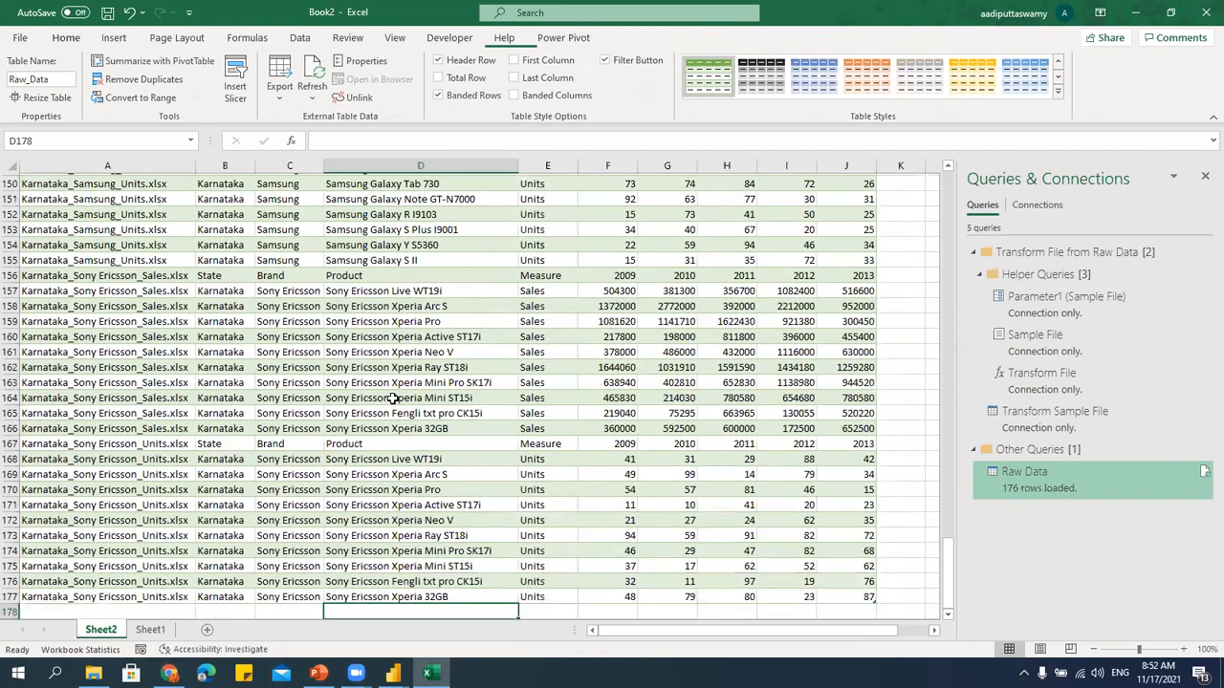
pyautogui.press('Down')
pyautogui.press('Up')
pyautogui.hotkey('ctrl', 'shift', 'Up')
pyautogui.hotkey('shift', 'Down')
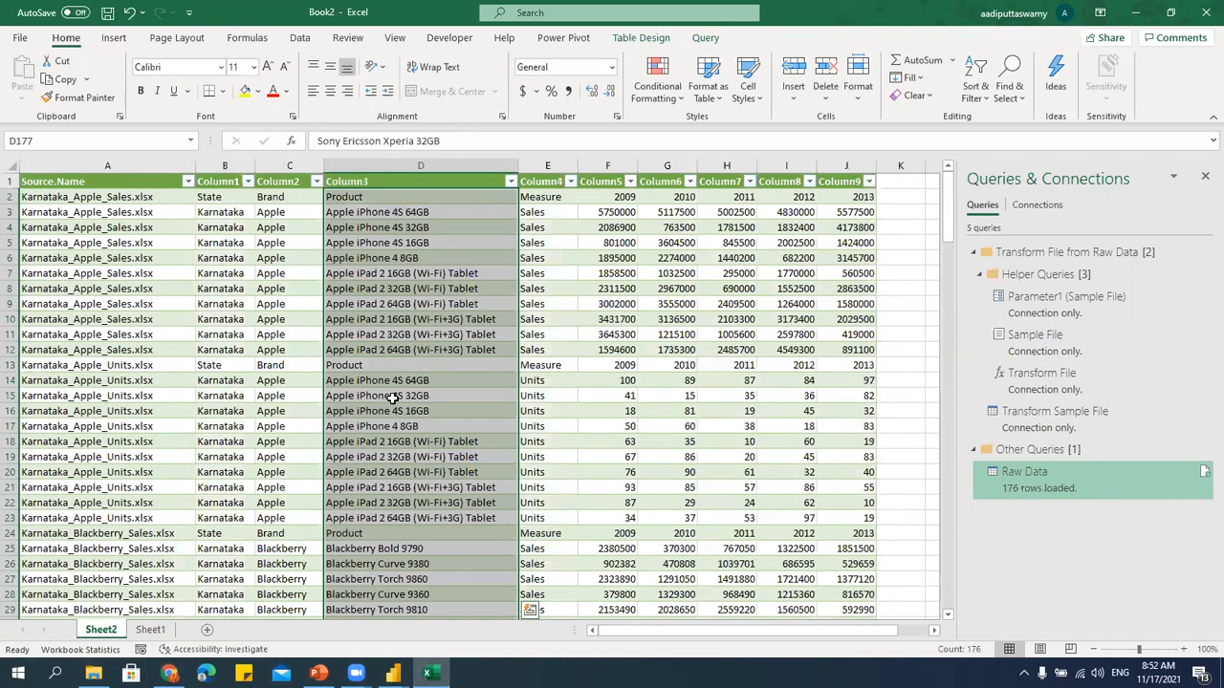
pyautogui.click(492, 412)
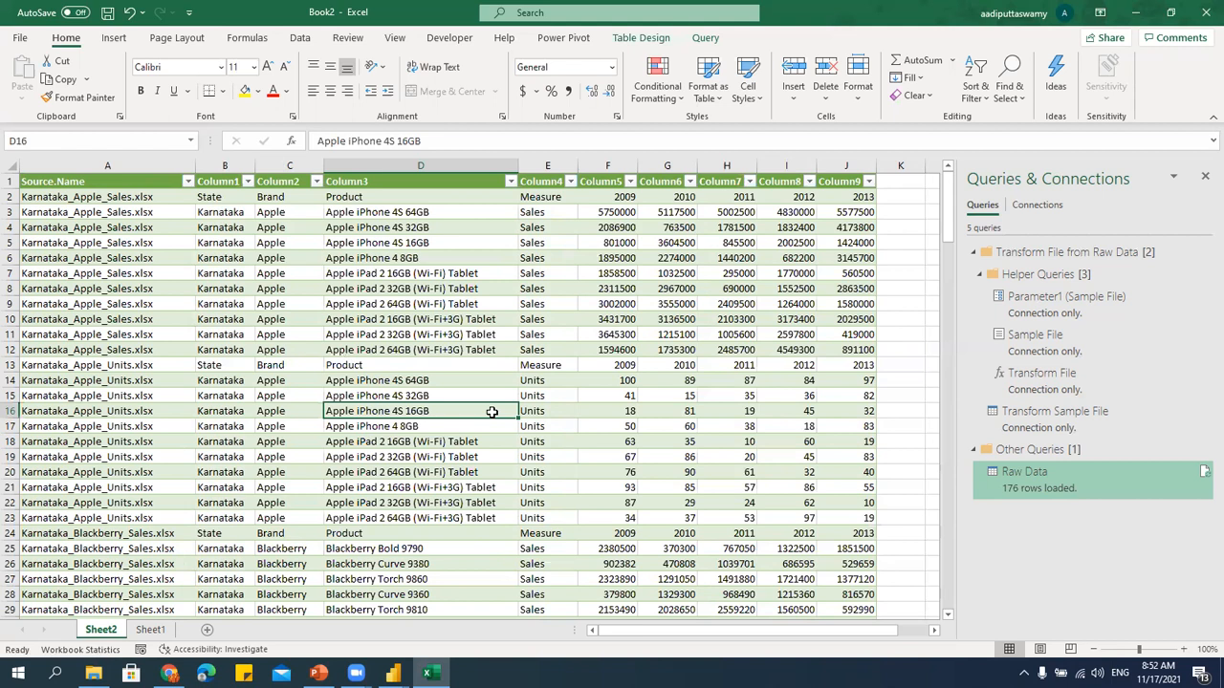
pyautogui.click(439, 303)
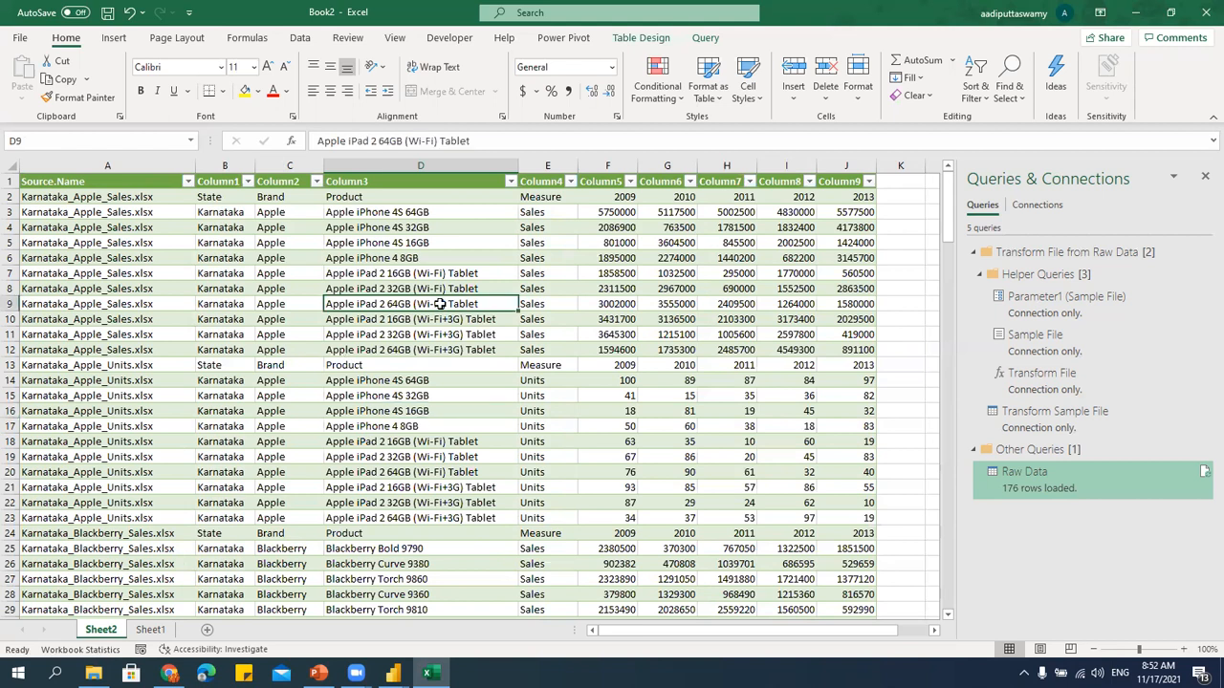
pyautogui.click(457, 290)
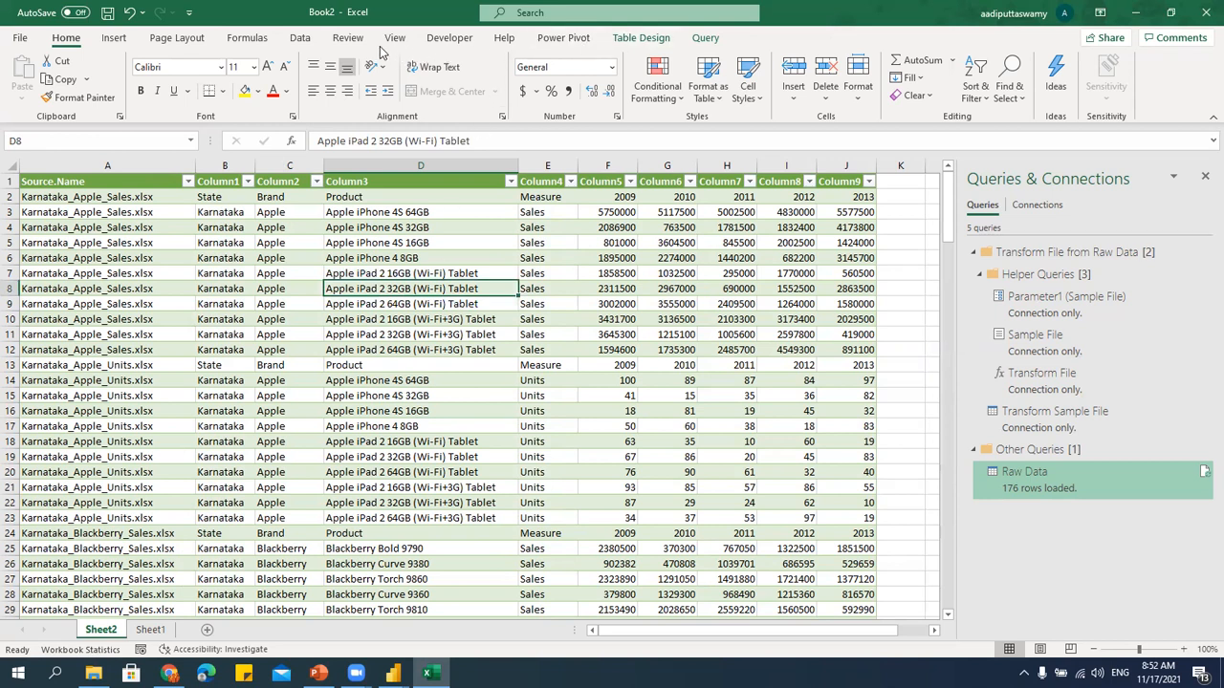
# Launch the Power Query Editor, check the values in Column1 of Raw Data and use the first row as headers.
pyautogui.click(299, 37)
pyautogui.click(21, 85)
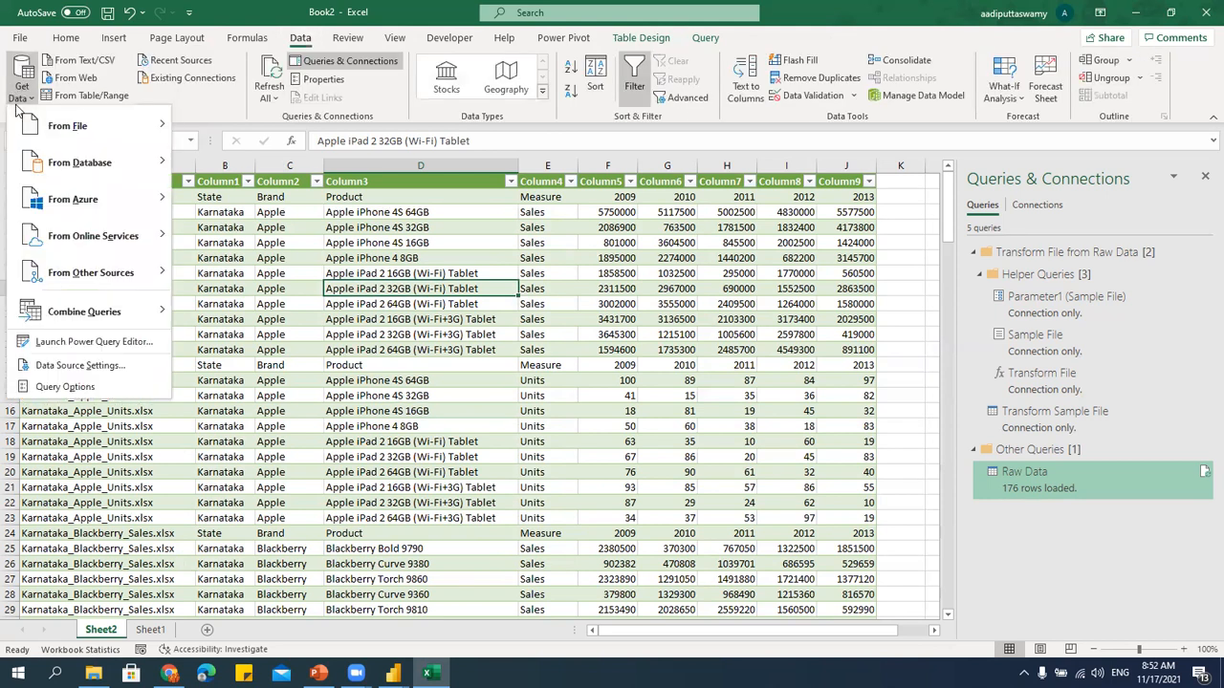
pyautogui.click(88, 342)
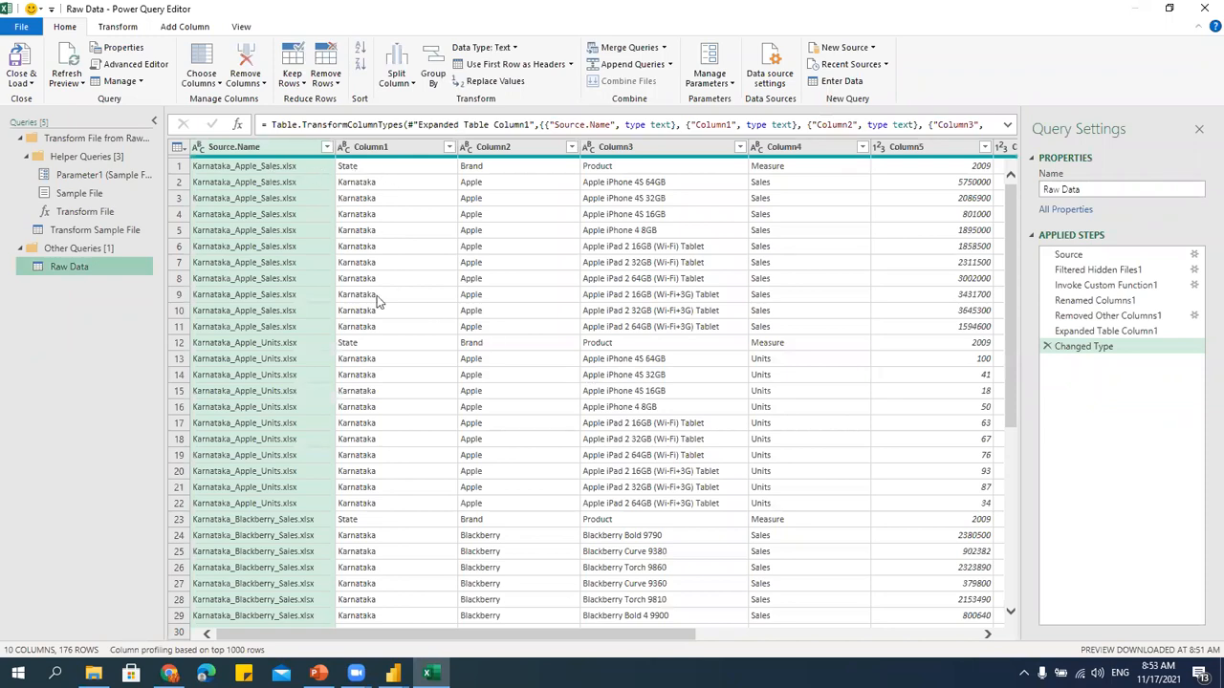
pyautogui.click(449, 148)
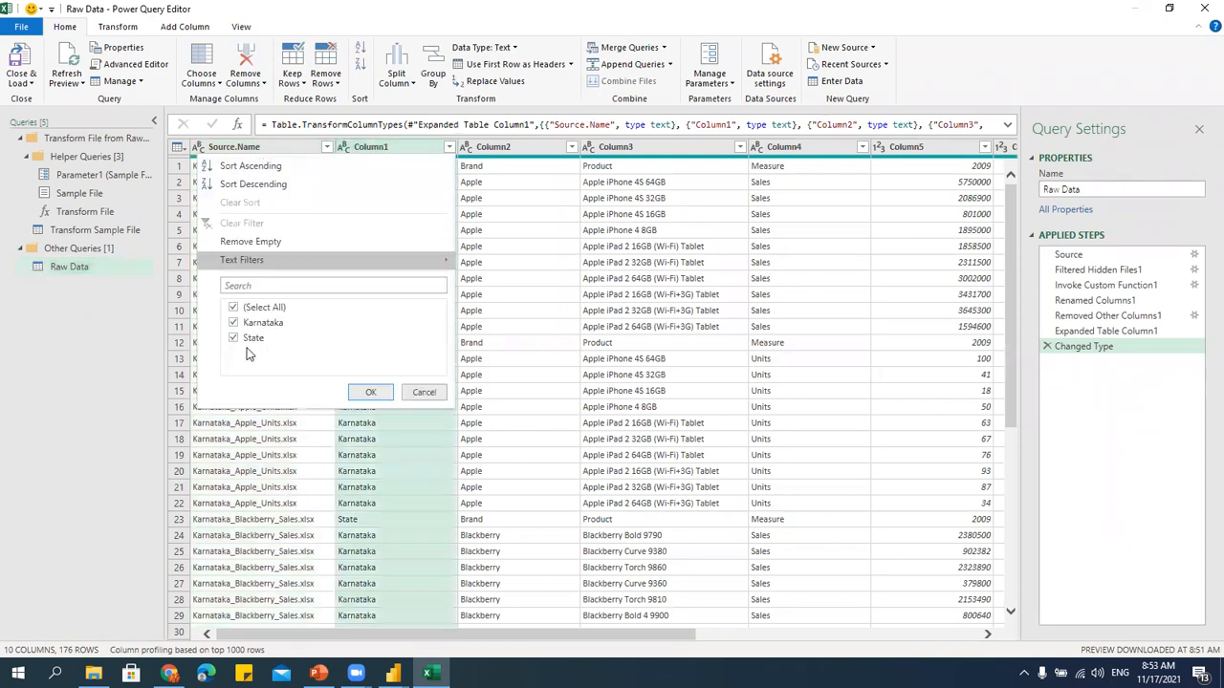
pyautogui.click(440, 392)
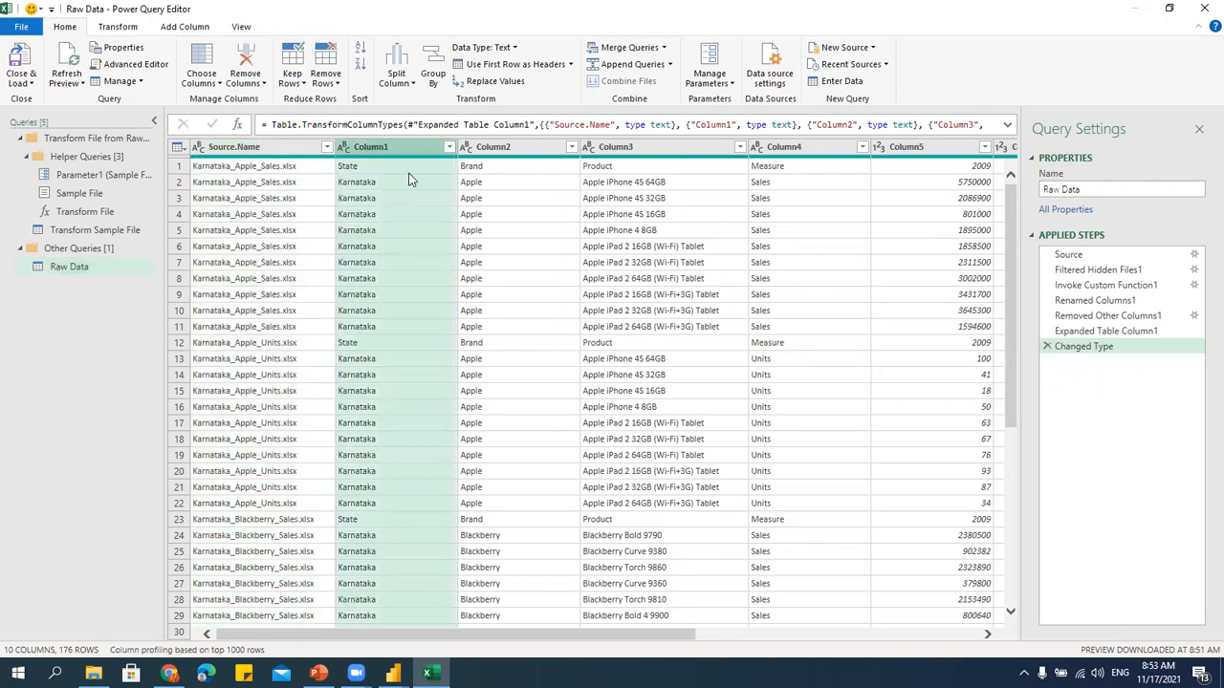
pyautogui.click(346, 167)
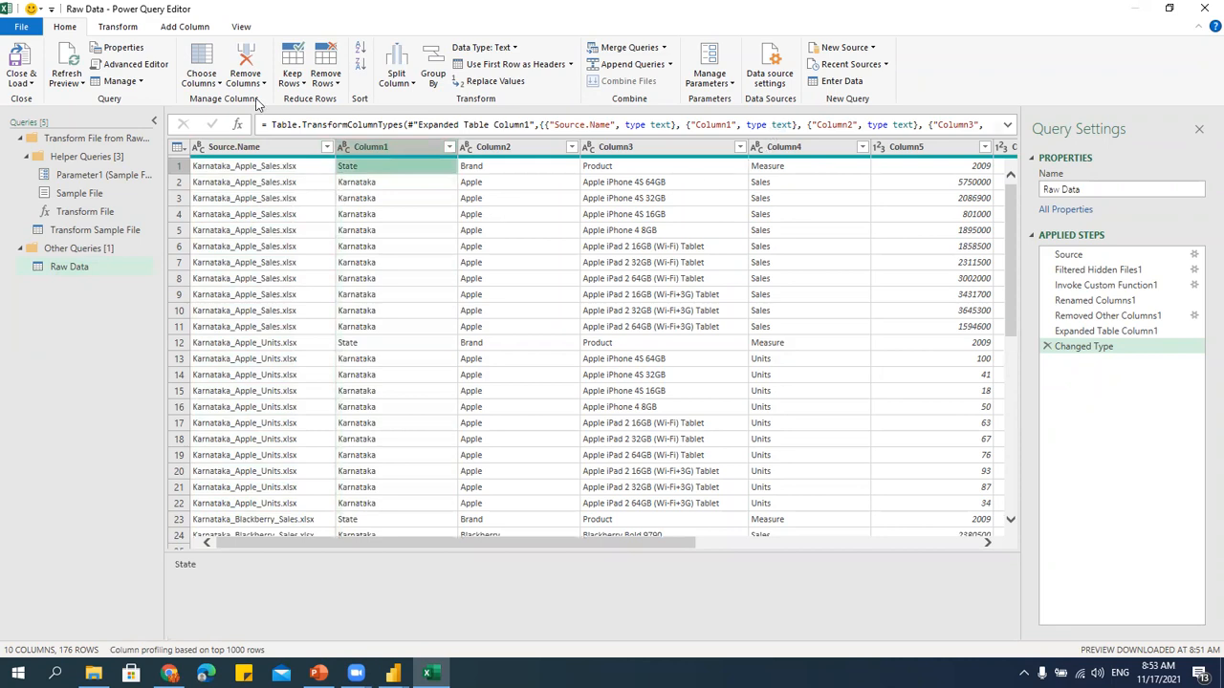
pyautogui.click(509, 64)
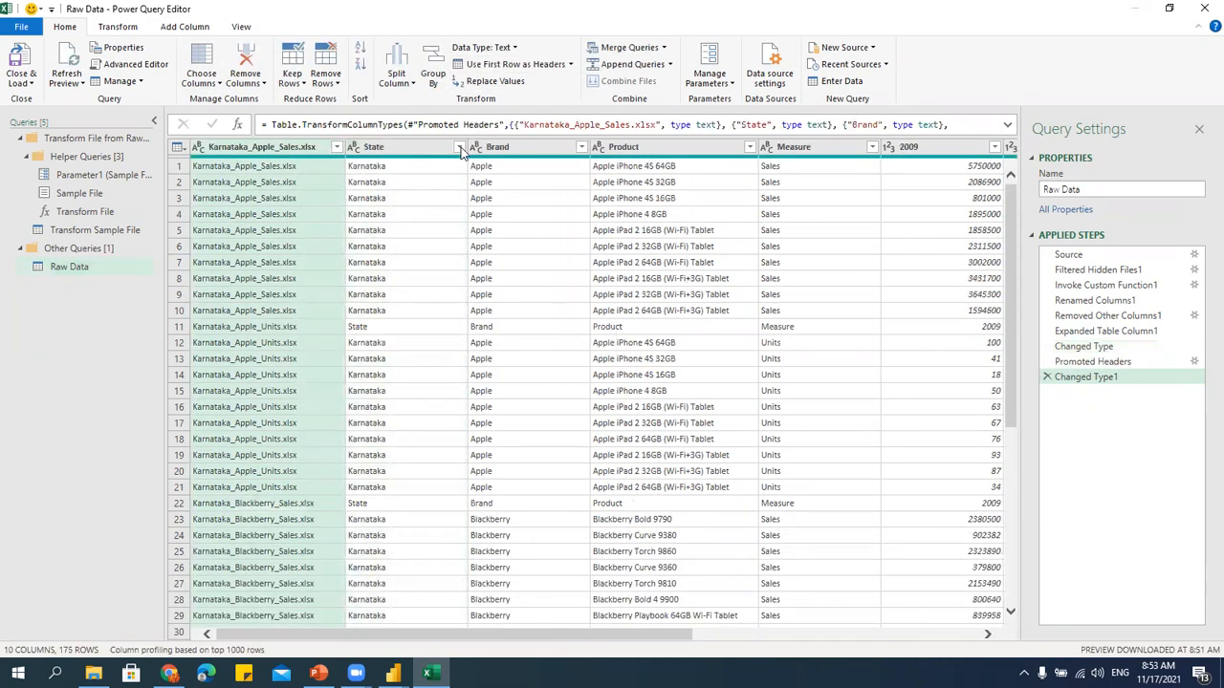
# Filter the State column to exclude the repeated "State" header rows.
pyautogui.click(460, 148)
pyautogui.click(243, 337)
pyautogui.click(385, 394)
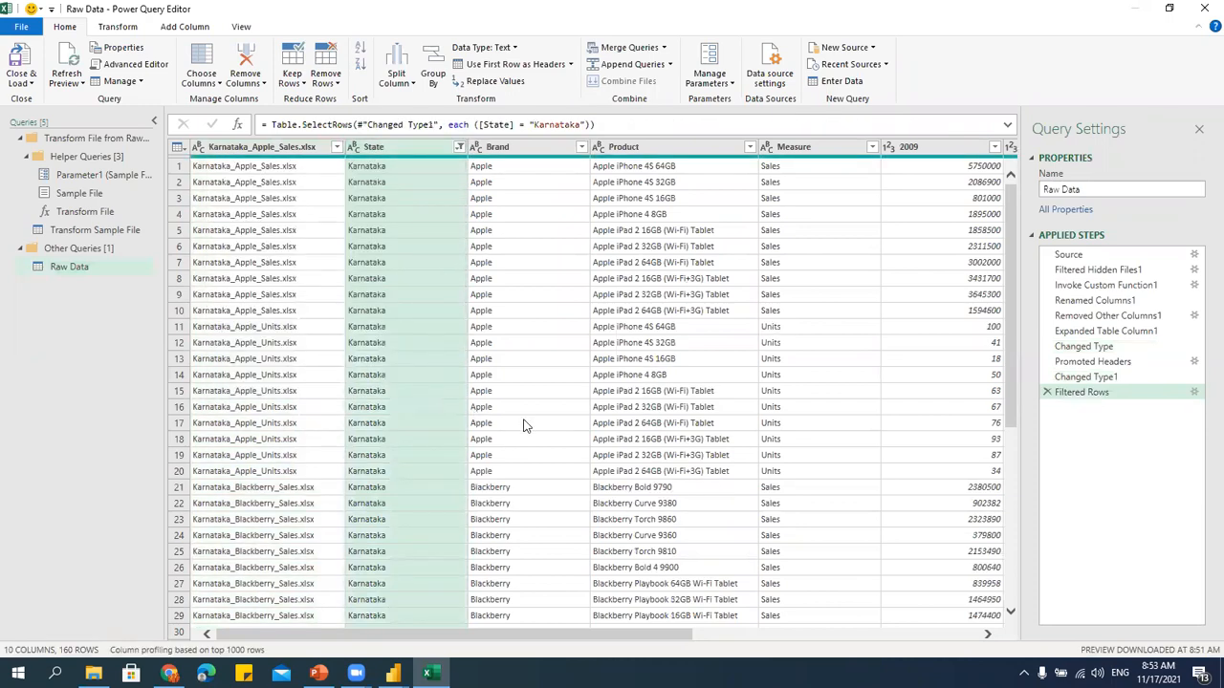
# Close the query settings and remove the source file name column headed Karnataka_Apple_Sales.xlsx.
pyautogui.click(1199, 128)
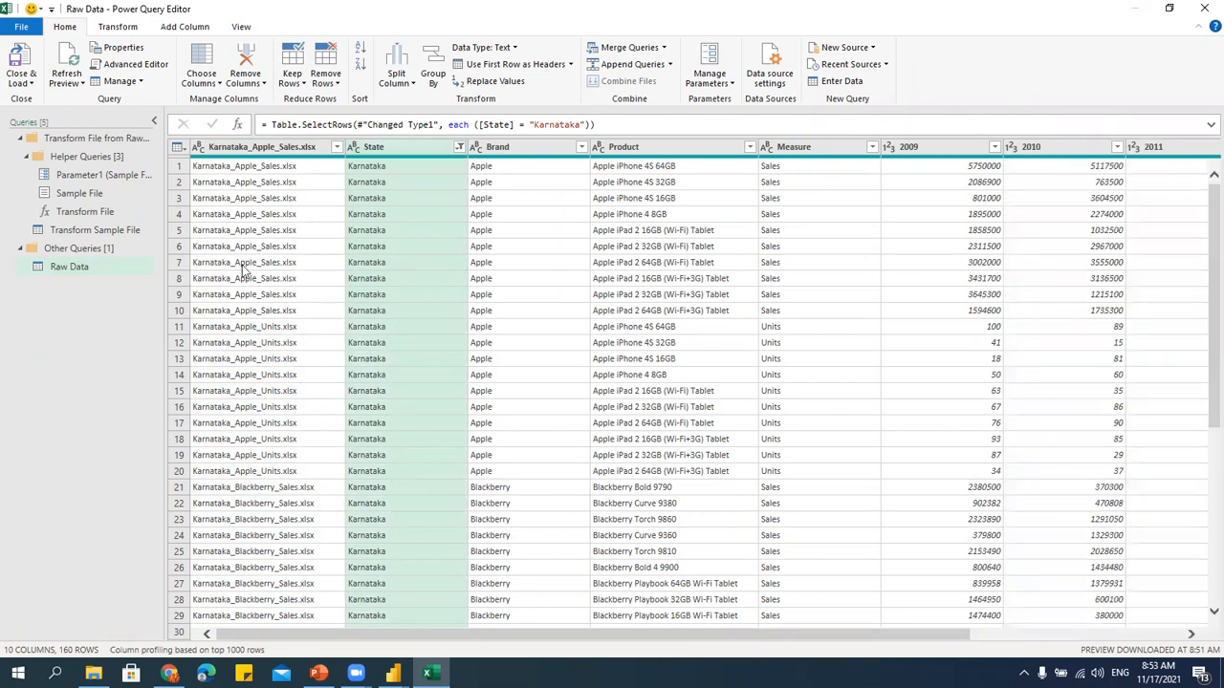
pyautogui.click(260, 149)
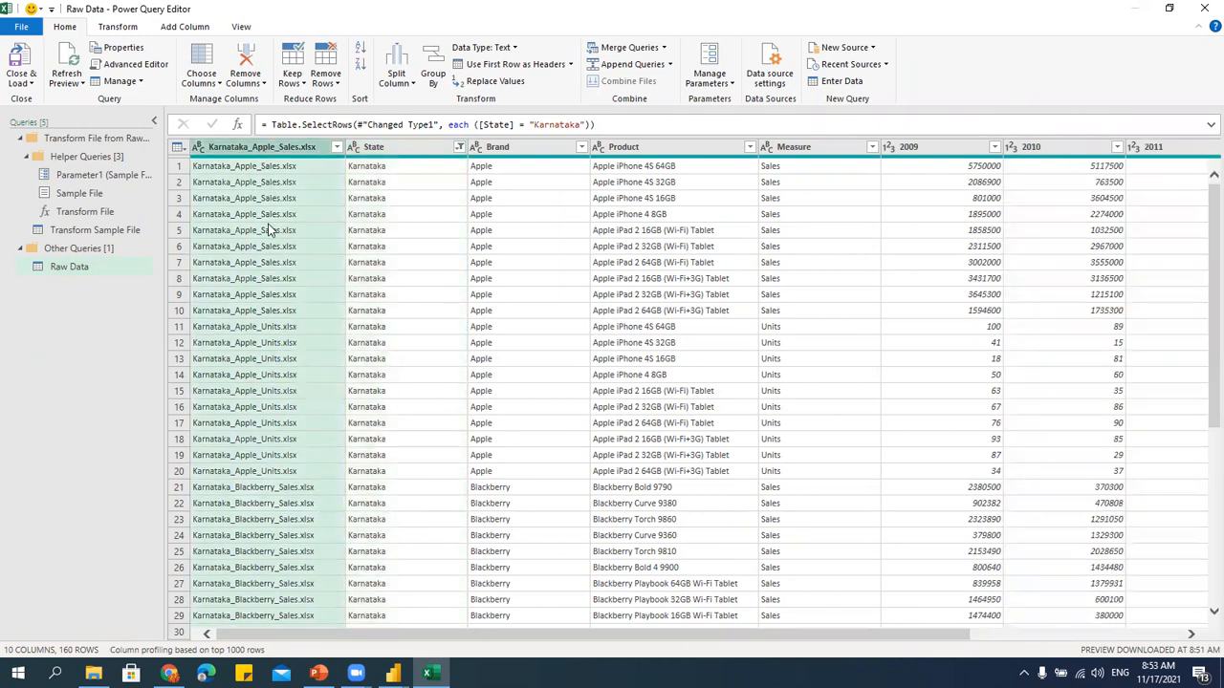
pyautogui.rightClick(273, 155)
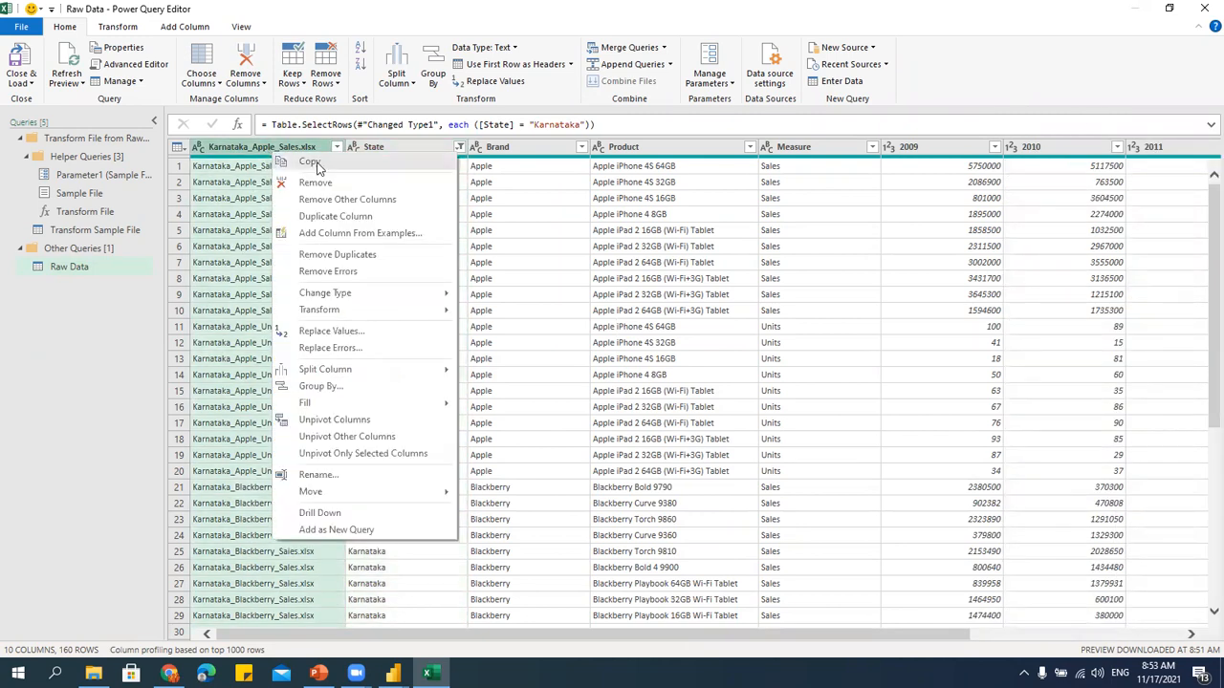
pyautogui.click(304, 249)
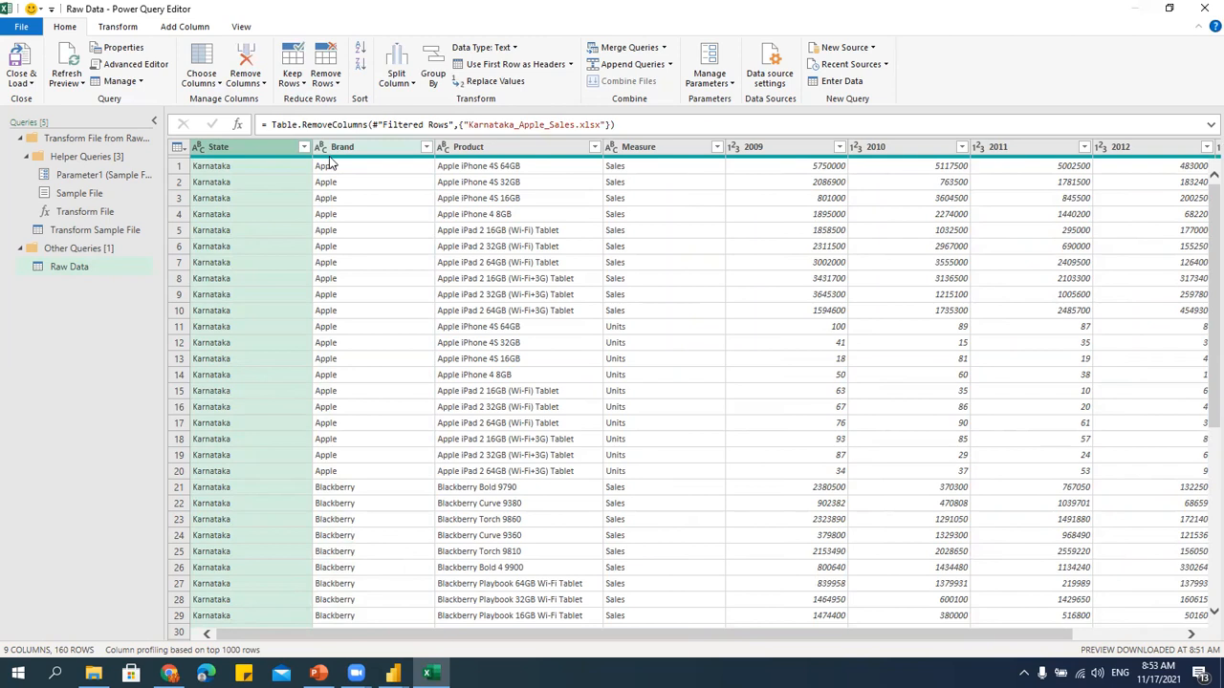
# Convert the text in the State, Brand and Product columns to UPPERCASE.
pyautogui.click(117, 26)
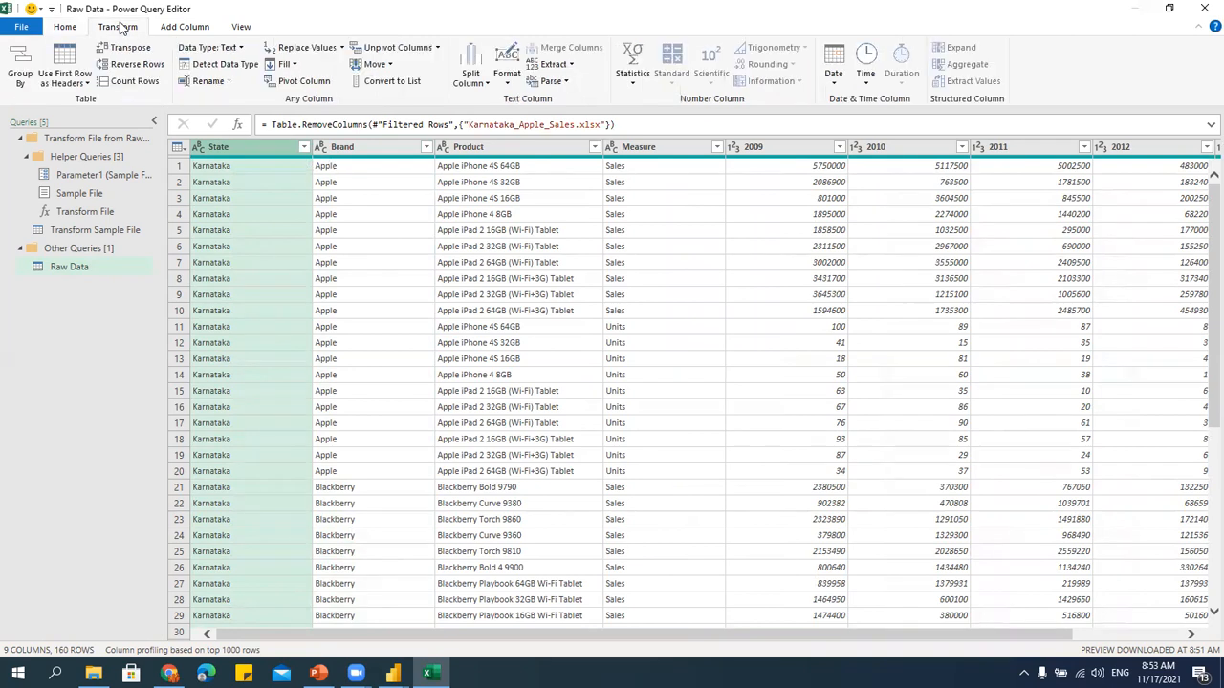
pyautogui.click(508, 80)
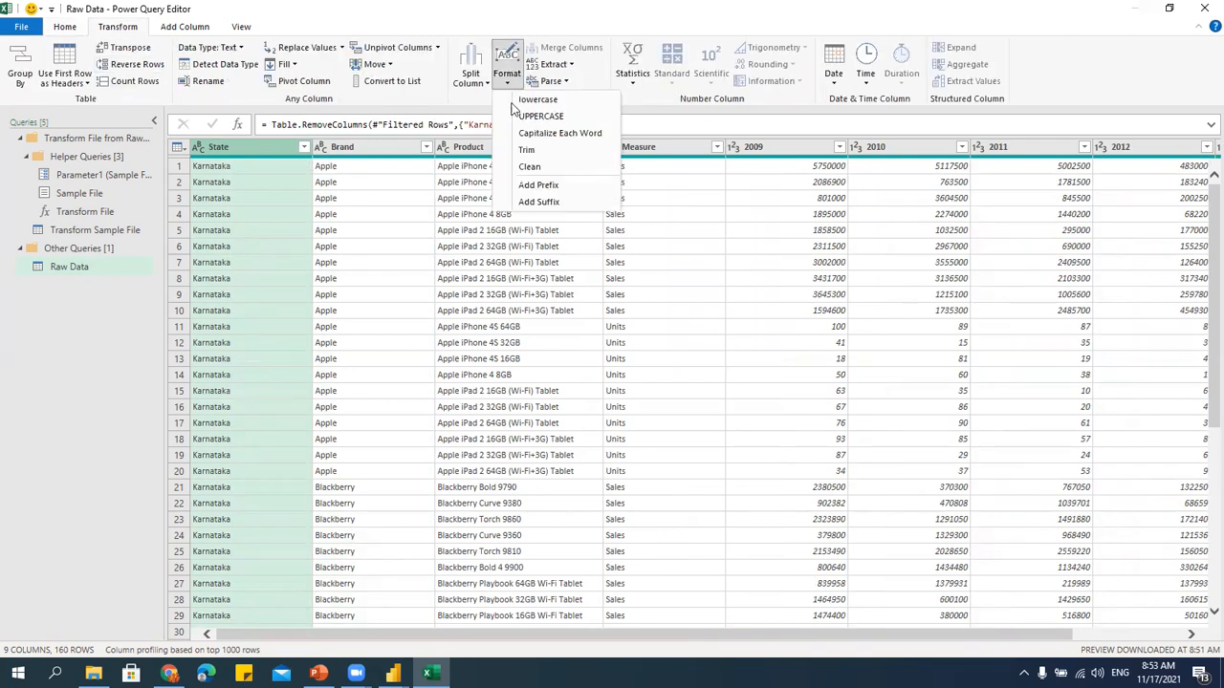
pyautogui.click(525, 123)
pyautogui.keyDown('ctrl'); pyautogui.click(336, 150); pyautogui.keyUp('ctrl')
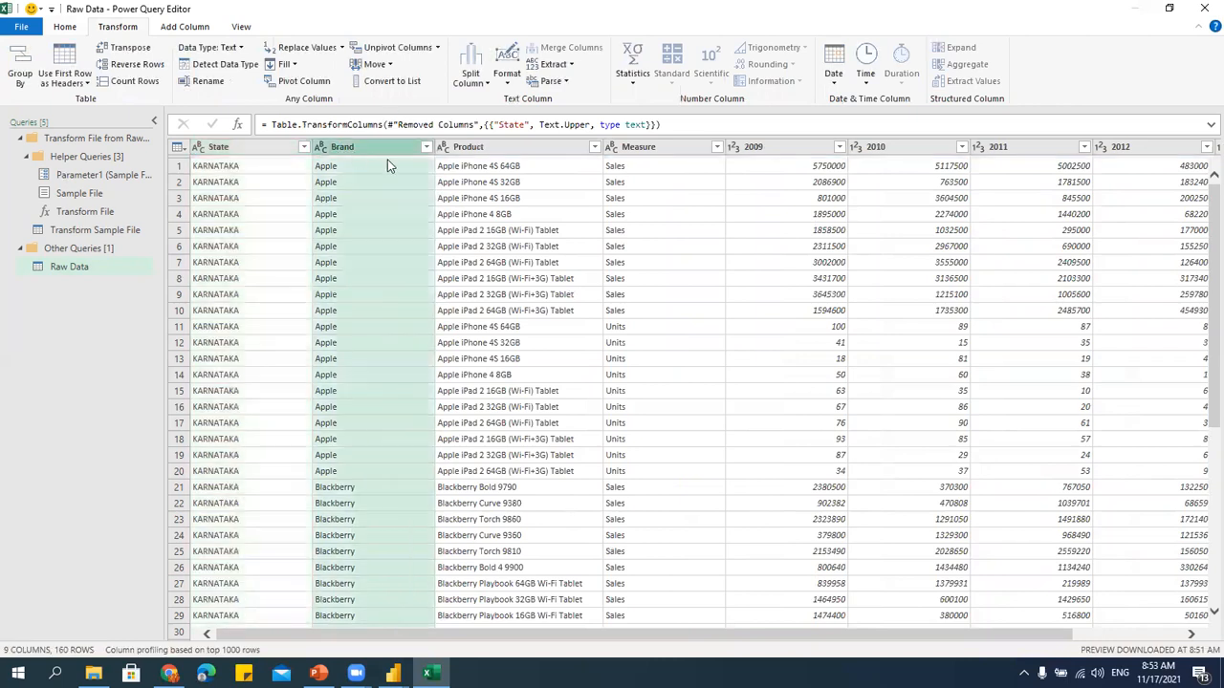
pyautogui.click(507, 80)
pyautogui.click(523, 119)
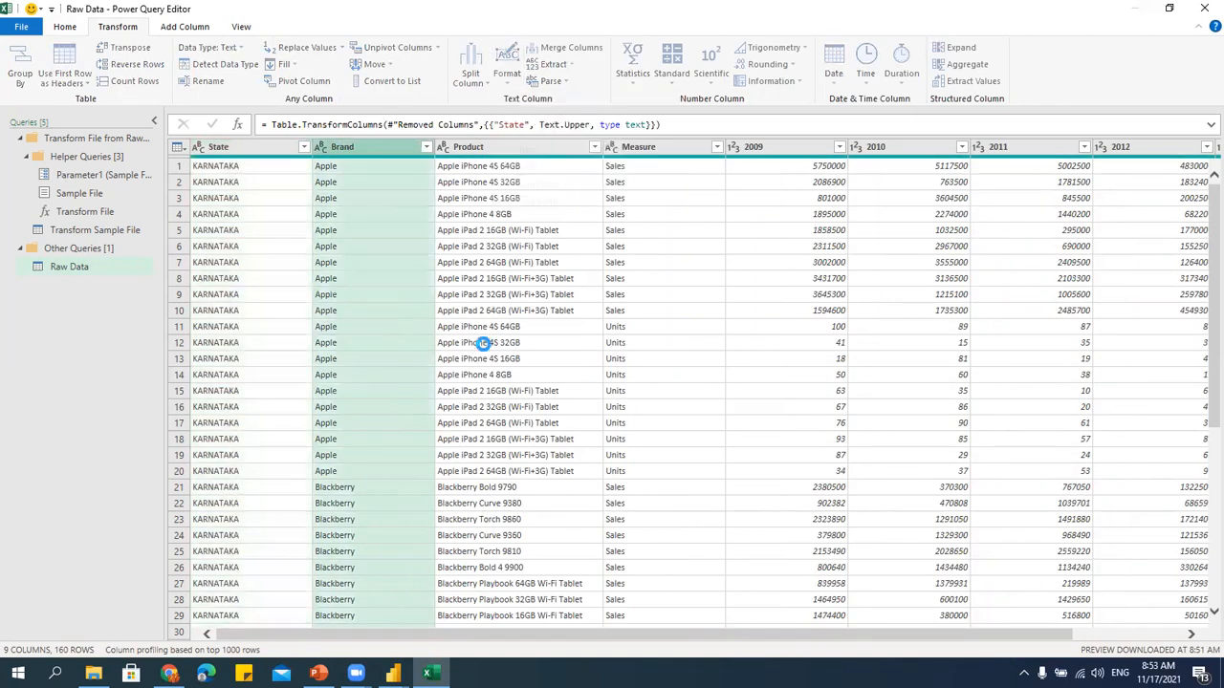
pyautogui.click(495, 145)
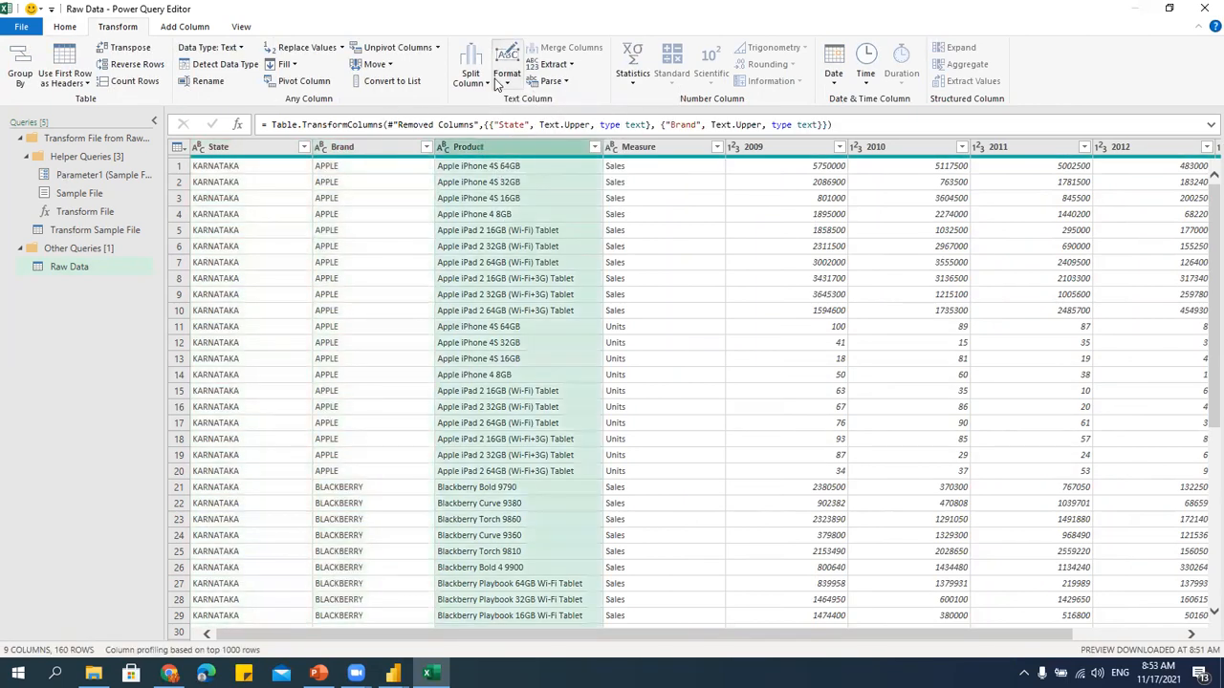
pyautogui.click(494, 78)
pyautogui.click(523, 122)
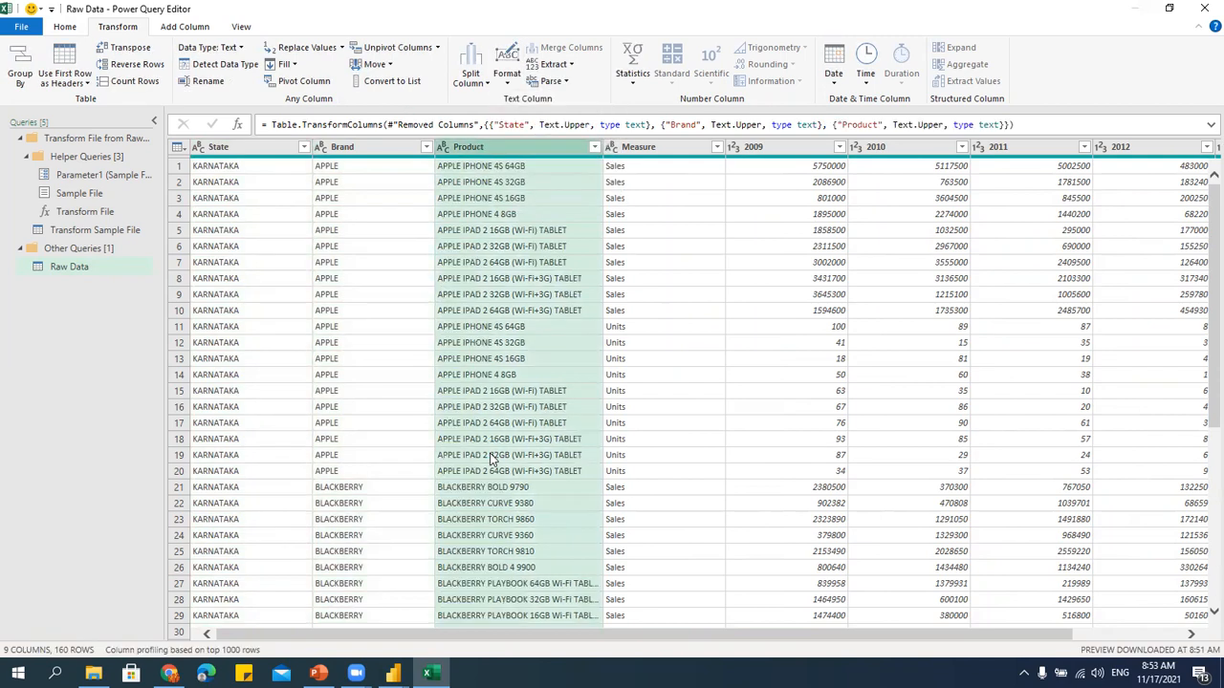
# Review the transformed rows, close the editor keeping the changes, and look through the reloaded table in Sheet2.
pyautogui.click(491, 456)
pyautogui.scroll(-5, 437, 433)
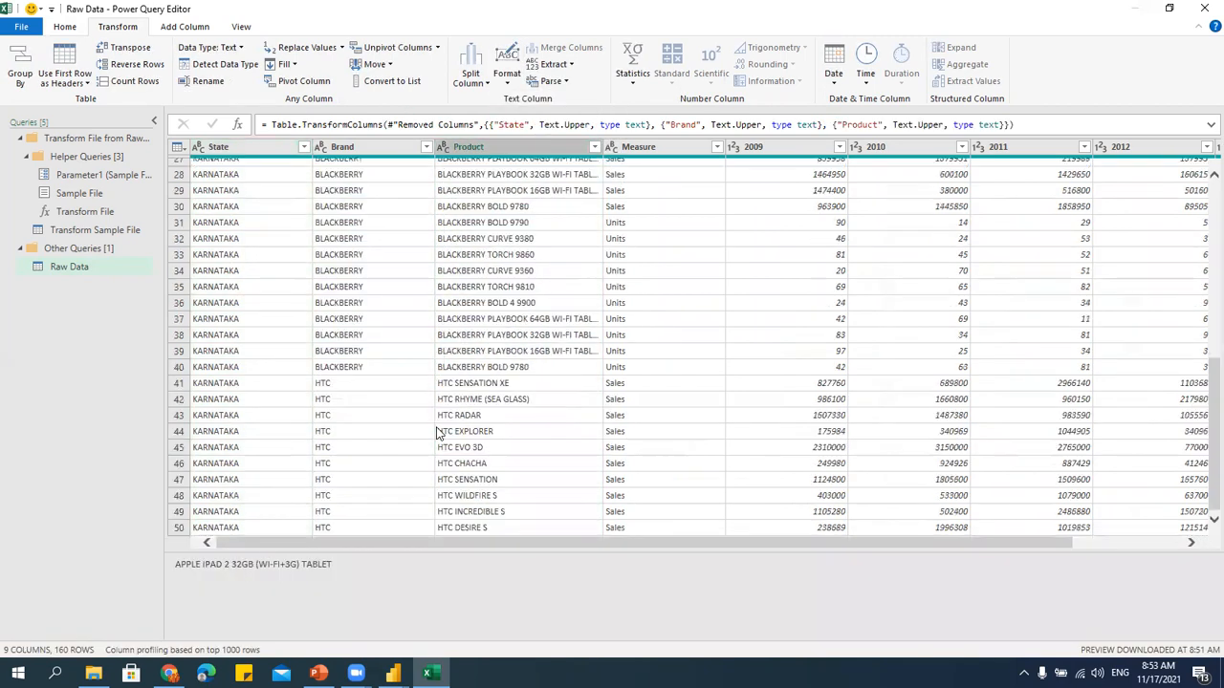
pyautogui.scroll(5, 437, 437)
pyautogui.click(1204, 7)
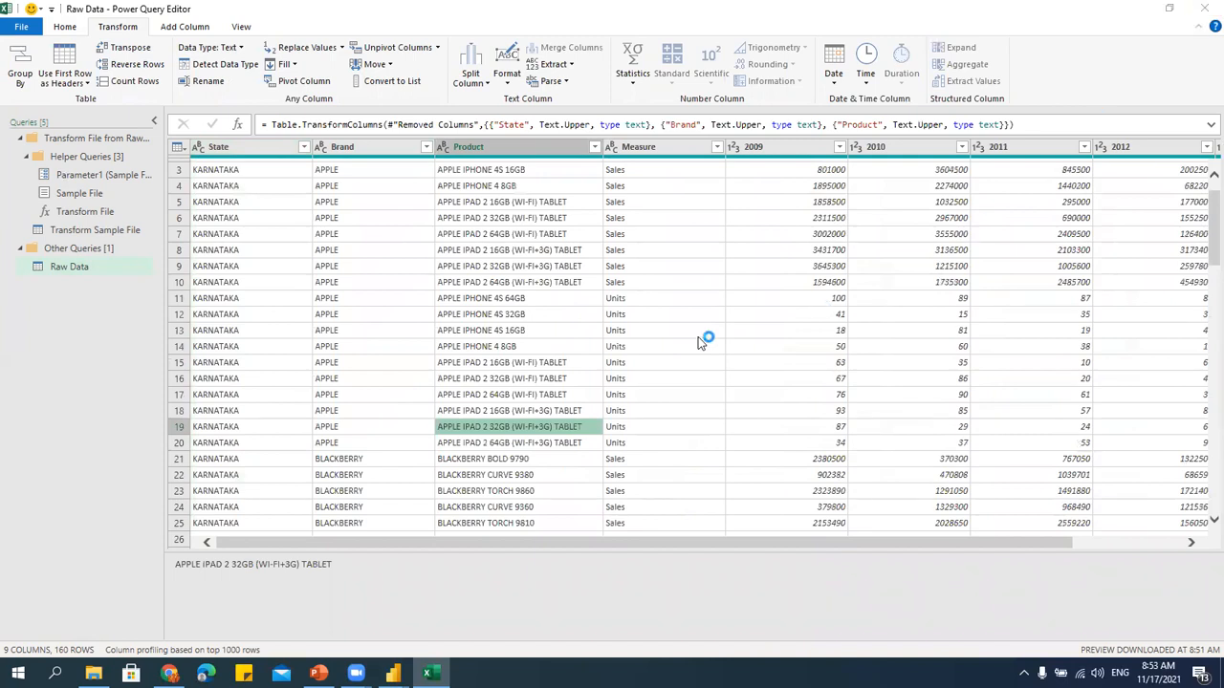
pyautogui.click(628, 360)
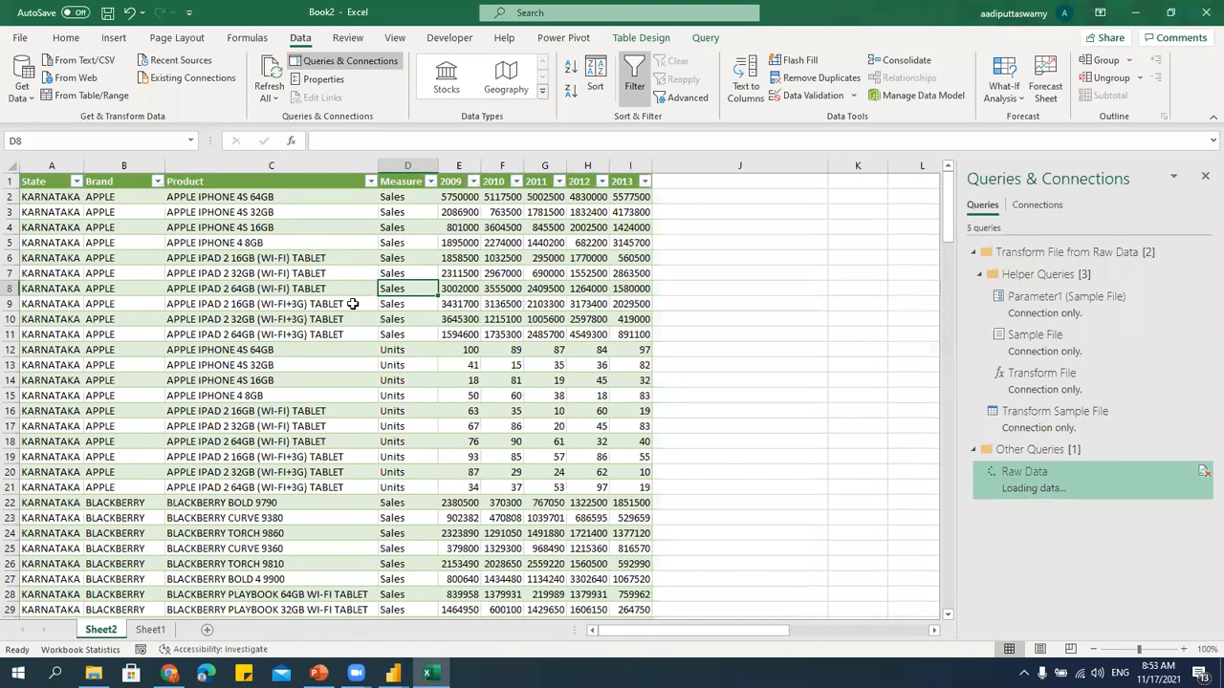
pyautogui.scroll(-18, 391, 467)
pyautogui.scroll(17, 391, 467)
pyautogui.scroll(1, 391, 467)
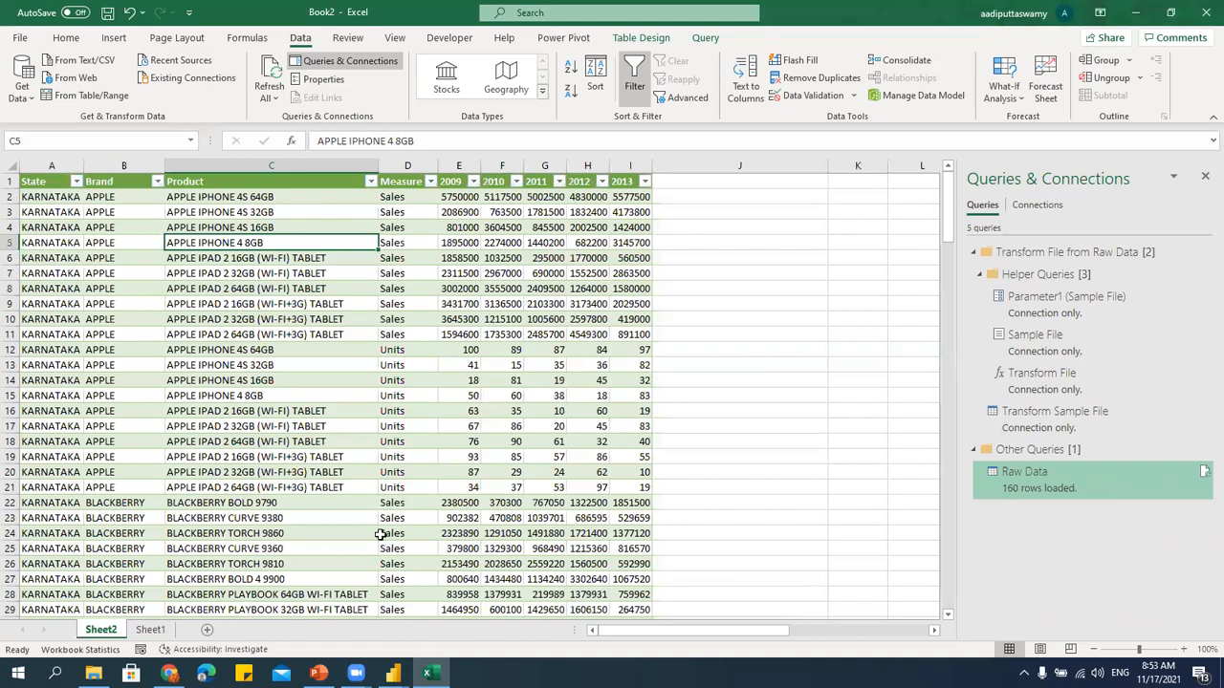
# Switch to File Explorer and go up from Raw Data to the Day 17 - Power Query Editor folder.
pyautogui.click(94, 673)
pyautogui.click(349, 525)
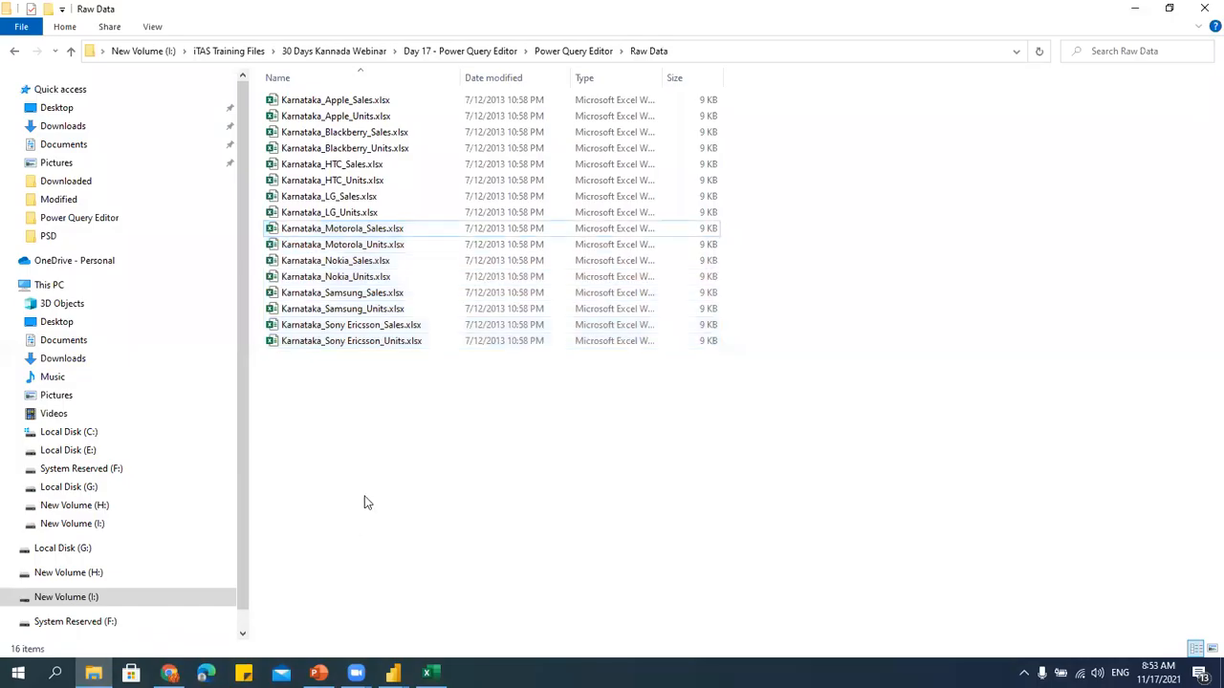
pyautogui.click(496, 55)
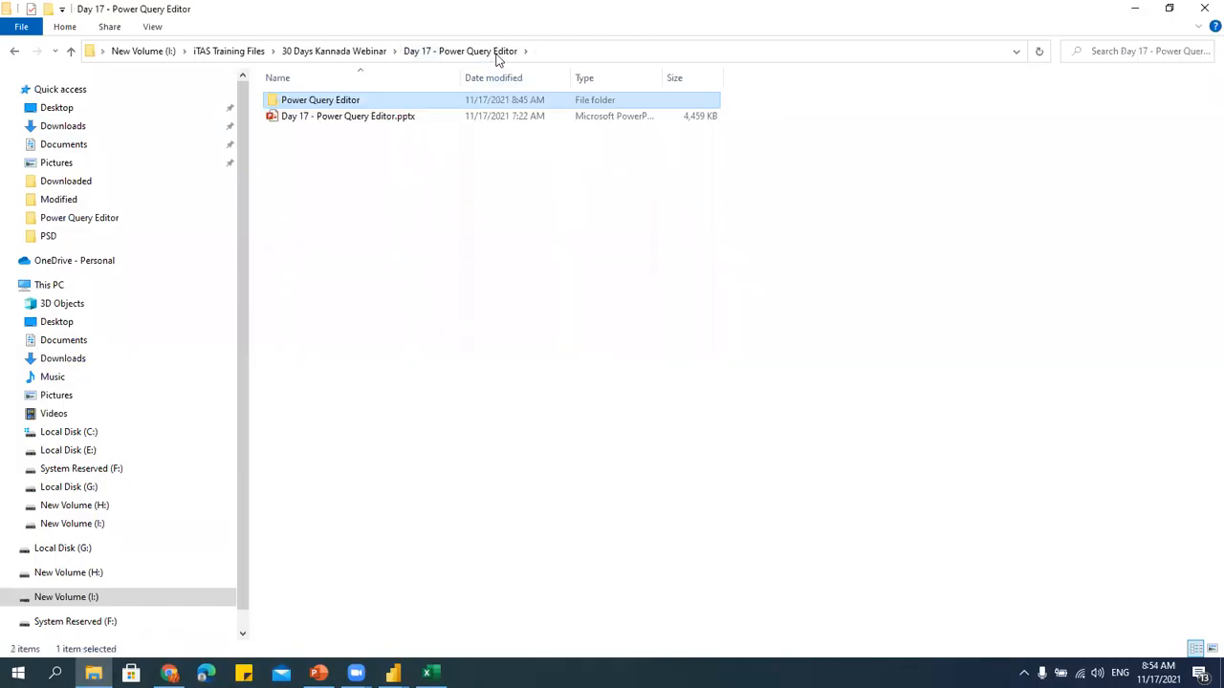
# Open the Power Query Editor folder and select the 07 - Pivot Column.xlsx file among the practice workbooks.
pyautogui.doubleClick(370, 101)
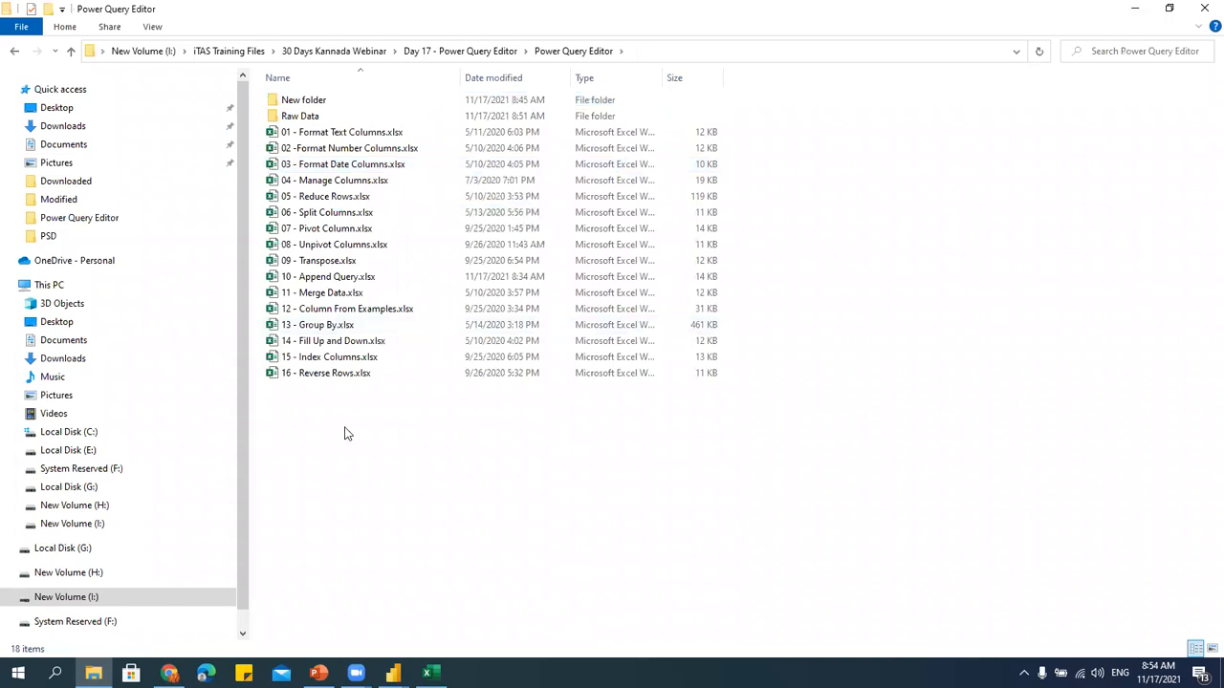
pyautogui.click(330, 250)
pyautogui.click(332, 234)
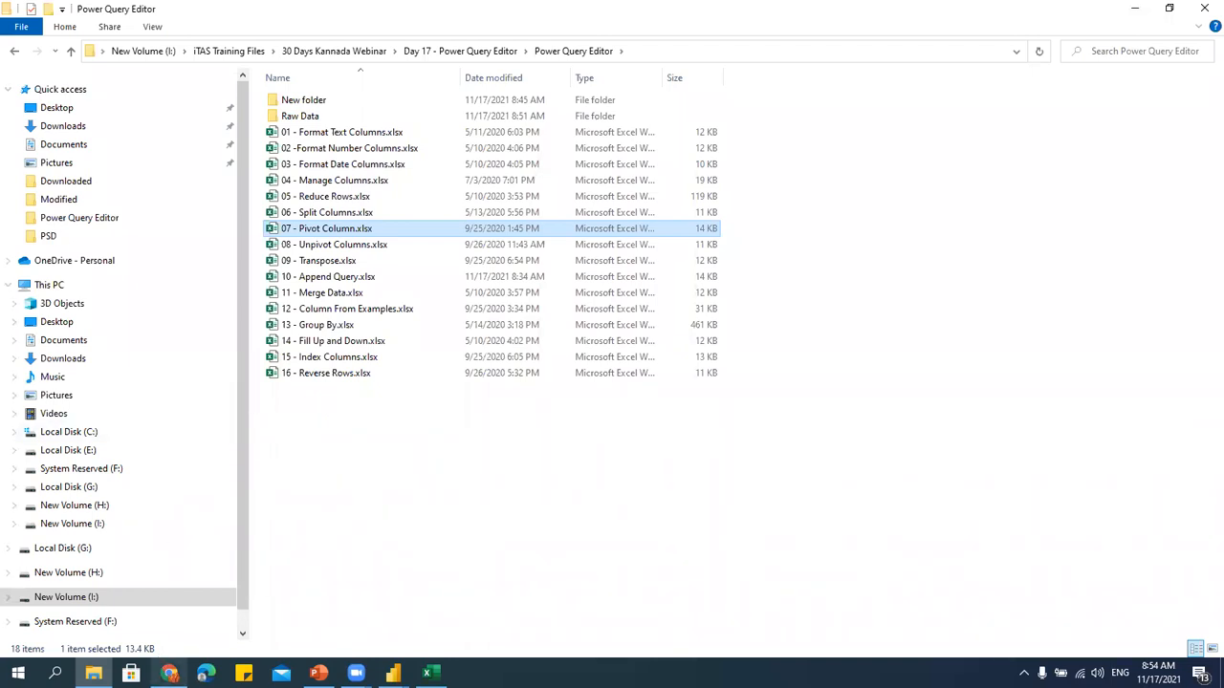
# Switch to Chrome, open web.classplusapp.com/freeresource/studyMaterial in a new tab, and dismiss both pop-up messages.
pyautogui.moveTo(168, 674)
pyautogui.click(164, 631)
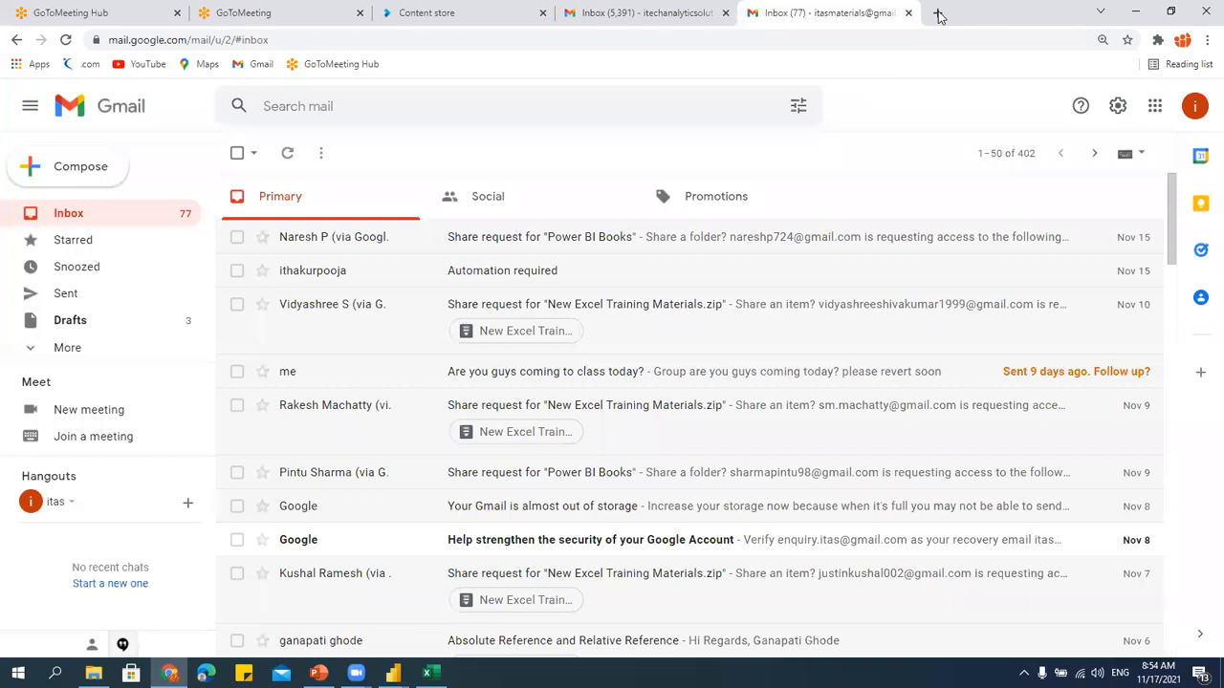
pyautogui.hotkey('ctrl', 't')
pyautogui.click(544, 39)
pyautogui.write('web')
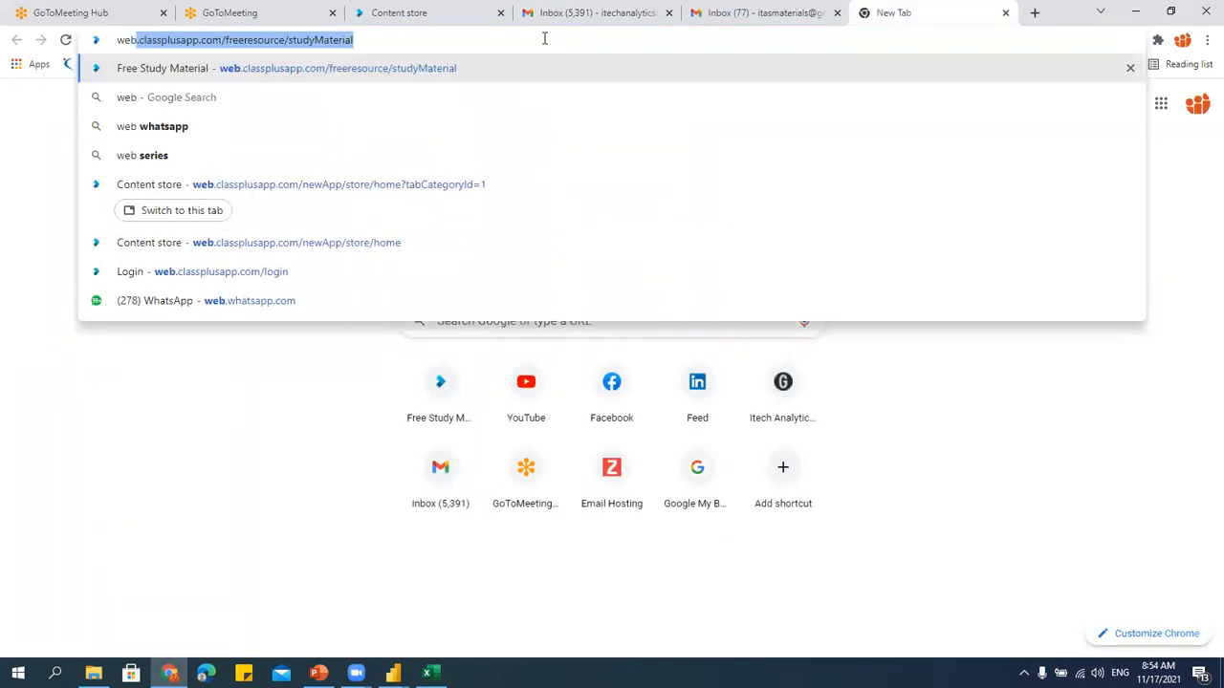
pyautogui.press('Return')
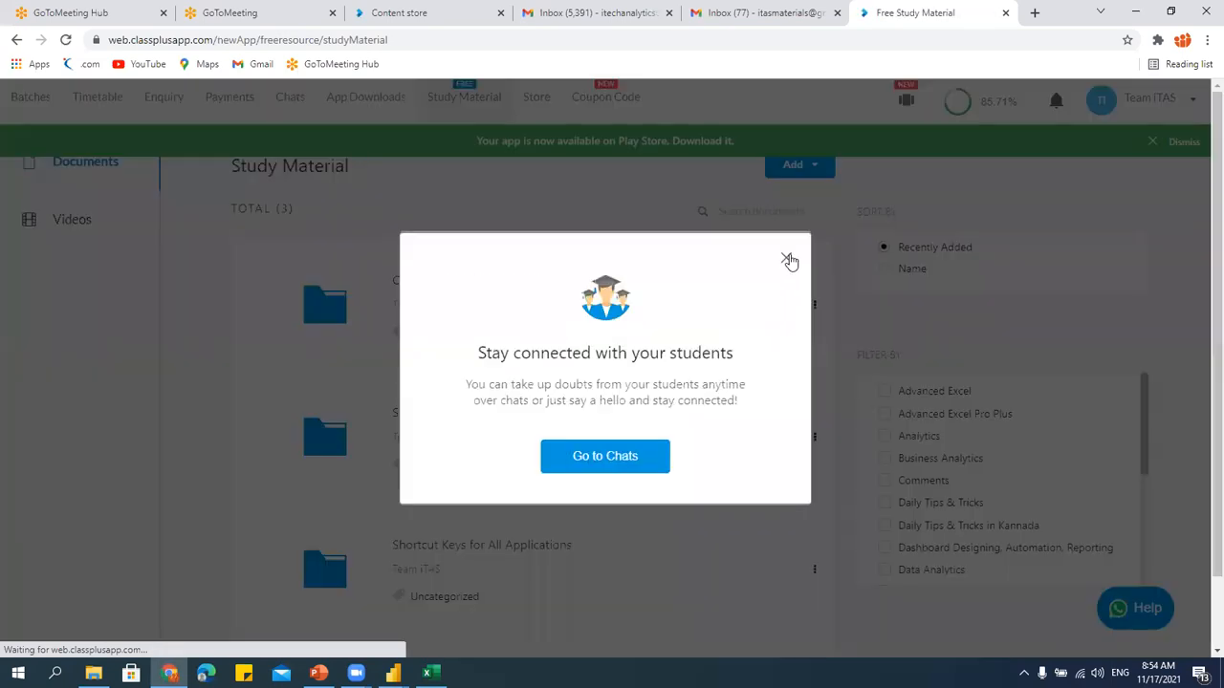
pyautogui.click(788, 260)
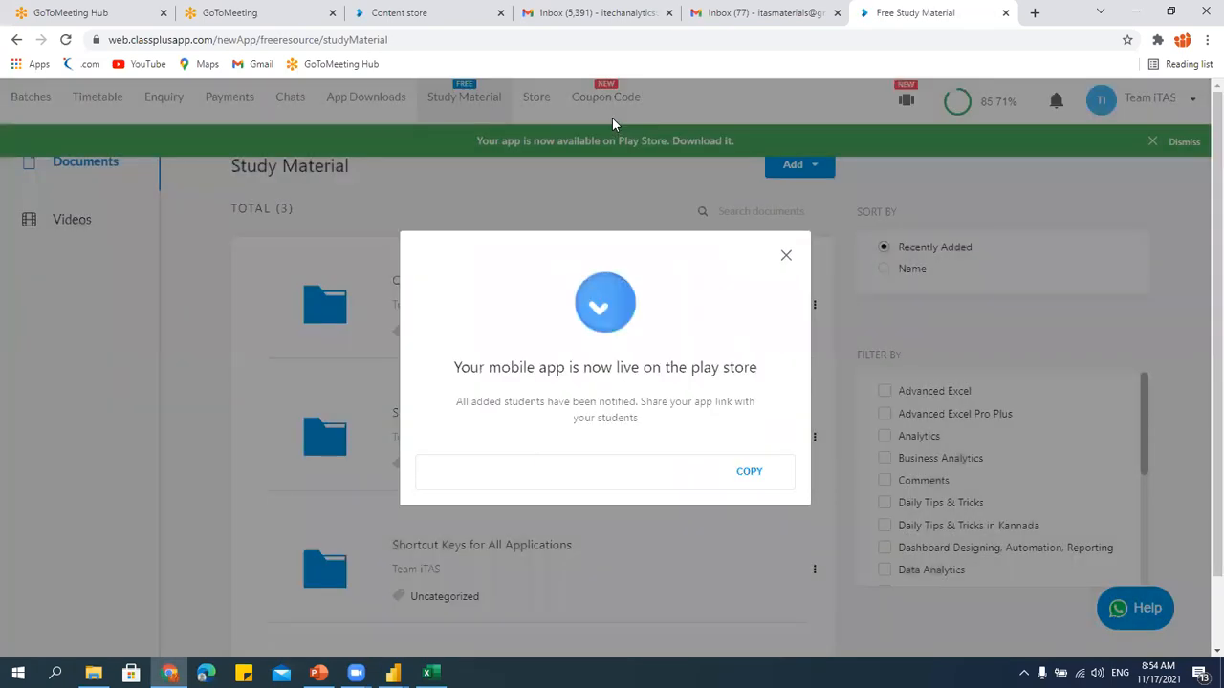
pyautogui.click(786, 260)
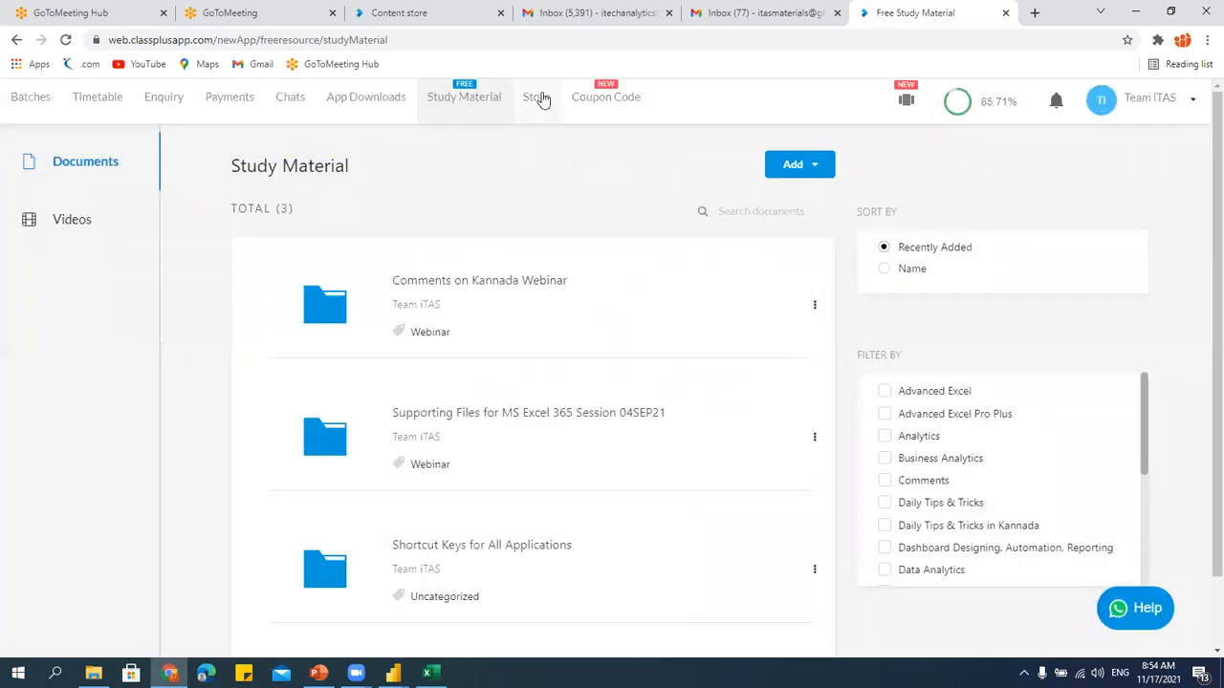
# Go to the course store and open the Power Query Editor-Kannada-Recorded Sessions course.
pyautogui.click(539, 99)
pyautogui.scroll(-4, 793, 437)
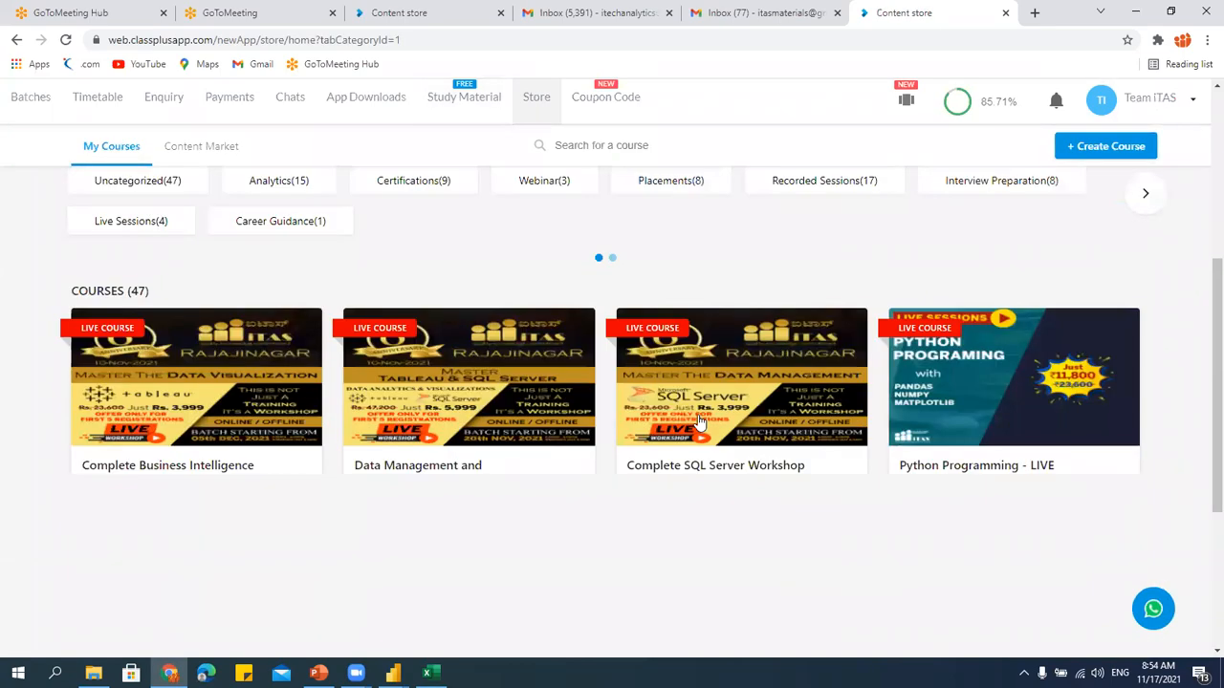
pyautogui.scroll(-3, 699, 422)
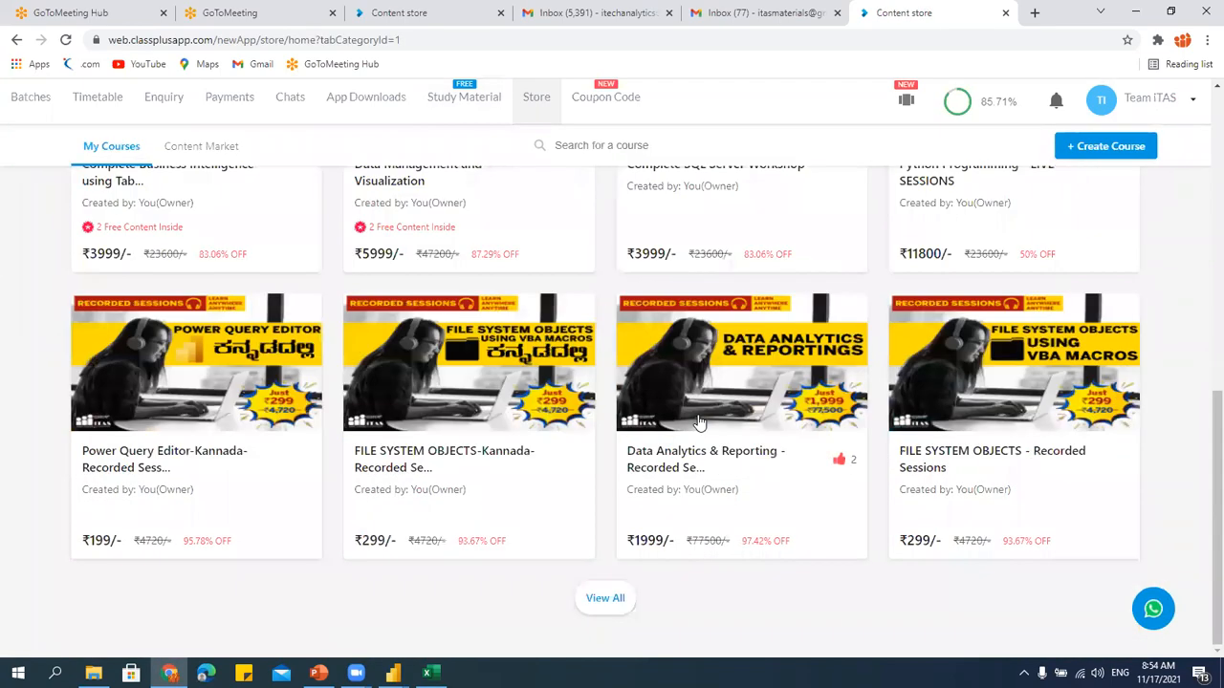
pyautogui.click(269, 346)
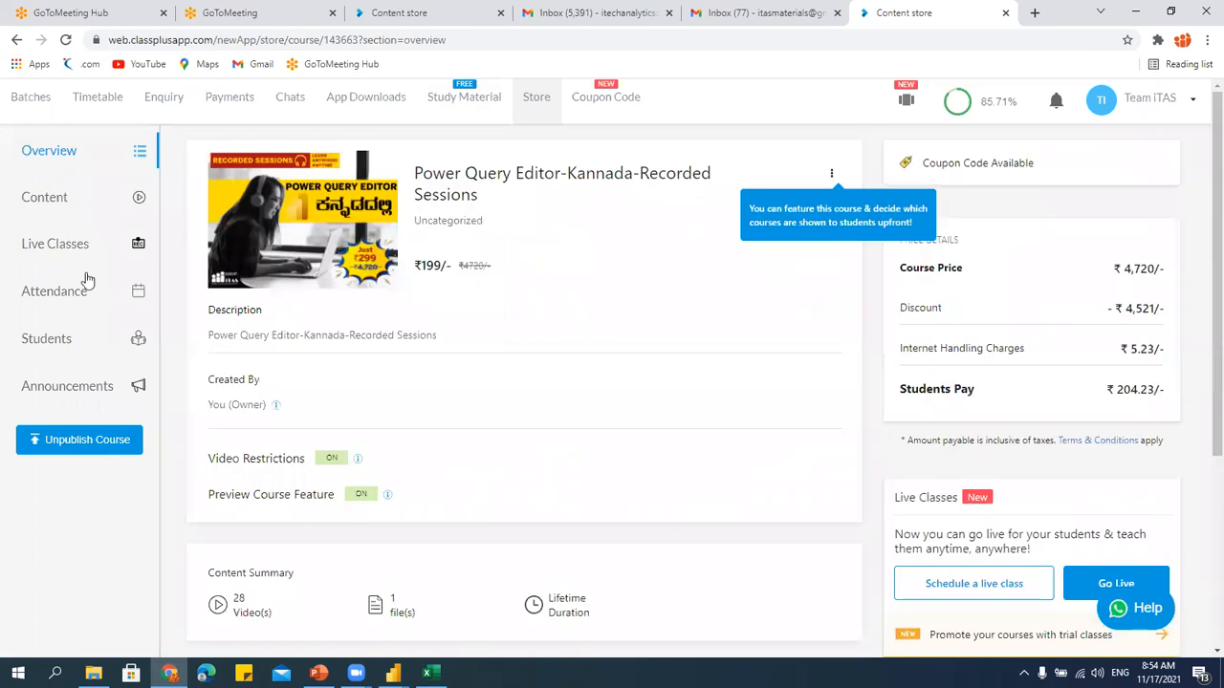
# Open the course's Session Videos folder and look through its list of chapters.
pyautogui.click(36, 202)
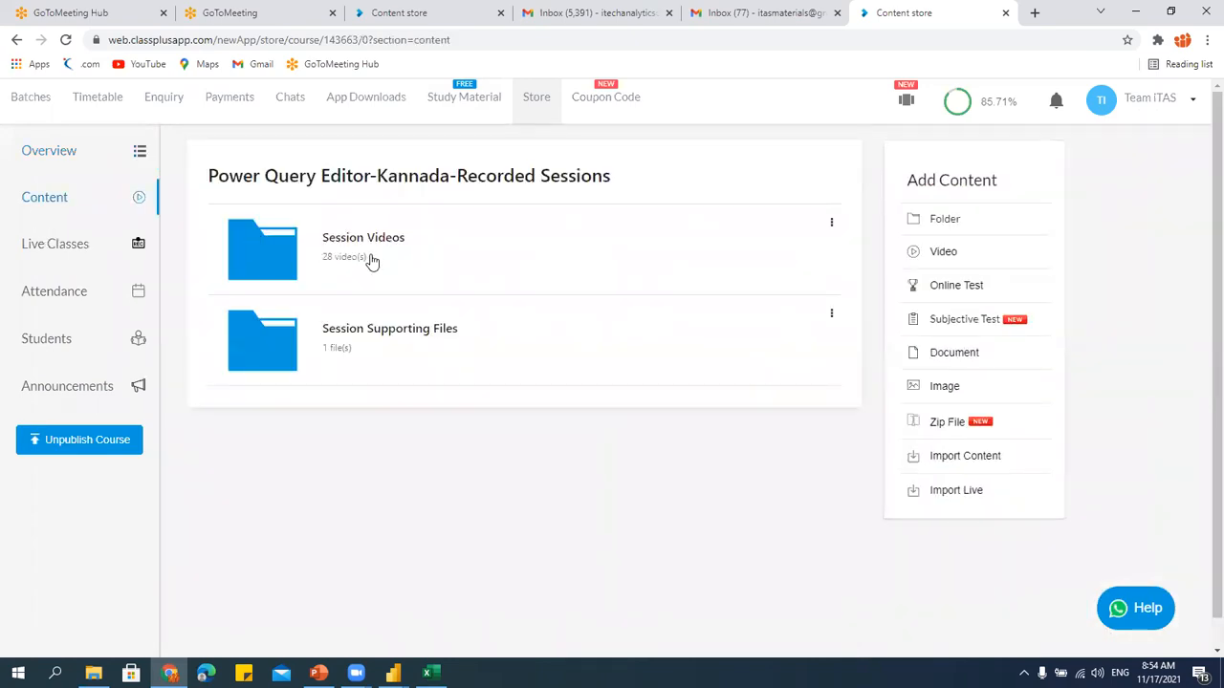
pyautogui.click(372, 258)
pyautogui.scroll(-20, 514, 388)
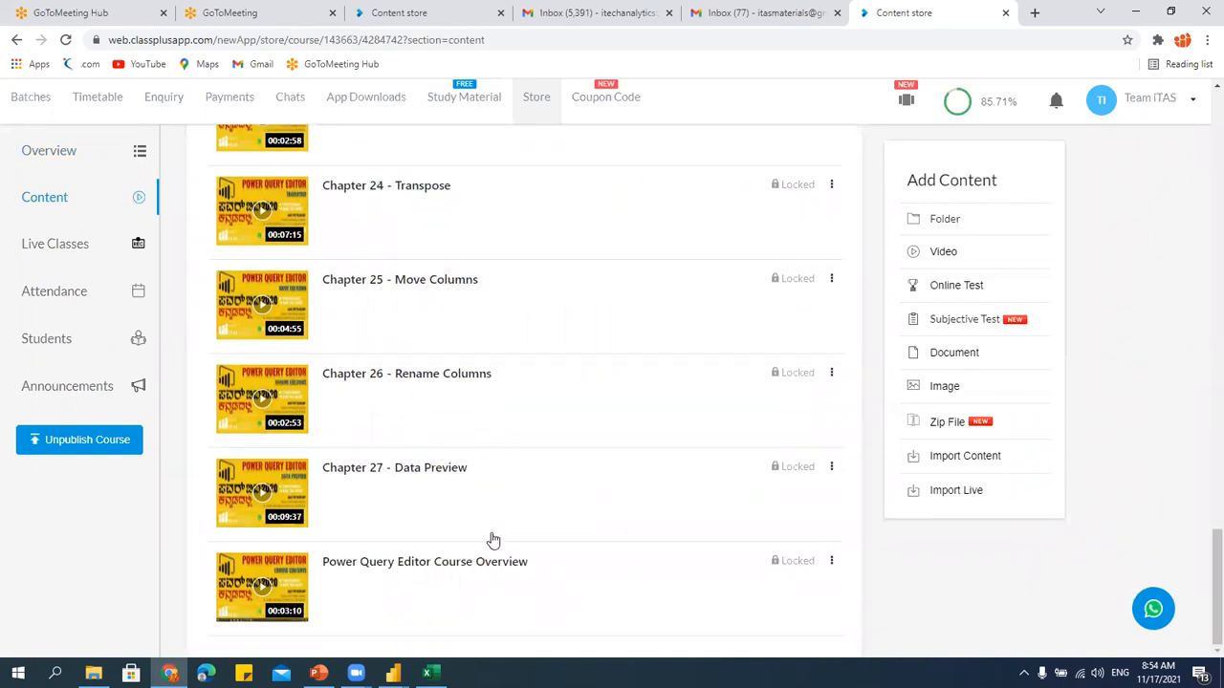
pyautogui.scroll(20, 493, 542)
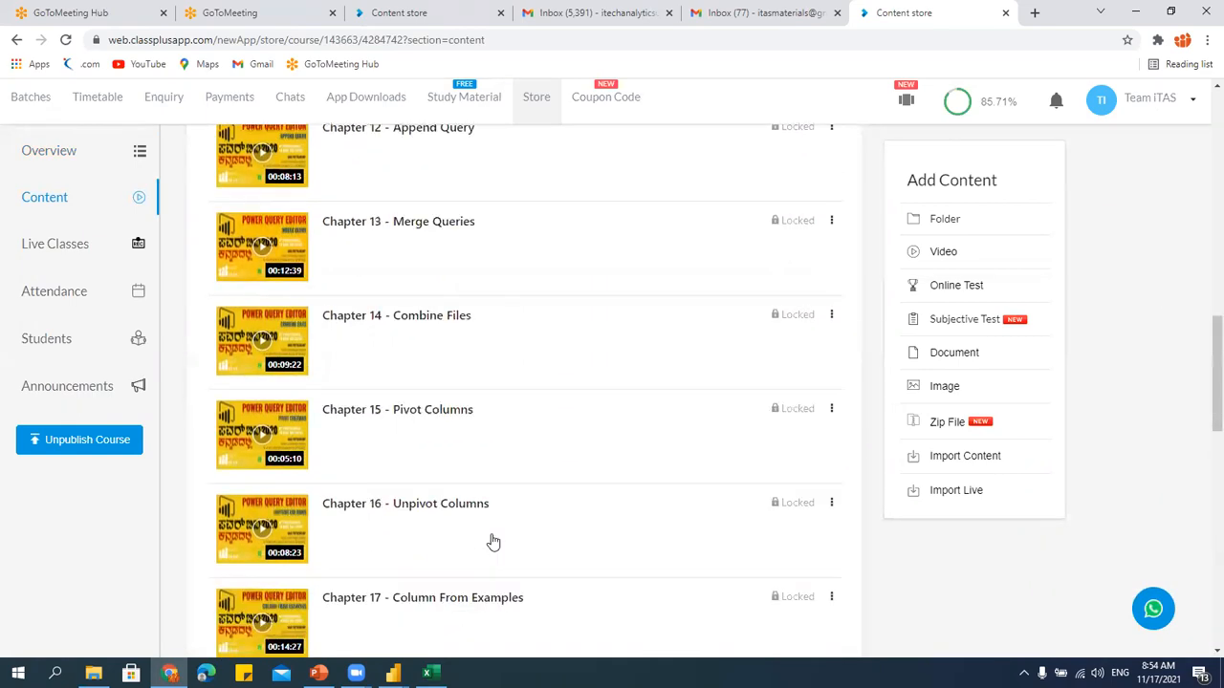
# Return to the course overview, highlight the discounted course price, and minimise the browser window.
pyautogui.click(57, 153)
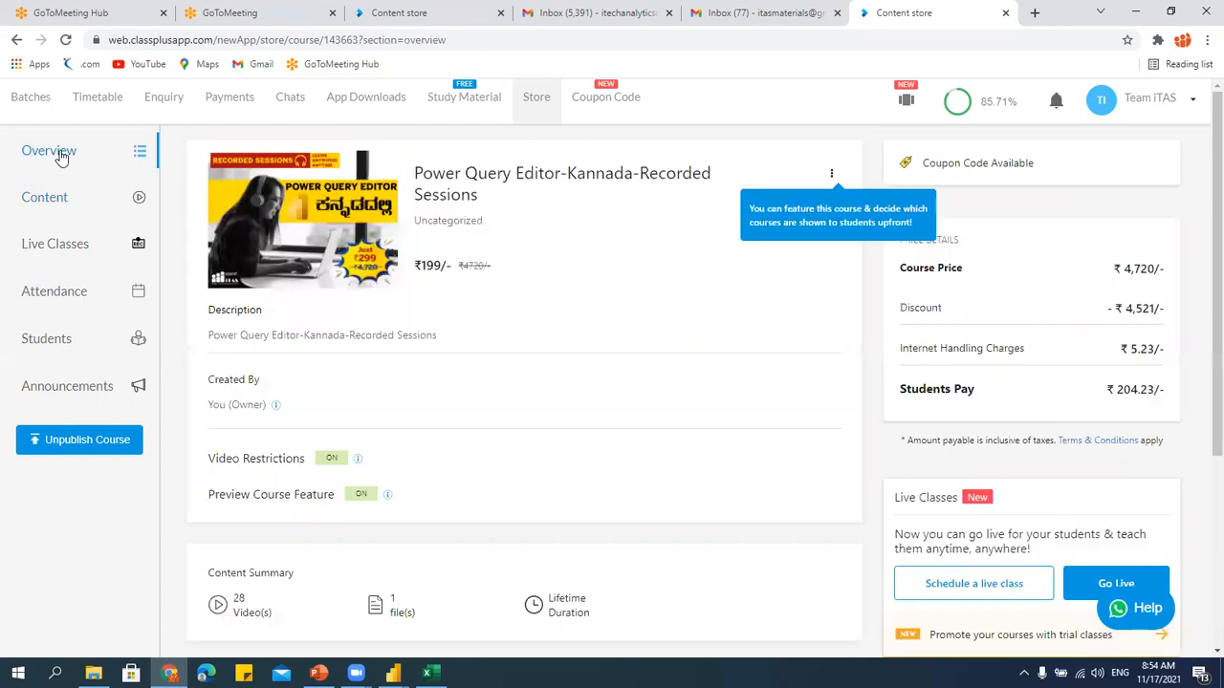
pyautogui.moveTo(419, 269); pyautogui.dragTo(445, 268)
pyautogui.click(1135, 12)
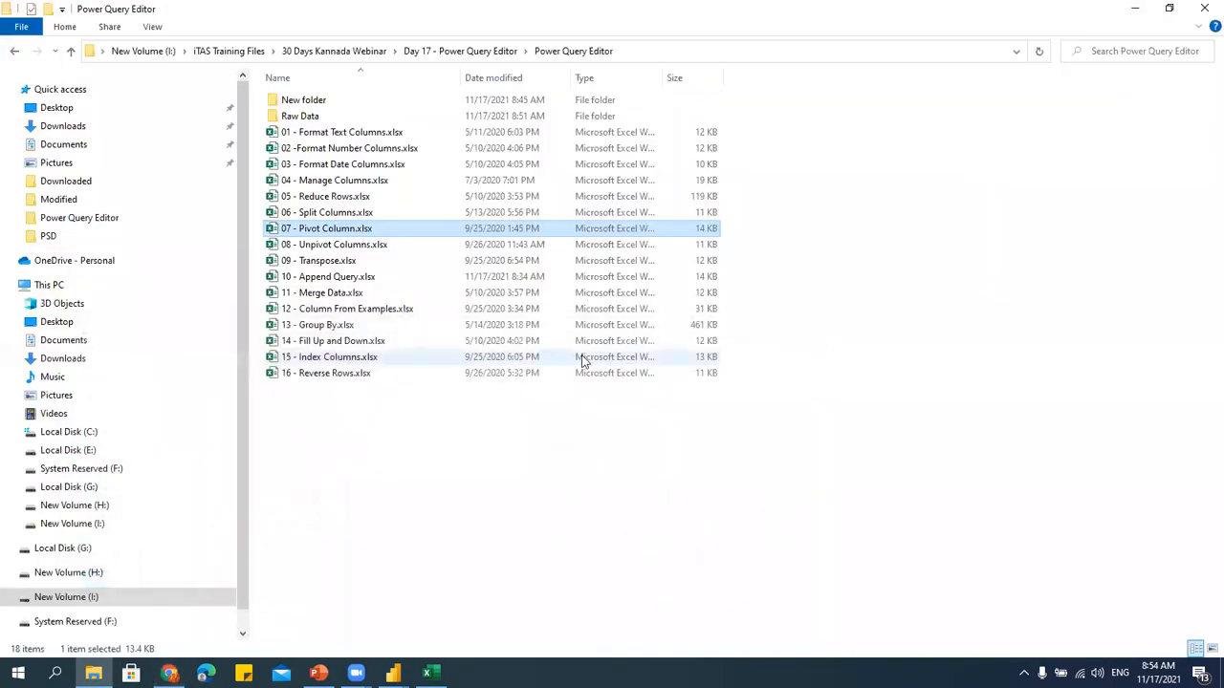
# Switch to Power BI's Power Query Editor to view the Raw Data query, and return to the Power BI Desktop report window.
pyautogui.click(393, 673)
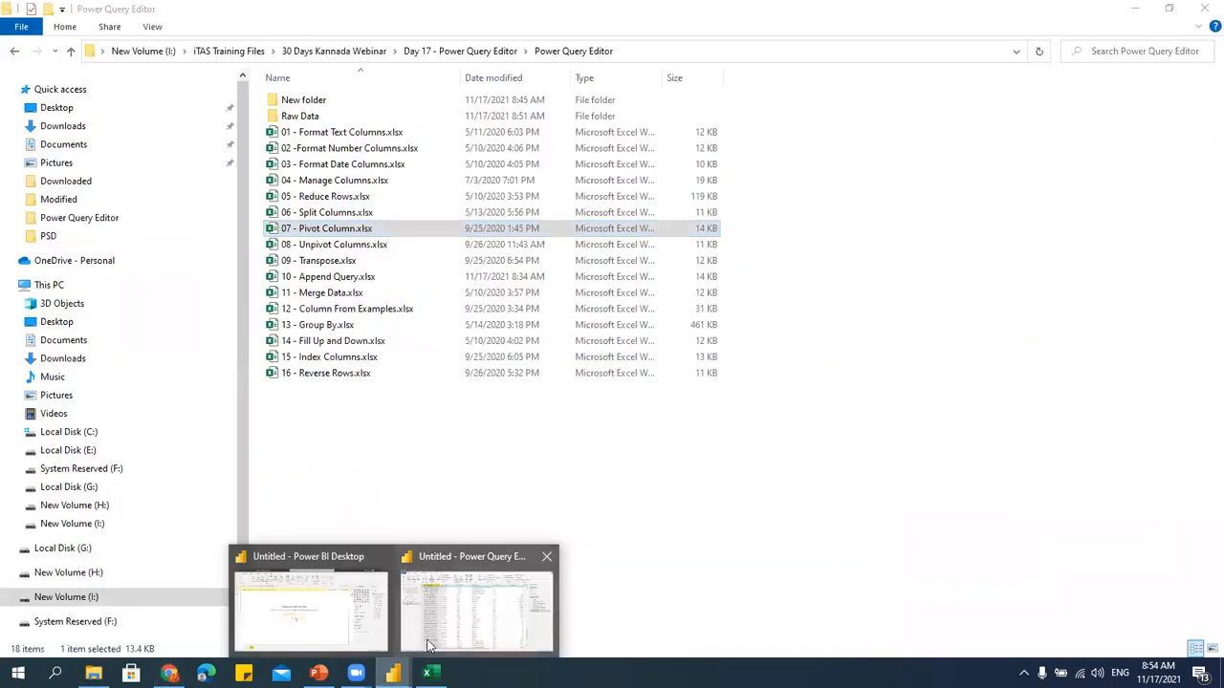
pyautogui.click(444, 623)
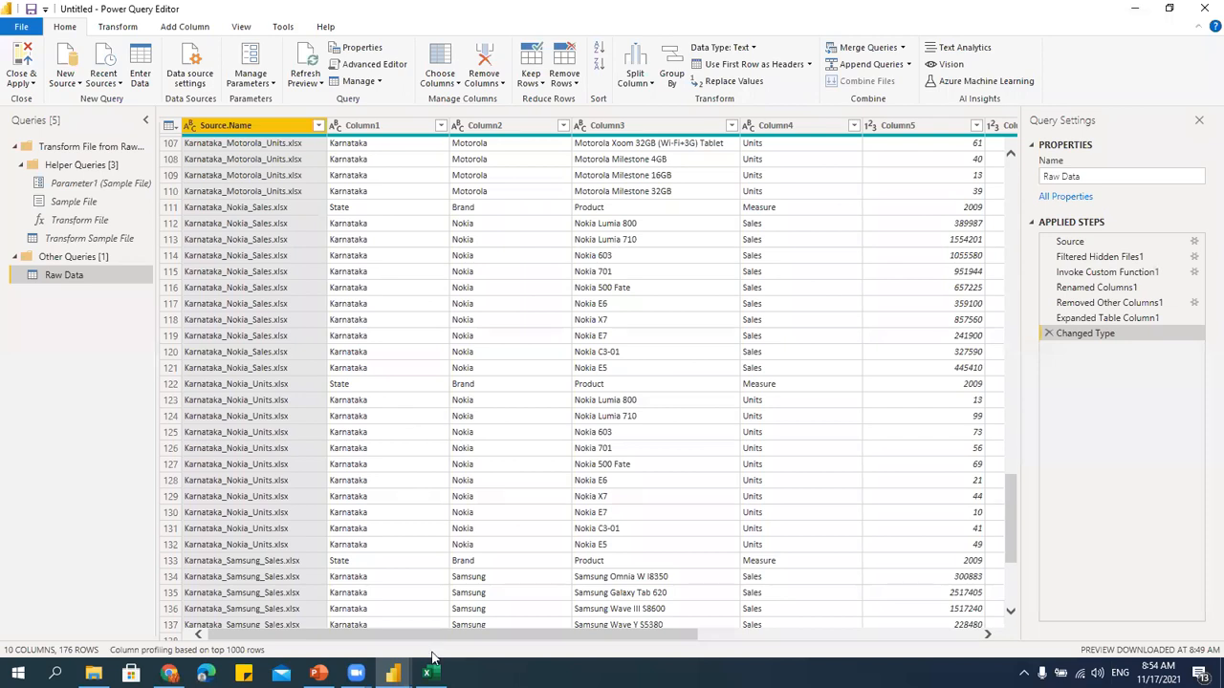
pyautogui.moveTo(393, 673)
pyautogui.click(376, 632)
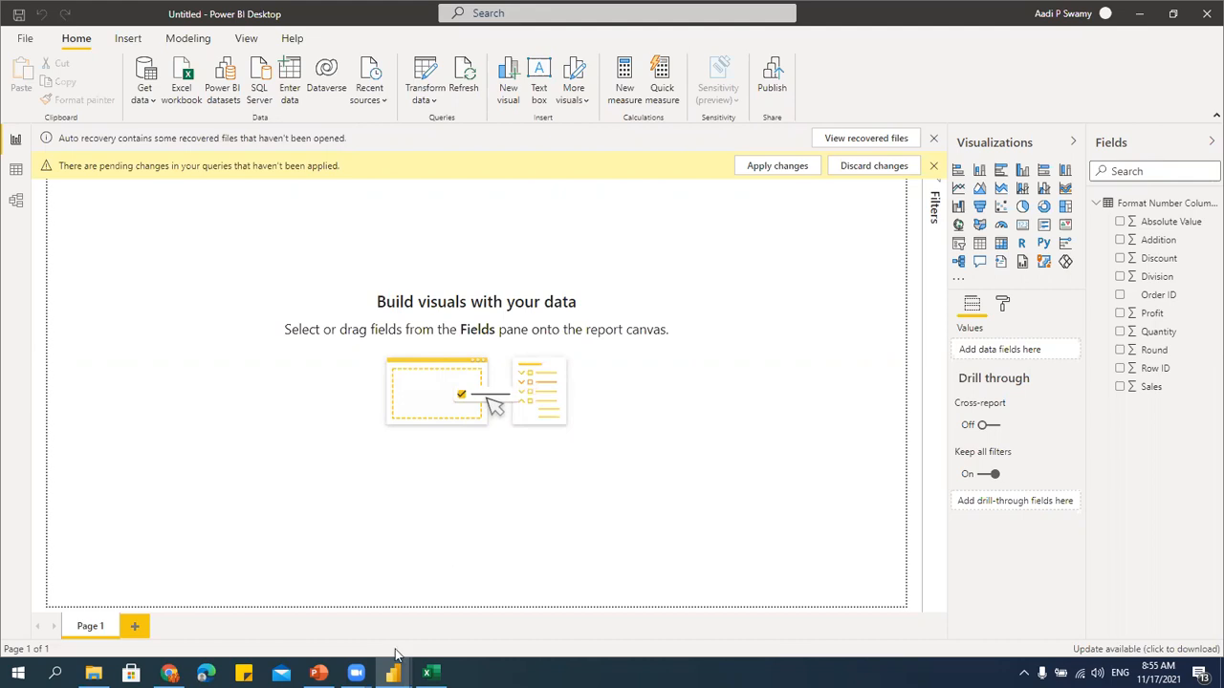
pyautogui.moveTo(355, 671)
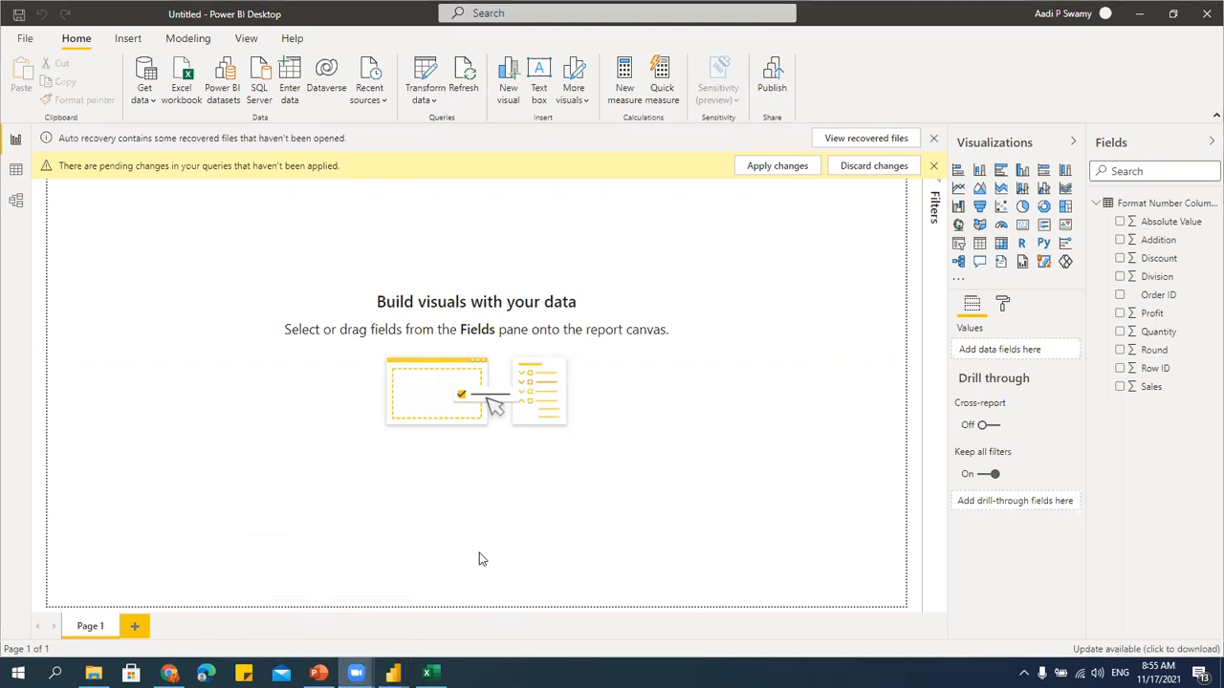